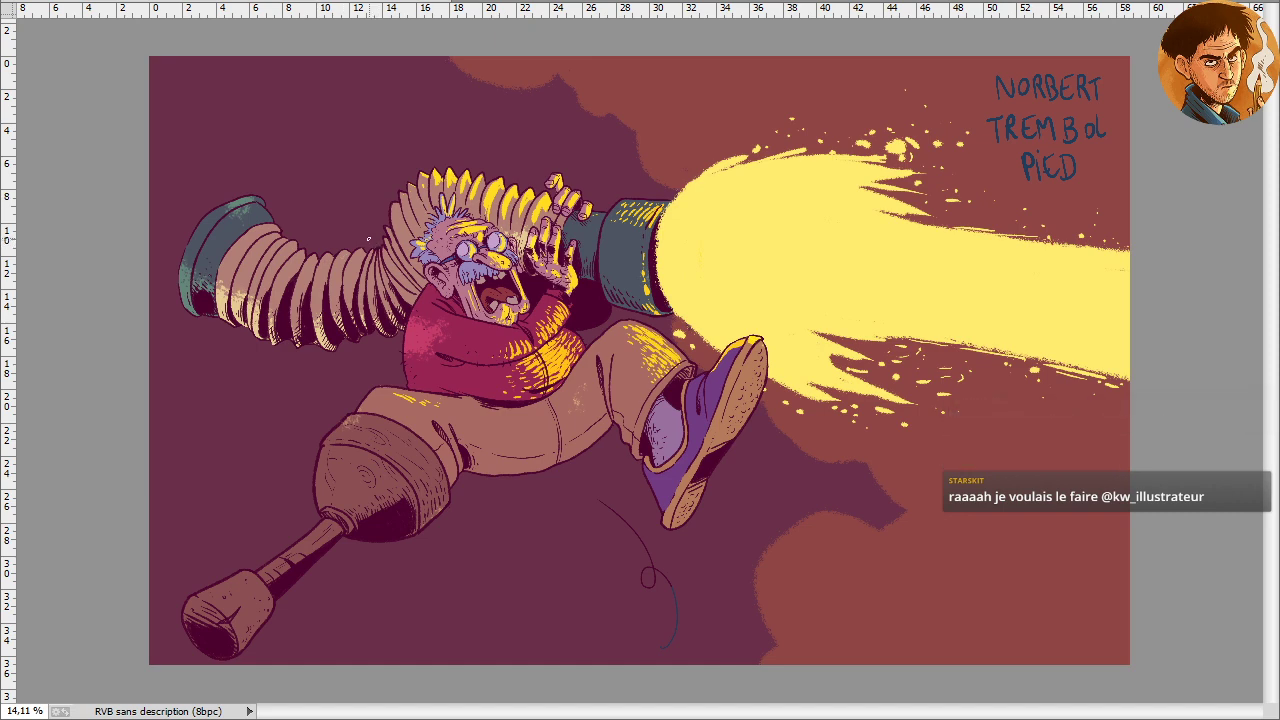
key(ctrl+plus)
drag(355, 255, 262, 213)
key(h)
key(ctrl+minus)
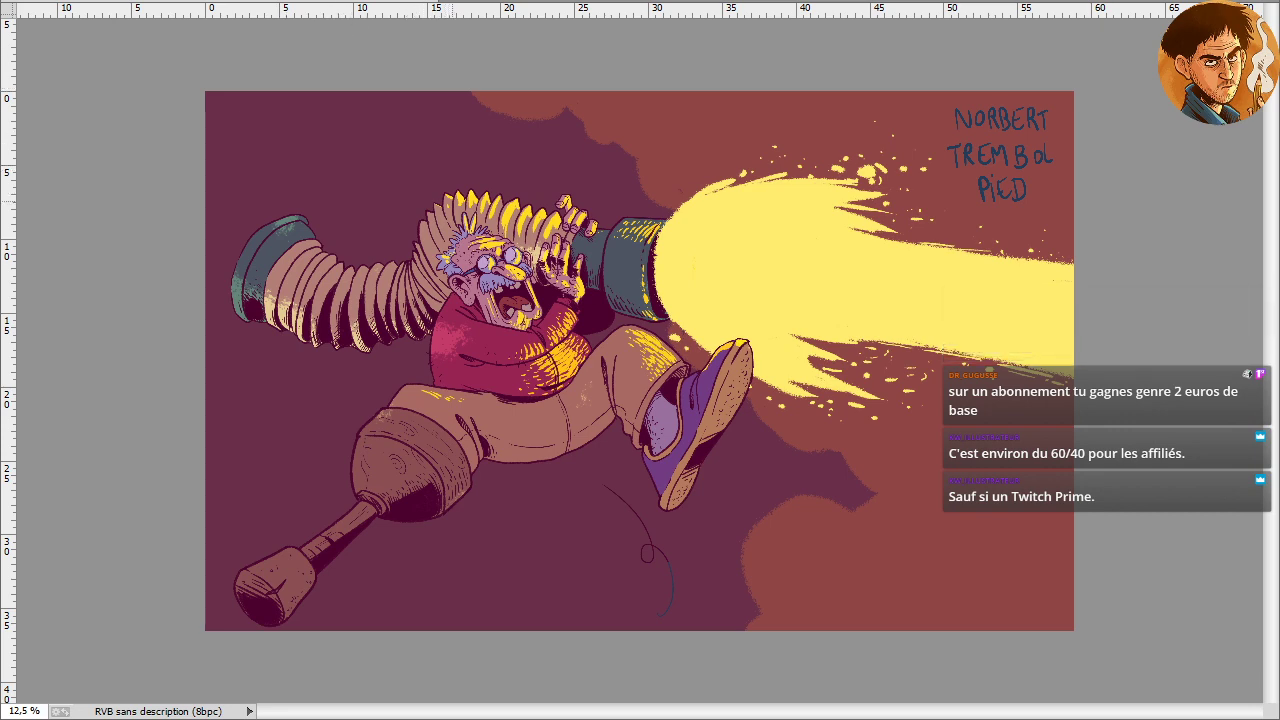
key(ctrl+plus)
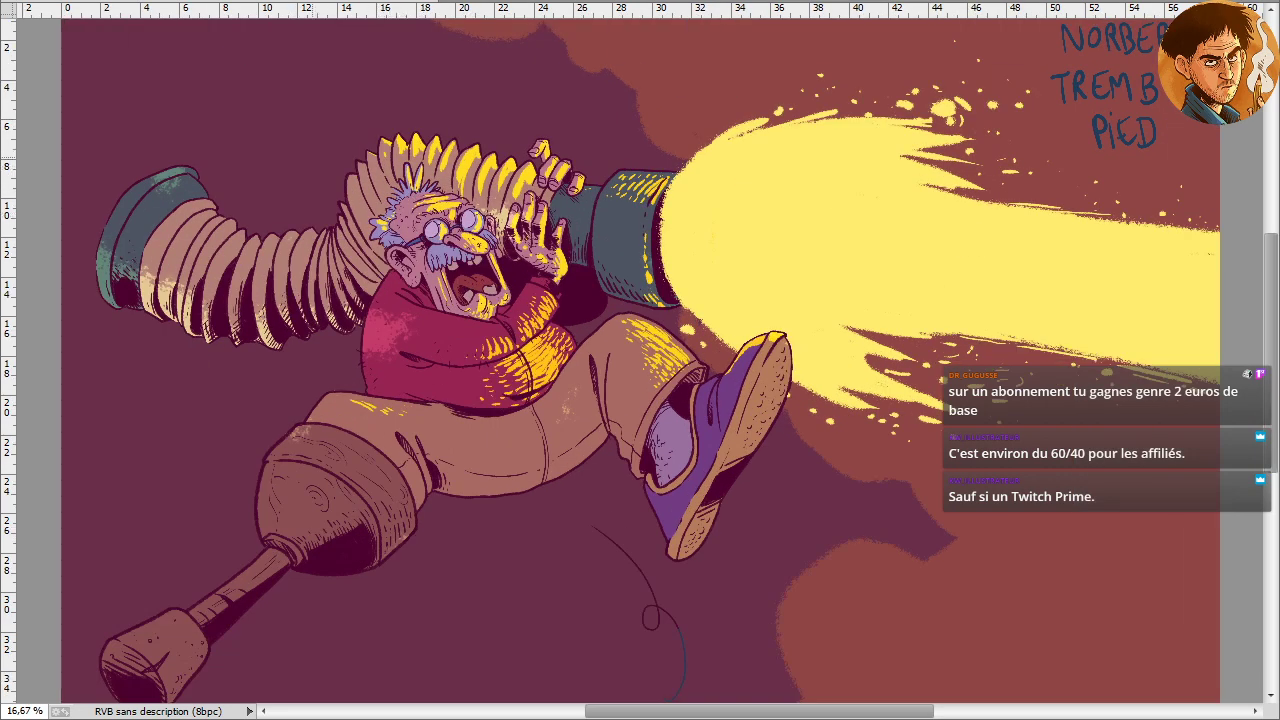
scroll(640, 360, left, 3)
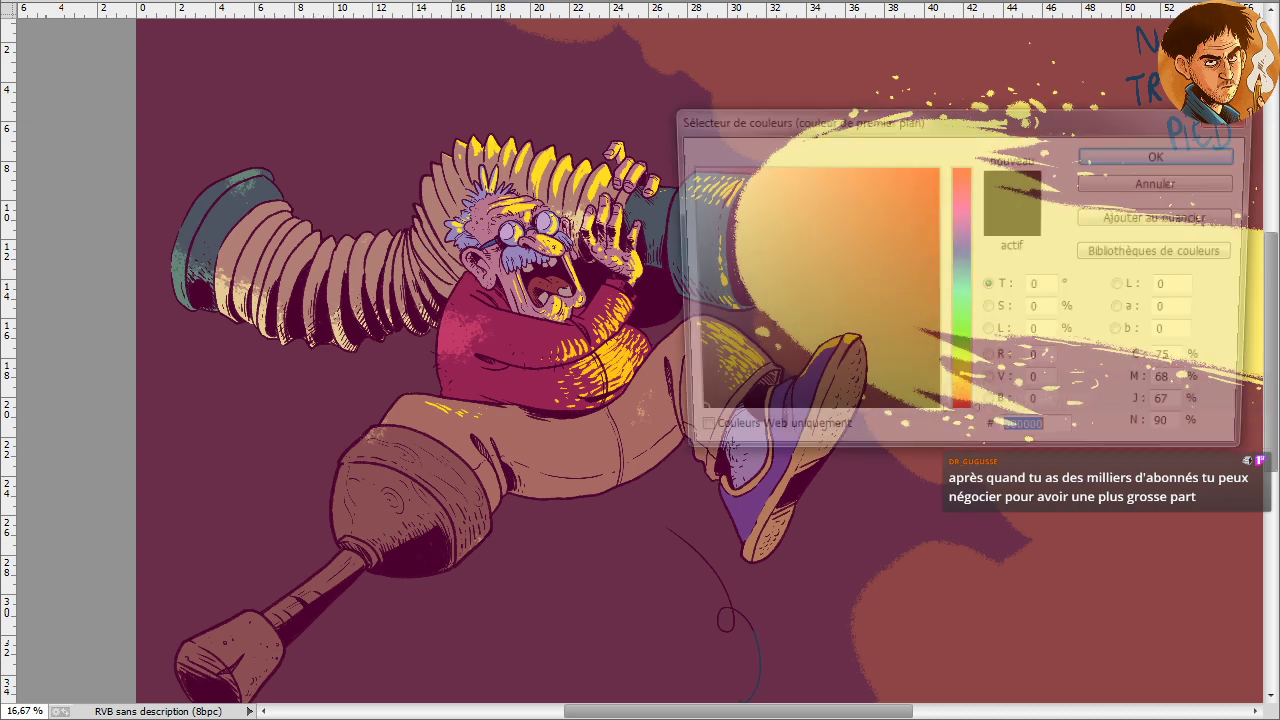
Set the foreground colour to golden yellow #ffcf5b
click(960, 402)
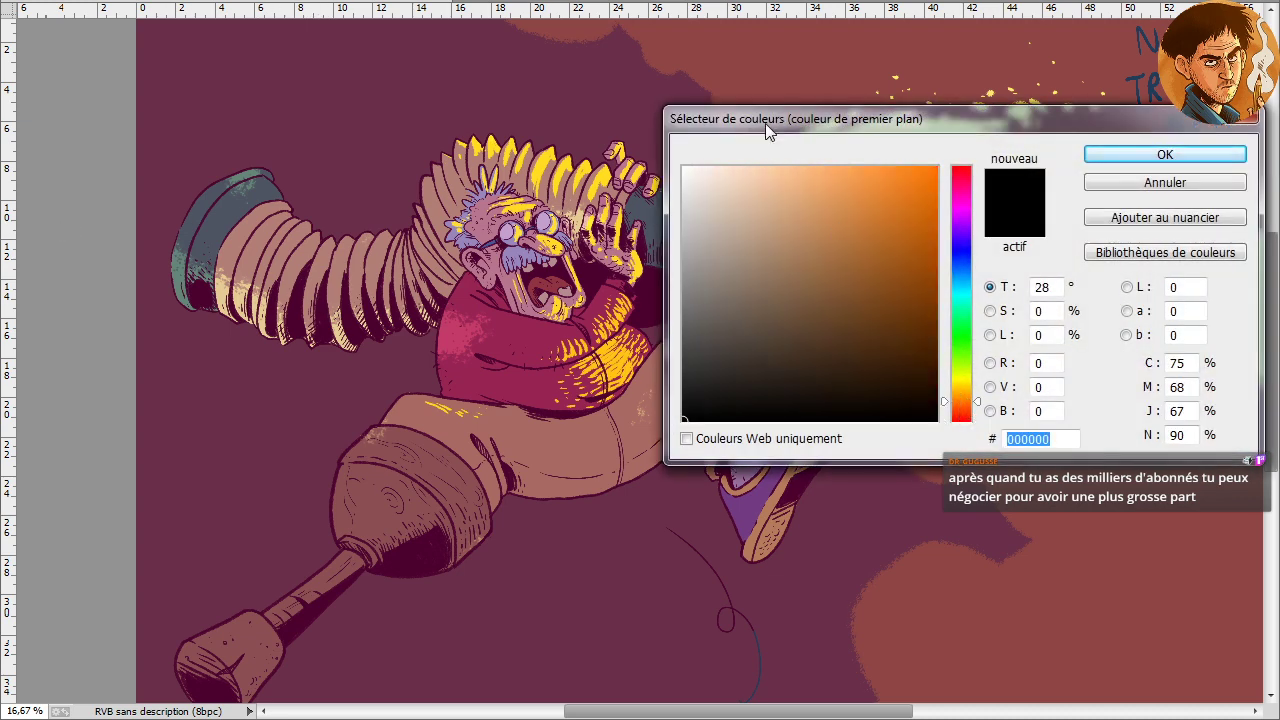
click(848, 218)
drag(854, 243, 858, 224)
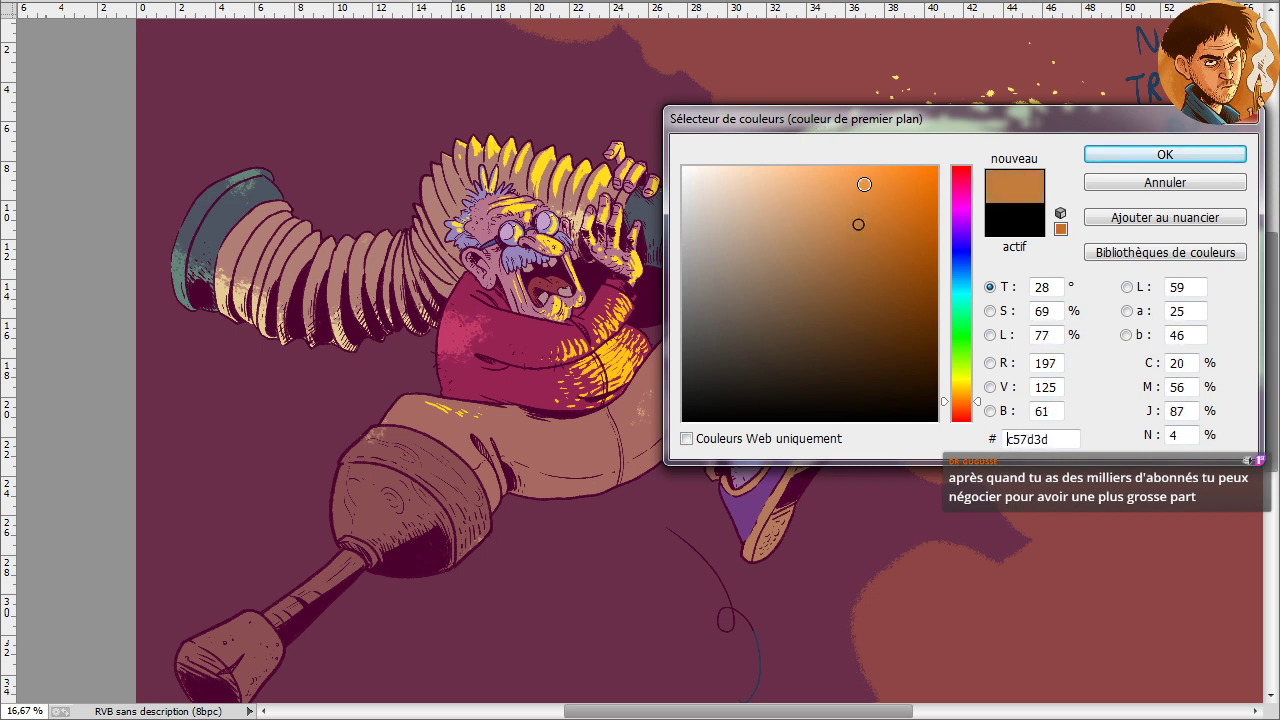
click(831, 184)
click(961, 394)
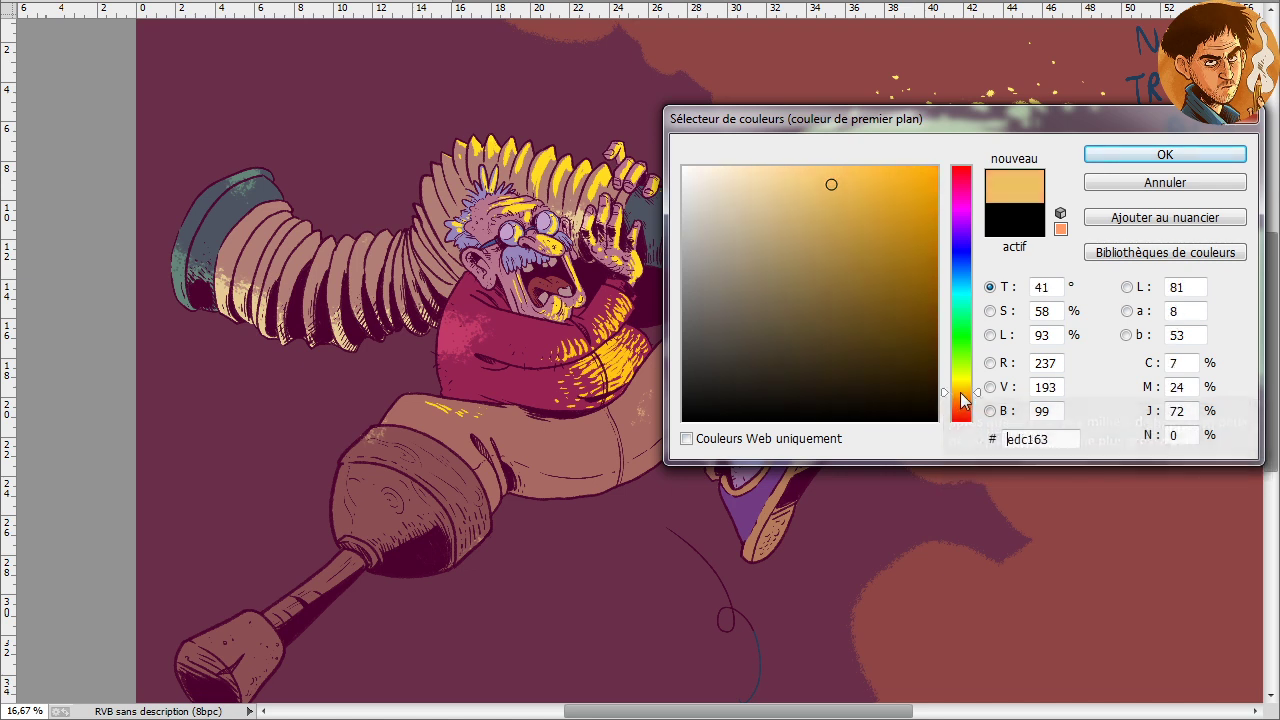
drag(964, 400, 964, 399)
drag(866, 180, 846, 167)
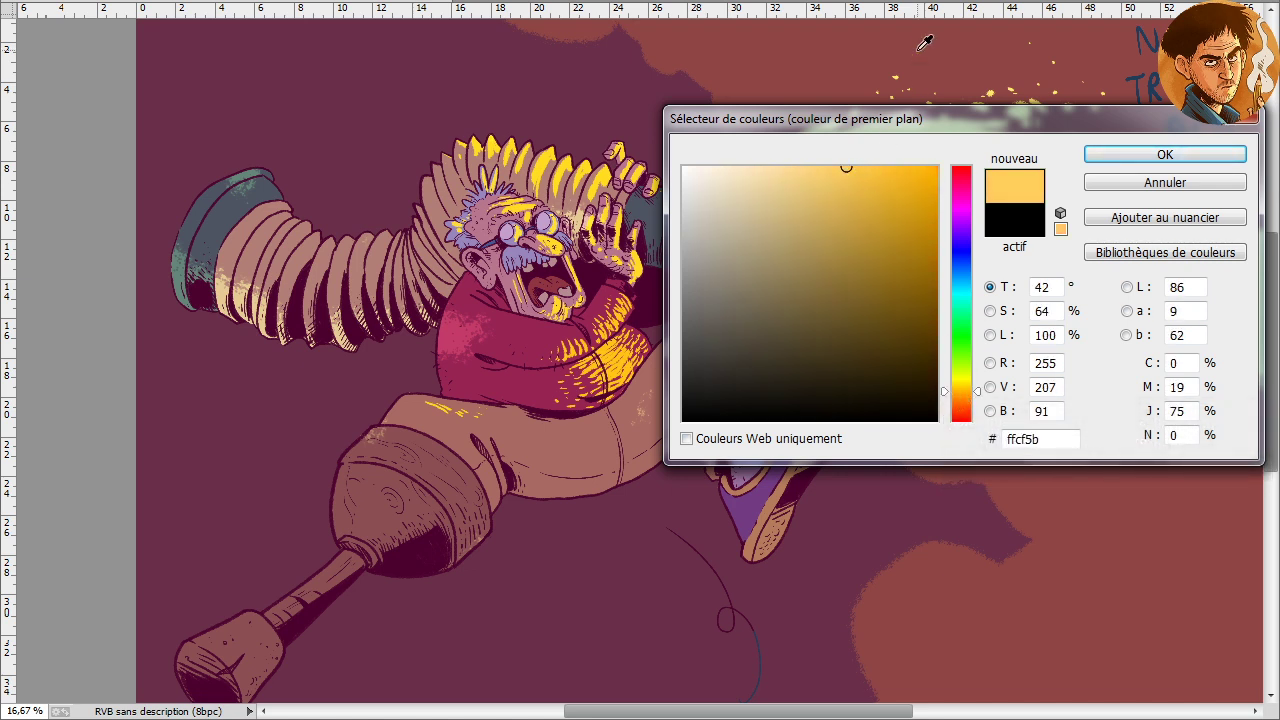
click(1125, 163)
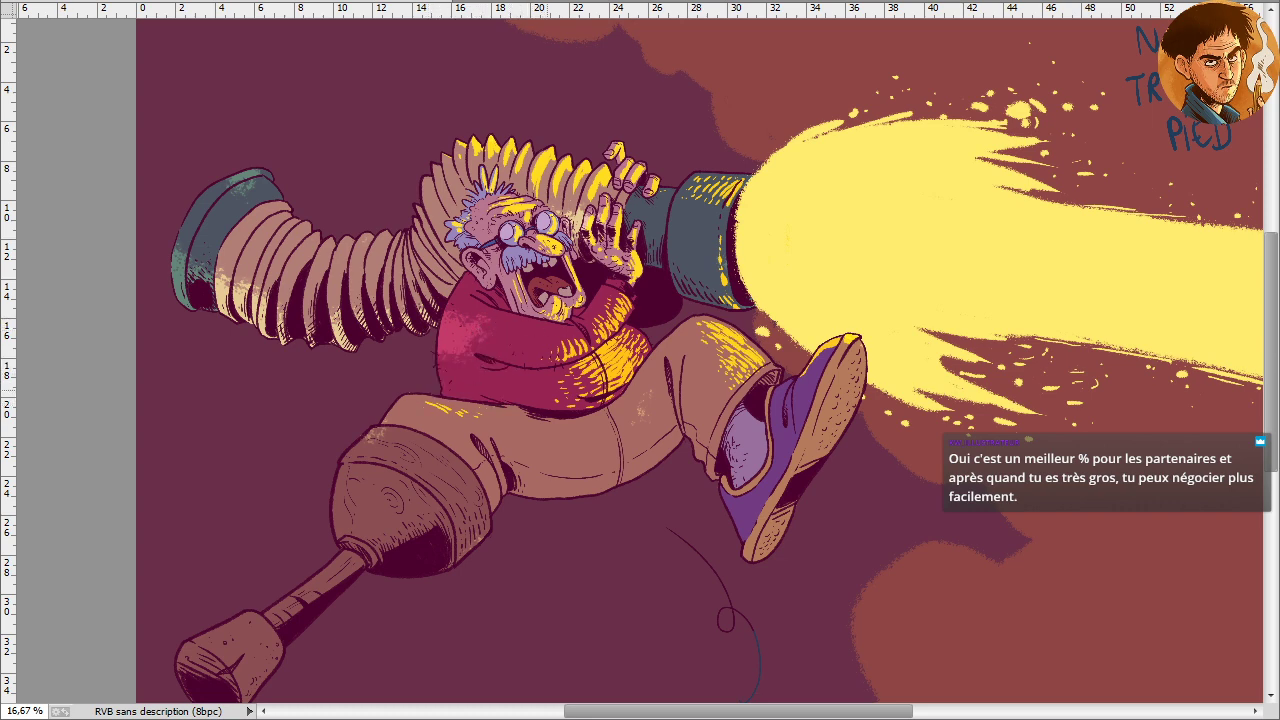
Choose the rough rectangular 150 px textured brush preset for painting the background
right_click(500, 228)
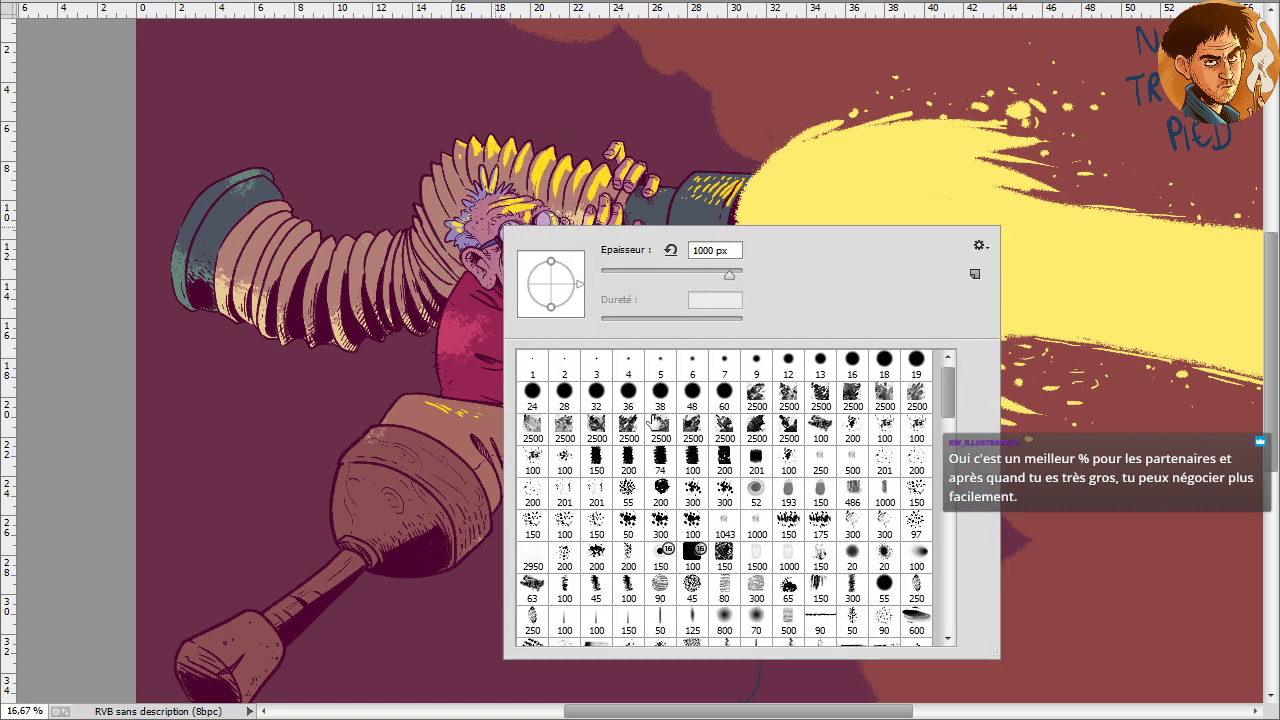
click(596, 460)
click(724, 460)
click(690, 455)
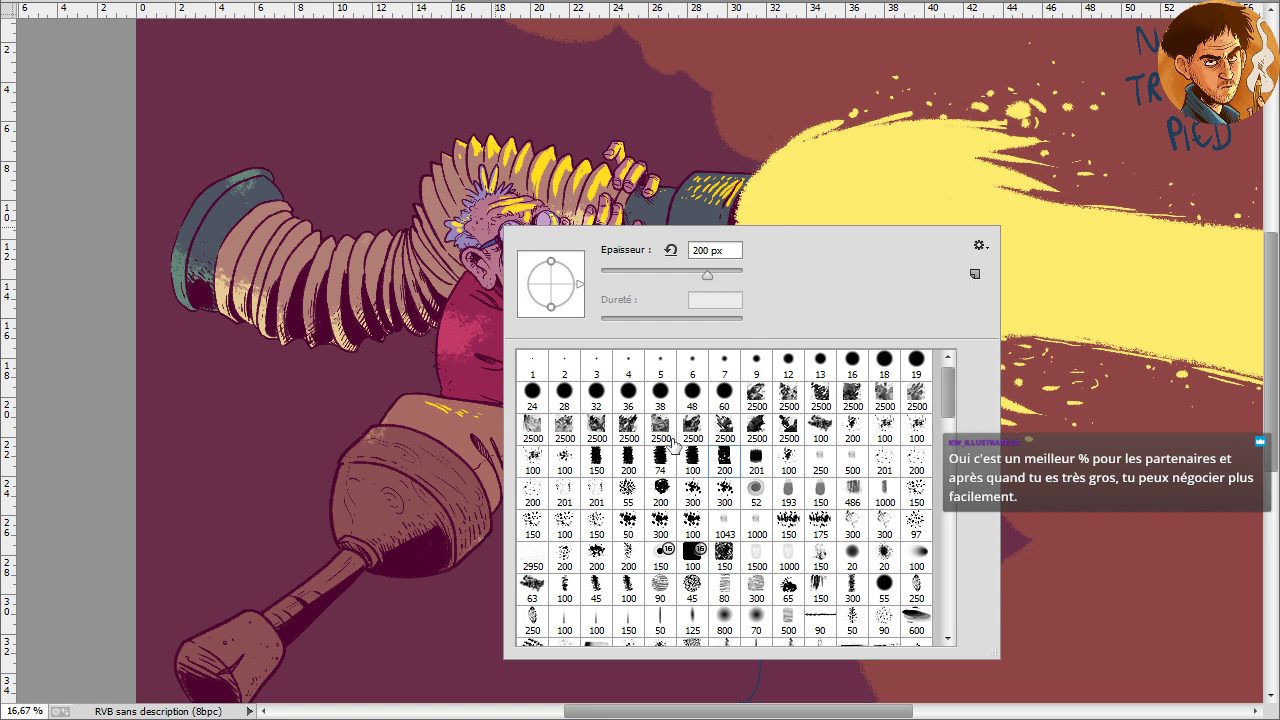
click(605, 457)
click(668, 34)
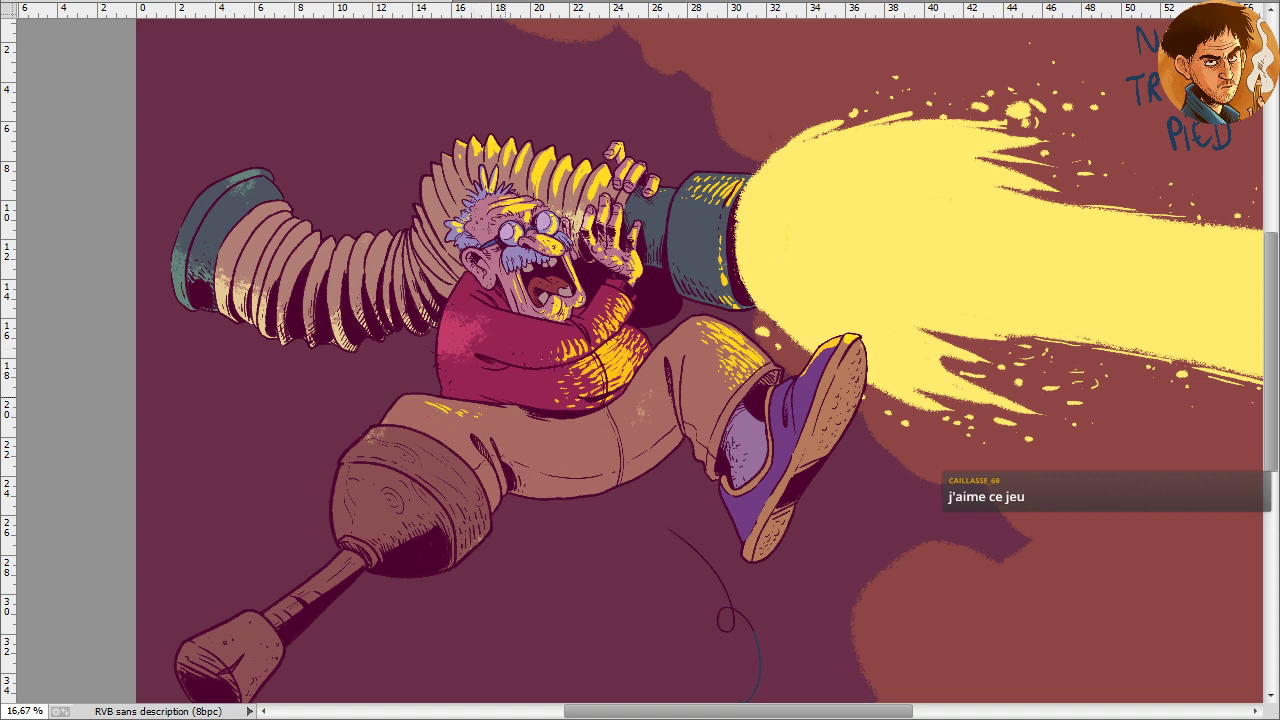
Paint broad textured golden-yellow strokes over the purple background behind the old man, leaving the upper-left corner dark
key(ctrl+minus)
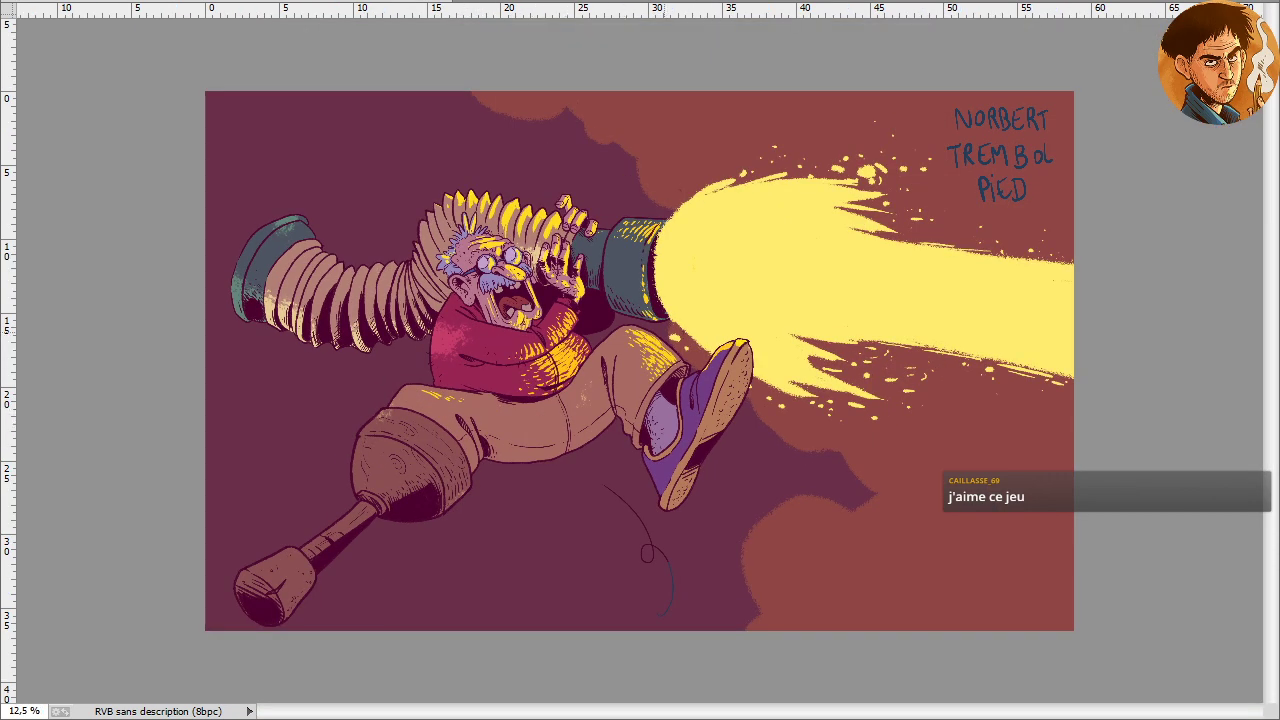
mouse_move(829, 457)
mouse_down()
mouse_move(714, 571)
mouse_move(614, 500)
mouse_move(600, 470)
mouse_up()
mouse_move(680, 230)
mouse_down()
mouse_move(470, 440)
mouse_move(500, 589)
mouse_move(480, 590)
mouse_up()
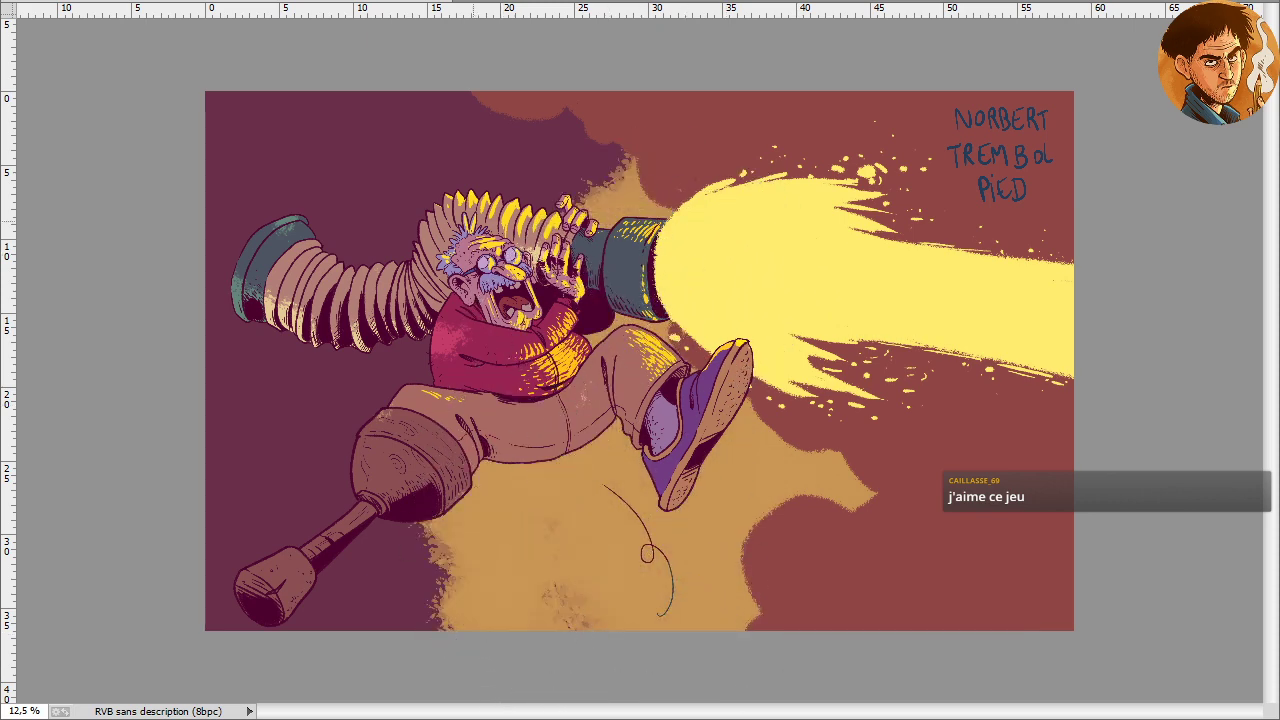
mouse_move(640, 230)
mouse_down()
mouse_move(583, 109)
mouse_move(414, 529)
mouse_move(708, 243)
mouse_move(612, 630)
mouse_up()
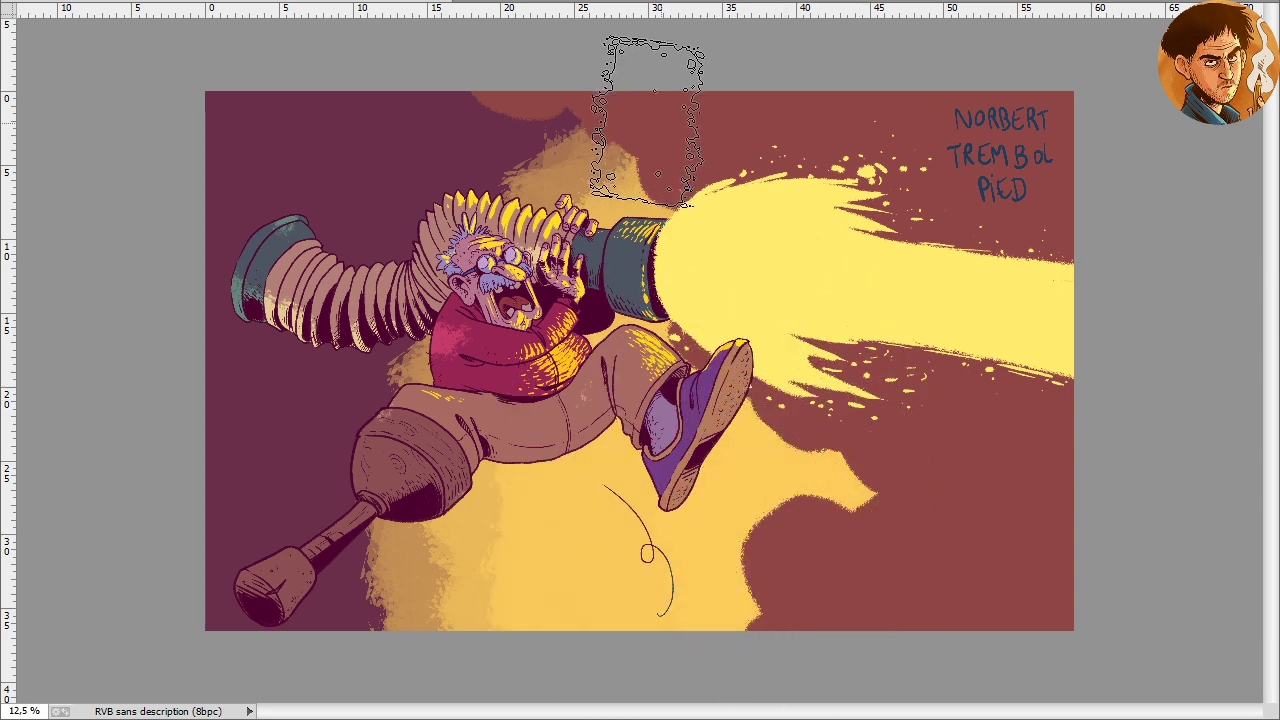
mouse_move(646, 71)
mouse_down()
mouse_move(337, 671)
mouse_move(300, 650)
mouse_up()
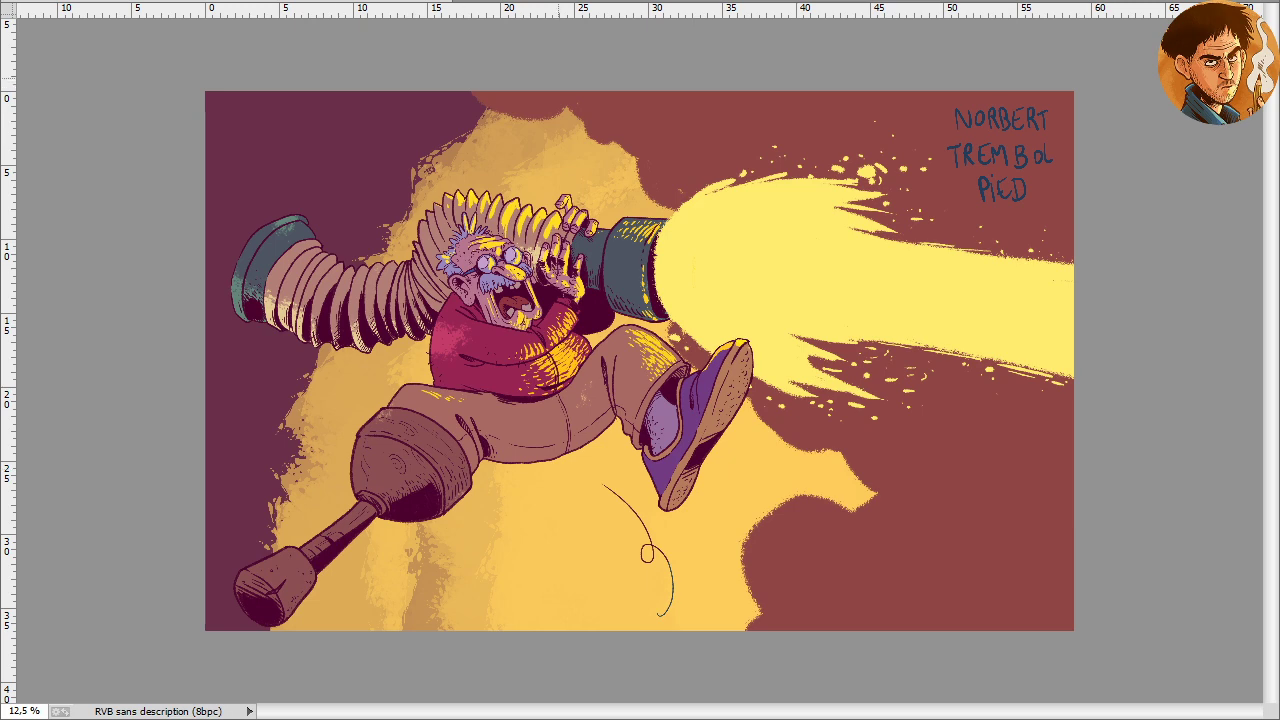
mouse_move(470, 120)
mouse_down()
mouse_move(400, 200)
mouse_move(310, 420)
mouse_move(350, 515)
mouse_up()
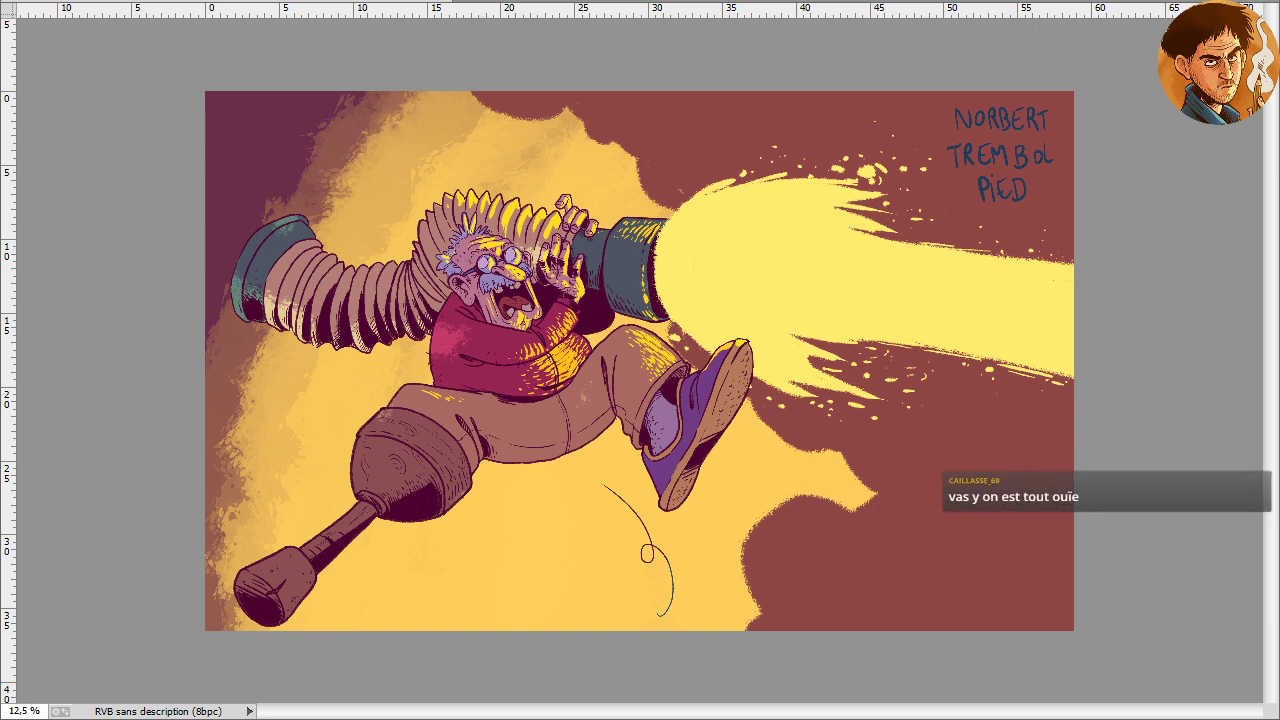
Set the foreground colour to a brighter yellow, #ffe65b
key(F1)
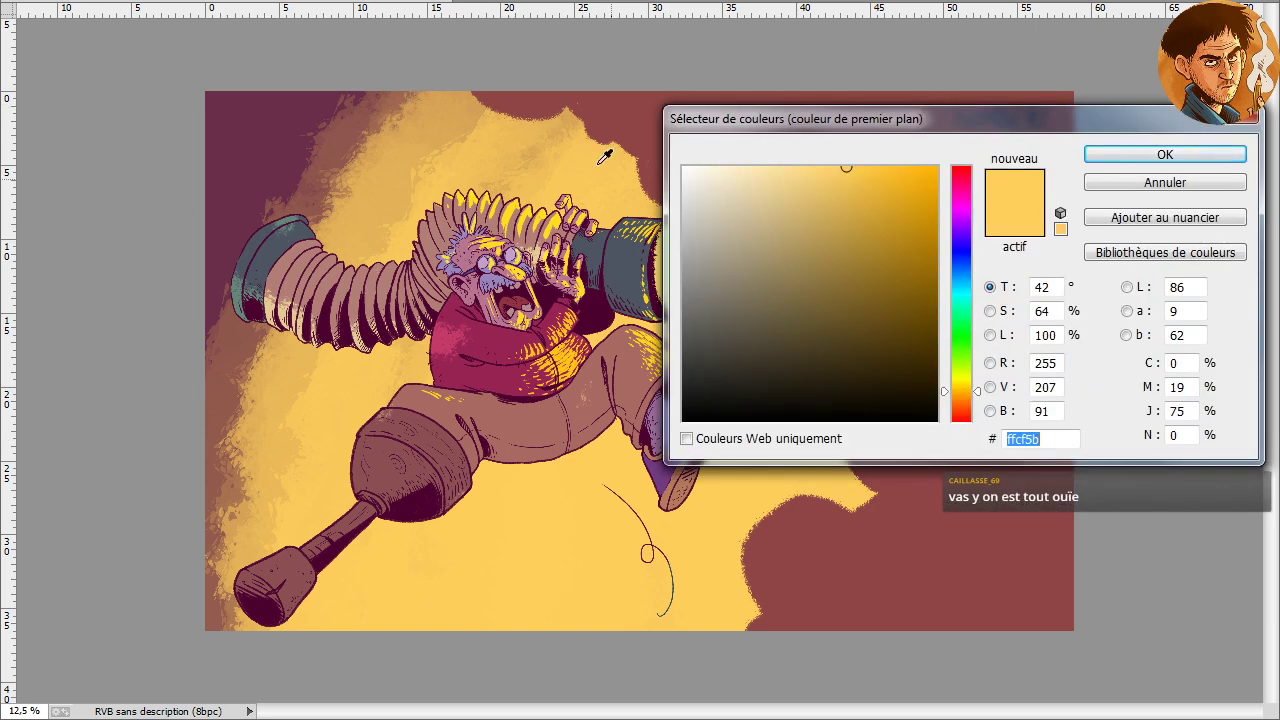
click(960, 387)
click(960, 386)
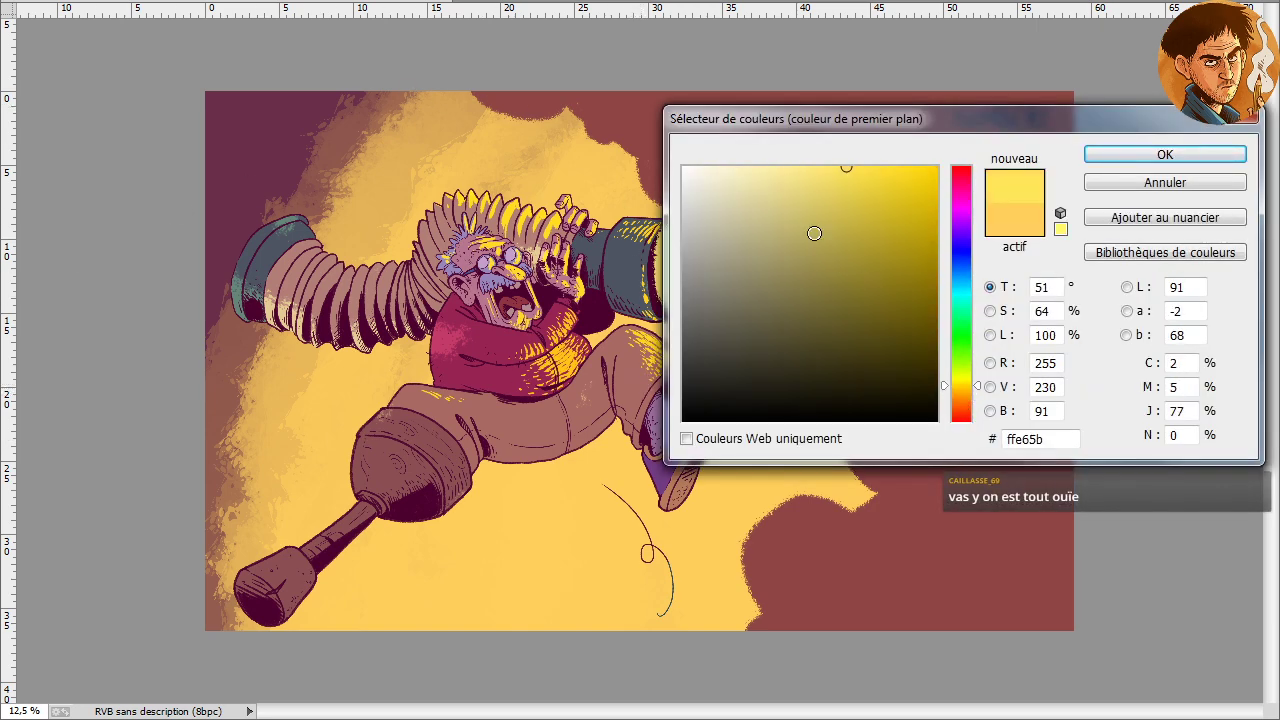
click(1122, 158)
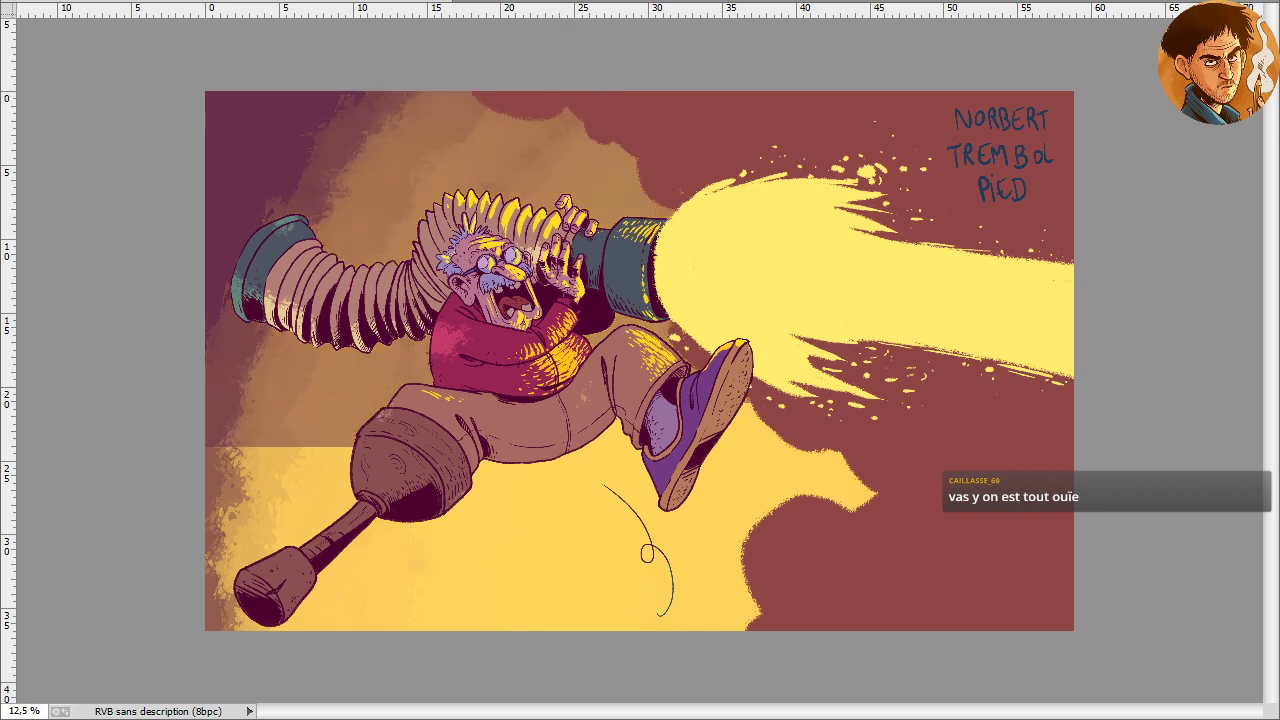
Tone down the golden background paint slightly by lowering its opacity over the purple
key(ctrl+z)
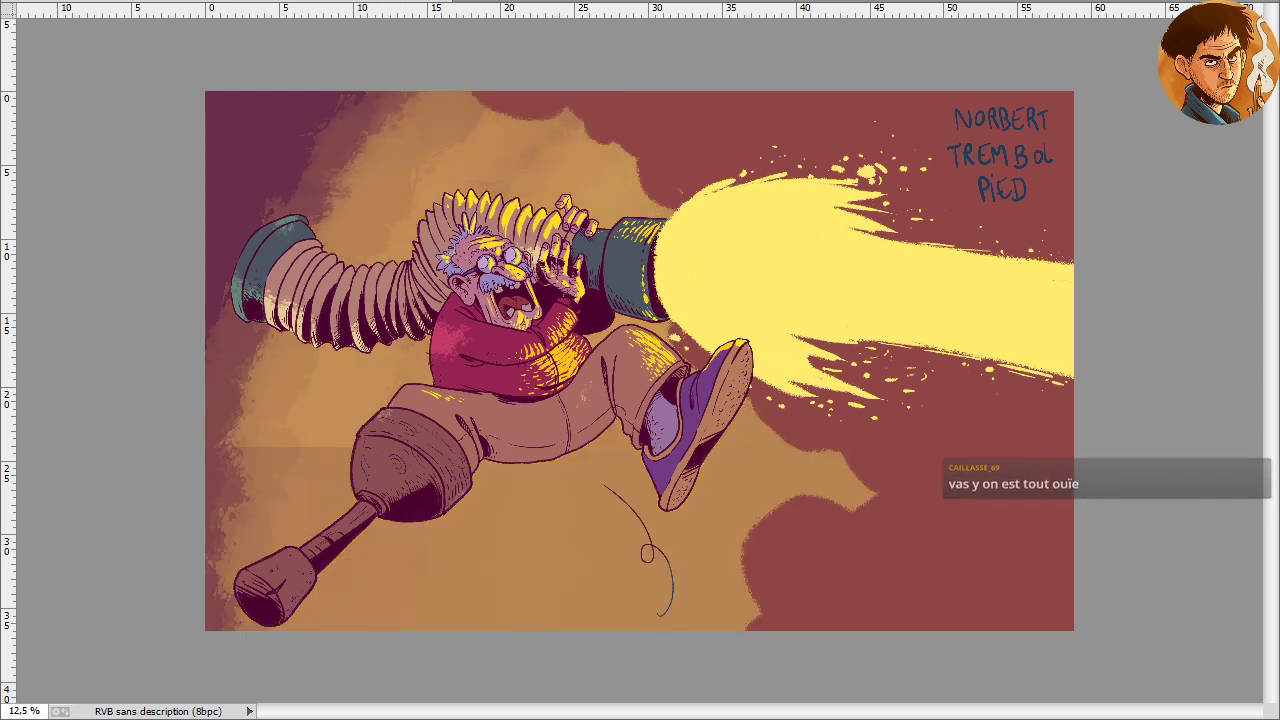
key(ctrl+z)
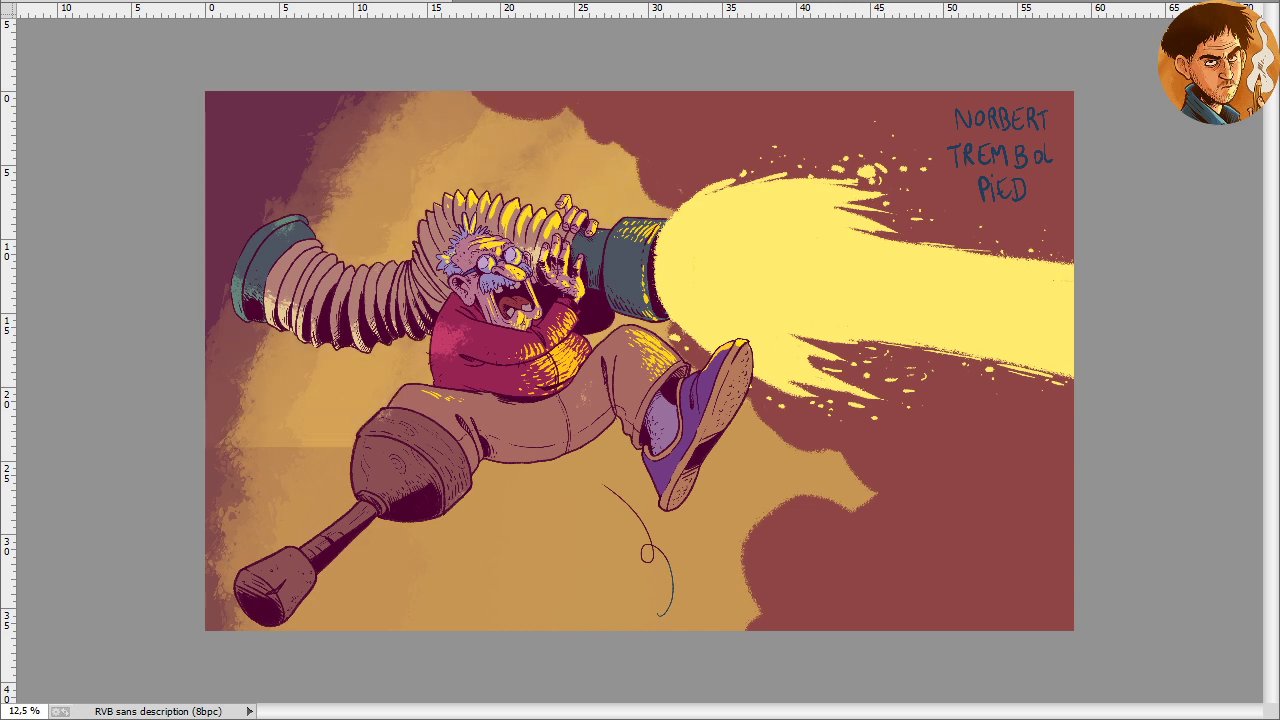
key(ctrl+z)
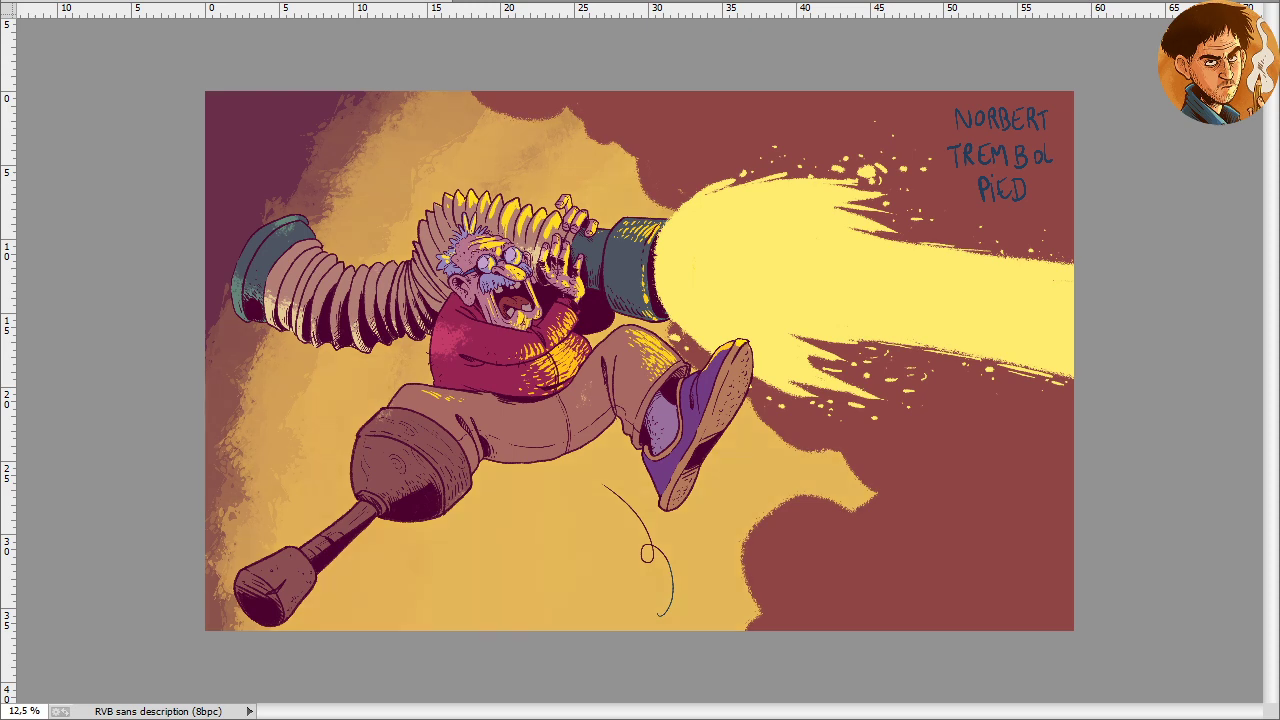
Pick an orange of about #e16426 and paint it in textured strokes over the left part of the background and upper-left corner
key(F9)
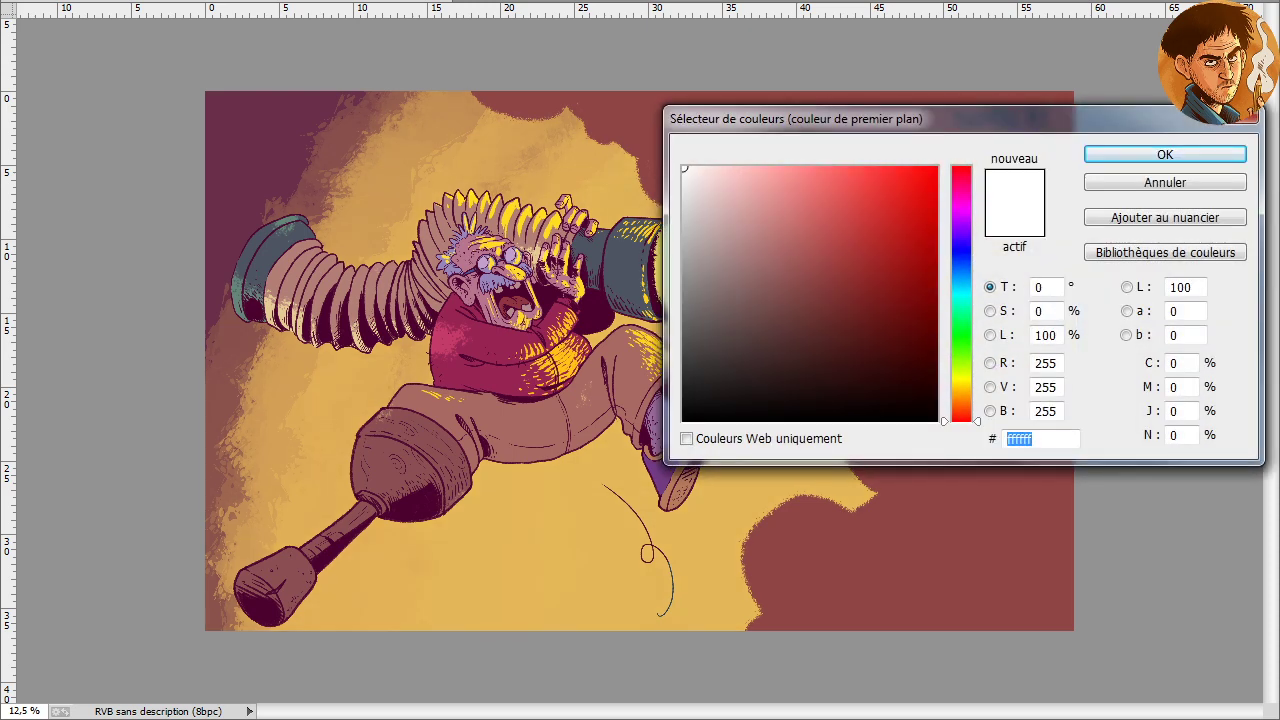
click(614, 506)
mouse_move(966, 397)
mouse_down()
mouse_move(966, 437)
mouse_move(960, 413)
mouse_up()
mouse_move(917, 274)
mouse_down()
mouse_move(878, 186)
mouse_move(893, 195)
mouse_up()
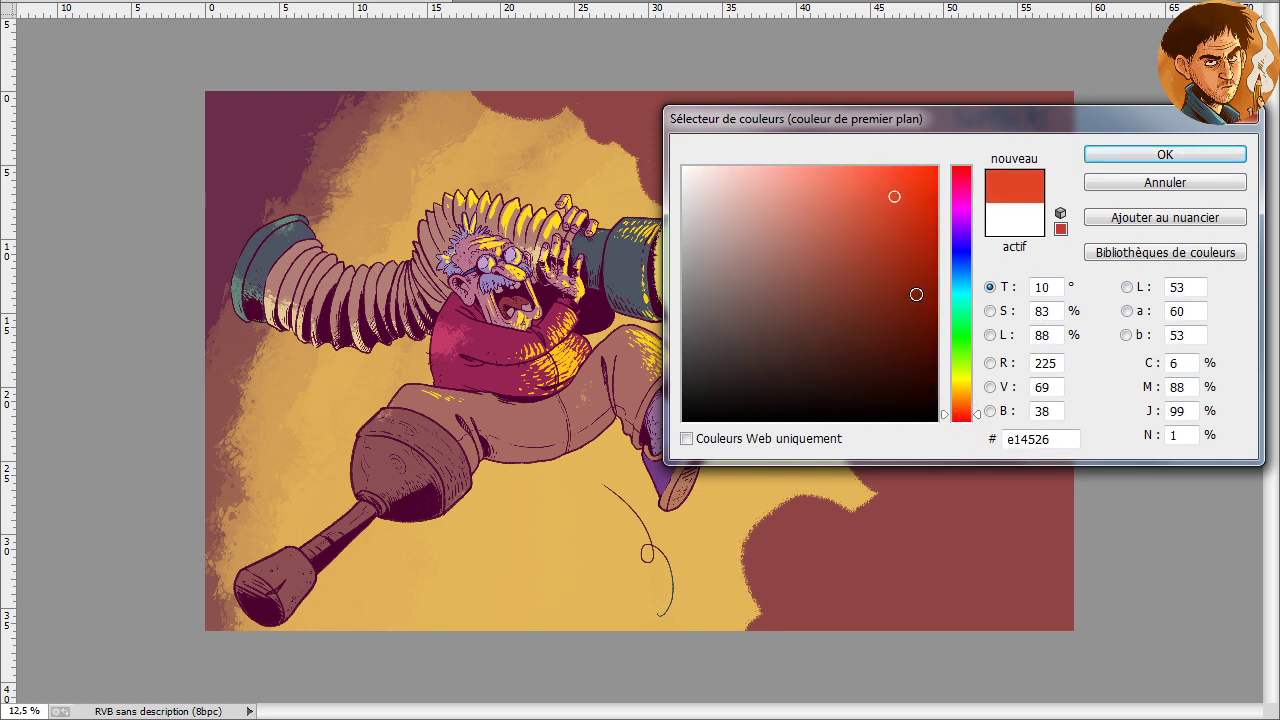
drag(963, 412, 963, 409)
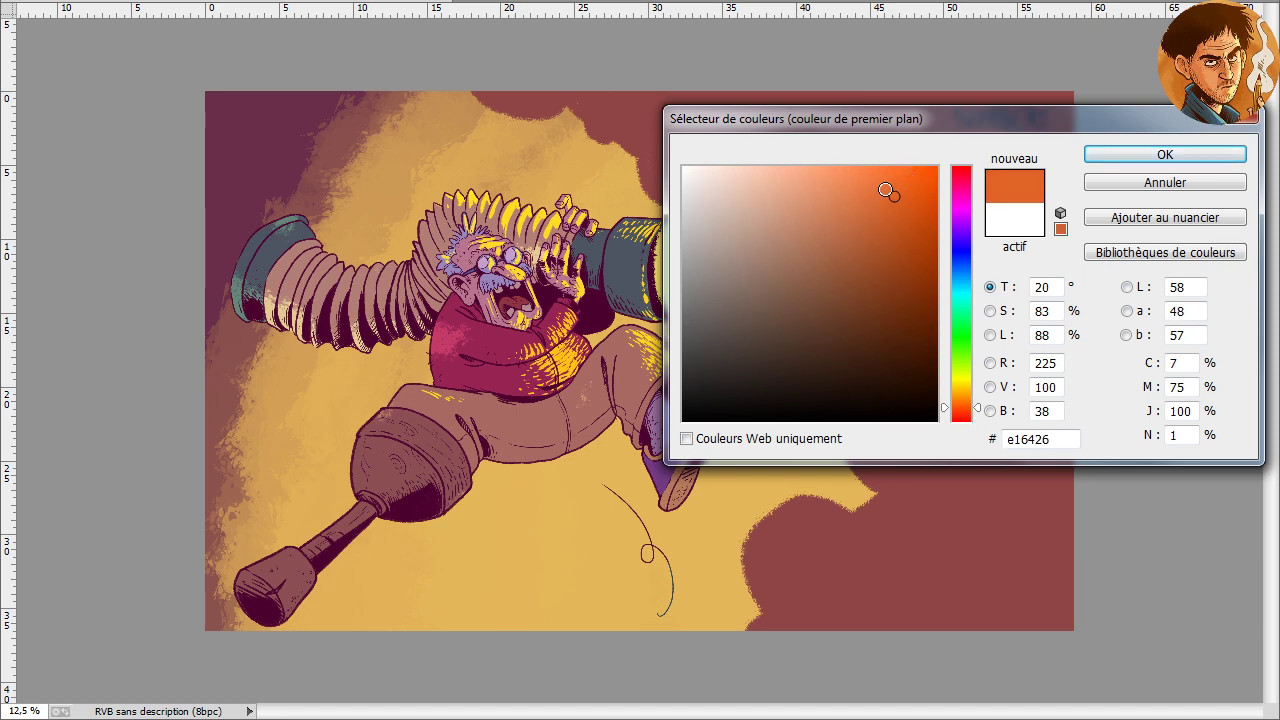
click(1131, 158)
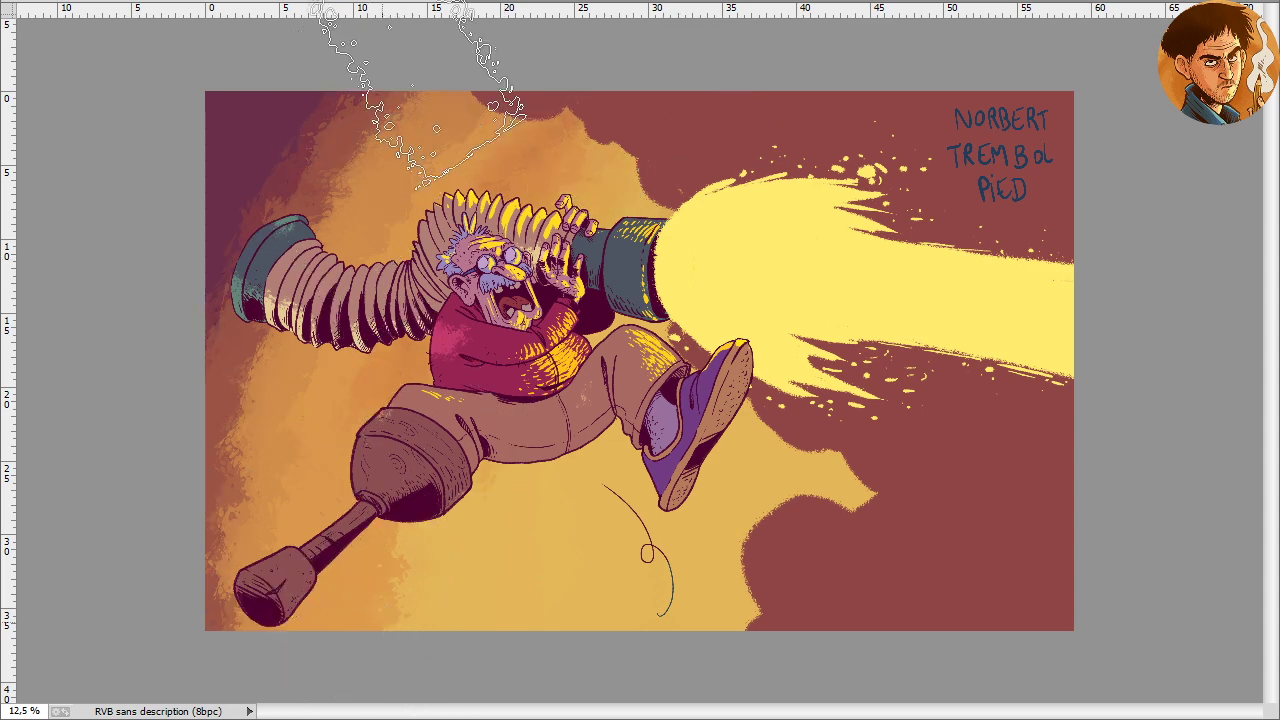
mouse_move(420, 100)
mouse_down()
mouse_move(50, 540)
mouse_move(70, 590)
mouse_move(35, 600)
mouse_up()
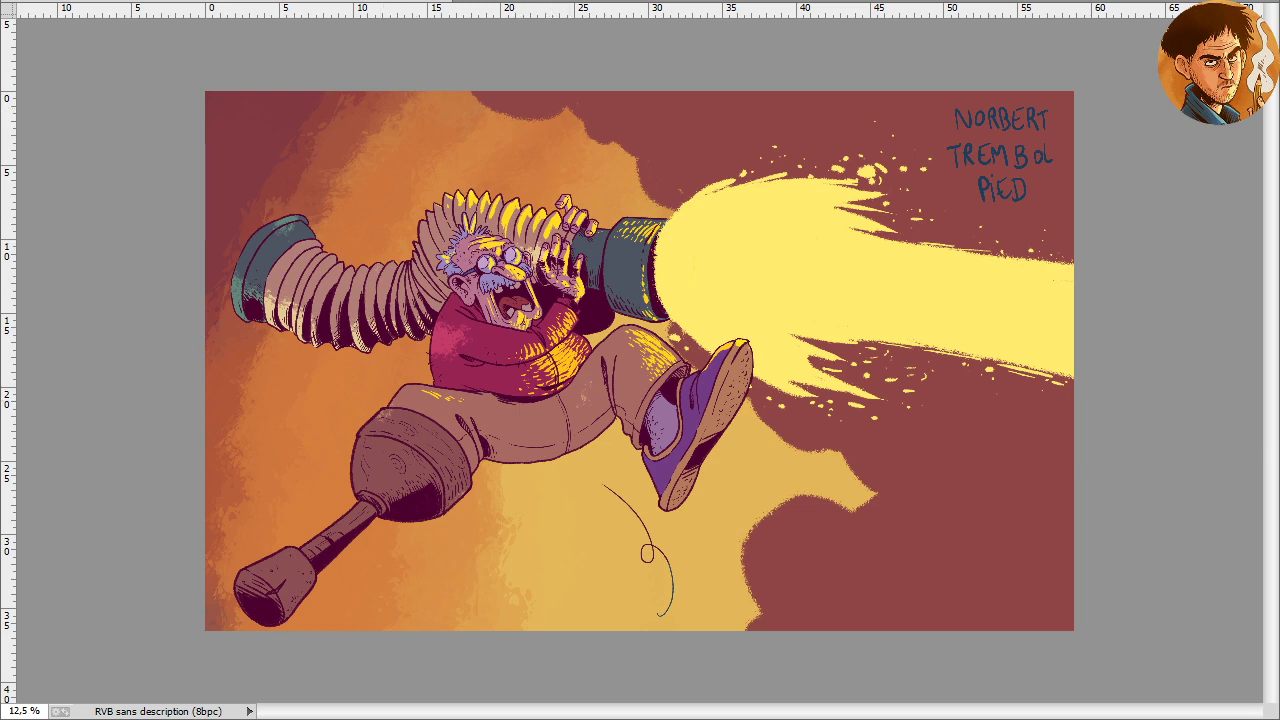
Pick a pale yellow and paint it over the background below the raised shoe, up to the red cloud's edge
click(2, 229)
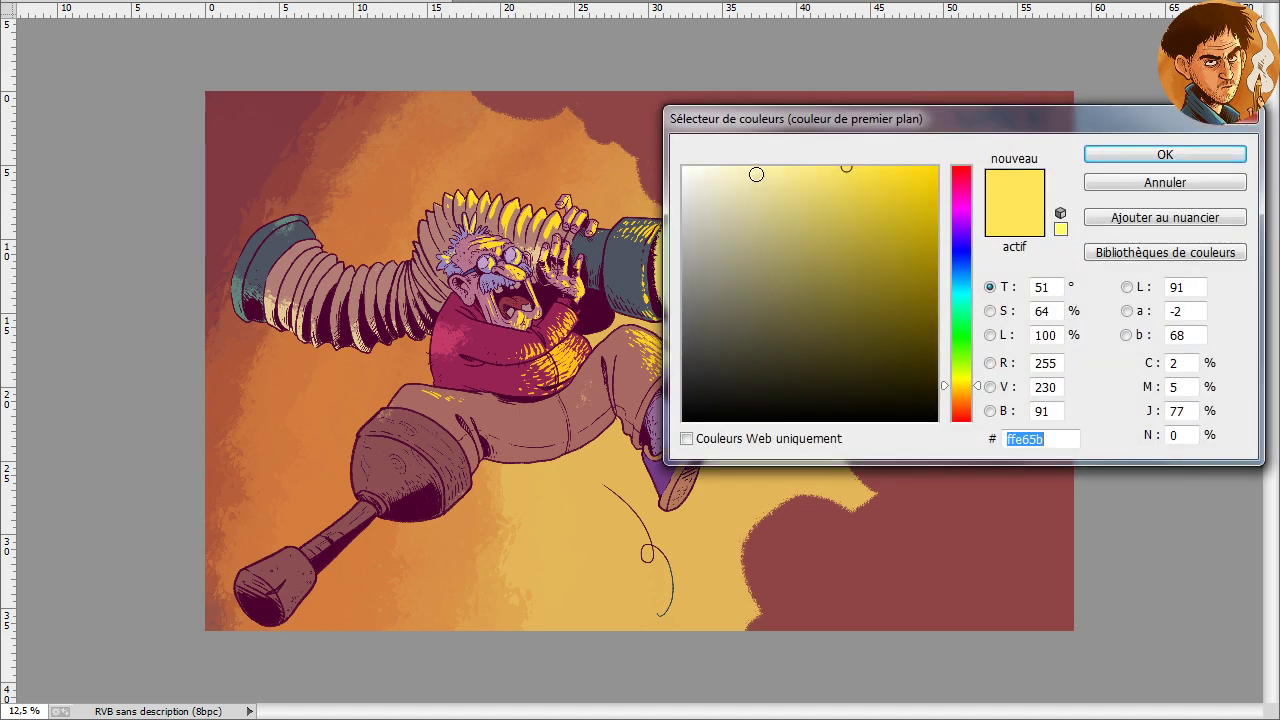
click(754, 166)
click(1165, 154)
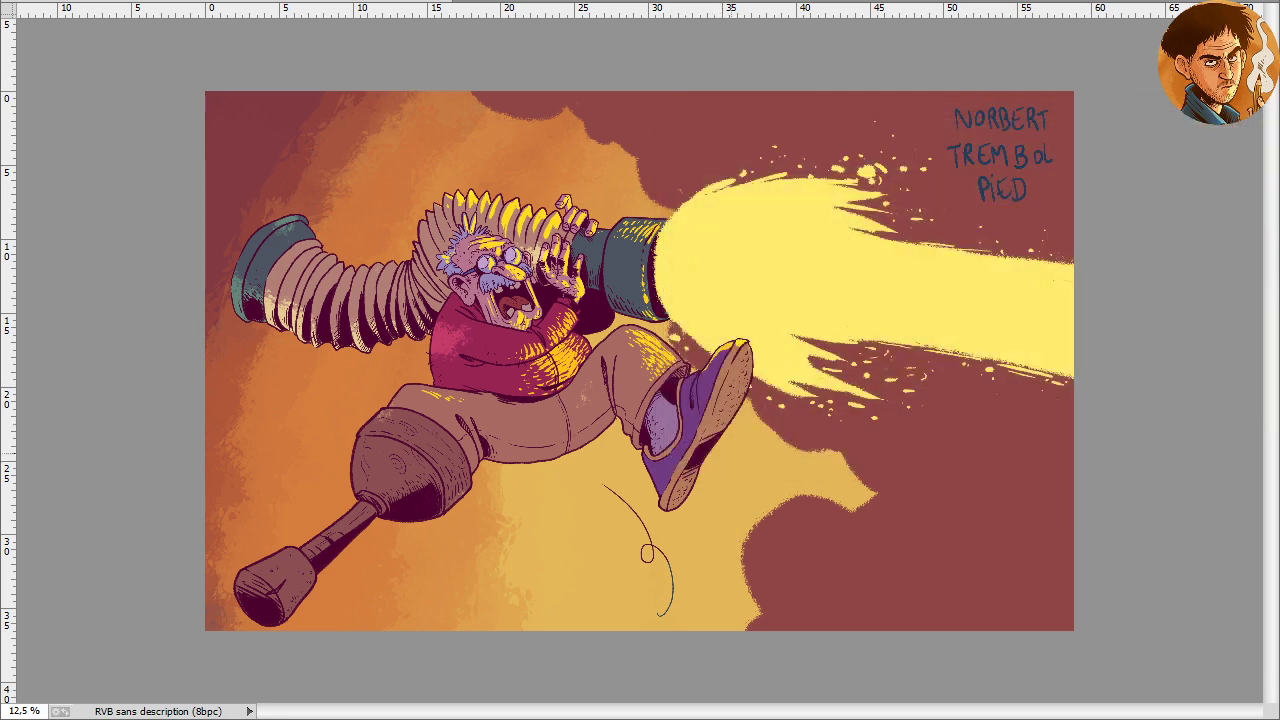
mouse_move(862, 450)
mouse_down()
mouse_move(785, 400)
mouse_move(717, 535)
mouse_move(635, 607)
mouse_move(862, 455)
mouse_move(771, 485)
mouse_move(730, 600)
mouse_move(800, 455)
mouse_move(858, 395)
mouse_move(655, 369)
mouse_move(501, 597)
mouse_move(388, 228)
mouse_up()
key(ctrl+d)
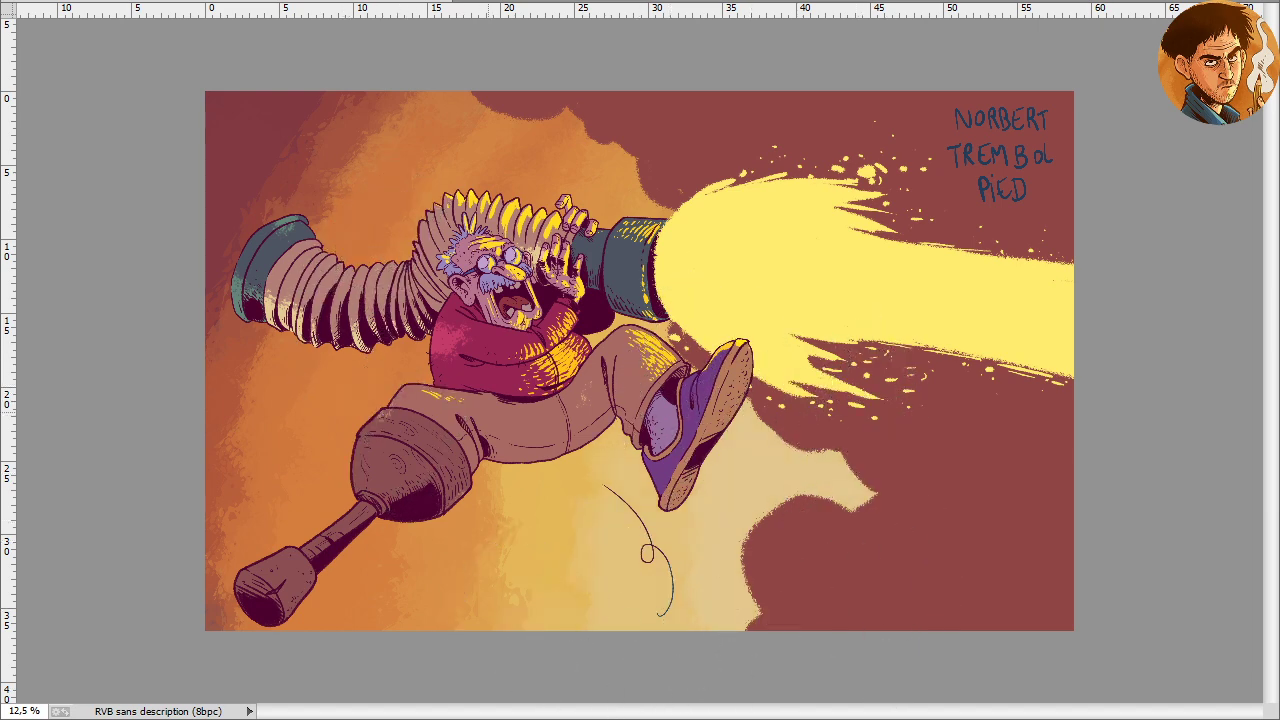
Blend the pale yellow area beneath the legs into the golden background with additional vertical strokes
key(ctrl+shift+d)
mouse_move(388, 228)
mouse_down()
mouse_move(728, 607)
mouse_move(714, 406)
mouse_move(657, 365)
mouse_move(616, 628)
mouse_move(740, 315)
mouse_move(788, 398)
mouse_move(777, 606)
mouse_move(869, 360)
mouse_up()
key(ctrl+d)
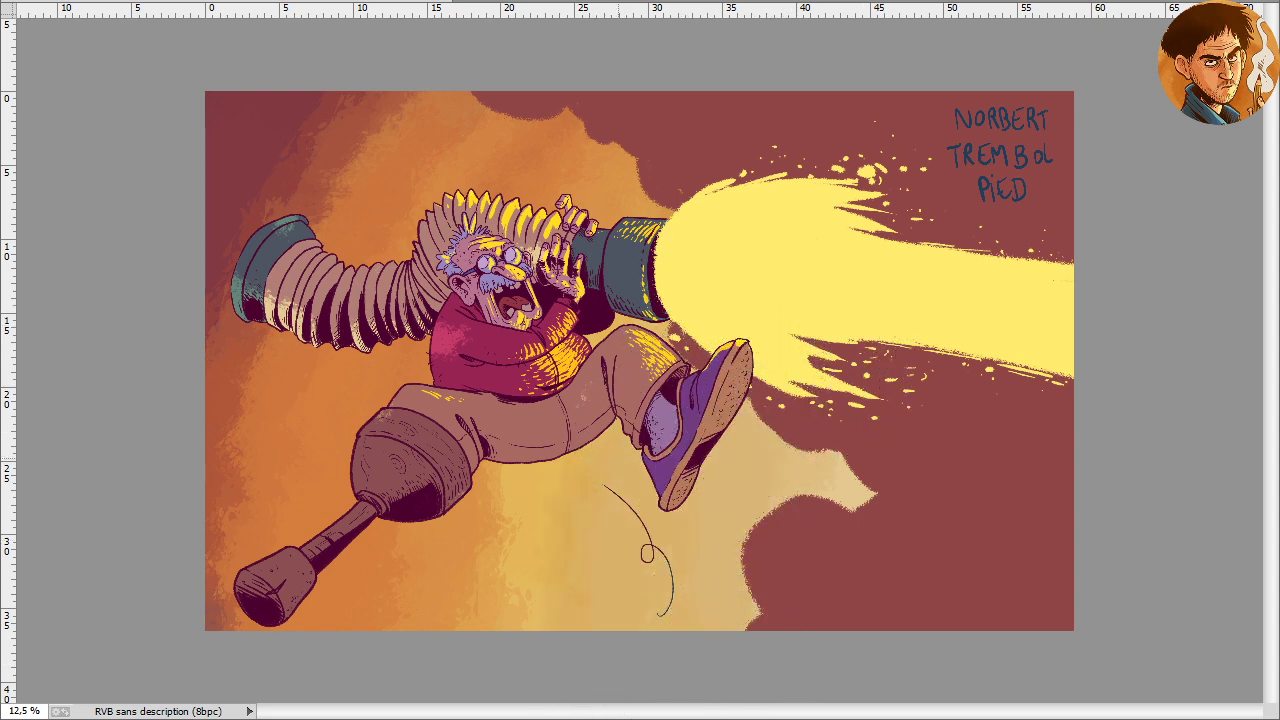
key(ctrl+shift+d)
mouse_move(430, 262)
mouse_down()
mouse_move(600, 557)
mouse_move(494, 625)
mouse_move(480, 290)
mouse_move(430, 262)
mouse_move(640, 114)
mouse_move(314, 600)
mouse_move(395, 507)
mouse_move(400, 480)
mouse_move(908, 486)
mouse_move(857, 557)
mouse_move(678, 595)
mouse_up()
key(ctrl+d)
Soften the orange background along the canvas's left edge and around the bazooka's rear with textured strokes
mouse_move(474, 190)
mouse_down()
mouse_move(570, 60)
mouse_move(300, 320)
mouse_move(230, 440)
mouse_up()
drag(275, 96, 207, 198)
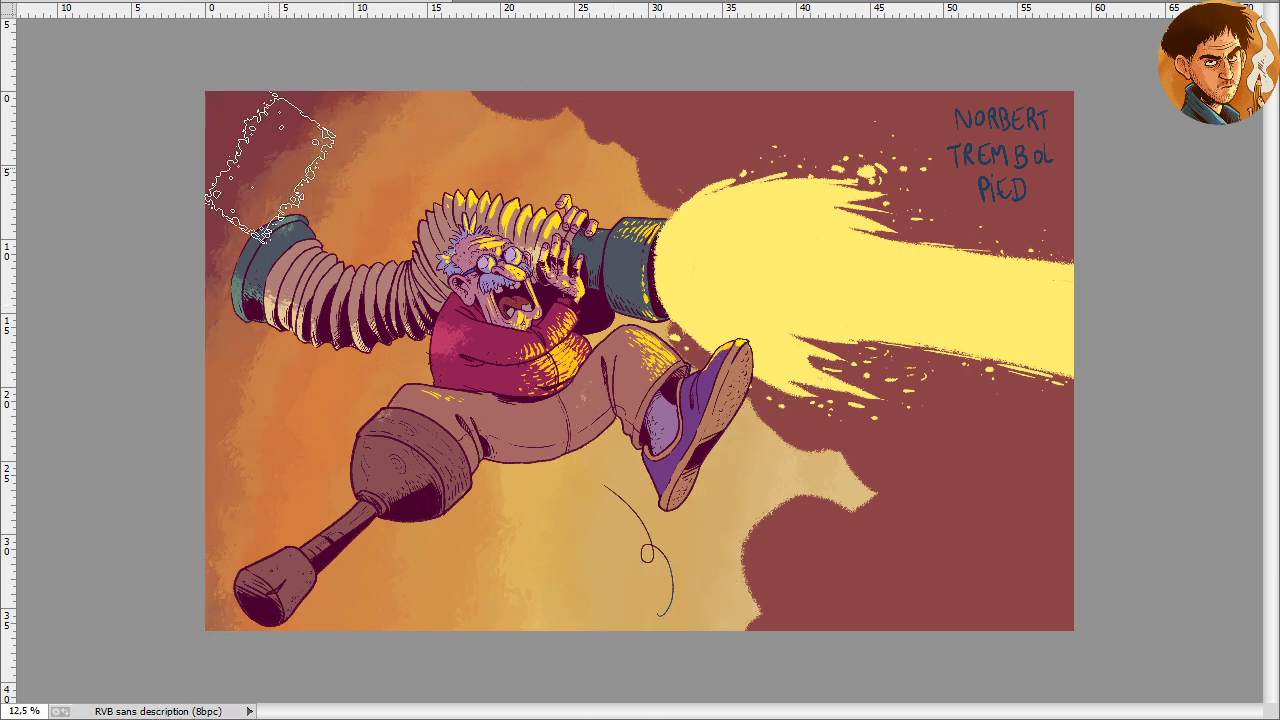
key(Delete)
key(ctrl+d)
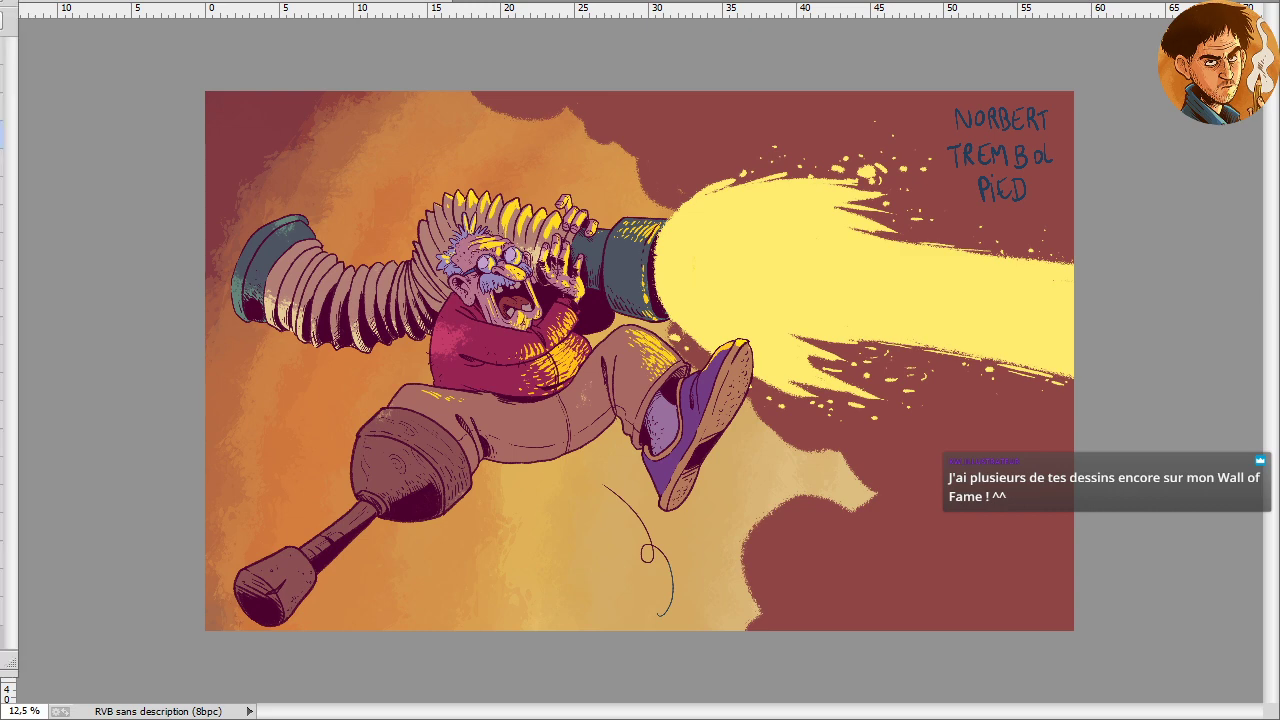
Hide the character's clipped colour layers from "pantalon" up to "Calque 12", leaving the "colo vieux" base layer shown
key(F7)
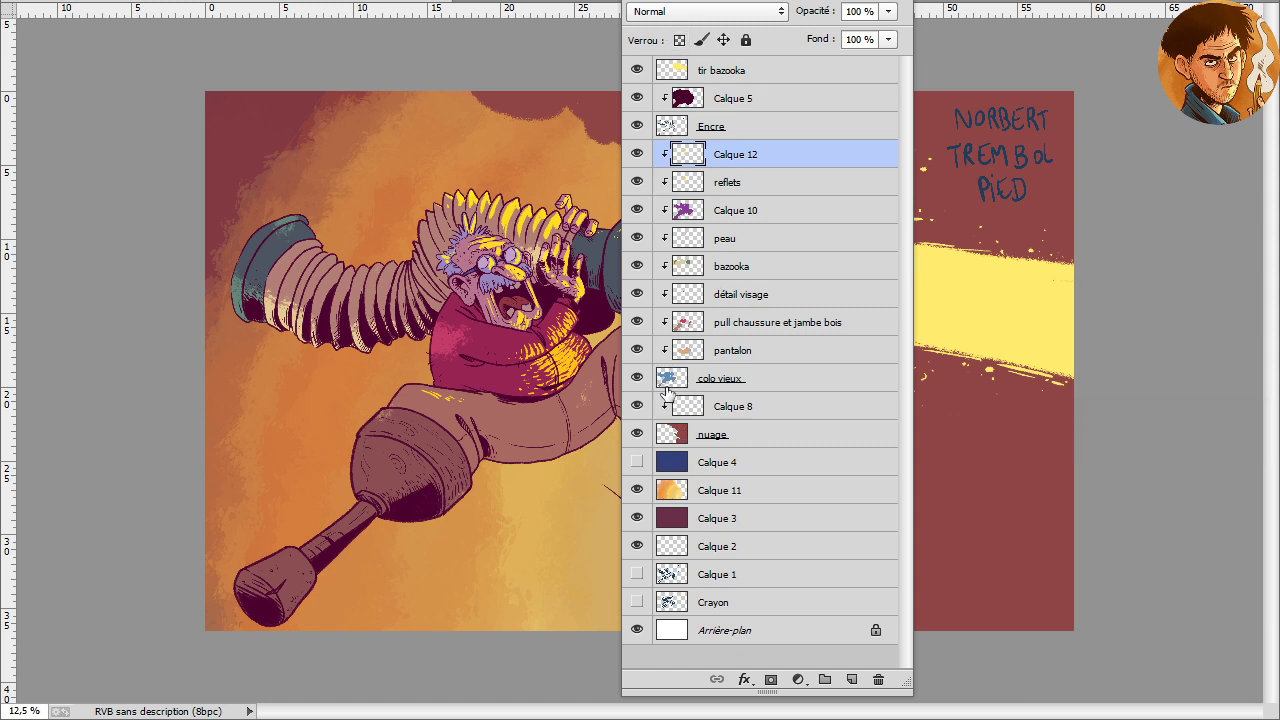
drag(637, 350, 636, 196)
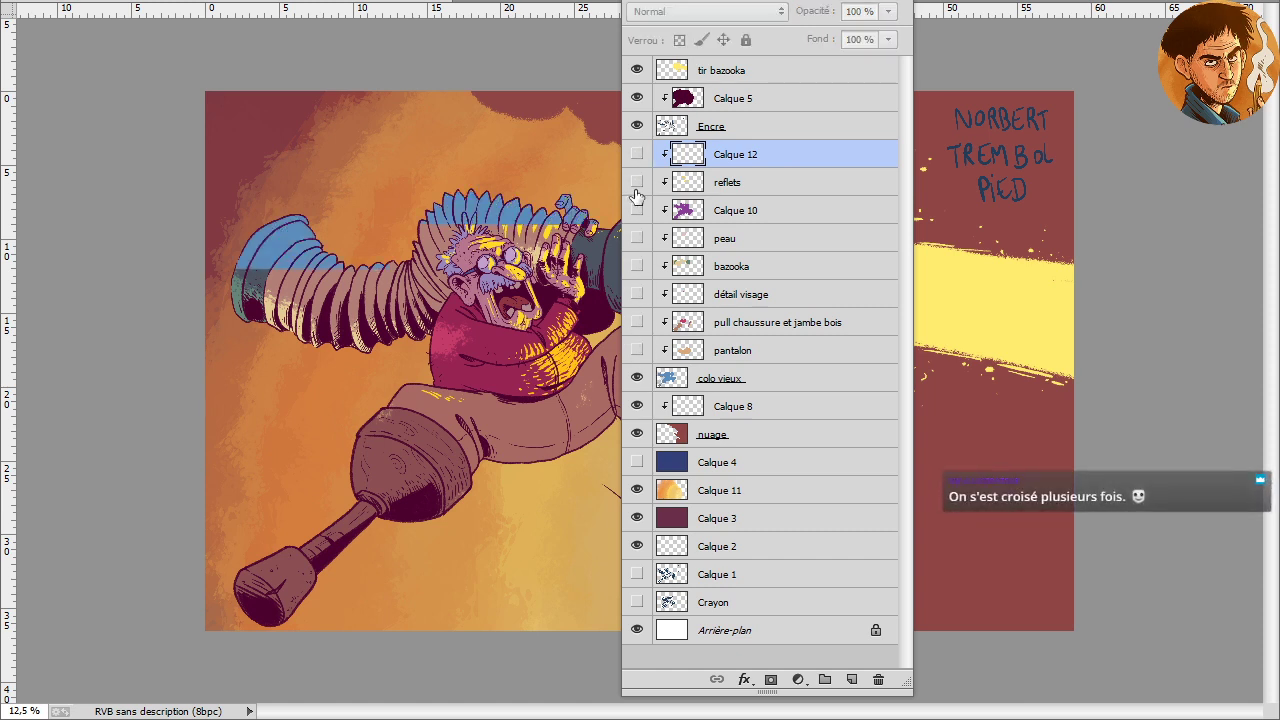
Show the character's hidden clipped layers again, one by one from "pantalon" up to "Calque 12"
click(637, 351)
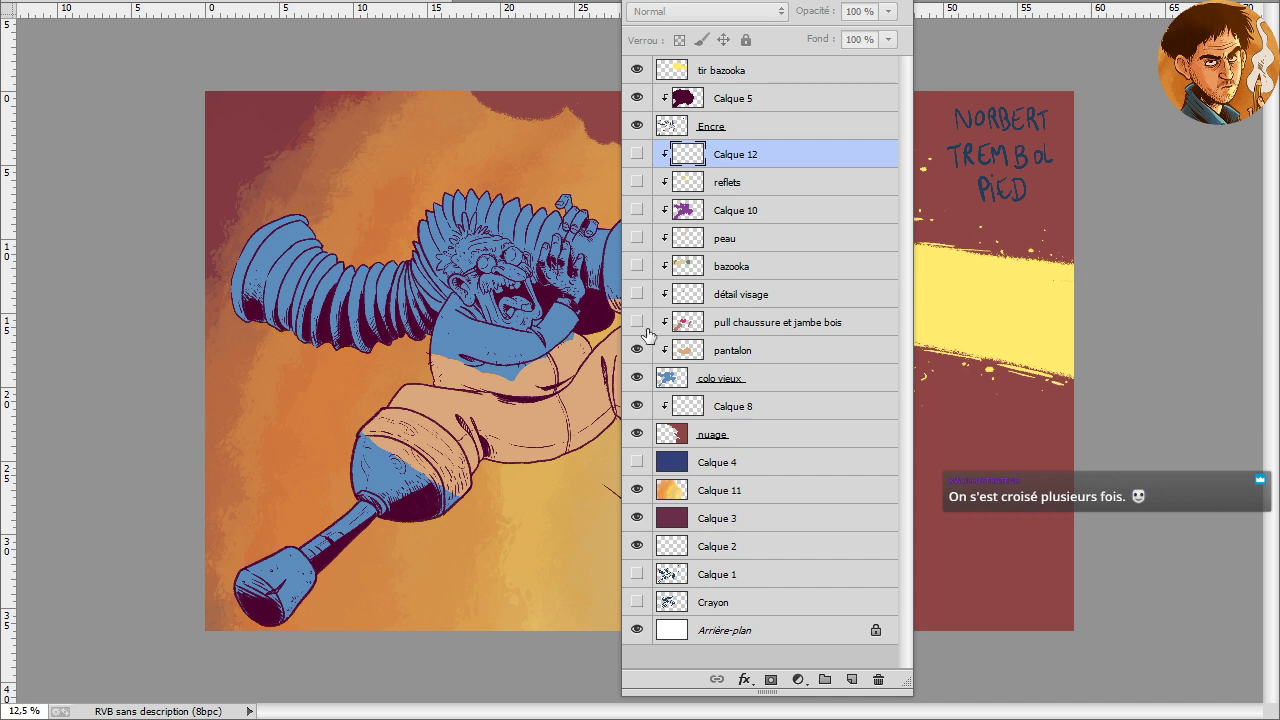
click(637, 322)
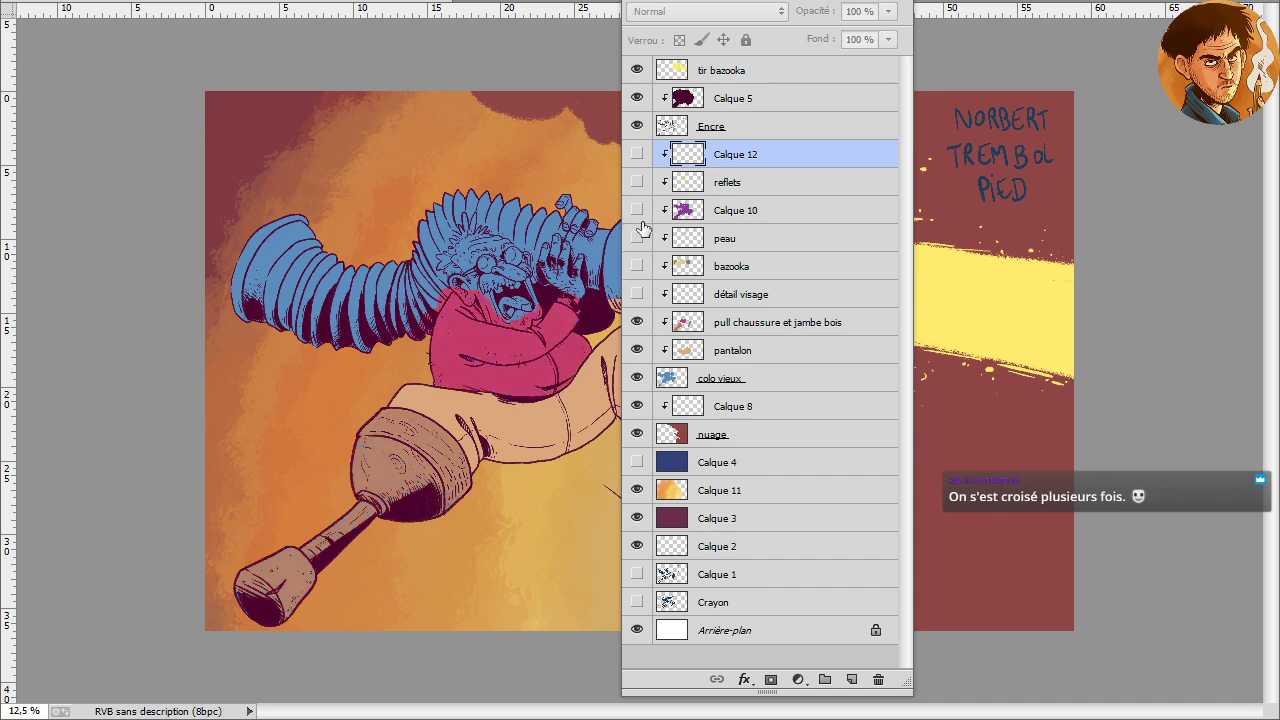
click(637, 296)
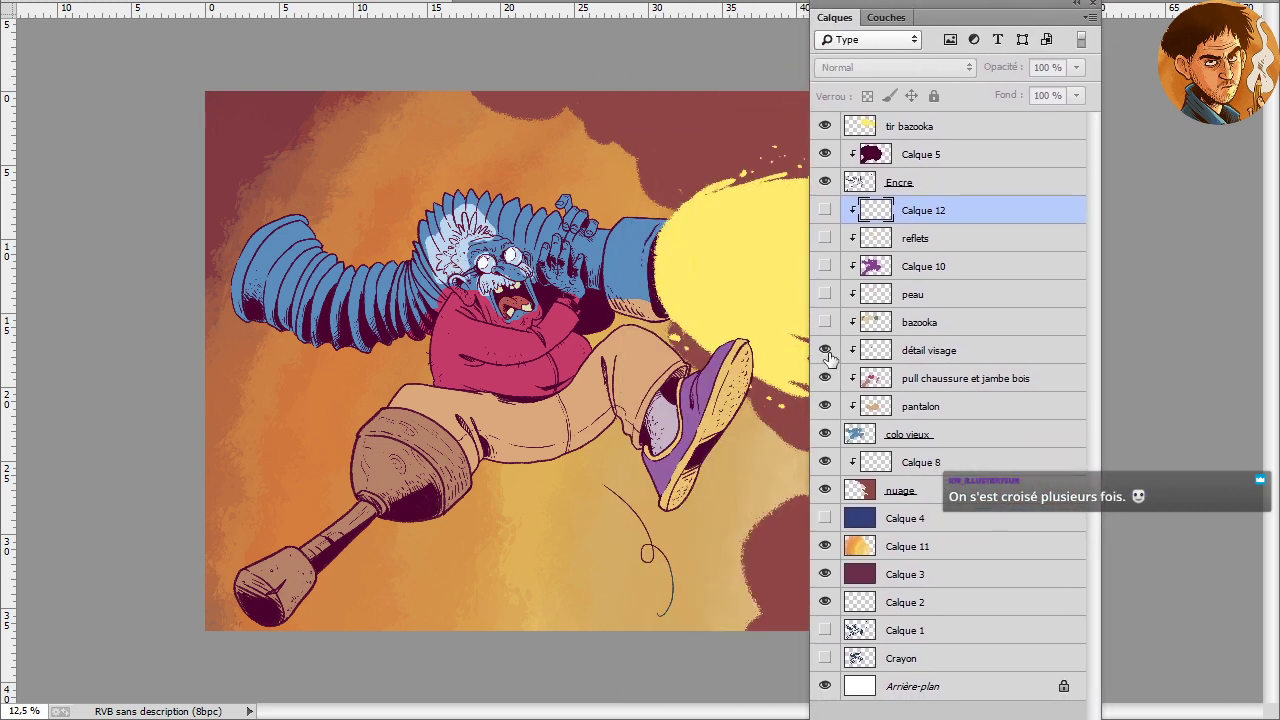
click(826, 351)
click(826, 350)
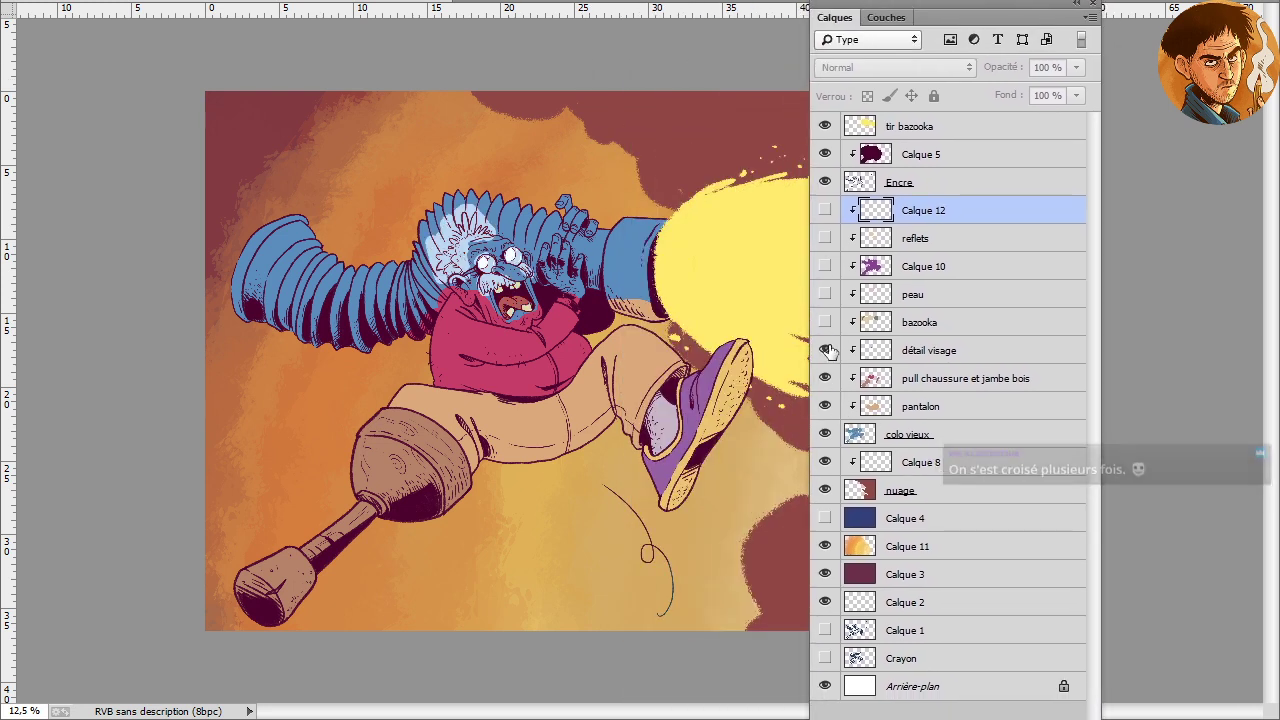
click(825, 322)
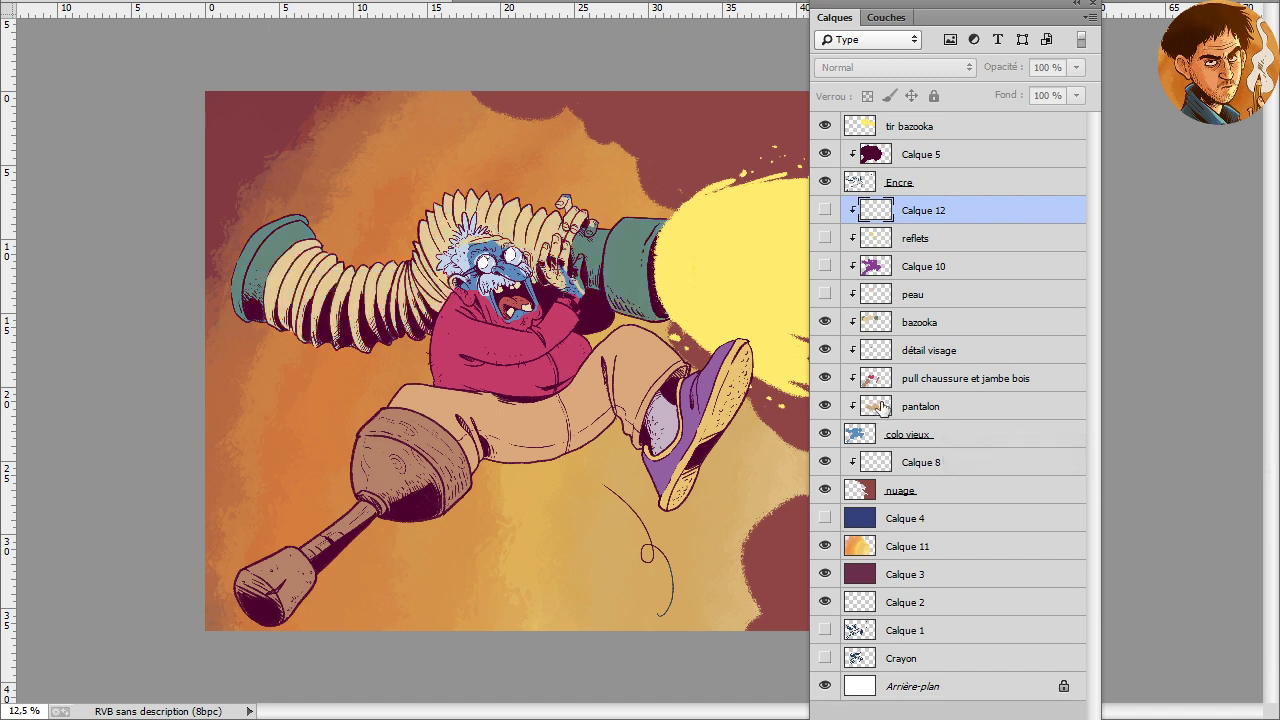
click(825, 294)
click(825, 266)
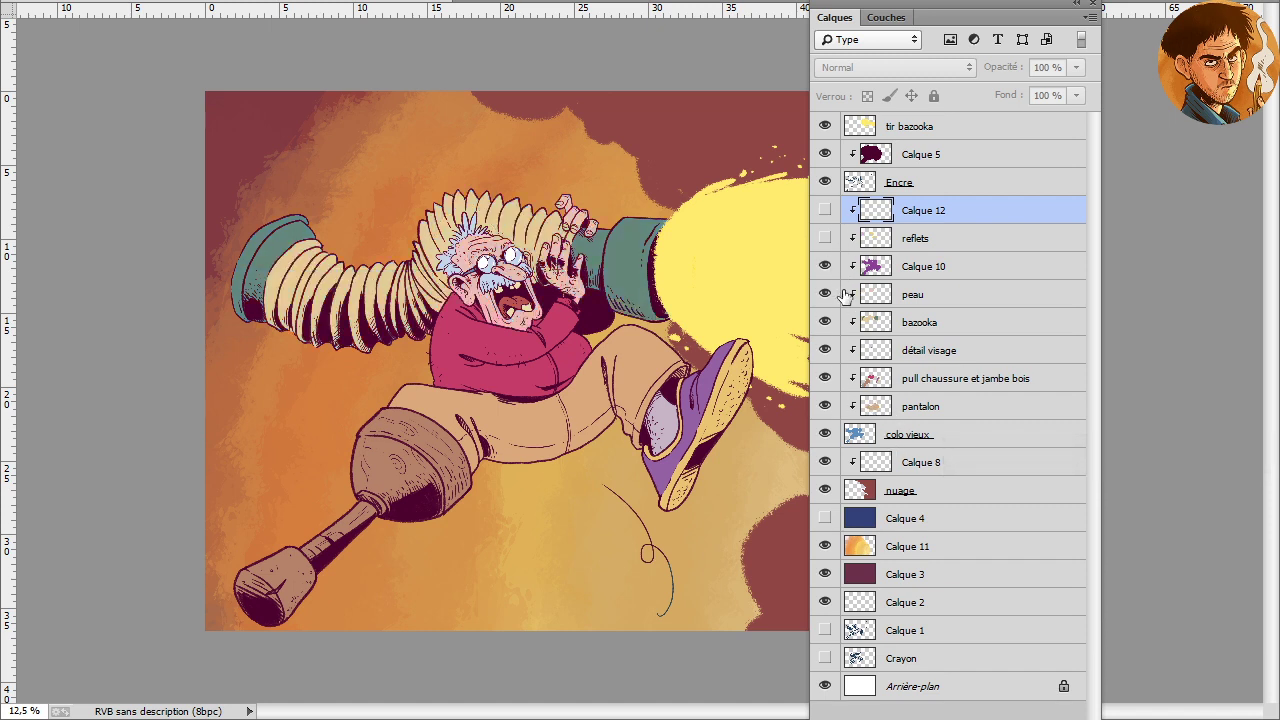
click(825, 238)
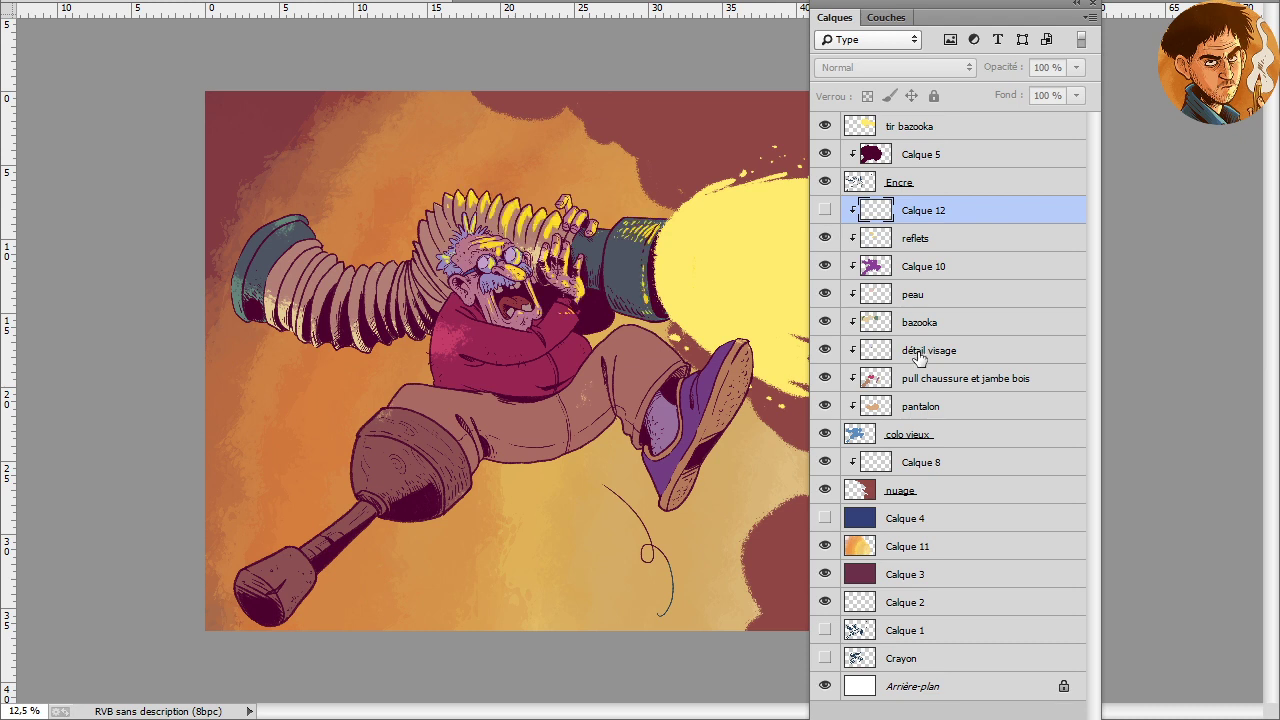
click(825, 212)
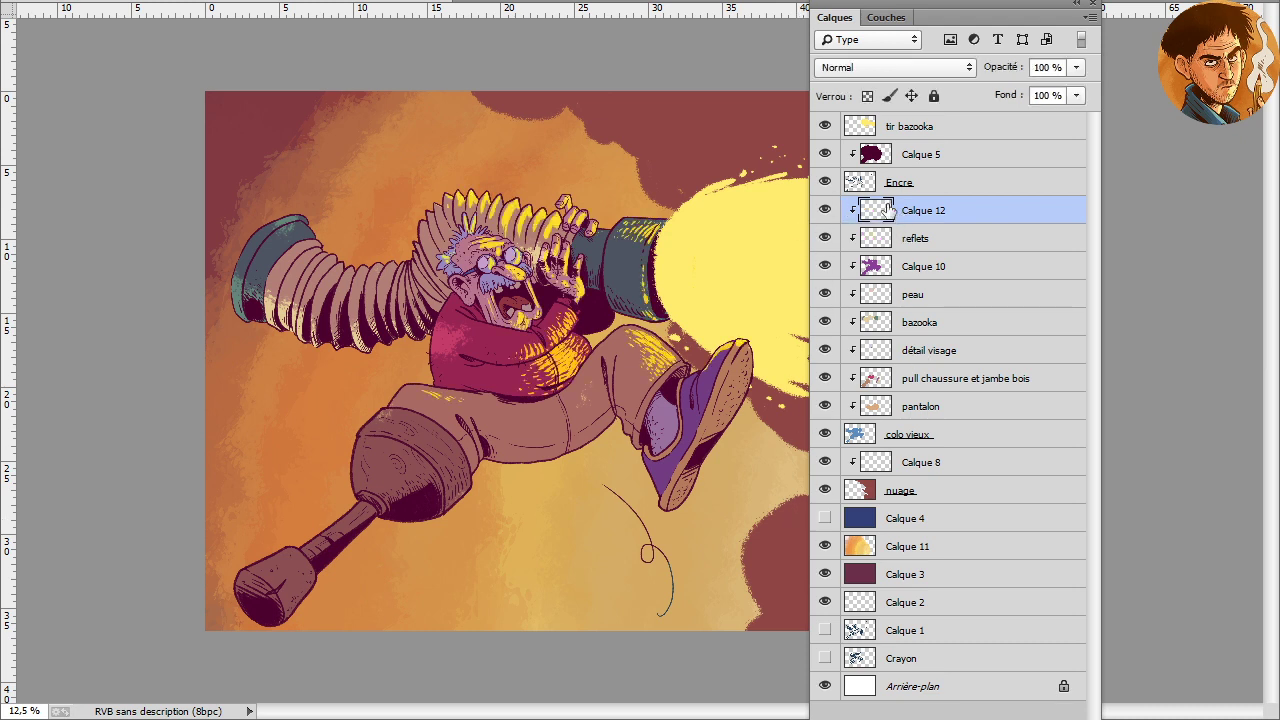
Rename the layer "Calque 12" as "reflets2"
double_click(917, 207)
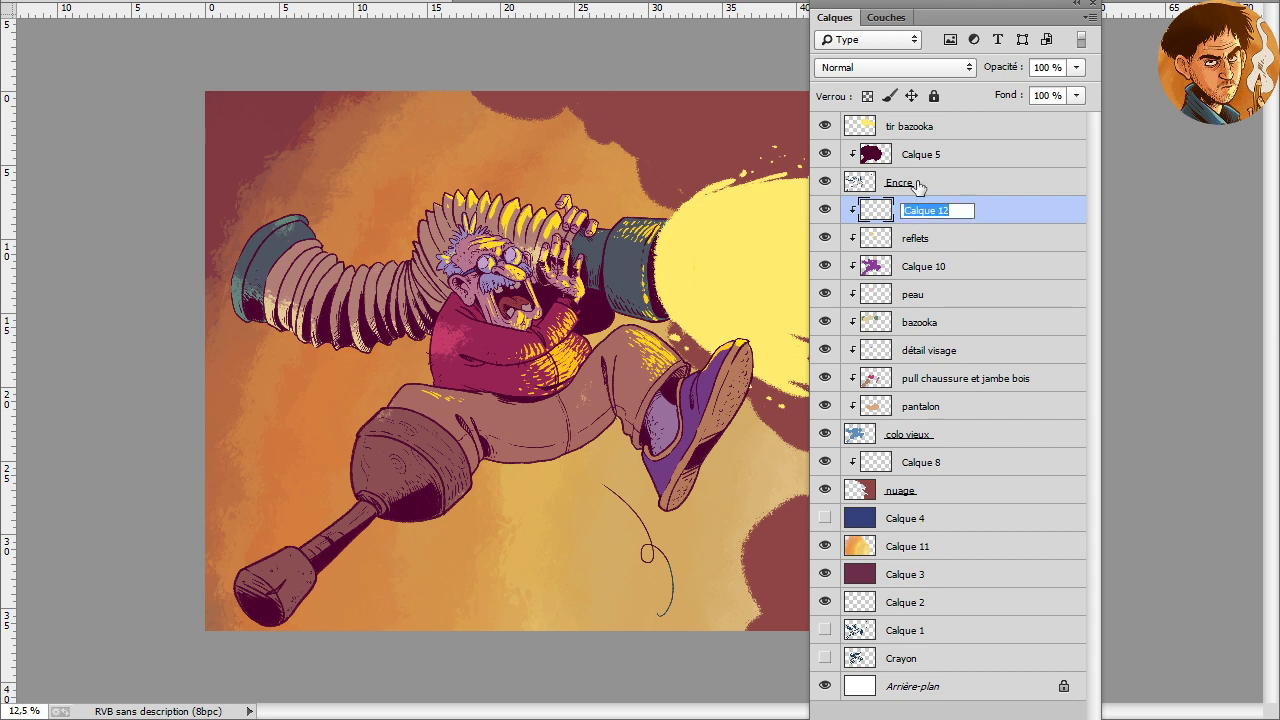
text(reflets2)
key(Return)
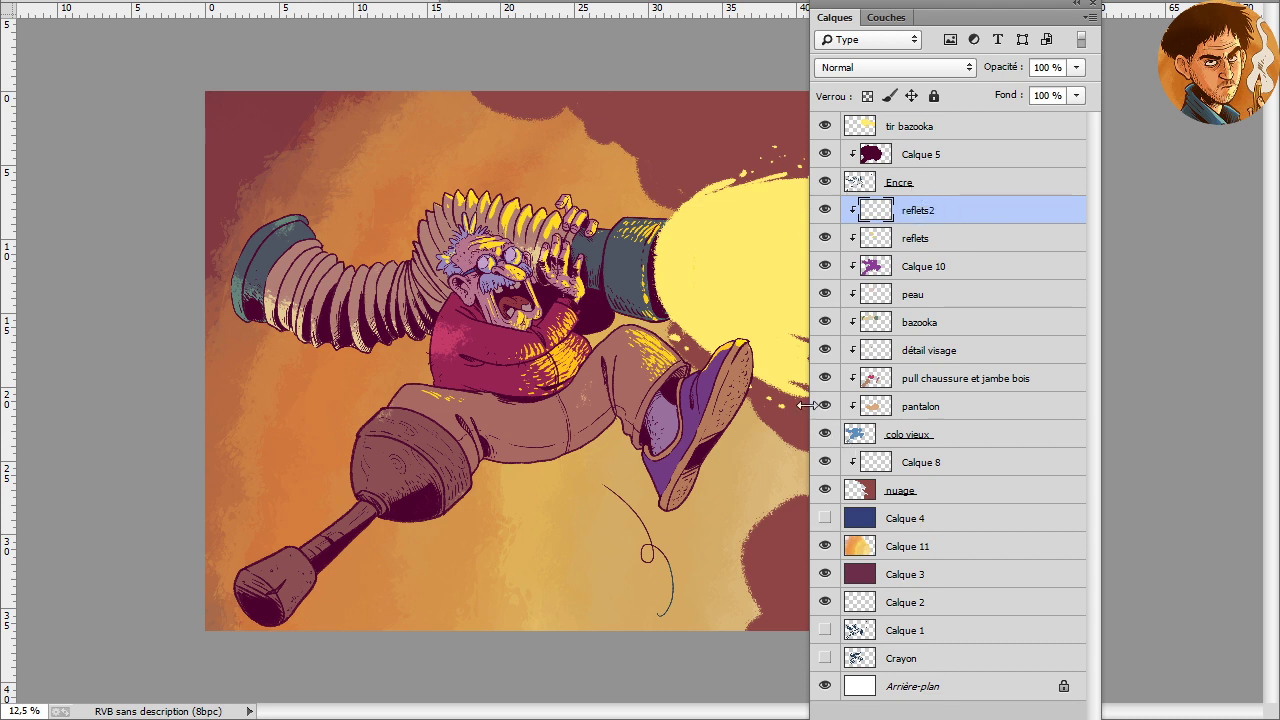
ctrl+click(858, 182)
key(ctrl+d)
click(718, 462)
drag(714, 466, 706, 514)
key(ctrl+d)
Check the "nuage" and "Calque 4" layers by toggling their visibility, and delete the plain blue "Calque 4" layer
click(940, 496)
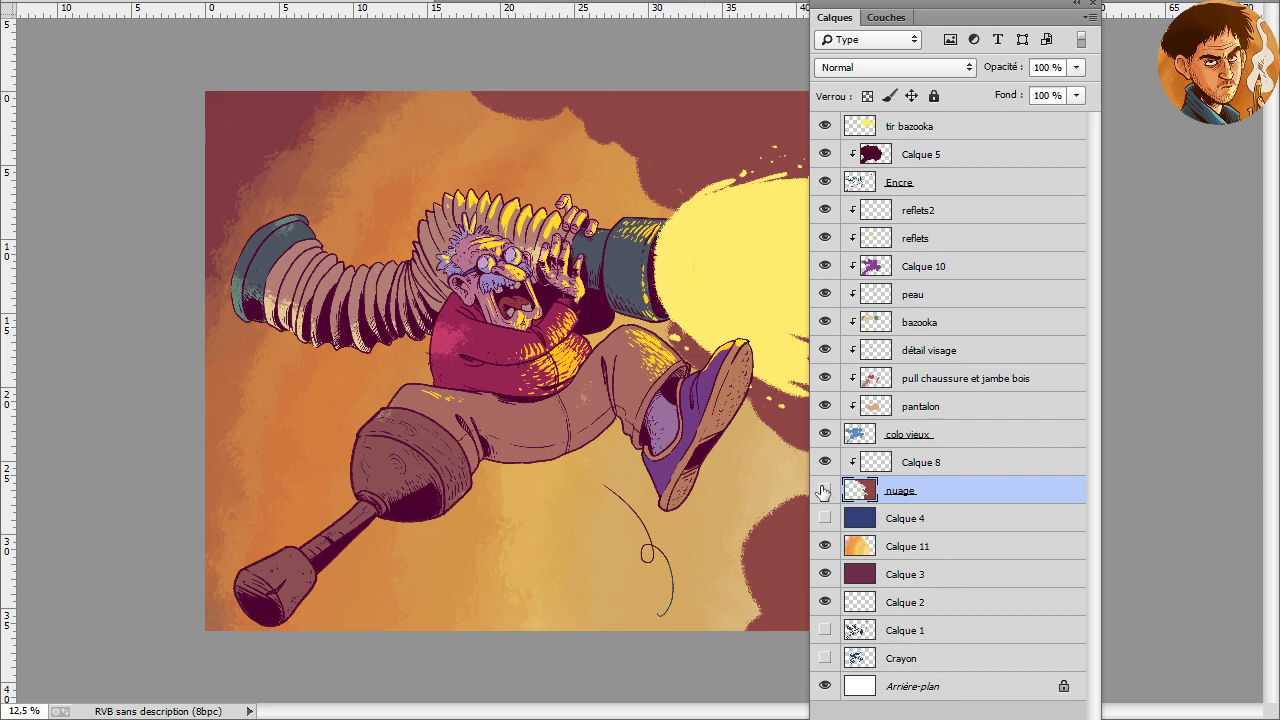
click(825, 490)
click(825, 490)
click(825, 518)
click(825, 518)
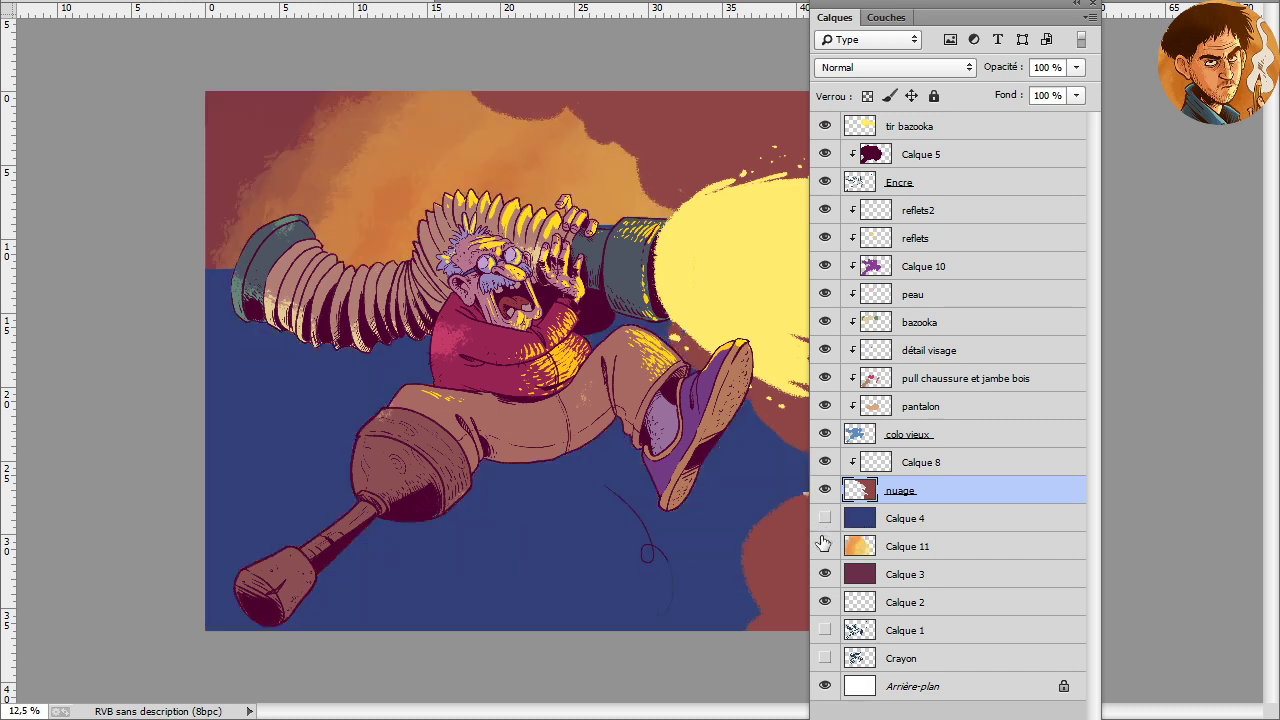
click(880, 510)
key(Delete)
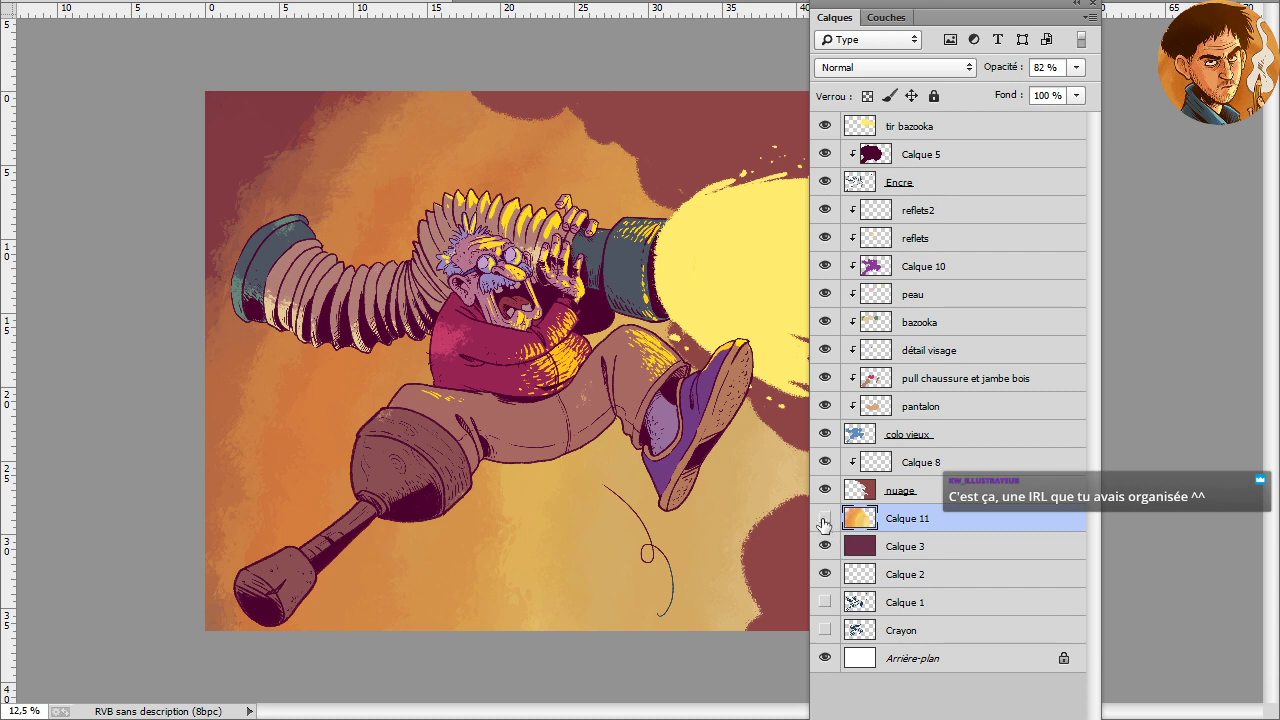
Check the orange background layer "Calque 11" by toggling its visibility, and put the layer list away
click(825, 518)
click(825, 518)
drag(960, 3, 38, 52)
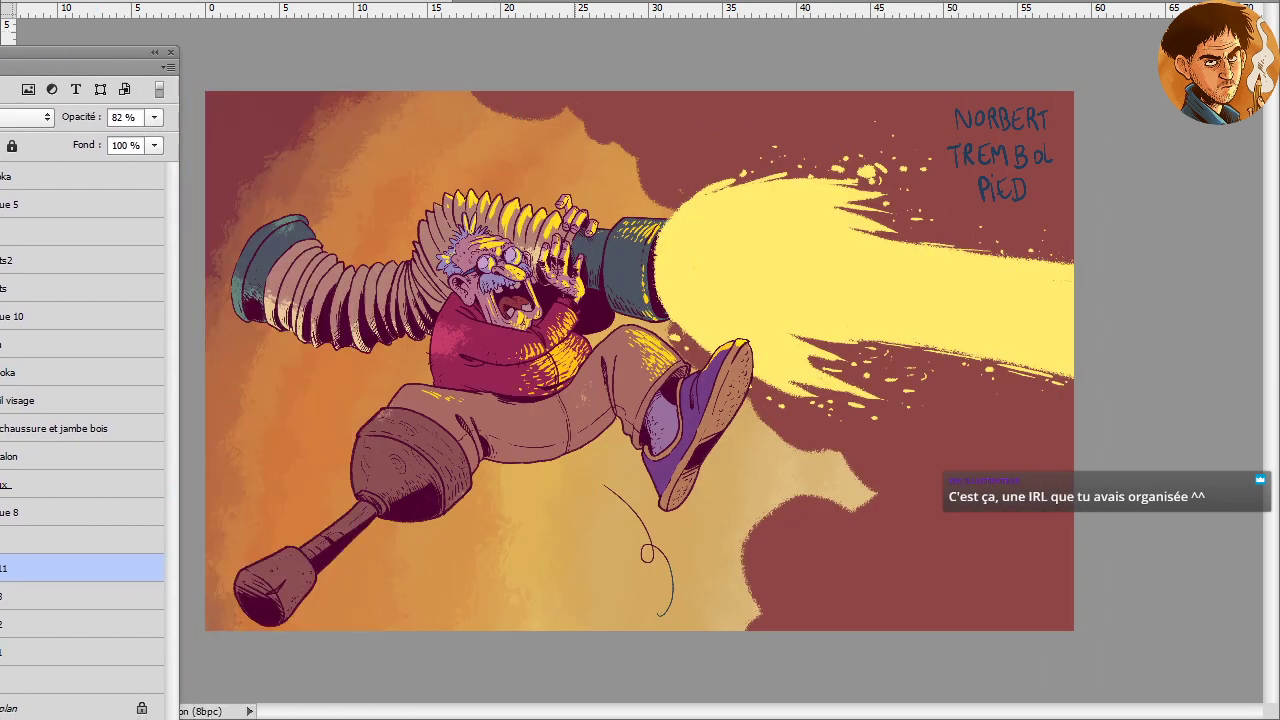
key(F7)
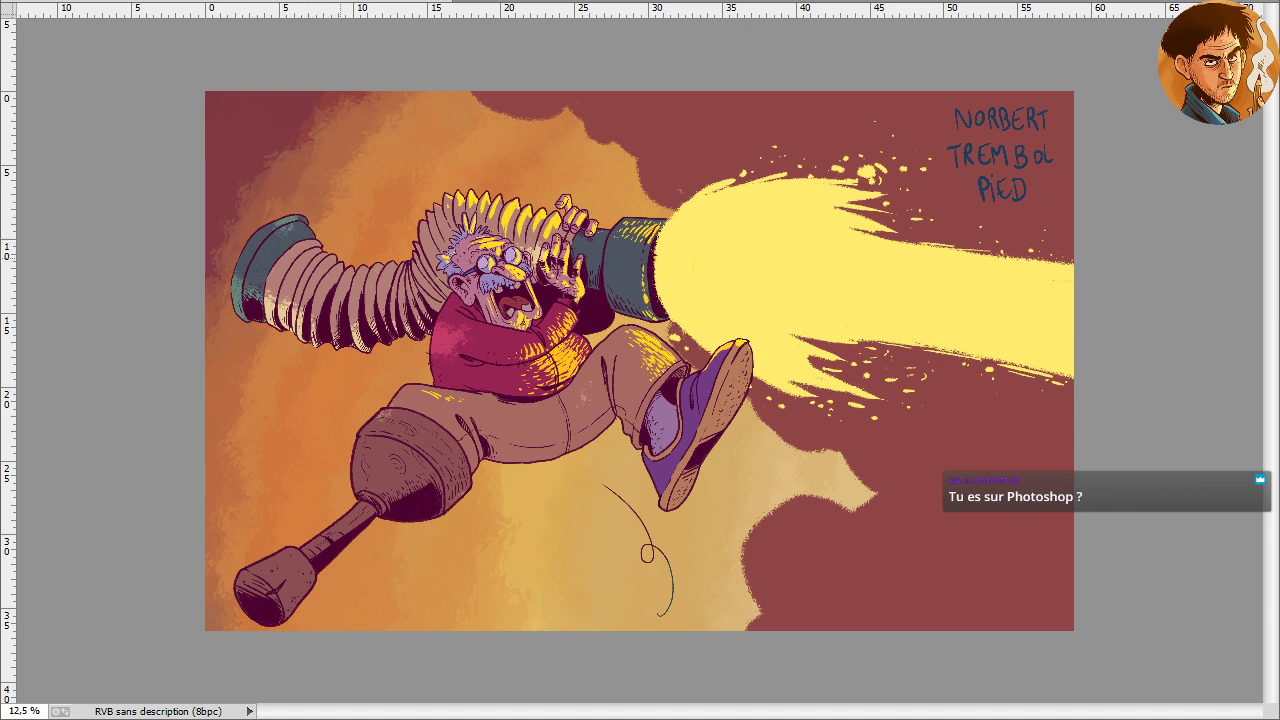
Pick the yellow #f1dd5a and paint warm light over the old man's body, clothes and the bazooka's front
drag(320, 360, 400, 300)
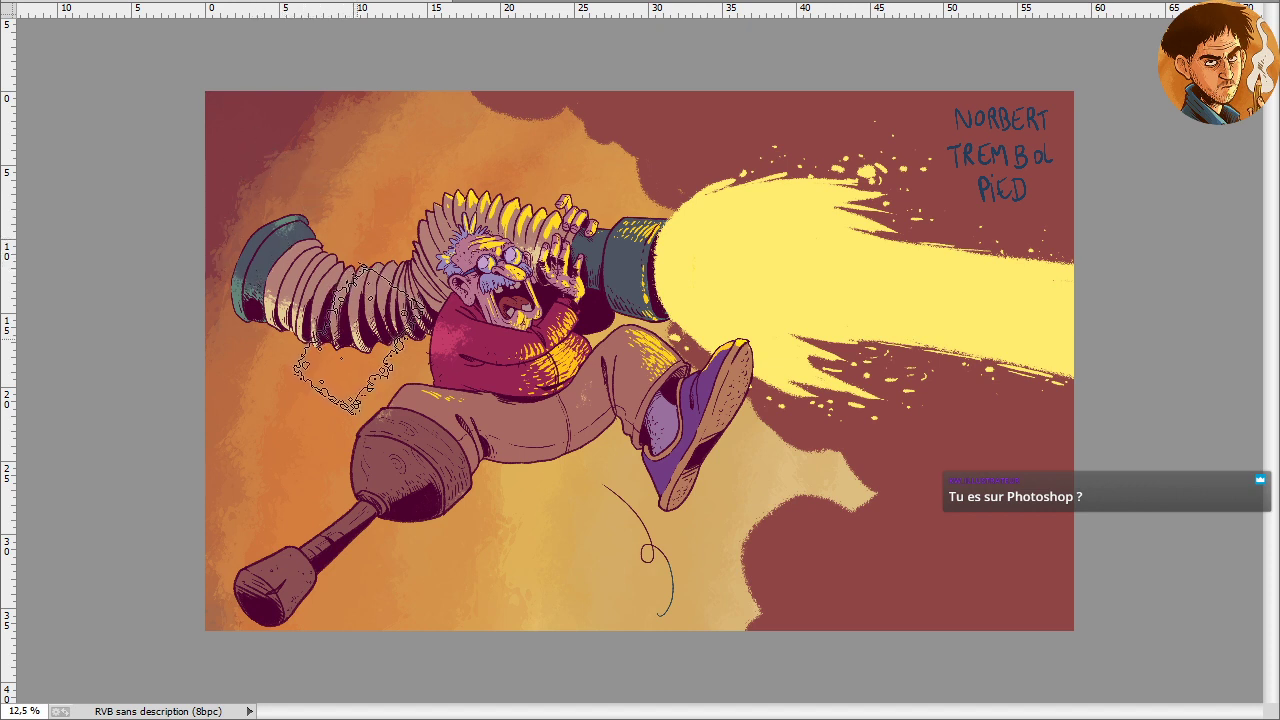
key(ctrl+d)
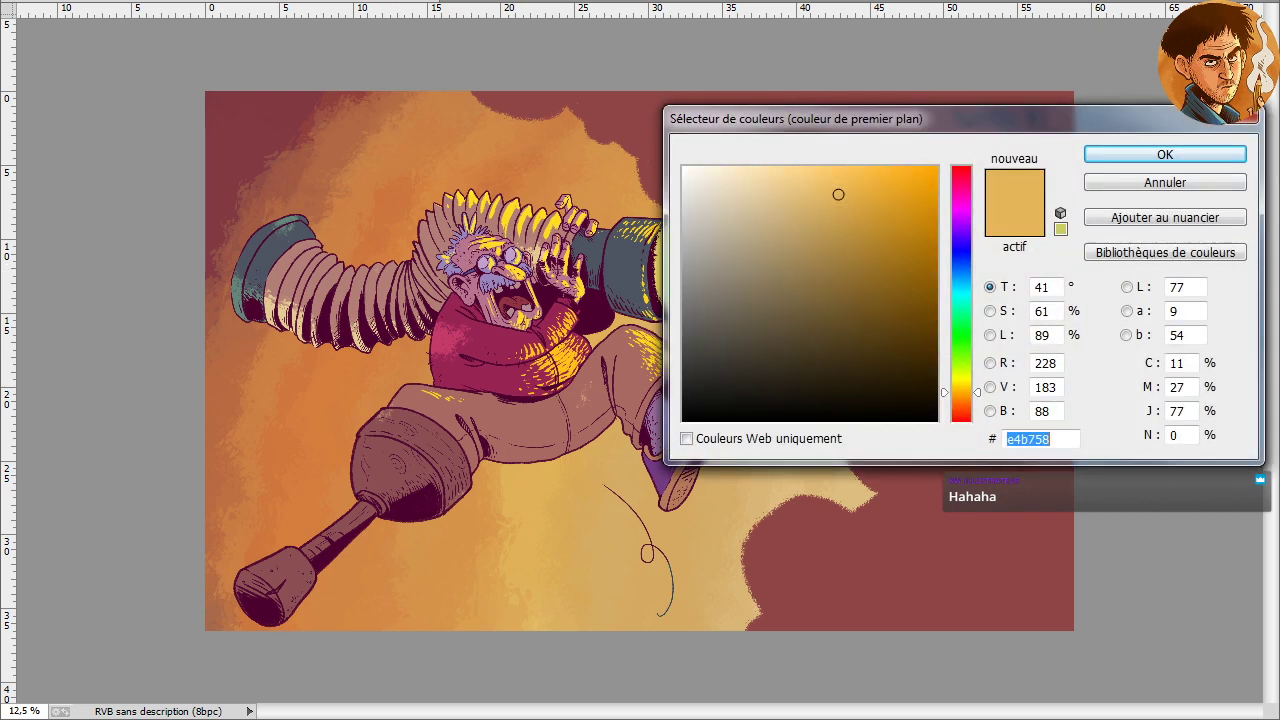
drag(960, 398, 960, 386)
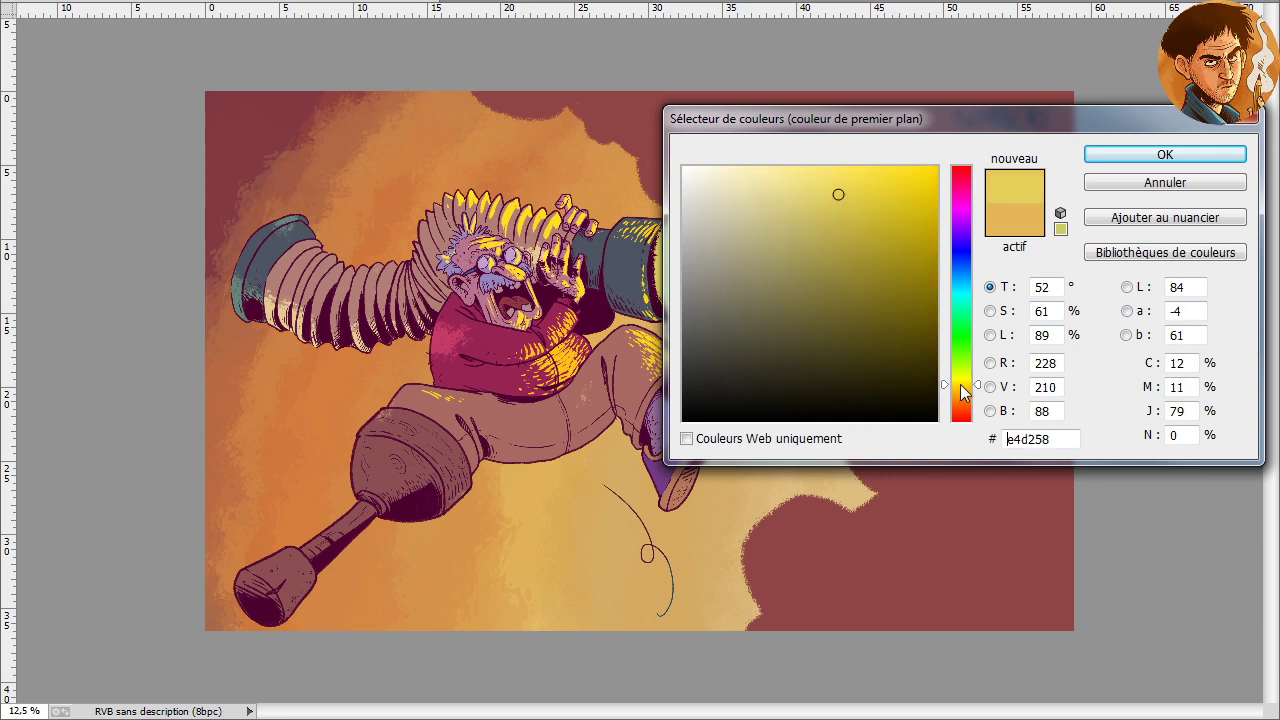
click(842, 180)
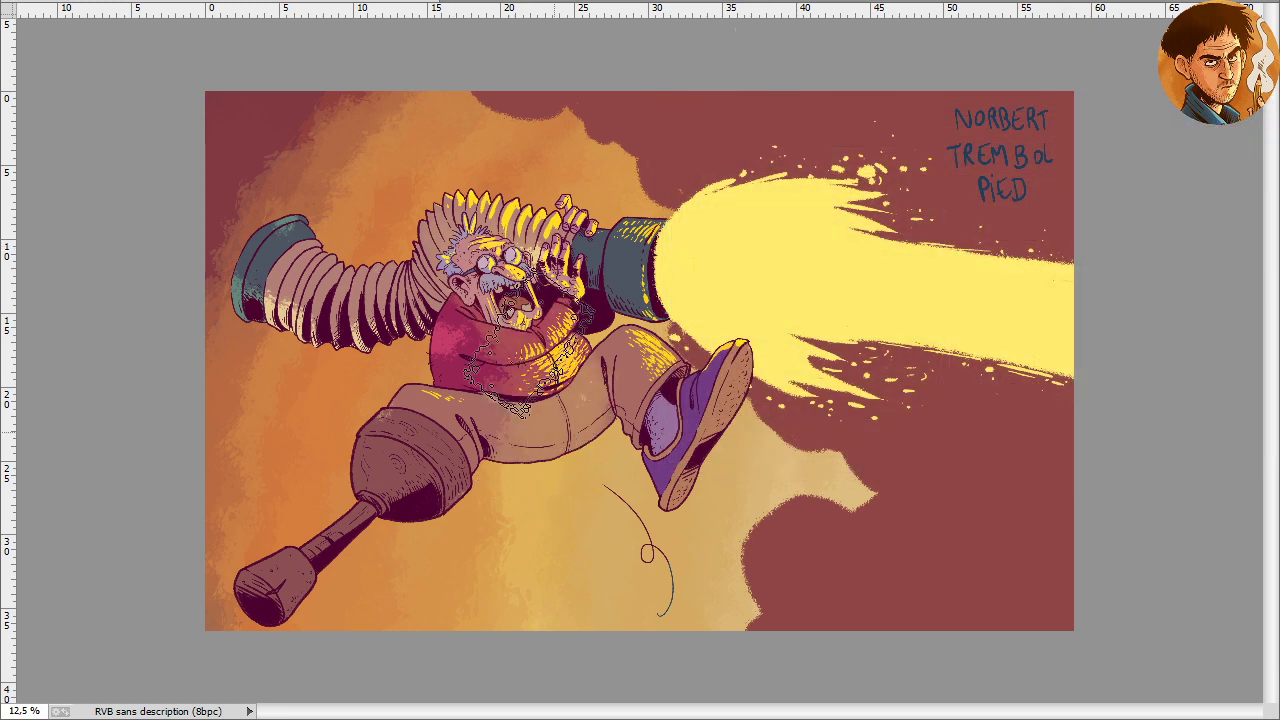
mouse_move(525, 360)
mouse_down()
mouse_move(715, 425)
mouse_move(565, 255)
mouse_move(530, 190)
mouse_move(440, 465)
mouse_move(420, 455)
mouse_move(405, 480)
mouse_move(584, 374)
mouse_move(724, 436)
mouse_move(677, 352)
mouse_move(470, 200)
mouse_move(728, 466)
mouse_move(460, 143)
mouse_move(725, 450)
mouse_move(470, 130)
mouse_move(420, 160)
mouse_move(755, 458)
mouse_move(553, 162)
mouse_move(585, 213)
mouse_move(717, 583)
mouse_move(476, 356)
mouse_up()
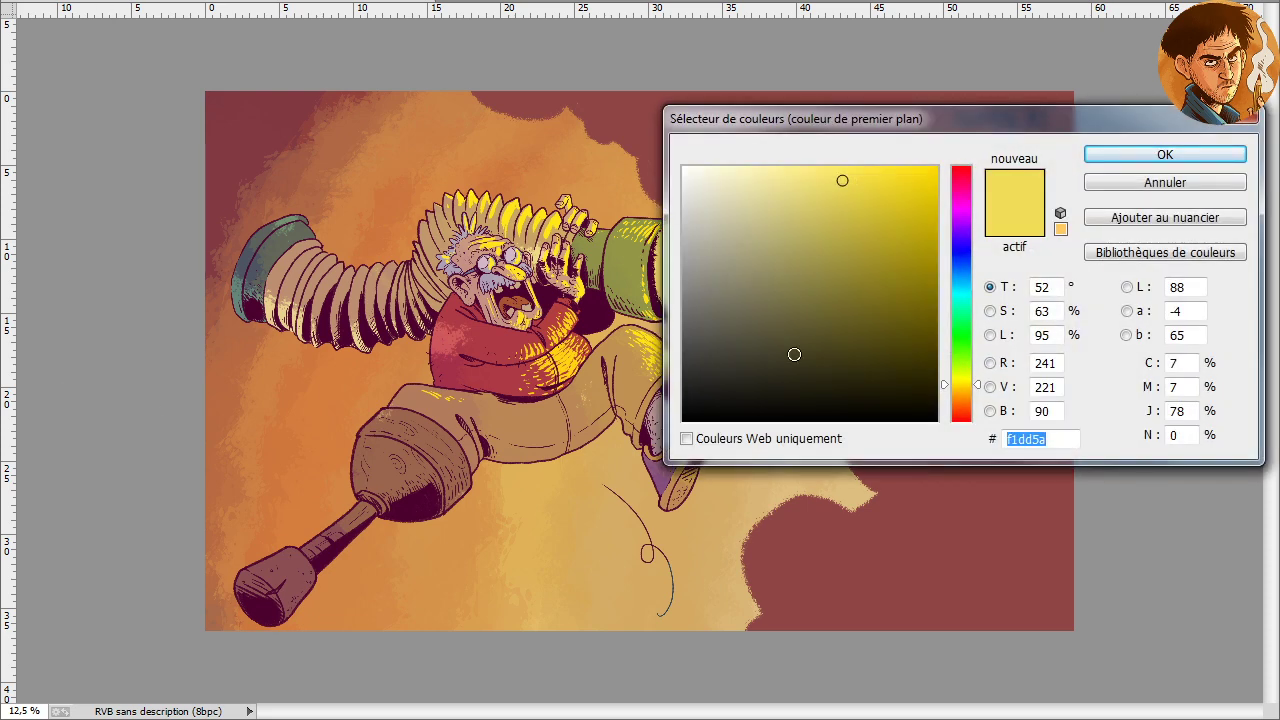
Pick a muted purple and shade the bazooka's rear, the sweater's back, the wooden leg and the raised shoe
drag(963, 386, 963, 416)
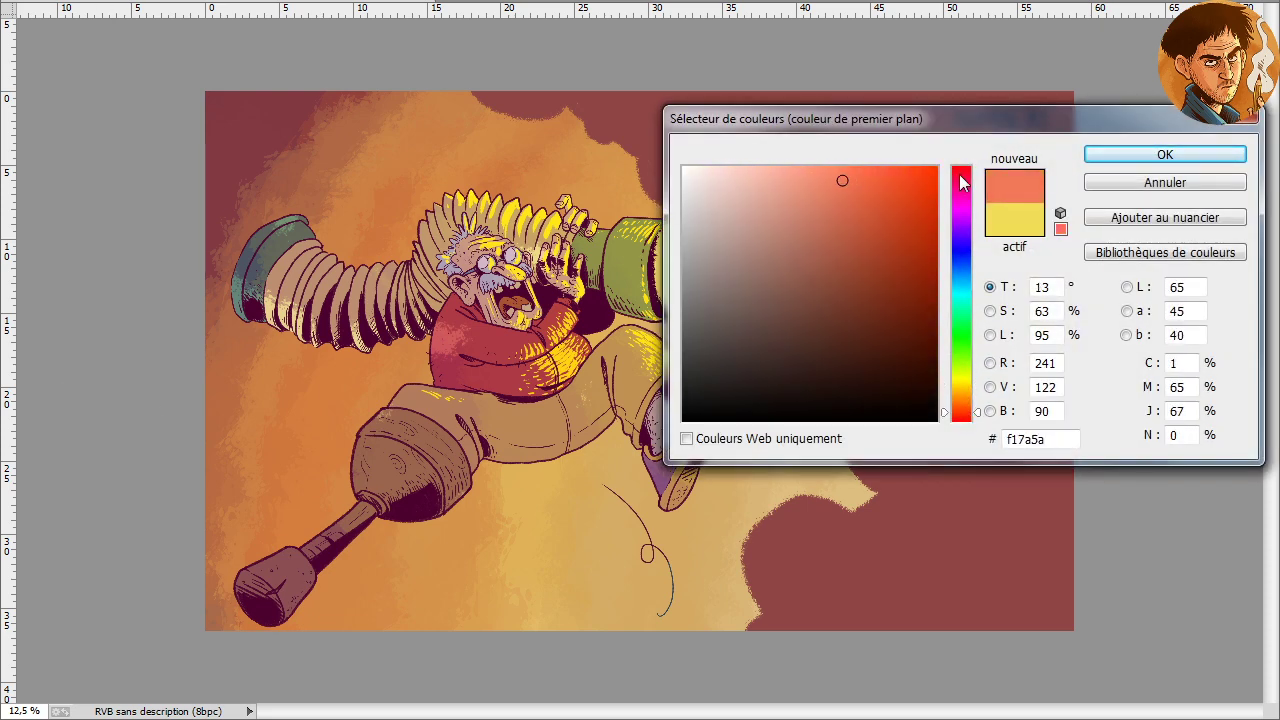
drag(959, 176, 962, 201)
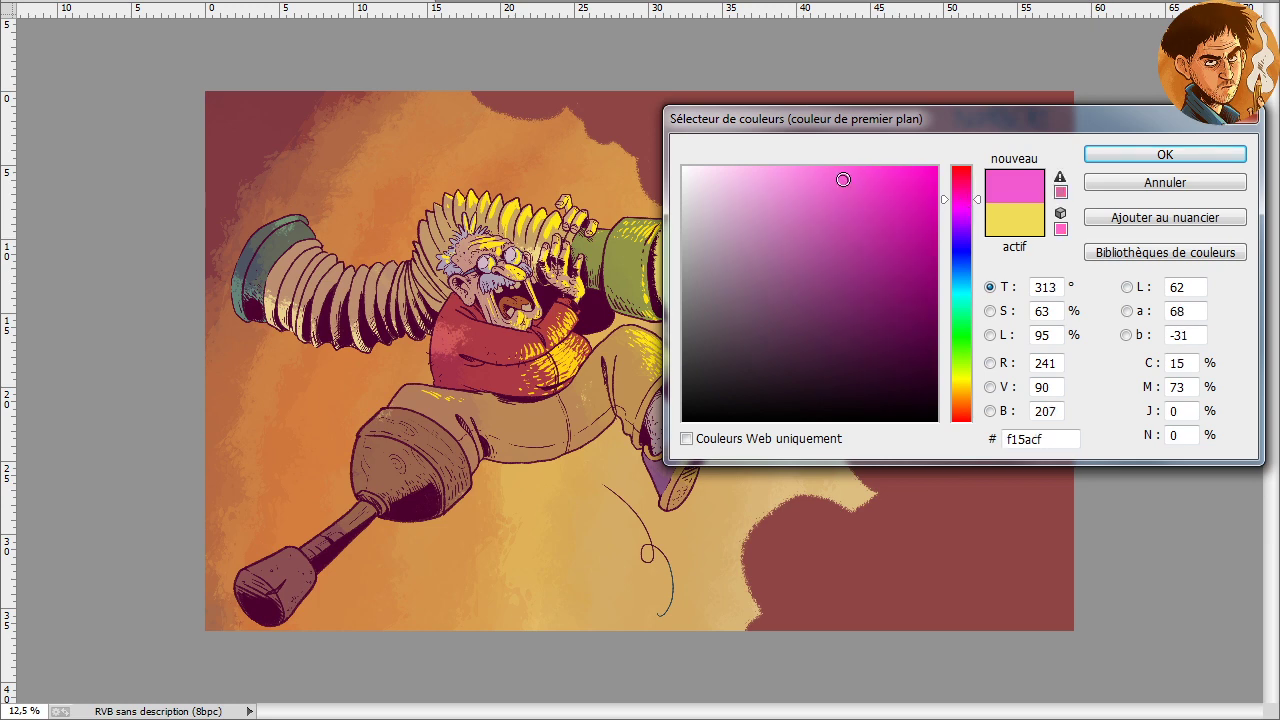
mouse_move(842, 300)
mouse_down()
mouse_move(858, 288)
mouse_move(828, 286)
mouse_up()
click(1160, 155)
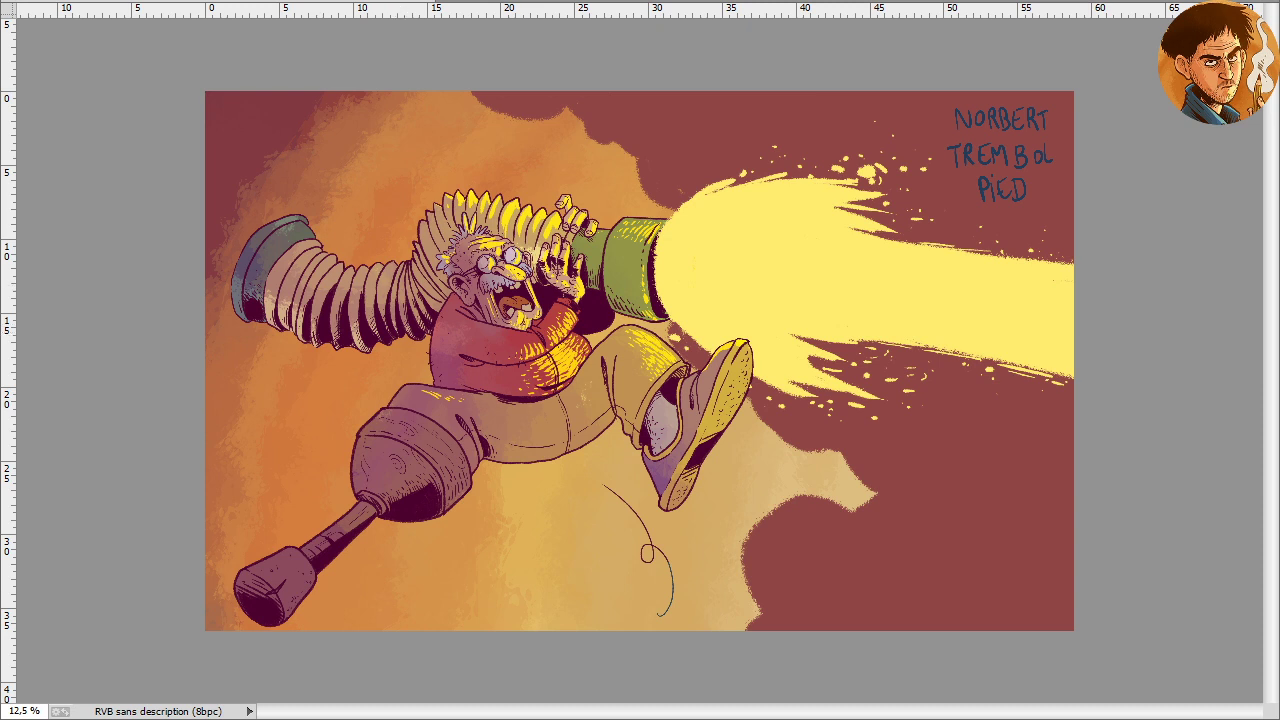
key(ctrl+z)
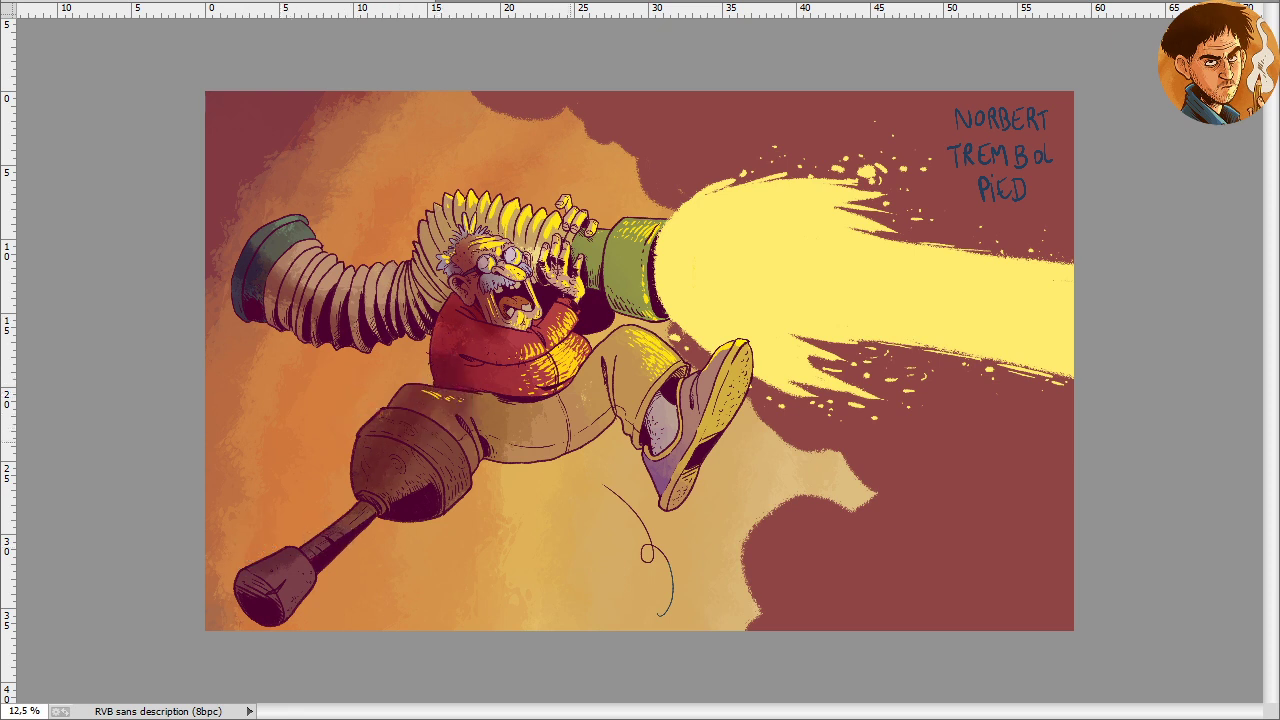
drag(650, 420, 690, 500)
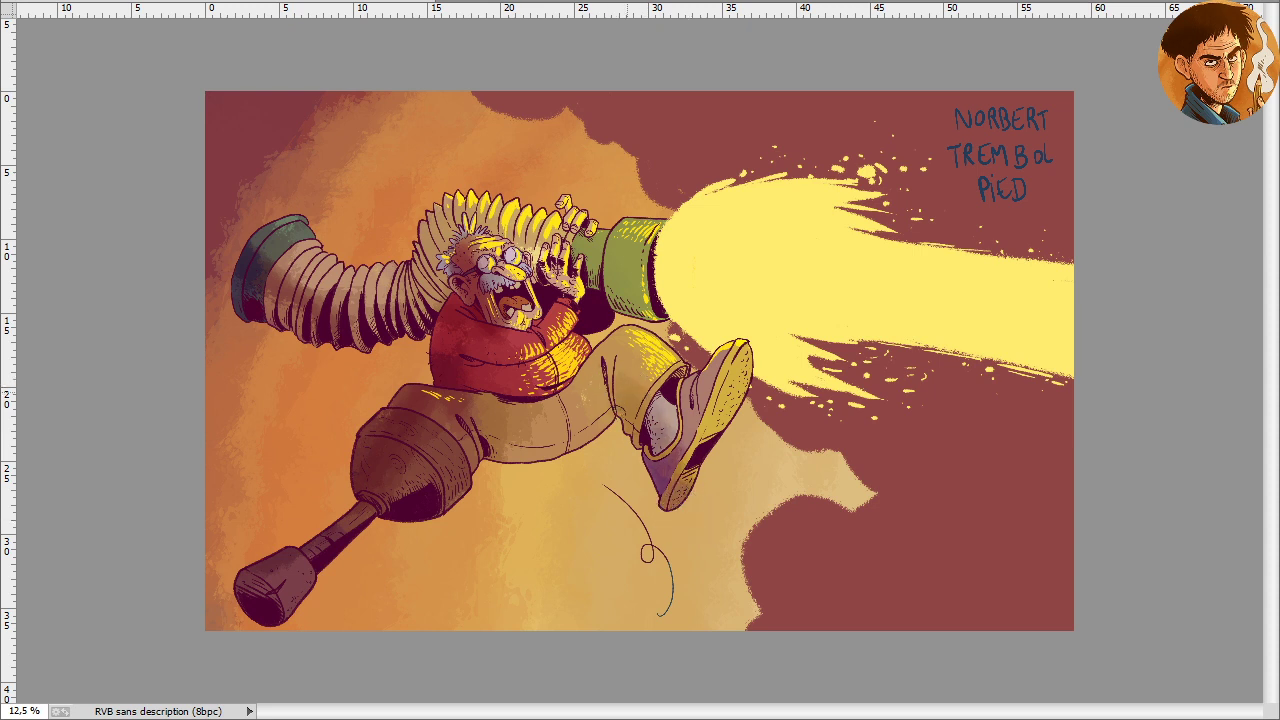
drag(660, 420, 672, 480)
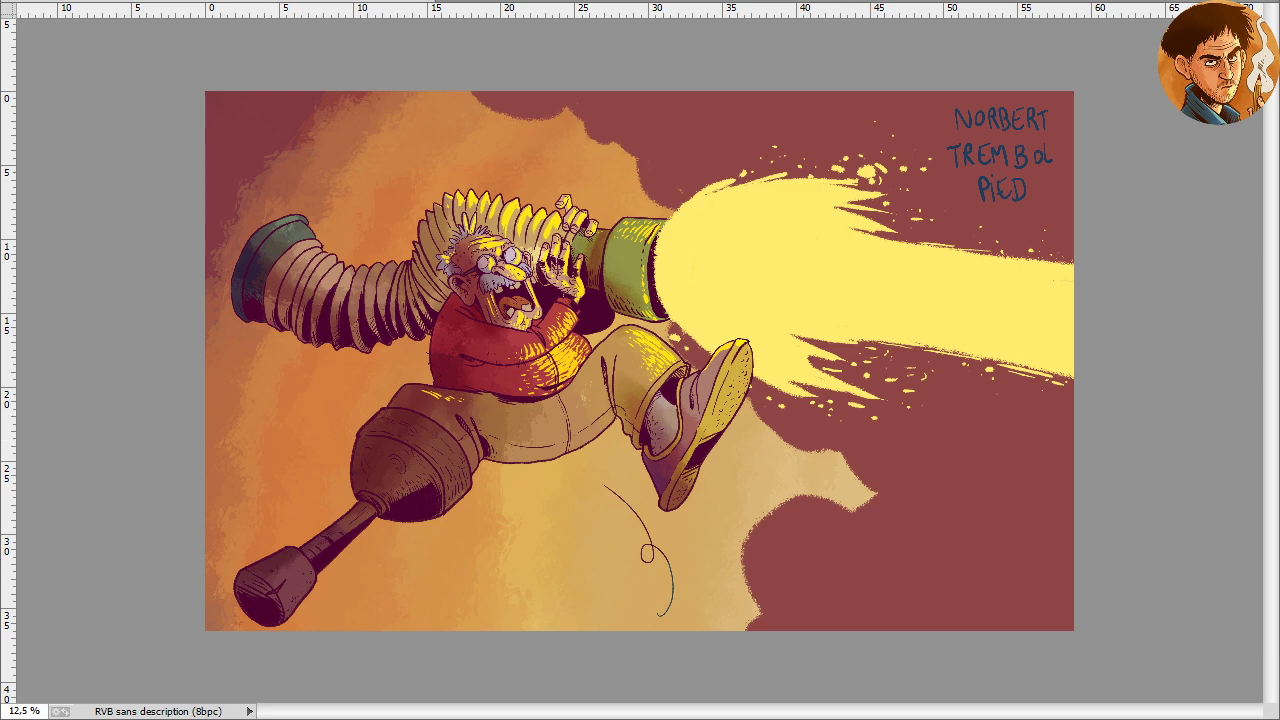
Pick the pale yellow #fbee81 and paint soft light on the wooden leg and the sweater's sleeve
key(F9)
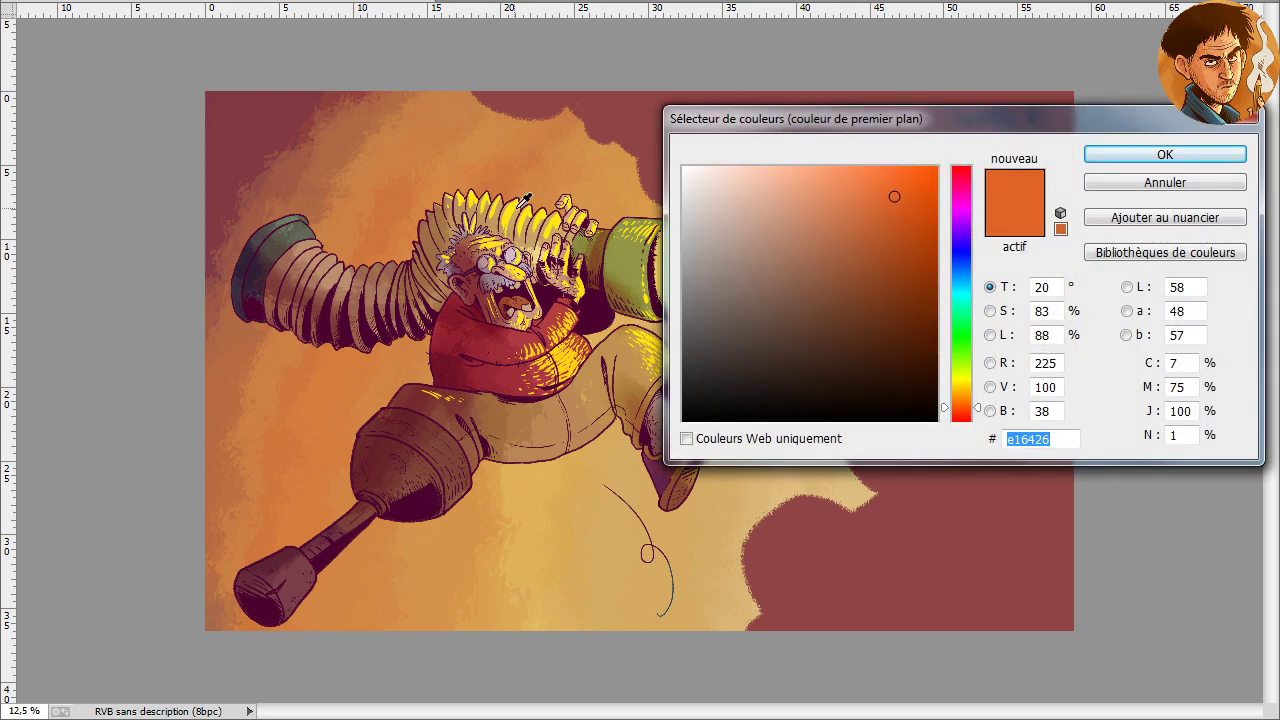
click(524, 200)
click(808, 172)
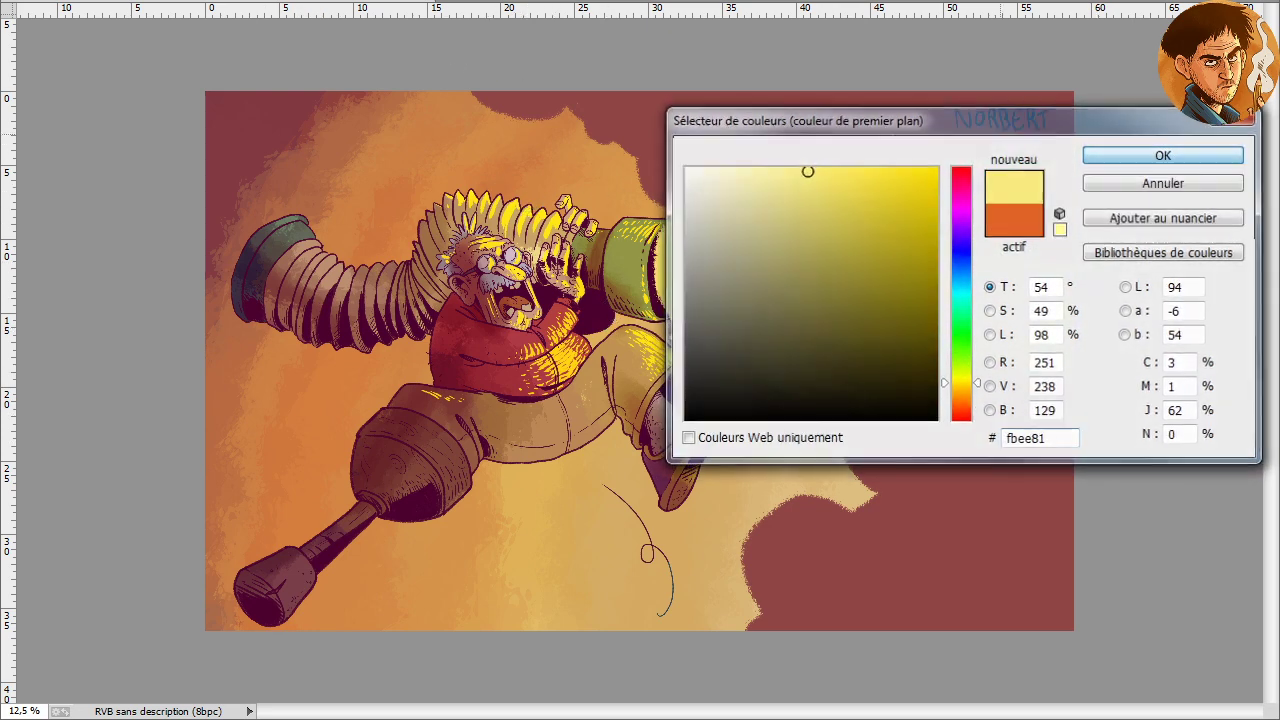
key(Return)
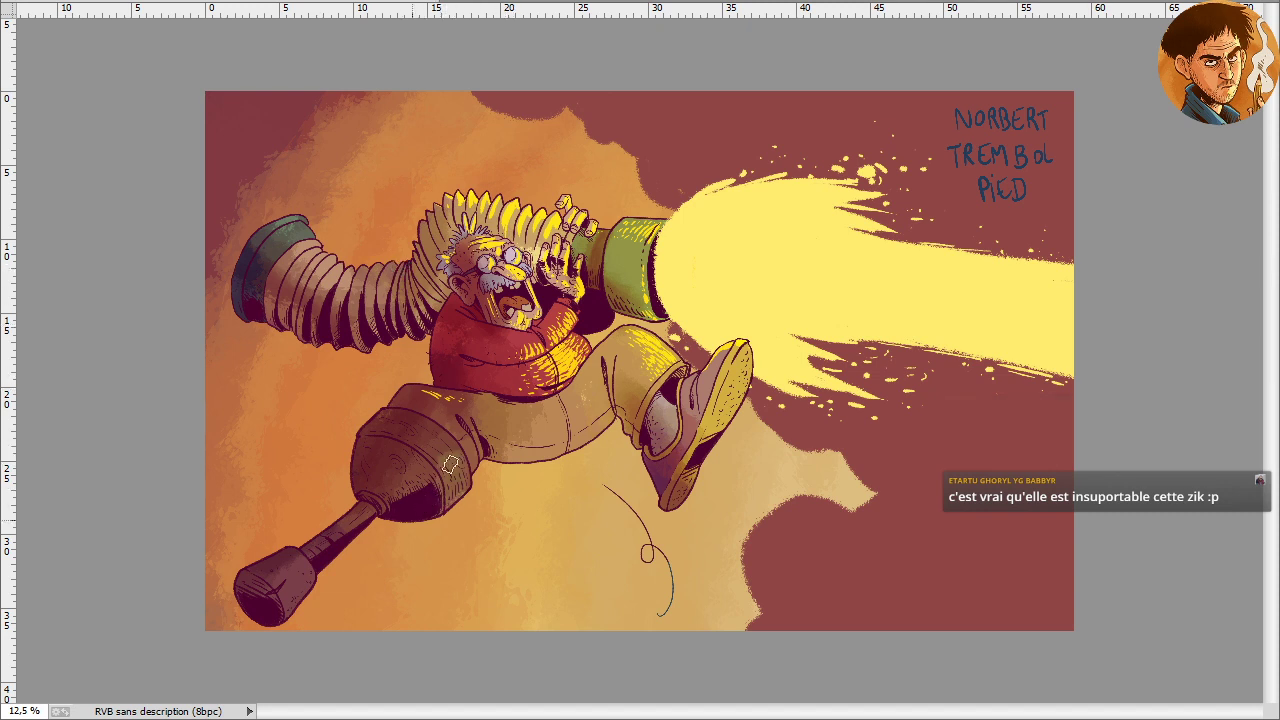
drag(300, 575, 261, 607)
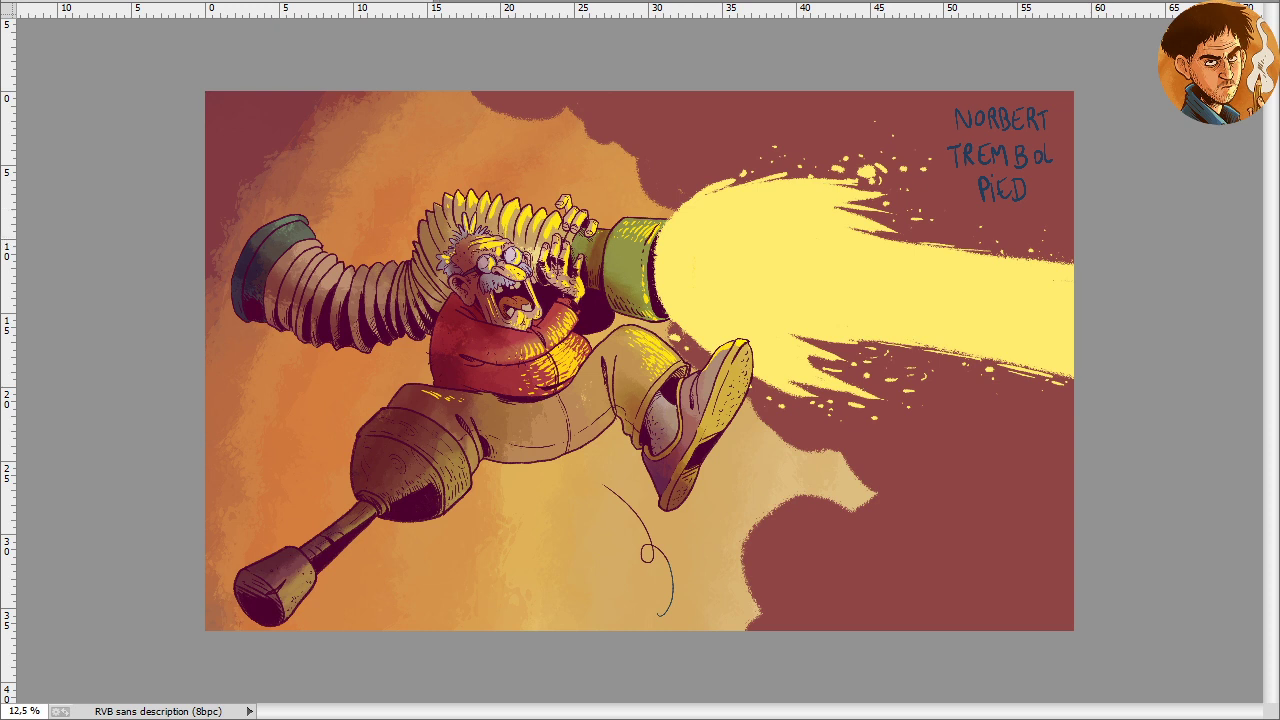
drag(545, 332, 575, 372)
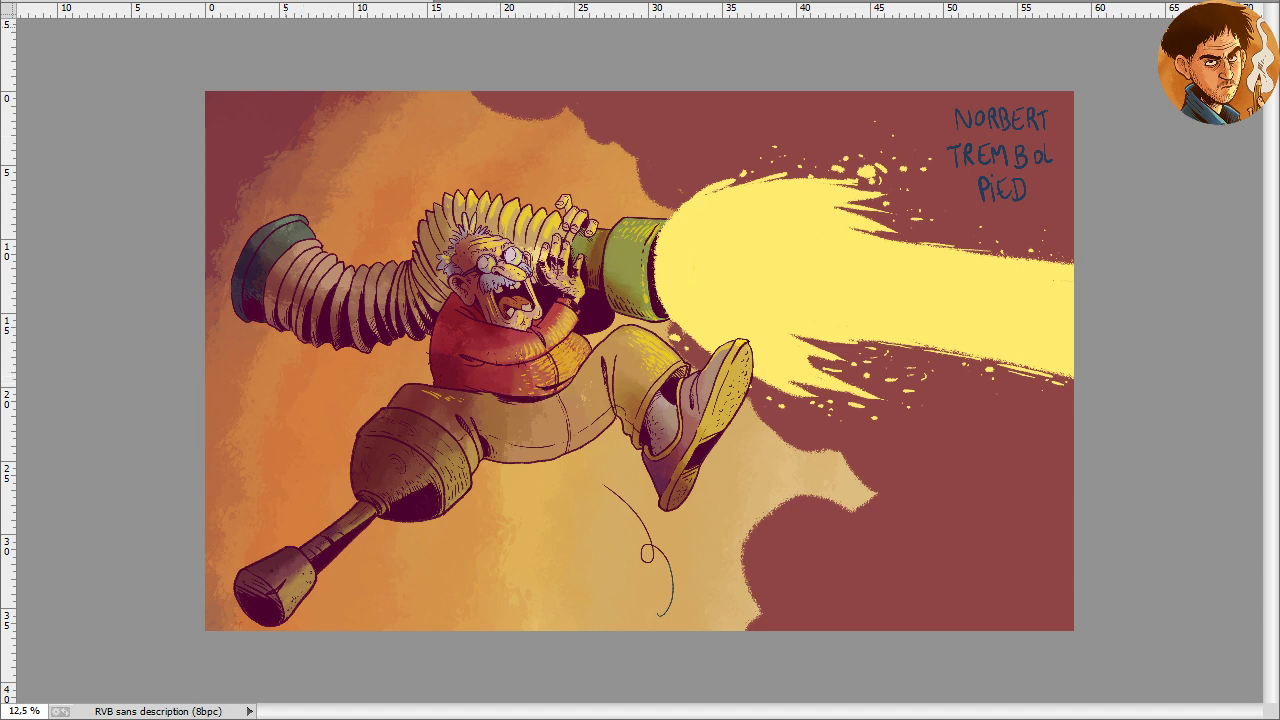
key(ctrl+plus)
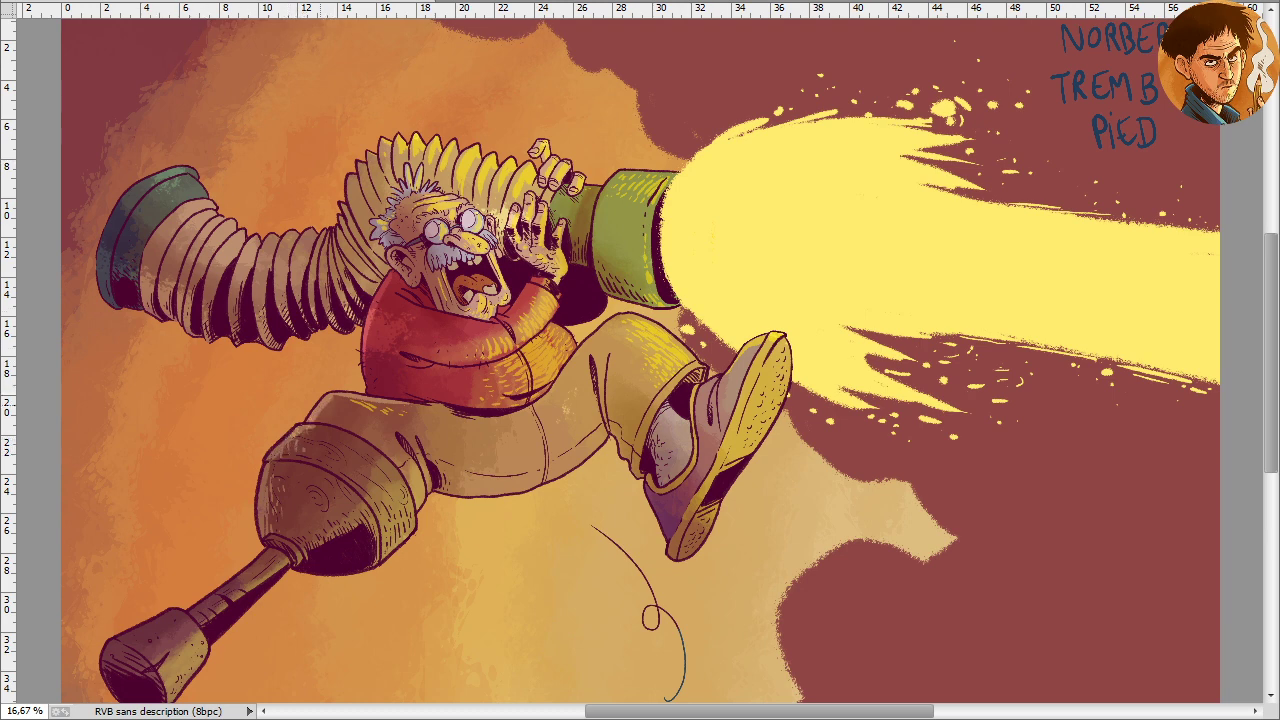
drag(273, 394, 366, 343)
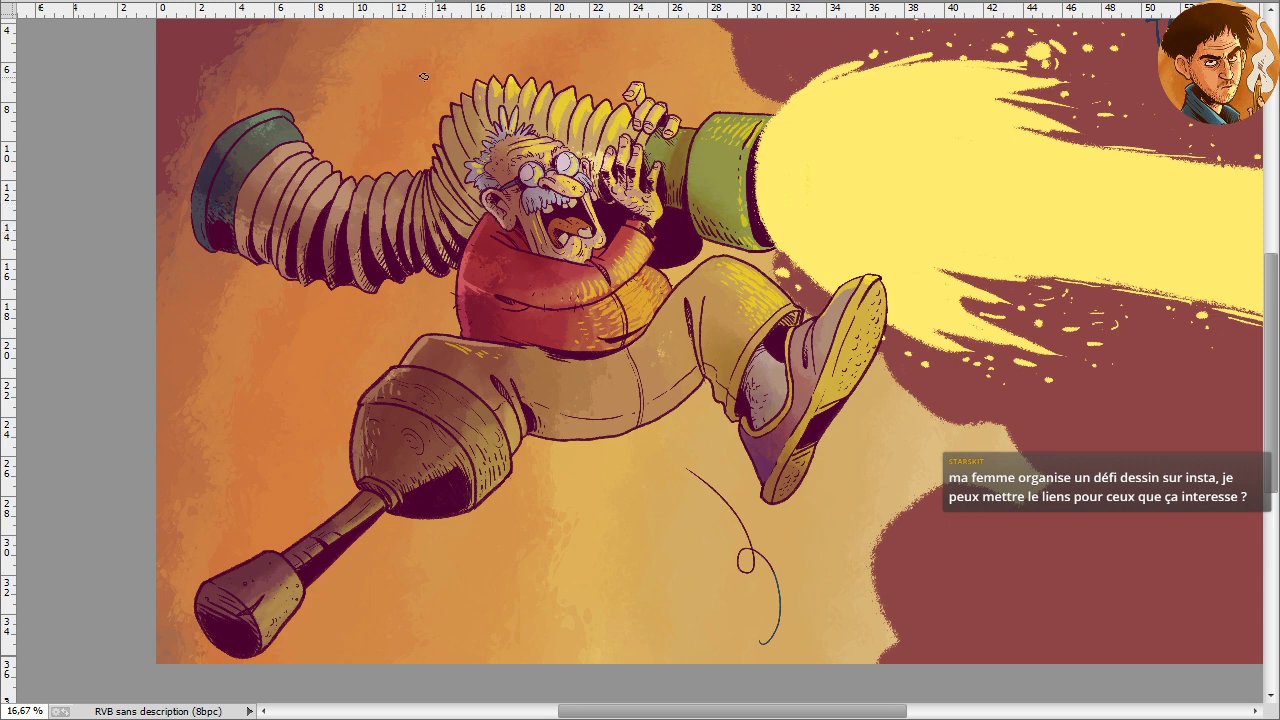
key(ctrl+plus)
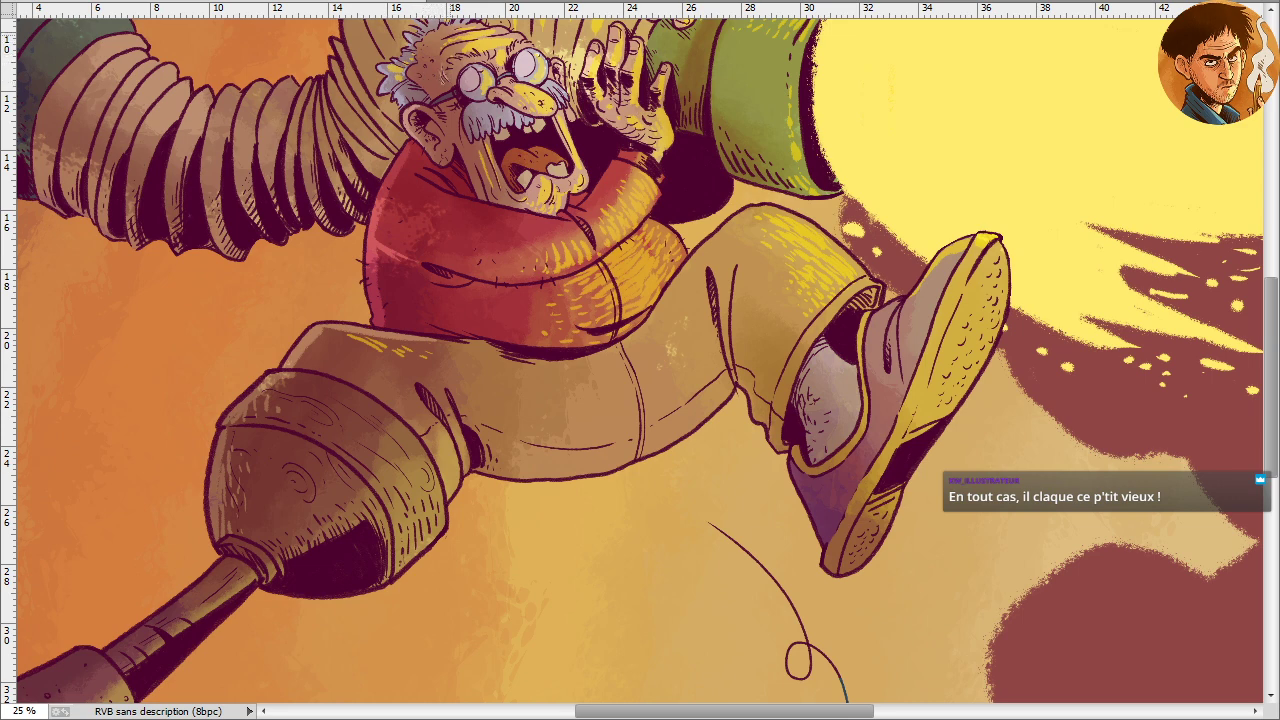
drag(378, 180, 540, 340)
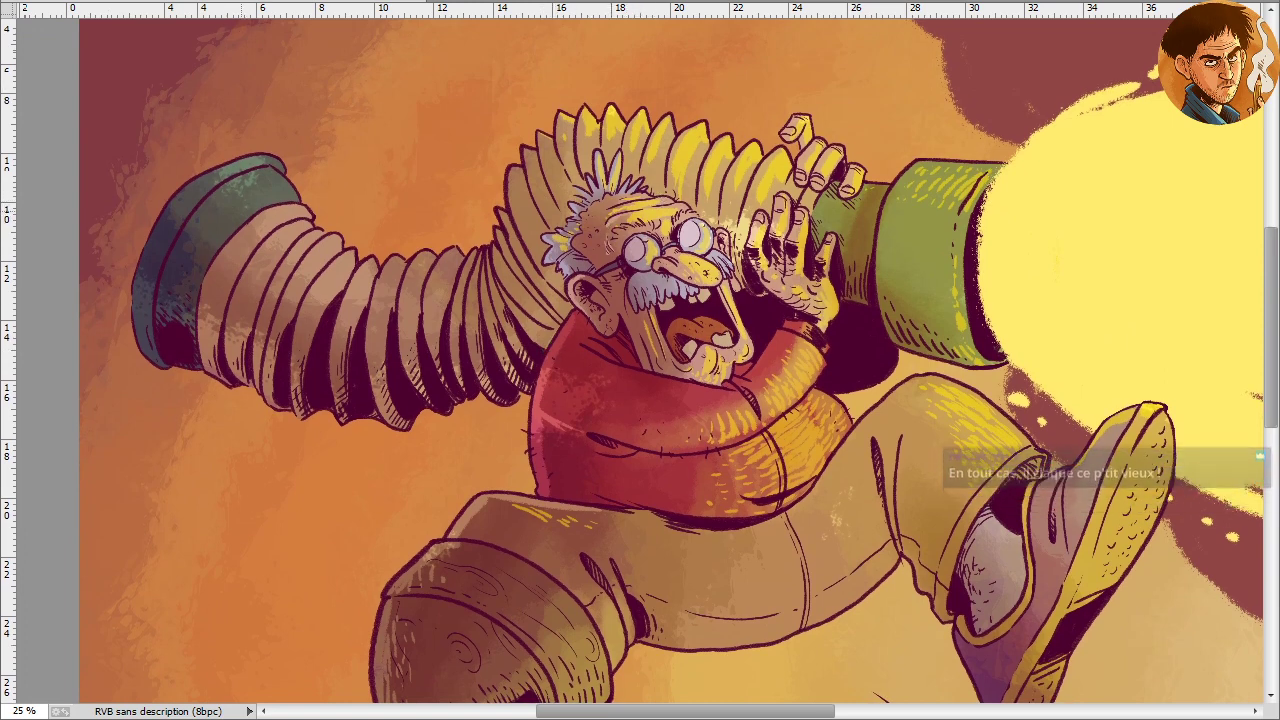
Brush lighter textured strokes onto the teal bell at the bazooka's rear
mouse_move(135, 272)
mouse_down()
mouse_move(132, 348)
mouse_move(162, 374)
mouse_up()
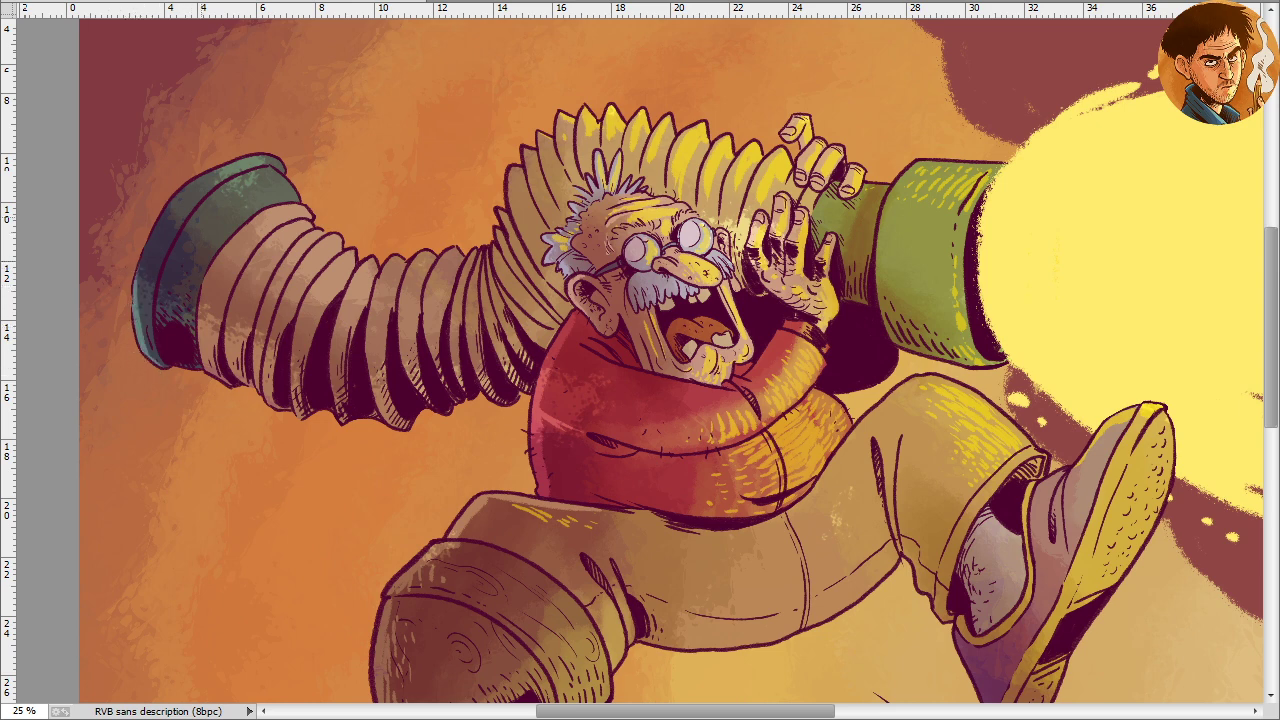
drag(138, 284, 137, 266)
drag(164, 210, 141, 290)
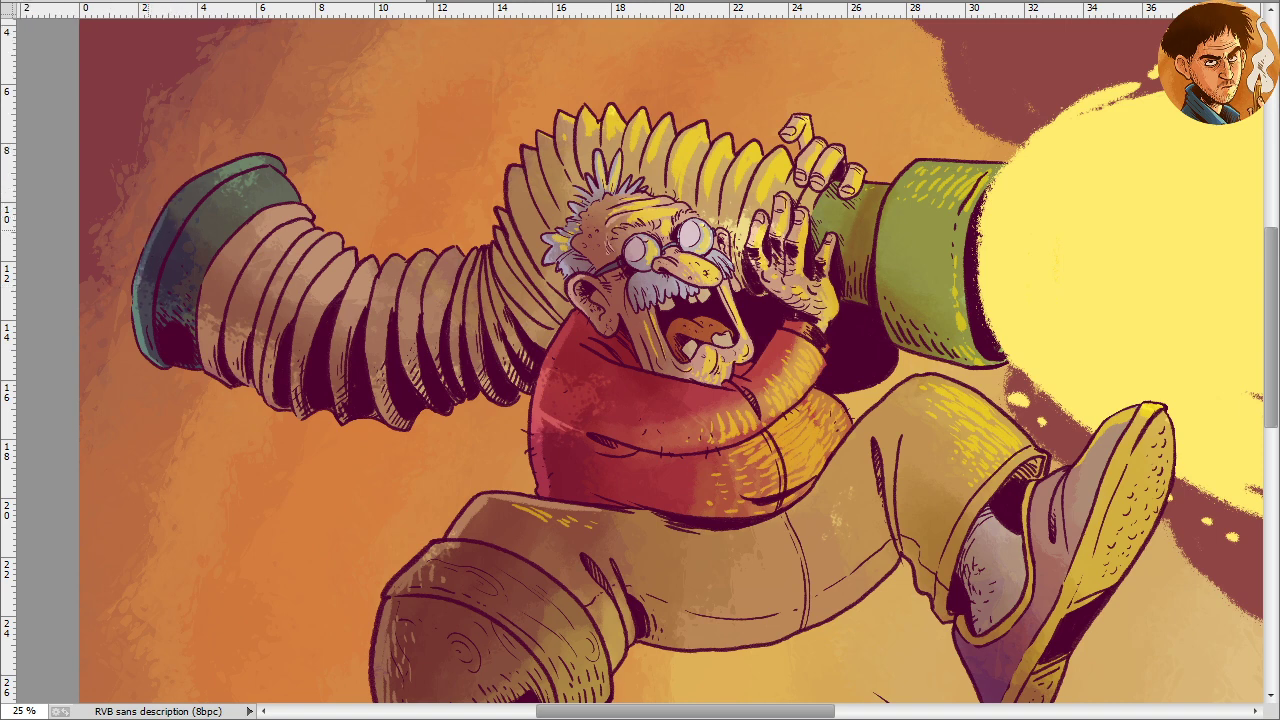
drag(164, 210, 140, 282)
Paint pale highlights down the lower edges of the hanging bellows folds, from beside the bell to the middle
mouse_move(225, 244)
mouse_down()
mouse_move(205, 283)
mouse_move(204, 360)
mouse_move(241, 273)
mouse_move(227, 320)
mouse_up()
mouse_move(236, 378)
mouse_down()
mouse_move(228, 318)
mouse_move(244, 387)
mouse_up()
drag(244, 387, 222, 346)
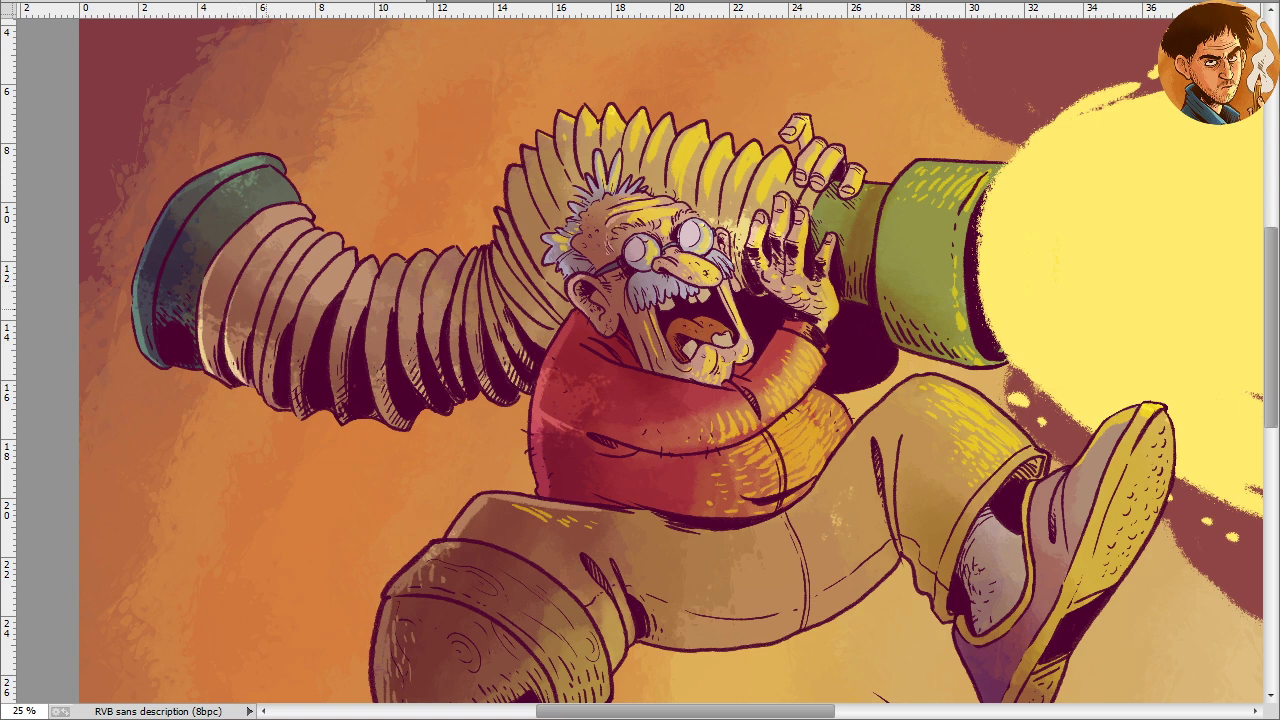
mouse_move(262, 302)
mouse_down()
mouse_move(257, 388)
mouse_move(255, 334)
mouse_move(274, 330)
mouse_up()
drag(292, 283, 268, 378)
mouse_move(272, 332)
mouse_down()
mouse_move(268, 405)
mouse_move(262, 389)
mouse_up()
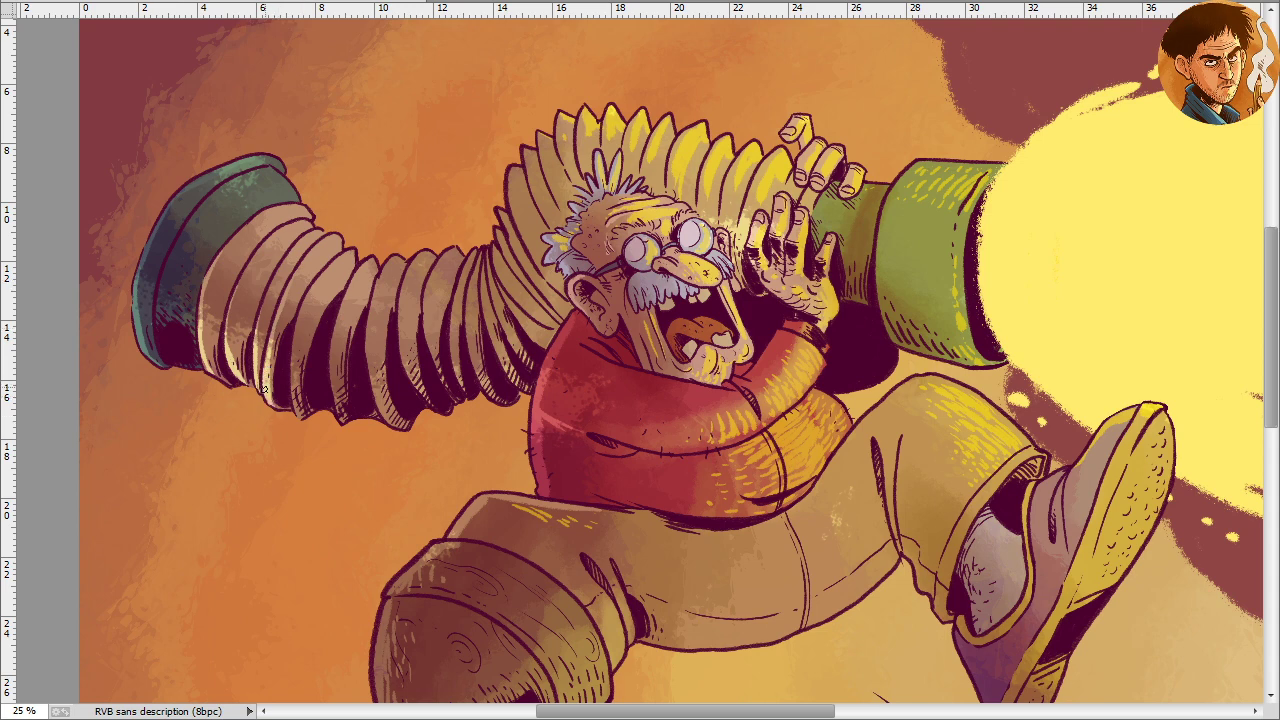
drag(310, 295, 298, 386)
drag(304, 330, 298, 414)
drag(344, 300, 335, 398)
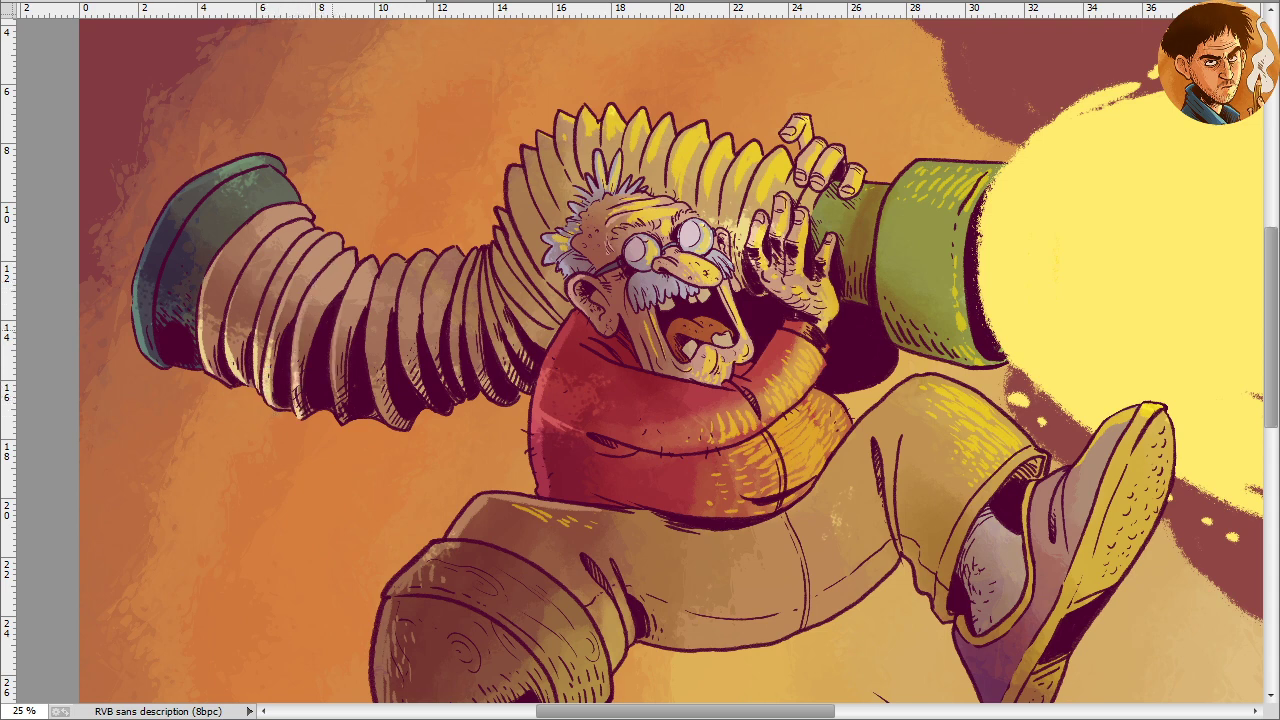
drag(340, 330, 345, 425)
drag(372, 294, 370, 366)
drag(368, 318, 394, 428)
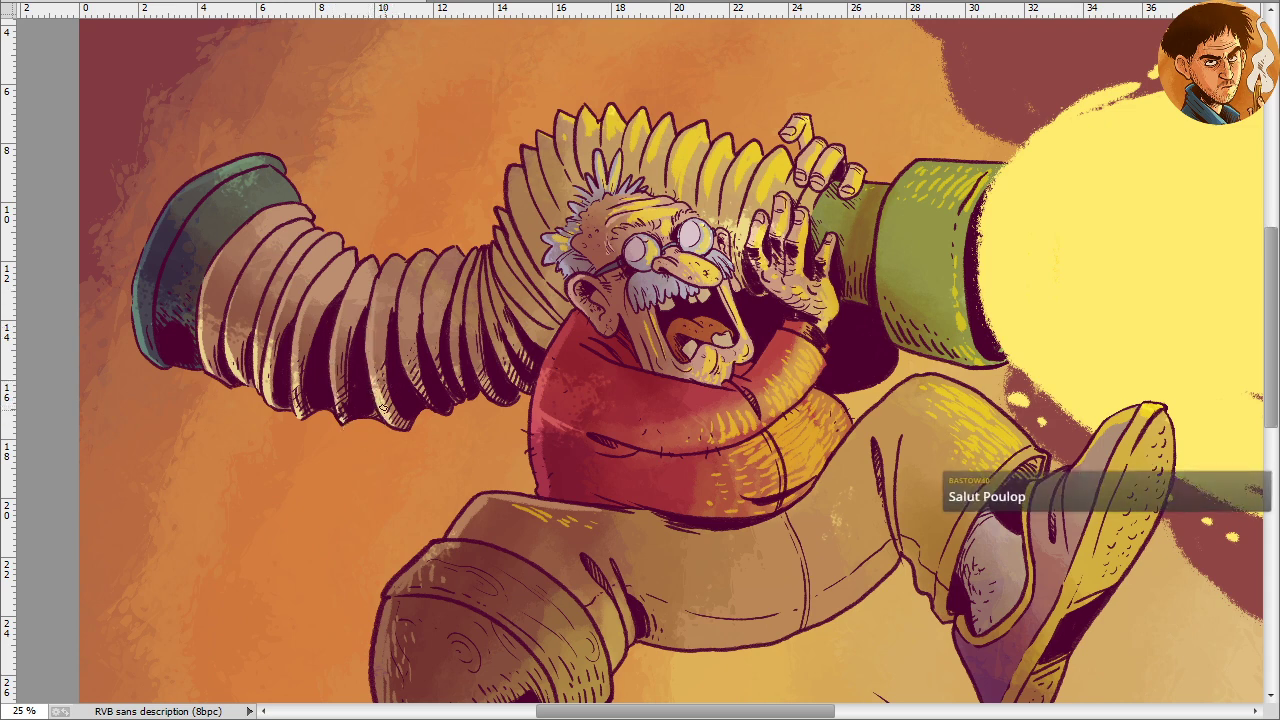
drag(396, 334, 412, 386)
drag(400, 312, 414, 384)
Paint pale highlights on the upper bellows edges and the remaining folds up to the bend above the man's head
drag(258, 254, 232, 298)
drag(284, 266, 268, 306)
drag(414, 260, 404, 300)
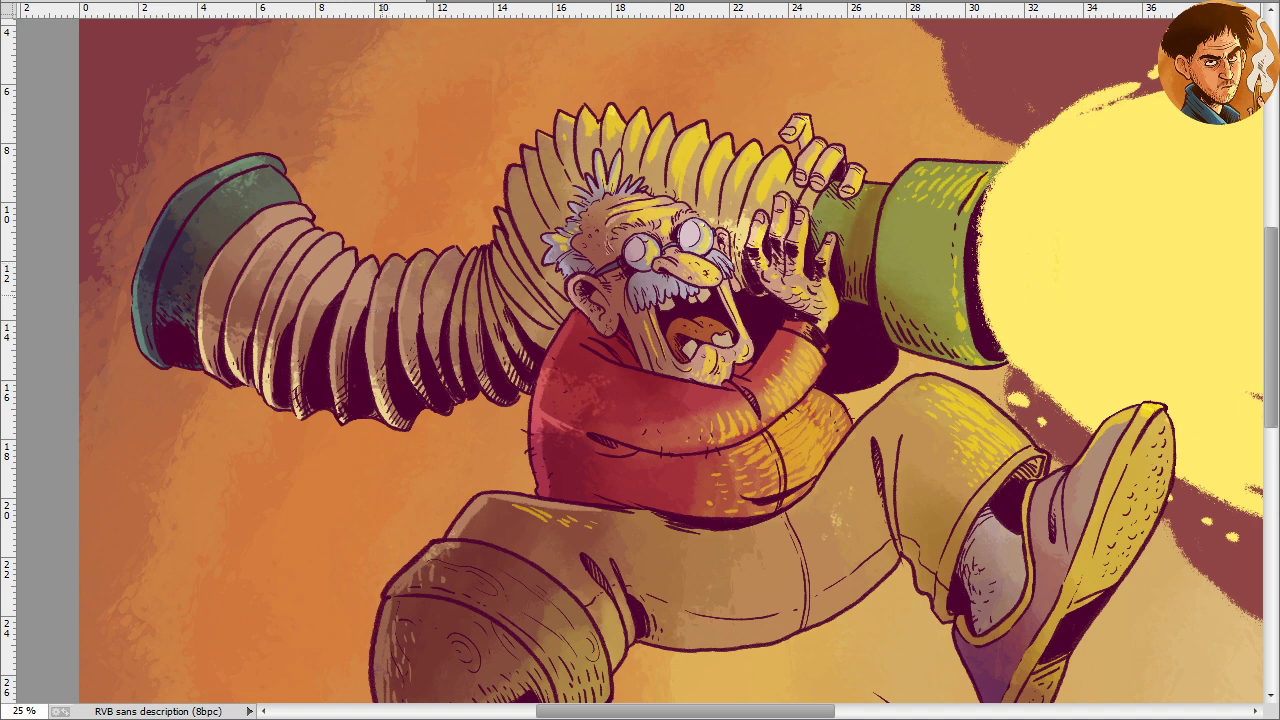
drag(432, 262, 436, 287)
drag(453, 339, 460, 384)
drag(468, 260, 480, 382)
drag(467, 305, 490, 392)
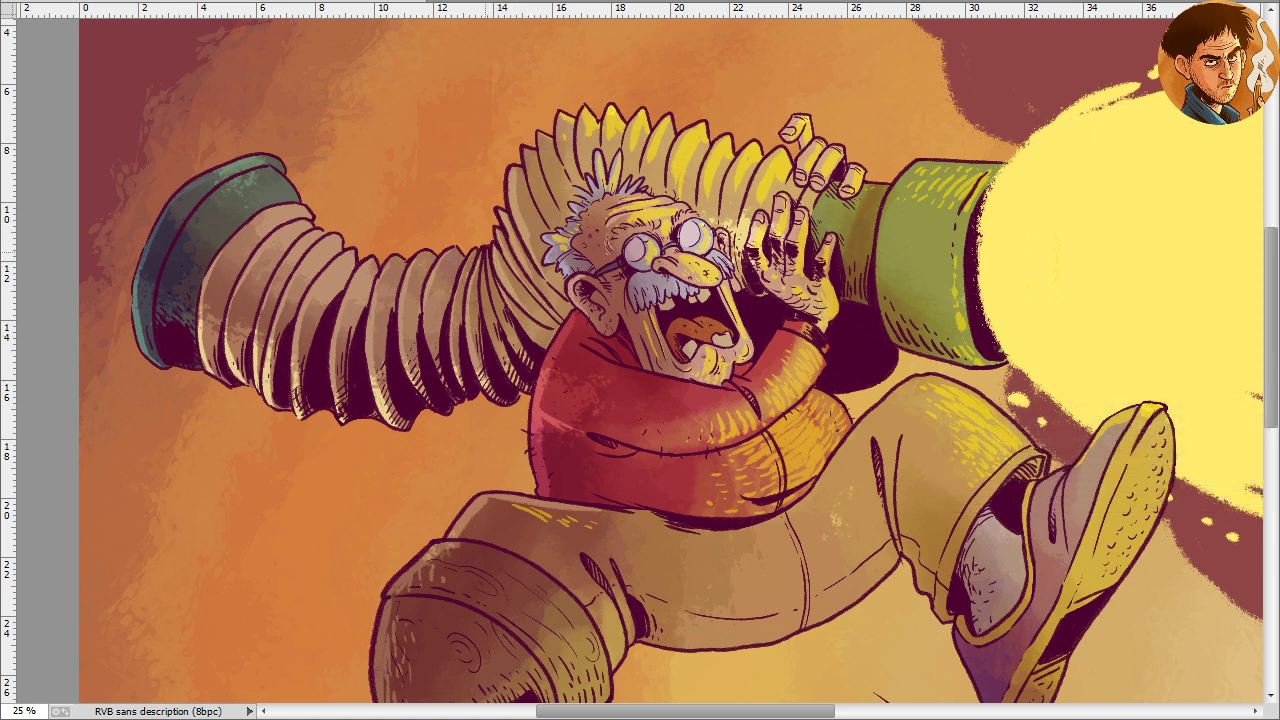
drag(490, 264, 487, 340)
drag(527, 167, 548, 230)
drag(541, 128, 556, 215)
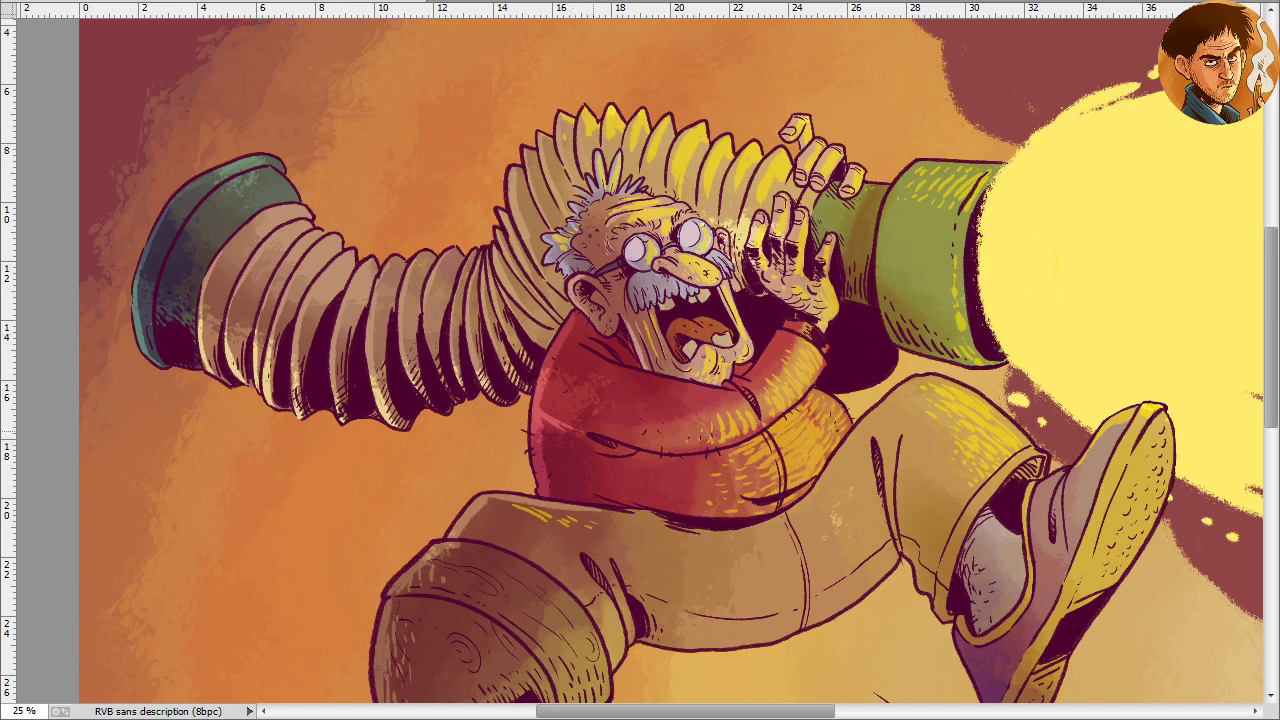
Hatch lighter strokes onto the back of the red sweater, the trousers and the wooden leg
mouse_move(550, 408)
mouse_down()
mouse_move(592, 428)
mouse_move(546, 400)
mouse_move(582, 429)
mouse_move(556, 396)
mouse_up()
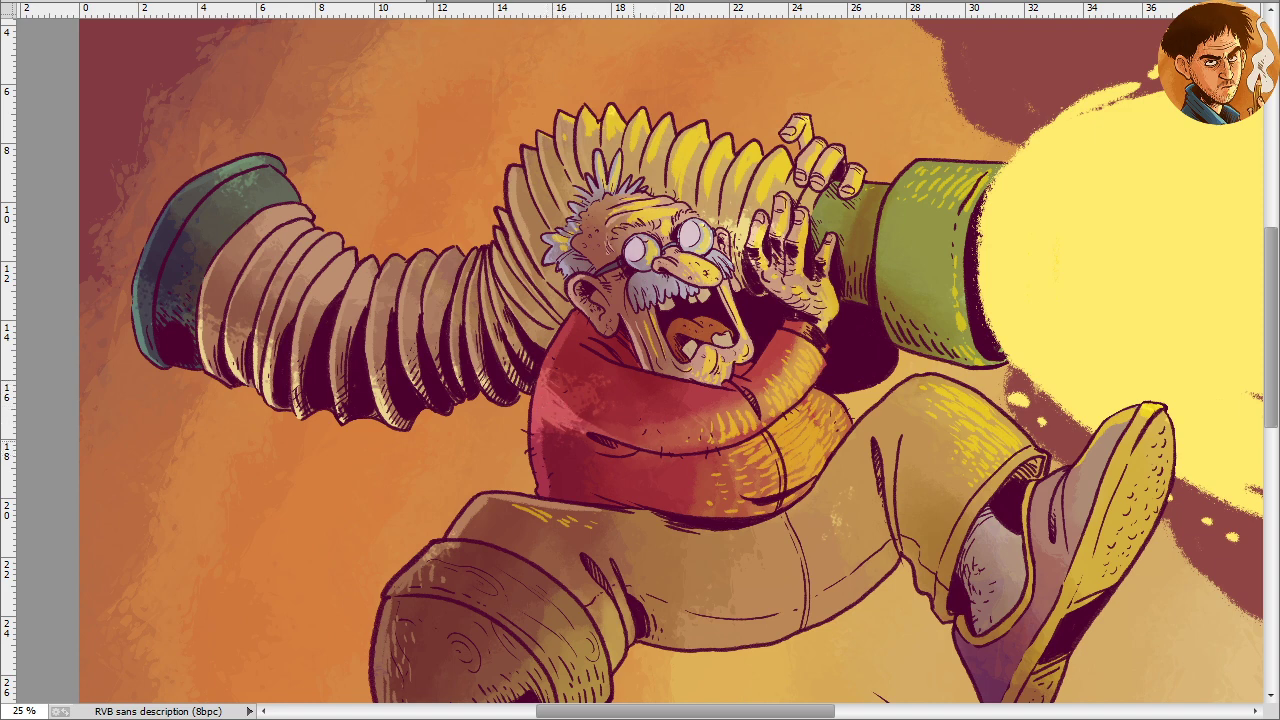
drag(645, 449, 656, 449)
drag(546, 421, 554, 466)
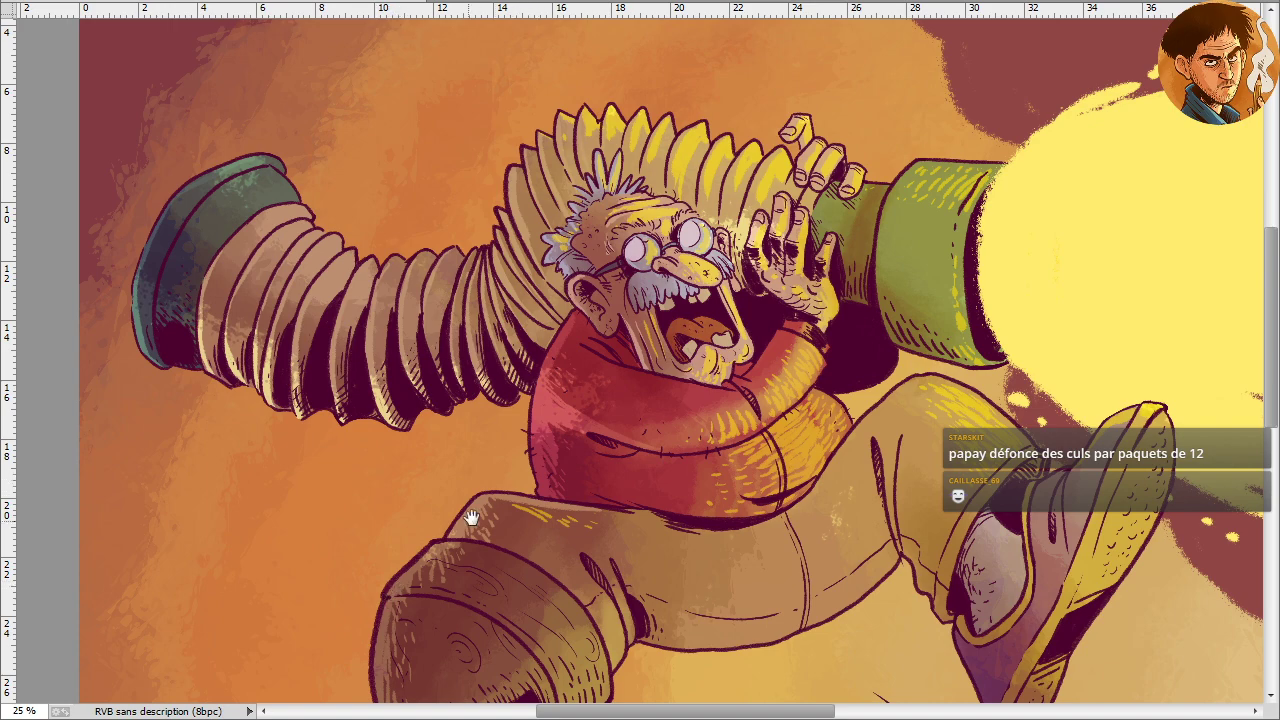
drag(471, 517, 403, 206)
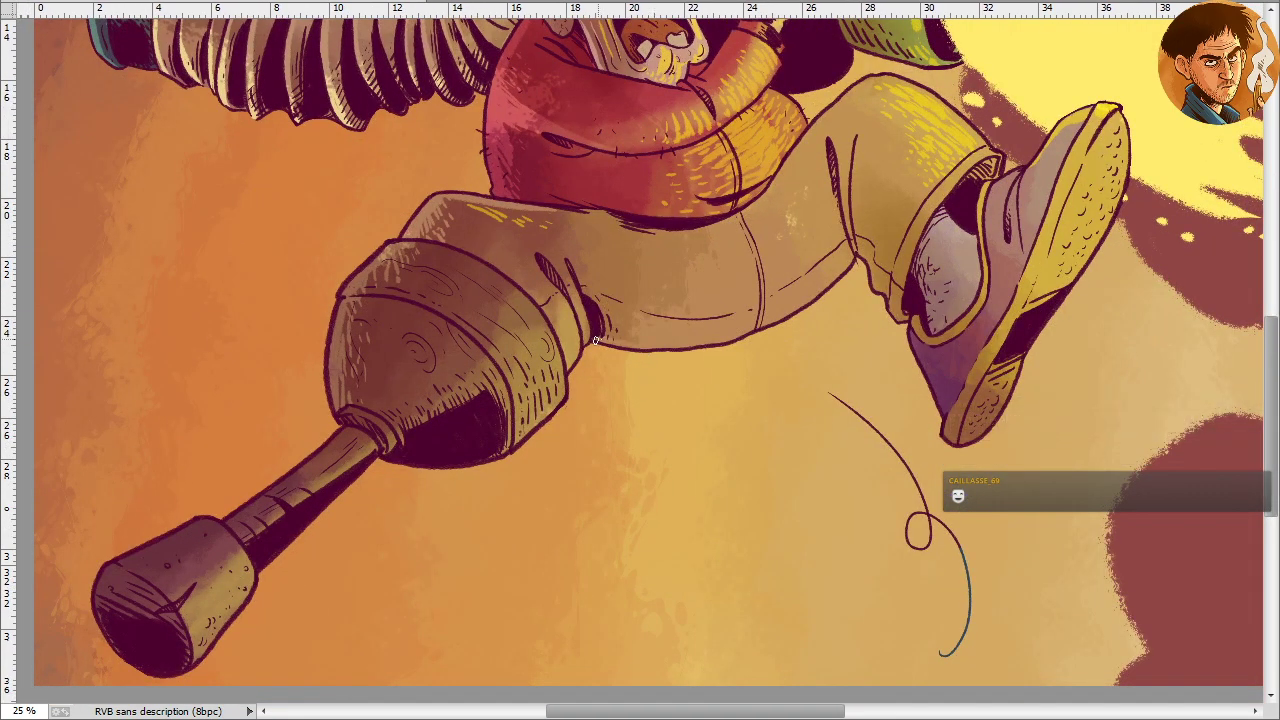
mouse_move(348, 291)
mouse_down()
mouse_move(412, 290)
mouse_move(473, 330)
mouse_up()
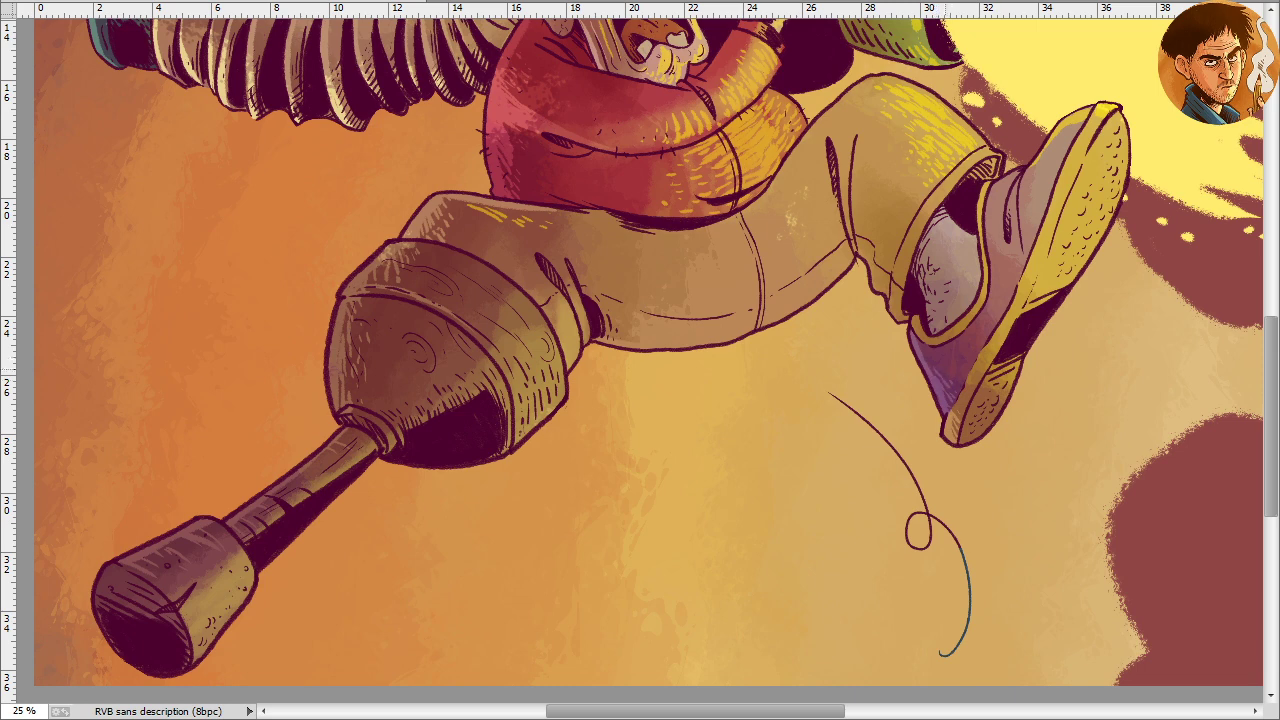
Try a translucent purple tint over the whole character, and undo it
drag(812, 382, 832, 499)
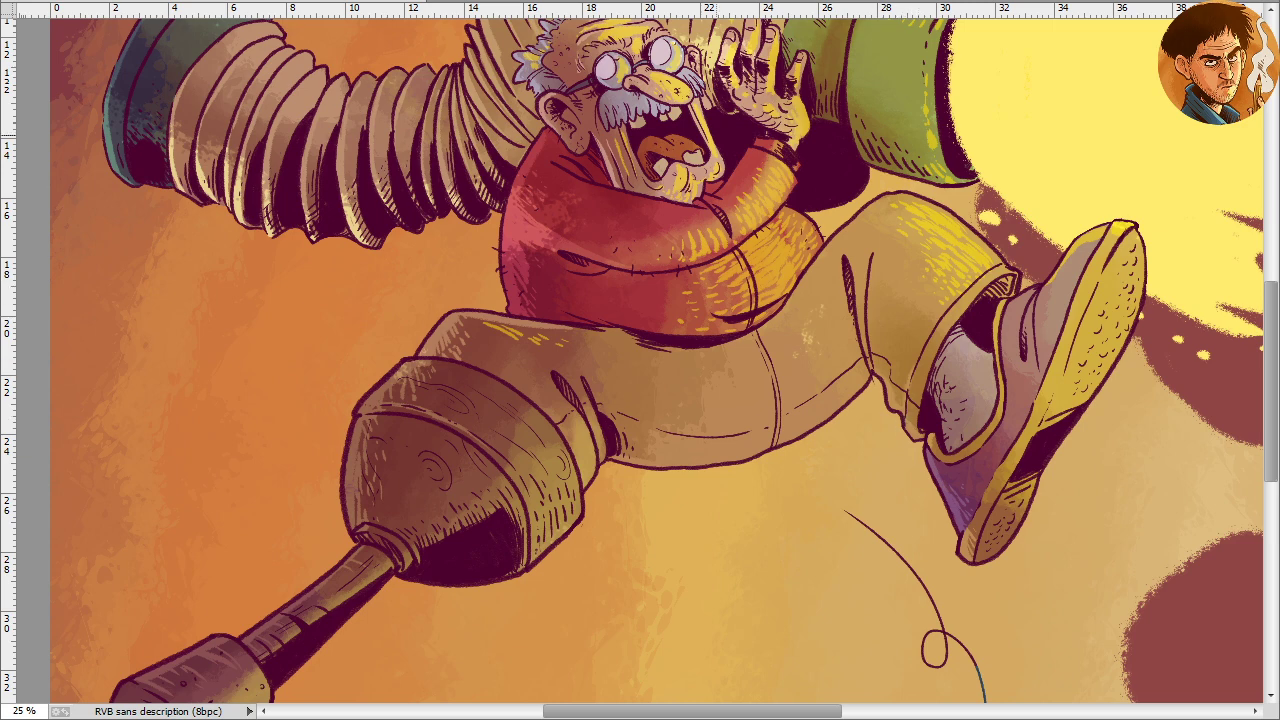
drag(619, 273, 670, 453)
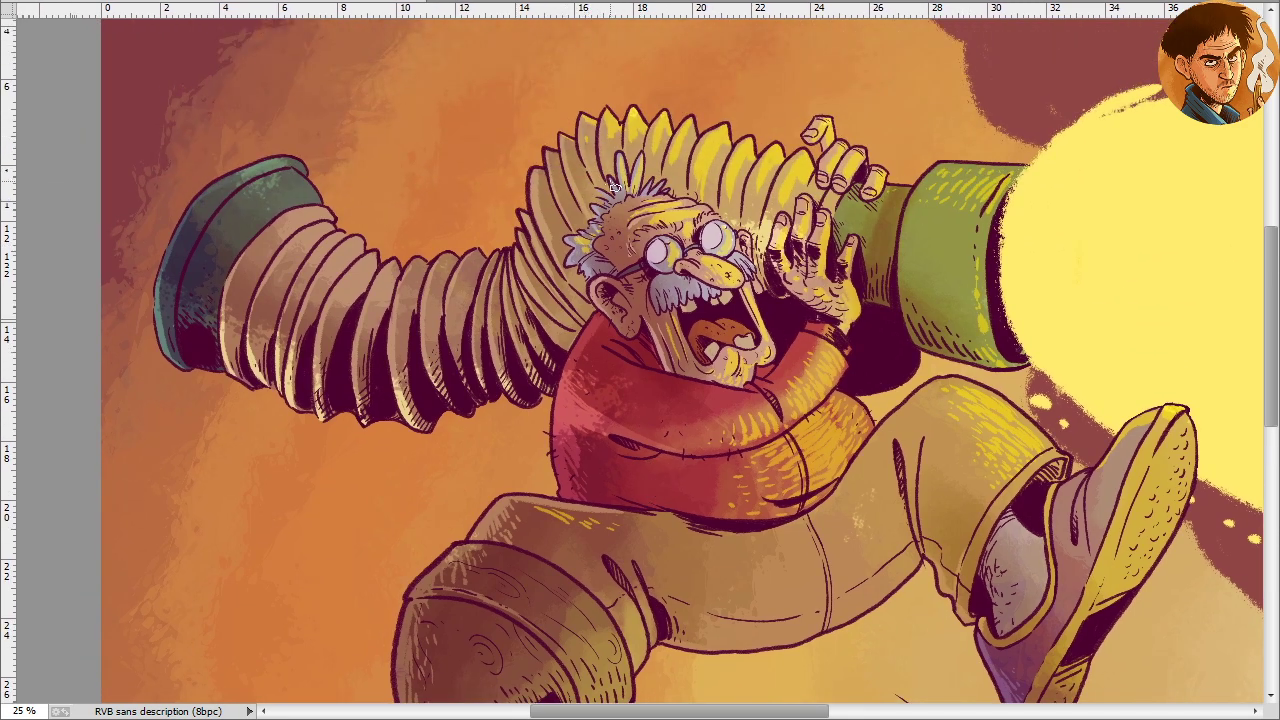
key(ctrl+minus)
key(ctrl+minus)
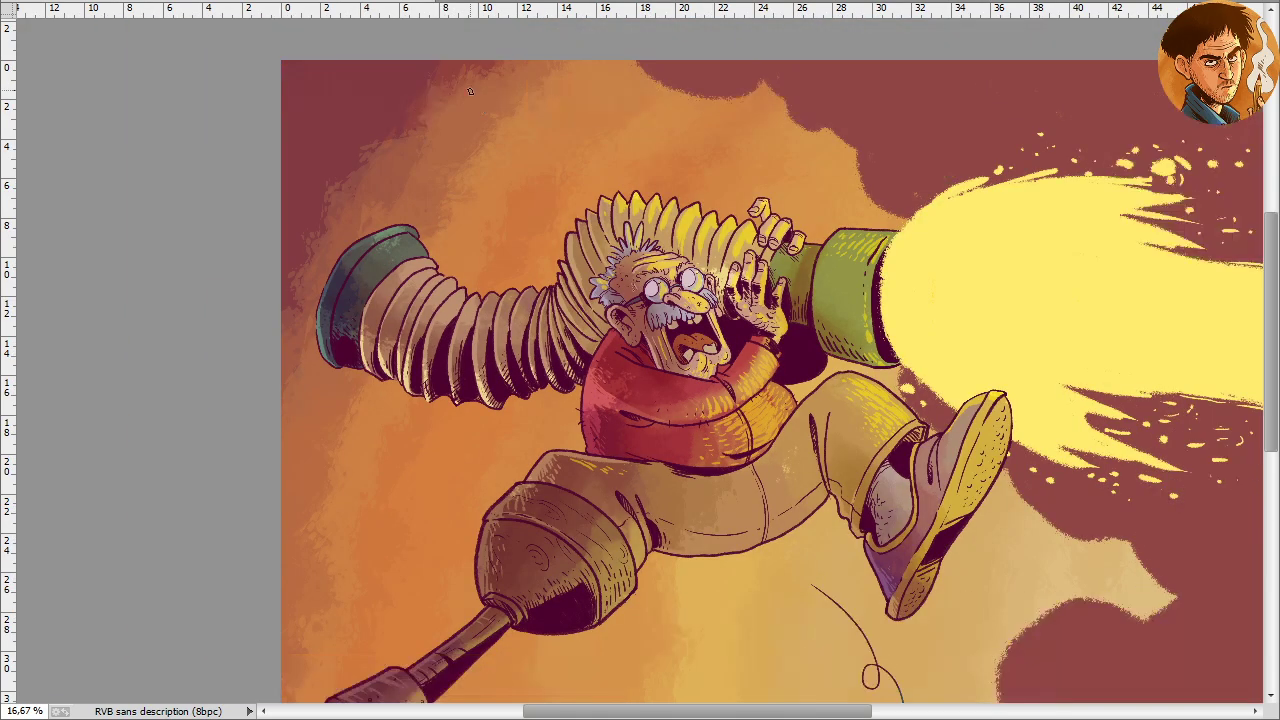
key(ctrl+plus)
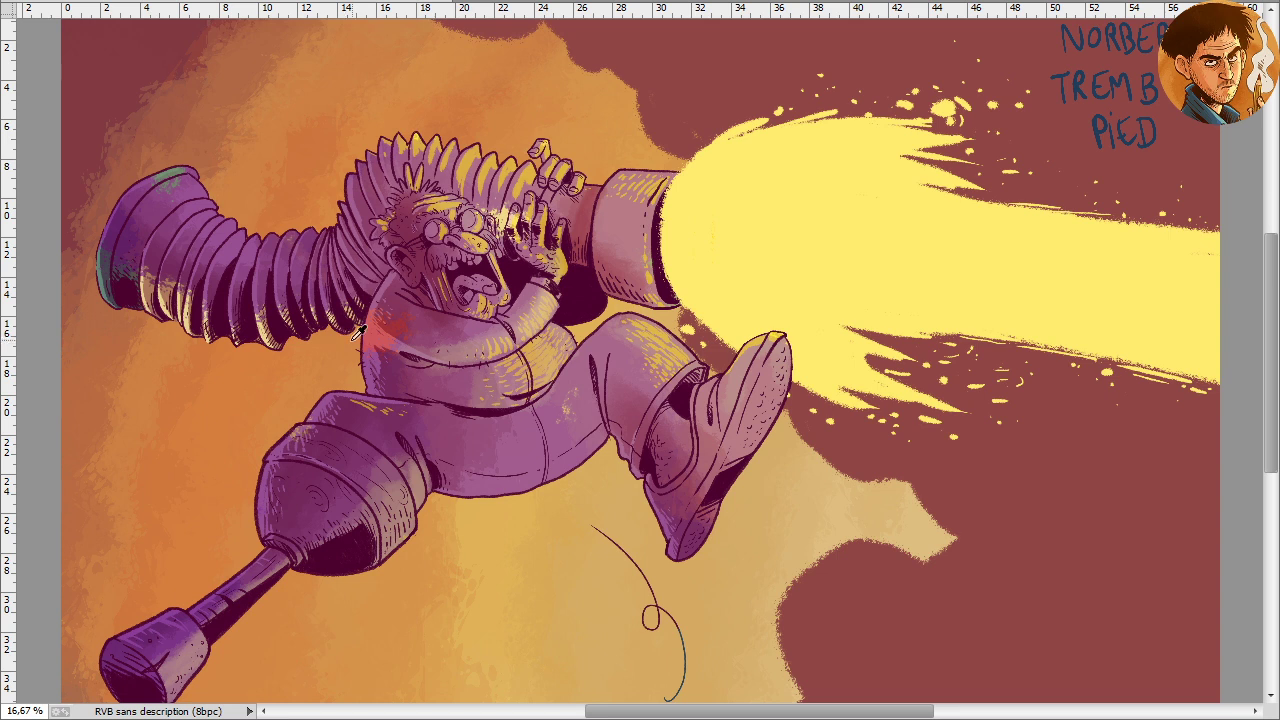
mouse_move(372, 322)
mouse_down()
mouse_move(378, 308)
mouse_move(372, 352)
mouse_move(381, 333)
mouse_move(404, 338)
mouse_move(392, 310)
mouse_move(376, 311)
mouse_move(381, 350)
mouse_move(380, 322)
mouse_move(407, 317)
mouse_move(377, 355)
mouse_move(398, 342)
mouse_move(388, 333)
mouse_up()
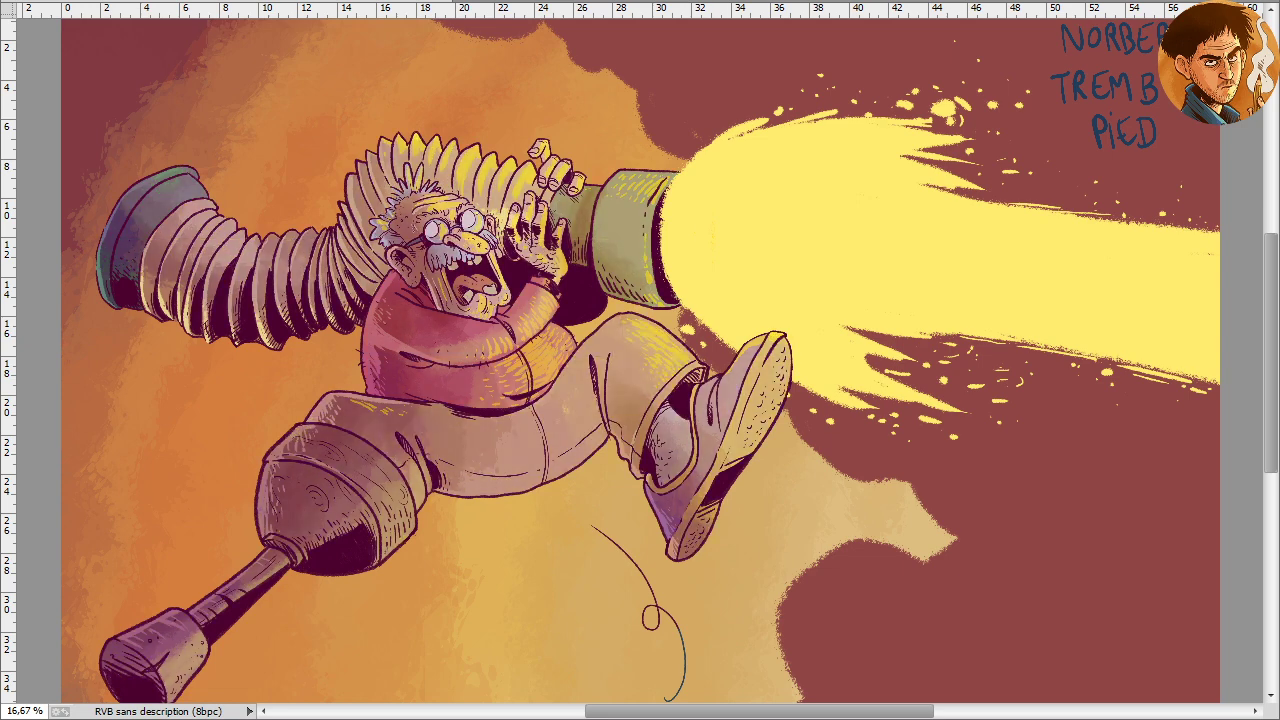
key(ctrl+z)
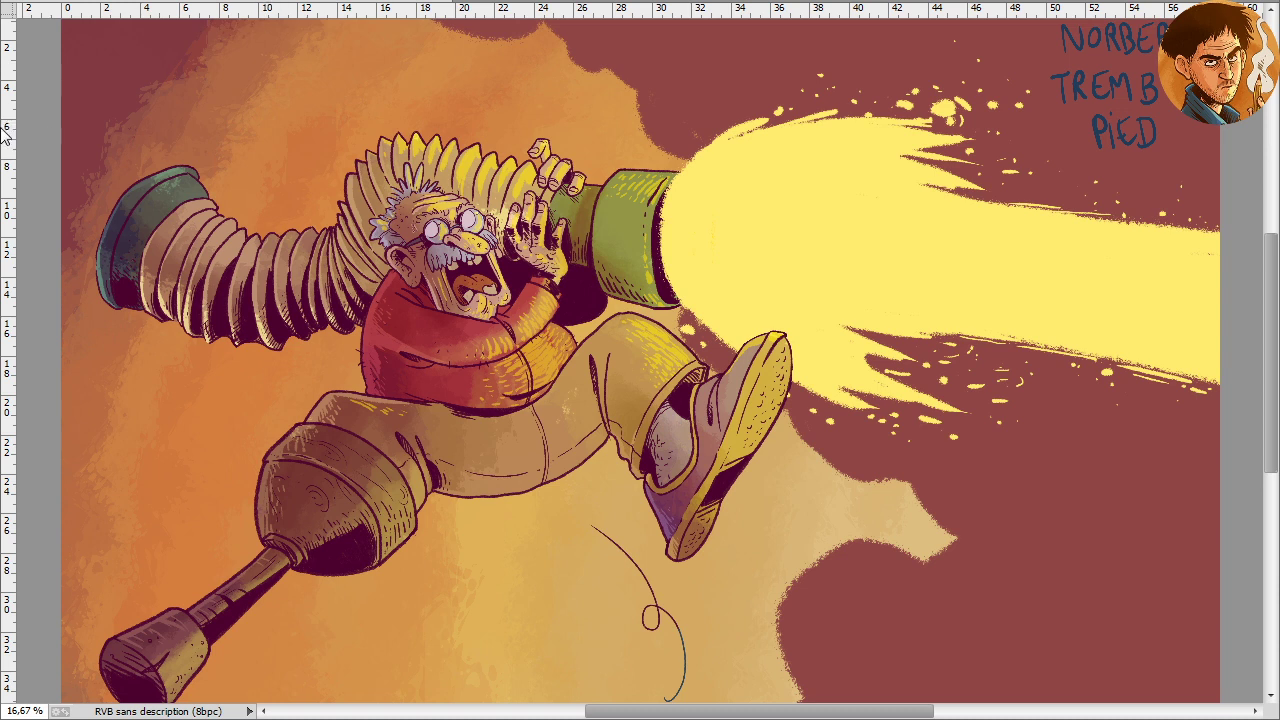
Save the drawing and set the foreground colour to white #ffffff
key(ctrl+s)
drag(319, 173, 337, 234)
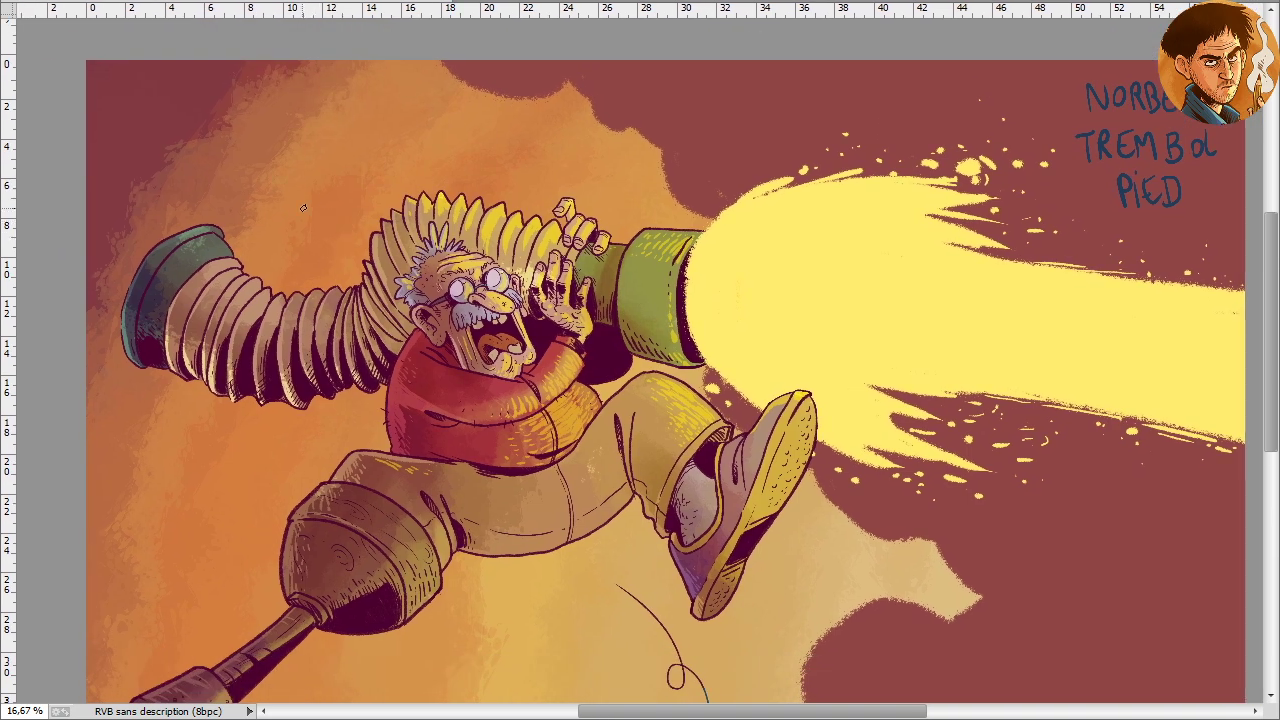
key(ctrl+minus)
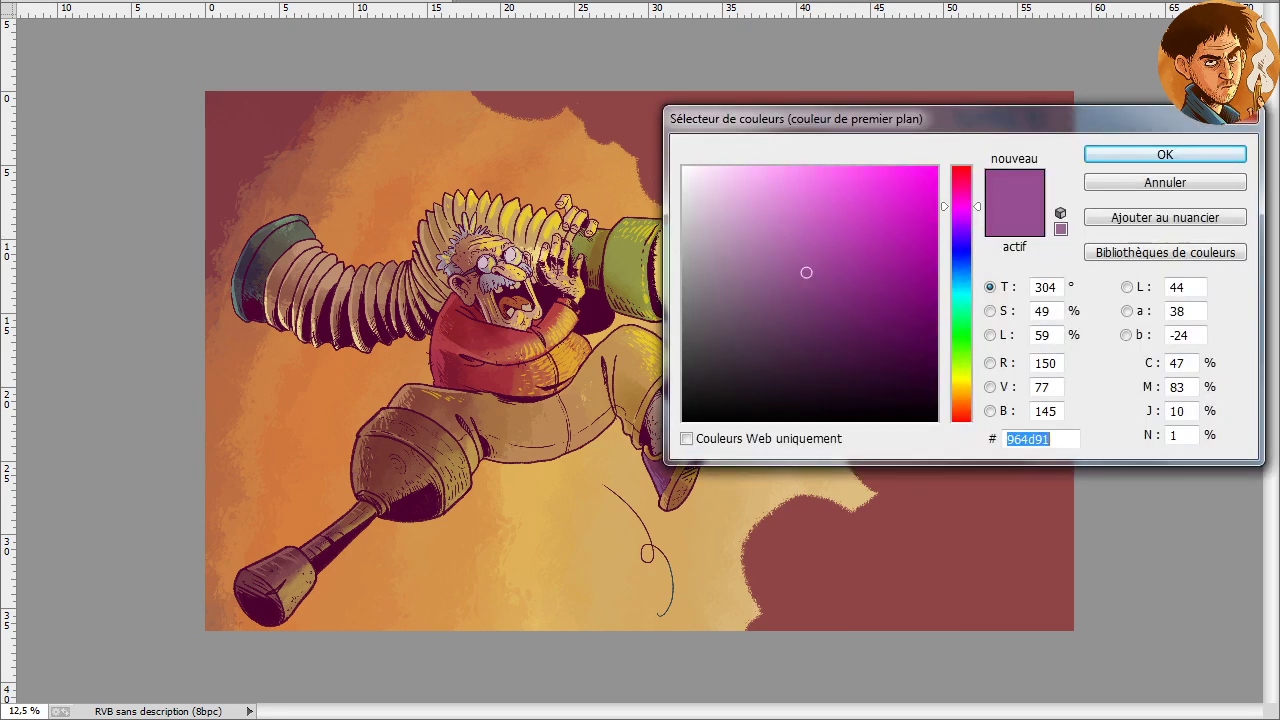
drag(718, 190, 684, 168)
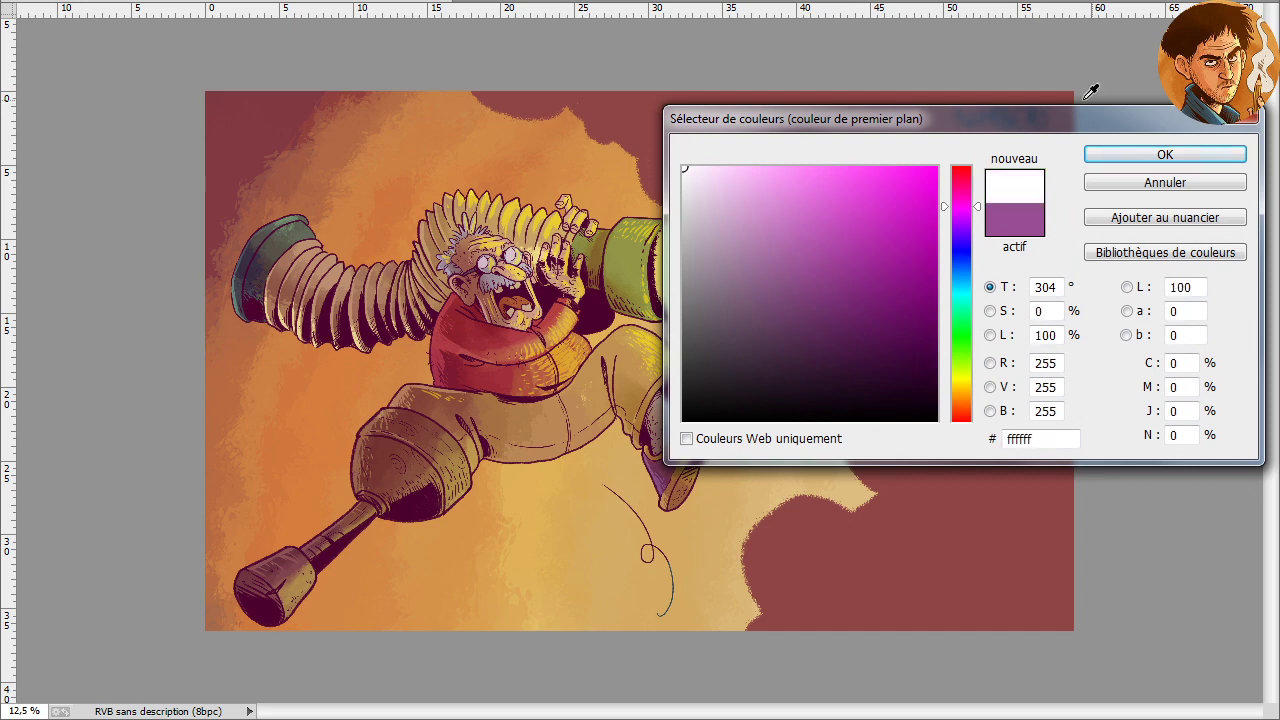
click(1110, 154)
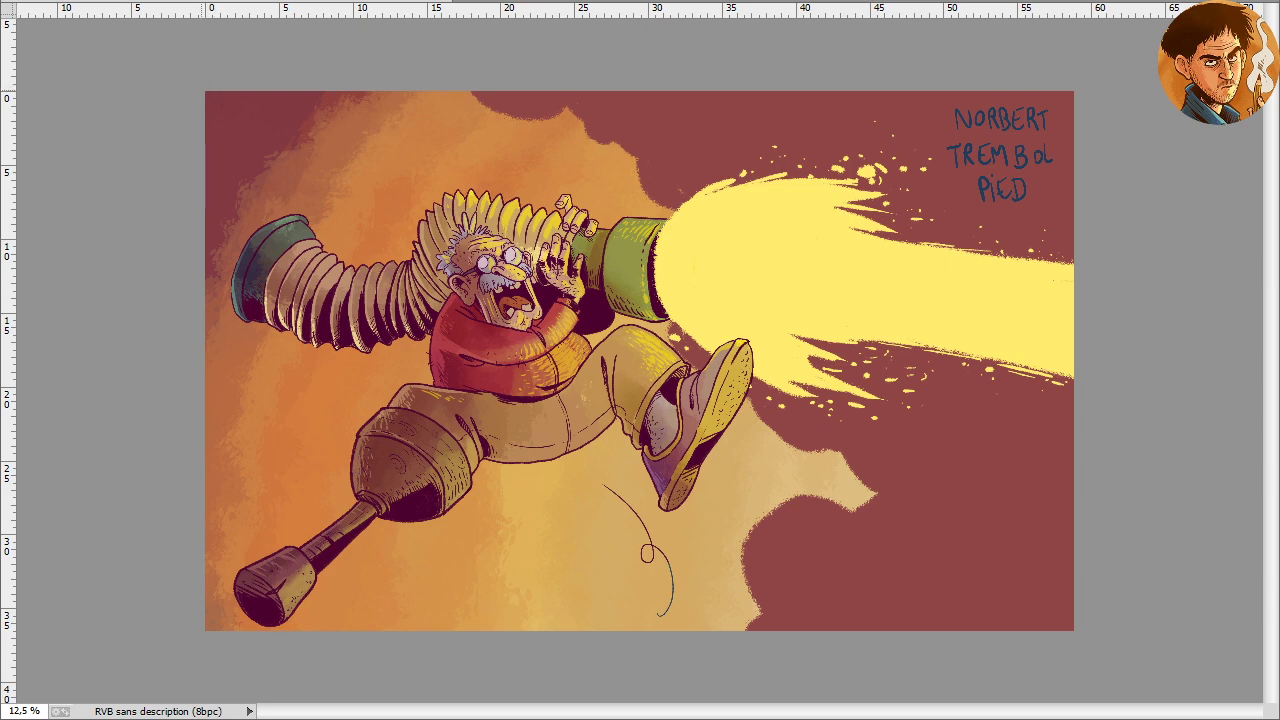
Test a white stroke along the image's edge, undo it, and choose the rough 90 px brush tip instead
drag(210, 92, 189, 449)
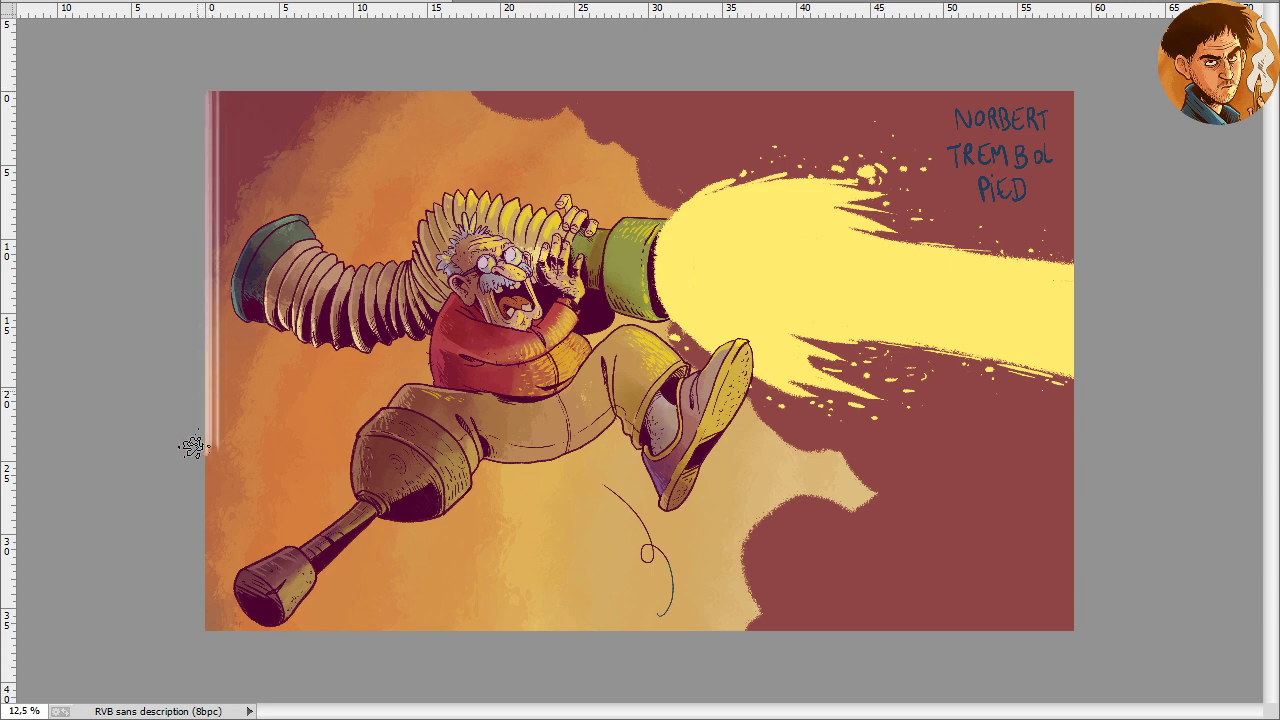
key(ctrl+z)
right_click(303, 212)
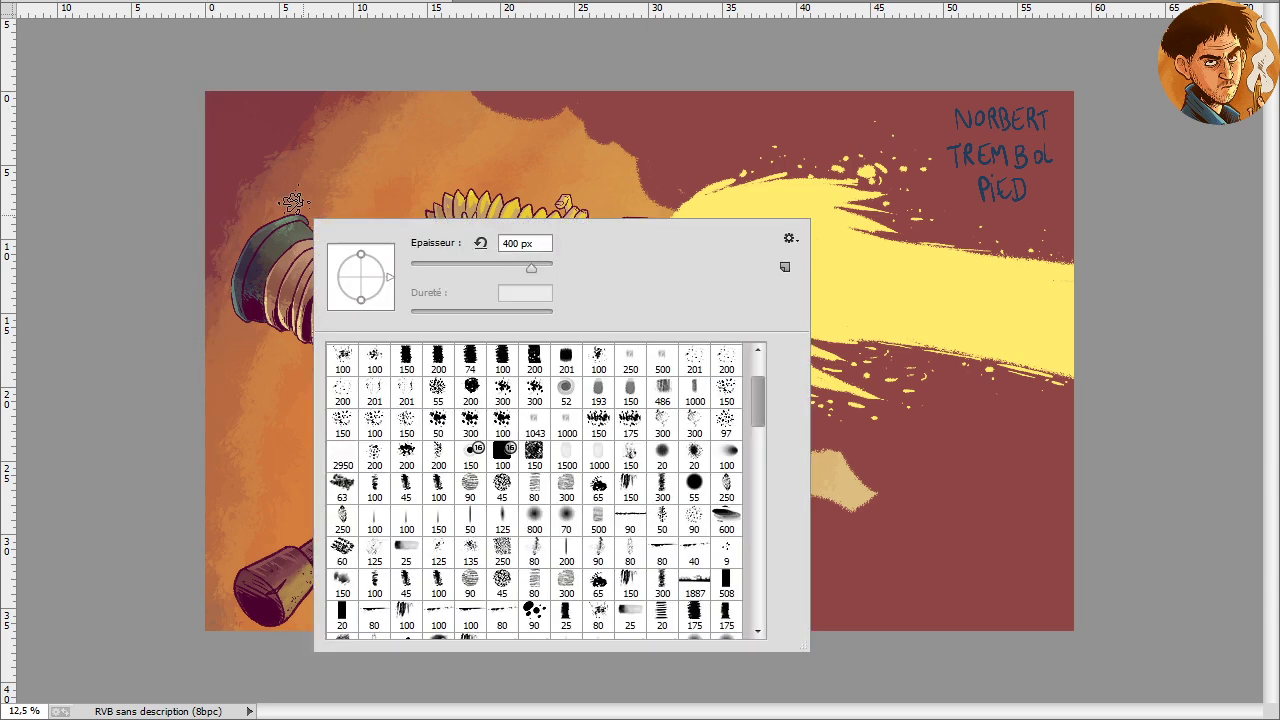
drag(760, 410, 755, 600)
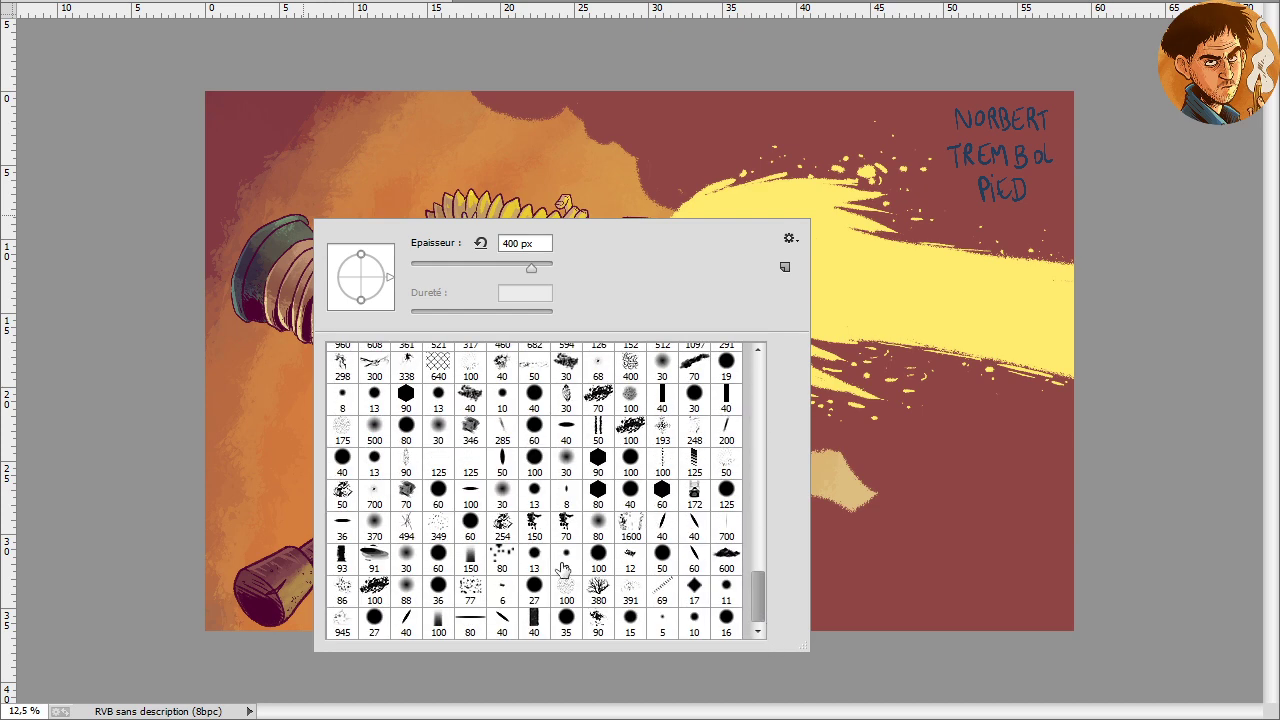
click(597, 617)
key(Return)
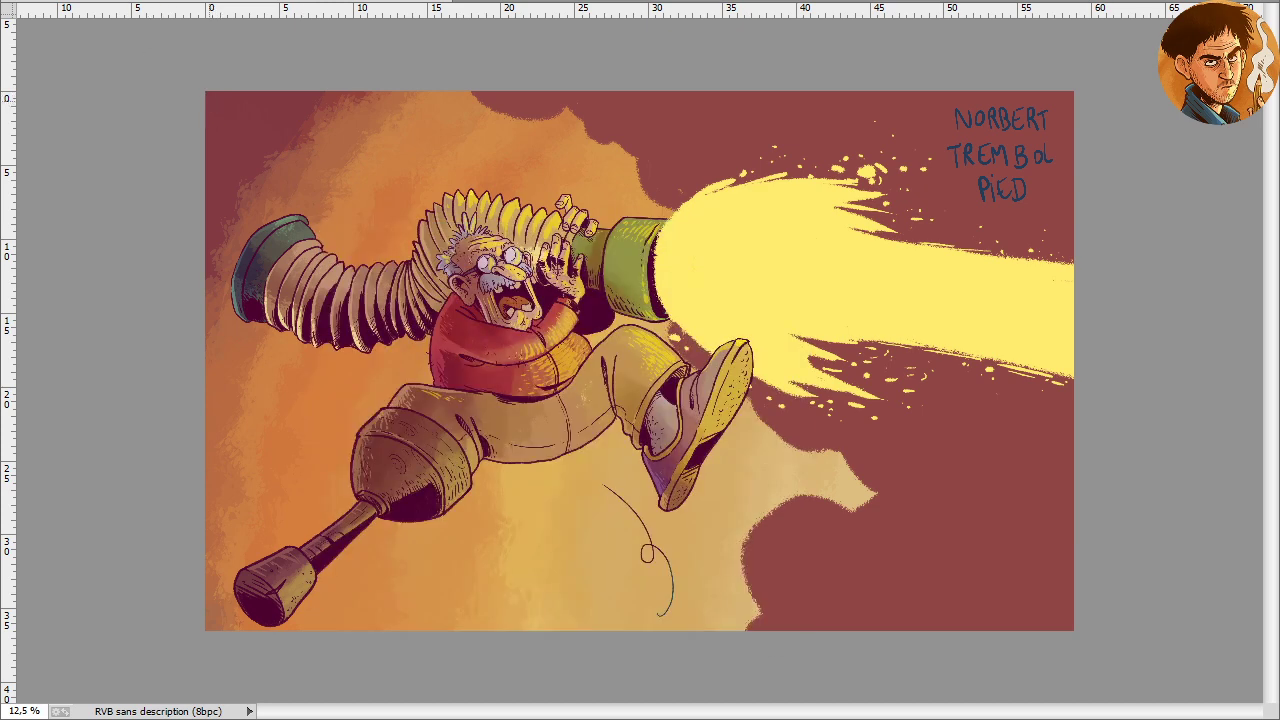
Paint a thin white border with ragged inner edges along all four sides of the image
mouse_move(190, 92)
mouse_down()
mouse_move(202, 129)
mouse_move(177, 586)
mouse_move(210, 641)
mouse_move(413, 673)
mouse_move(672, 689)
mouse_move(1131, 695)
mouse_up()
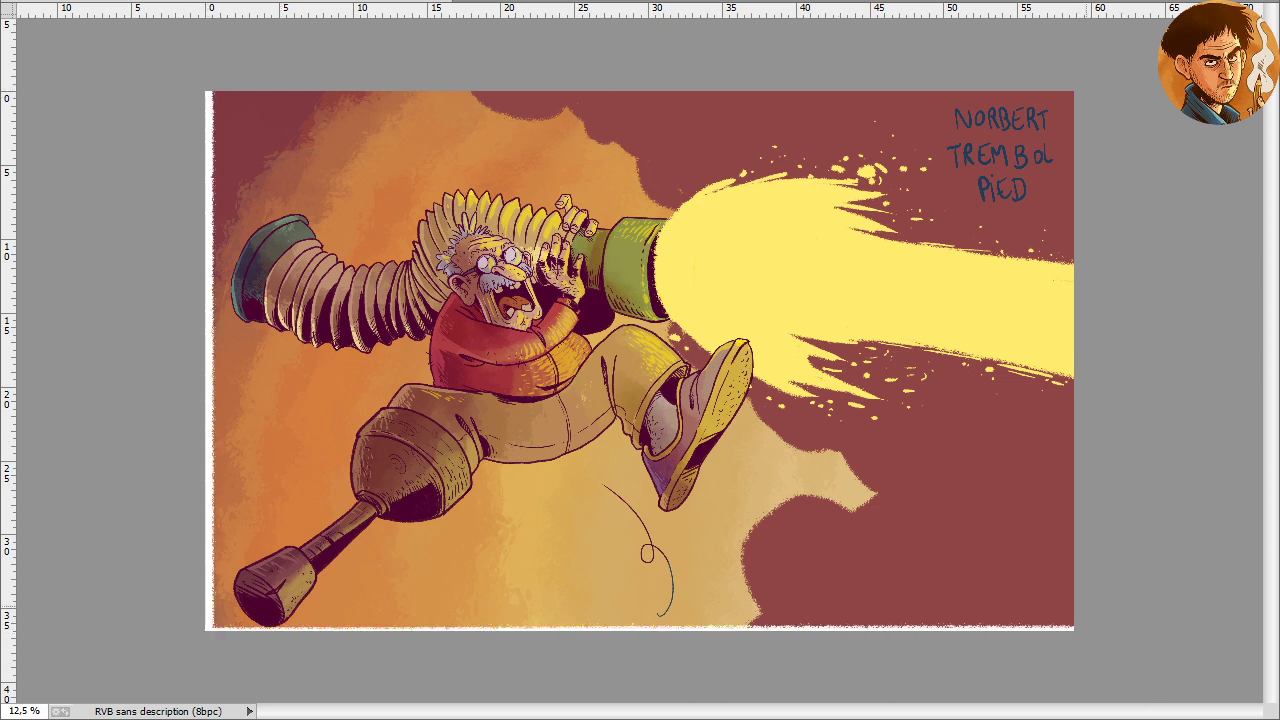
mouse_move(1100, 640)
mouse_down()
mouse_move(569, 677)
mouse_move(80, 663)
mouse_up()
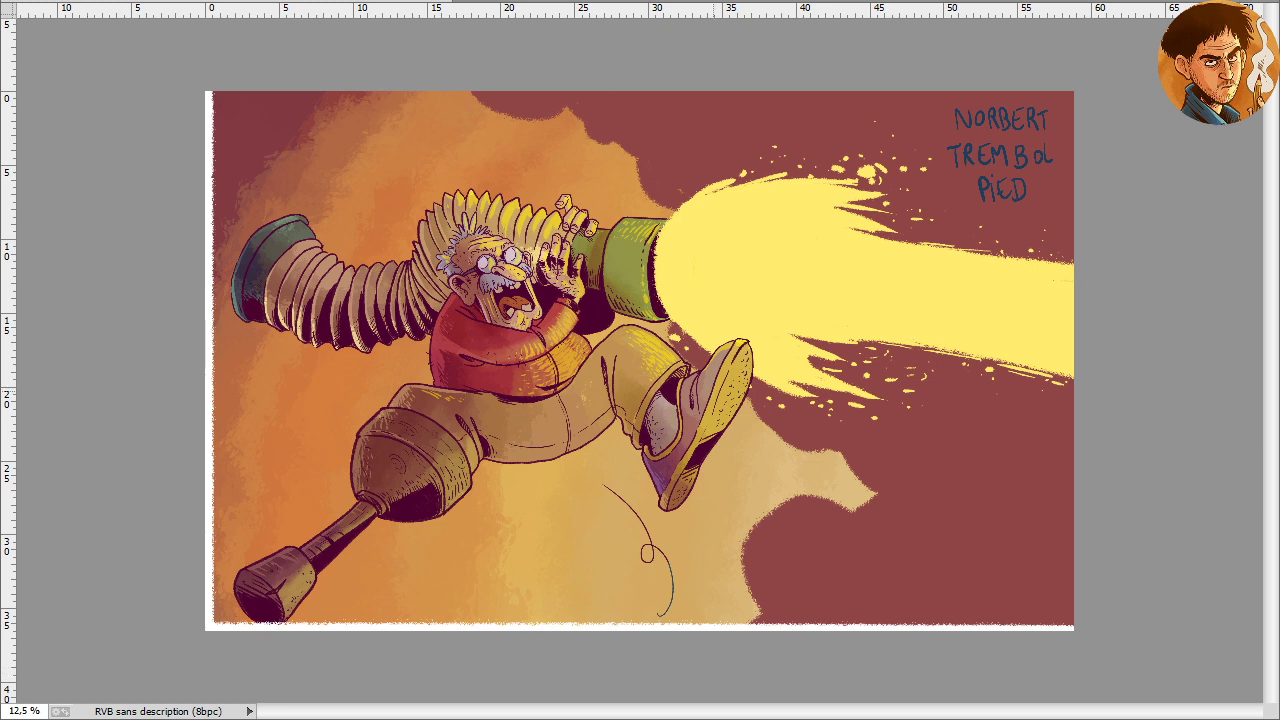
drag(1070, 90, 1070, 628)
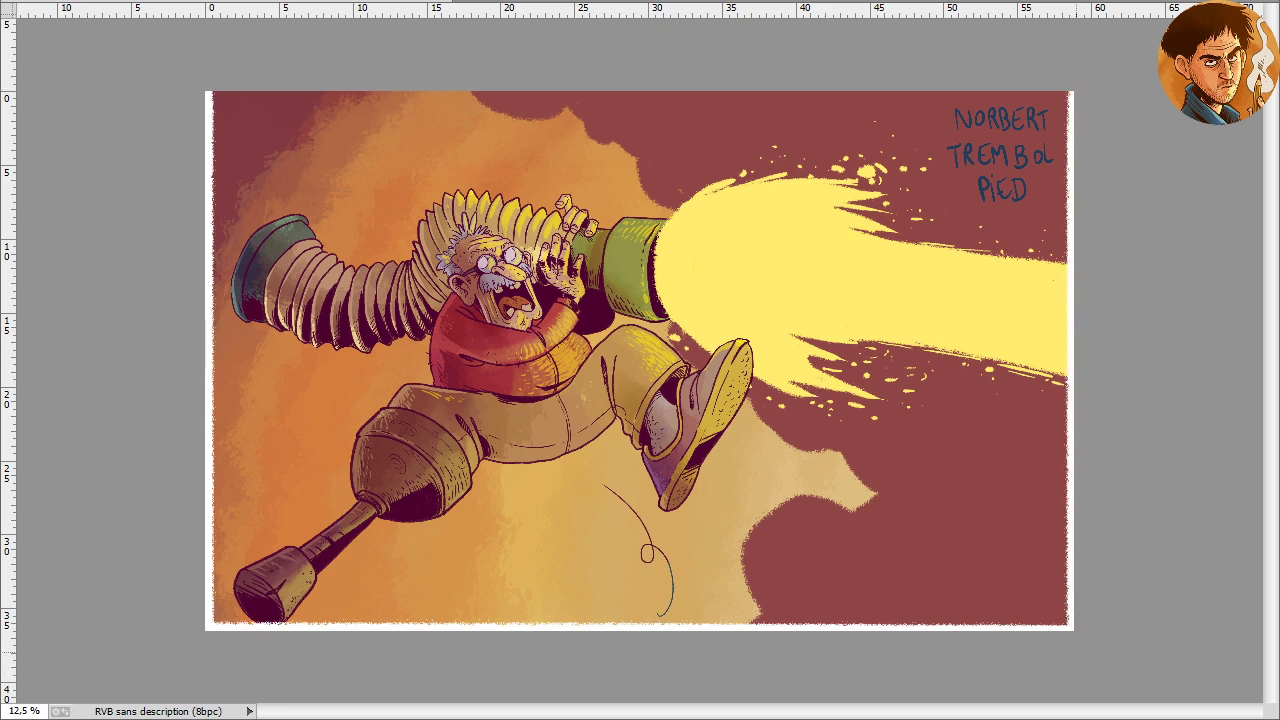
mouse_move(1077, 93)
mouse_down()
mouse_move(795, 53)
mouse_move(337, 65)
mouse_move(97, 91)
mouse_up()
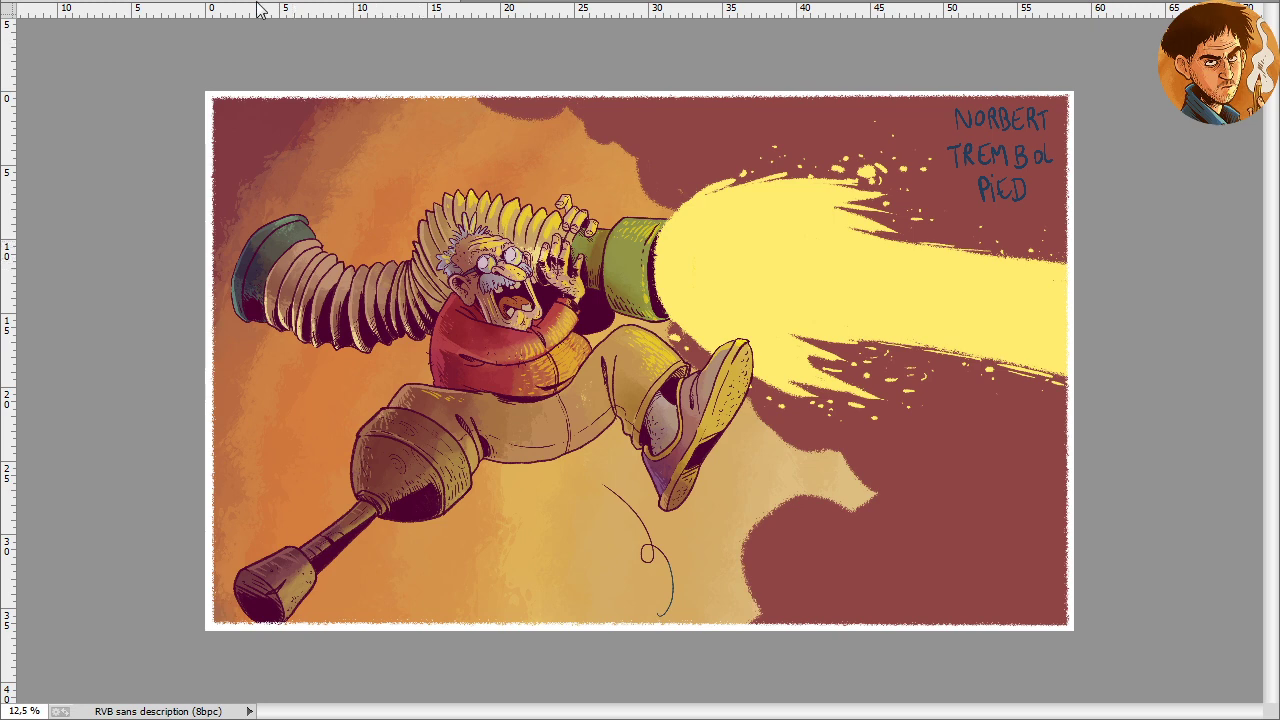
Dock the floating drawing window by grouping all documents into tabs
key(f)
key(alt+n)
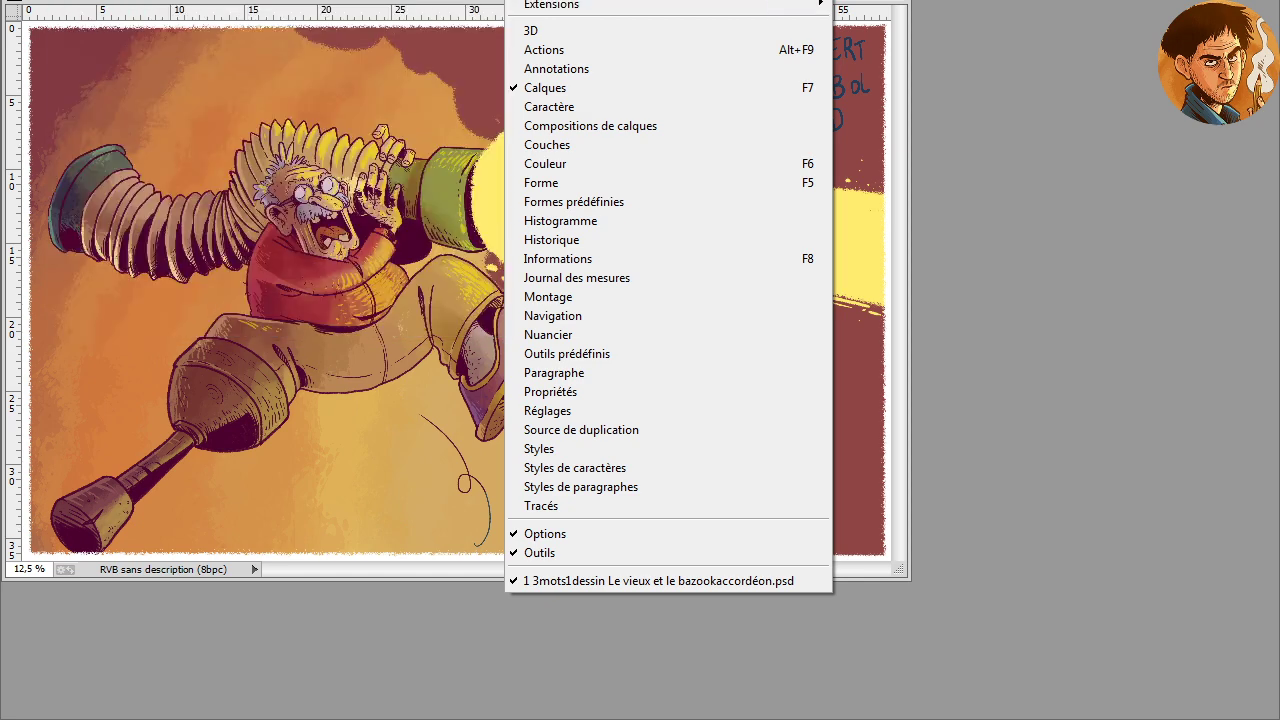
mouse_move(520, 2)
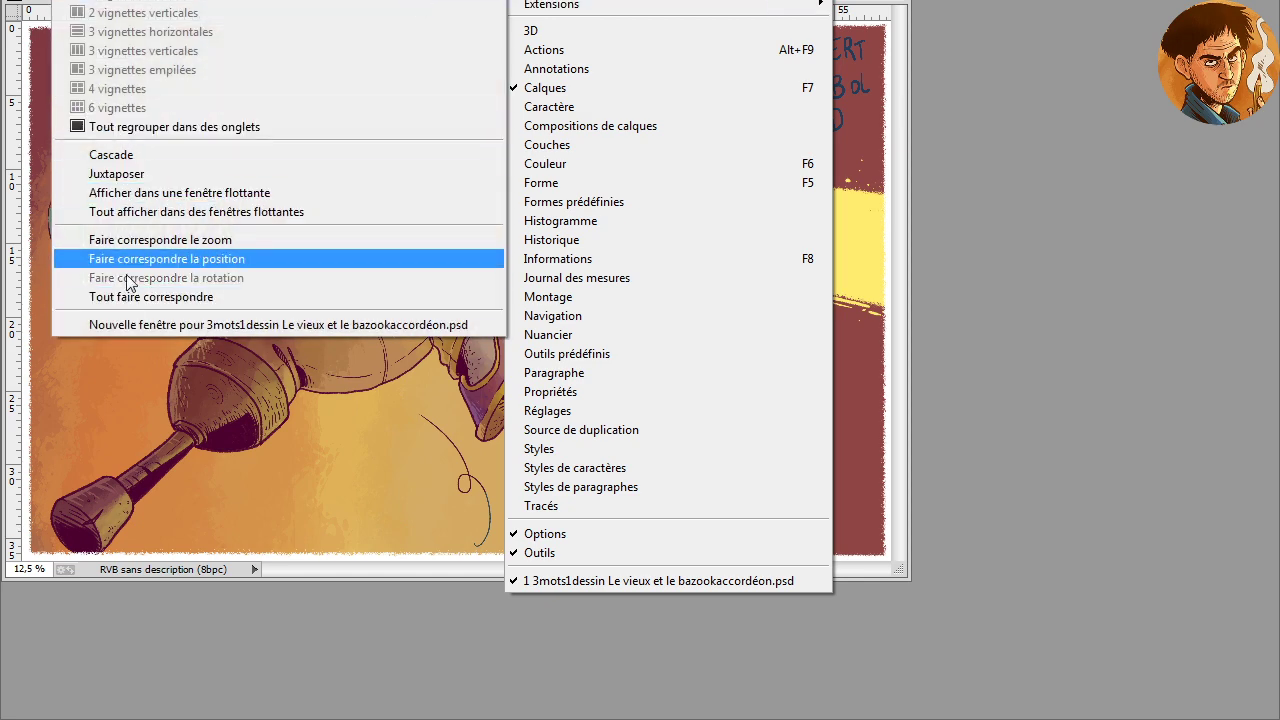
click(128, 127)
Set the foreground colour to pale yellow #ffea7c
key(ctrl+plus)
key(ctrl+plus)
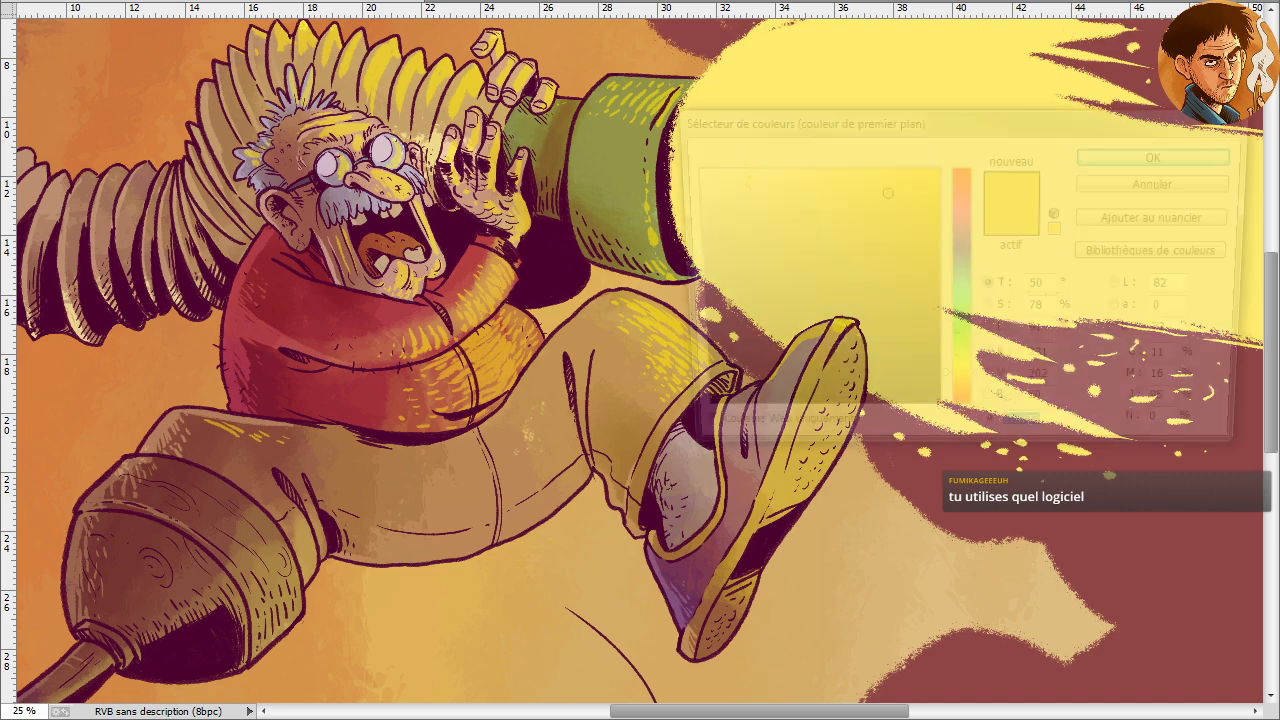
drag(824, 184, 813, 167)
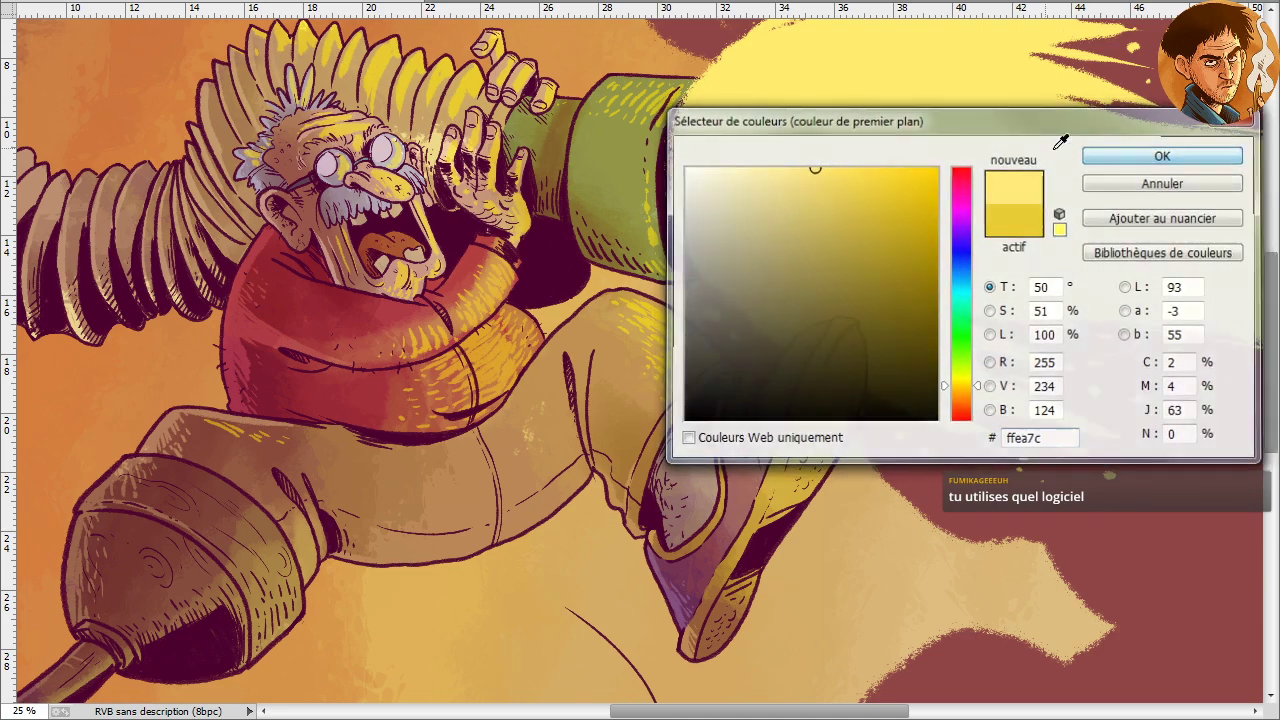
click(1130, 155)
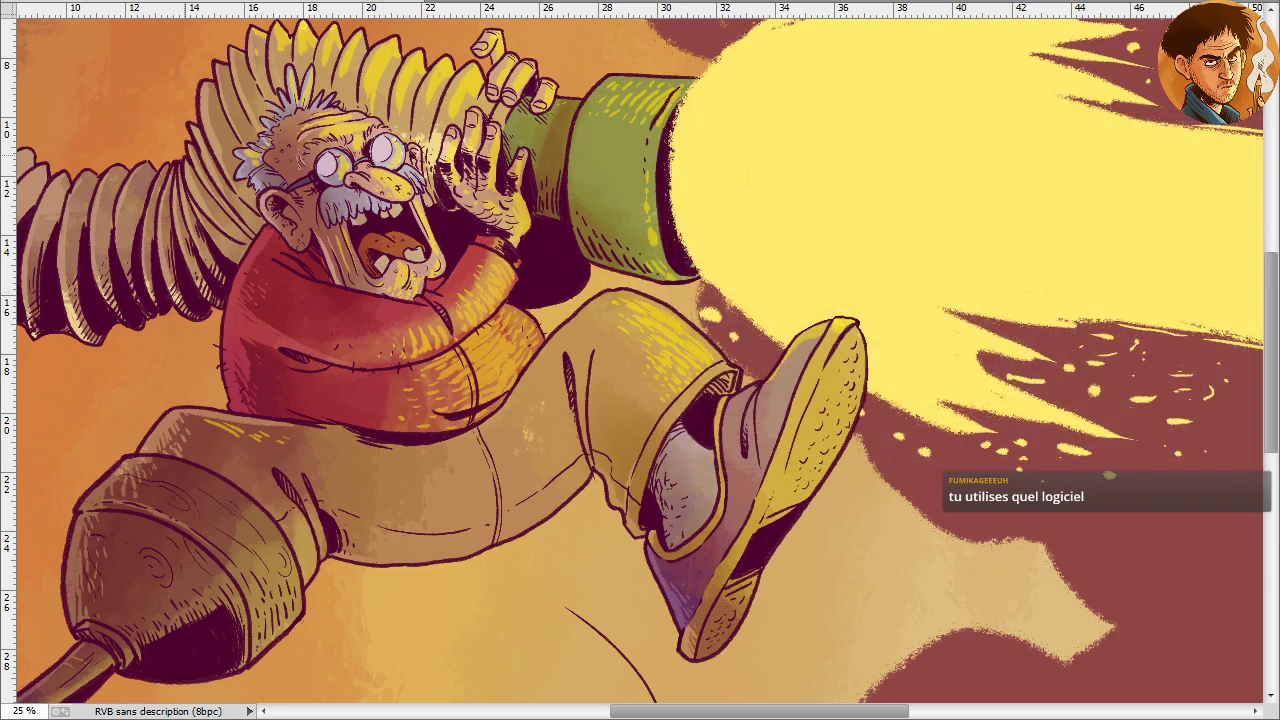
Try a pale yellow highlight on one fold of the accordion hose and undo it
drag(187, 278, 525, 300)
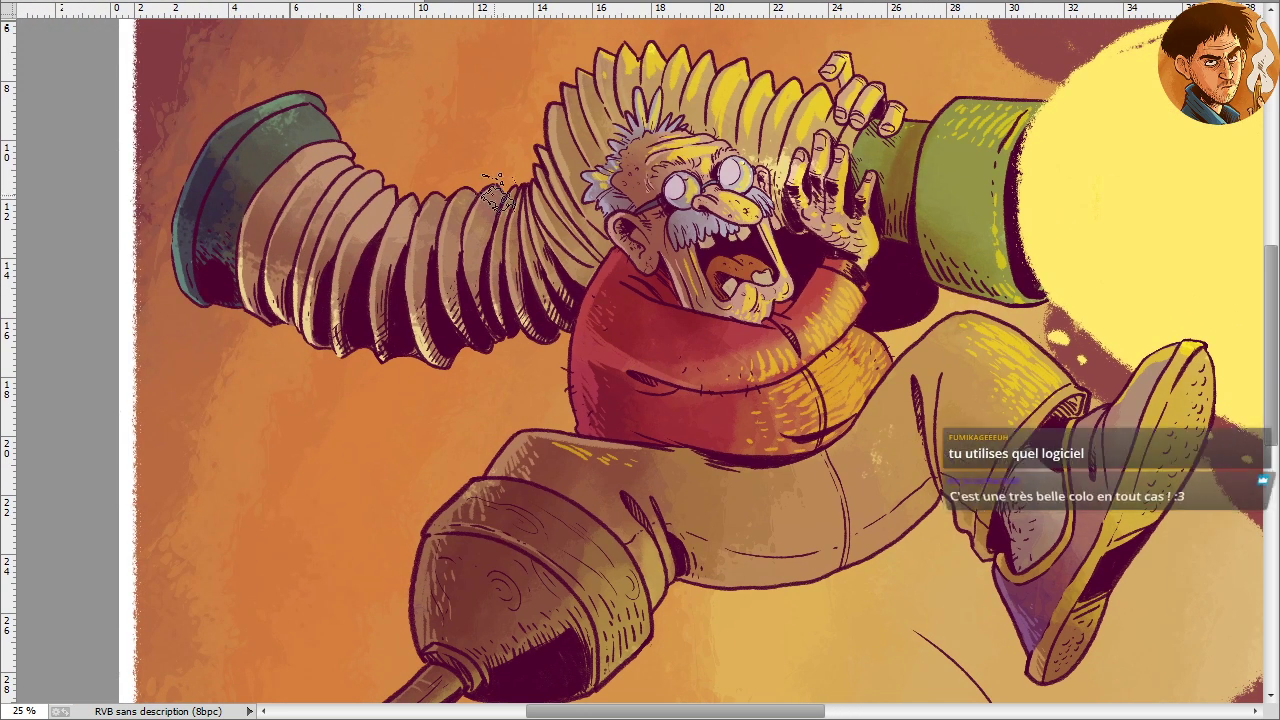
drag(497, 193, 483, 210)
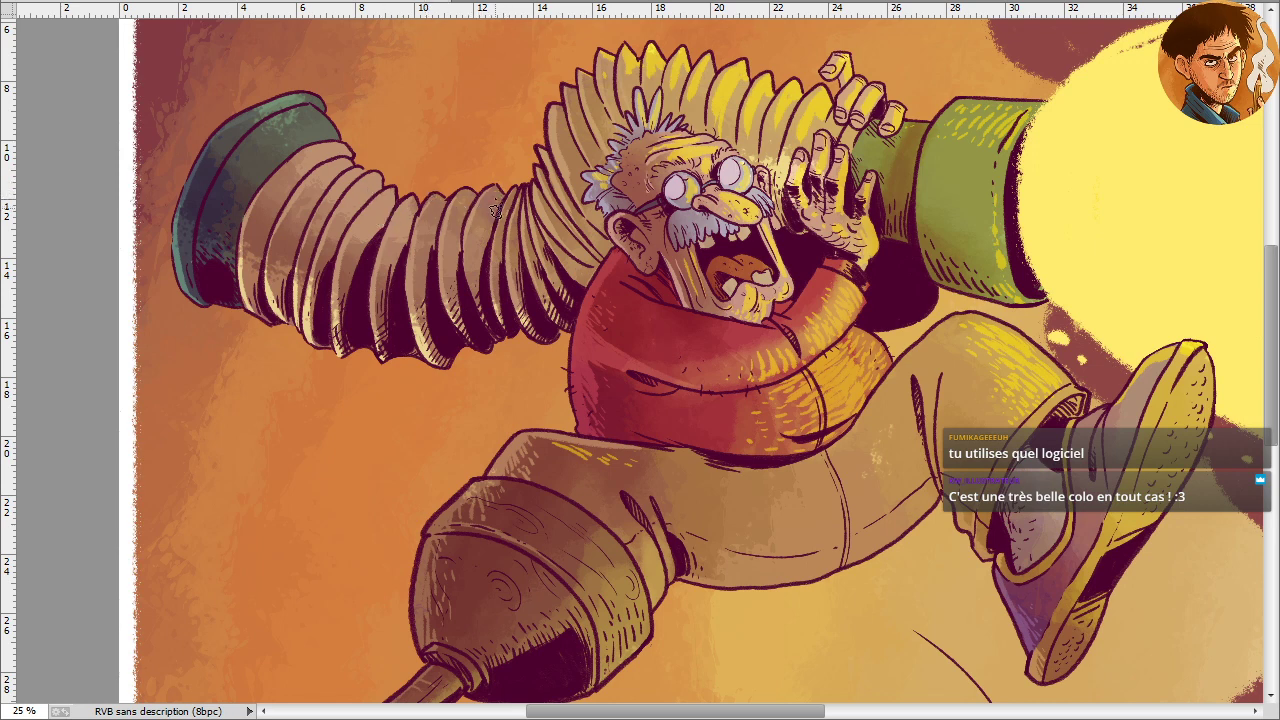
drag(498, 192, 484, 202)
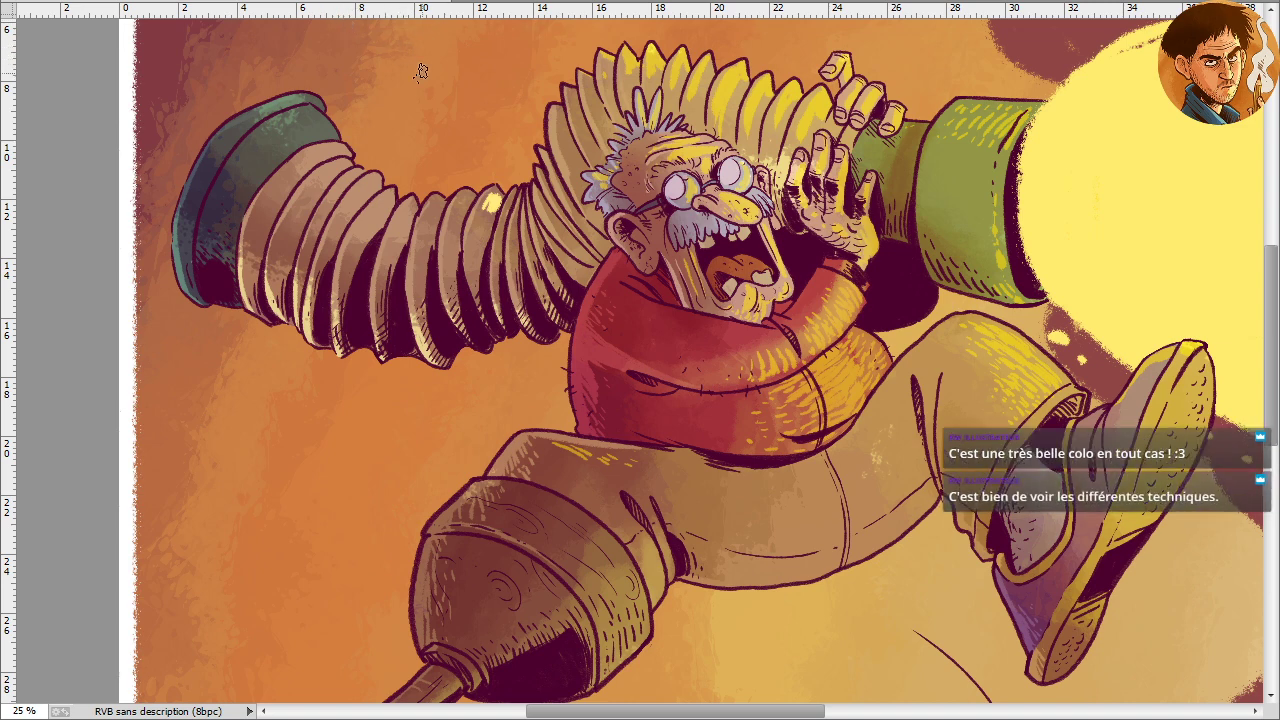
key(ctrl+z)
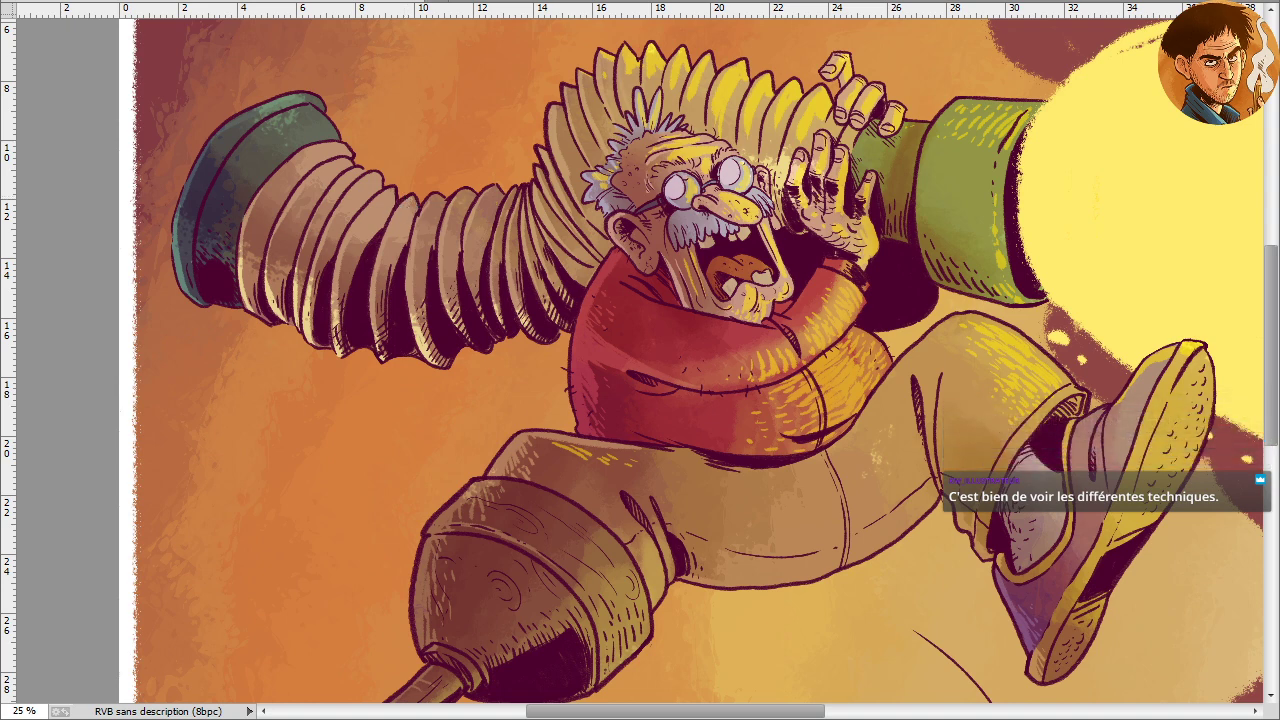
Hatch yellow highlights along the hose folds, on the fingers holding the weapon and across the green bazooka muzzle
mouse_move(490, 210)
mouse_down()
mouse_move(498, 200)
mouse_move(458, 215)
mouse_up()
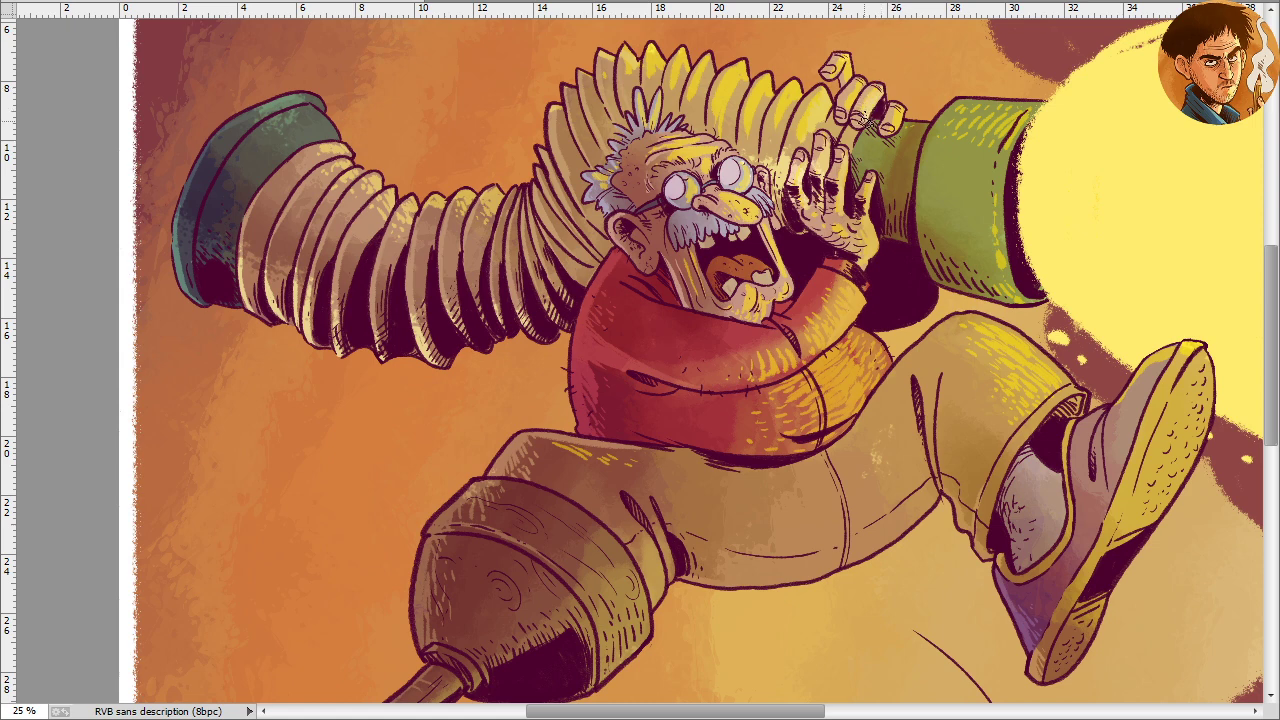
drag(882, 124, 890, 128)
drag(998, 215, 1002, 146)
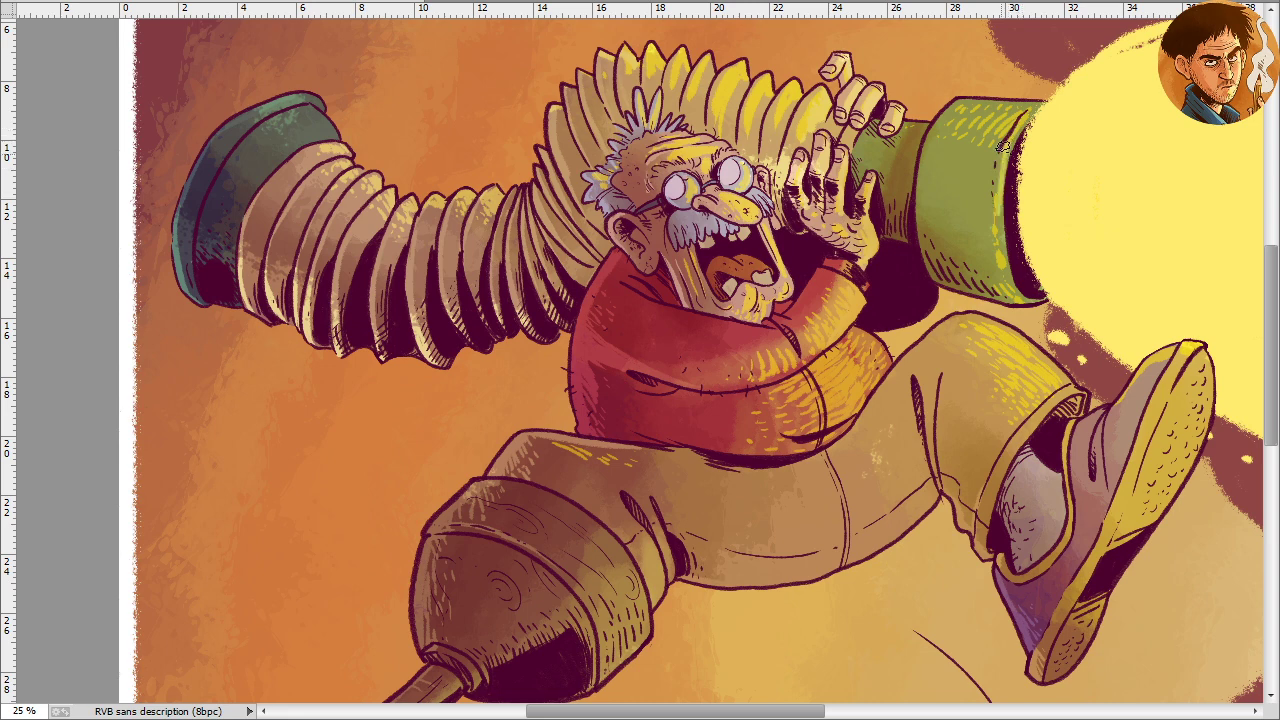
drag(1006, 198, 1004, 150)
drag(1004, 196, 1000, 150)
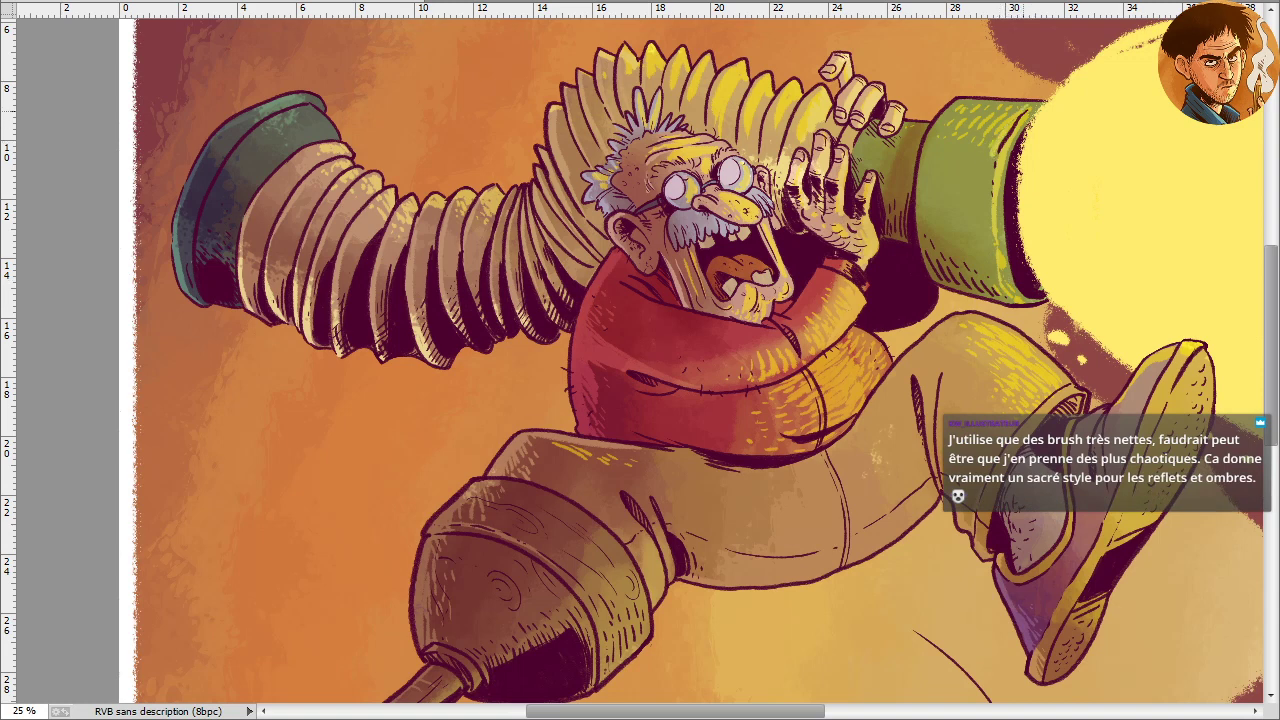
mouse_move(1005, 135)
mouse_down()
mouse_move(975, 112)
mouse_move(949, 120)
mouse_up()
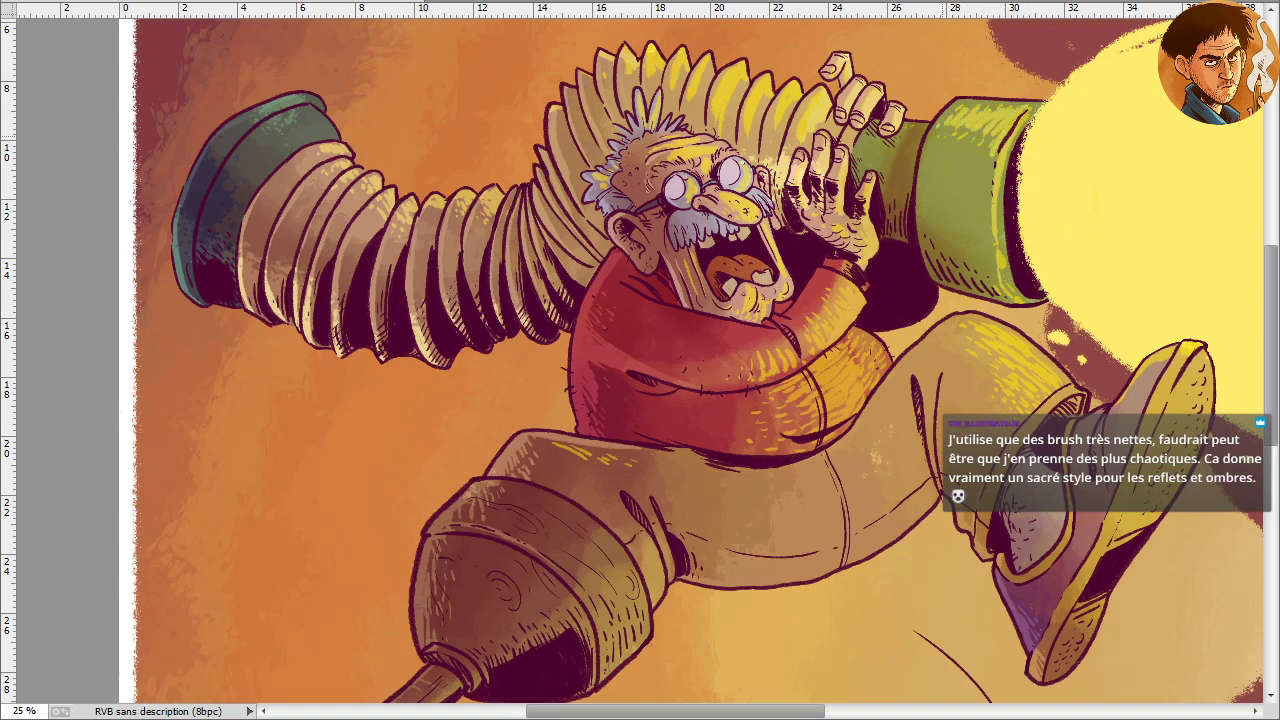
mouse_move(990, 168)
mouse_down()
mouse_move(988, 156)
mouse_move(958, 157)
mouse_up()
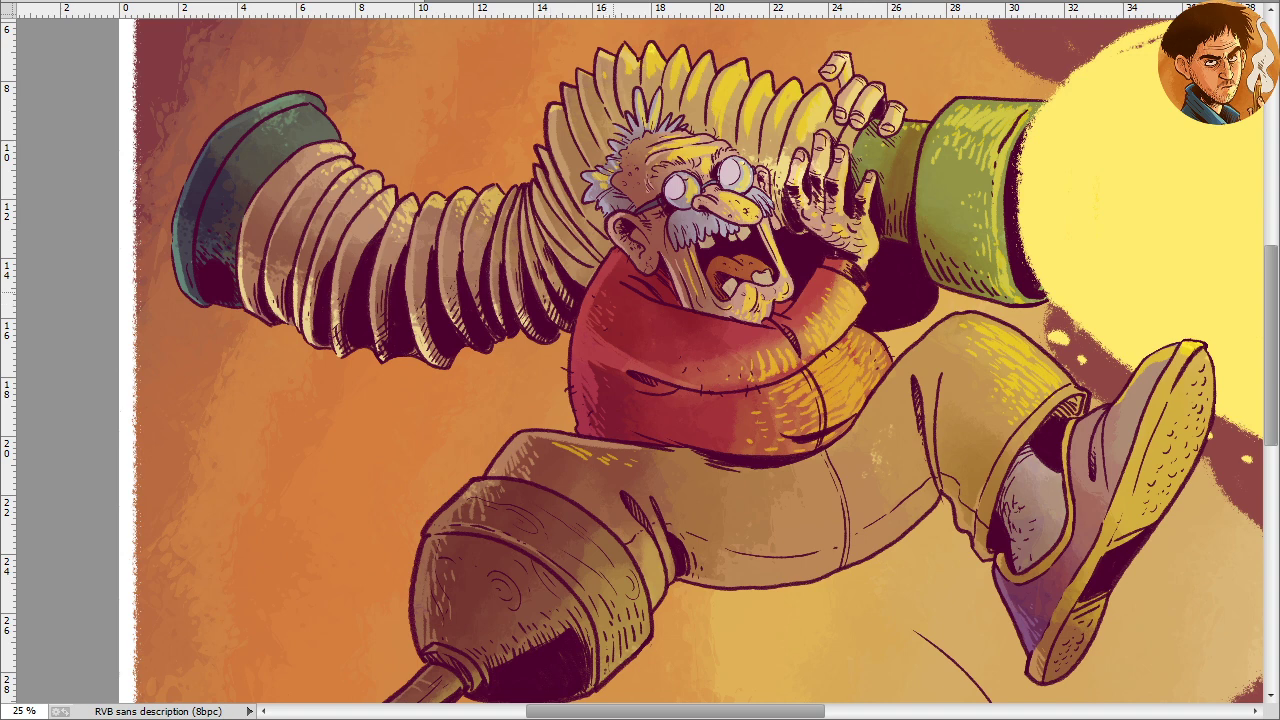
Hatch fine highlights down the old man's cheek beside his open mouth
drag(673, 327, 590, 242)
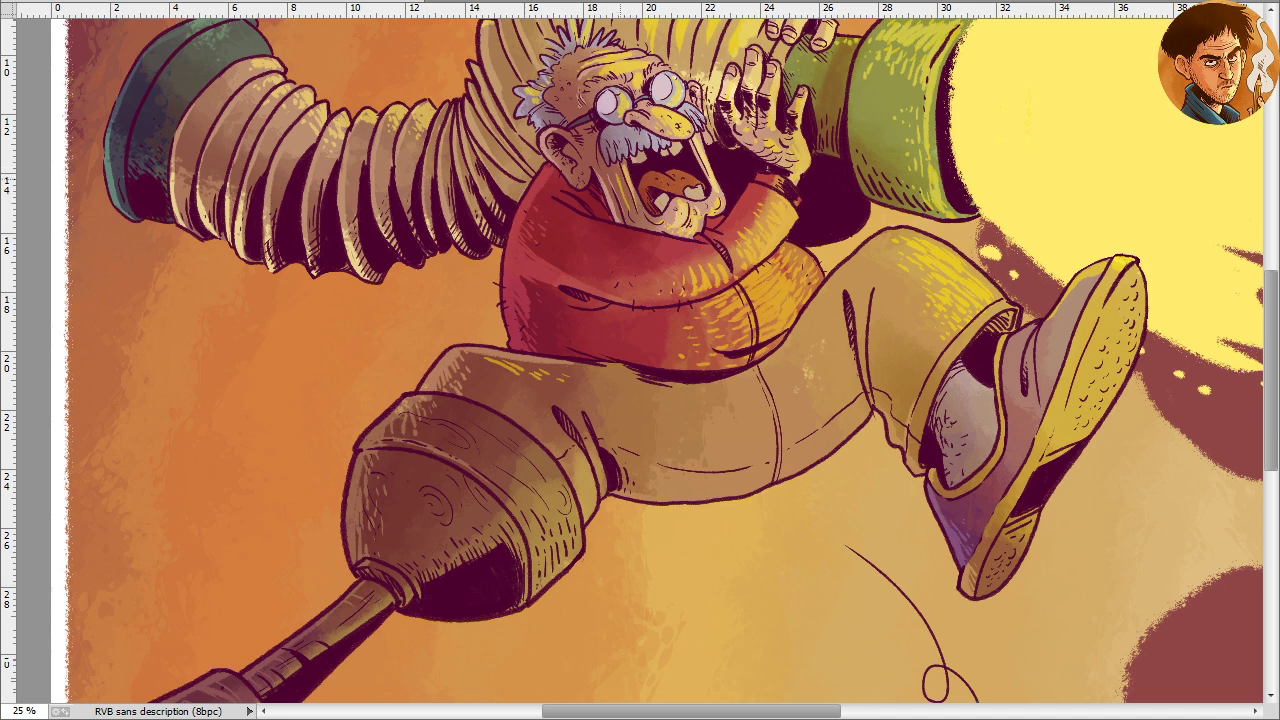
key(ctrl+plus)
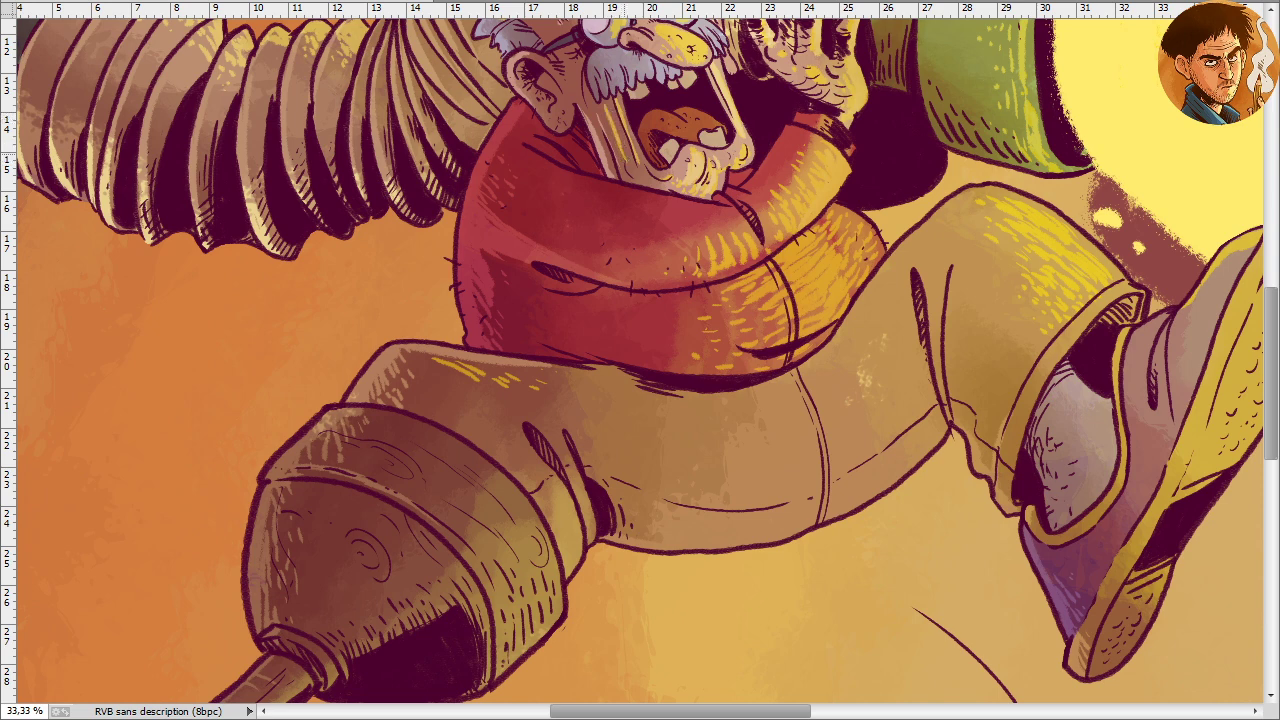
drag(600, 108, 585, 165)
drag(598, 110, 586, 162)
Add light highlights to the grey sock and the dimpled sole of the raised shoe
key(ctrl+minus)
key(ctrl+minus)
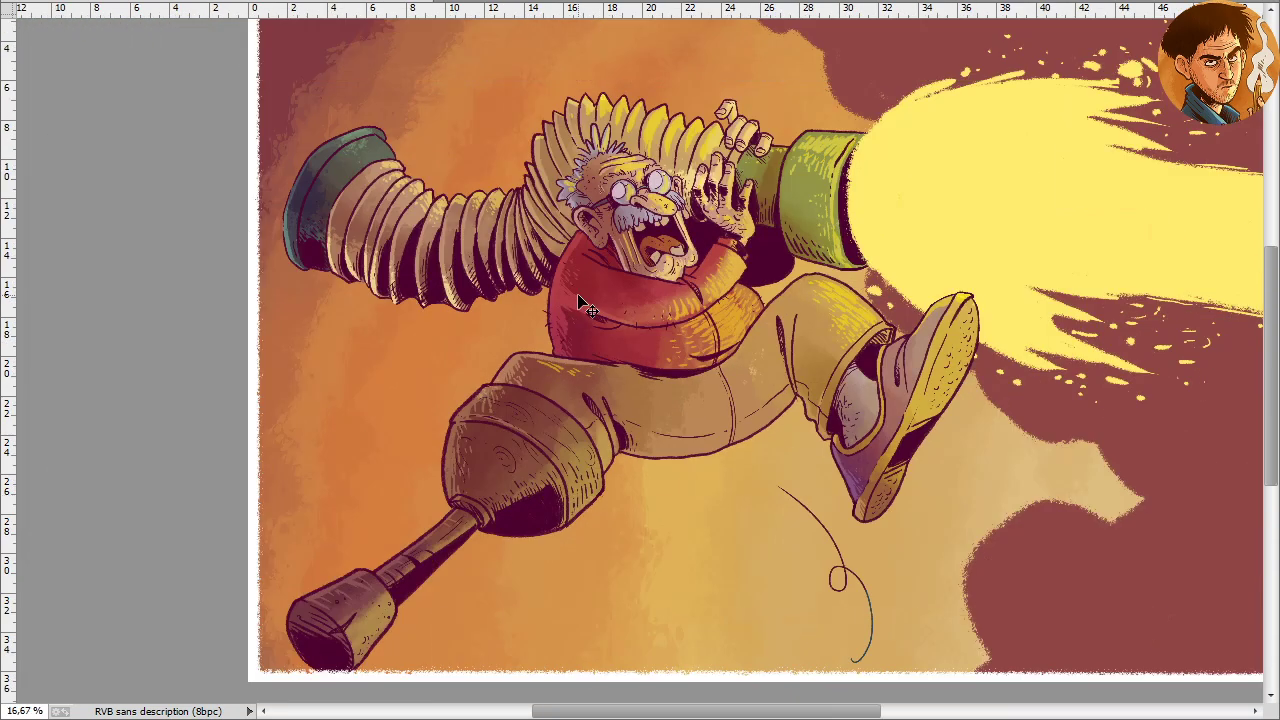
scroll(578, 296, up, 1)
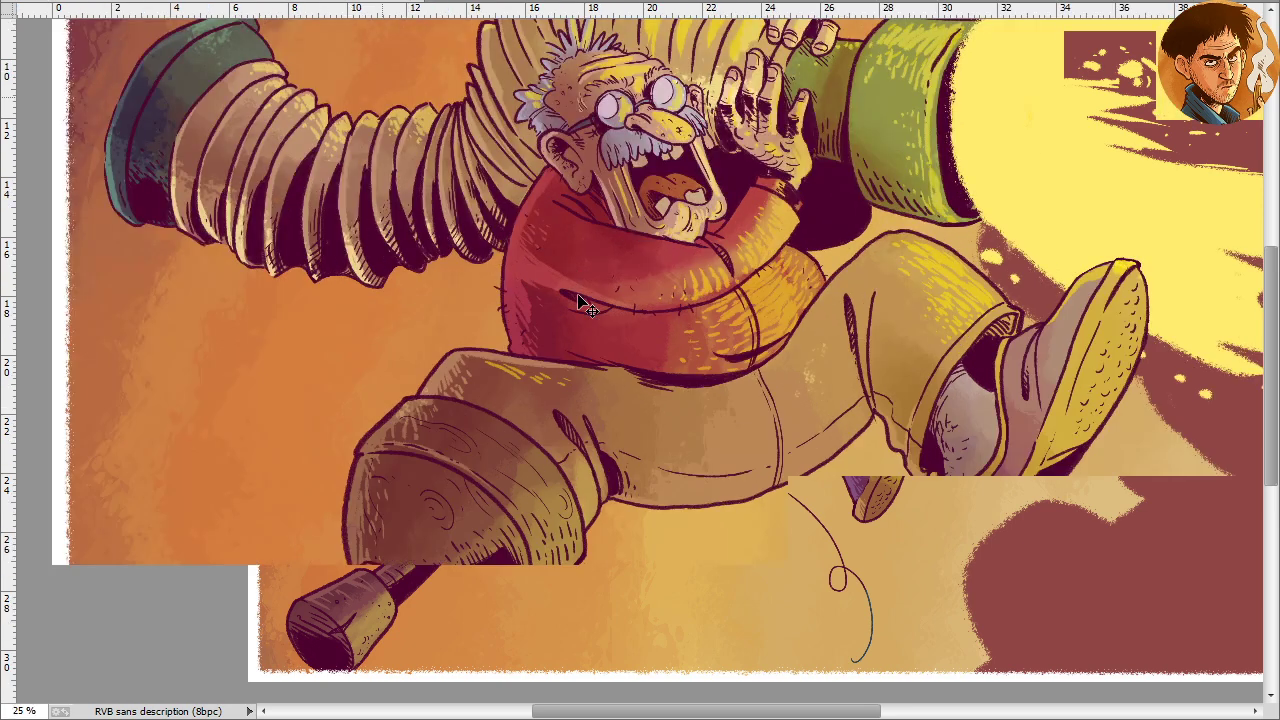
drag(534, 352, 309, 251)
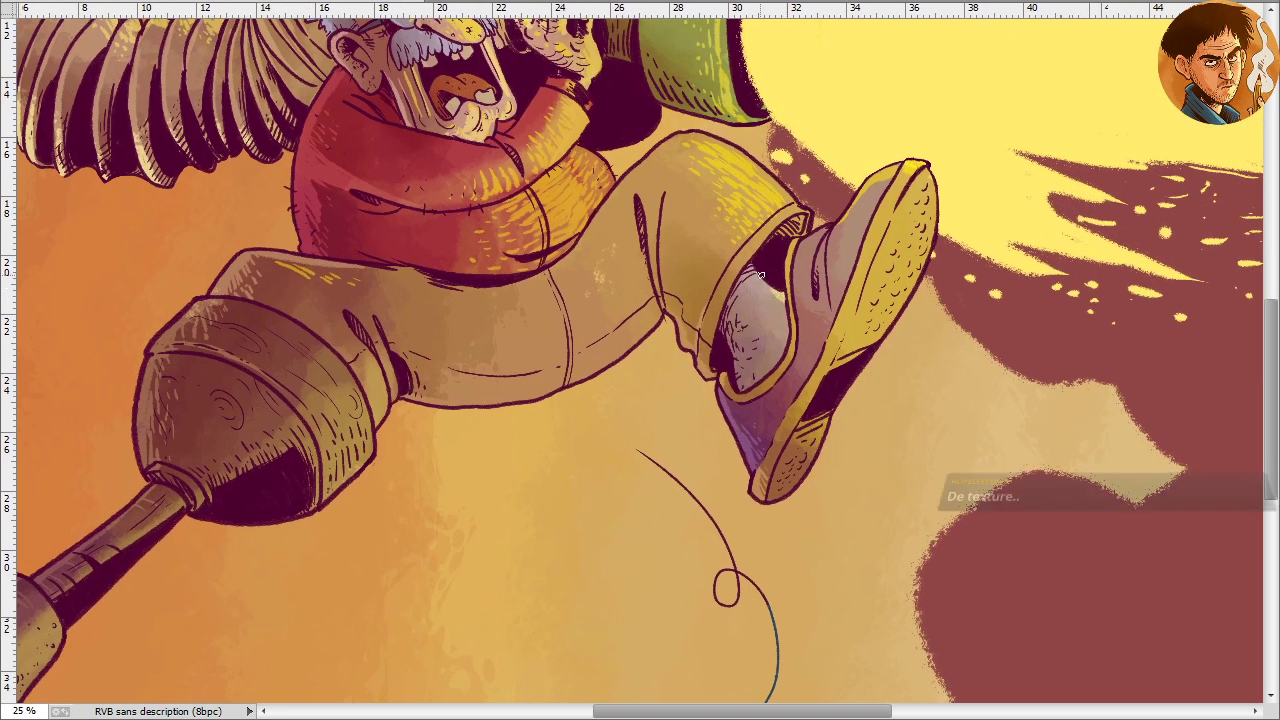
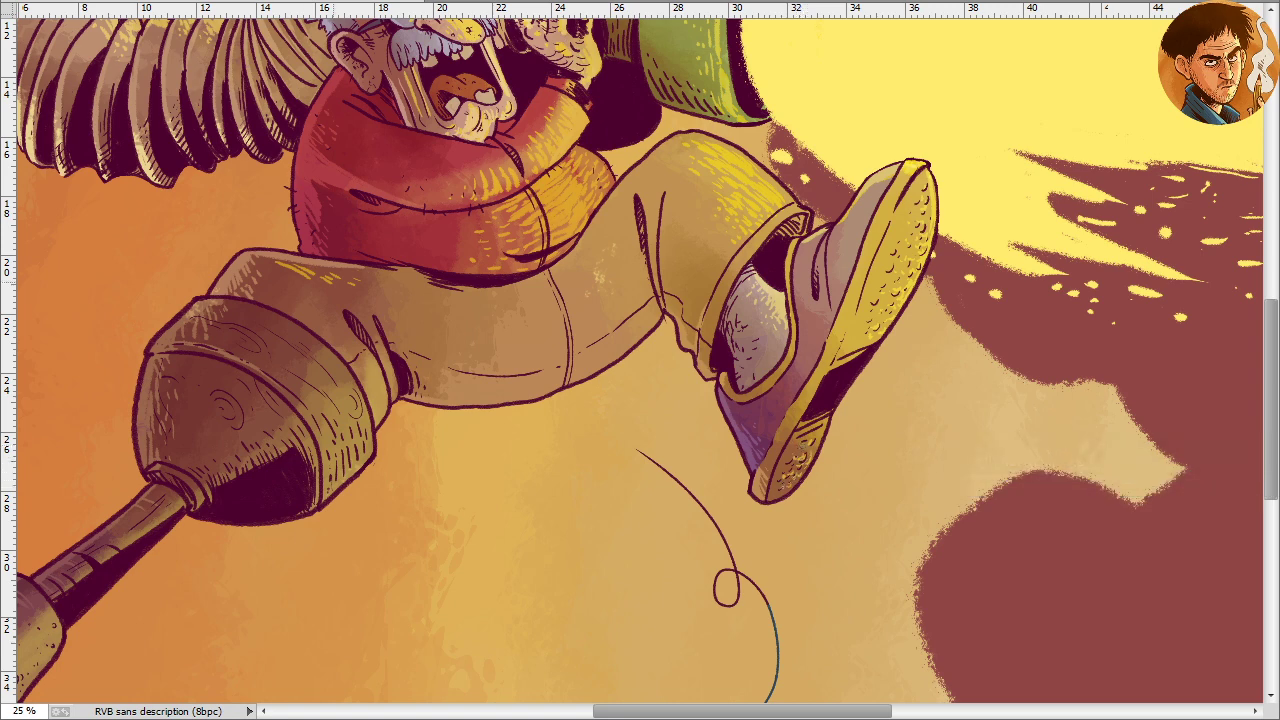
Hatch yellow highlights on the wooden leg's cup, shaft and tip and on the trouser thigh above it
drag(399, 541, 774, 429)
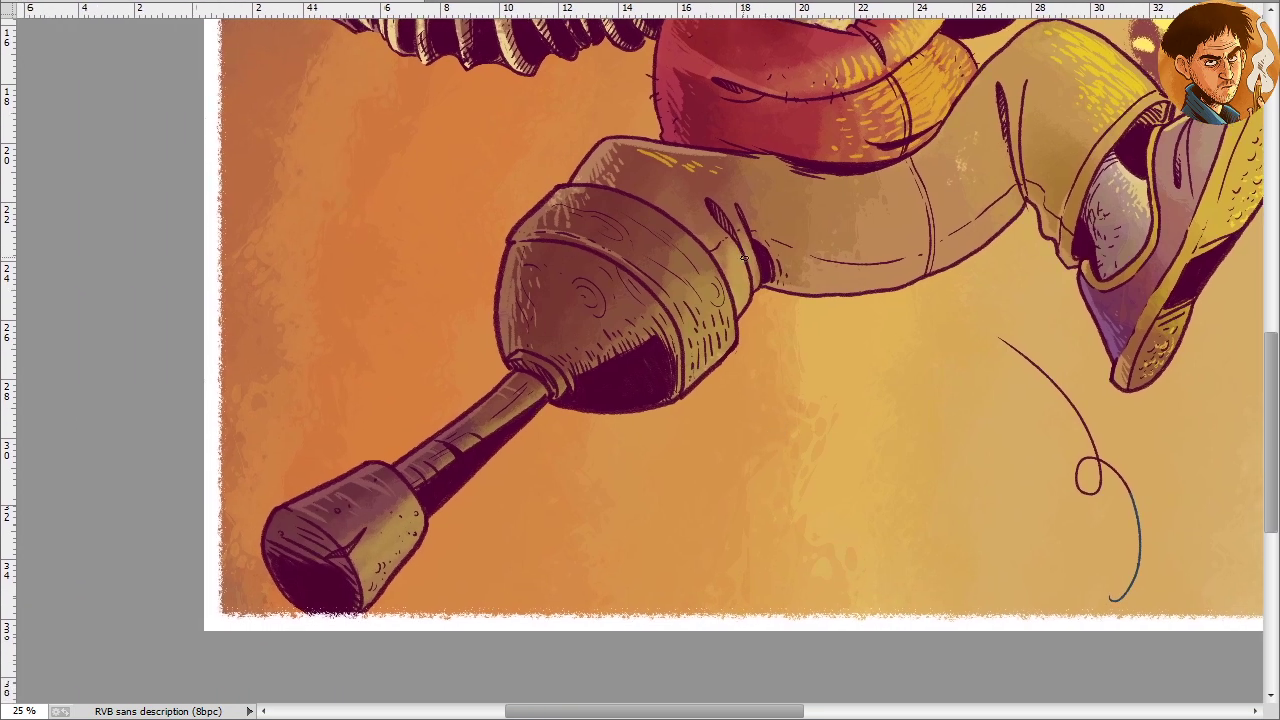
mouse_move(744, 258)
mouse_down()
mouse_move(728, 338)
mouse_move(722, 280)
mouse_move(729, 353)
mouse_move(722, 340)
mouse_move(688, 388)
mouse_move(681, 330)
mouse_move(703, 365)
mouse_move(724, 340)
mouse_move(716, 292)
mouse_move(712, 318)
mouse_move(688, 316)
mouse_up()
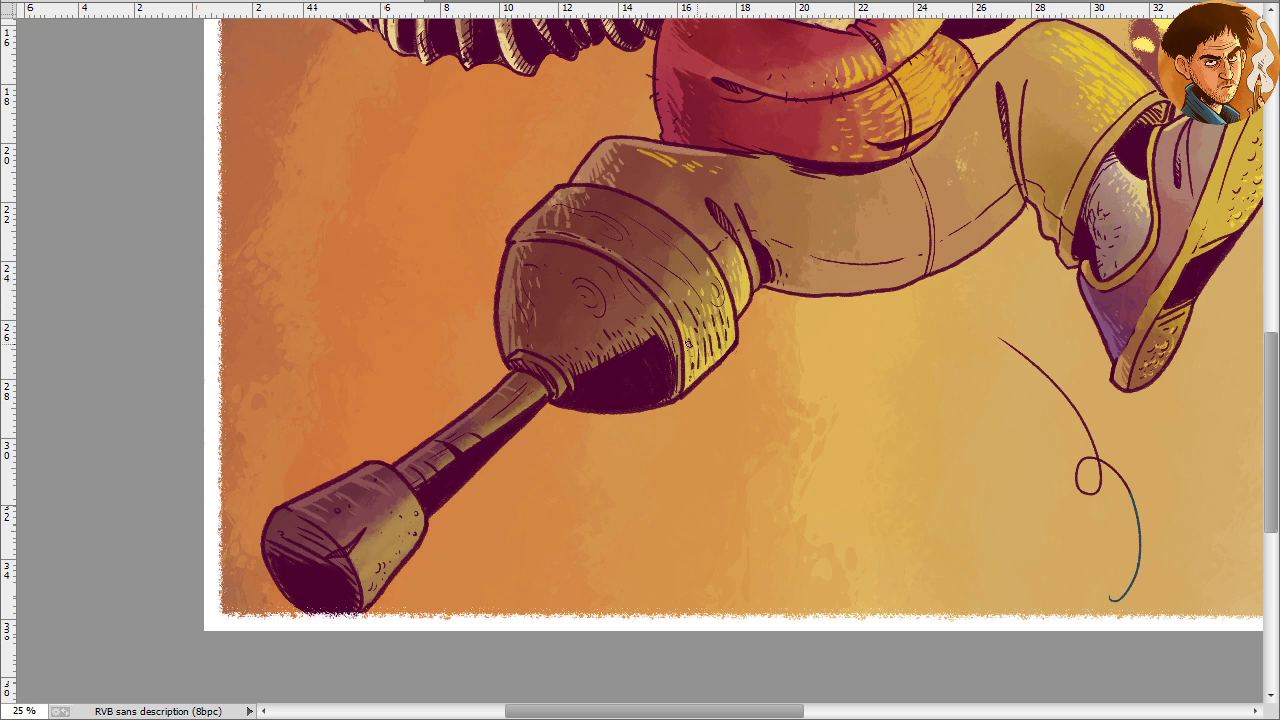
mouse_move(668, 338)
mouse_down()
mouse_move(677, 390)
mouse_move(662, 318)
mouse_up()
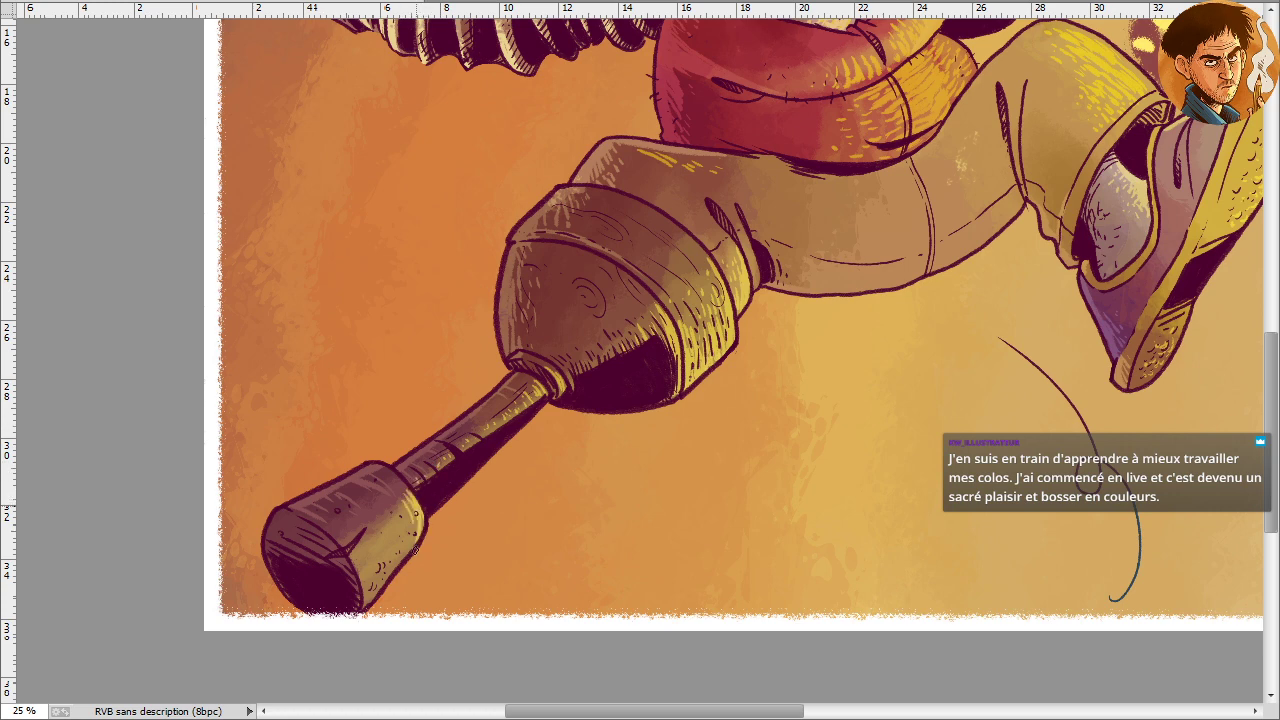
mouse_move(423, 449)
mouse_down()
mouse_move(586, 251)
mouse_move(588, 335)
mouse_move(536, 414)
mouse_up()
drag(578, 316, 574, 344)
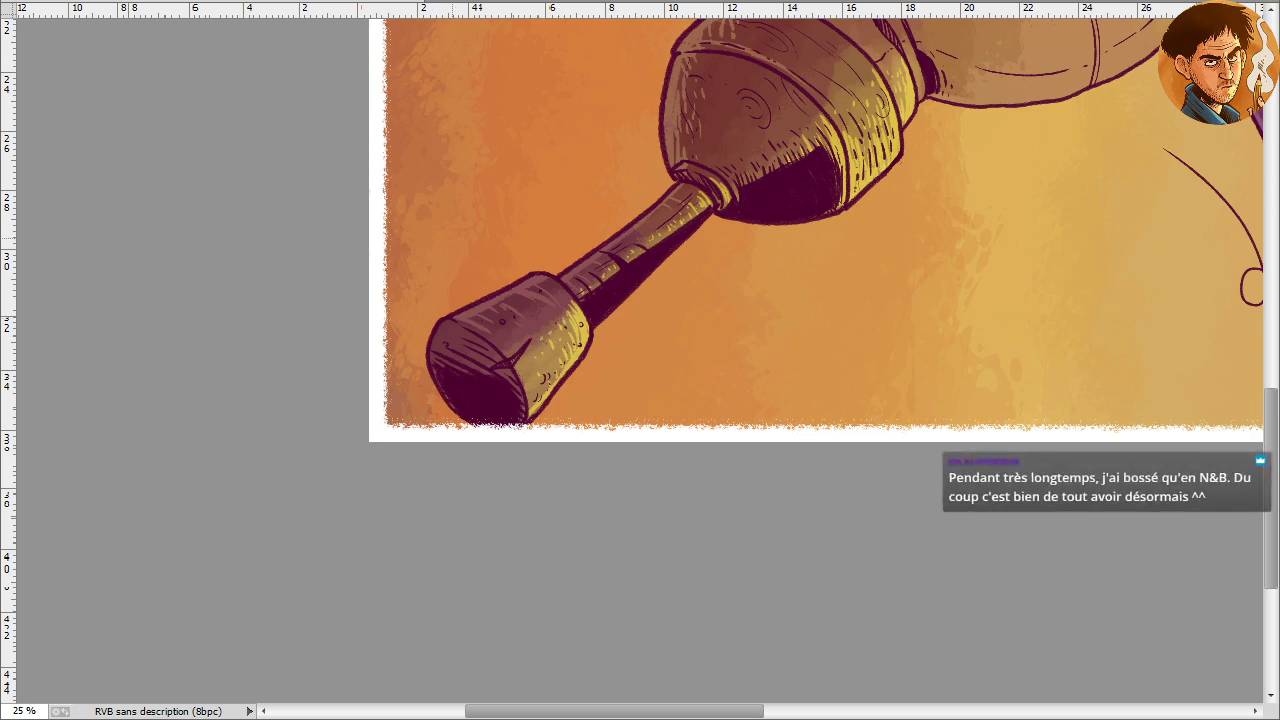
drag(528, 191, 191, 406)
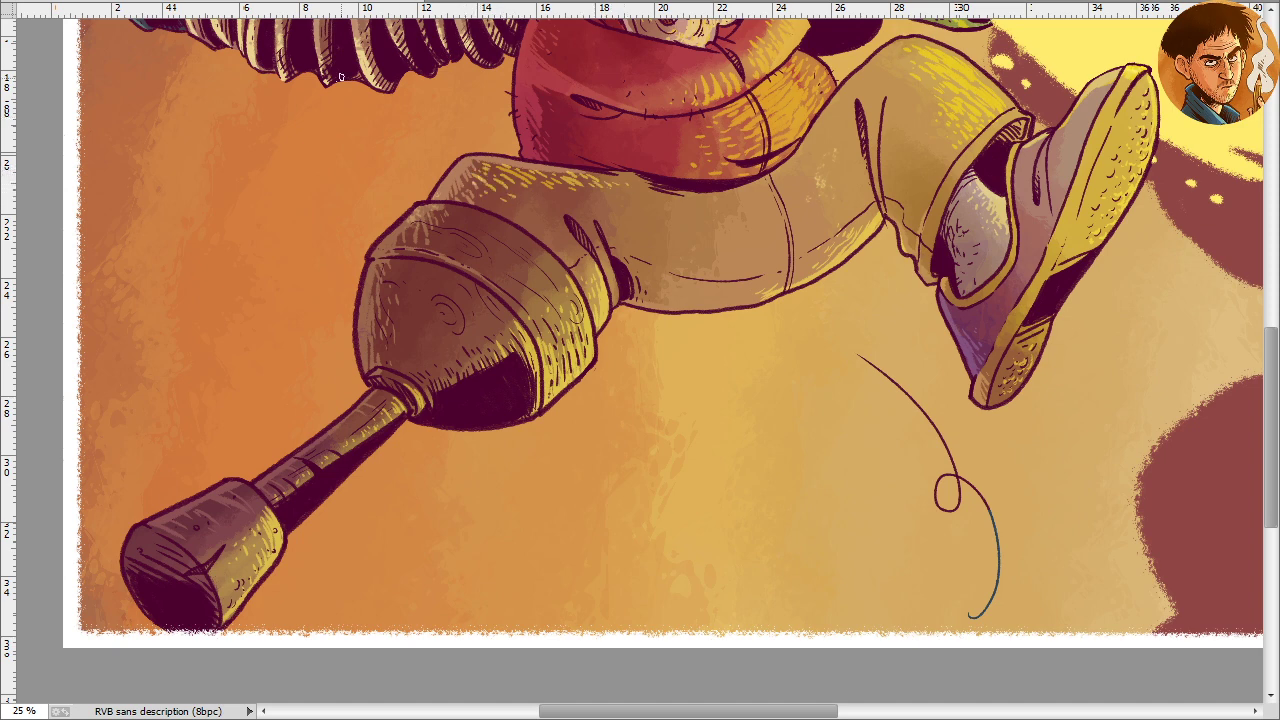
Brighten the lenses of the old man's glasses with pale highlights
scroll(340, 78, up, 5)
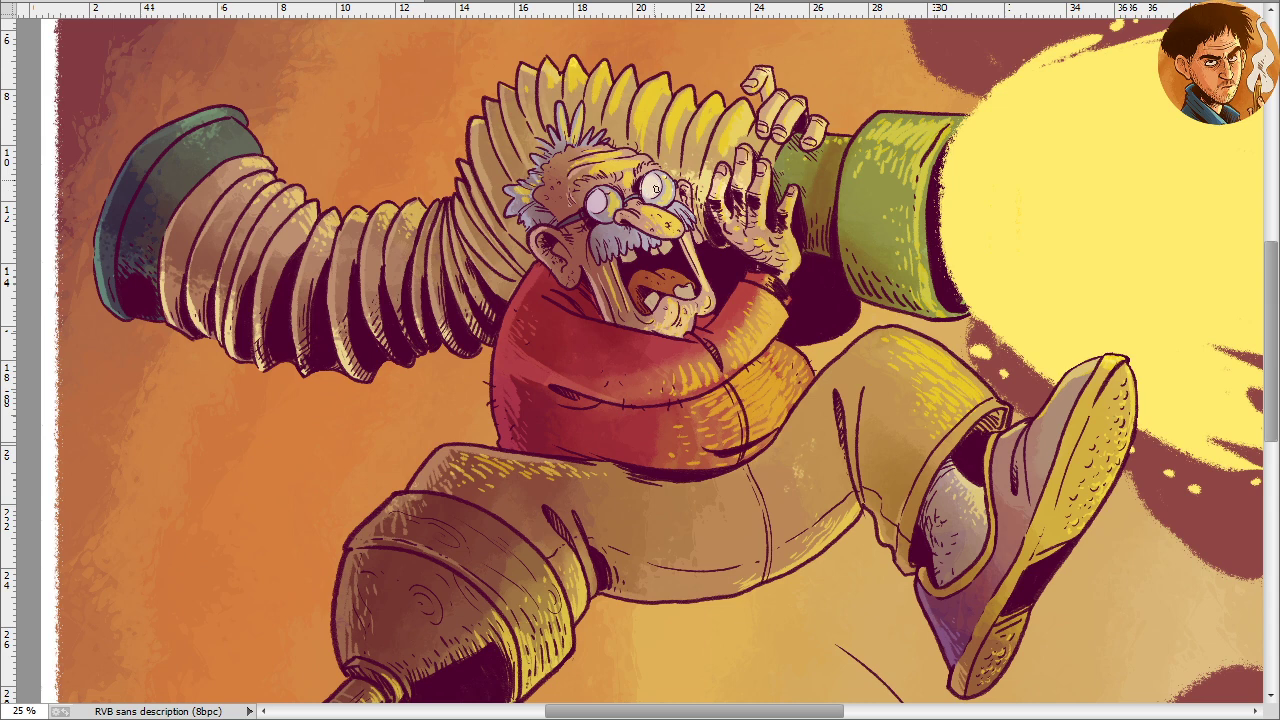
click(596, 203)
key(ctrl+minus)
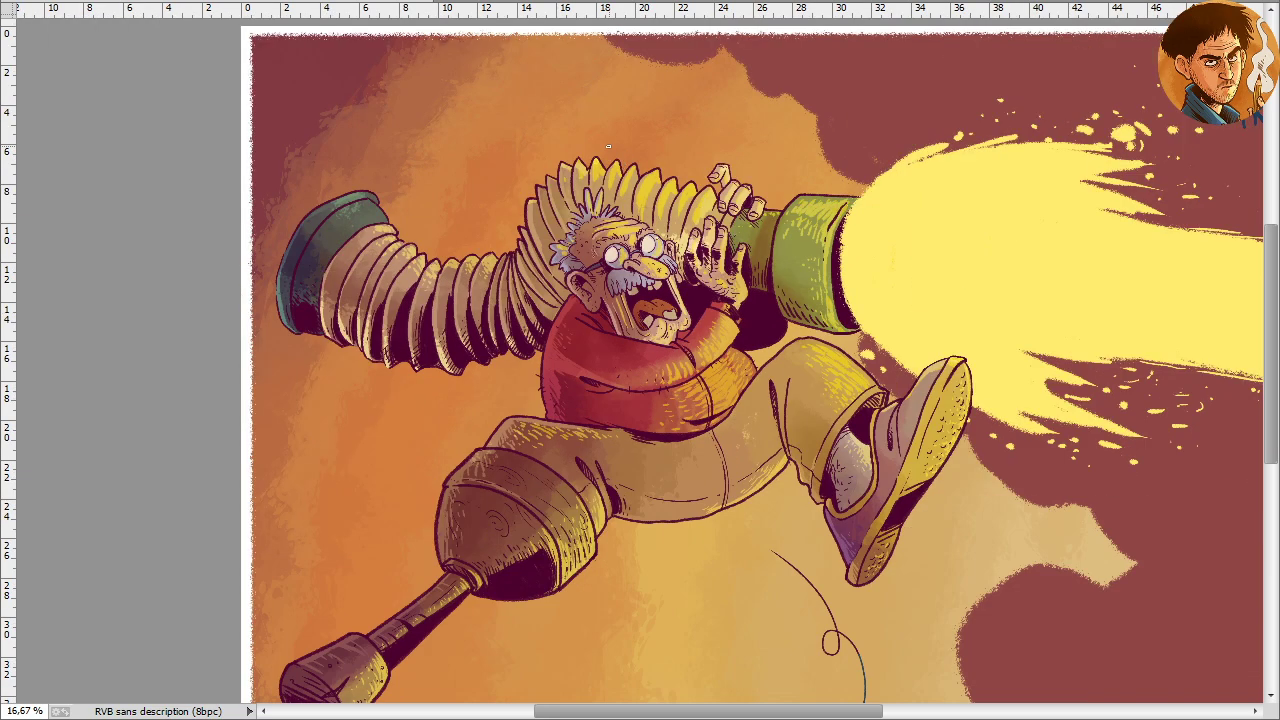
Set the foreground colour to muted blue #3b5f83
key(ctrl+minus)
key(ctrl+plus)
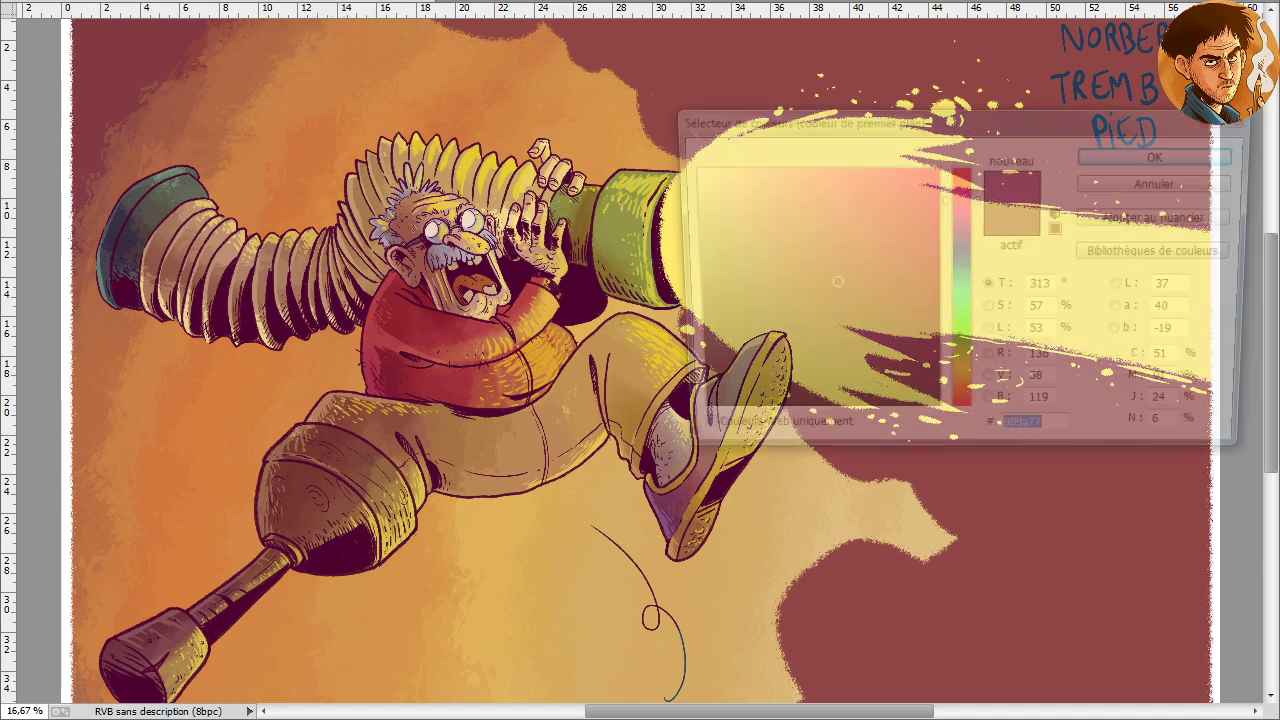
click(963, 280)
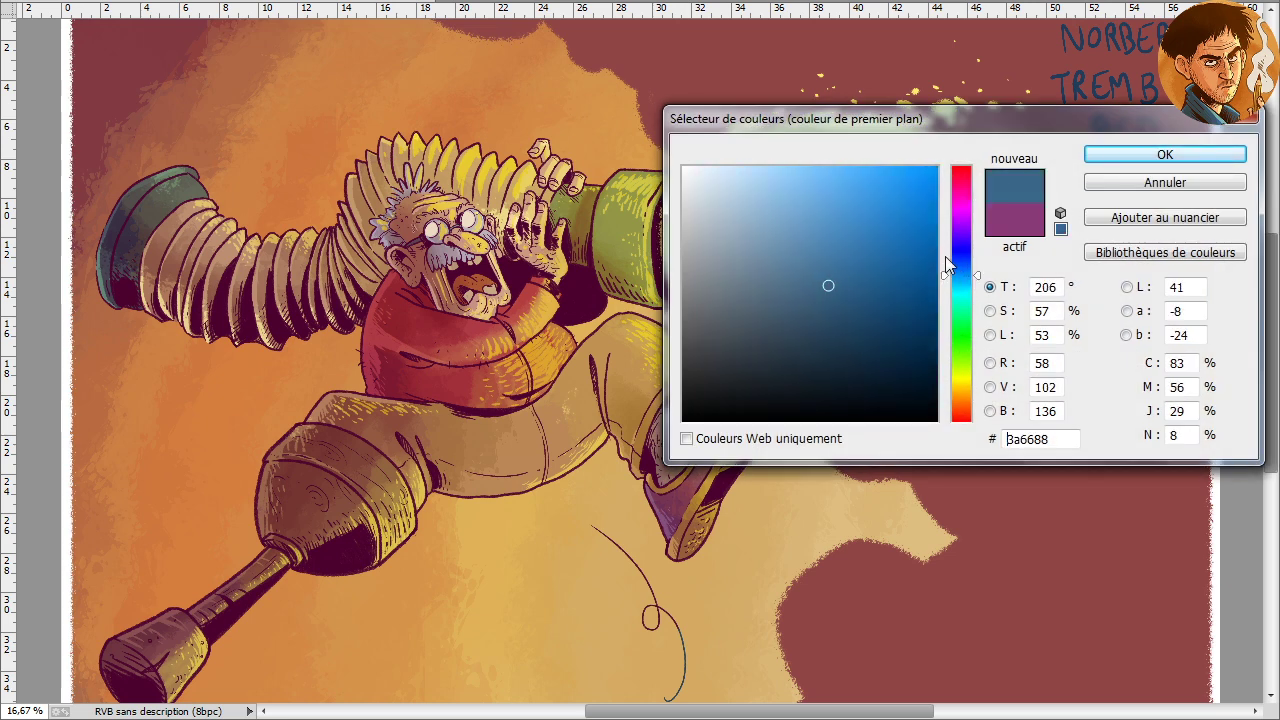
click(804, 266)
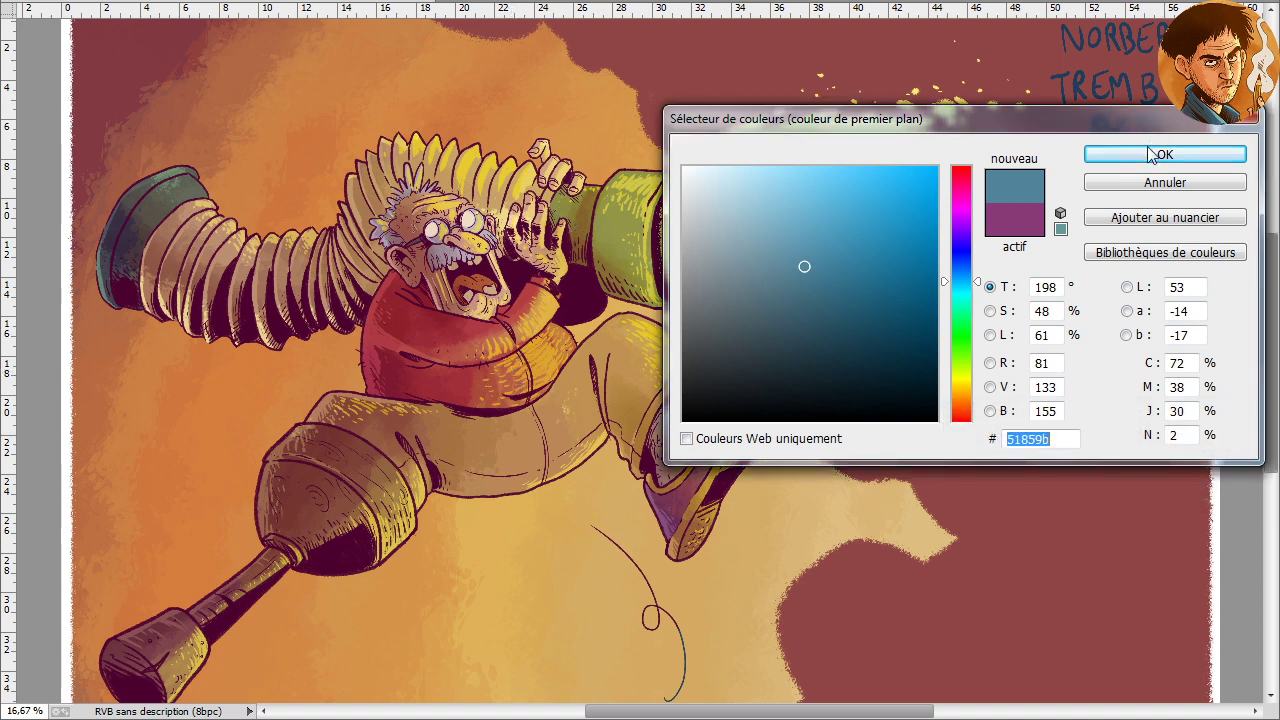
click(840, 290)
drag(840, 290, 831, 294)
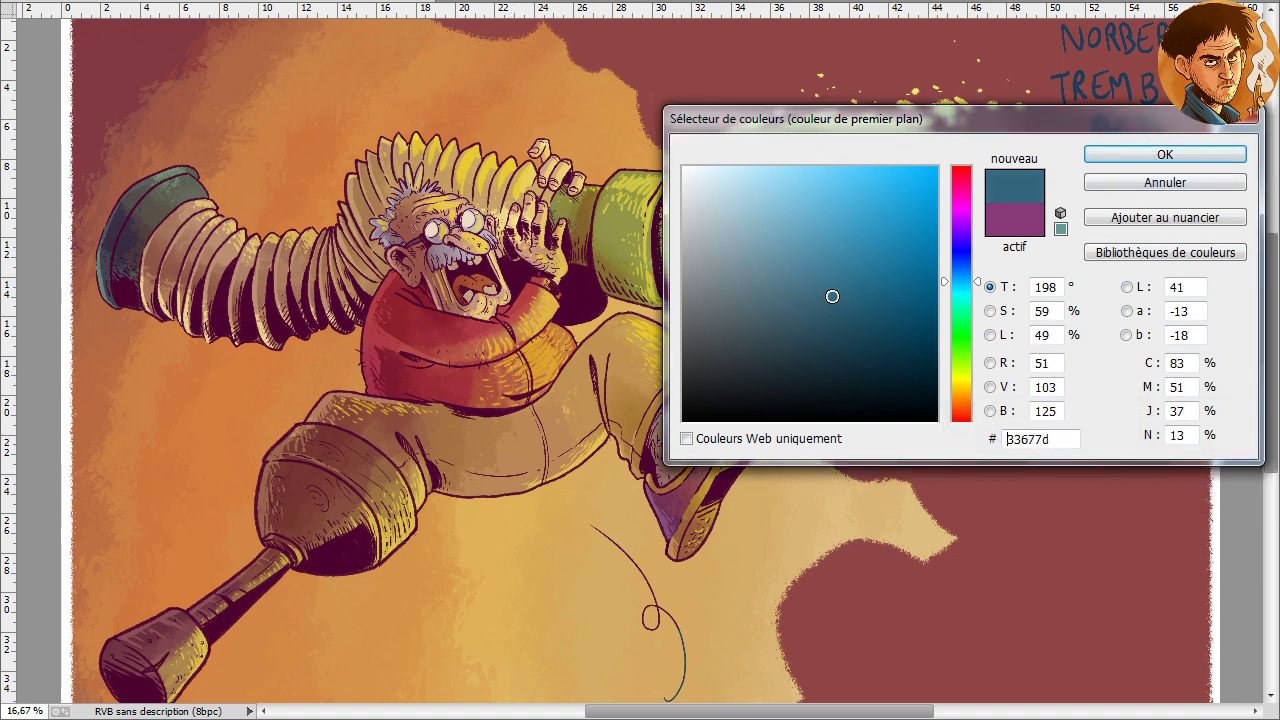
click(960, 275)
drag(960, 275, 960, 272)
drag(857, 274, 822, 290)
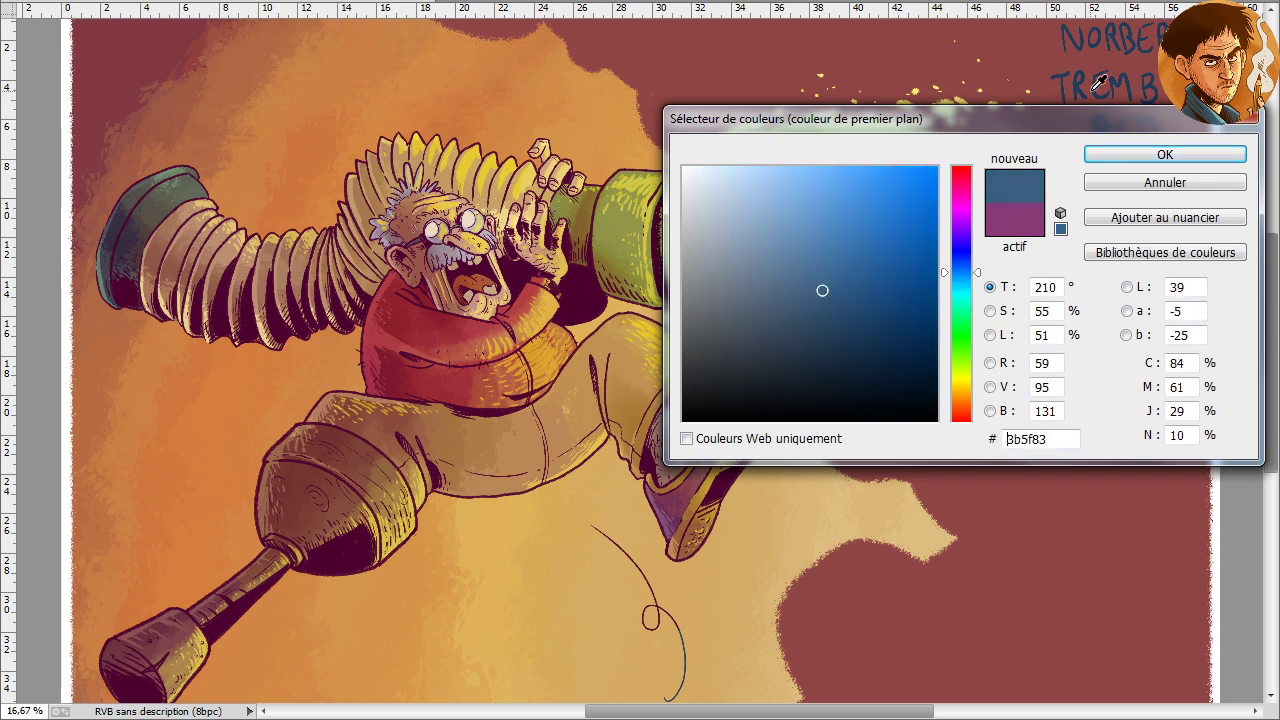
click(1109, 155)
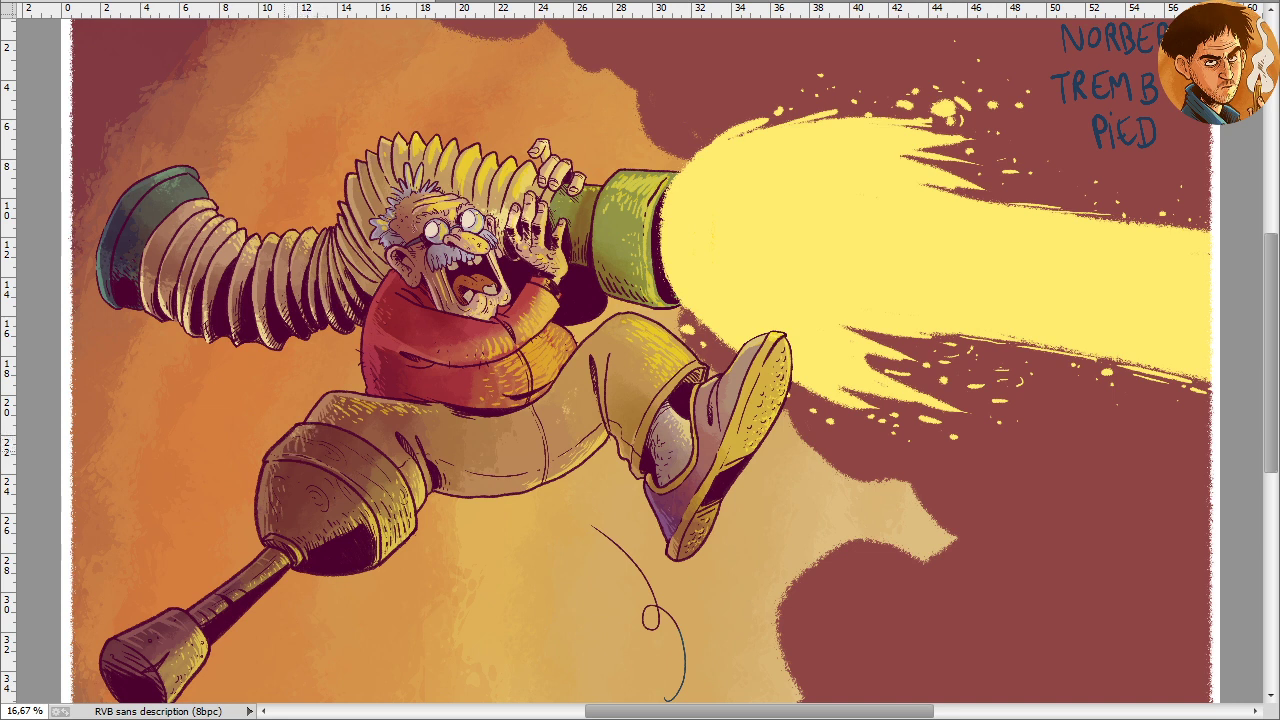
Enlarge the brush and paint blue over the shadow side of the wooden leg's cup and knee
key(bracketright)
key(bracketright)
key(bracketright)
mouse_move(345, 402)
mouse_down()
mouse_move(292, 448)
mouse_move(300, 460)
mouse_move(258, 525)
mouse_up()
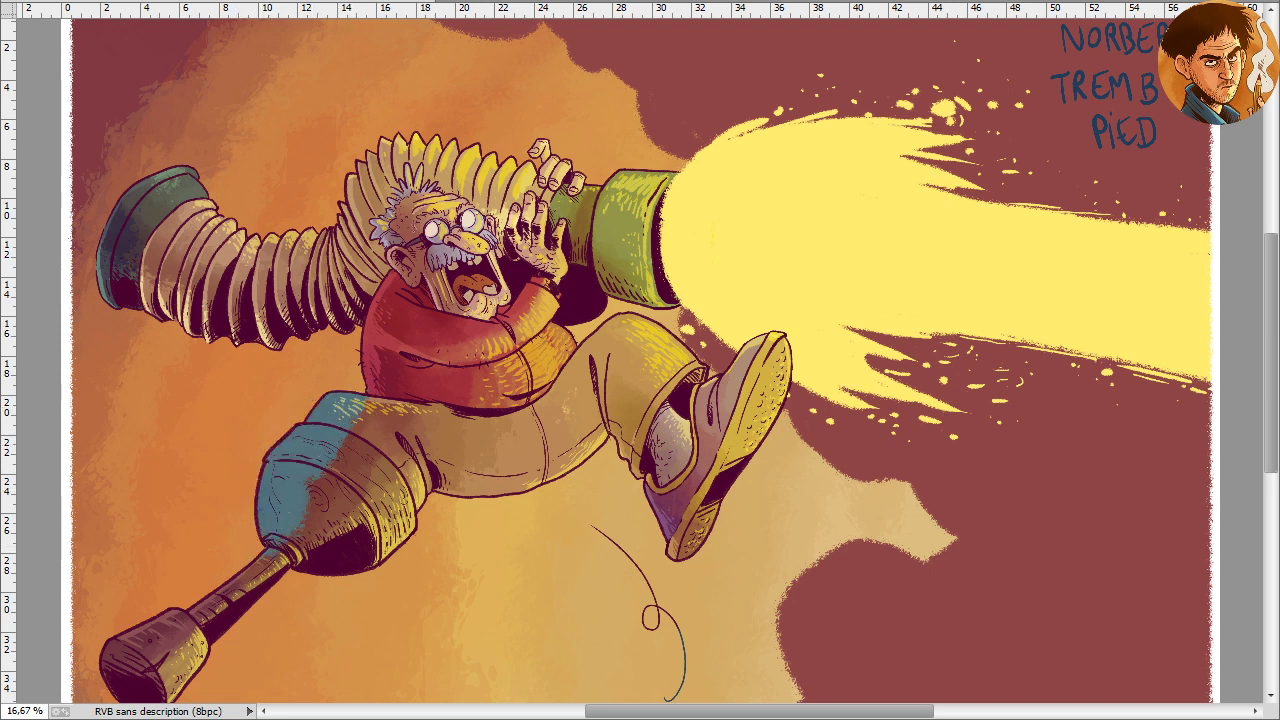
Compare the Multiply and Overlay blending modes for the blue shadow layer and set it to Multiply
key(shift+alt+m)
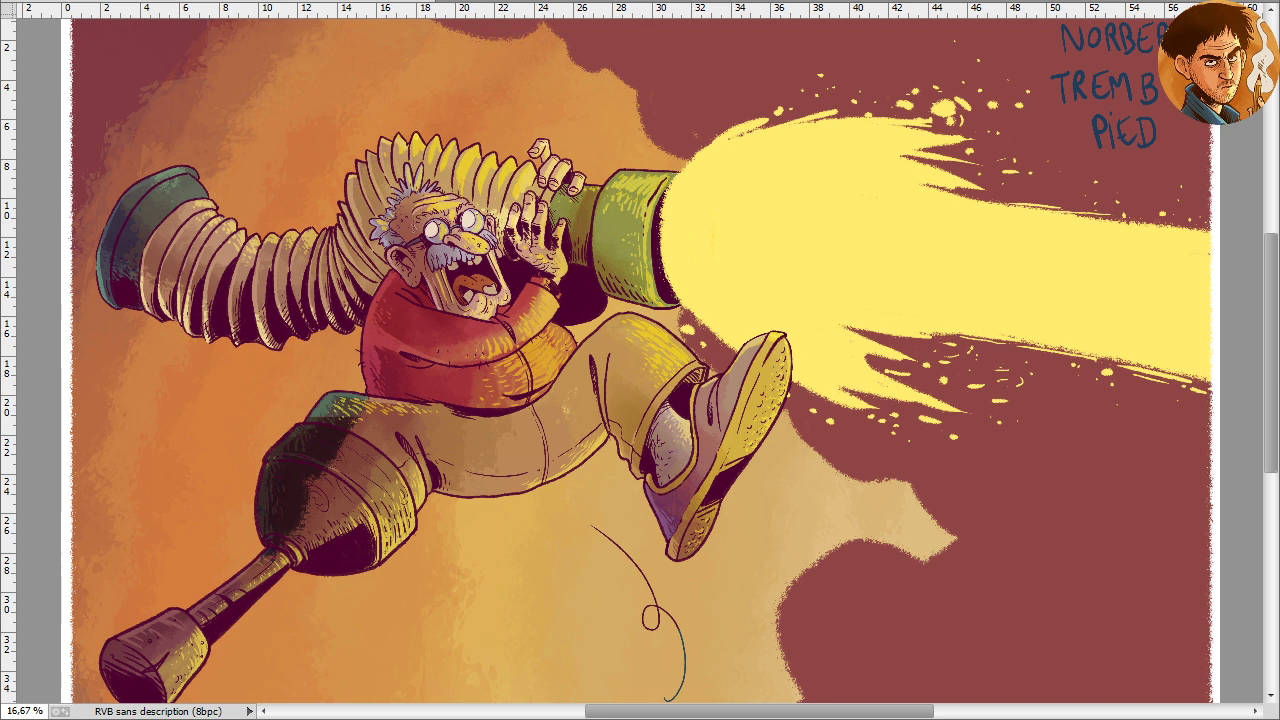
key(shift+alt+o)
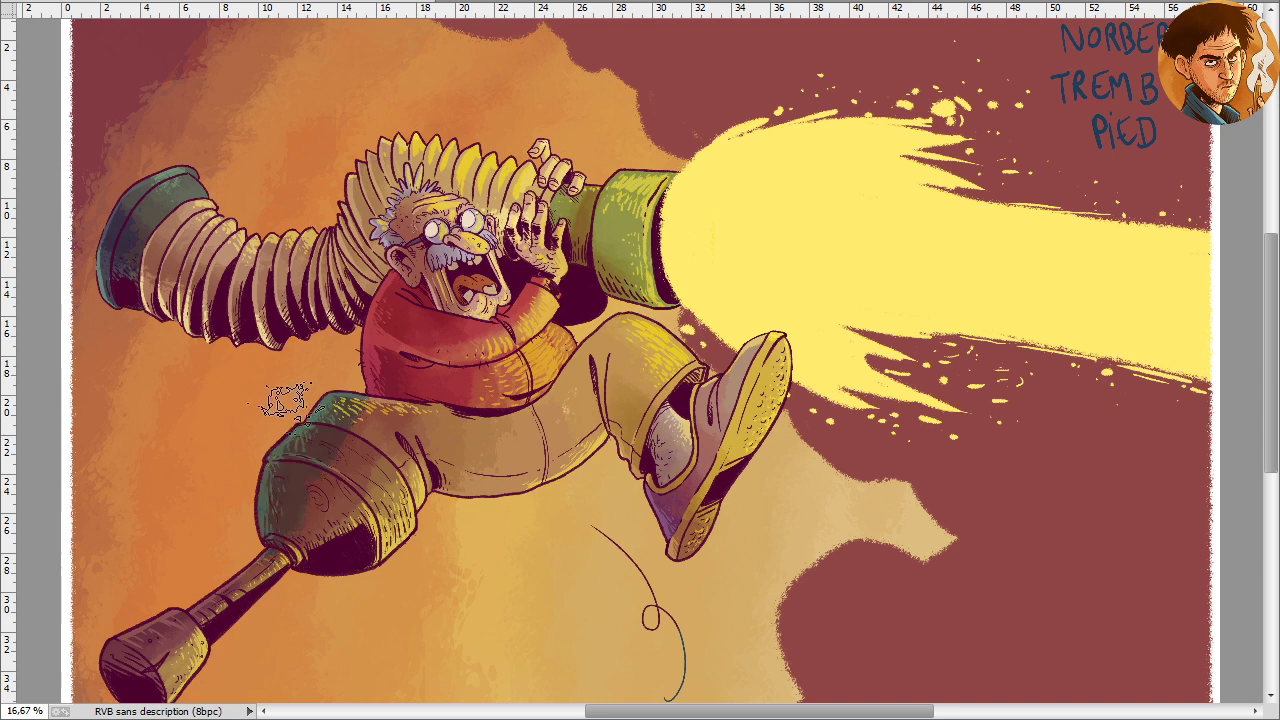
key(shift+alt+m)
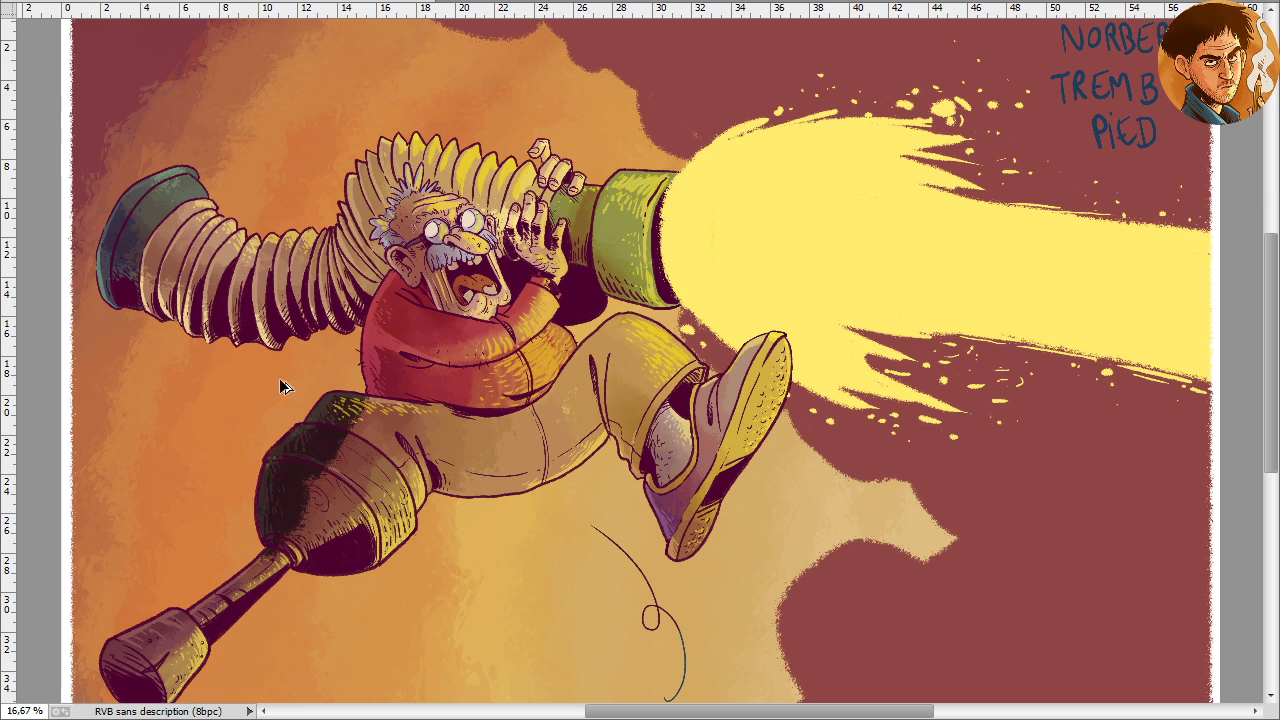
Remove the blue shading from the wooden leg and change the foreground colour to a deeper, more violet blue
key(shift+alt+c)
key(shift+alt+y)
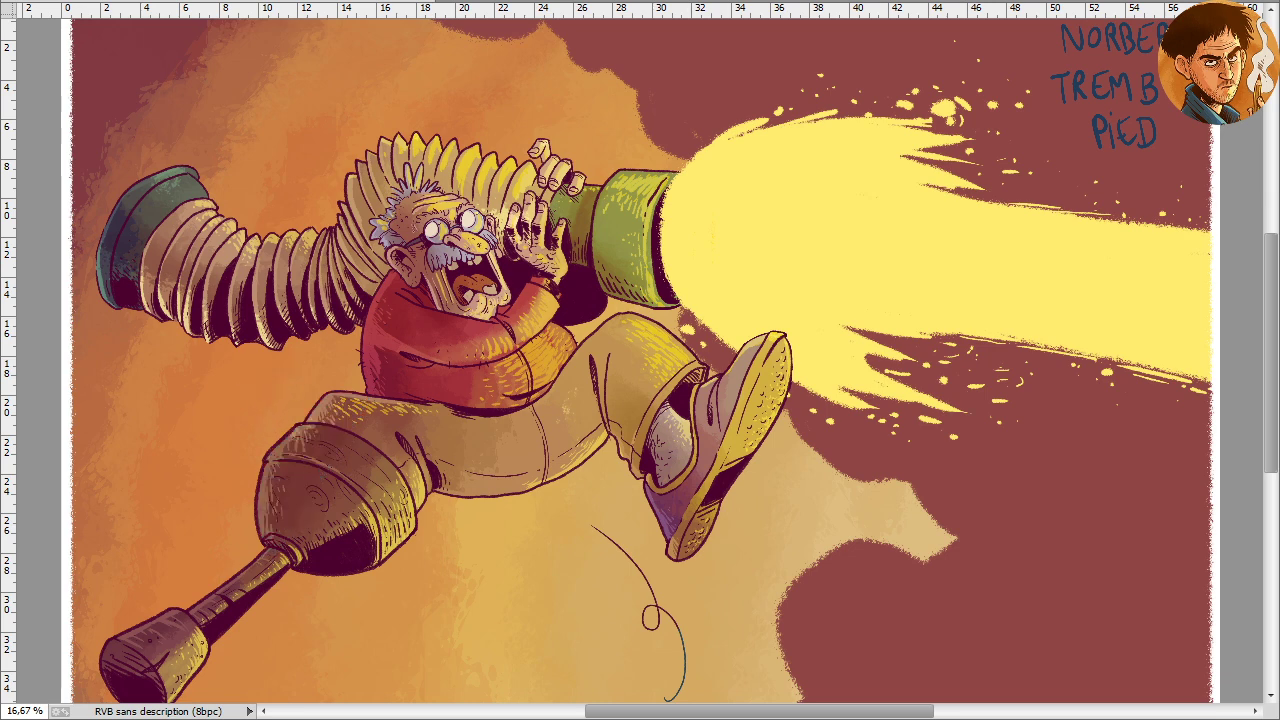
key(shift+alt+c)
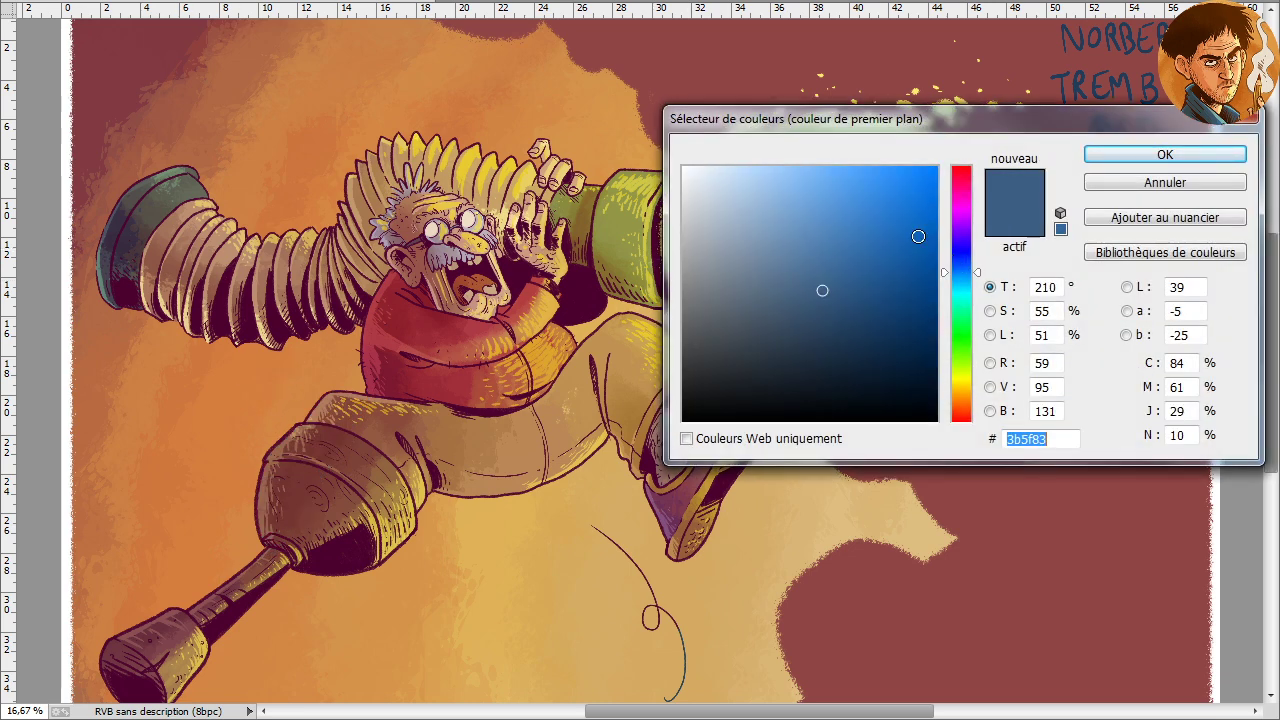
click(858, 289)
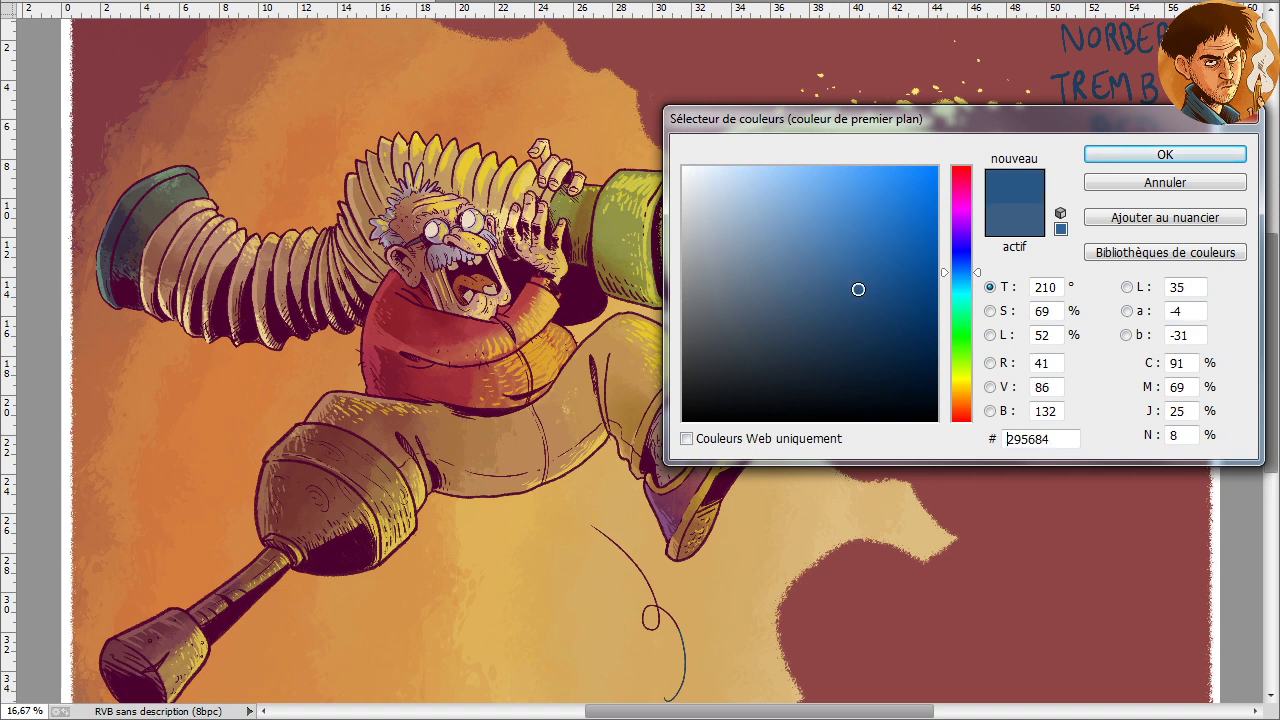
drag(958, 267, 960, 258)
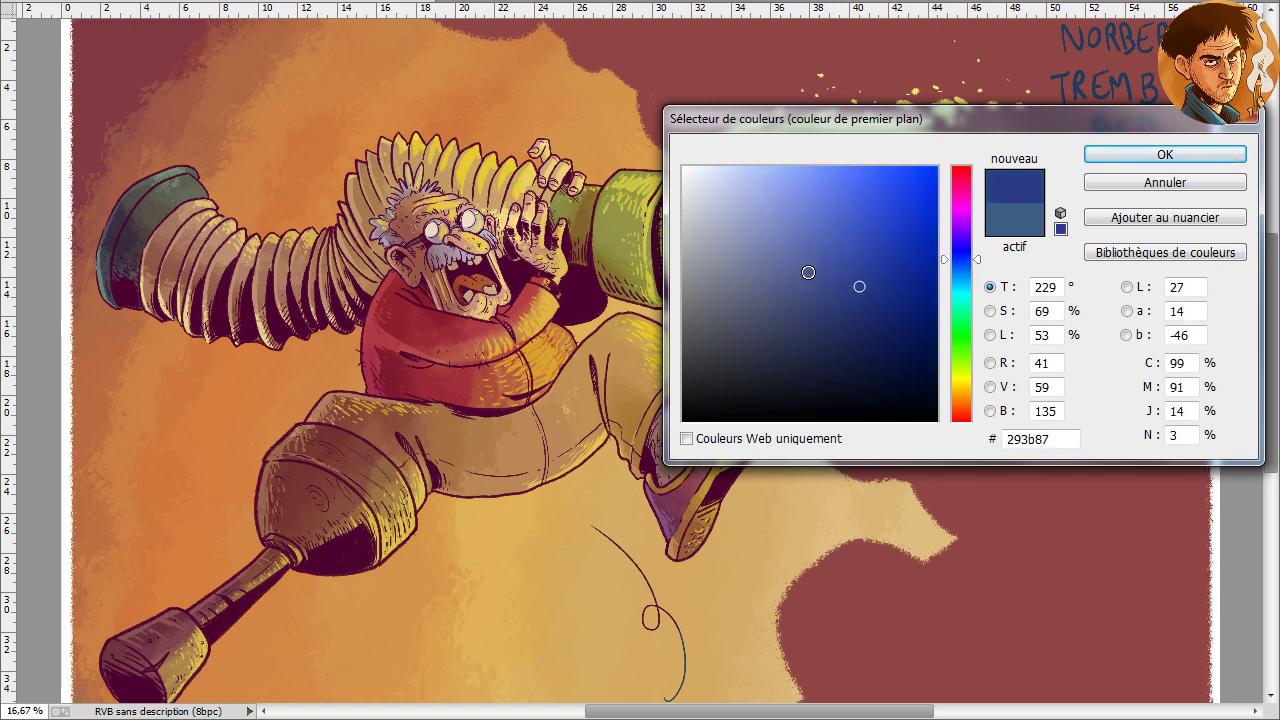
drag(808, 272, 824, 267)
click(1124, 158)
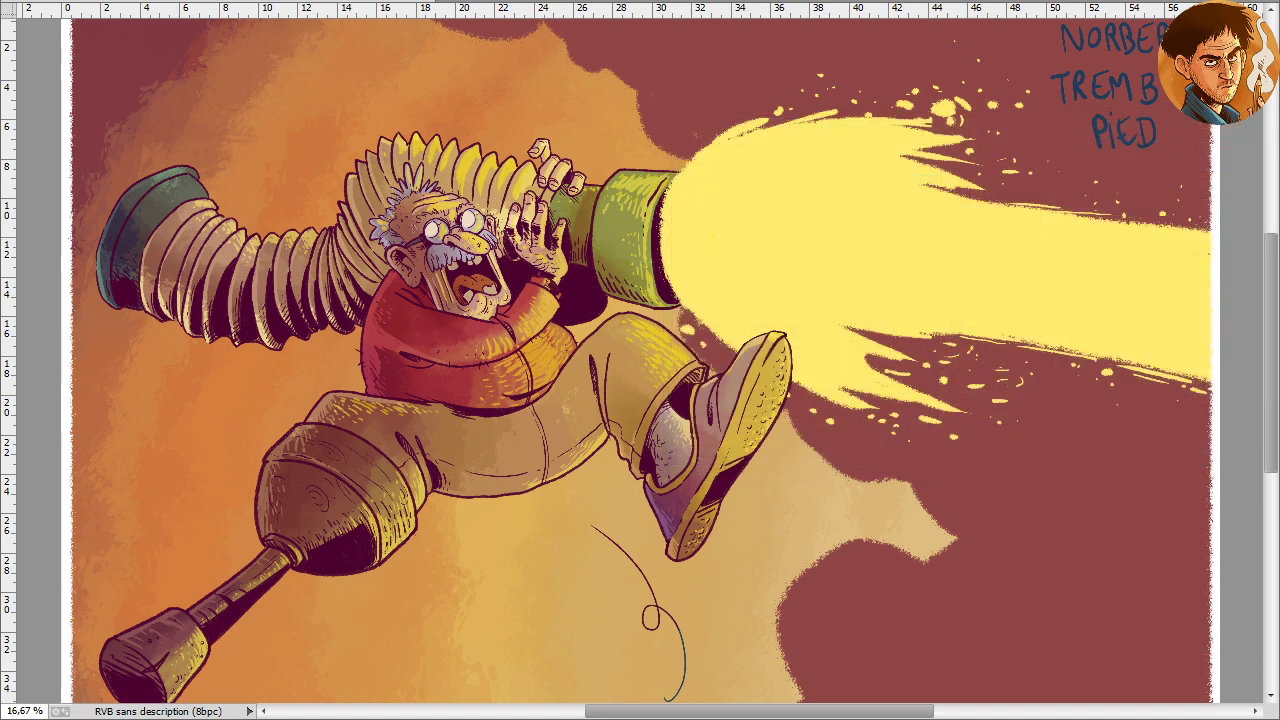
Try violet-blue shadows on the wooden leg and the back of the red sweater, comparing blending modes
mouse_move(330, 405)
mouse_down()
mouse_move(337, 423)
mouse_move(277, 457)
mouse_move(270, 520)
mouse_up()
mouse_move(402, 282)
mouse_down()
mouse_move(380, 376)
mouse_move(397, 386)
mouse_move(400, 286)
mouse_move(380, 340)
mouse_move(405, 380)
mouse_up()
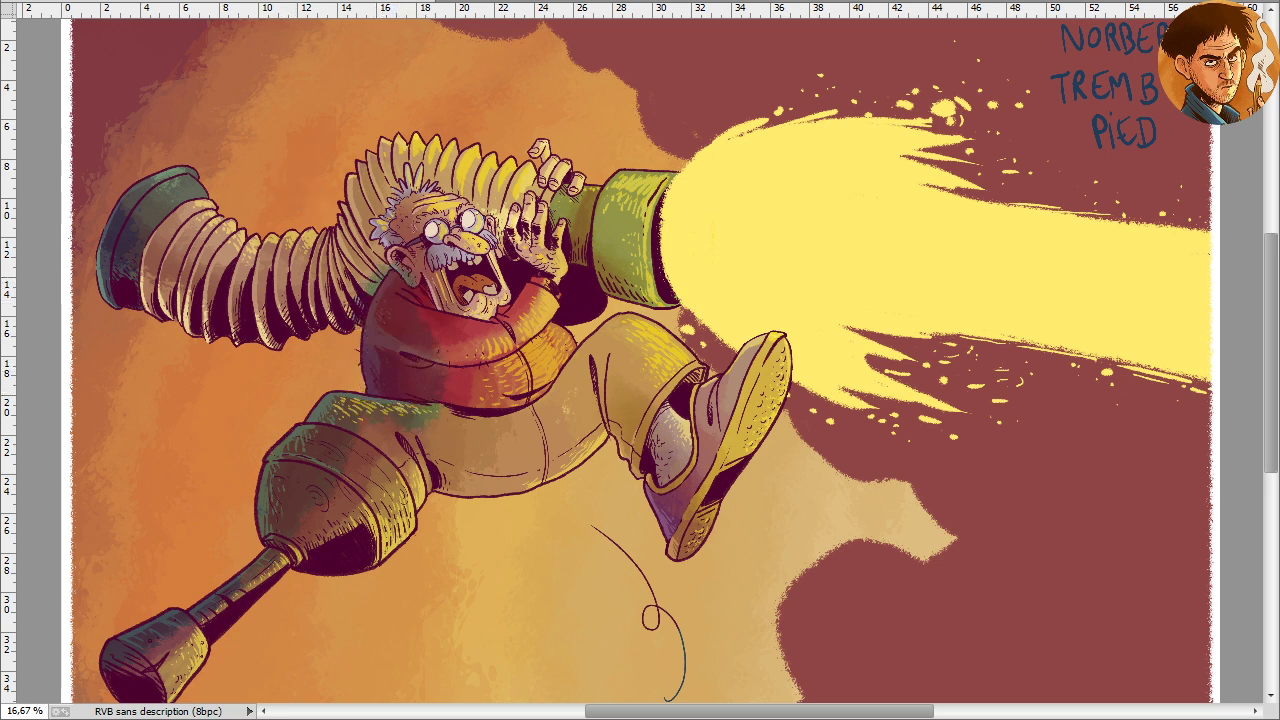
key(ctrl+z)
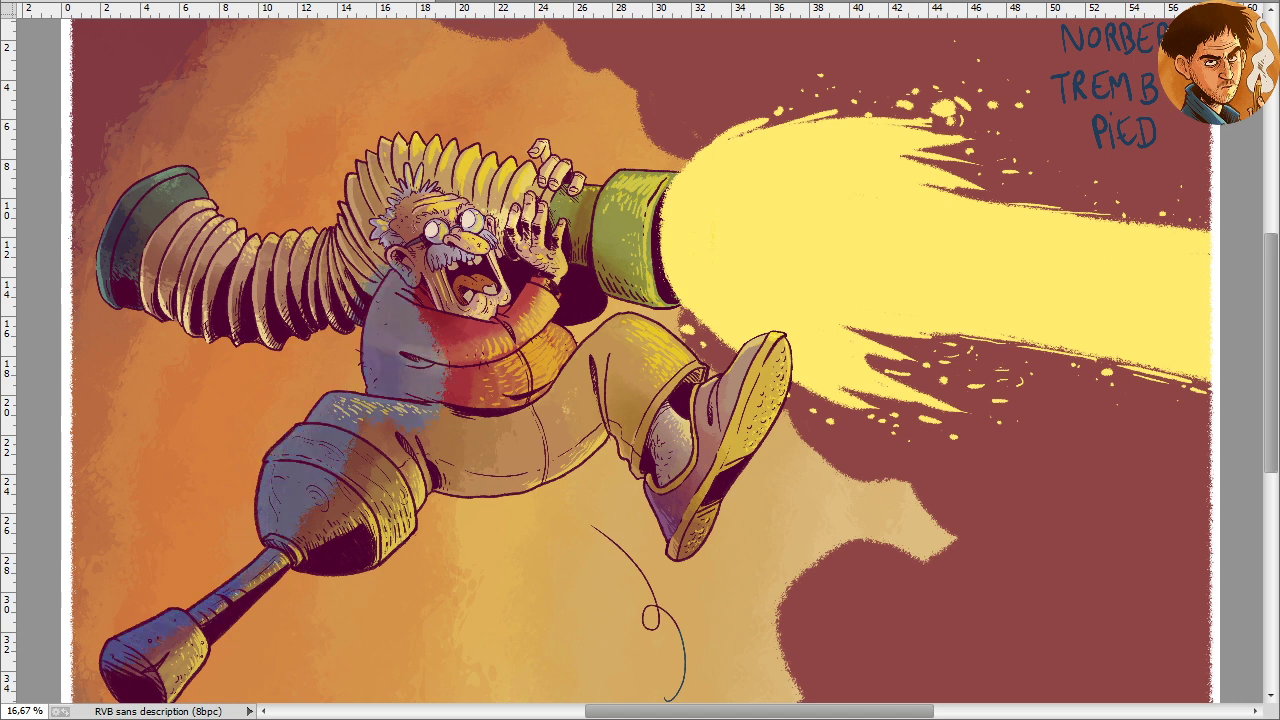
key(ctrl+z)
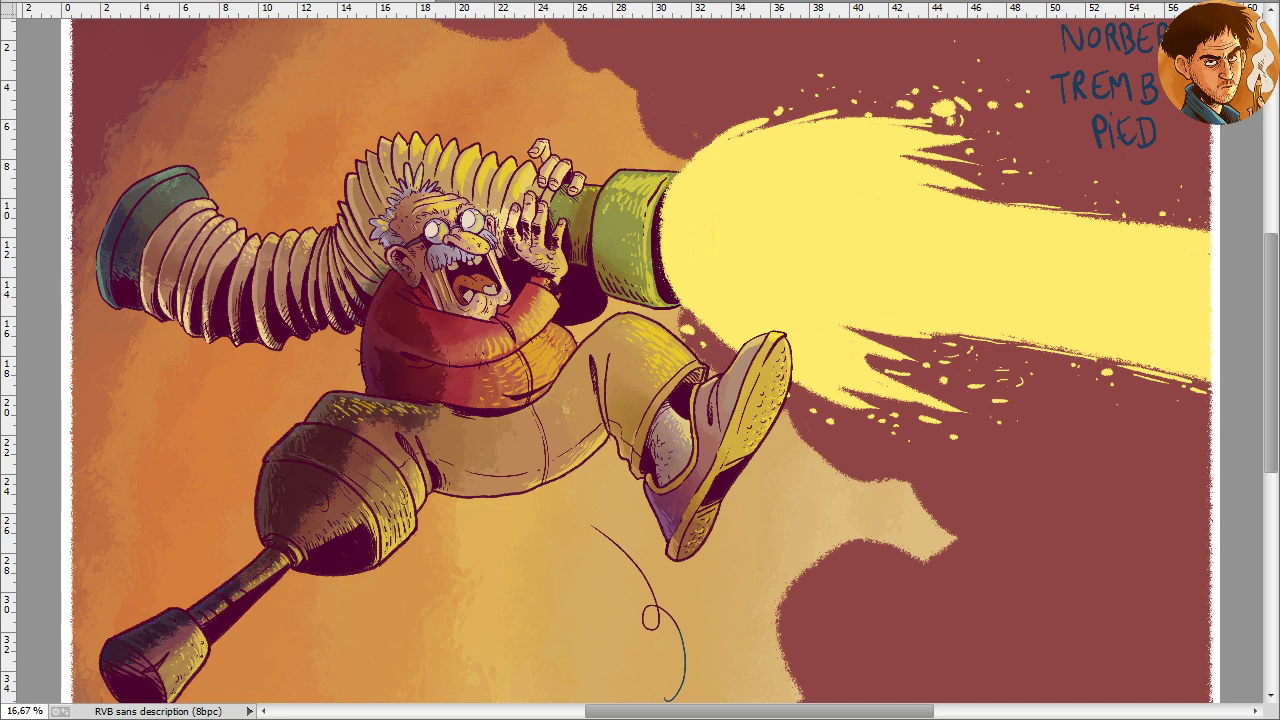
key(ctrl+z)
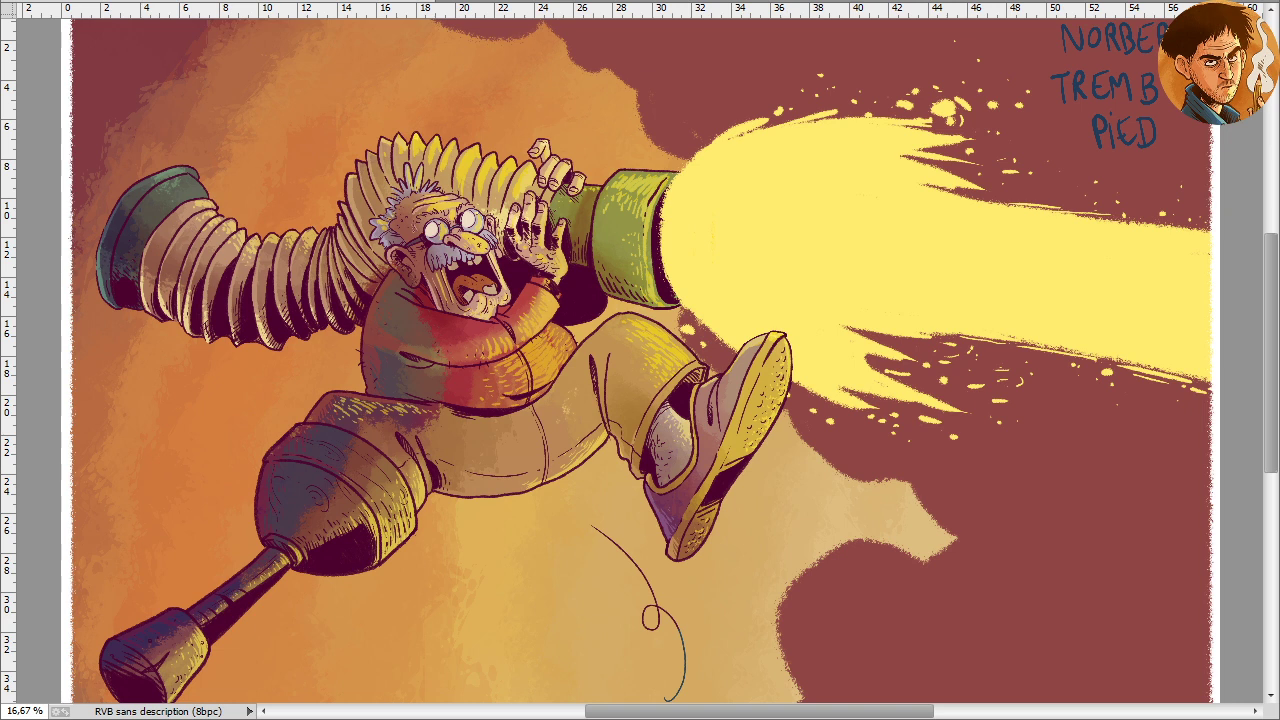
key(ctrl+z)
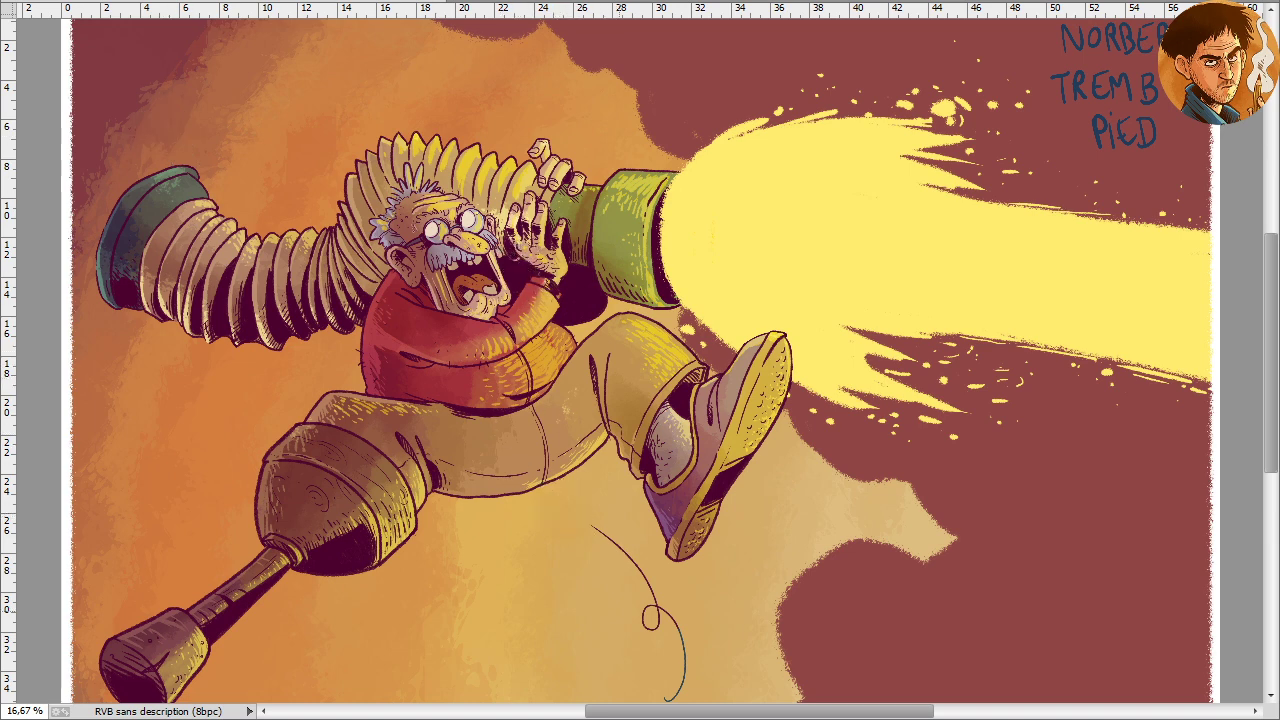
Recolour the lower end of the curly trail line in dark purple and save the document
drag(574, 573, 543, 437)
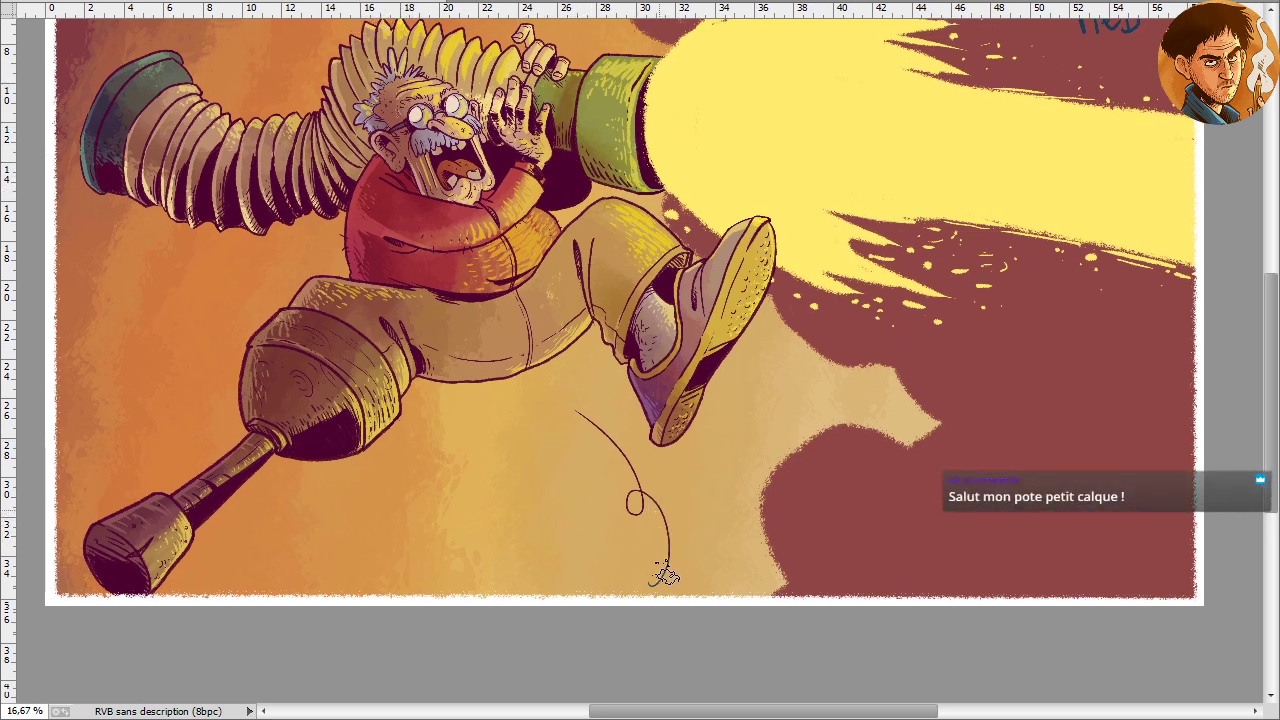
drag(661, 568, 645, 586)
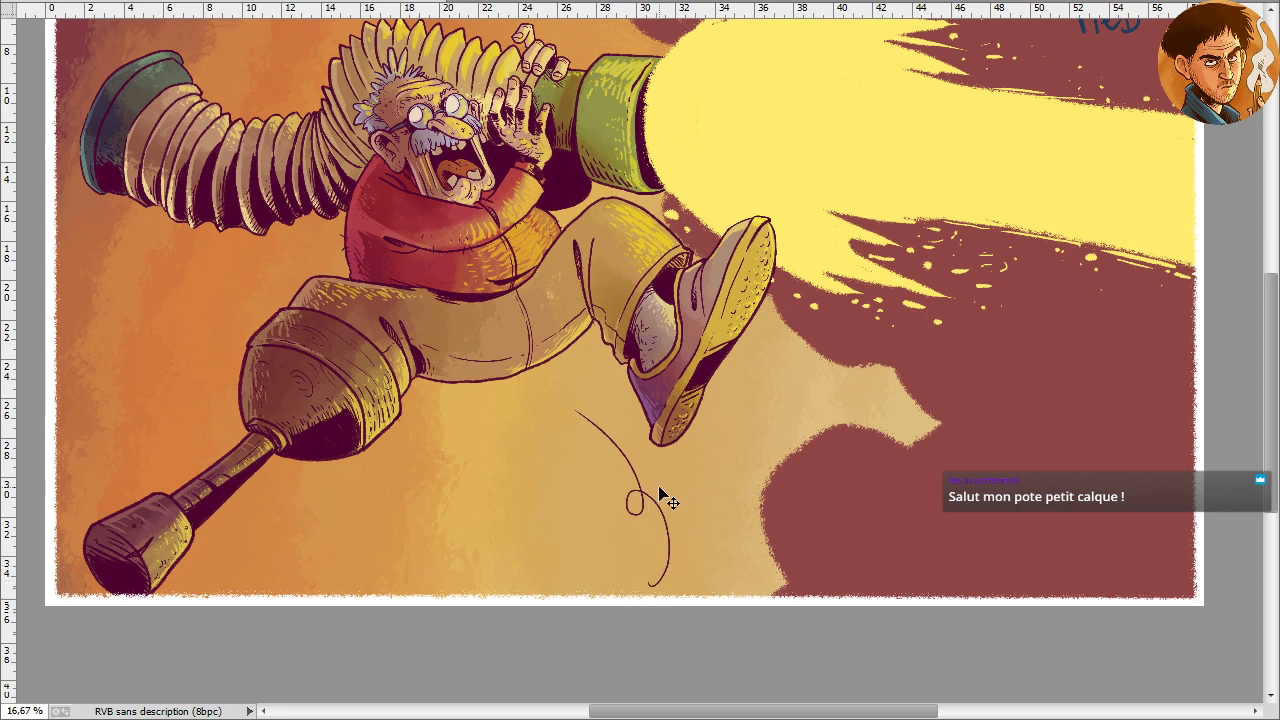
key(ctrl+s)
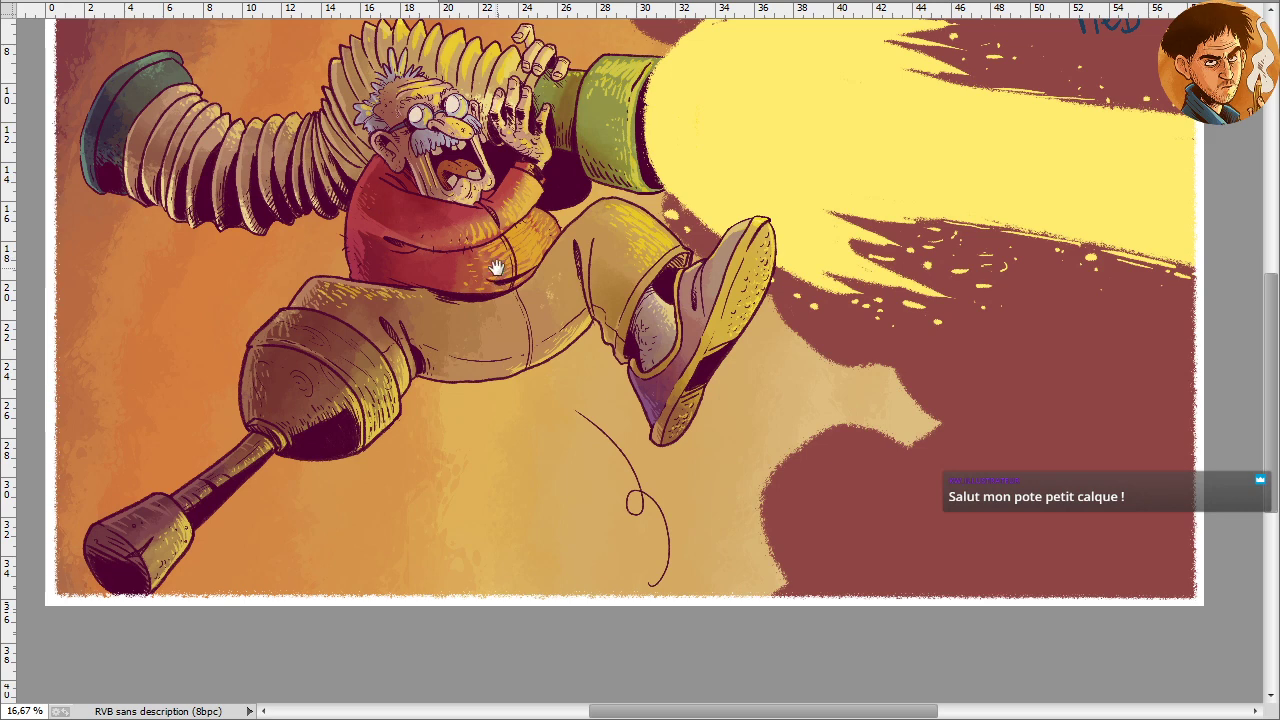
Sample the dark red cloud colour, shift it to burnt orange (RGB 190, 75, 24) as the foreground colour, and save the document
drag(496, 268, 343, 383)
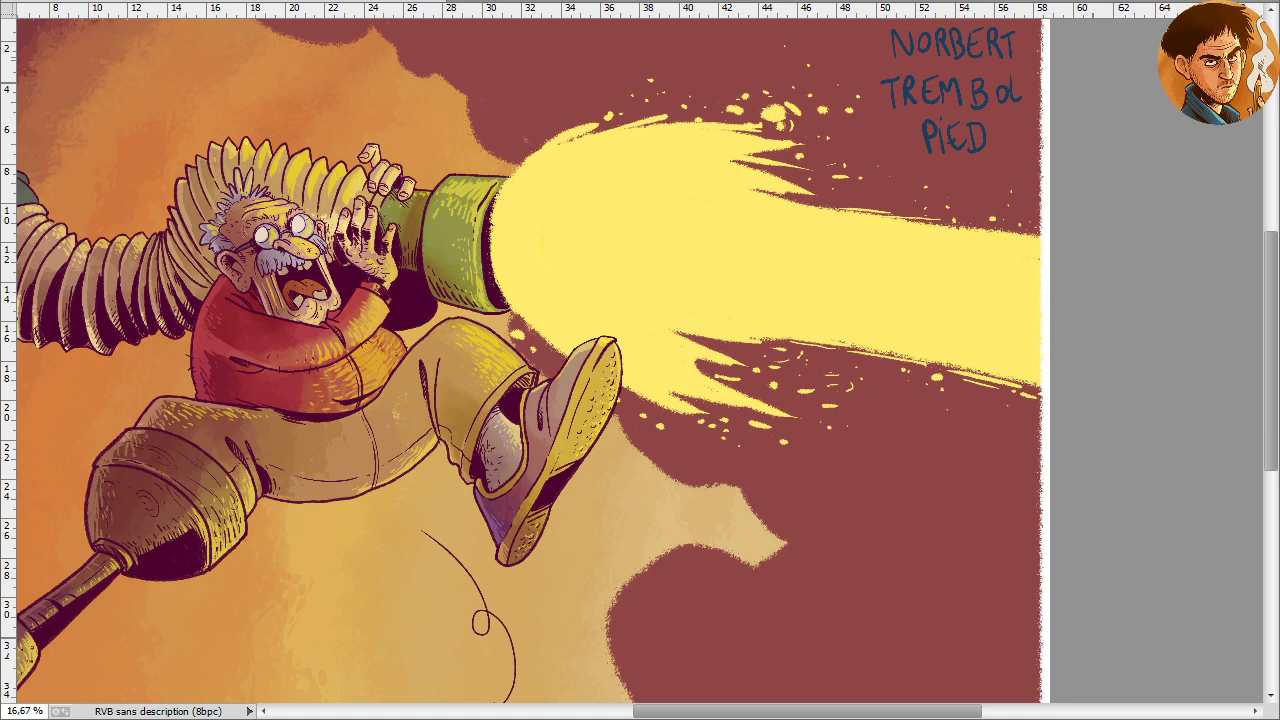
click(514, 86)
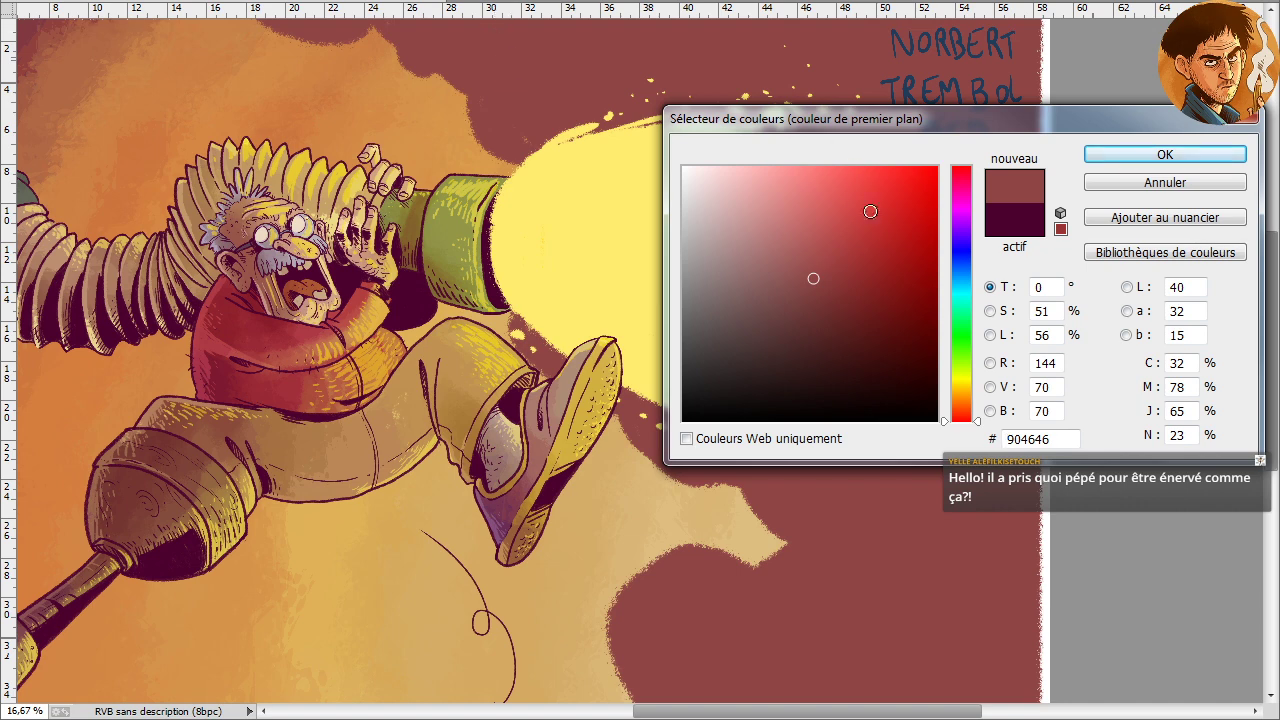
drag(966, 421, 966, 408)
click(894, 244)
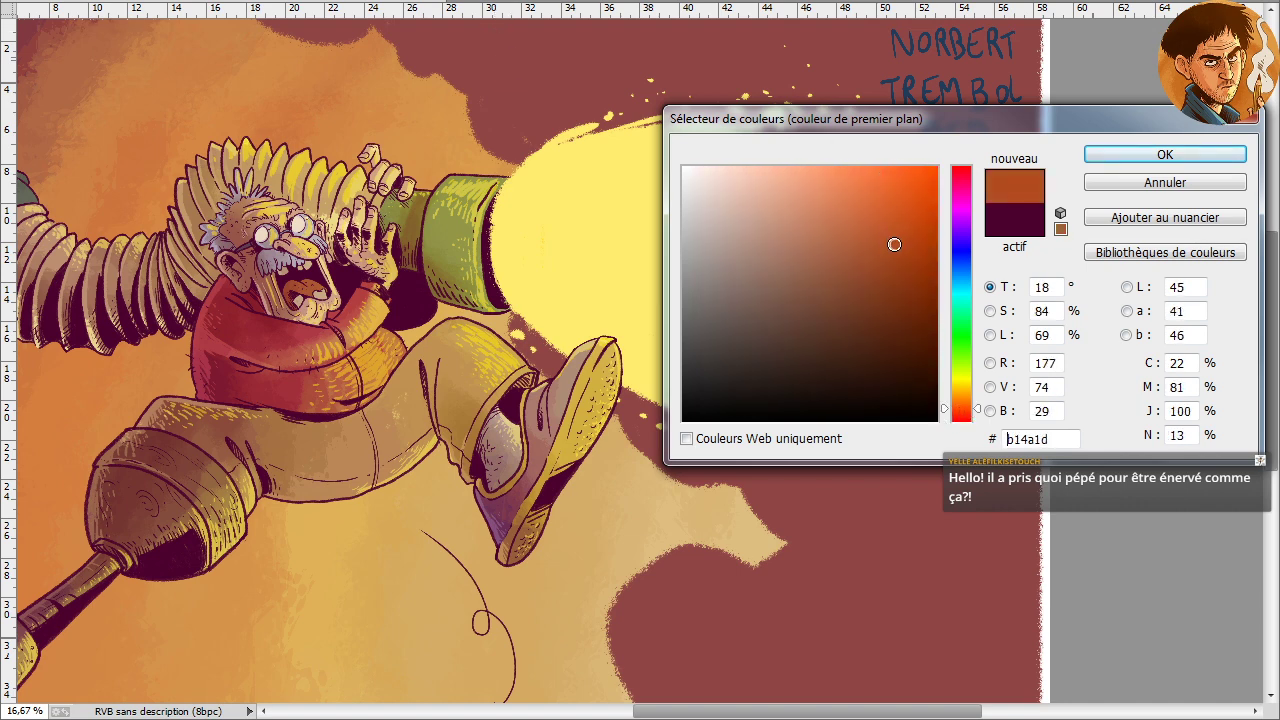
drag(894, 244, 906, 234)
click(1160, 155)
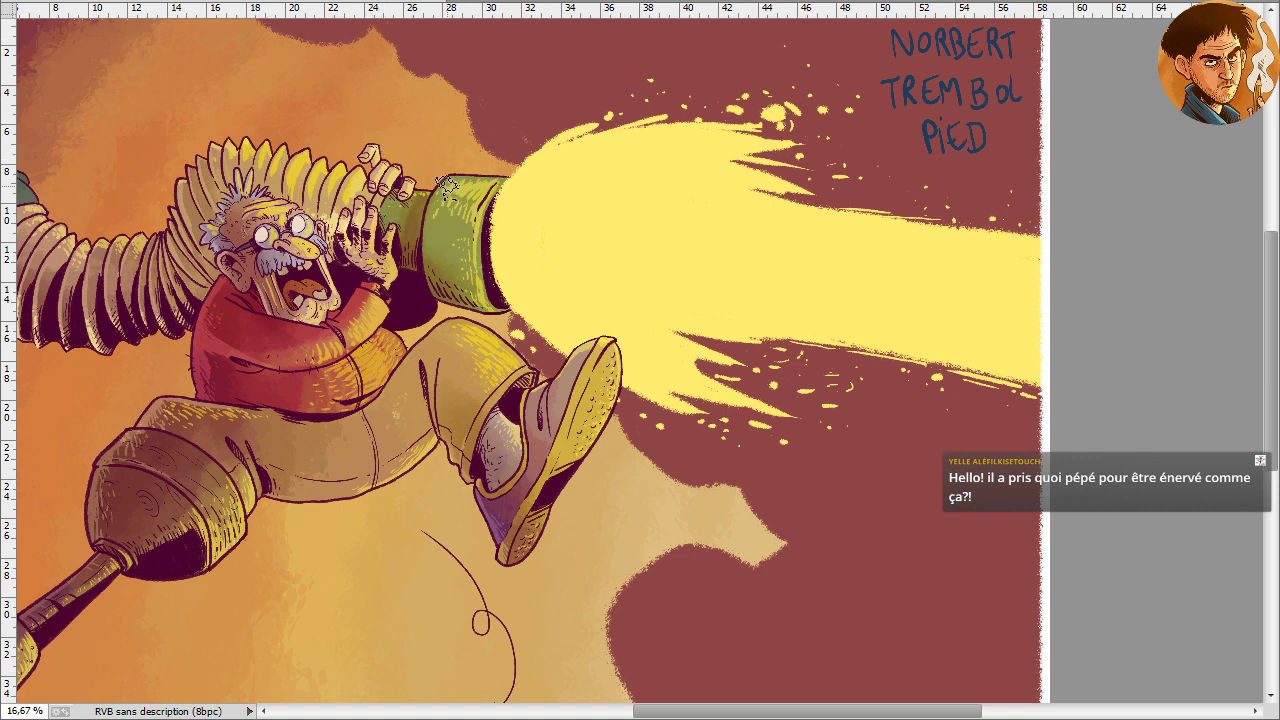
key(ctrl+s)
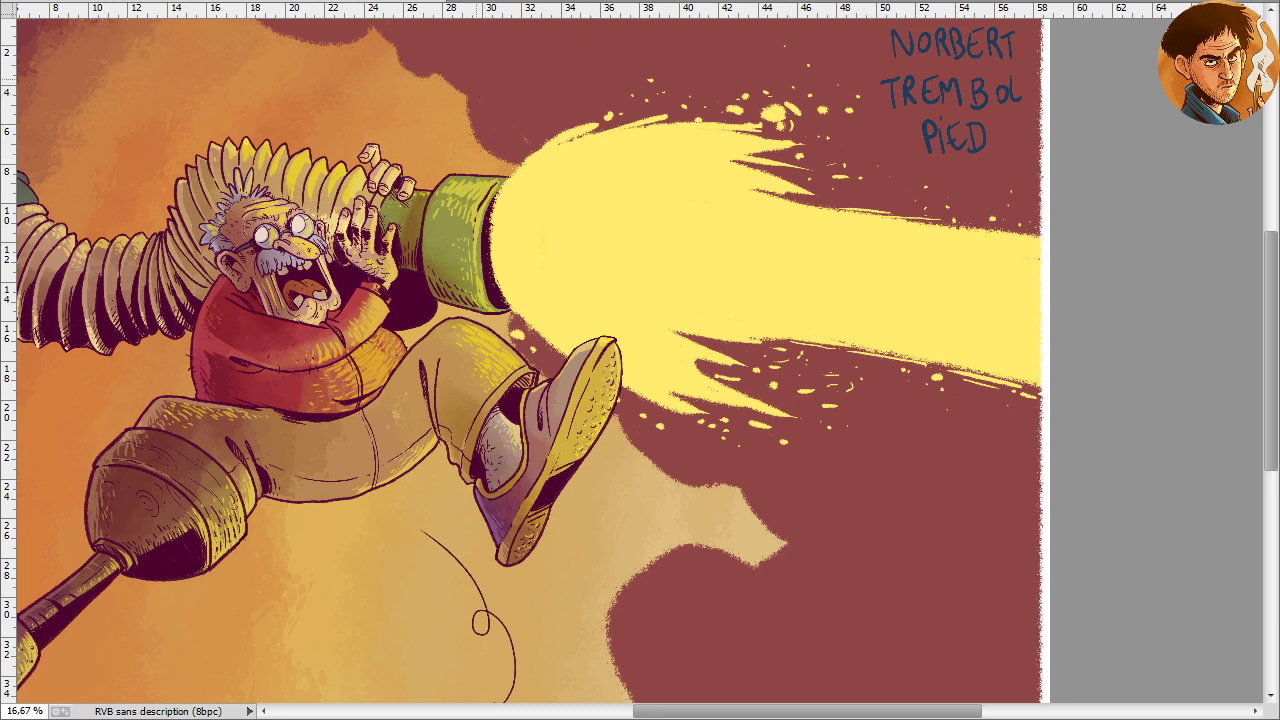
Paint burnt-orange contours and hatching along the undersides of the dark clouds above the bazooka blast
key(ctrl+minus)
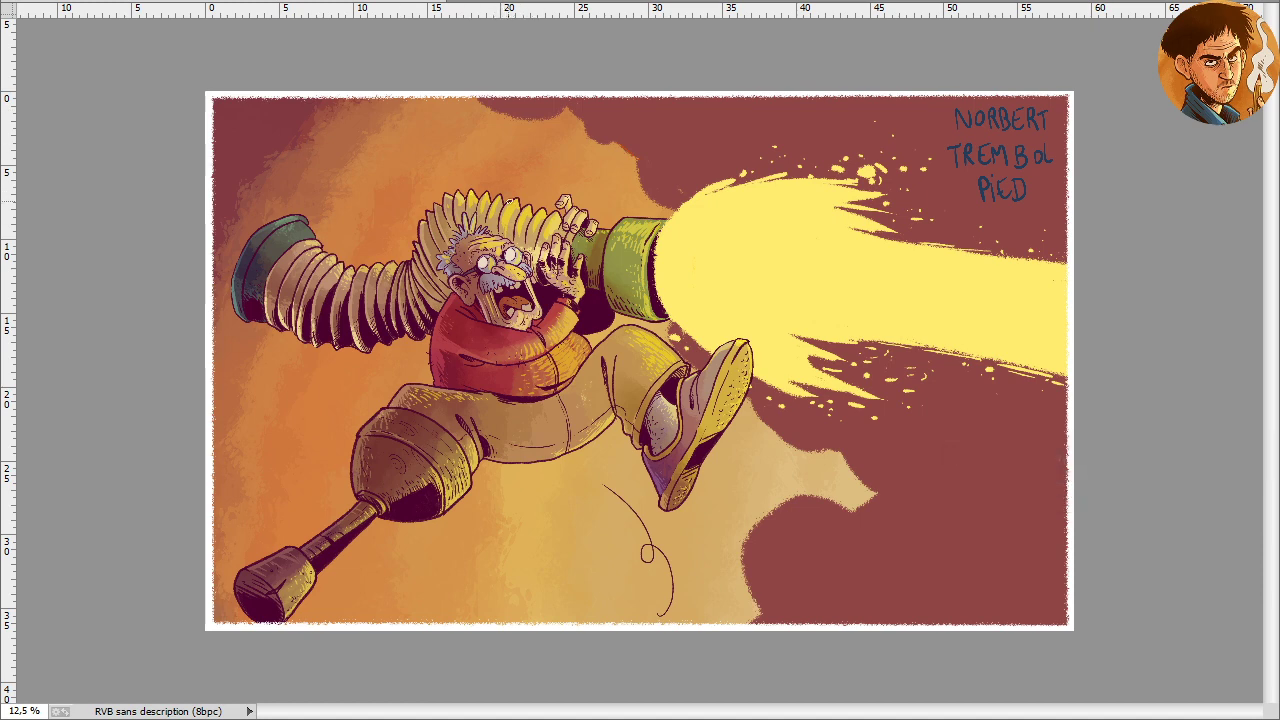
key(ctrl+plus)
scroll(573, 183, up, 2)
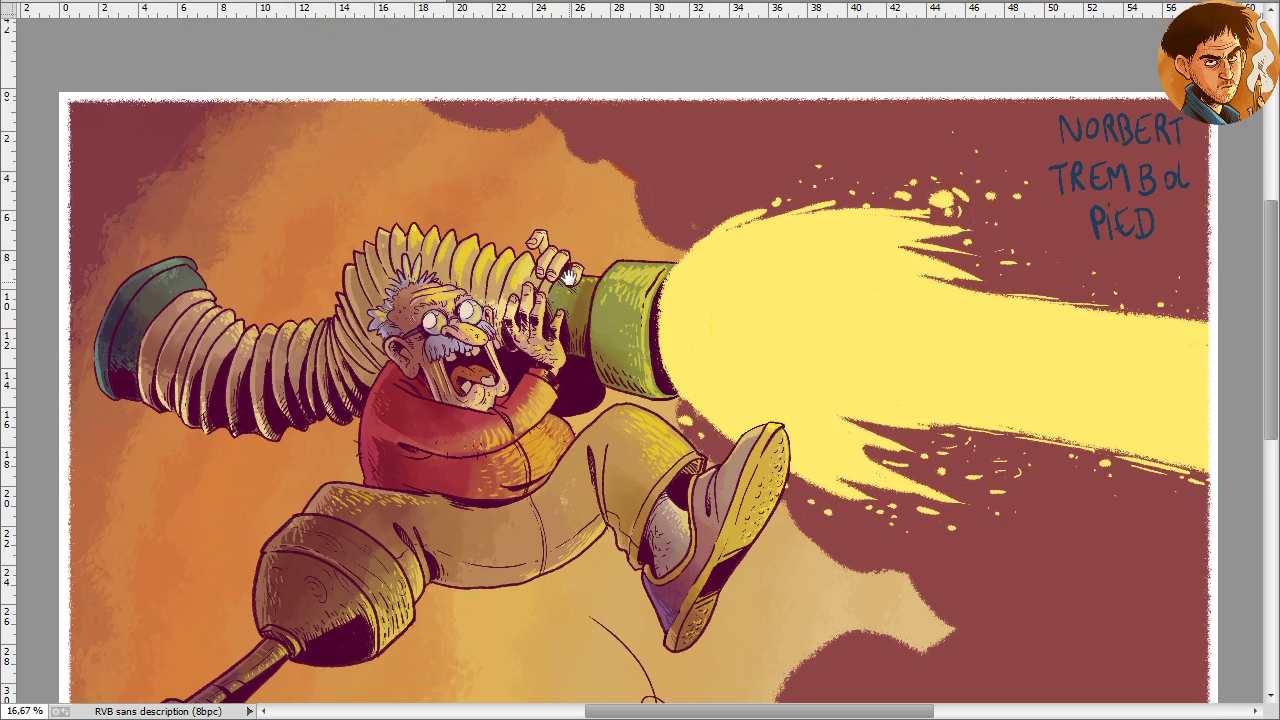
mouse_move(639, 171)
mouse_down()
mouse_move(626, 163)
mouse_move(677, 164)
mouse_up()
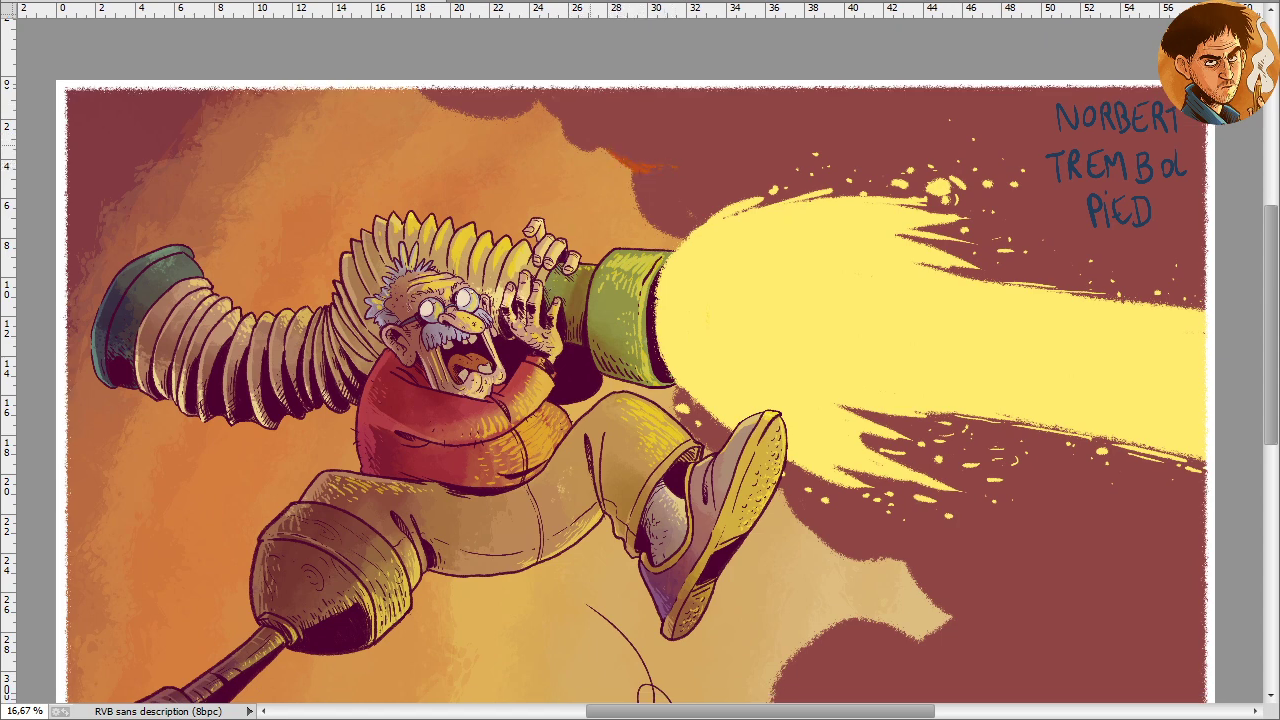
mouse_move(576, 148)
mouse_down()
mouse_move(670, 120)
mouse_move(758, 146)
mouse_move(832, 108)
mouse_move(919, 136)
mouse_up()
mouse_move(480, 120)
mouse_down()
mouse_move(452, 105)
mouse_move(500, 110)
mouse_up()
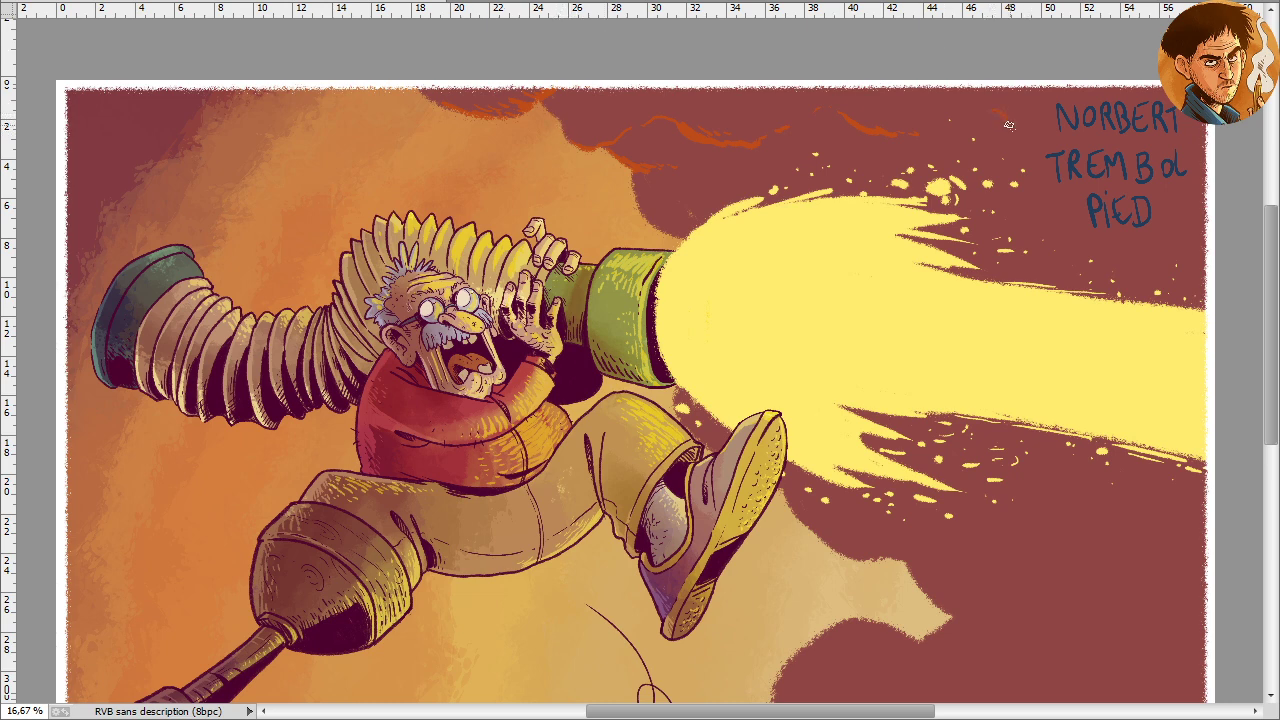
drag(1009, 125, 1048, 148)
mouse_move(1205, 228)
mouse_down()
mouse_move(1120, 252)
mouse_move(1072, 207)
mouse_up()
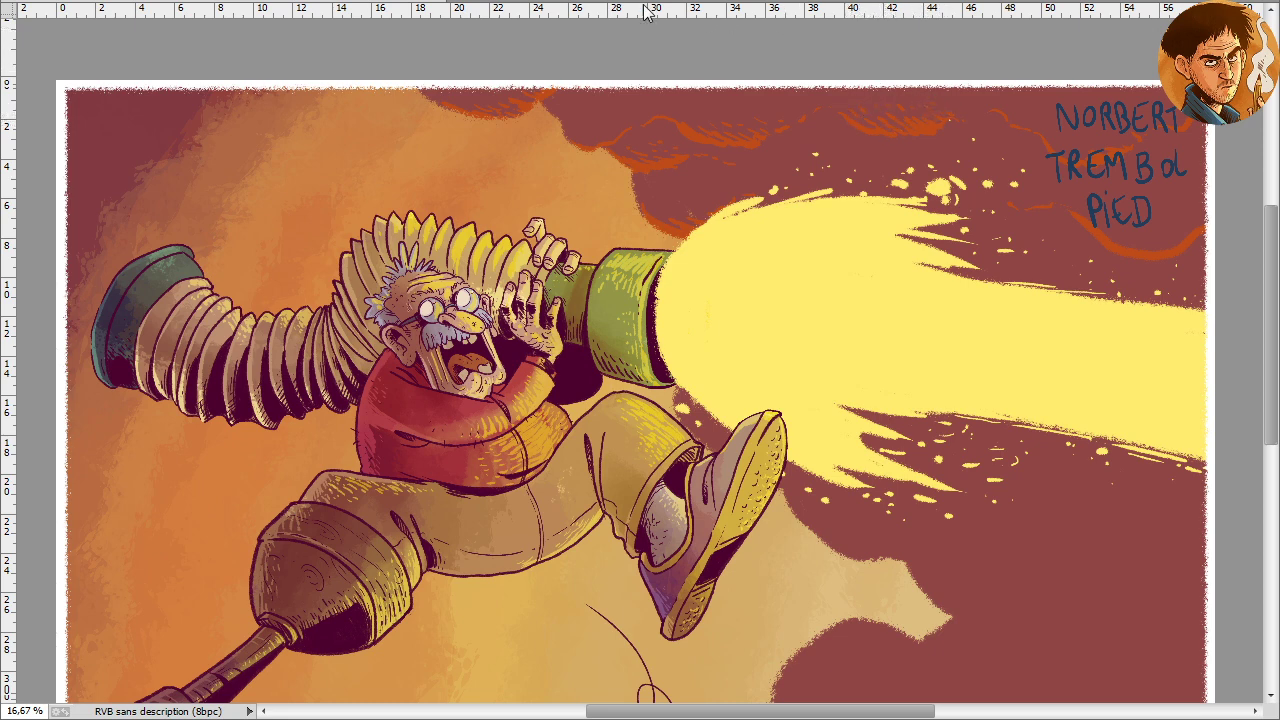
drag(932, 134, 862, 142)
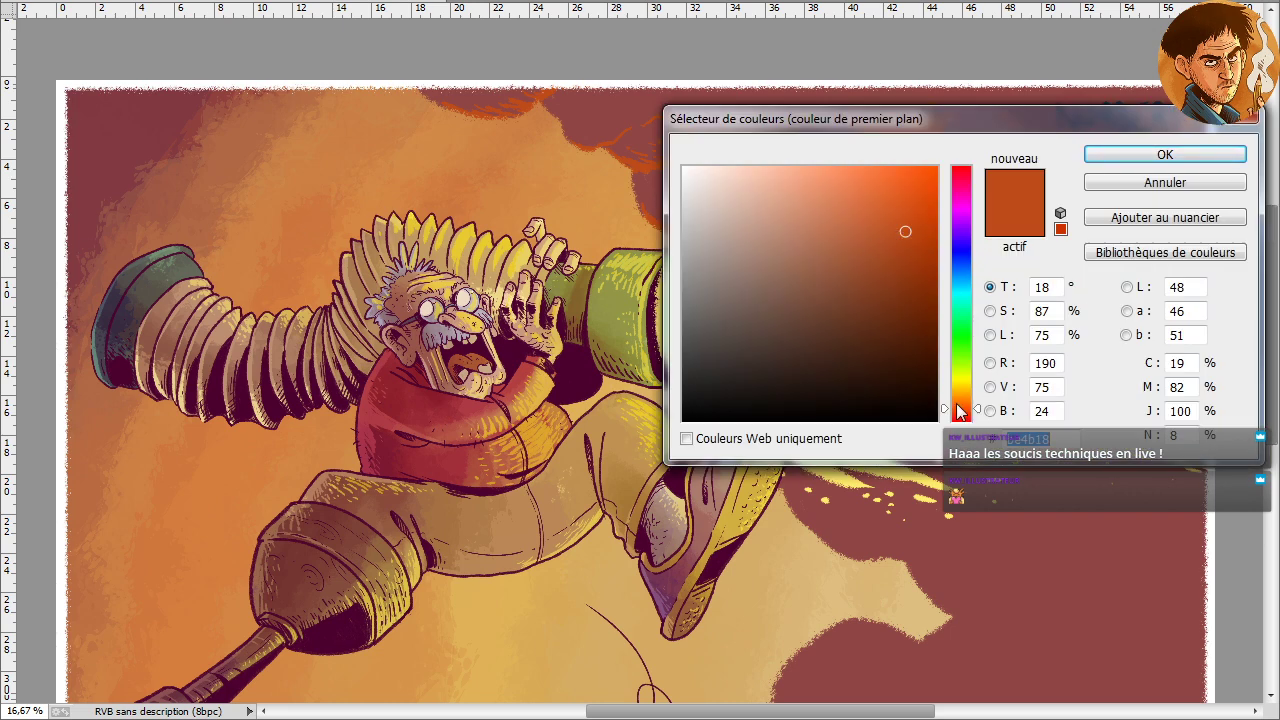
Shift the foreground colour from orange to saturated red and hatch a short stretch of the upper cloud's edge
click(957, 410)
drag(957, 410, 958, 421)
click(1130, 155)
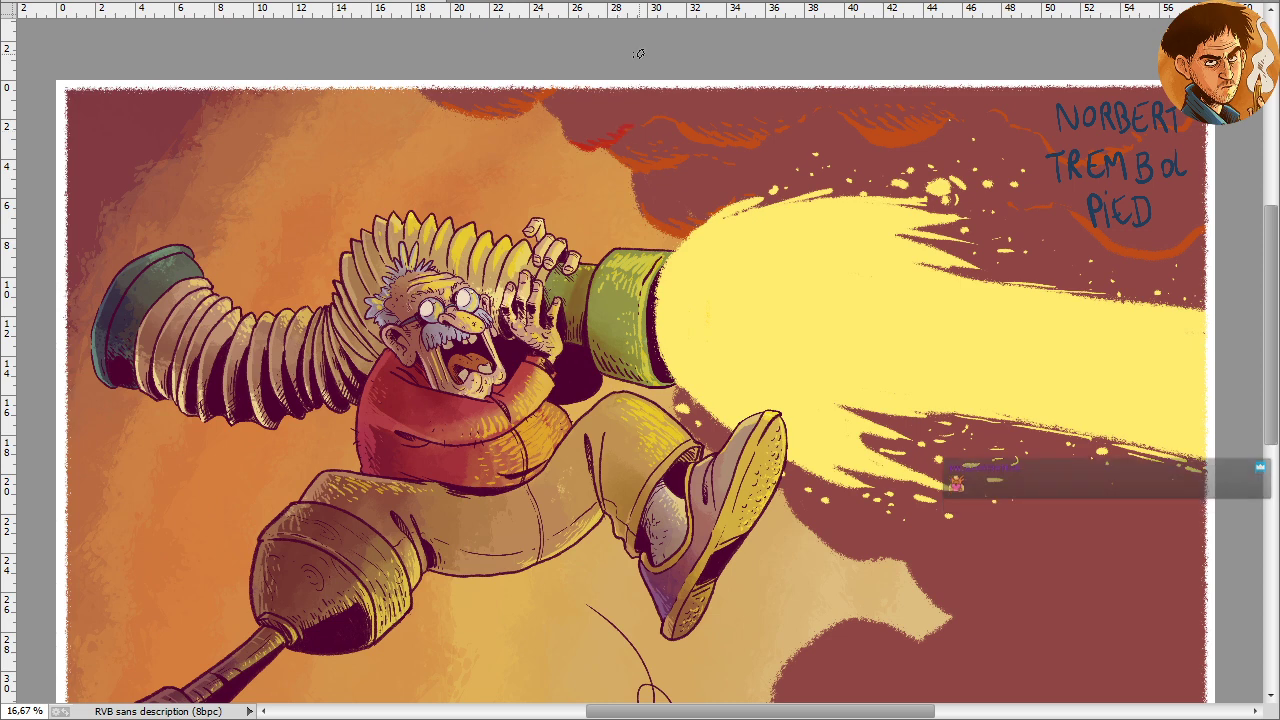
drag(578, 142, 612, 136)
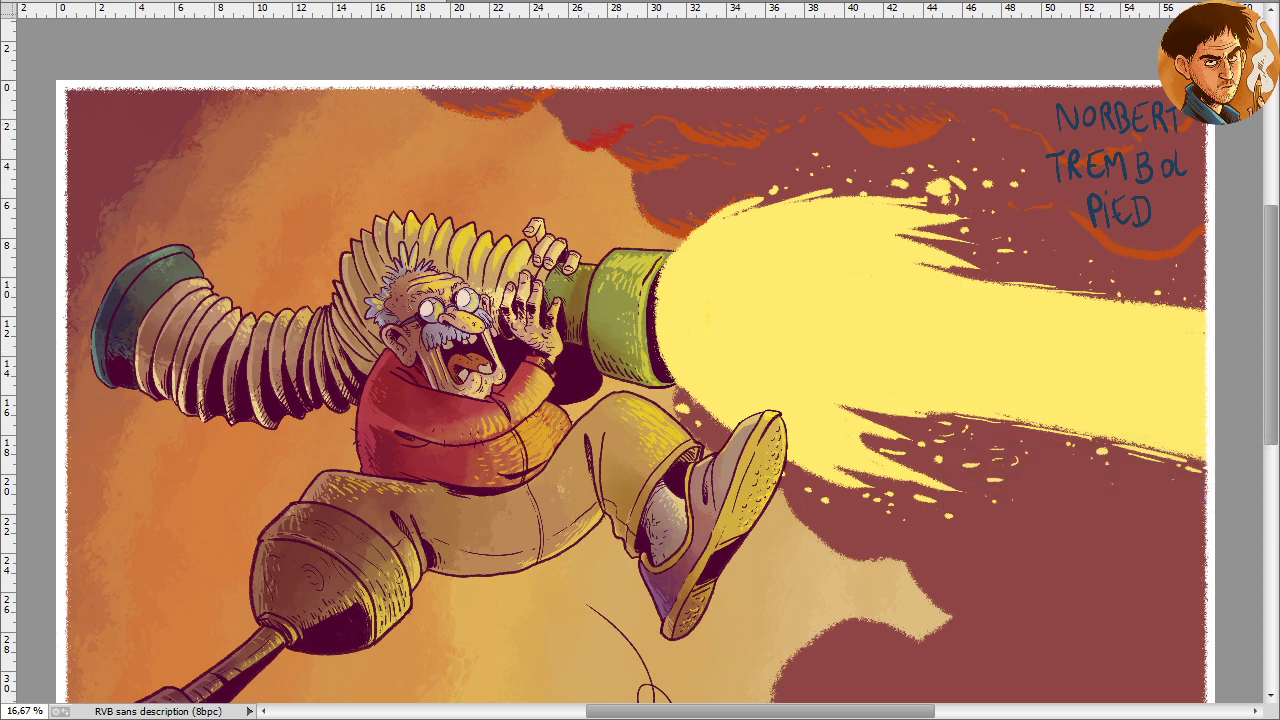
Soften the foreground colour to red #c33f39 and shade the clouds above the blast with it
drag(863, 209, 864, 212)
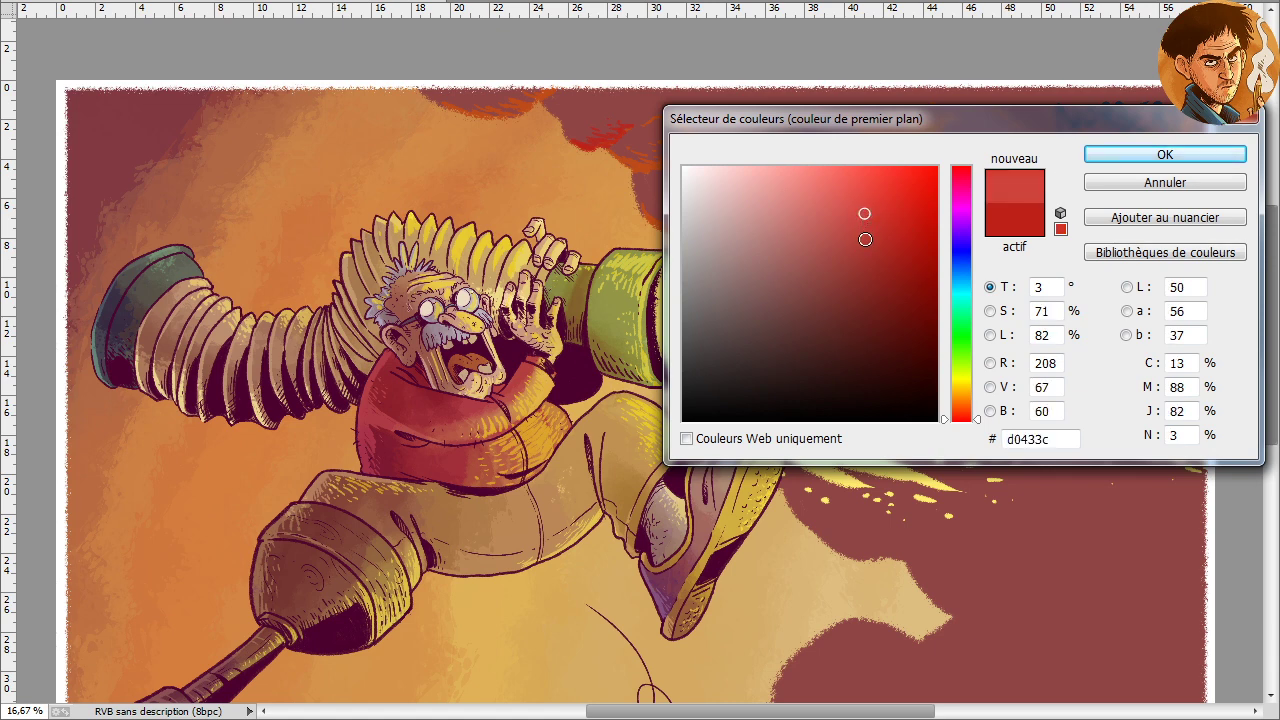
click(863, 226)
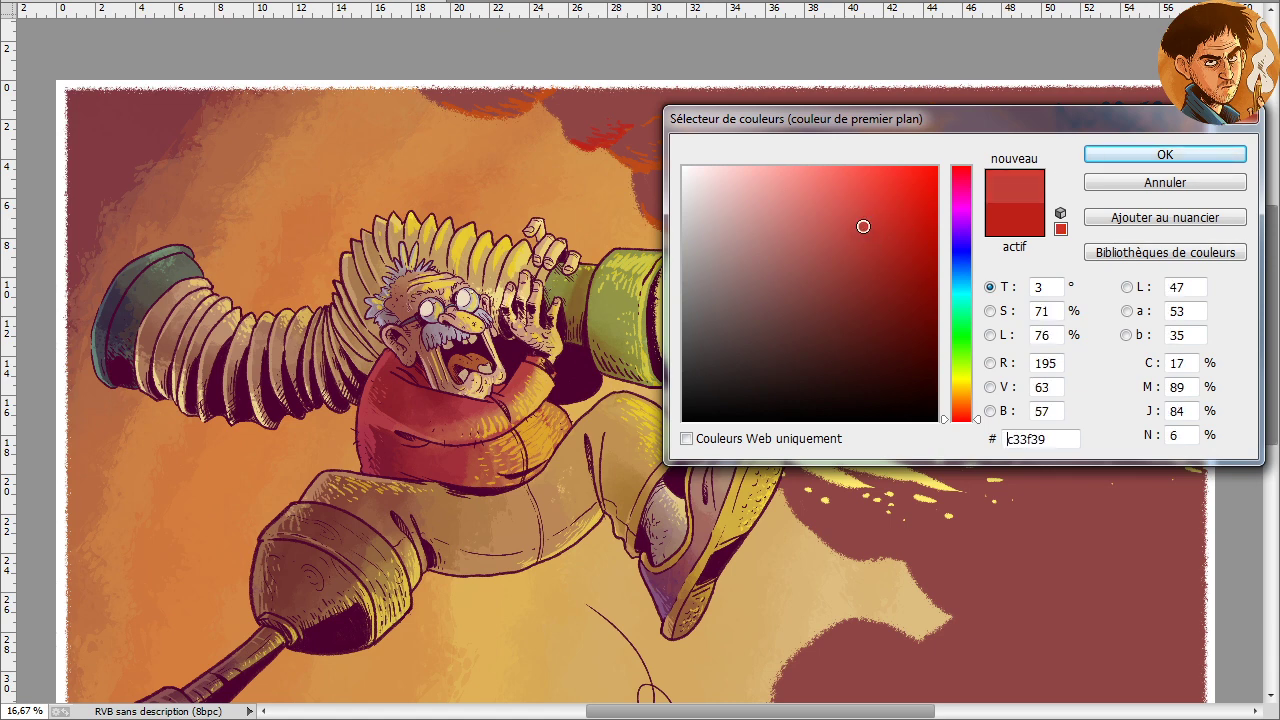
click(861, 226)
click(1100, 155)
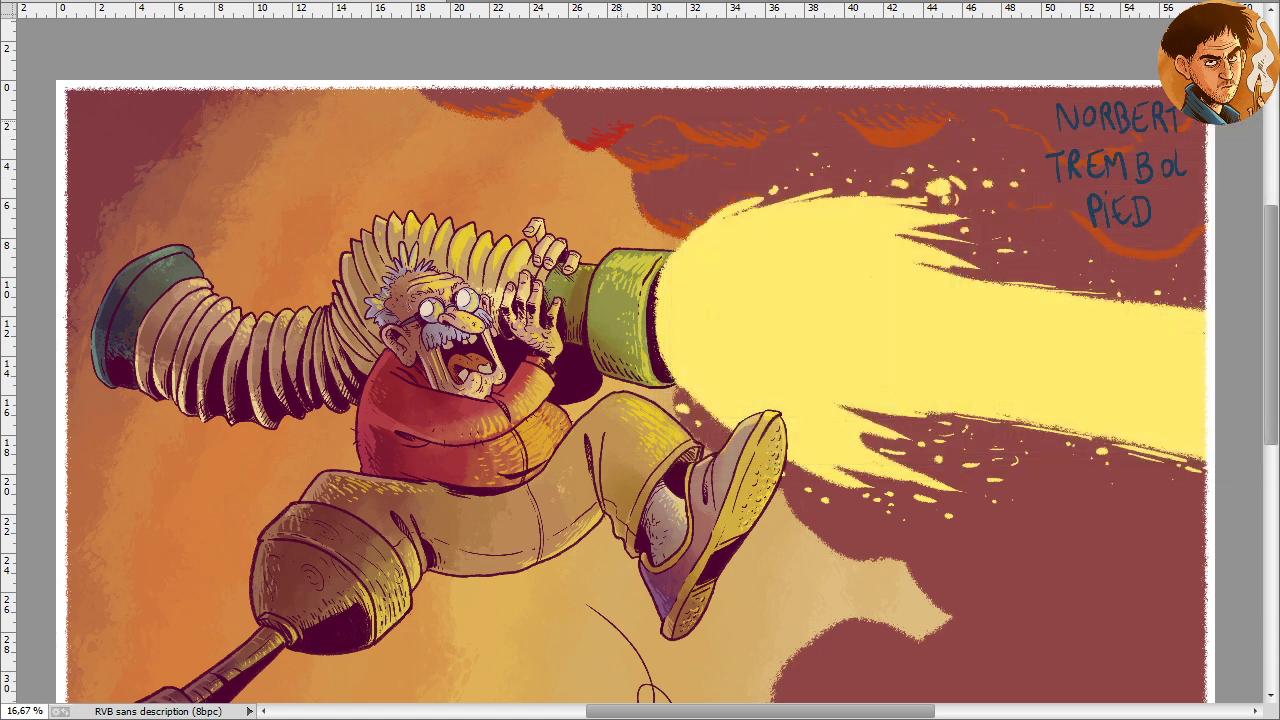
mouse_move(630, 125)
mouse_down()
mouse_move(595, 142)
mouse_move(620, 134)
mouse_up()
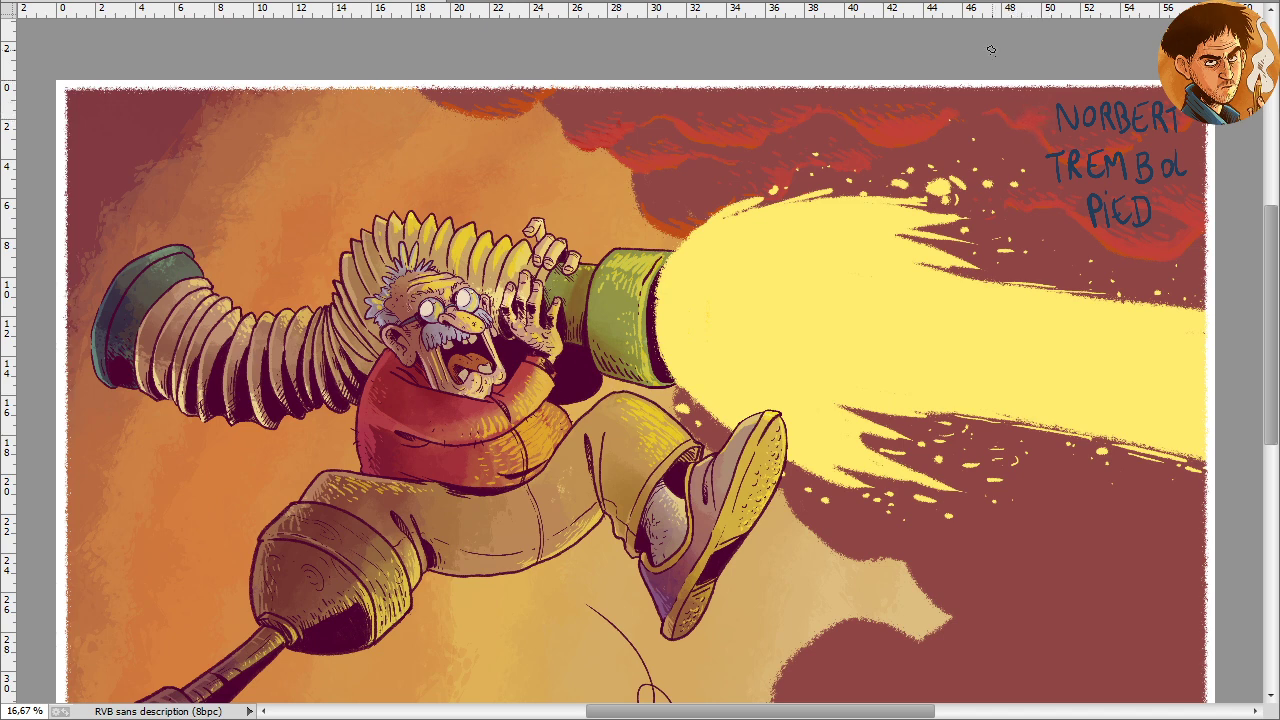
Paint red wavy contours and hatched shading on the clouds below the blast, down to the picture's lower edge
mouse_move(706, 394)
mouse_down()
mouse_move(409, 217)
mouse_move(421, 104)
mouse_up()
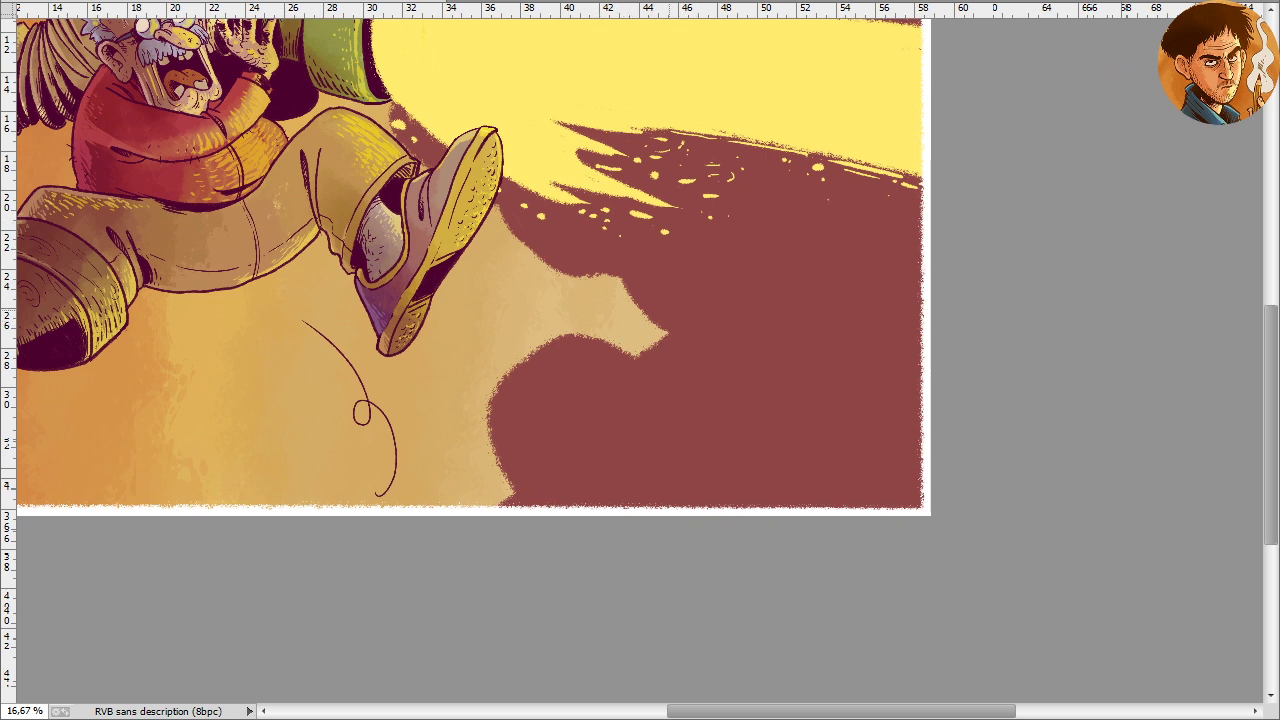
mouse_move(644, 354)
mouse_down()
mouse_move(709, 319)
mouse_move(804, 337)
mouse_move(832, 304)
mouse_move(917, 277)
mouse_up()
mouse_move(866, 286)
mouse_down()
mouse_move(923, 291)
mouse_move(876, 277)
mouse_move(917, 305)
mouse_move(921, 292)
mouse_move(916, 327)
mouse_move(890, 295)
mouse_move(889, 323)
mouse_move(910, 325)
mouse_move(917, 352)
mouse_move(865, 281)
mouse_move(925, 311)
mouse_up()
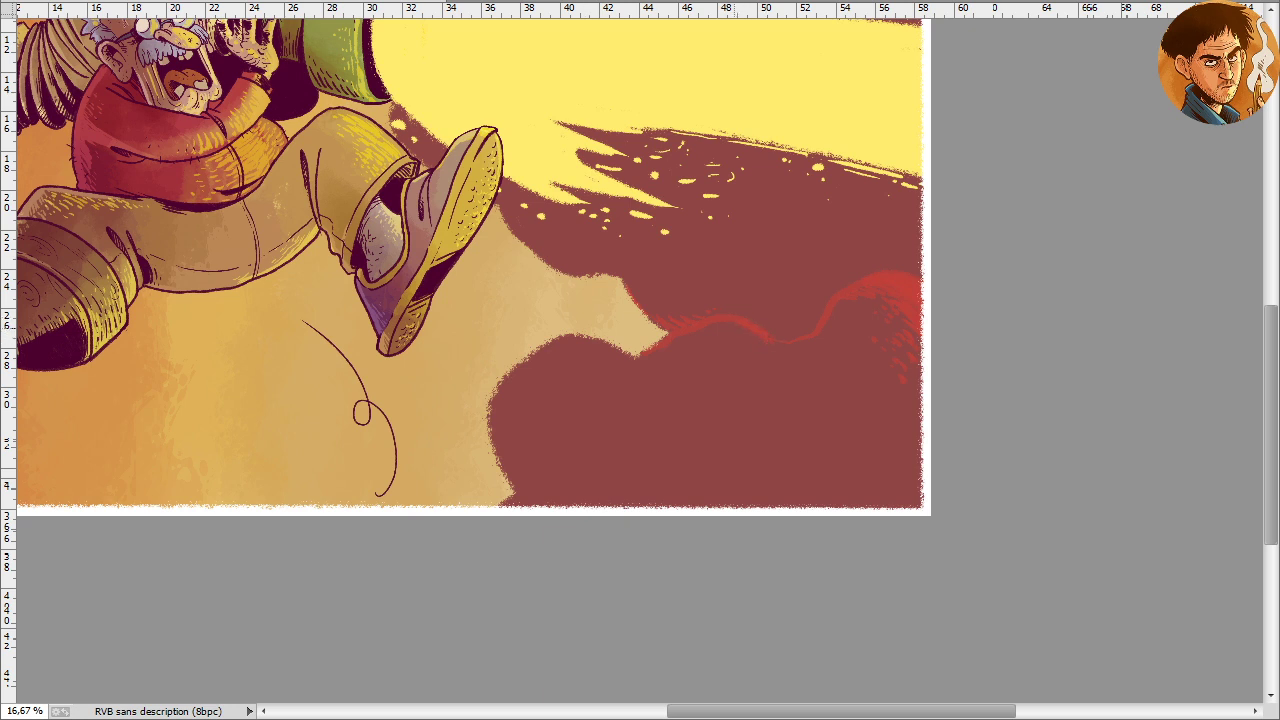
mouse_move(754, 354)
mouse_down()
mouse_move(750, 371)
mouse_move(731, 361)
mouse_move(774, 349)
mouse_move(745, 330)
mouse_move(730, 371)
mouse_up()
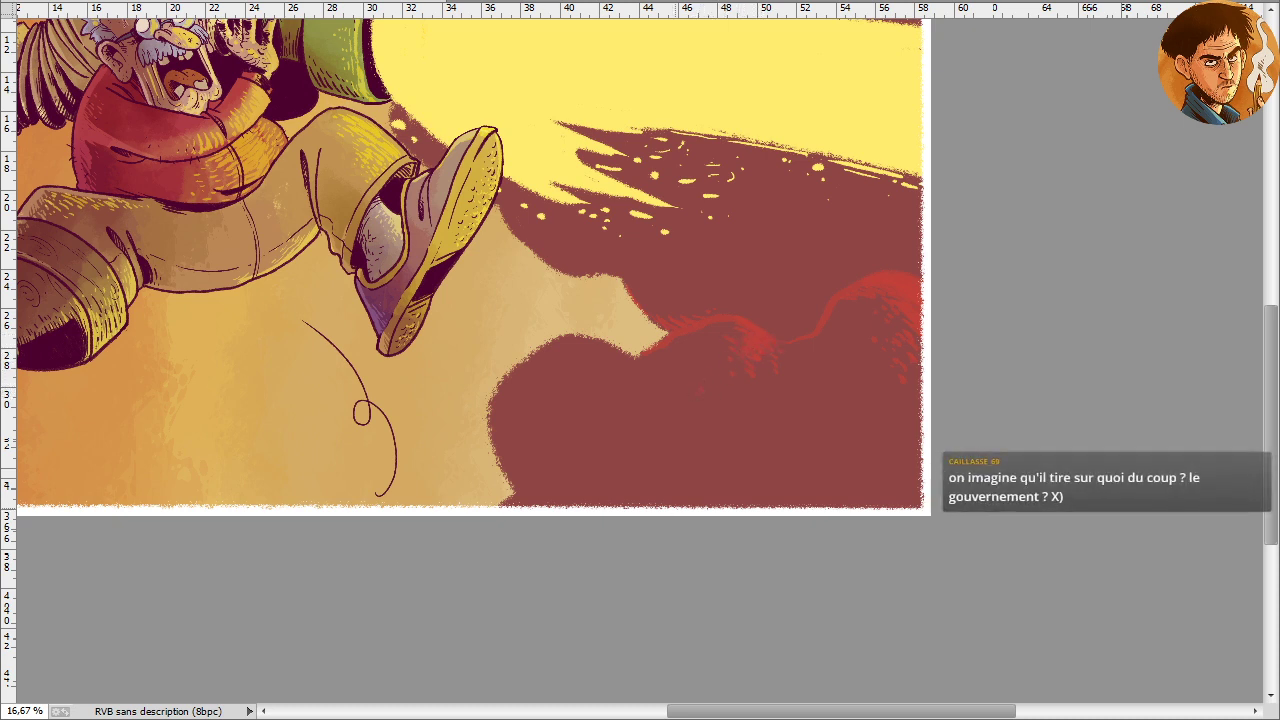
mouse_move(673, 511)
mouse_down()
mouse_move(758, 438)
mouse_move(821, 446)
mouse_move(855, 388)
mouse_move(922, 376)
mouse_up()
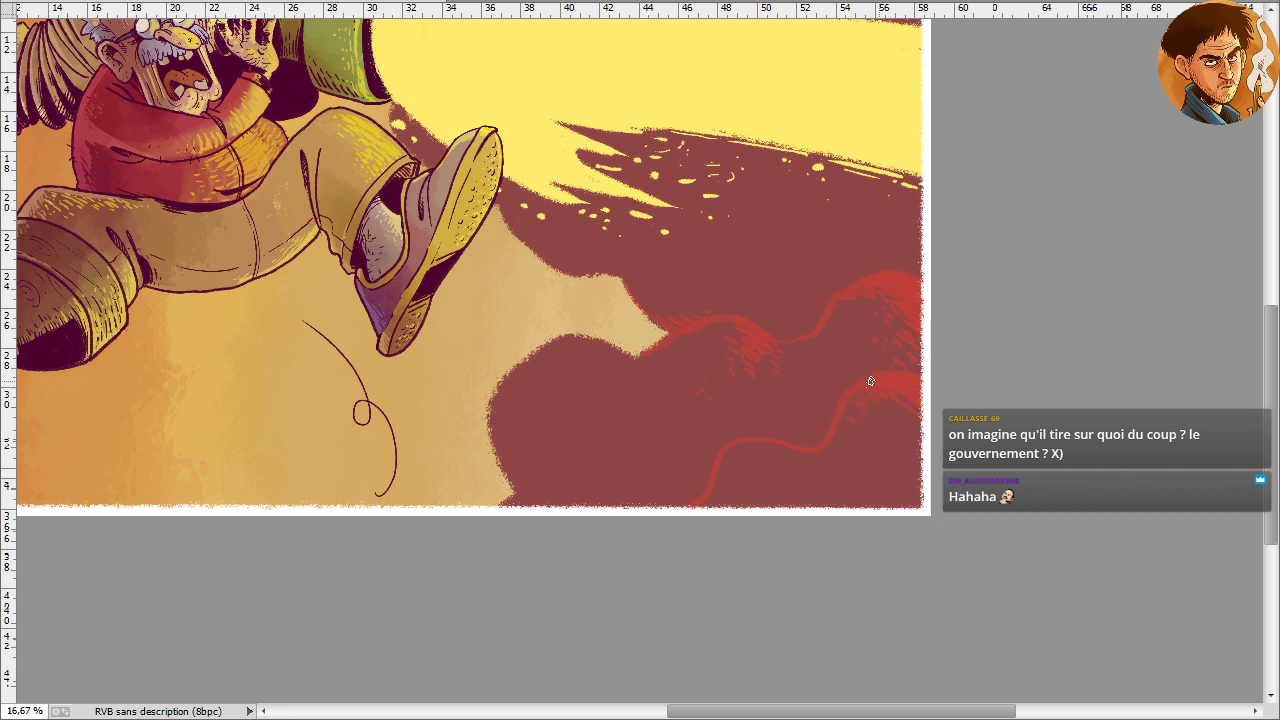
drag(870, 381, 860, 396)
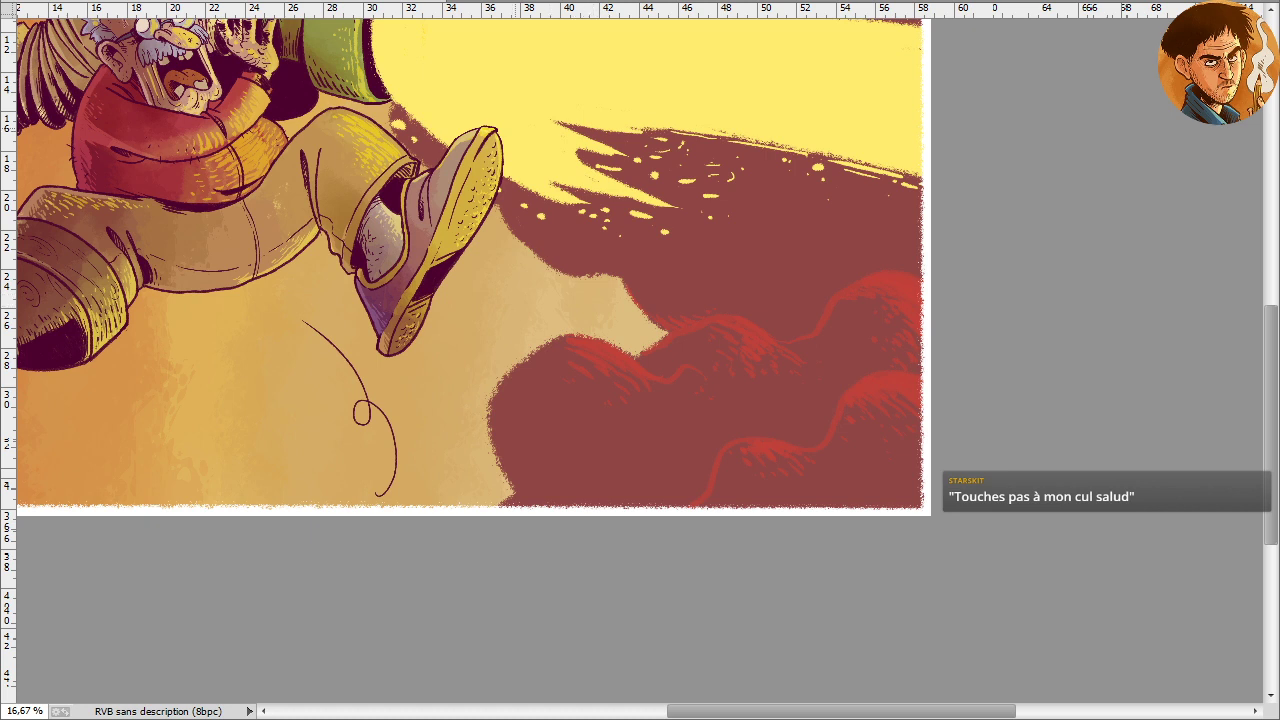
Paint red wavy contours and hatching on the cloud directly under the blast and along the dark cloud's edge beside the shoe
mouse_move(762, 213)
mouse_down()
mouse_move(795, 214)
mouse_move(816, 244)
mouse_move(857, 245)
mouse_move(905, 240)
mouse_up()
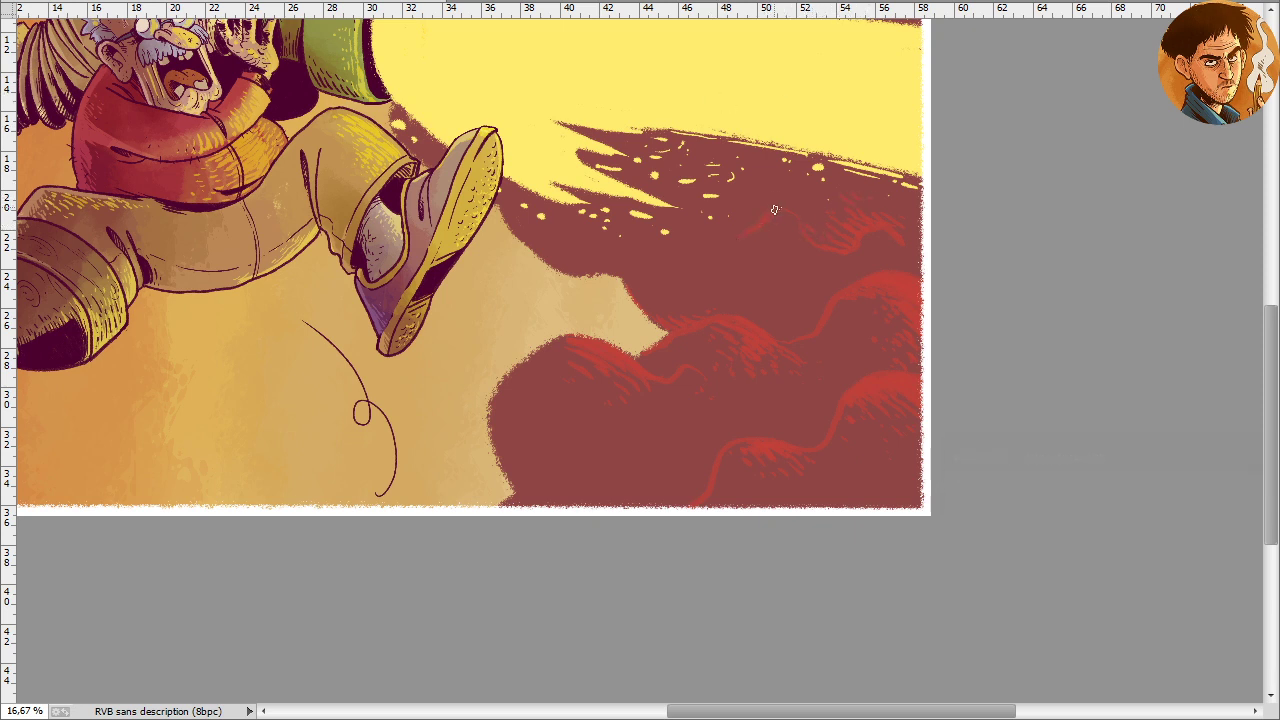
mouse_move(774, 209)
mouse_down()
mouse_move(750, 232)
mouse_move(777, 204)
mouse_move(767, 196)
mouse_up()
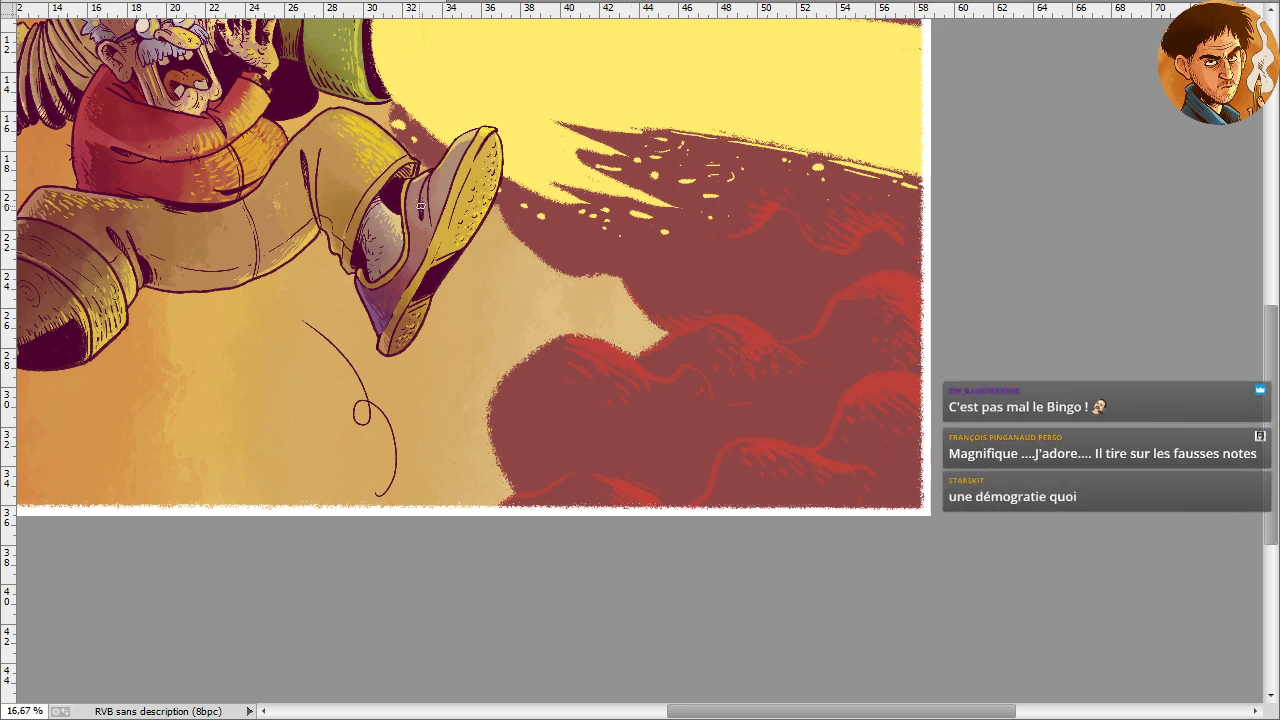
key(ctrl+minus)
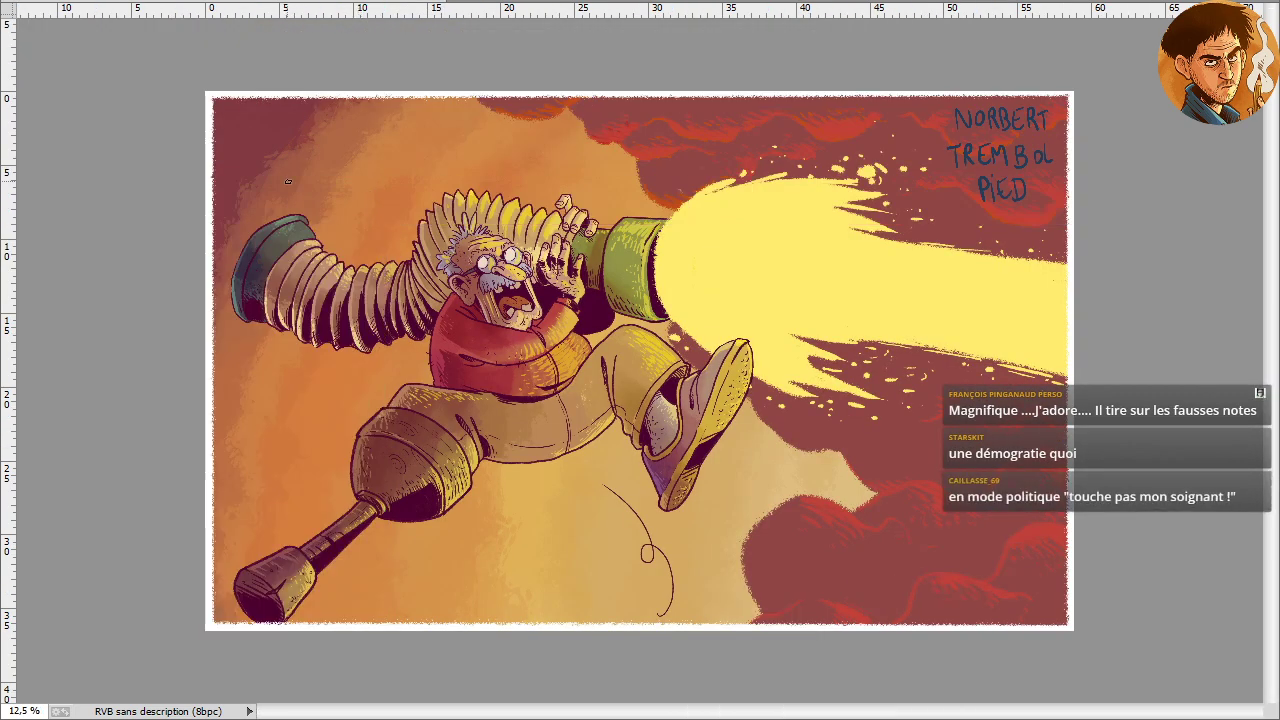
key(ctrl+plus)
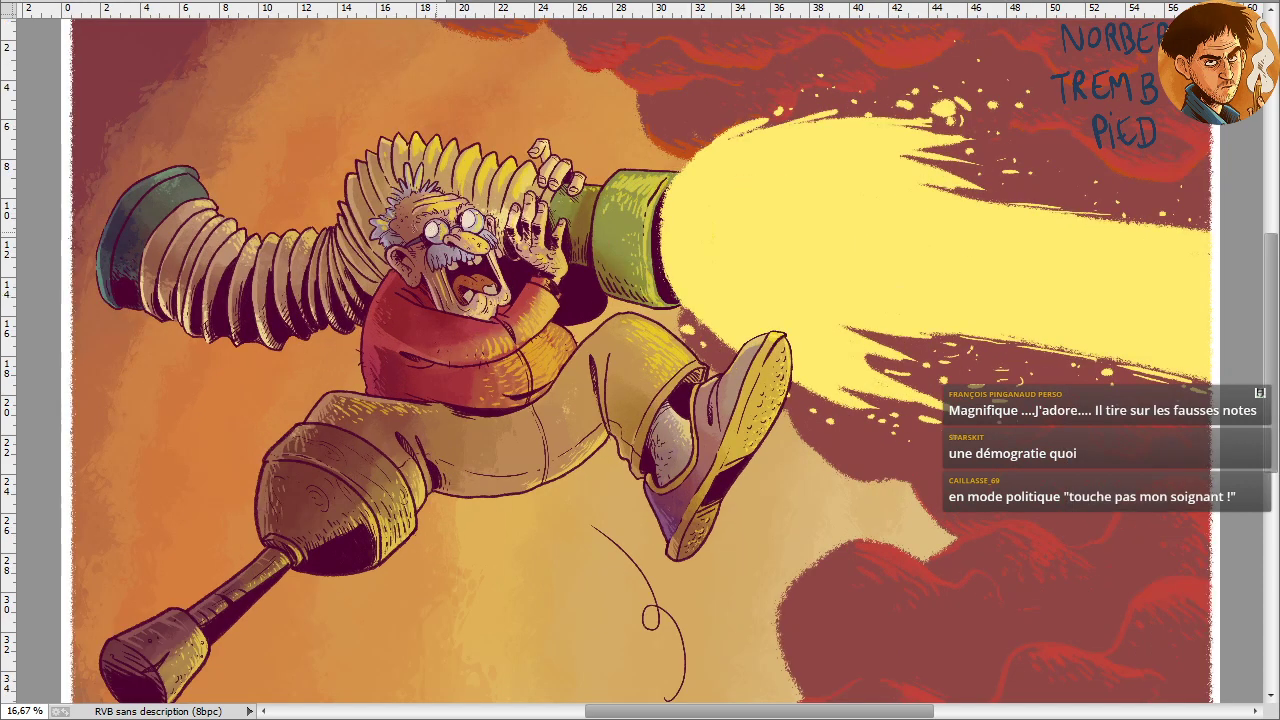
drag(680, 413, 430, 423)
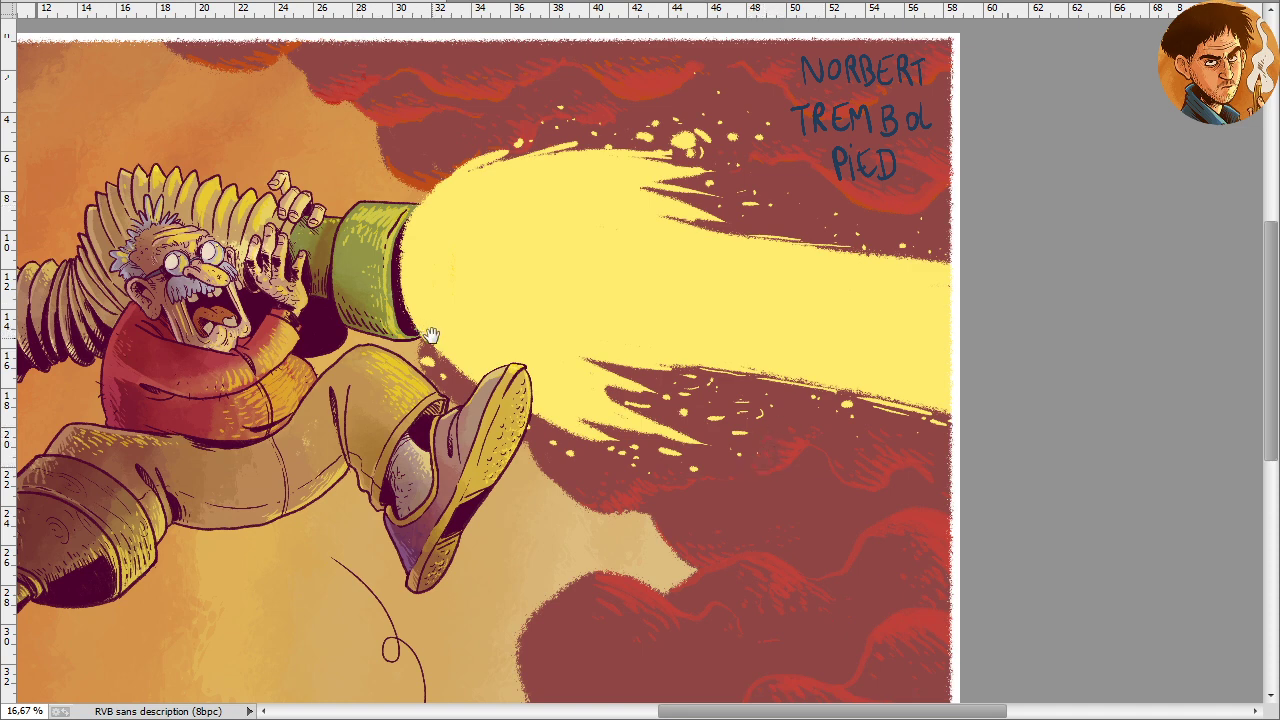
drag(429, 337, 450, 245)
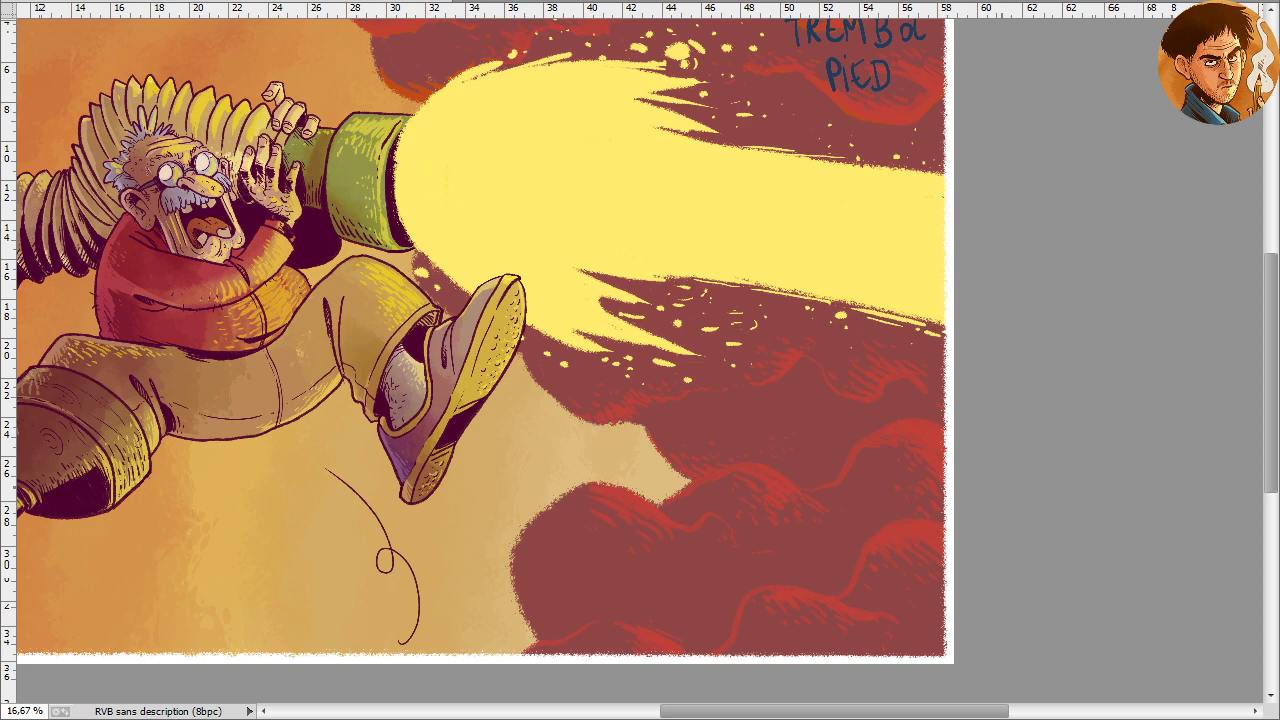
Sample the cloud's base colour and shift the foreground colour to crimson #8d1e3d
click(614, 550)
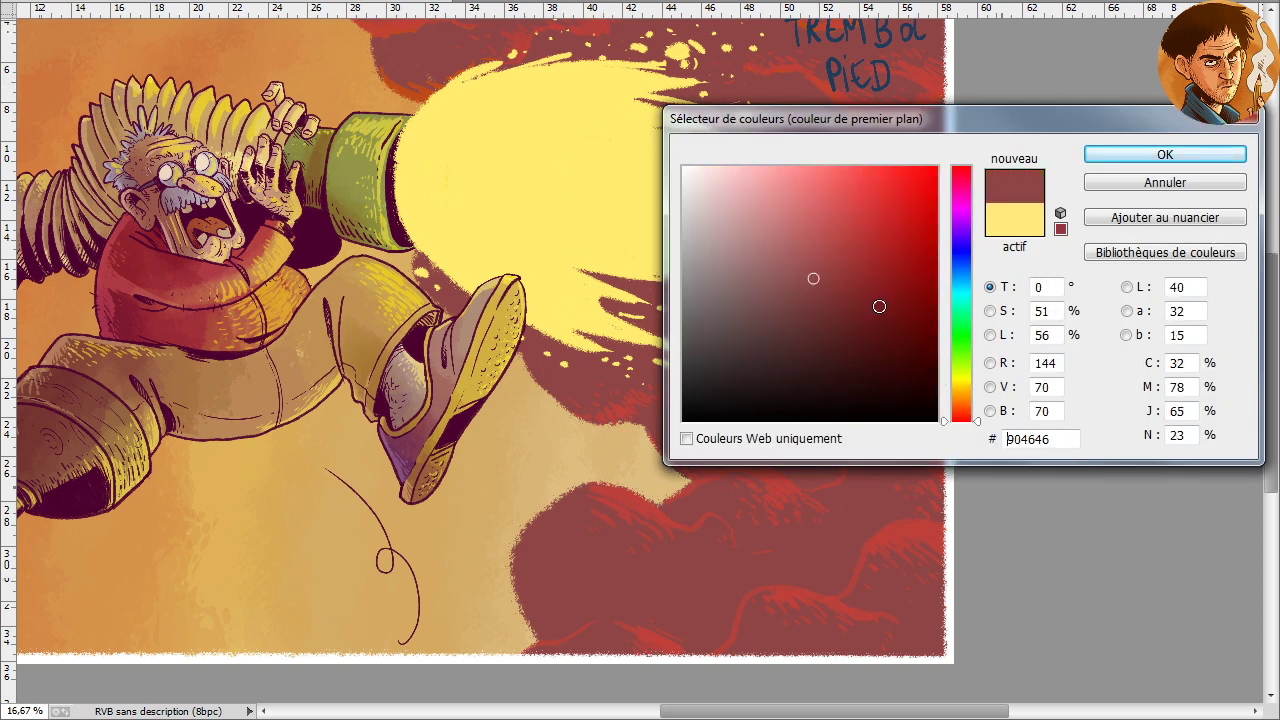
click(873, 298)
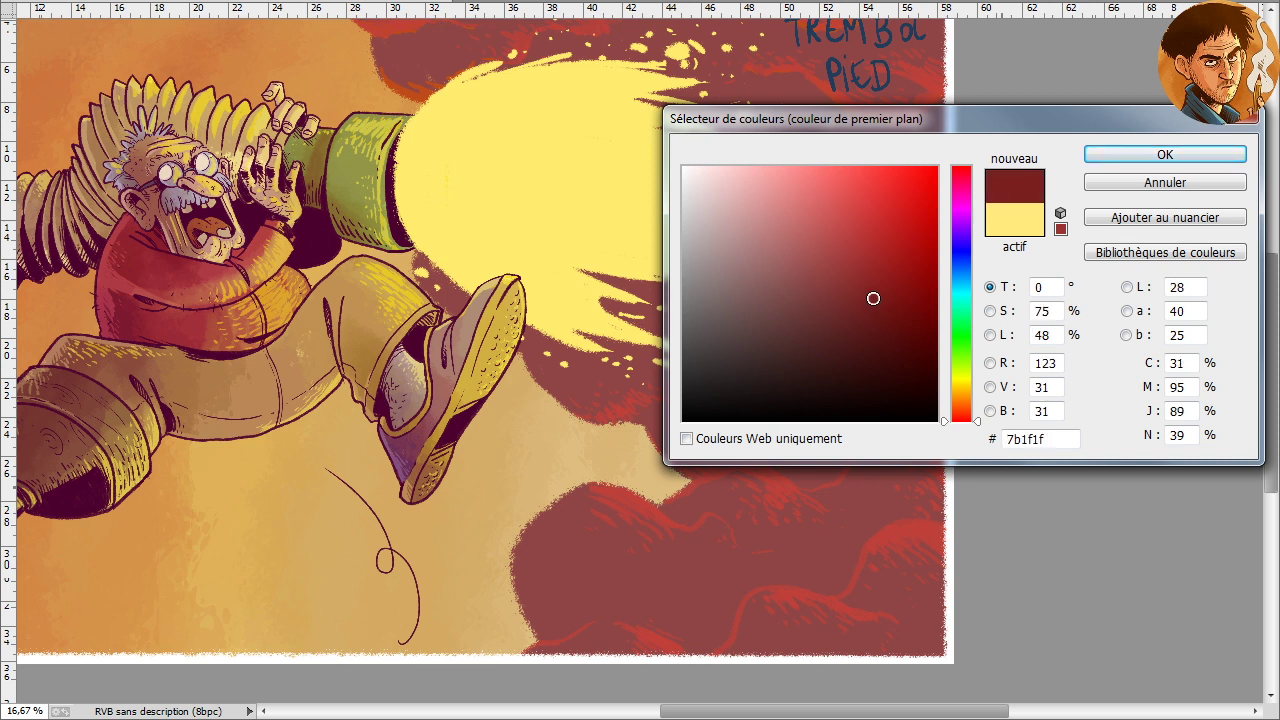
drag(962, 172, 962, 180)
drag(874, 297, 883, 280)
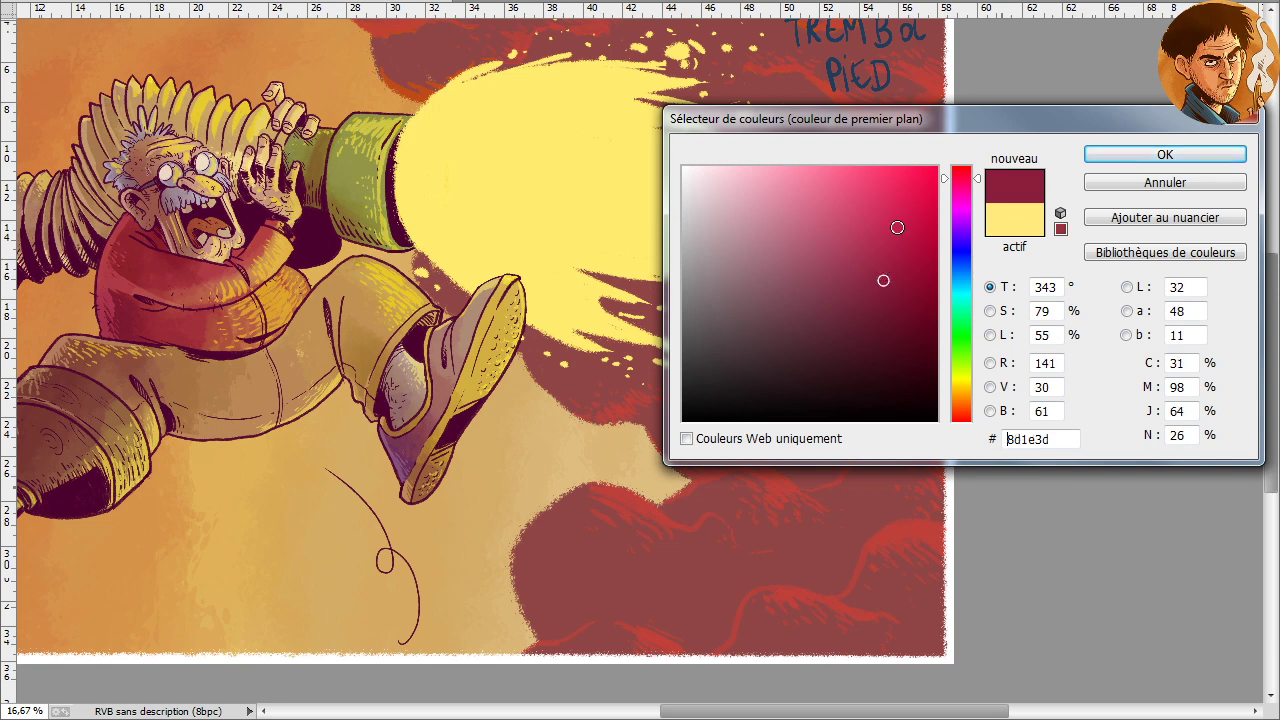
click(1143, 155)
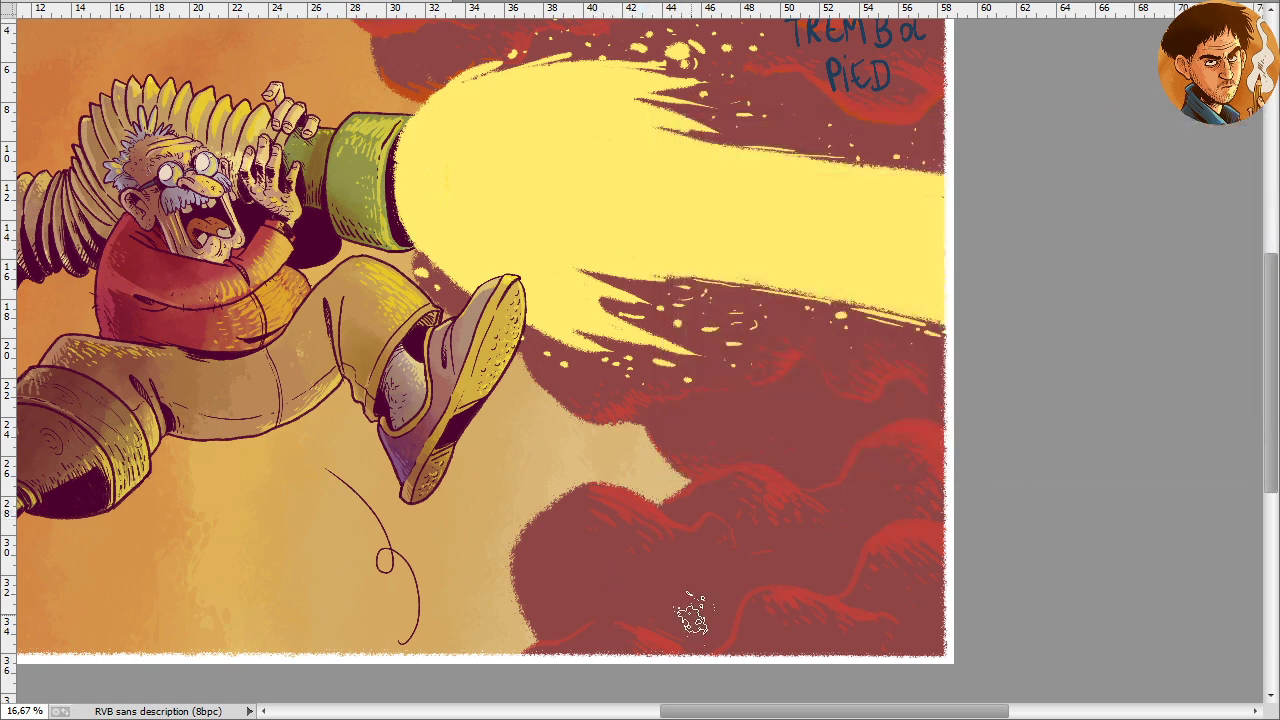
Hatch crimson shadows into the hollows between the lower clouds, behind the red-edged bumps
mouse_move(727, 590)
mouse_down()
mouse_move(715, 635)
mouse_move(696, 640)
mouse_move(686, 596)
mouse_move(669, 632)
mouse_move(628, 592)
mouse_move(650, 623)
mouse_move(631, 575)
mouse_move(726, 580)
mouse_up()
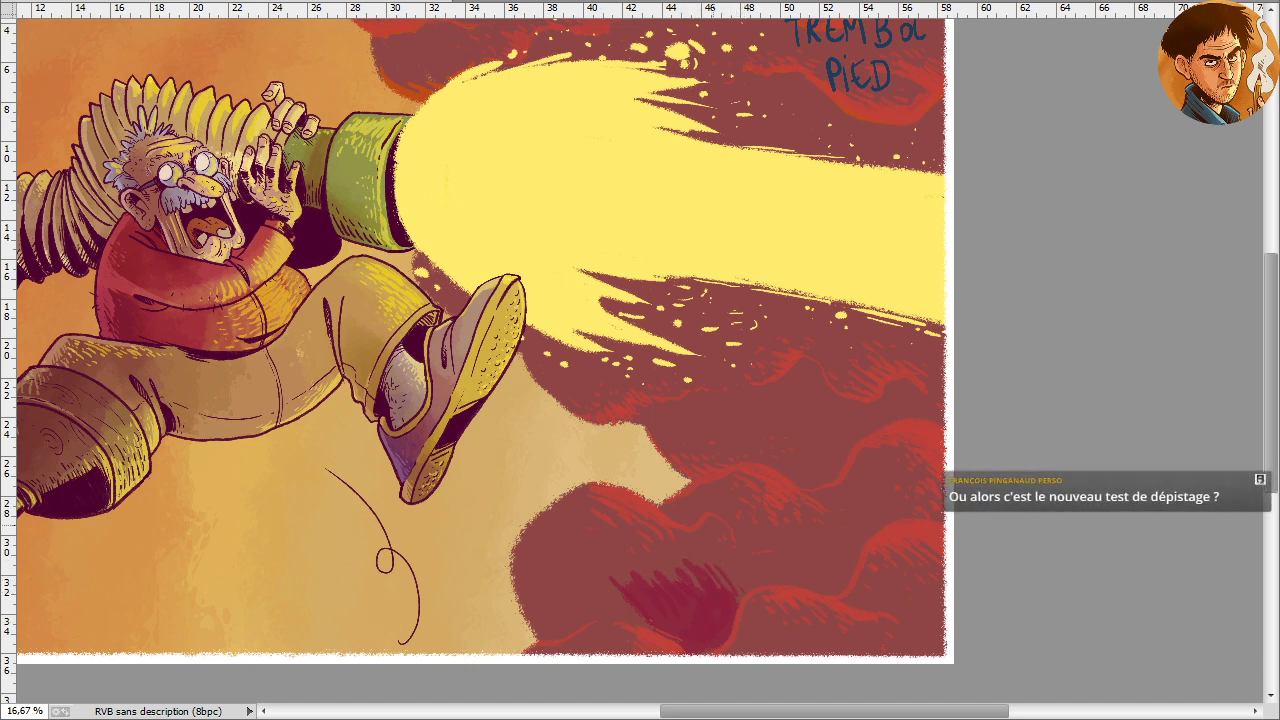
mouse_move(724, 528)
mouse_down()
mouse_move(715, 585)
mouse_move(694, 559)
mouse_up()
mouse_move(656, 626)
mouse_down()
mouse_move(630, 608)
mouse_move(663, 623)
mouse_move(678, 604)
mouse_move(603, 610)
mouse_up()
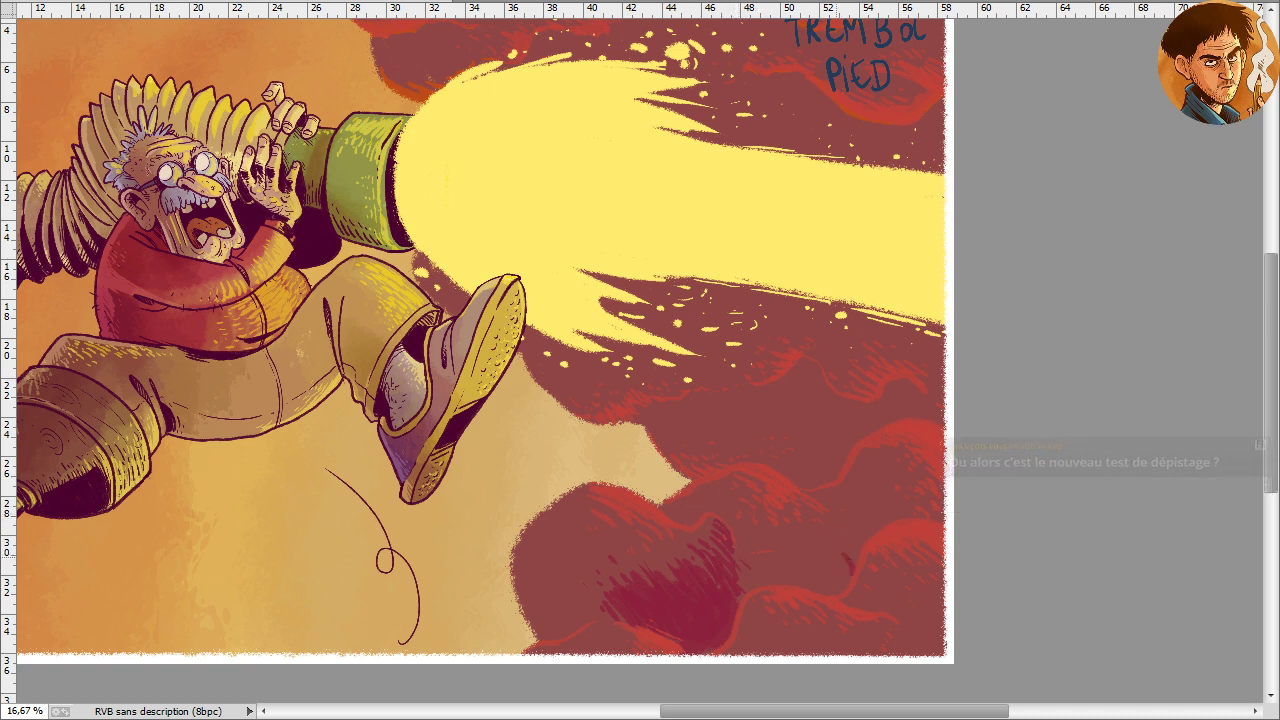
mouse_move(842, 565)
mouse_down()
mouse_move(826, 585)
mouse_move(800, 574)
mouse_move(850, 560)
mouse_move(818, 560)
mouse_move(783, 582)
mouse_move(819, 579)
mouse_move(795, 573)
mouse_move(790, 585)
mouse_up()
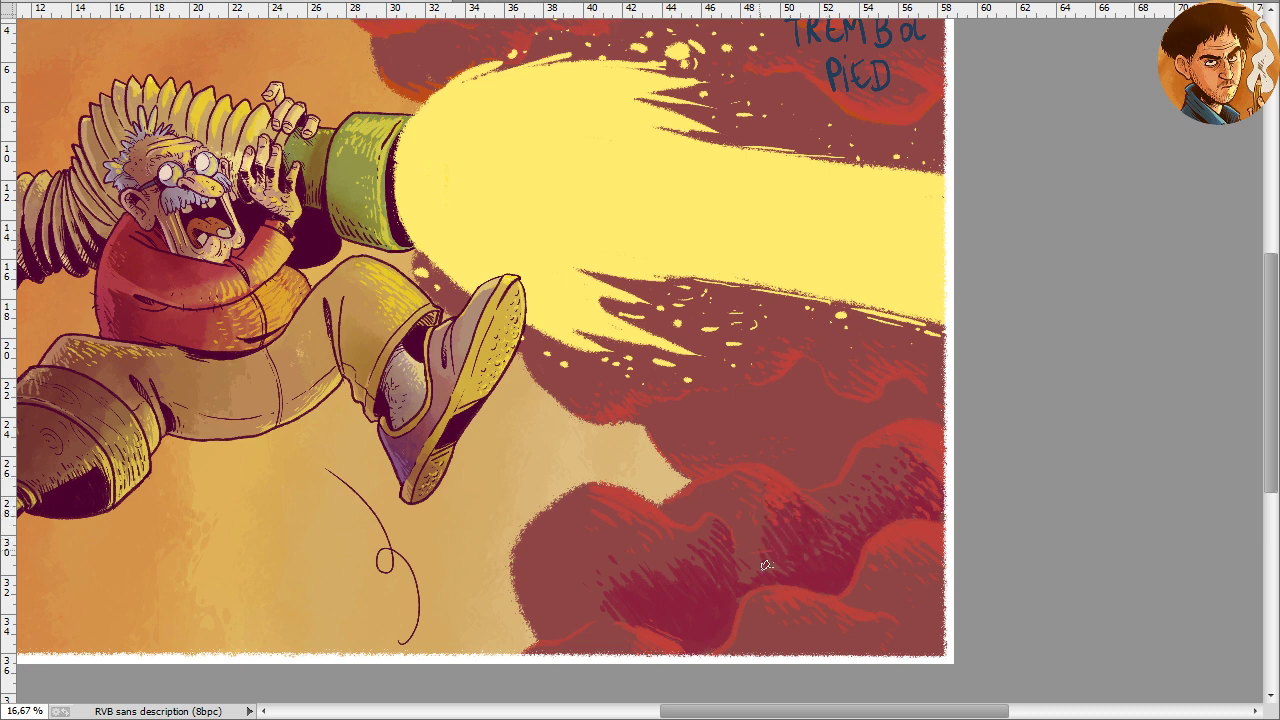
mouse_move(756, 488)
mouse_down()
mouse_move(756, 552)
mouse_move(735, 582)
mouse_up()
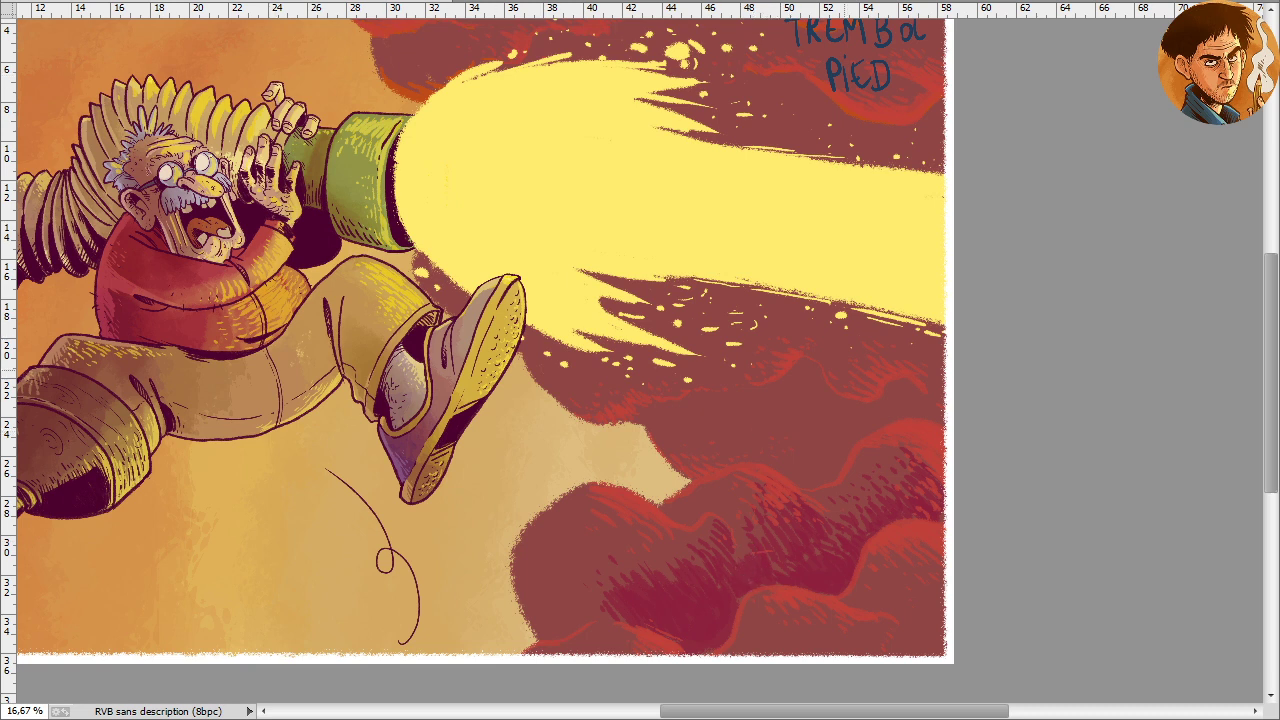
Fill and hatch crimson shadows in the middle cloud below the blast, under its red wavy contour
mouse_move(905, 388)
mouse_down()
mouse_move(942, 422)
mouse_move(889, 397)
mouse_move(871, 403)
mouse_move(843, 434)
mouse_move(831, 429)
mouse_move(826, 468)
mouse_up()
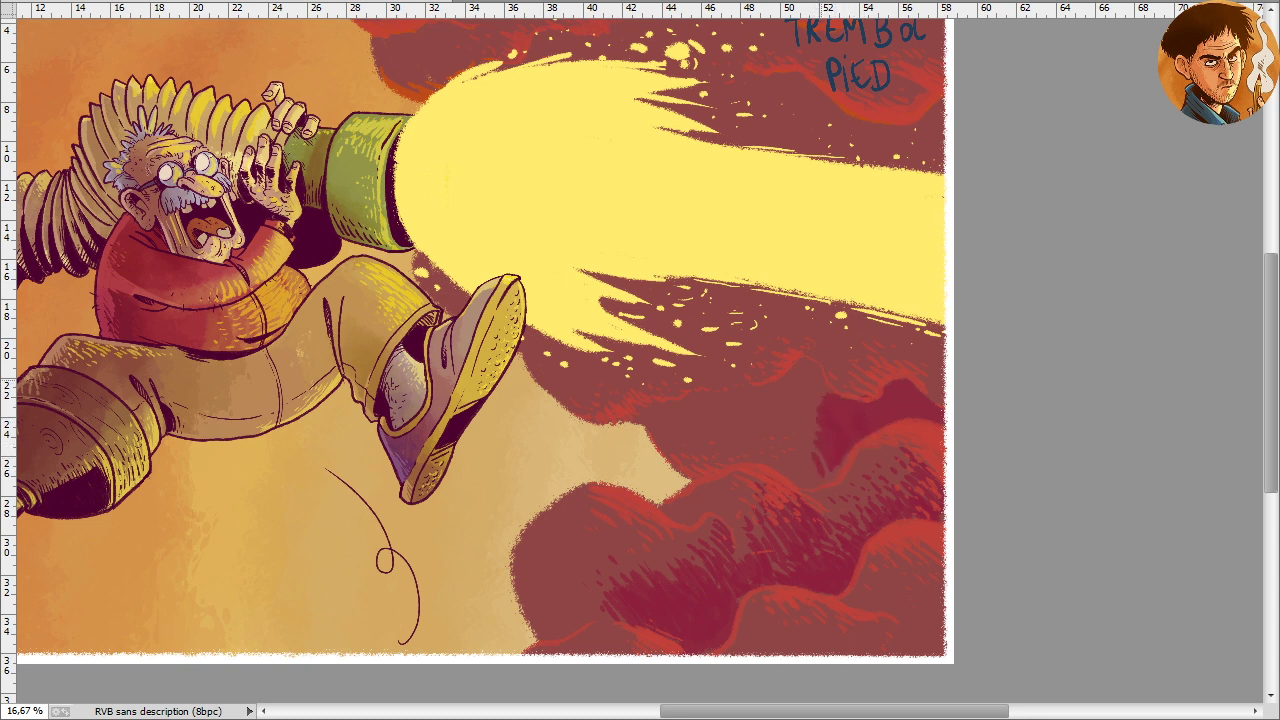
mouse_move(828, 386)
mouse_down()
mouse_move(802, 448)
mouse_move(808, 459)
mouse_move(840, 452)
mouse_move(800, 474)
mouse_move(823, 477)
mouse_move(792, 408)
mouse_move(796, 433)
mouse_move(774, 462)
mouse_move(760, 434)
mouse_move(724, 462)
mouse_move(767, 464)
mouse_move(780, 440)
mouse_move(752, 423)
mouse_up()
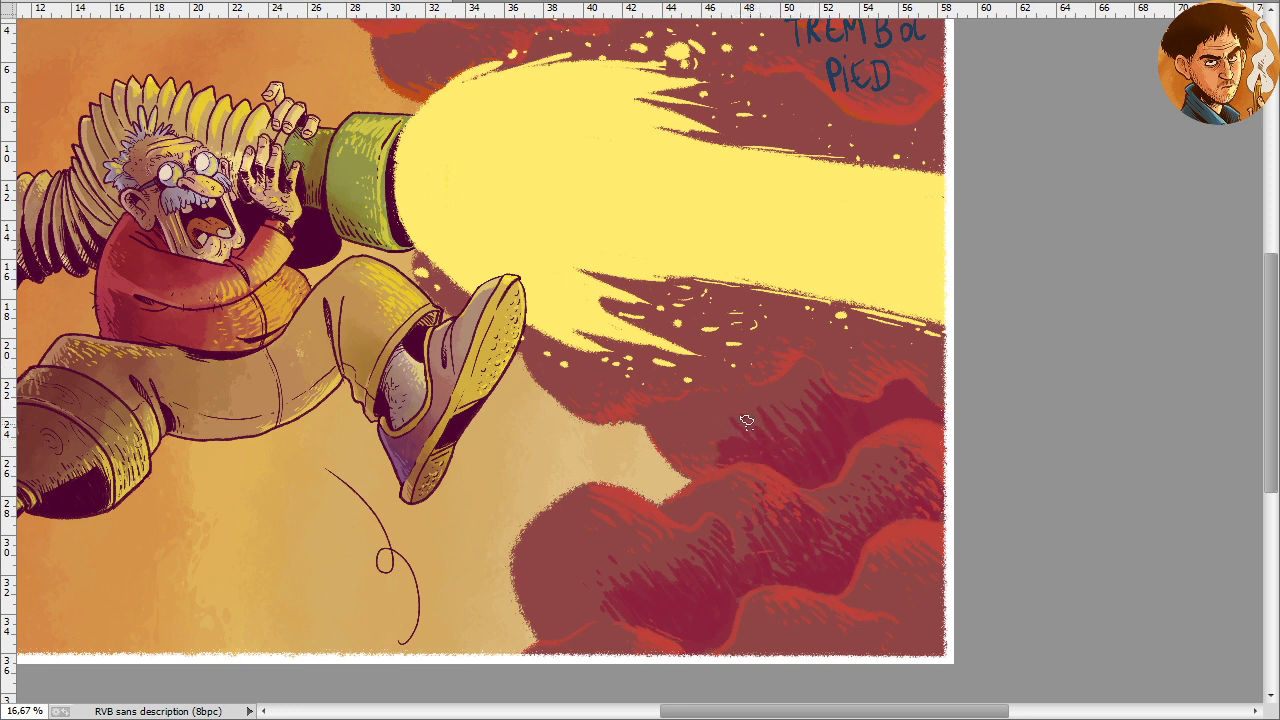
mouse_move(810, 366)
mouse_down()
mouse_move(811, 400)
mouse_move(819, 432)
mouse_move(779, 385)
mouse_move(835, 445)
mouse_move(788, 388)
mouse_move(803, 429)
mouse_up()
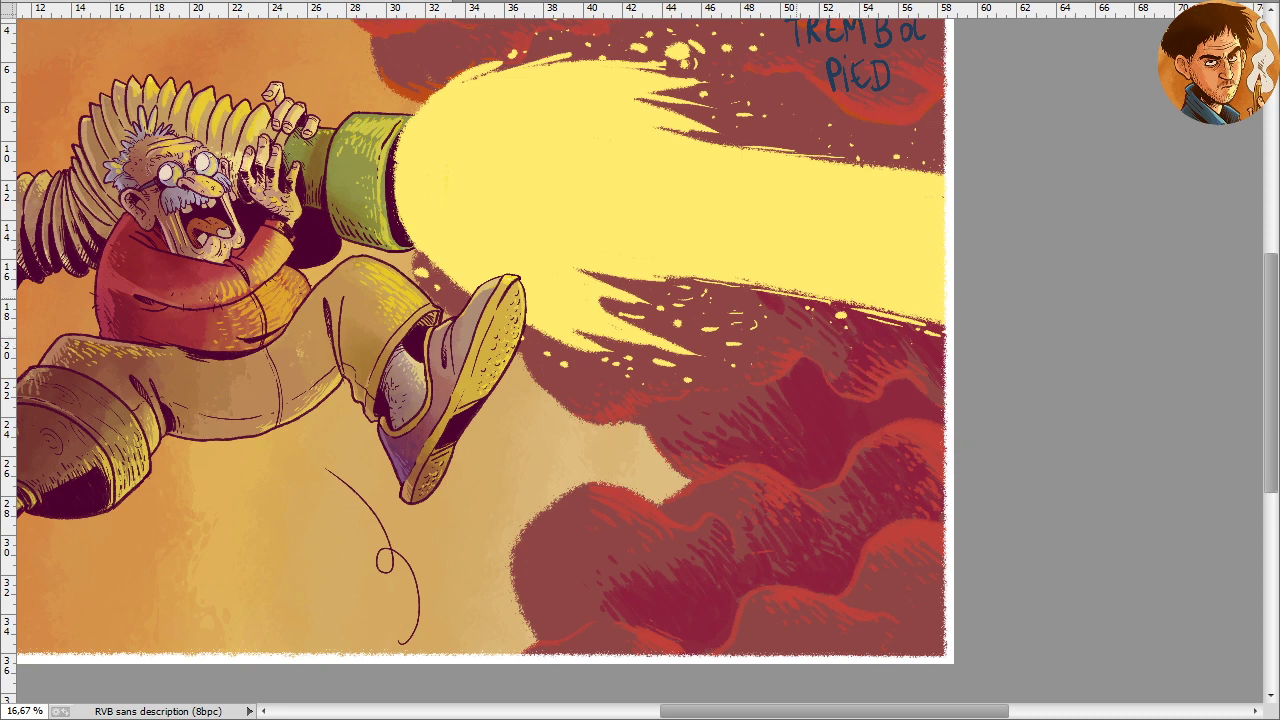
Shade the cloud band along the blast's underside with crimson and extend the hatching through the lowest clouds to the picture's edge
drag(700, 335, 776, 293)
mouse_move(803, 341)
mouse_down()
mouse_move(766, 336)
mouse_move(760, 375)
mouse_up()
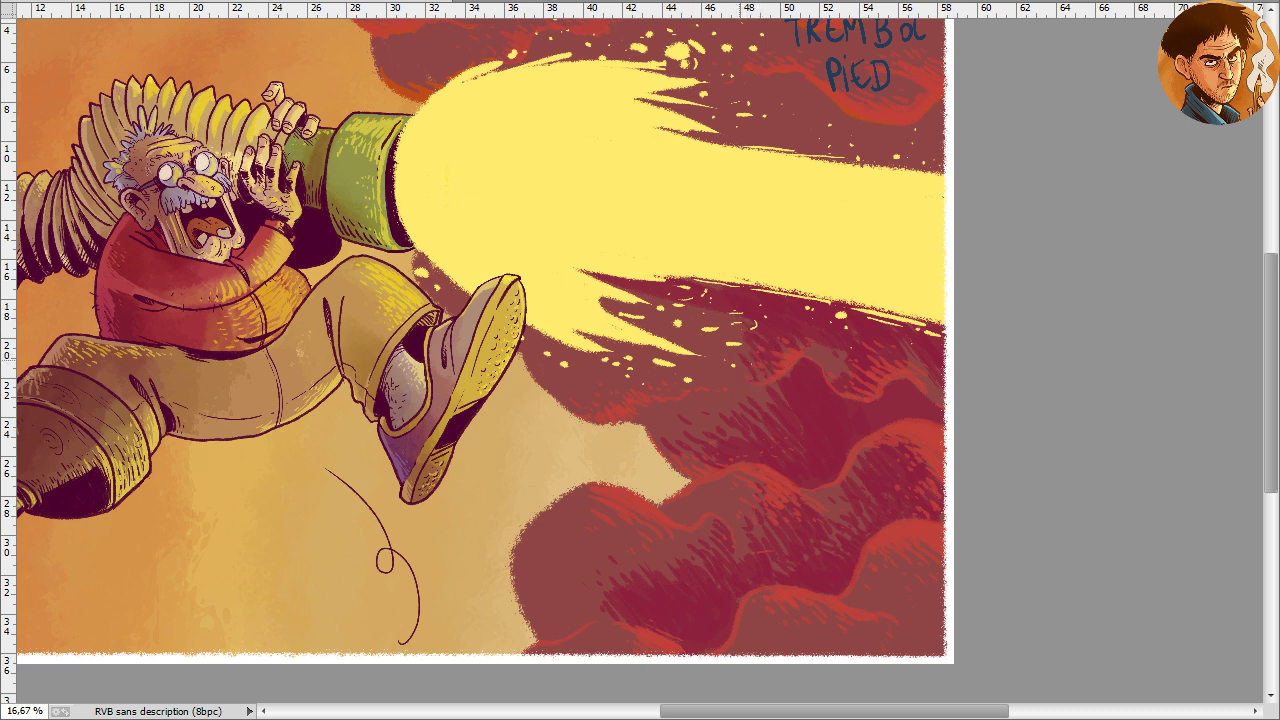
mouse_move(745, 296)
mouse_down()
mouse_move(712, 292)
mouse_move(795, 314)
mouse_move(710, 330)
mouse_move(608, 268)
mouse_move(664, 304)
mouse_move(660, 330)
mouse_move(644, 327)
mouse_move(699, 374)
mouse_move(743, 345)
mouse_move(732, 366)
mouse_move(650, 311)
mouse_up()
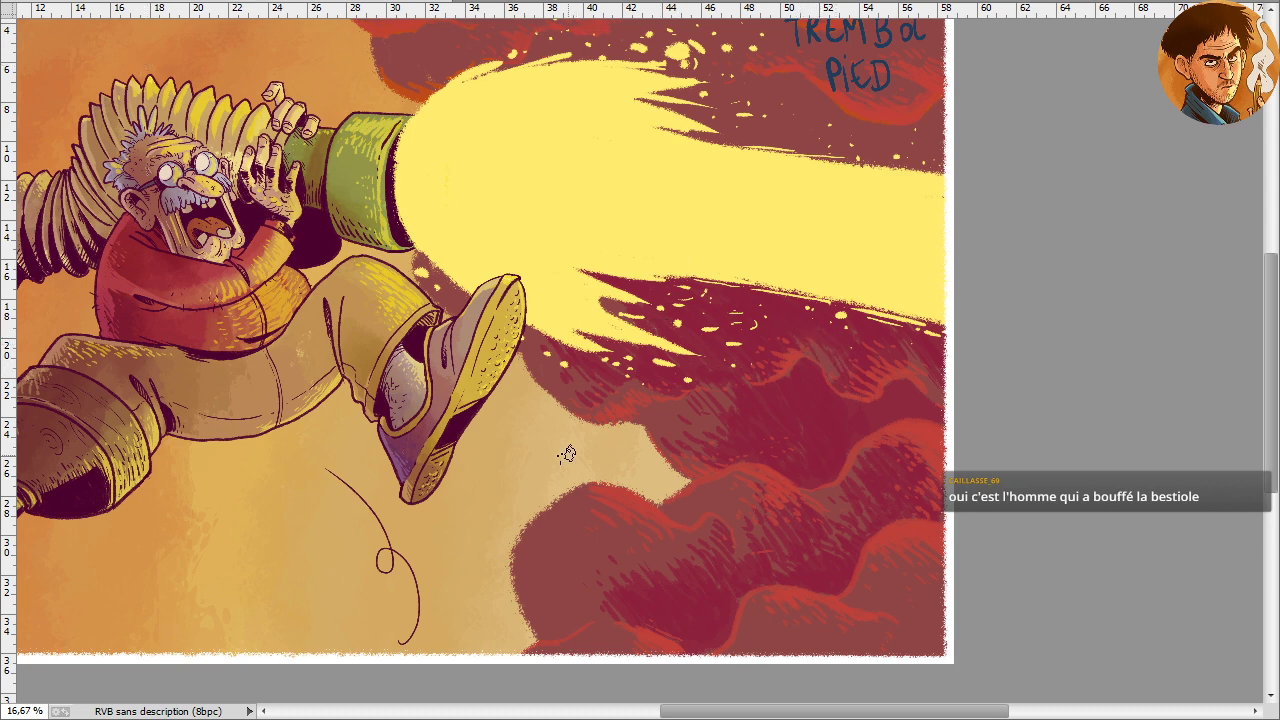
drag(566, 452, 534, 286)
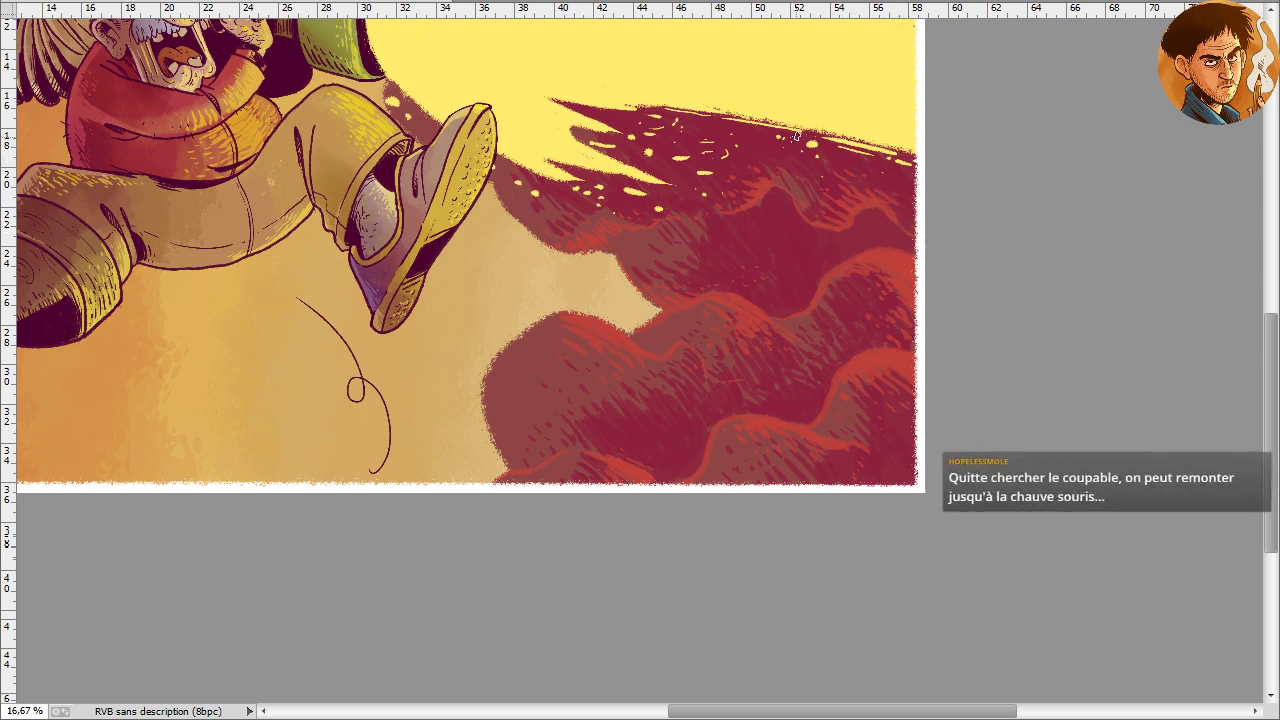
drag(621, 197, 684, 290)
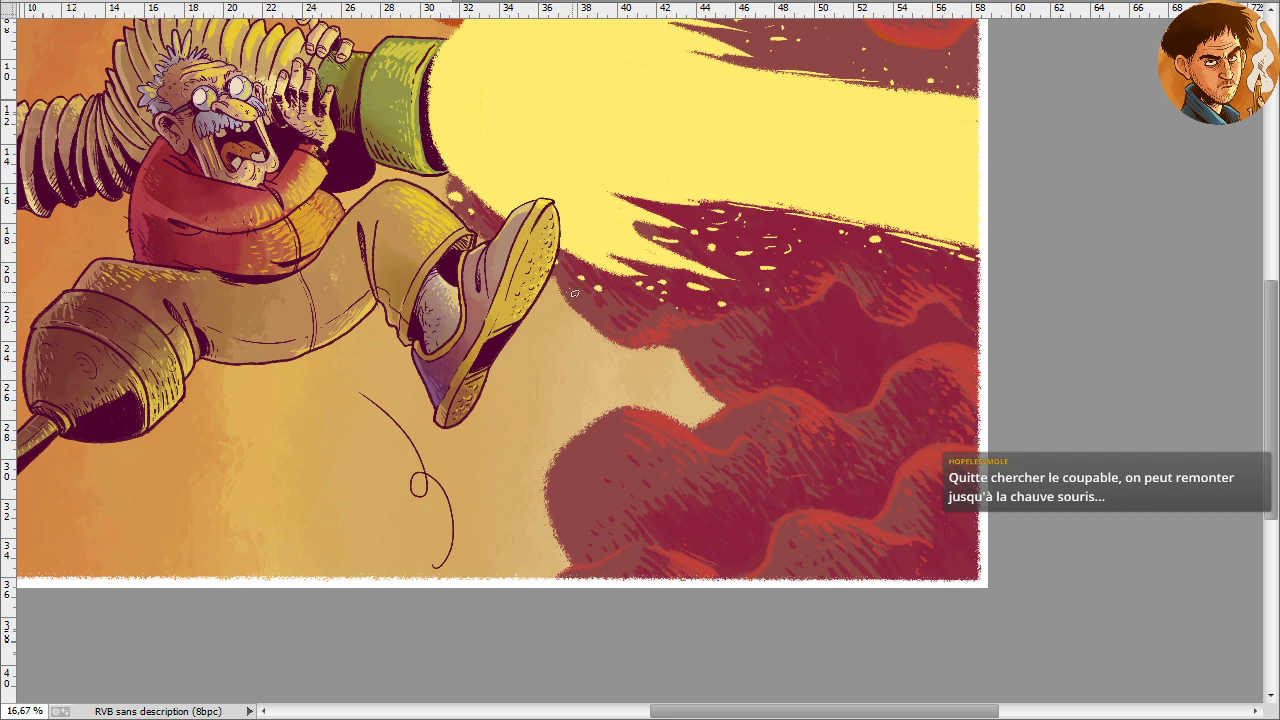
Hatch crimson shadows across the clouds above the blast, around the blue lettering and along the picture's upper edge
drag(609, 243, 607, 529)
mouse_move(987, 312)
mouse_down()
mouse_move(976, 340)
mouse_move(990, 358)
mouse_move(963, 331)
mouse_move(972, 378)
mouse_up()
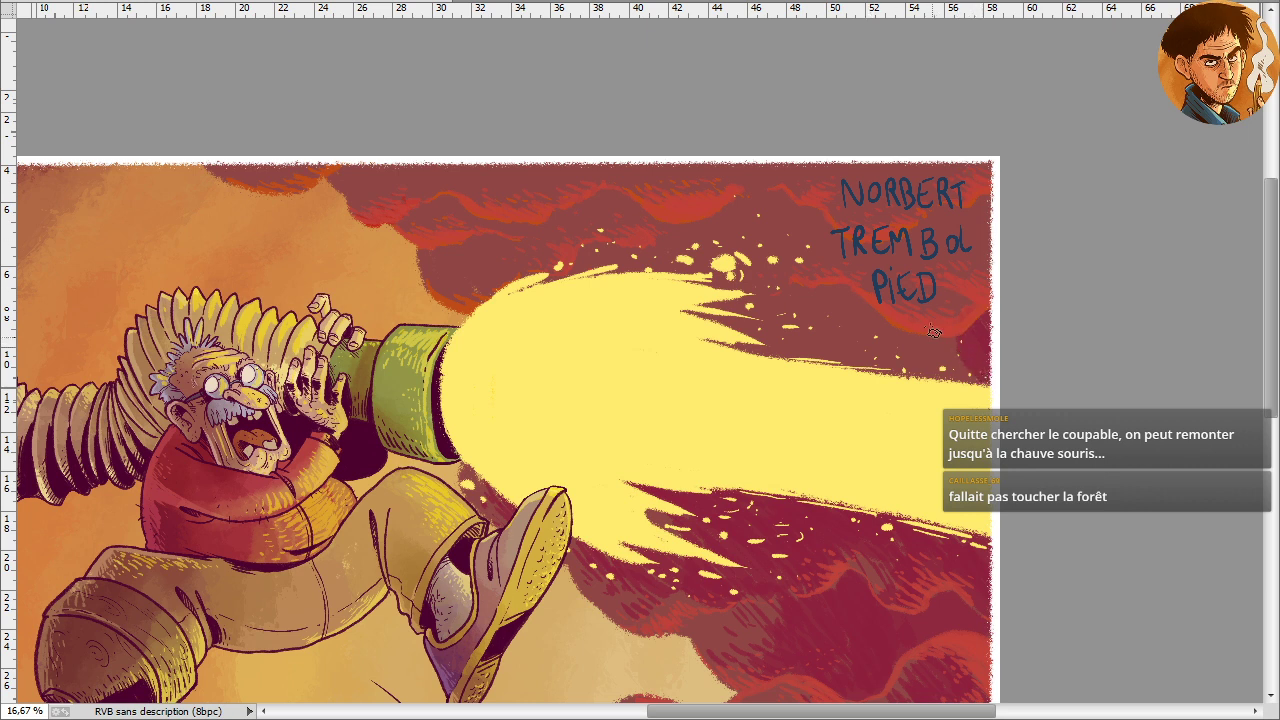
mouse_move(933, 332)
mouse_down()
mouse_move(877, 306)
mouse_move(889, 335)
mouse_move(845, 300)
mouse_move(913, 359)
mouse_move(905, 337)
mouse_move(937, 378)
mouse_up()
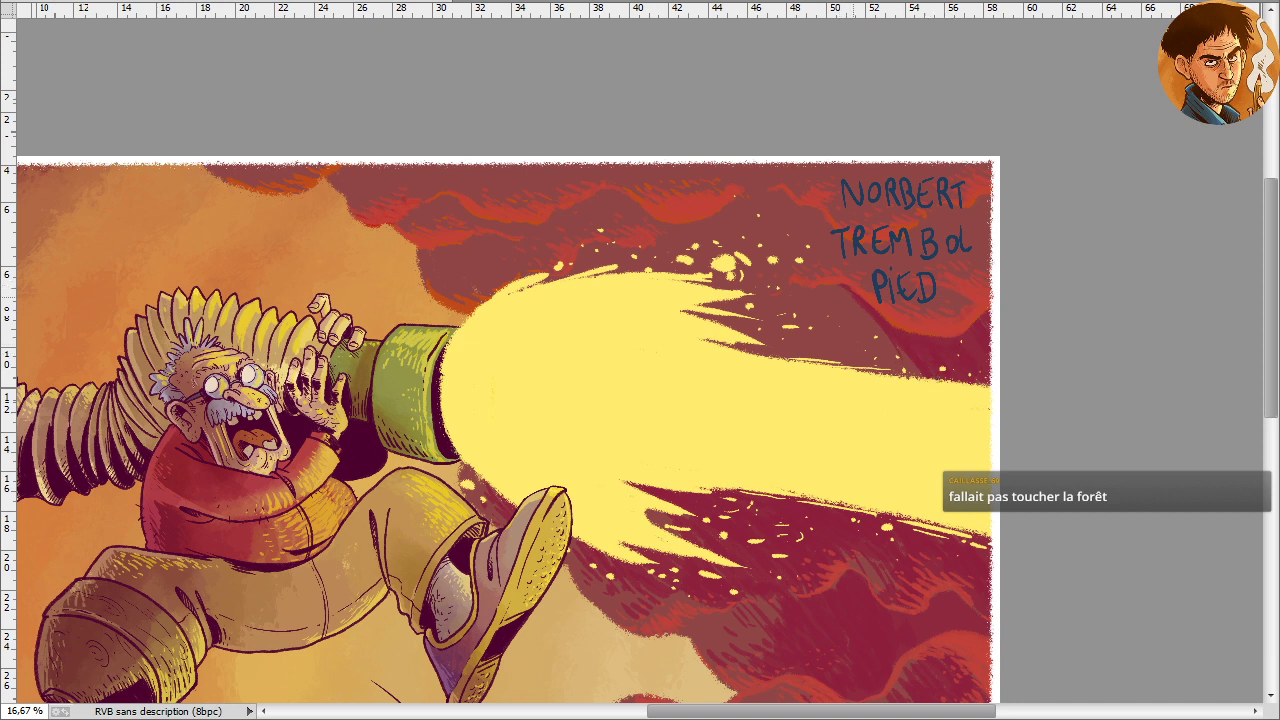
drag(862, 312, 890, 360)
mouse_move(835, 292)
mouse_down()
mouse_move(862, 344)
mouse_move(820, 290)
mouse_move(806, 304)
mouse_up()
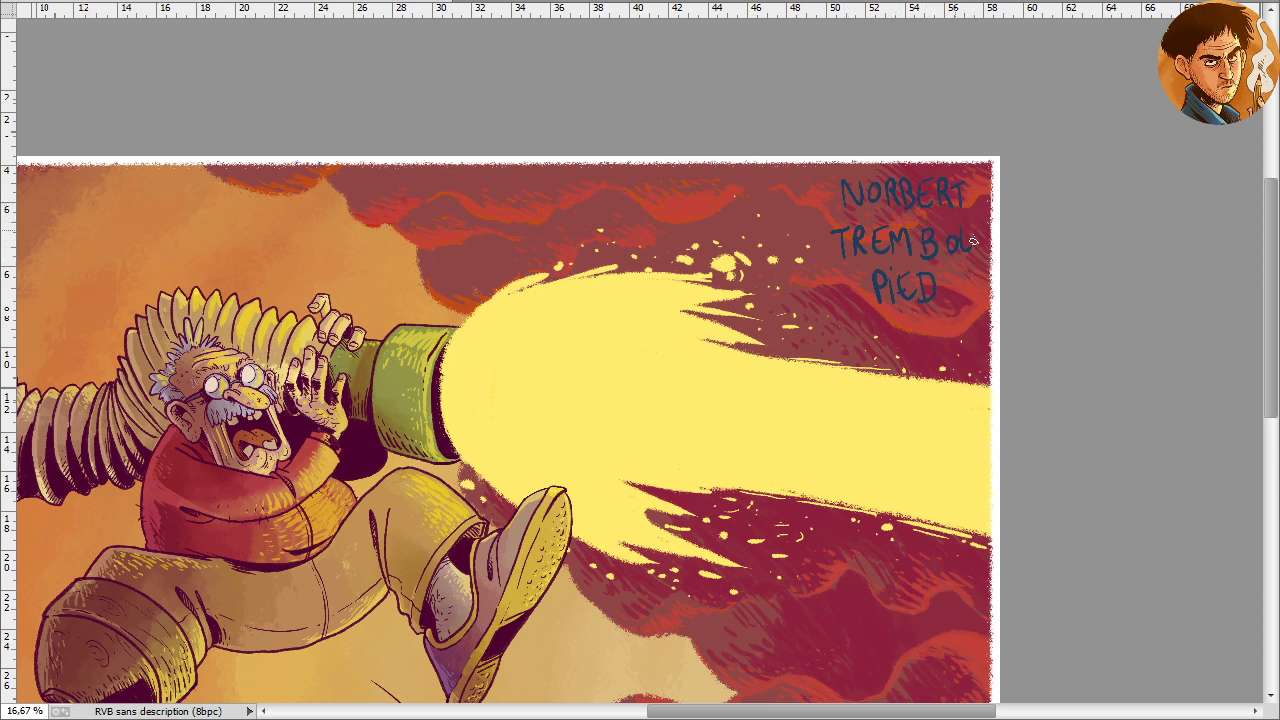
mouse_move(754, 183)
mouse_down()
mouse_move(806, 161)
mouse_move(811, 185)
mouse_move(755, 161)
mouse_move(761, 185)
mouse_move(552, 150)
mouse_move(608, 178)
mouse_move(550, 180)
mouse_move(520, 205)
mouse_up()
mouse_move(440, 175)
mouse_down()
mouse_move(383, 157)
mouse_move(414, 191)
mouse_move(261, 172)
mouse_up()
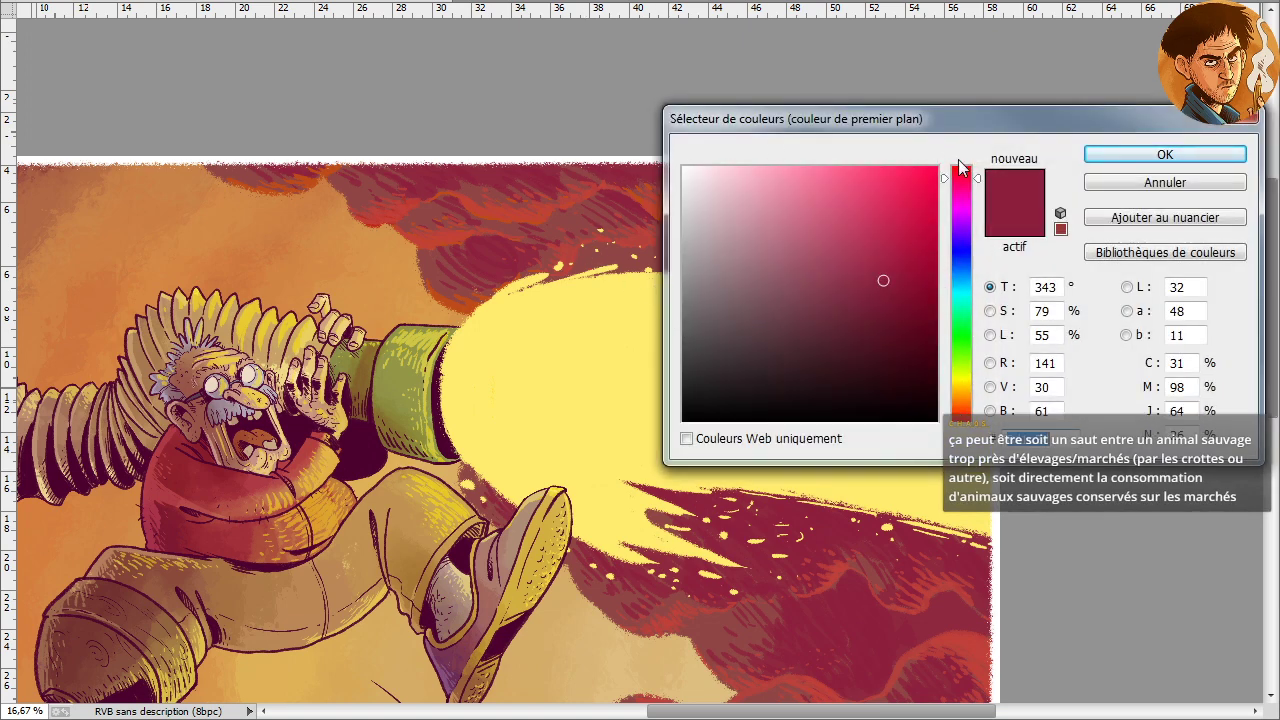
Change the foreground colour from crimson to a darker, deeper red
drag(965, 178, 965, 168)
drag(907, 305, 911, 314)
click(1143, 156)
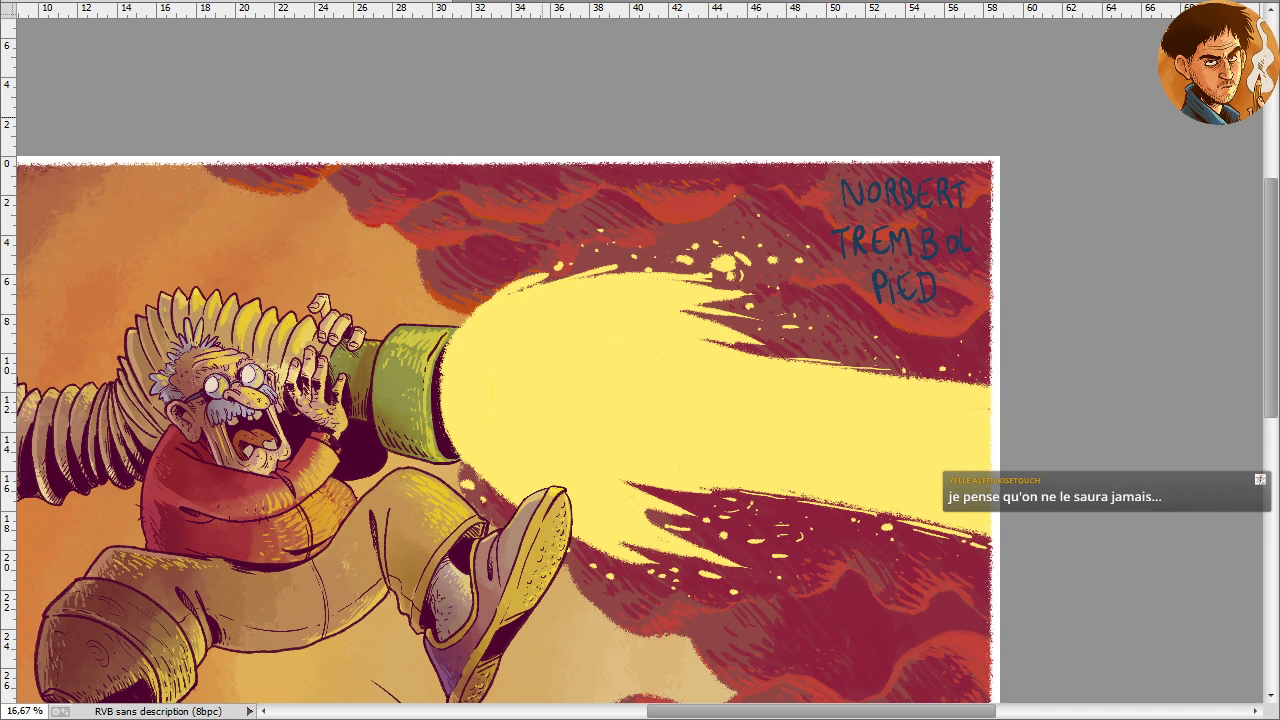
Paint dark red shadows in the clouds around the blue lettering and just above the blast's outer end
mouse_move(984, 200)
mouse_down()
mouse_move(985, 220)
mouse_move(956, 212)
mouse_move(955, 224)
mouse_up()
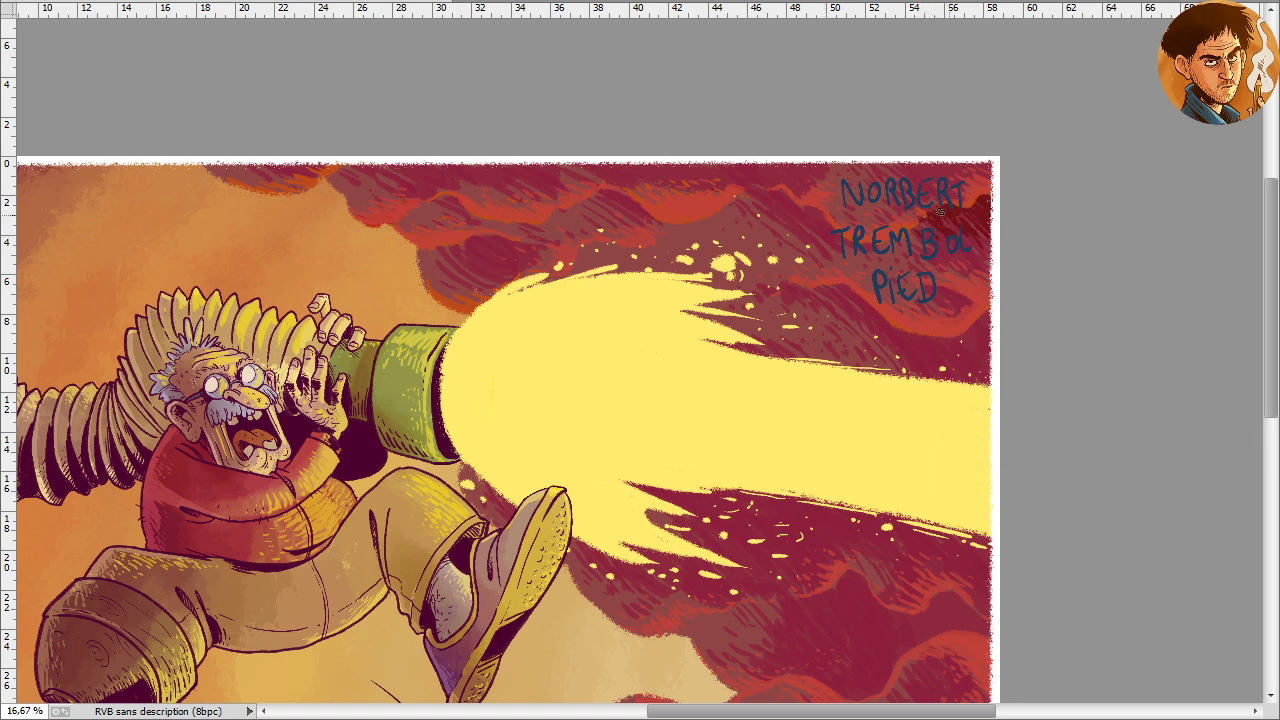
mouse_move(940, 211)
mouse_down()
mouse_move(980, 228)
mouse_move(966, 216)
mouse_move(966, 246)
mouse_move(940, 248)
mouse_up()
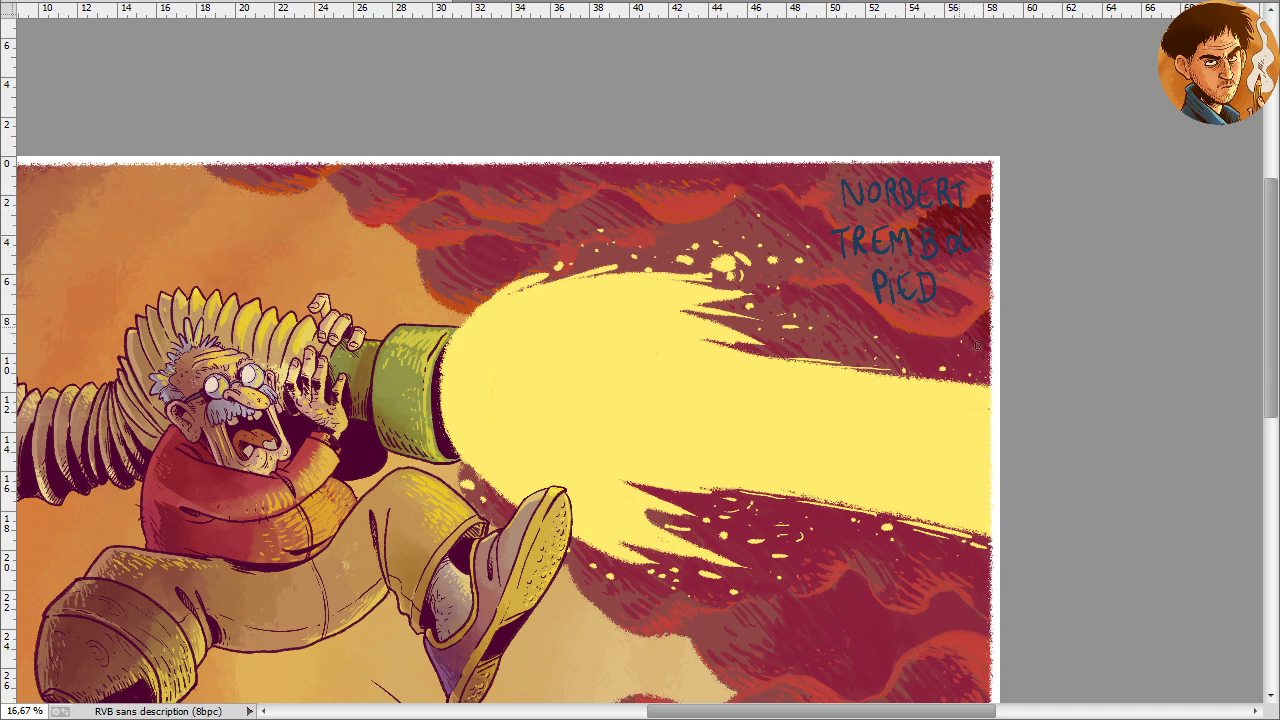
mouse_move(984, 314)
mouse_down()
mouse_move(980, 352)
mouse_move(928, 344)
mouse_move(944, 360)
mouse_move(914, 344)
mouse_move(900, 352)
mouse_move(845, 292)
mouse_move(876, 326)
mouse_up()
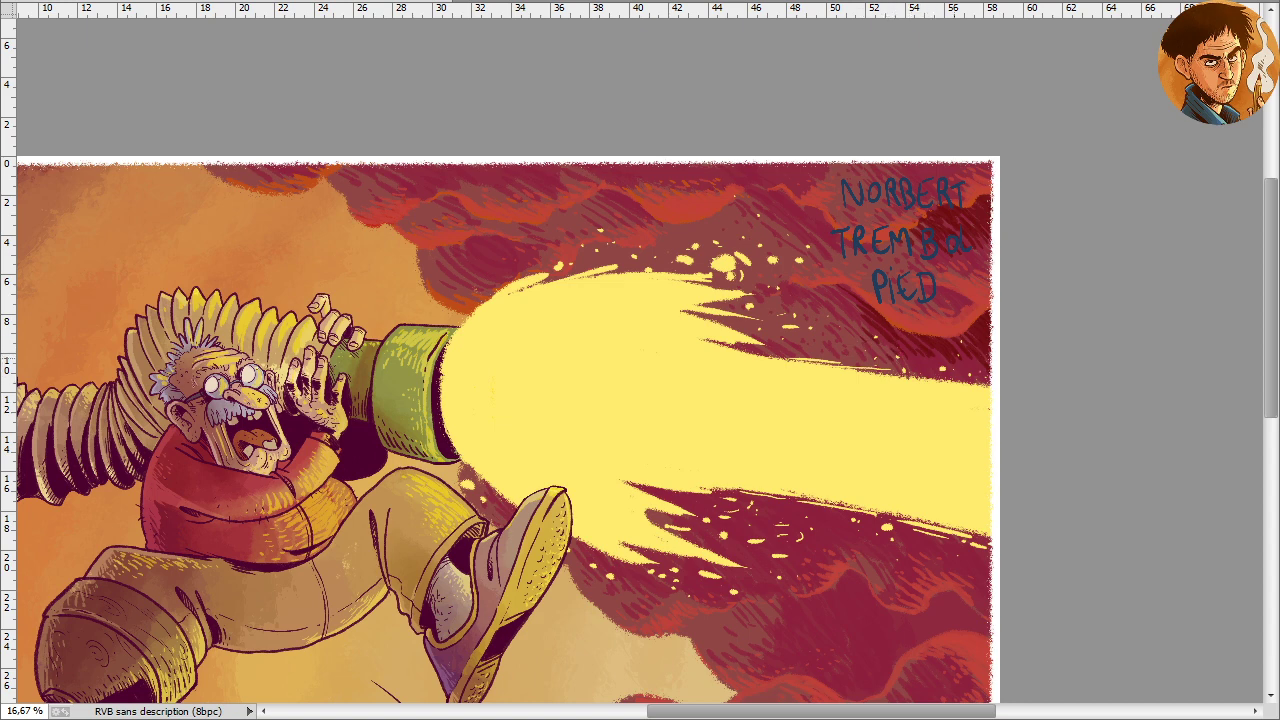
mouse_move(956, 345)
mouse_down()
mouse_move(978, 368)
mouse_move(893, 372)
mouse_move(866, 364)
mouse_move(862, 323)
mouse_up()
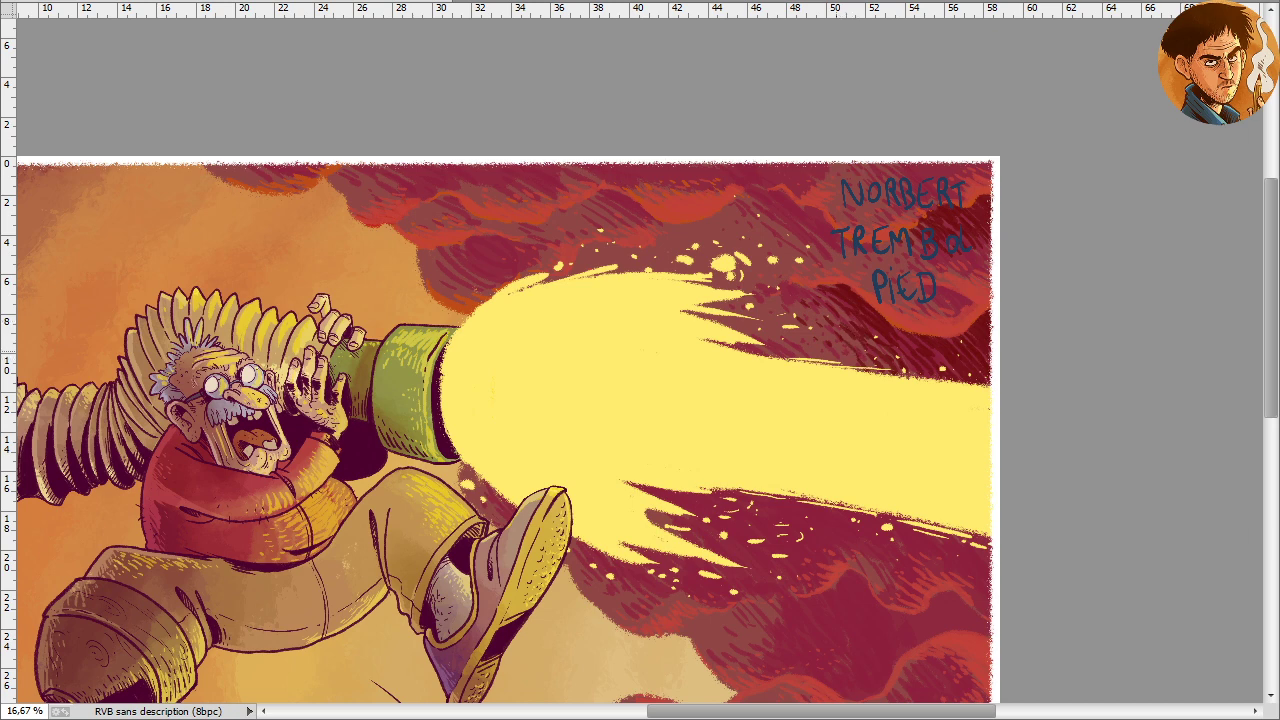
Add dark red shadows along the blast's underside and beneath the wavy contour of the cloud below it
drag(811, 427, 679, 202)
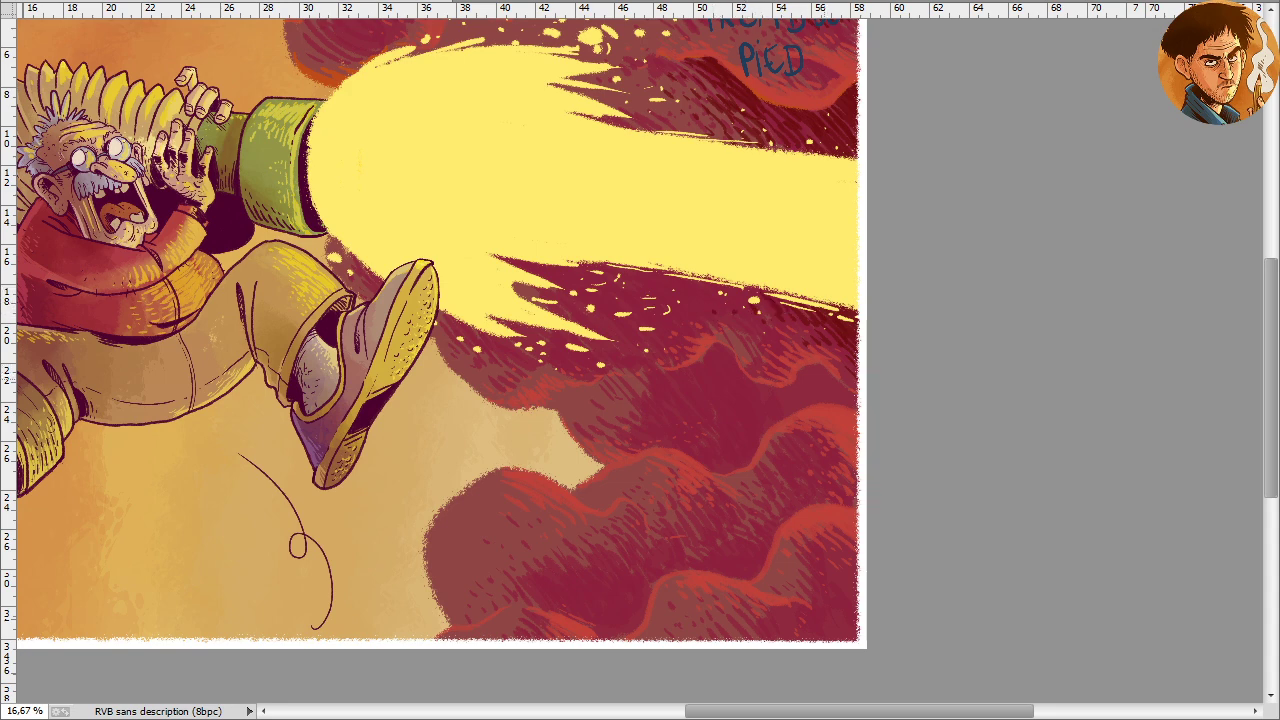
mouse_move(815, 368)
mouse_down()
mouse_move(852, 404)
mouse_move(833, 387)
mouse_move(795, 402)
mouse_up()
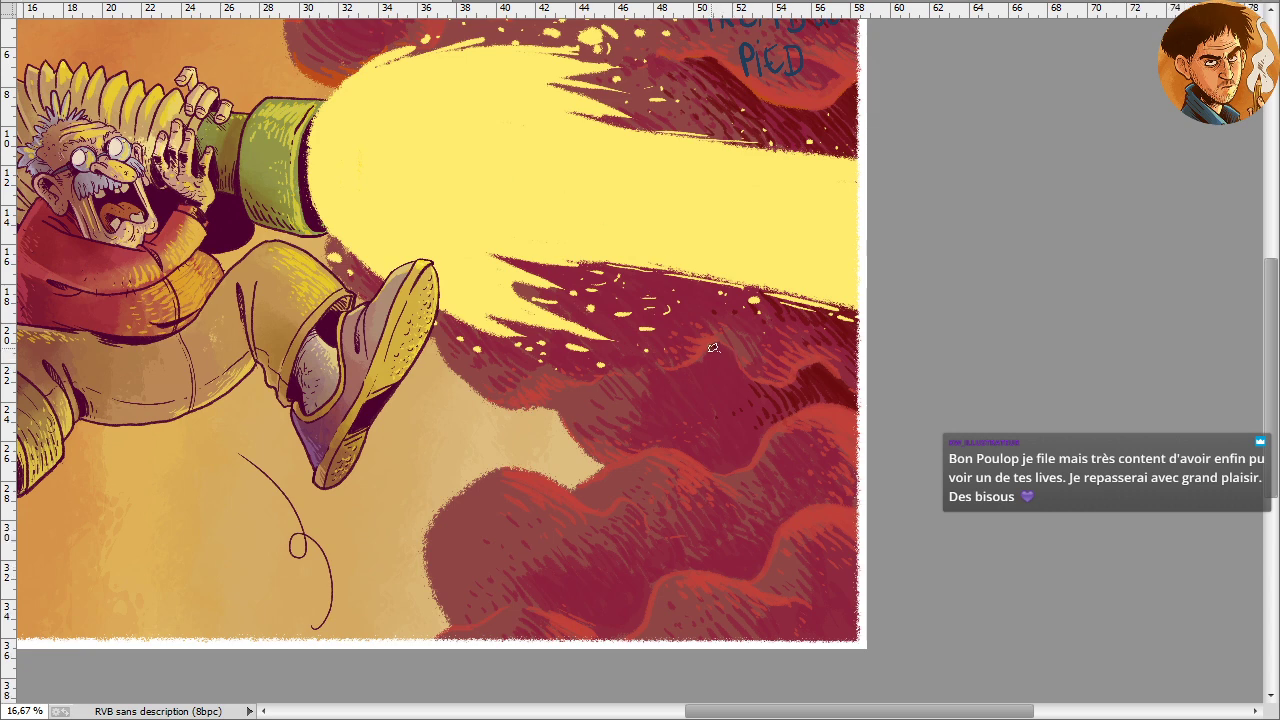
mouse_move(713, 347)
mouse_down()
mouse_move(755, 390)
mouse_move(712, 352)
mouse_move(726, 390)
mouse_up()
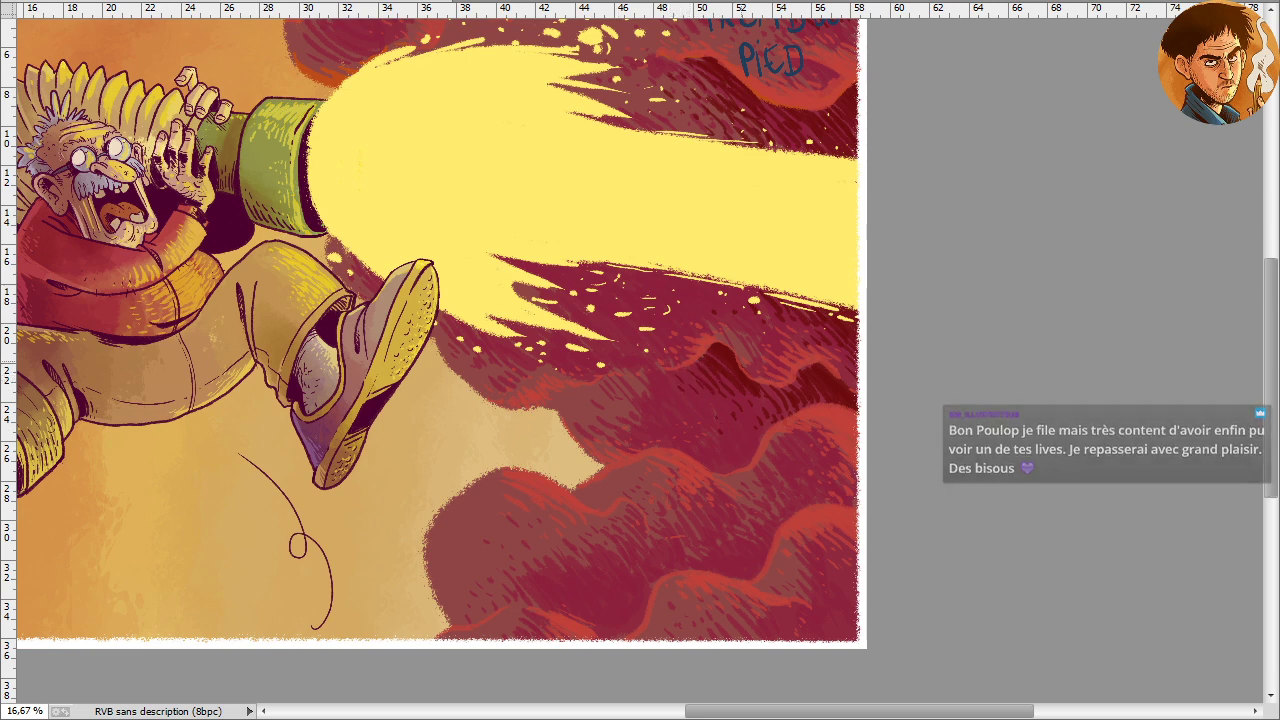
Brush dark red diagonal hatching under the crests of the smoke clouds in the illustration's lower-right corner
mouse_move(827, 432)
mouse_down()
mouse_move(840, 482)
mouse_move(810, 486)
mouse_up()
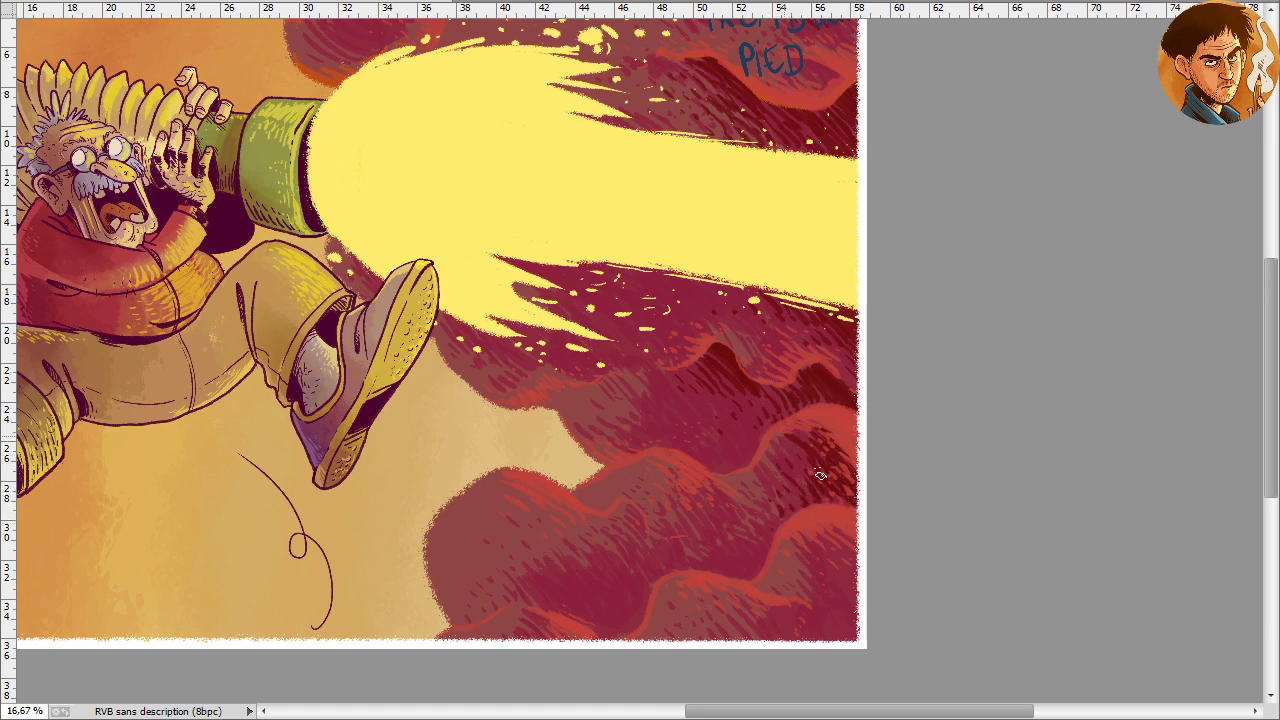
drag(811, 443, 834, 426)
drag(808, 486, 782, 514)
mouse_move(780, 458)
mouse_down()
mouse_move(754, 493)
mouse_move(772, 550)
mouse_move(756, 540)
mouse_move(734, 582)
mouse_up()
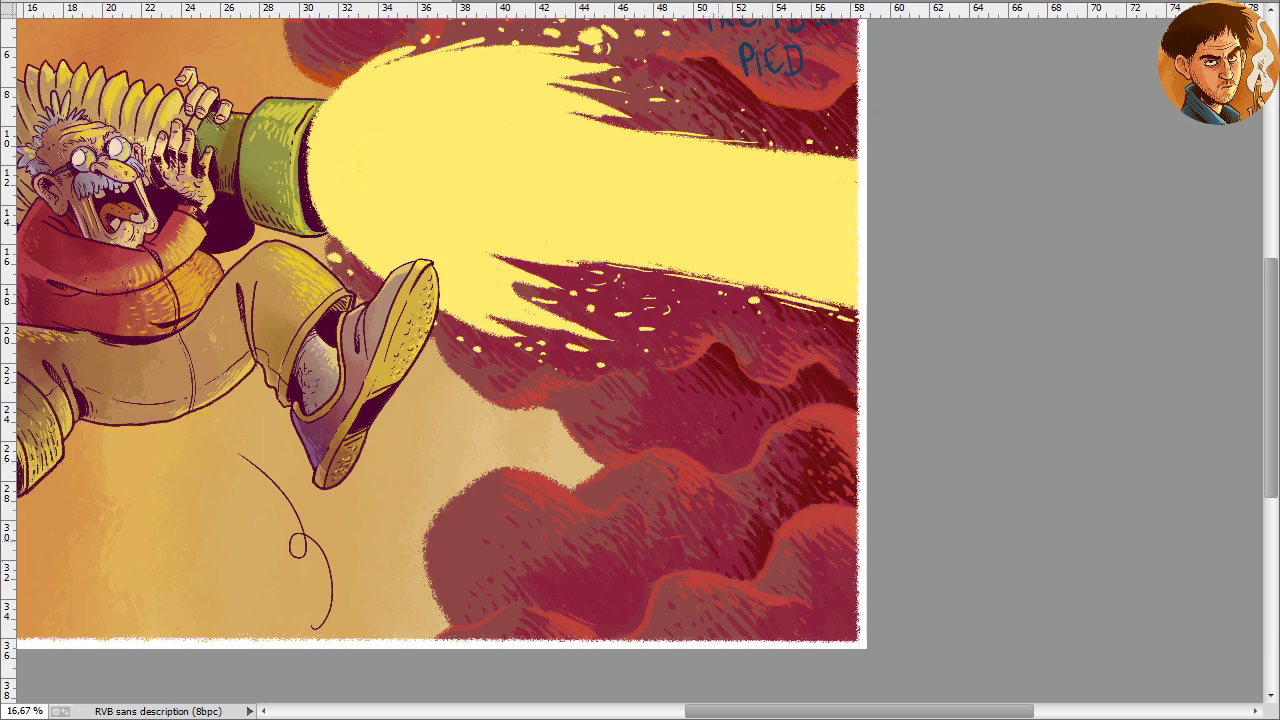
drag(740, 532, 727, 558)
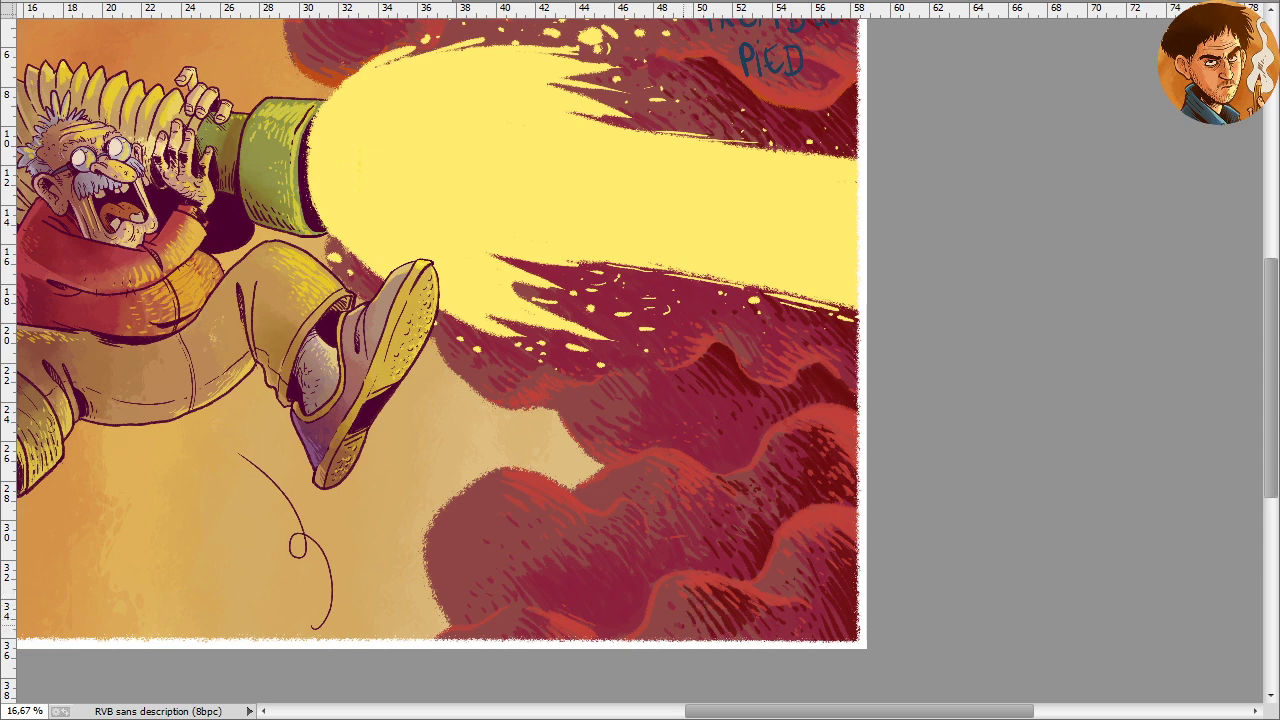
Hatch dark red shadows beneath the crest of the large rounded cloud at the lower edge of the artwork
mouse_move(626, 501)
mouse_down()
mouse_move(654, 351)
mouse_move(647, 384)
mouse_up()
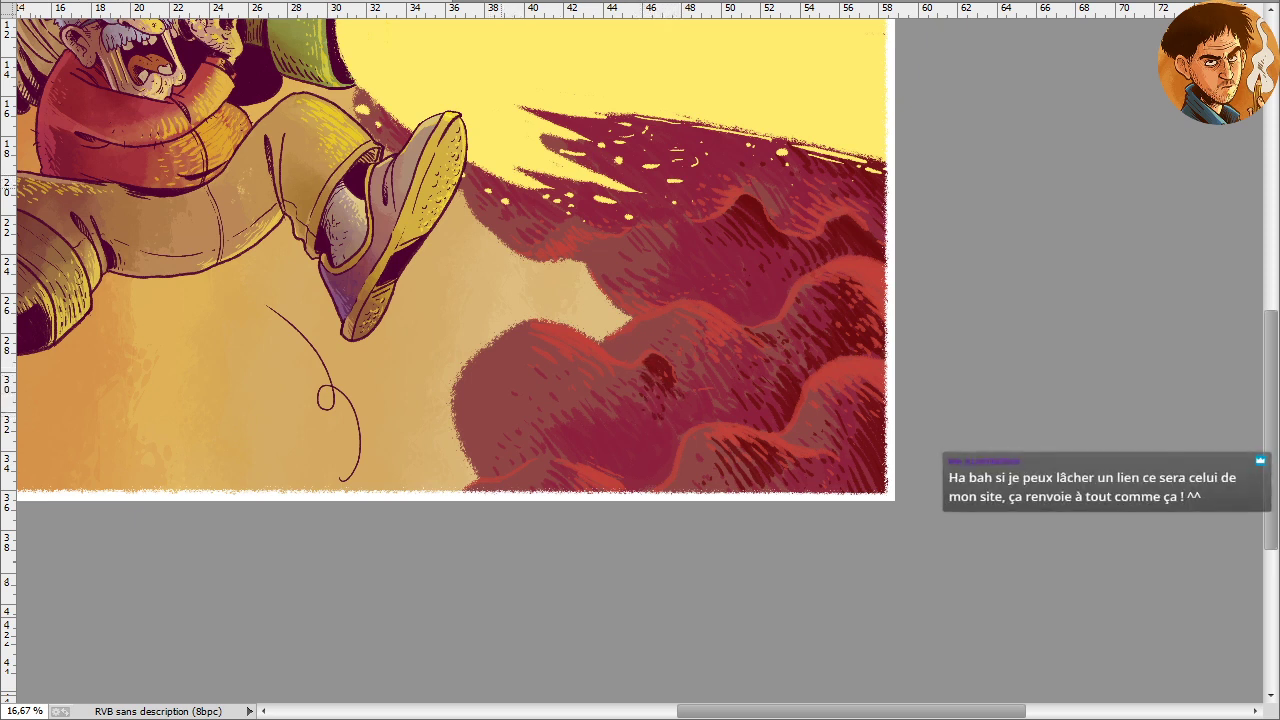
mouse_move(590, 350)
mouse_down()
mouse_move(600, 362)
mouse_move(575, 350)
mouse_move(600, 385)
mouse_move(625, 386)
mouse_move(582, 400)
mouse_move(560, 362)
mouse_move(586, 420)
mouse_move(596, 375)
mouse_move(621, 397)
mouse_up()
mouse_move(662, 436)
mouse_down()
mouse_move(652, 480)
mouse_move(630, 492)
mouse_move(617, 434)
mouse_move(600, 460)
mouse_move(634, 454)
mouse_move(655, 476)
mouse_up()
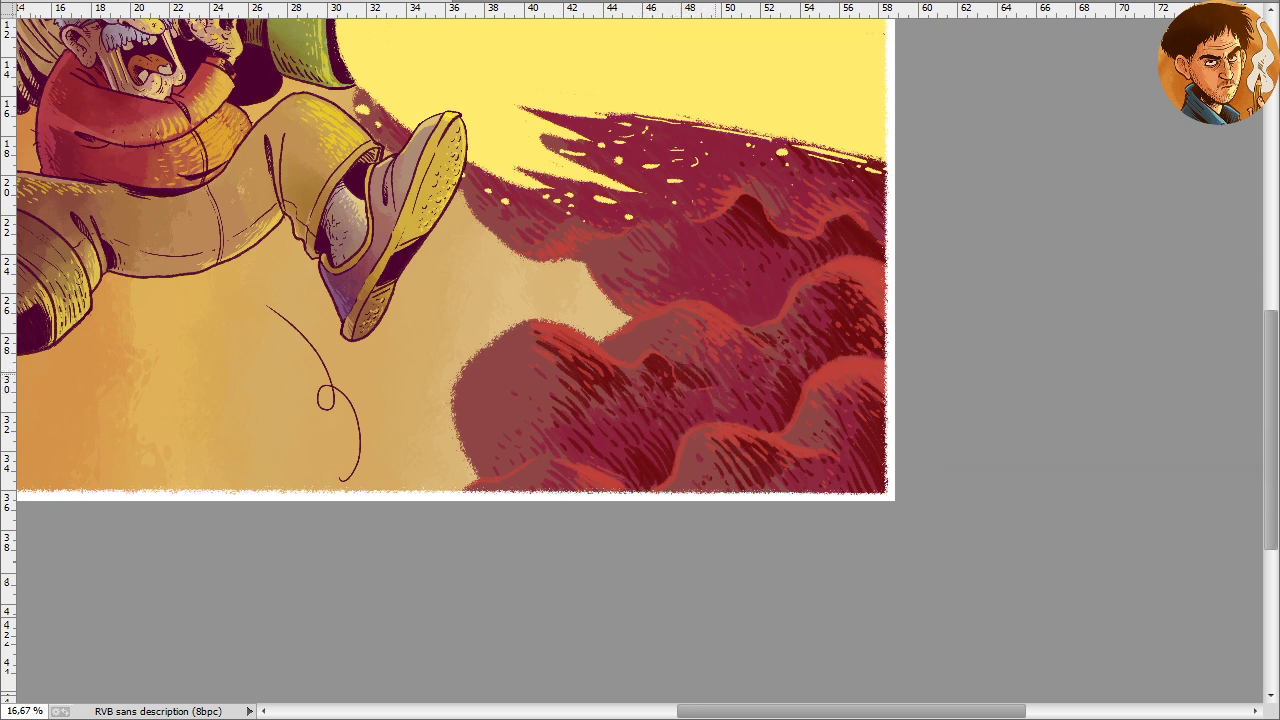
Extend the dark red hatching across the rounded lower cloud's left side, base and middle, up to the neighbouring cloud crests
key(ctrl+minus)
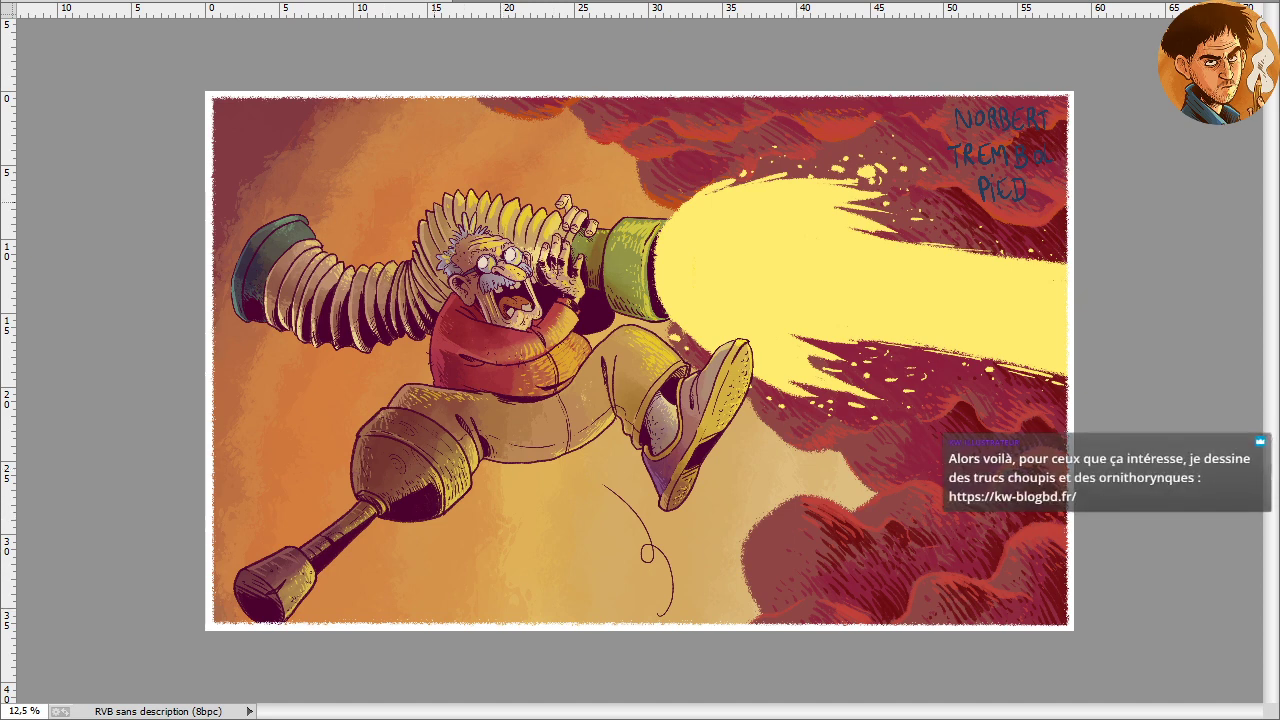
key(ctrl+plus)
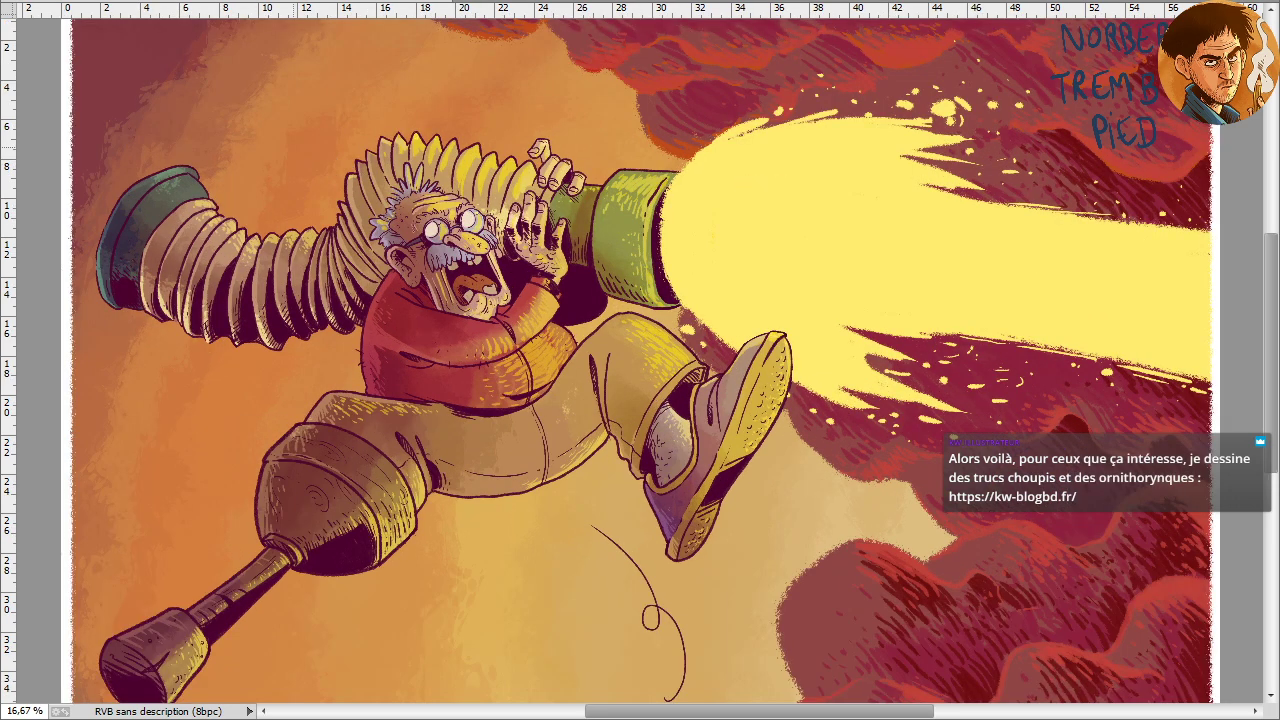
drag(401, 324, 277, 78)
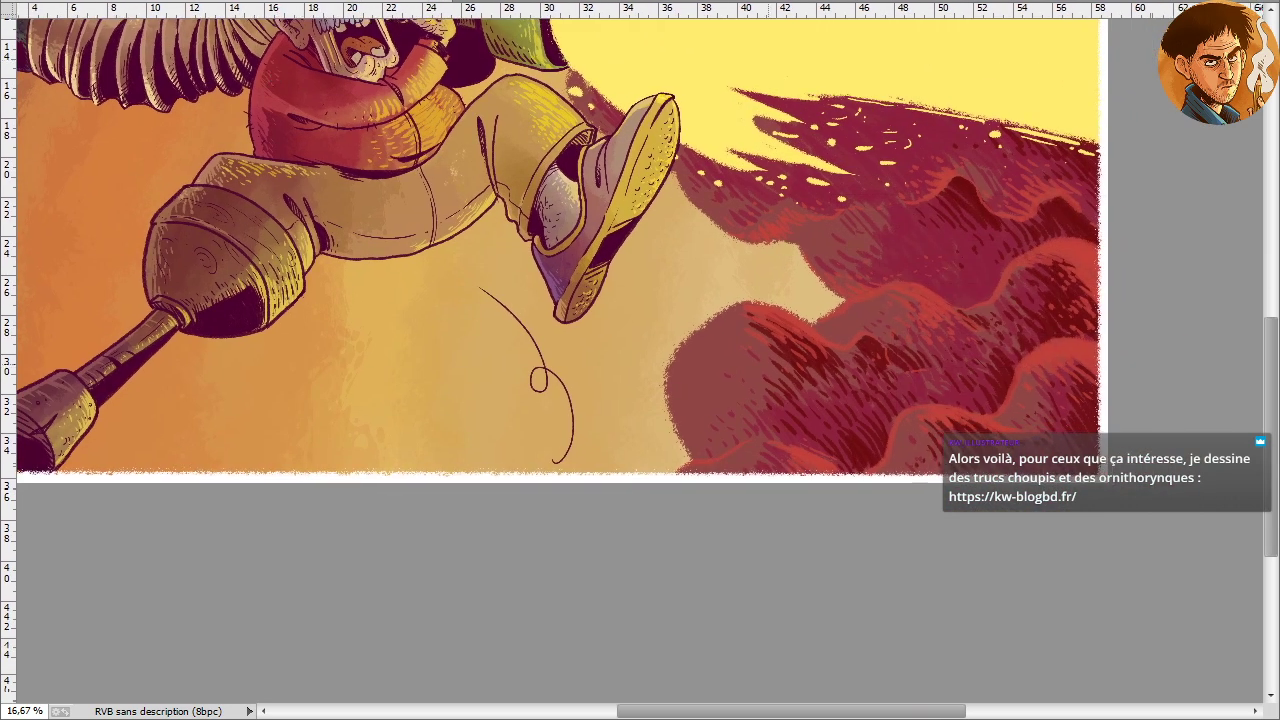
mouse_move(773, 363)
mouse_down()
mouse_move(754, 438)
mouse_move(742, 400)
mouse_move(746, 433)
mouse_move(722, 442)
mouse_move(732, 400)
mouse_move(726, 450)
mouse_move(730, 417)
mouse_move(712, 412)
mouse_up()
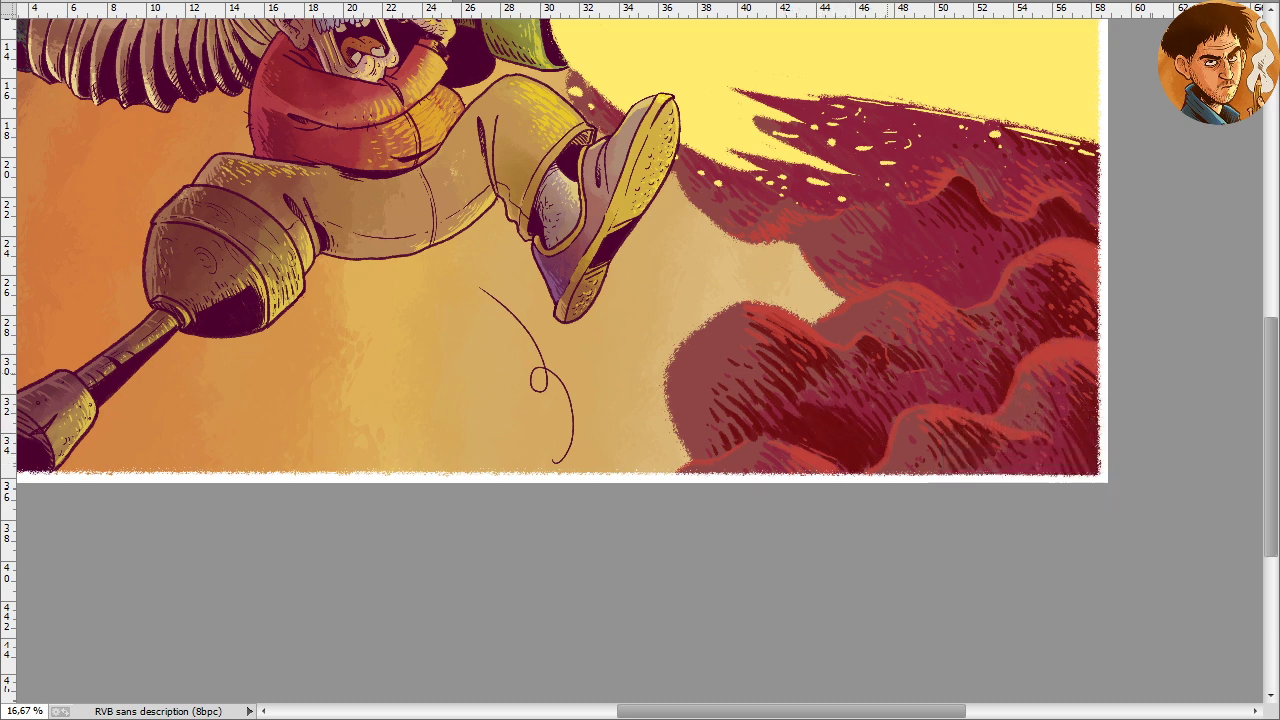
drag(822, 400, 900, 432)
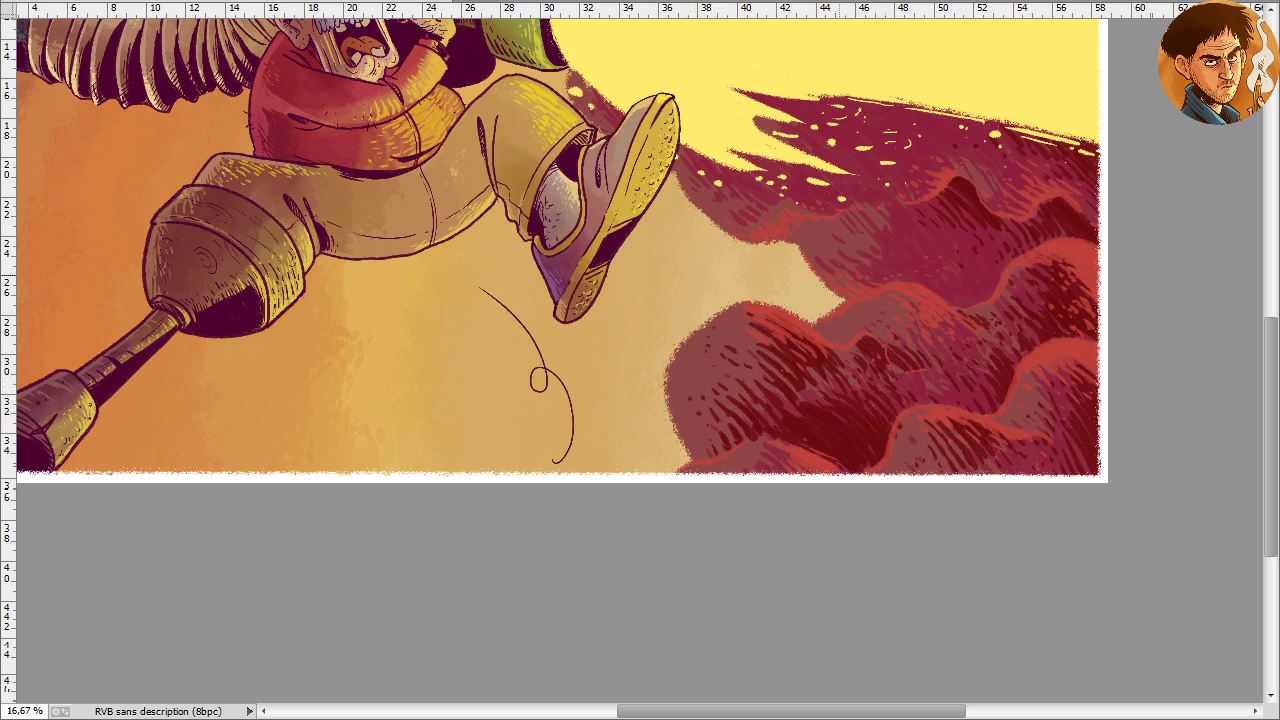
drag(812, 332, 885, 337)
mouse_move(975, 330)
mouse_down()
mouse_move(985, 350)
mouse_move(958, 396)
mouse_move(978, 385)
mouse_move(920, 400)
mouse_up()
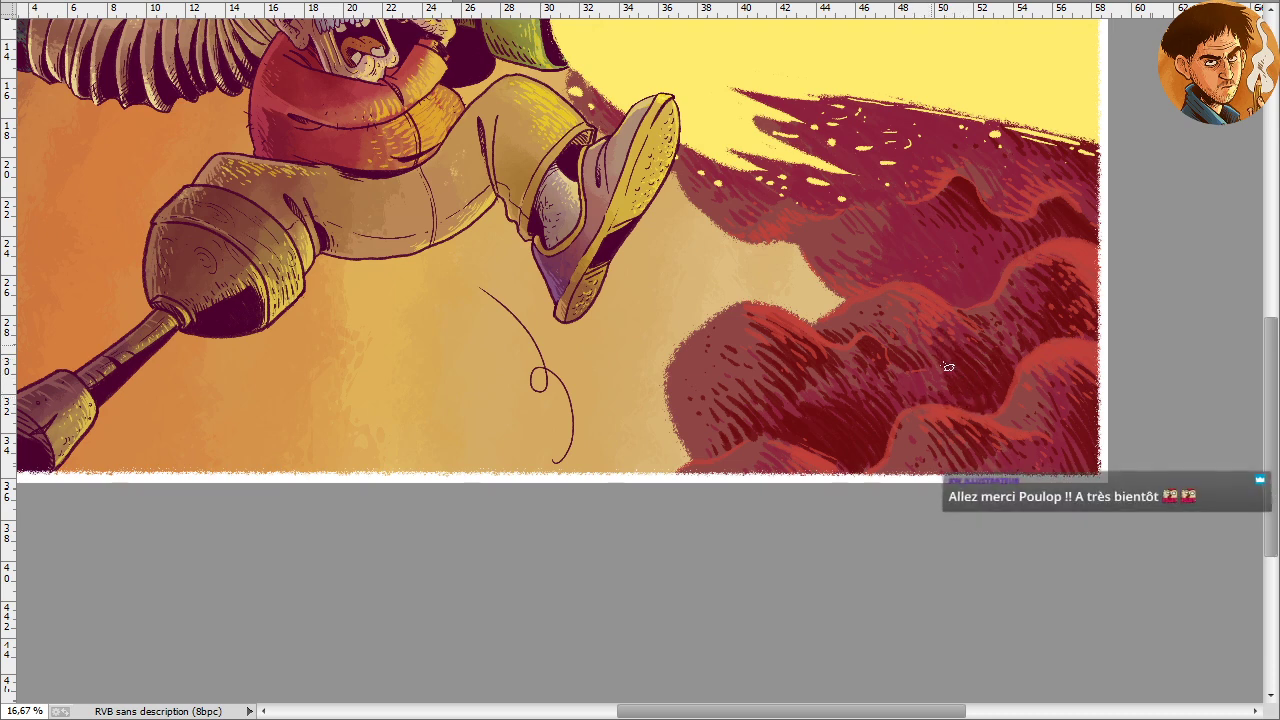
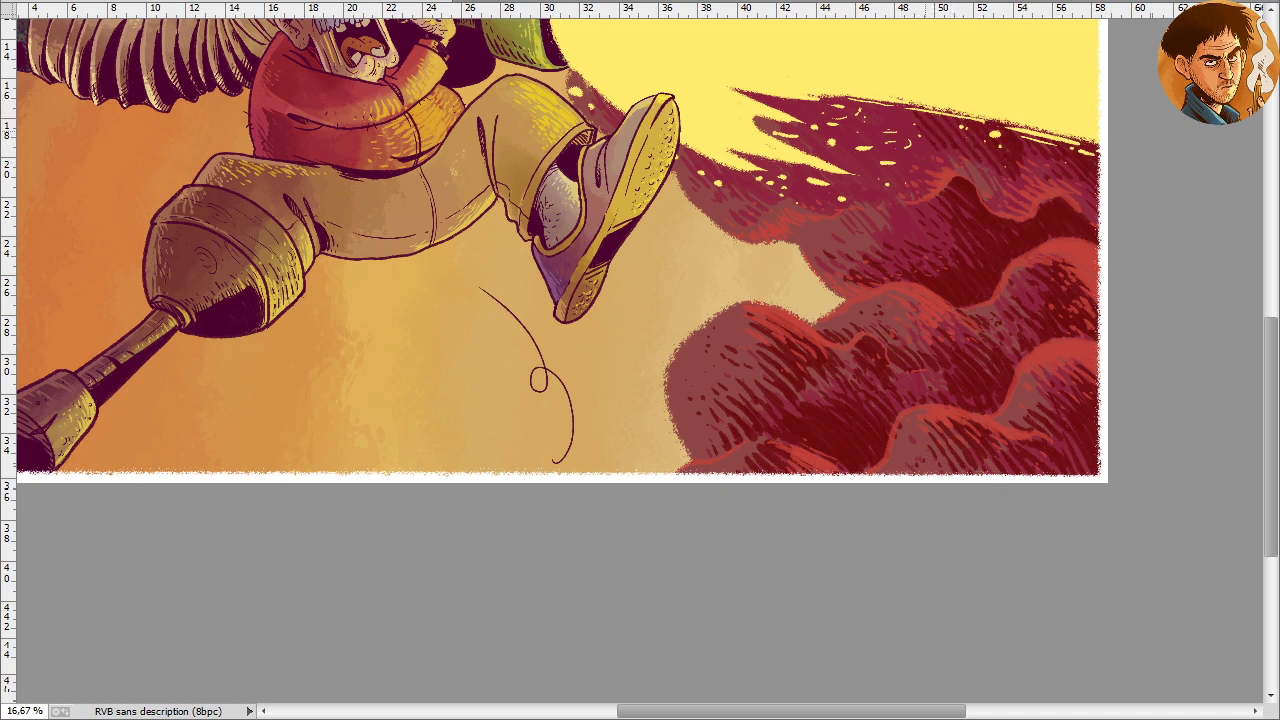
Shade the clouds directly below the yellow blast with dark red hatching, out to their edge near the shoe
mouse_move(888, 118)
mouse_down()
mouse_move(908, 148)
mouse_move(864, 97)
mouse_move(879, 103)
mouse_move(901, 181)
mouse_move(843, 106)
mouse_move(862, 153)
mouse_up()
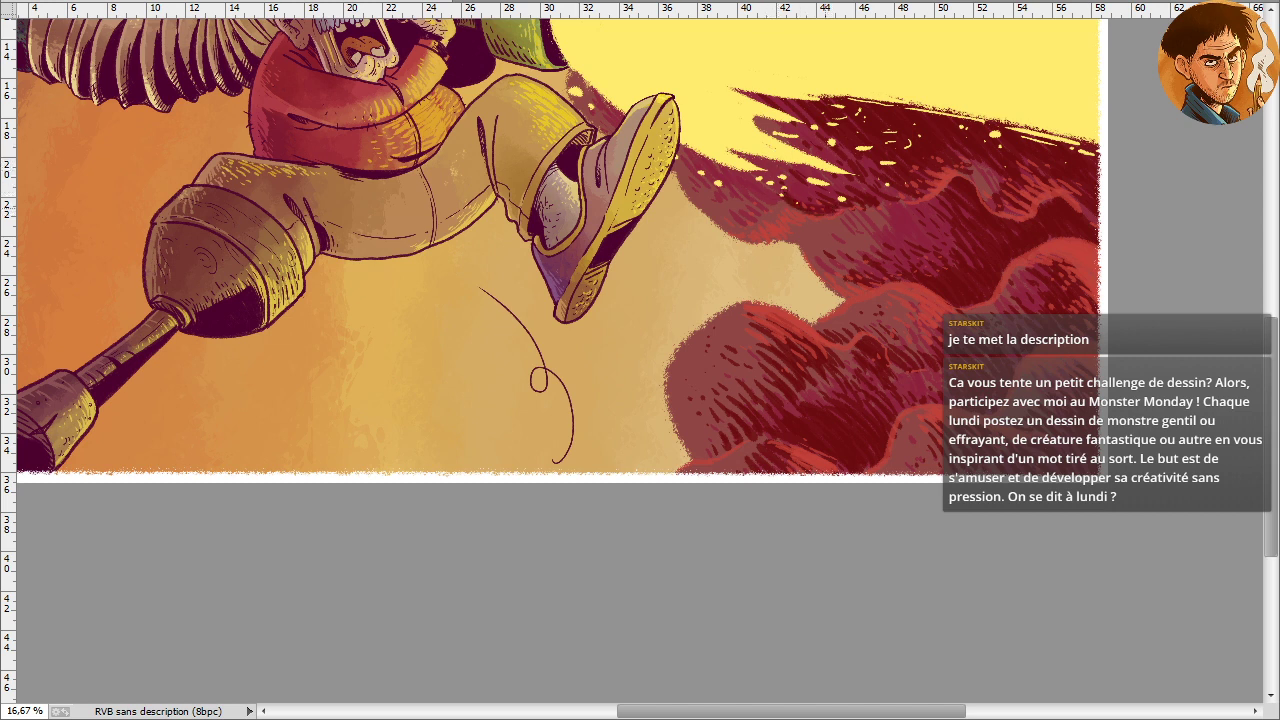
drag(785, 186, 731, 210)
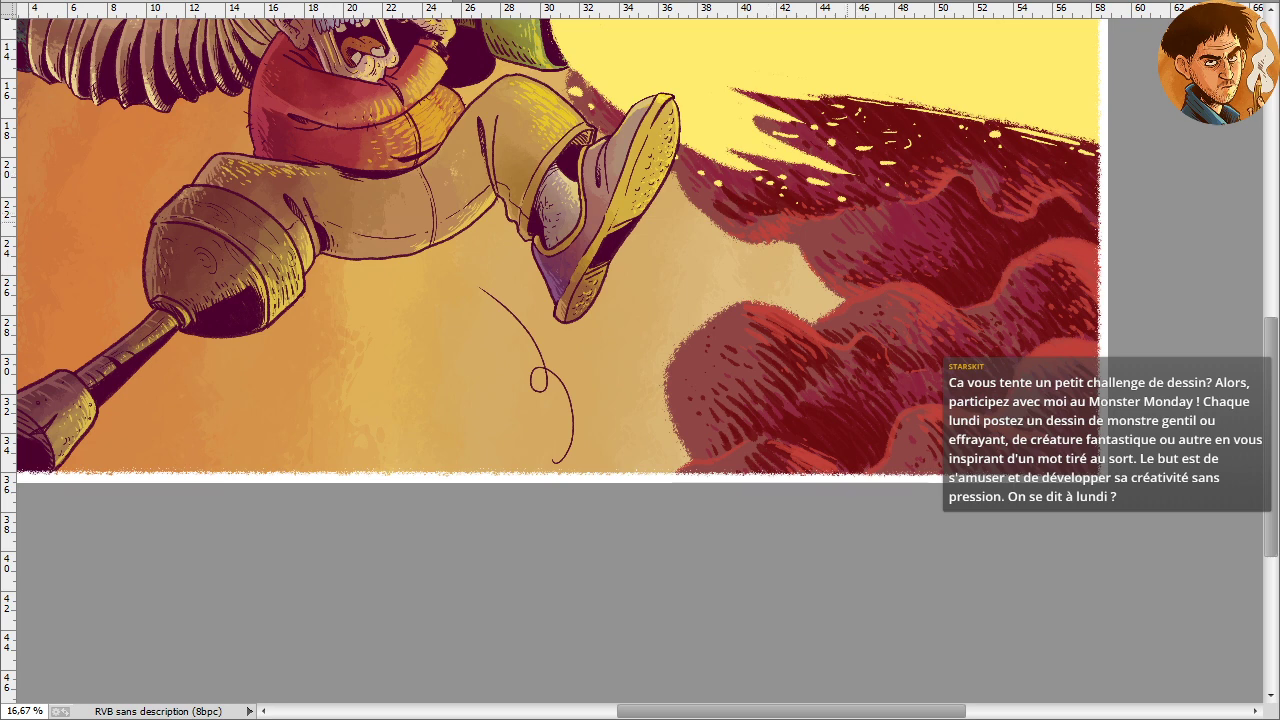
mouse_move(826, 238)
mouse_down()
mouse_move(900, 262)
mouse_move(955, 244)
mouse_up()
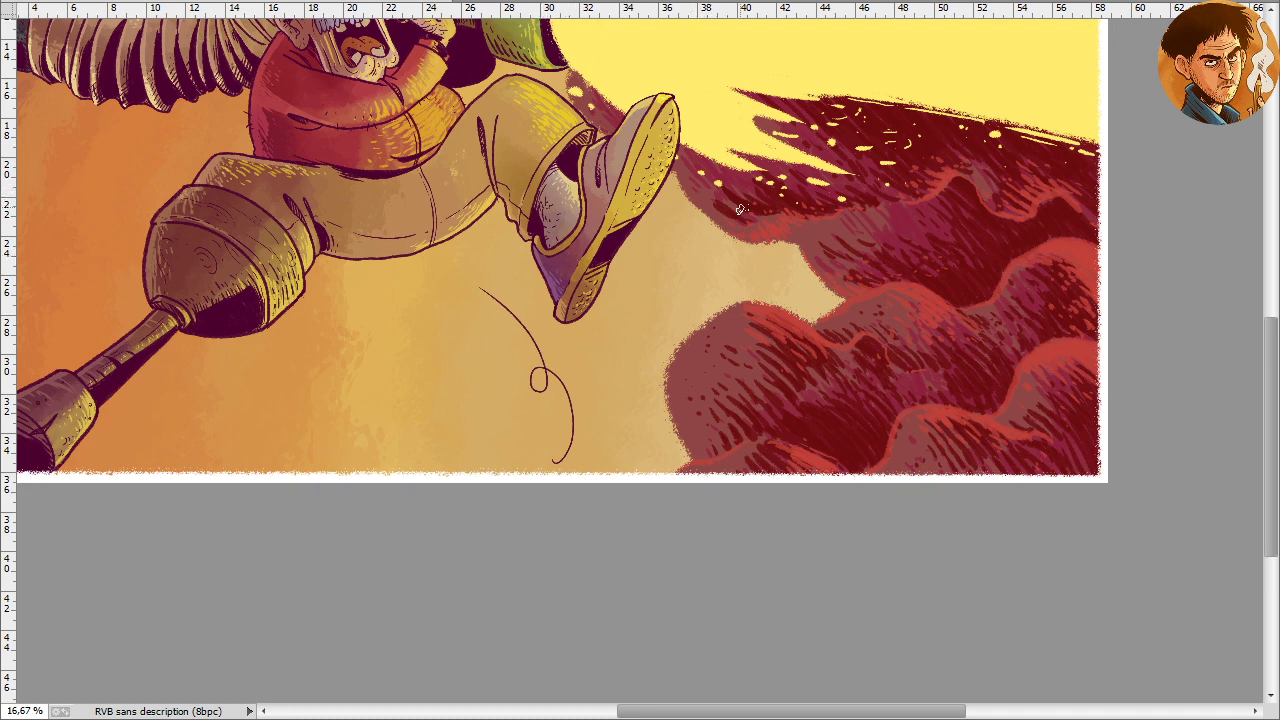
drag(740, 209, 698, 176)
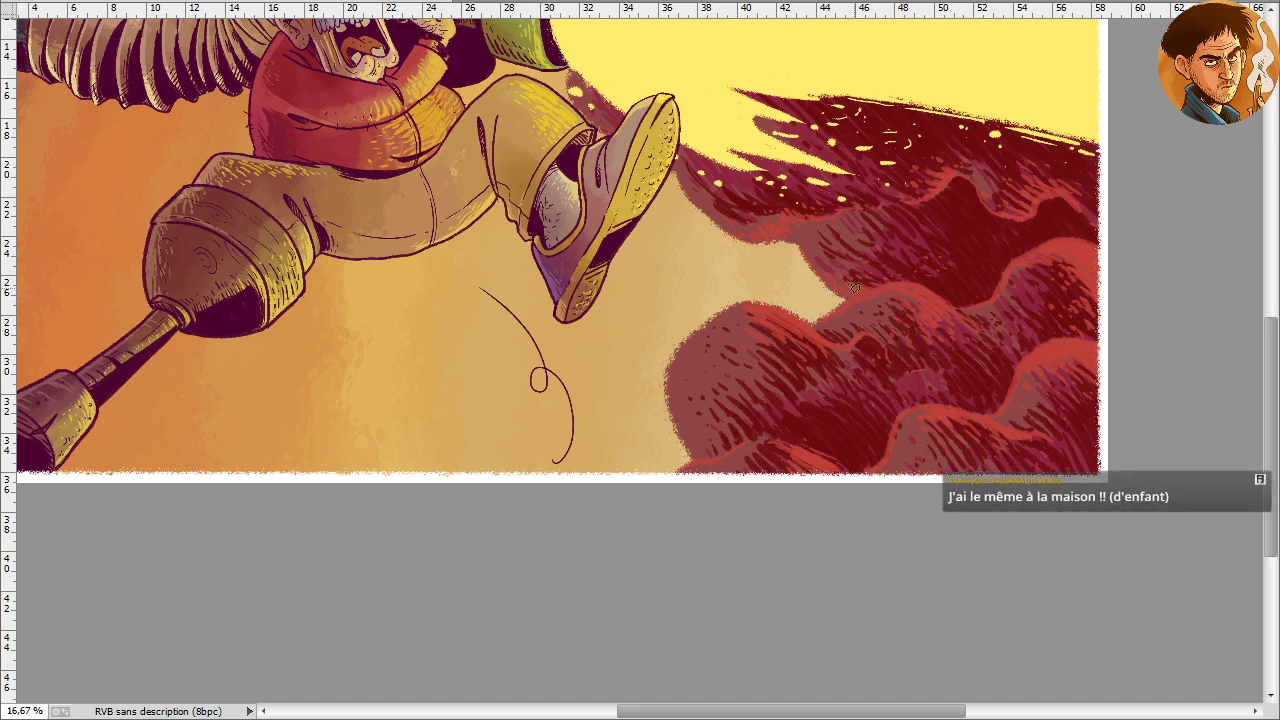
Deepen the upper clouds above the blast and around the handwritten lettering with dark red hatching
key(ctrl+minus)
key(ctrl+minus)
key(ctrl+plus)
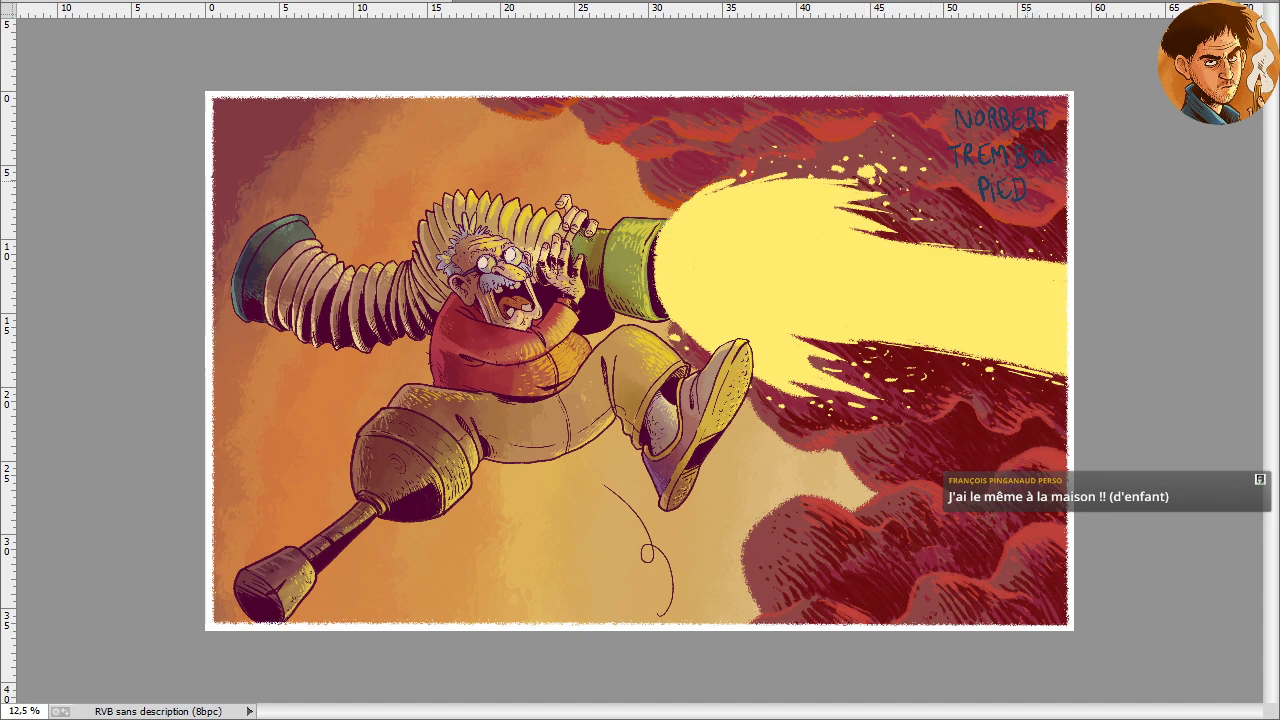
mouse_move(1045, 198)
mouse_down()
mouse_move(1008, 202)
mouse_move(988, 191)
mouse_move(997, 174)
mouse_up()
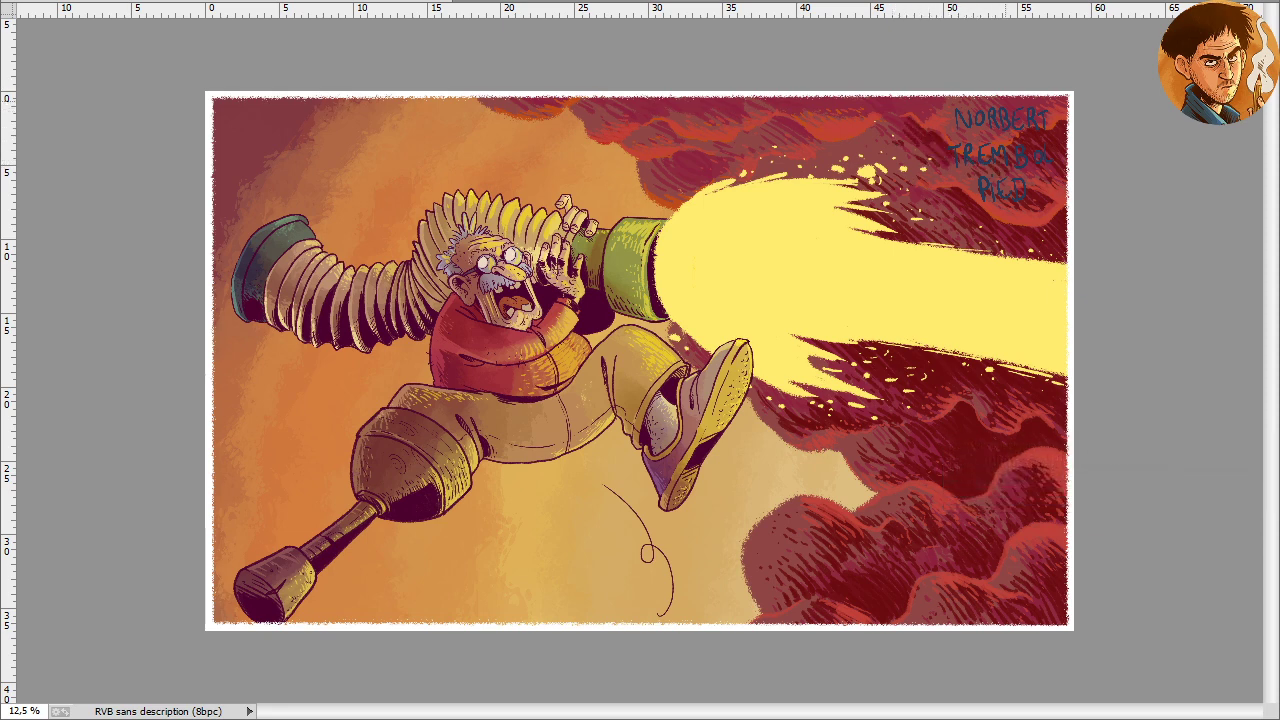
mouse_move(1062, 104)
mouse_down()
mouse_move(1012, 112)
mouse_move(1010, 131)
mouse_move(990, 130)
mouse_move(980, 108)
mouse_move(972, 144)
mouse_up()
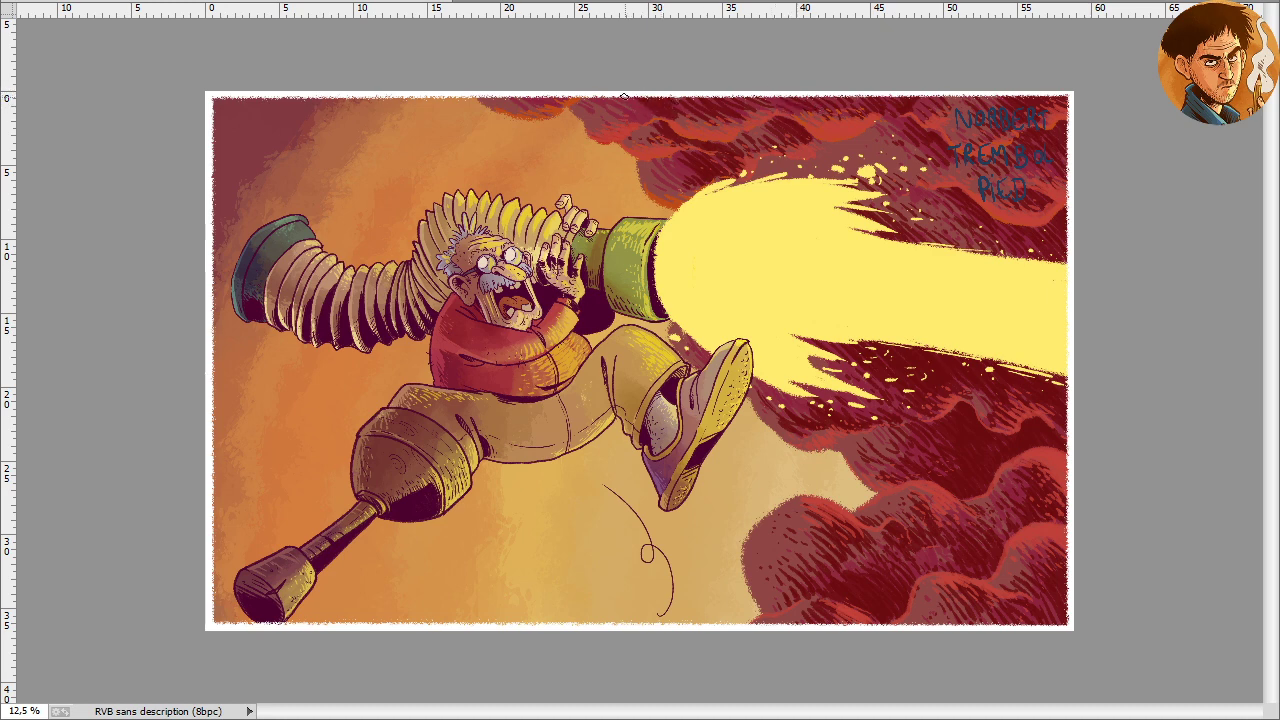
mouse_move(921, 131)
mouse_down()
mouse_move(902, 170)
mouse_move(884, 136)
mouse_up()
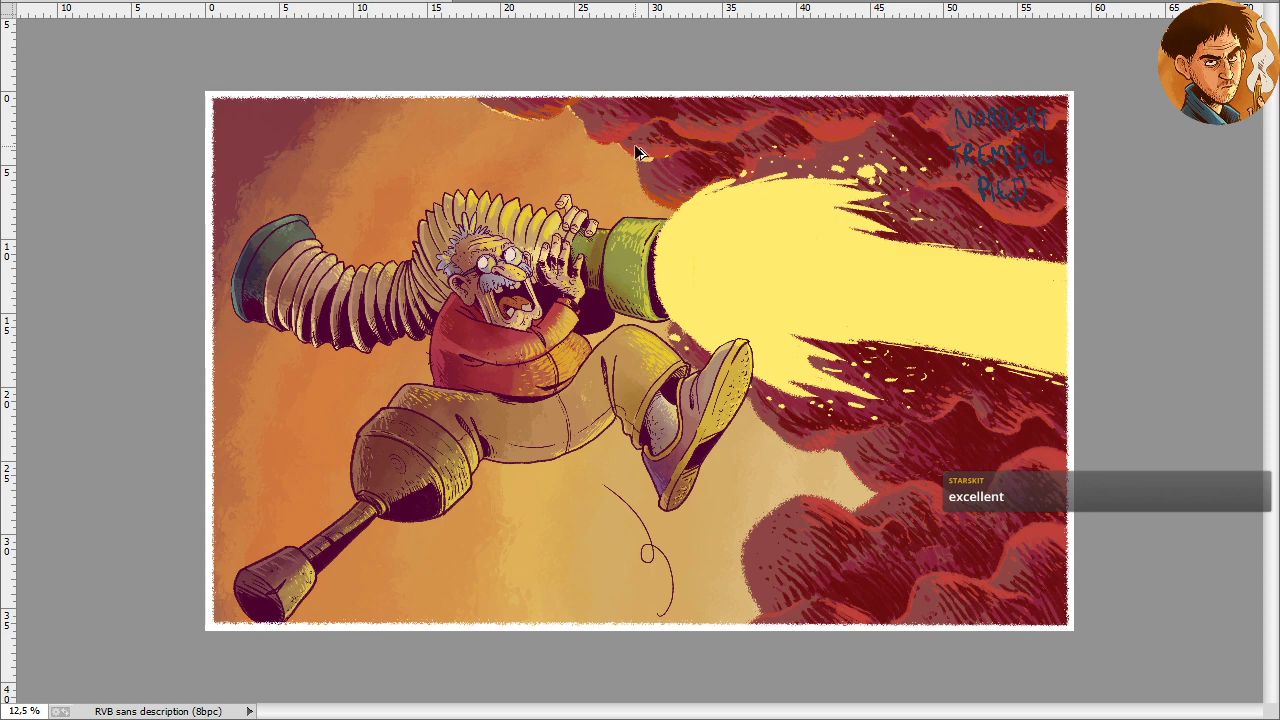
Save the illustration and paint pale yellow rim light along the edges and crests of the upper clouds
key(ctrl+plus)
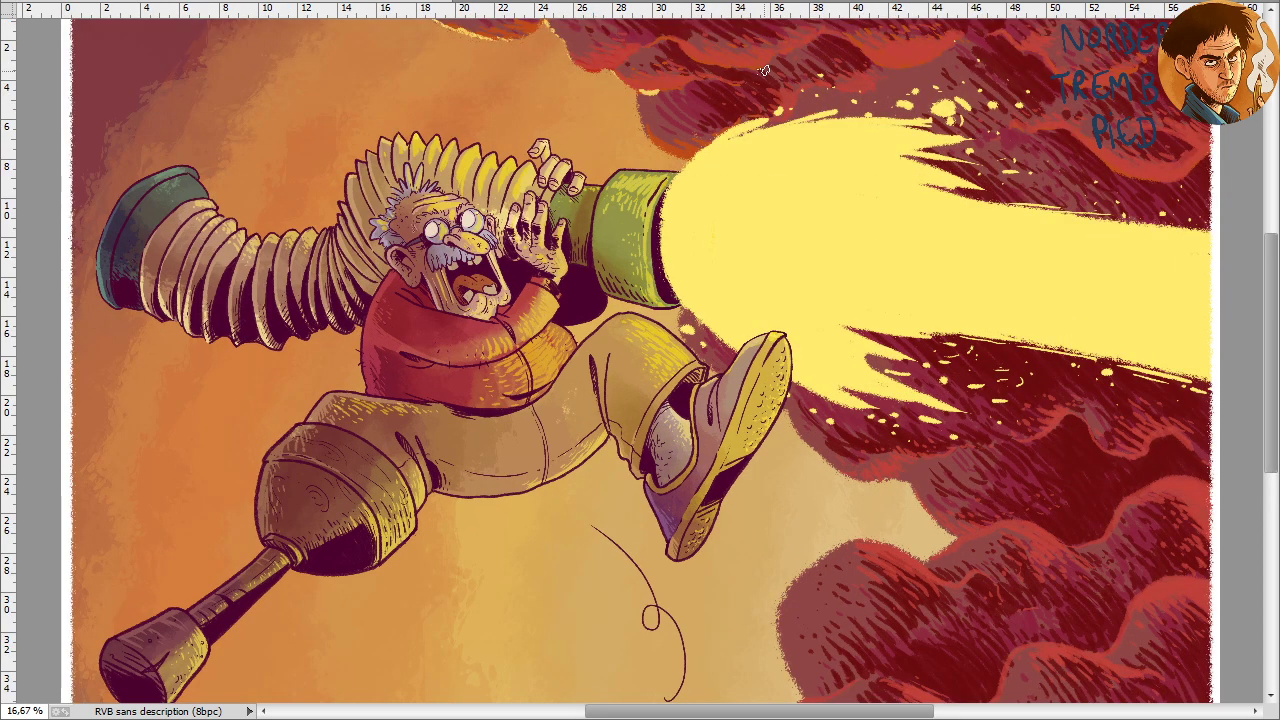
key(ctrl+s)
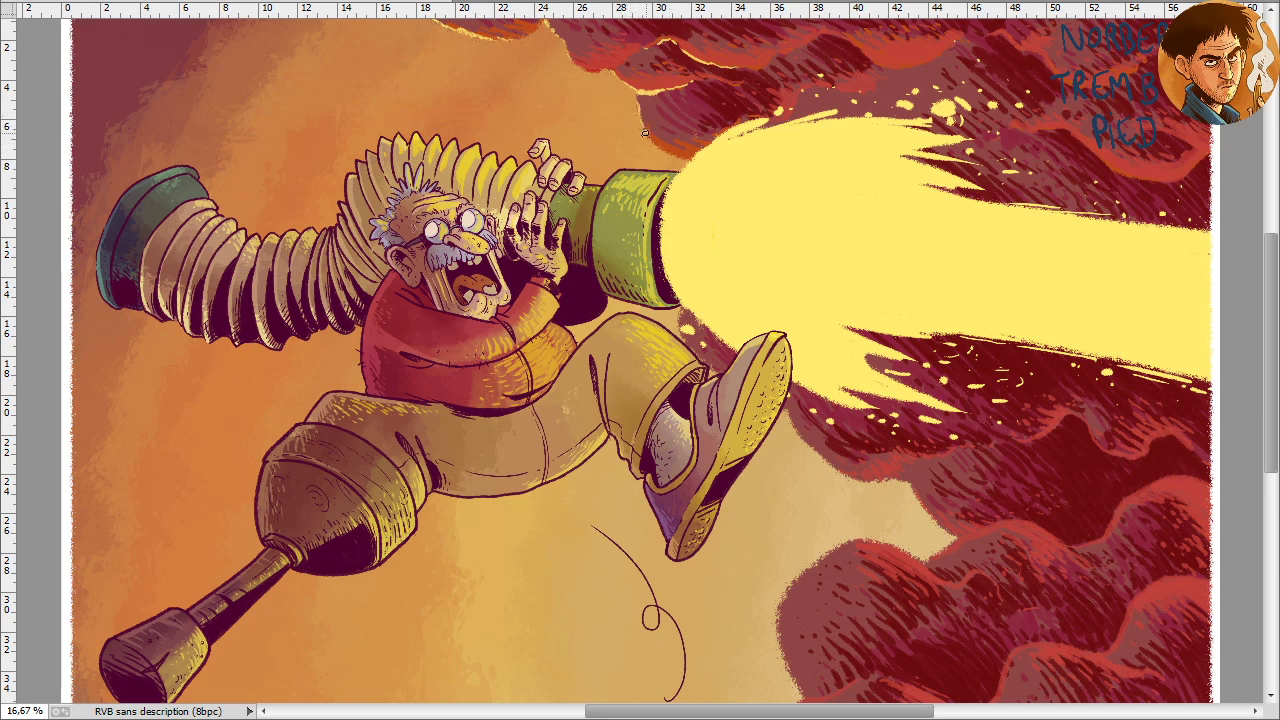
drag(580, 117, 480, 229)
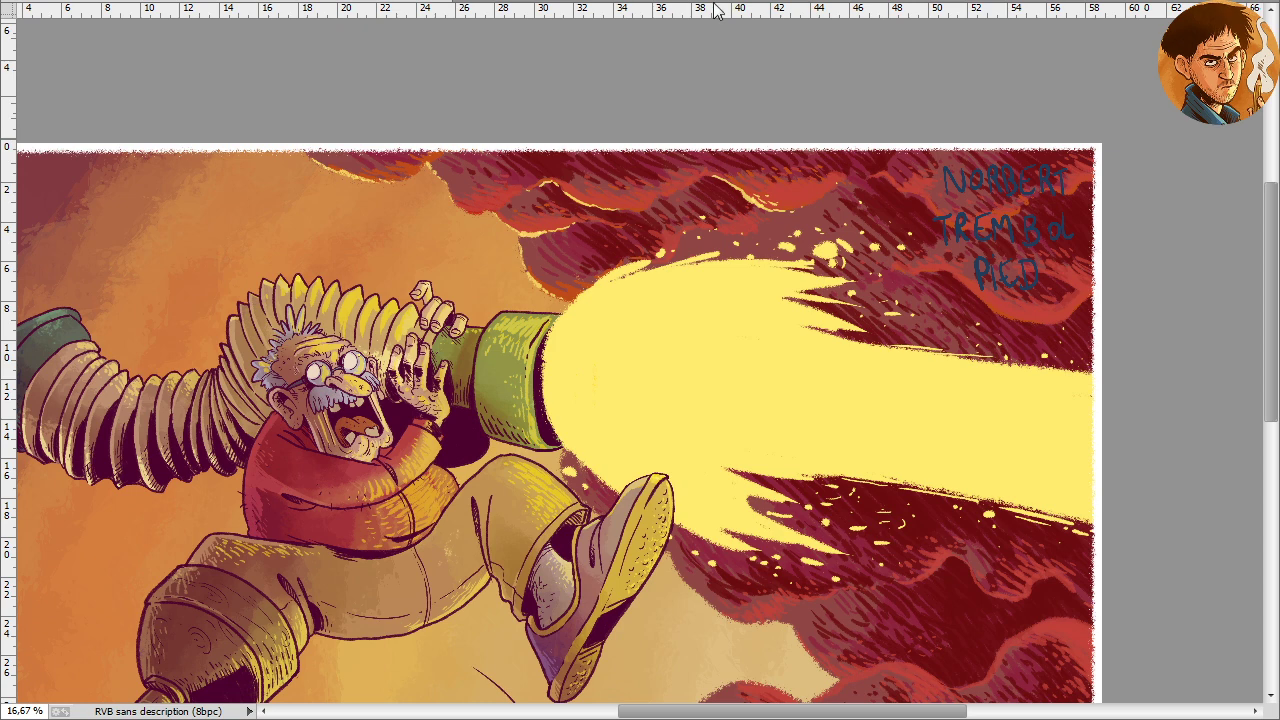
drag(892, 270, 924, 272)
Paint pale yellow rim light along the outer edges of the lower clouds, from the shoe down to the bottom border
drag(547, 307, 544, 201)
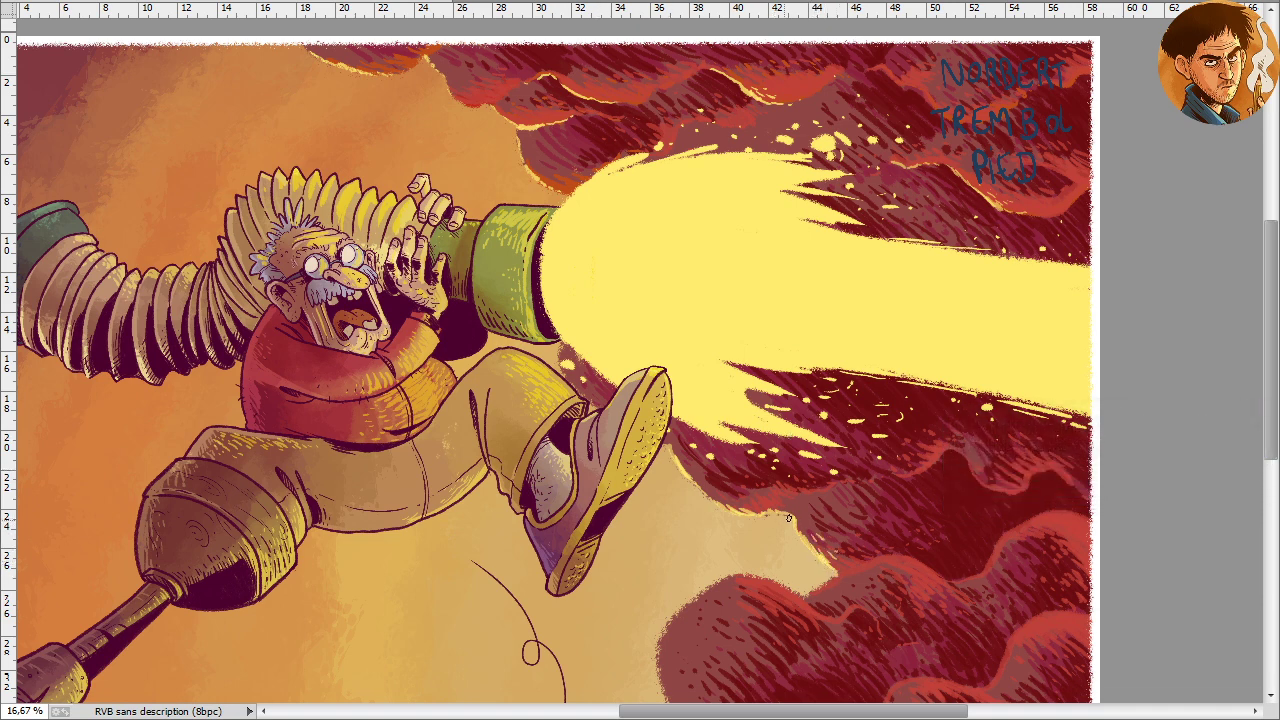
drag(768, 506, 839, 485)
mouse_move(892, 557)
mouse_down()
mouse_move(866, 558)
mouse_move(804, 603)
mouse_up()
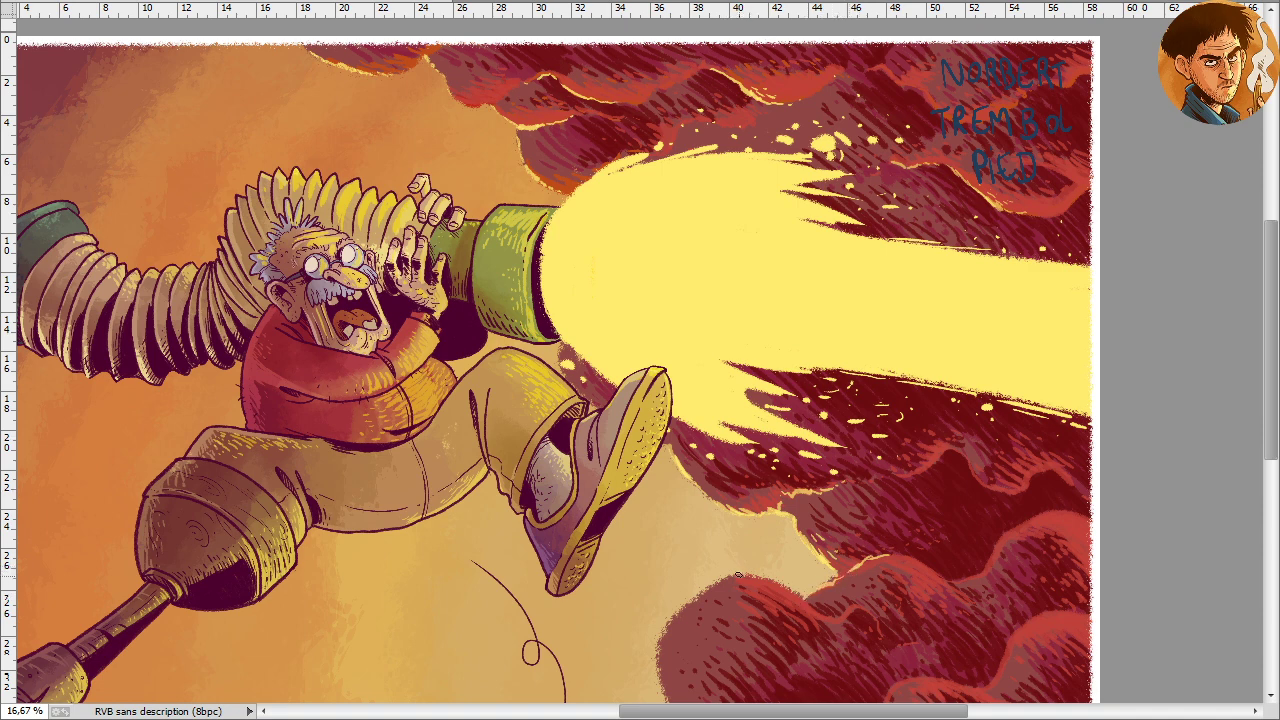
mouse_move(740, 572)
mouse_down()
mouse_move(664, 626)
mouse_move(658, 652)
mouse_up()
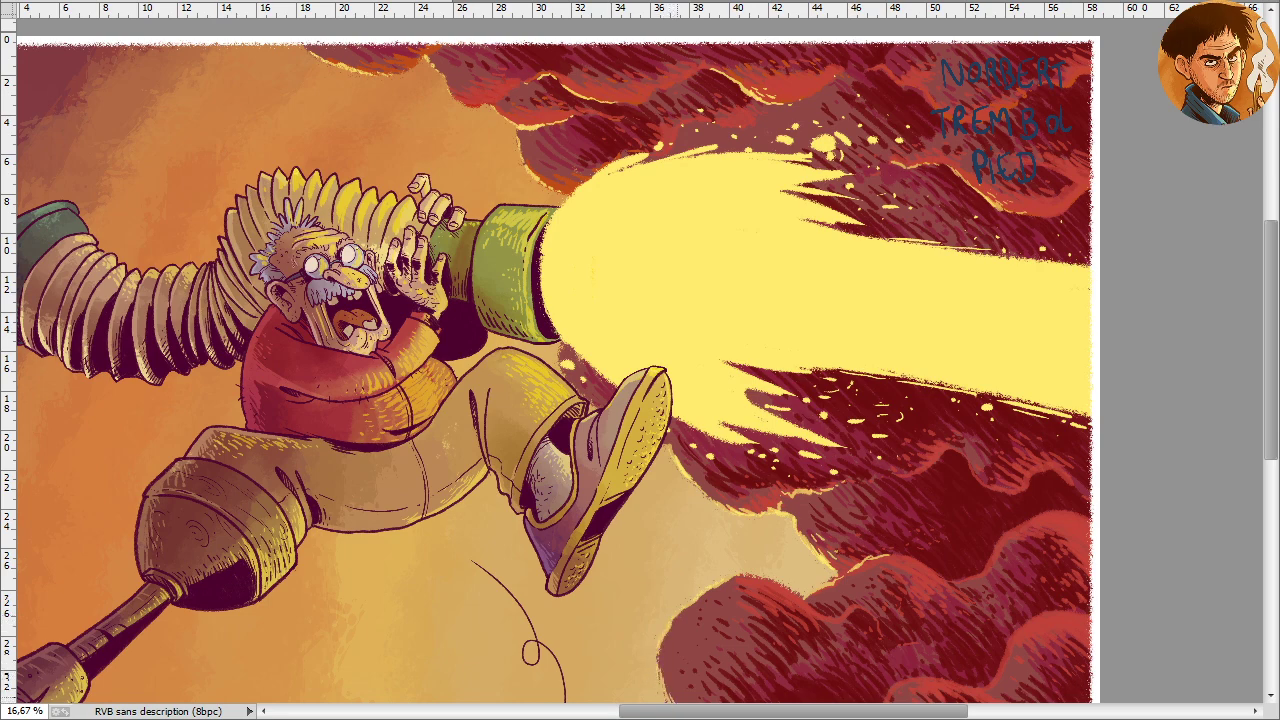
mouse_move(667, 700)
mouse_down()
mouse_move(660, 535)
mouse_move(680, 552)
mouse_up()
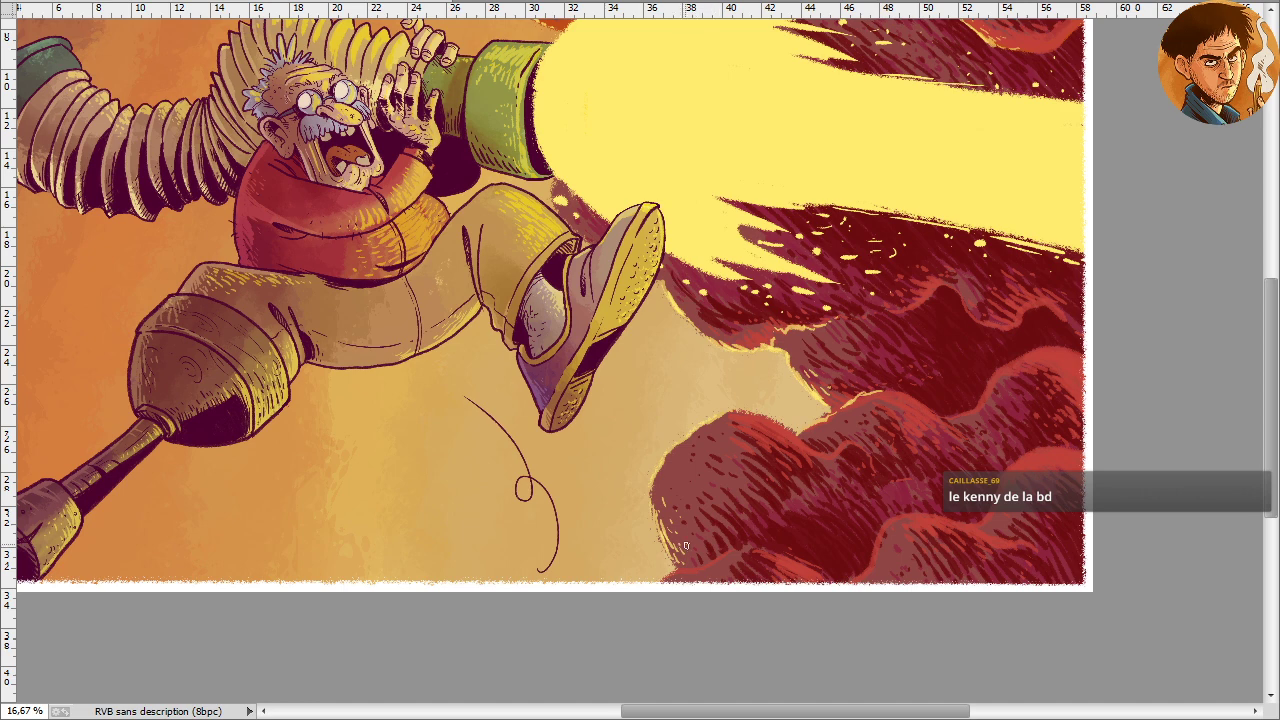
drag(750, 544, 664, 580)
key(ctrl+minus)
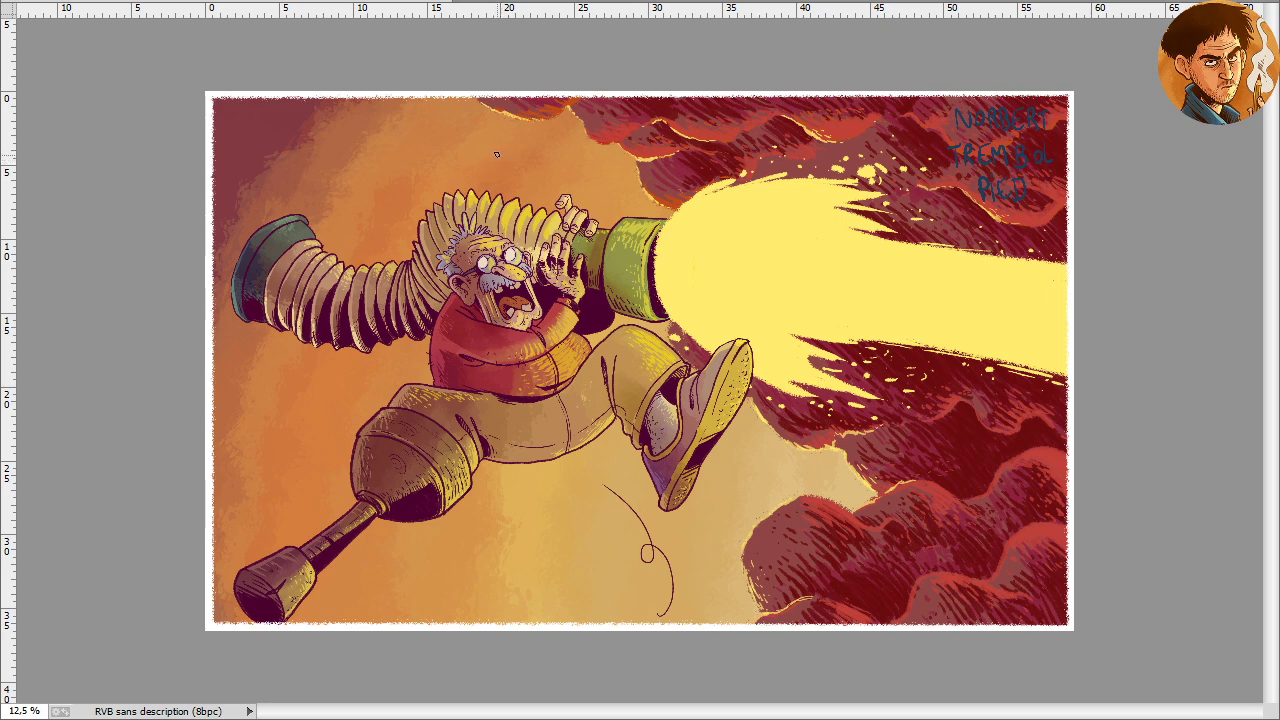
Add short yellow highlight strokes along the crests of the upper clouds above the blast
key(ctrl+plus)
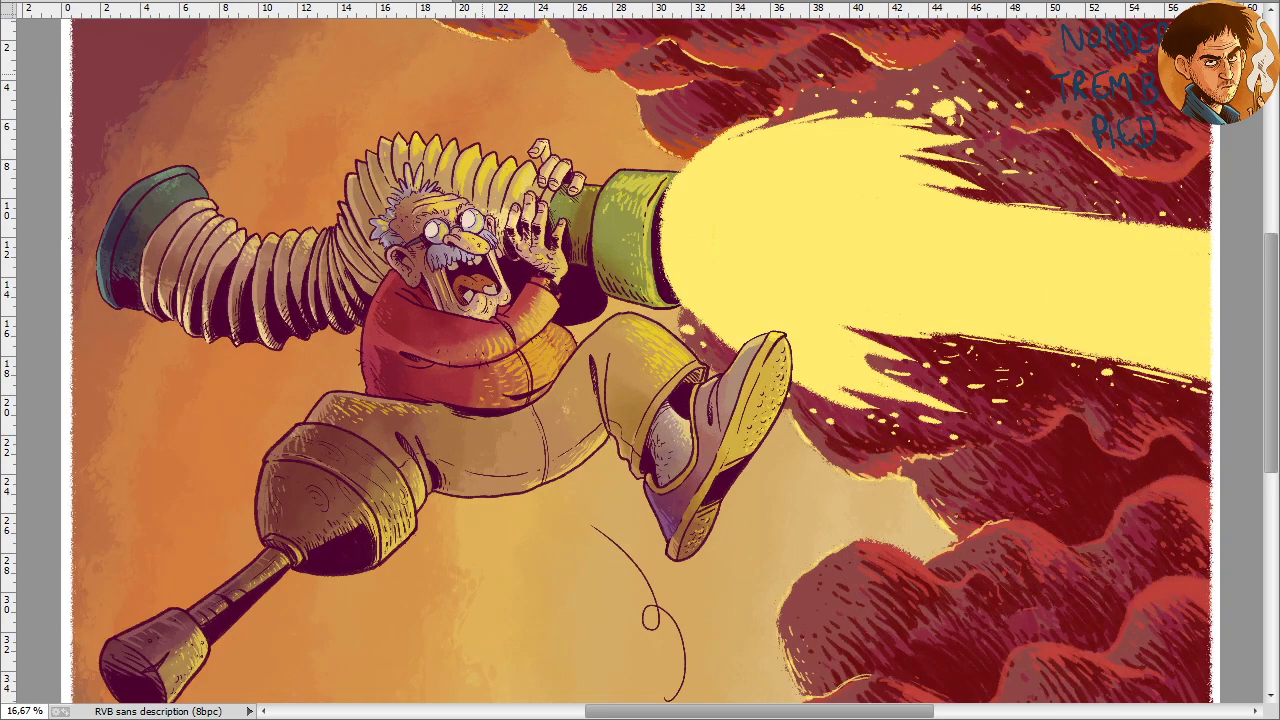
drag(582, 114, 587, 243)
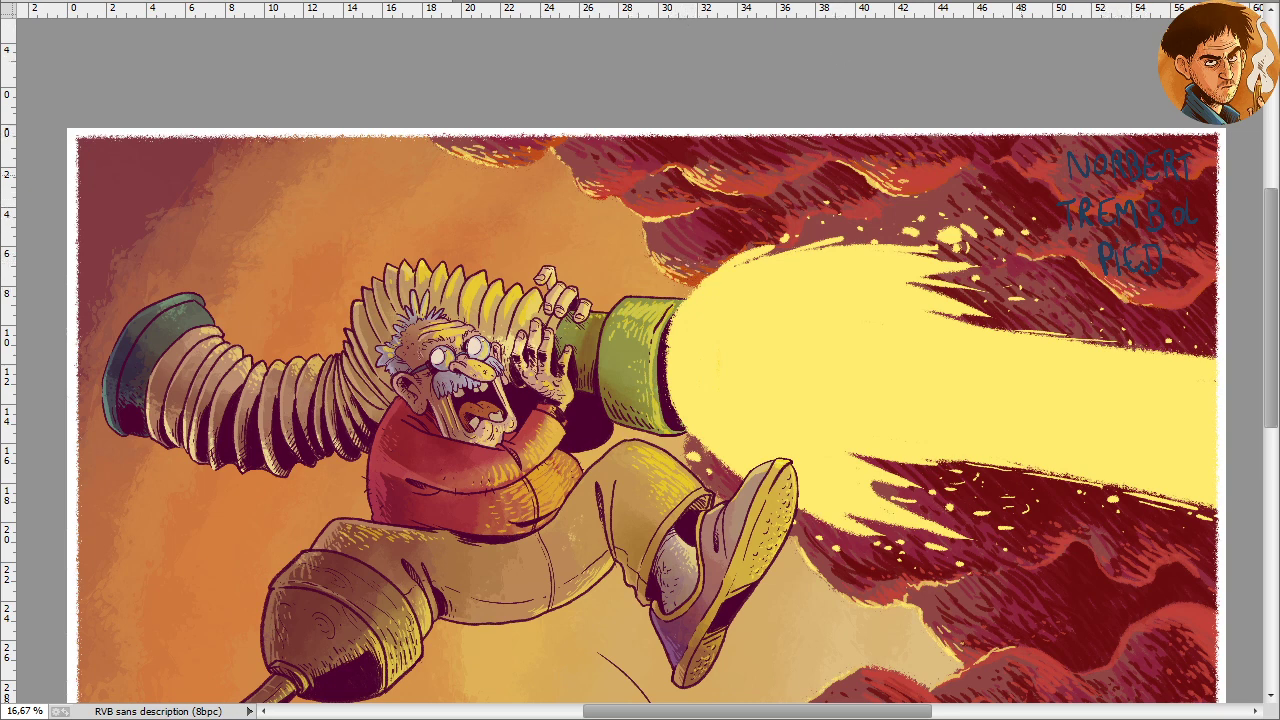
drag(751, 294, 511, 280)
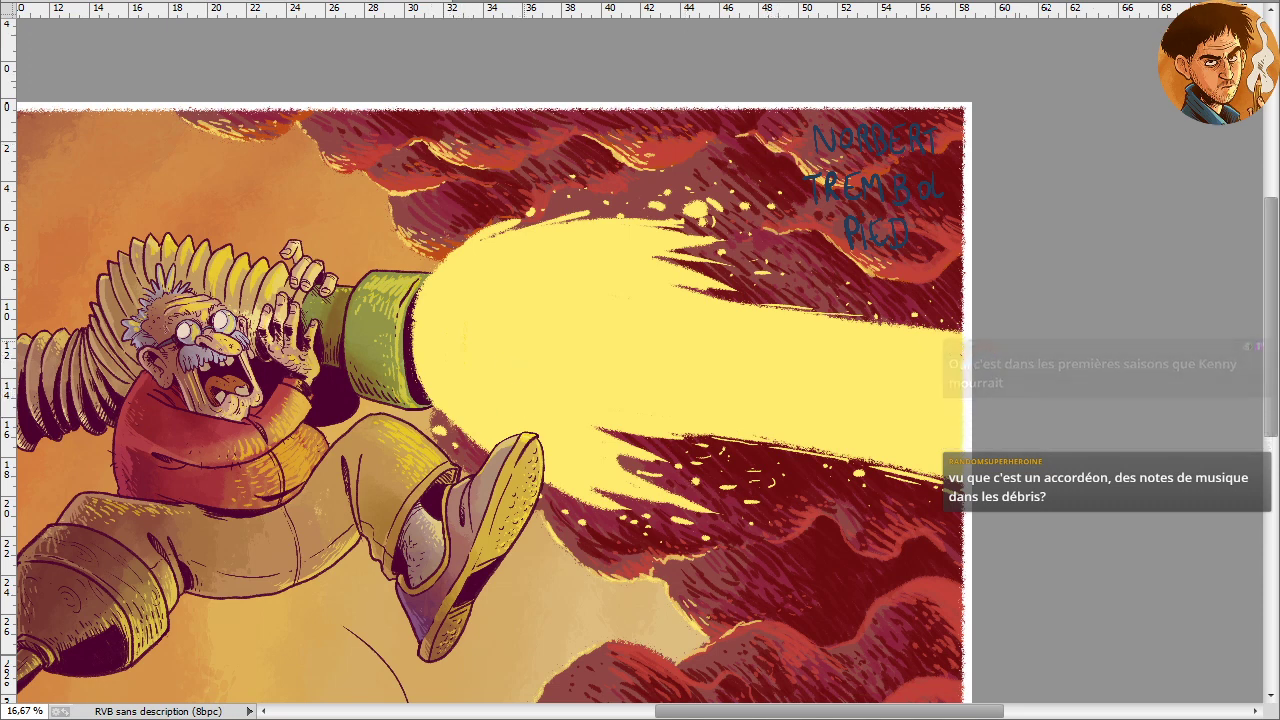
Add yellow rim light and short highlight strokes to the inner crests of the clouds below the blast
drag(524, 352, 540, 160)
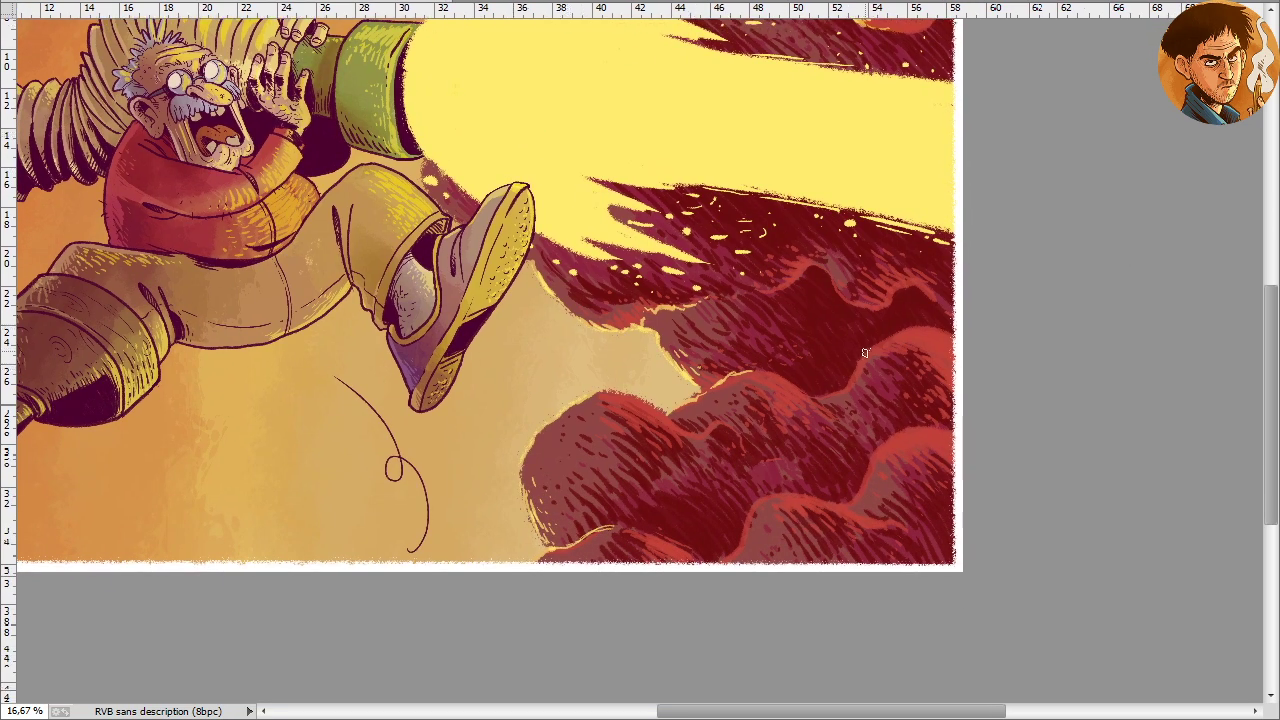
drag(866, 350, 847, 388)
mouse_move(882, 339)
mouse_down()
mouse_move(858, 370)
mouse_move(900, 336)
mouse_up()
mouse_move(900, 434)
mouse_down()
mouse_move(866, 472)
mouse_move(884, 444)
mouse_move(898, 446)
mouse_up()
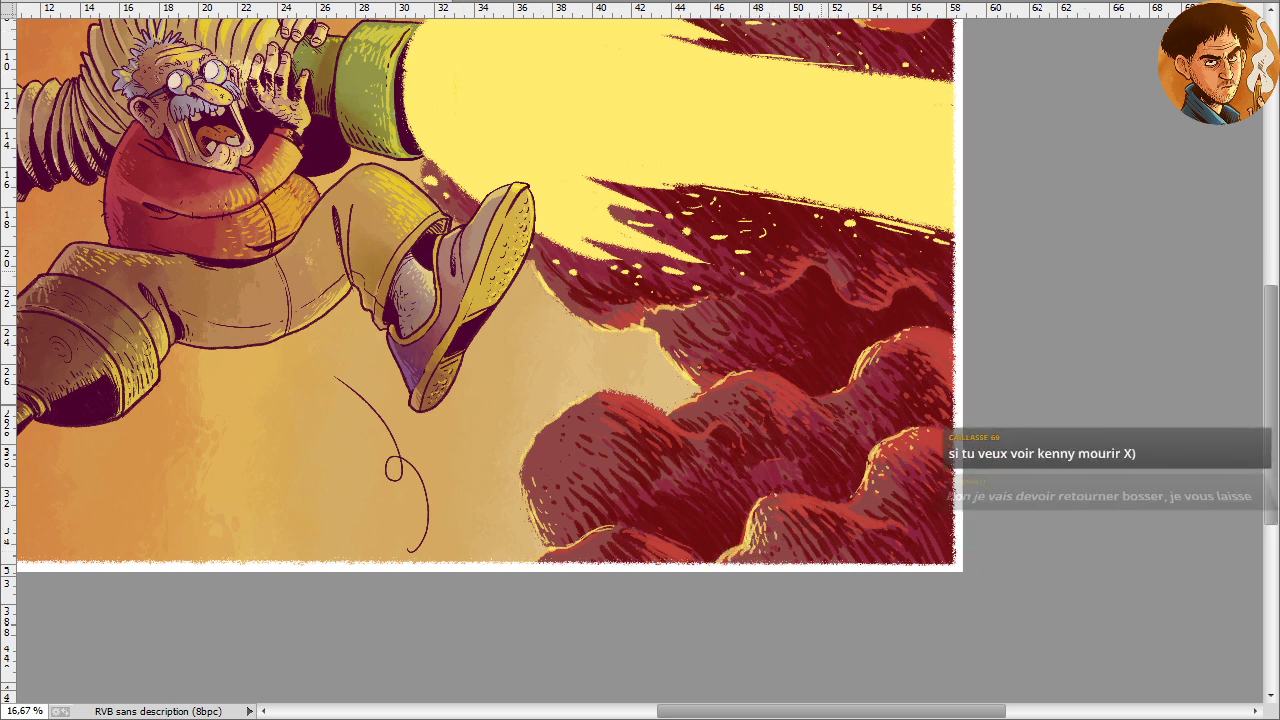
mouse_move(838, 292)
mouse_down()
mouse_move(846, 262)
mouse_move(830, 262)
mouse_move(866, 282)
mouse_up()
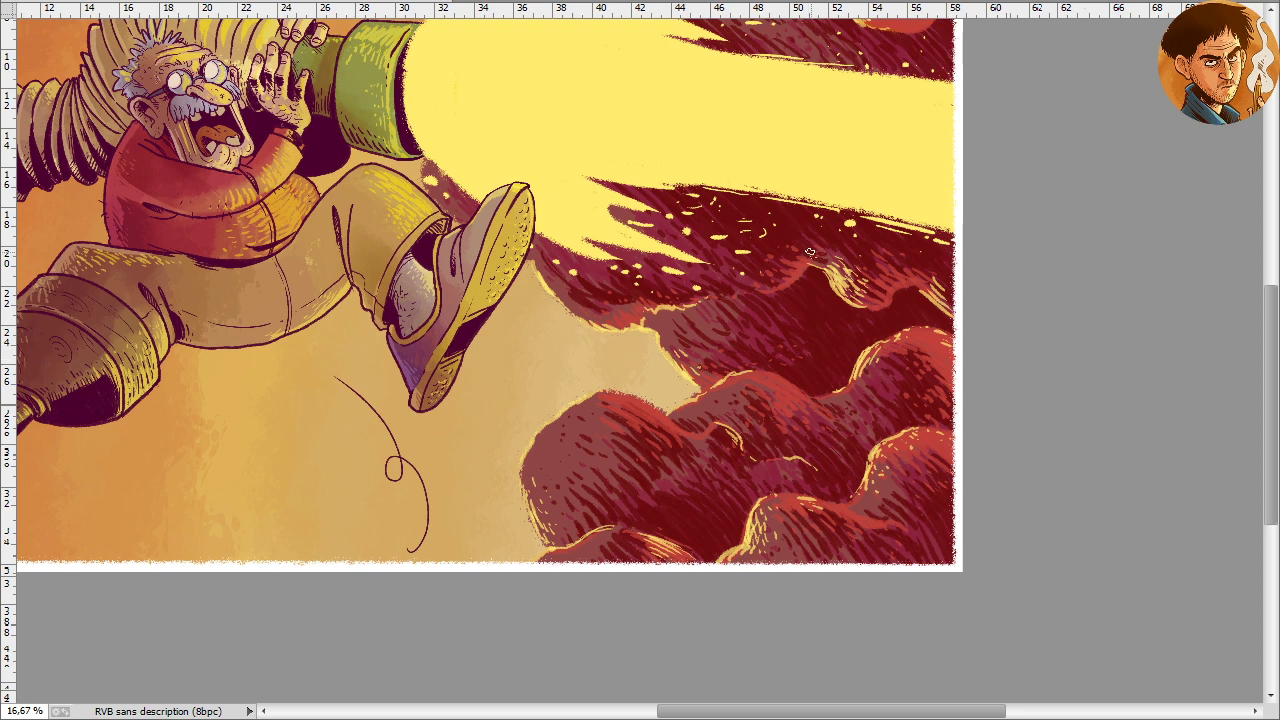
key(h)
drag(500, 480, 551, 429)
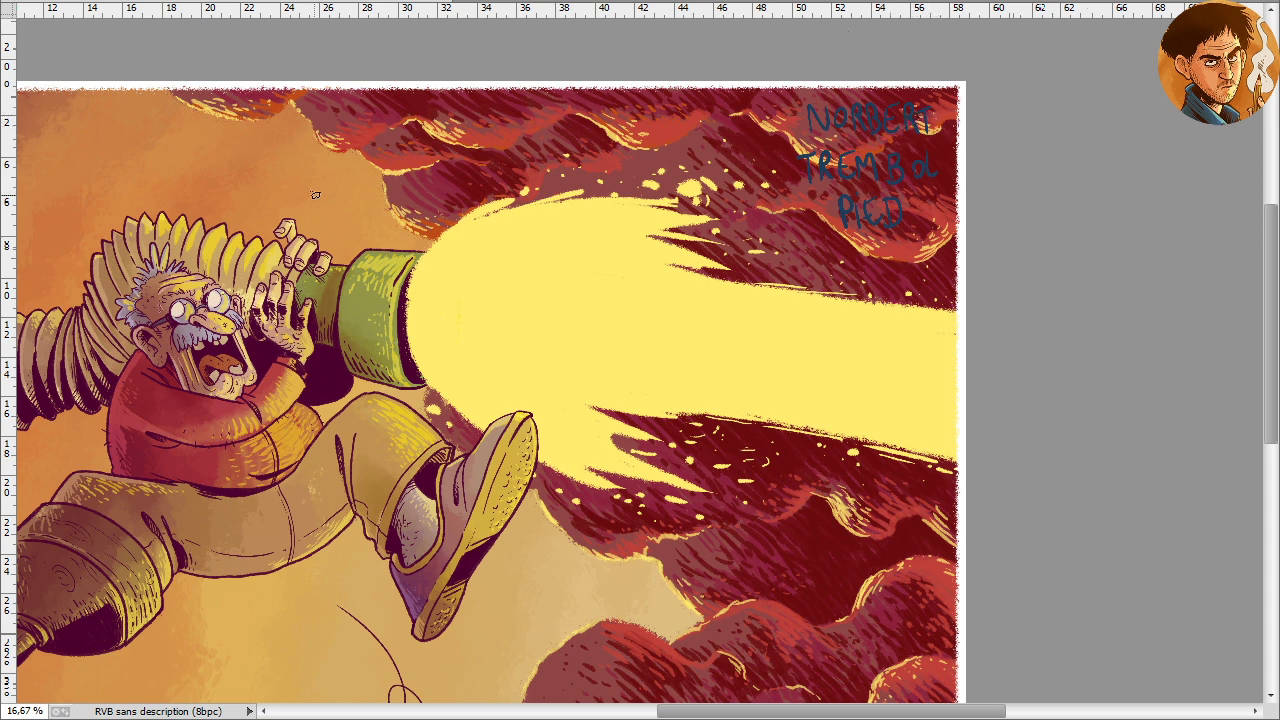
Save the illustration
key(ctrl+minus)
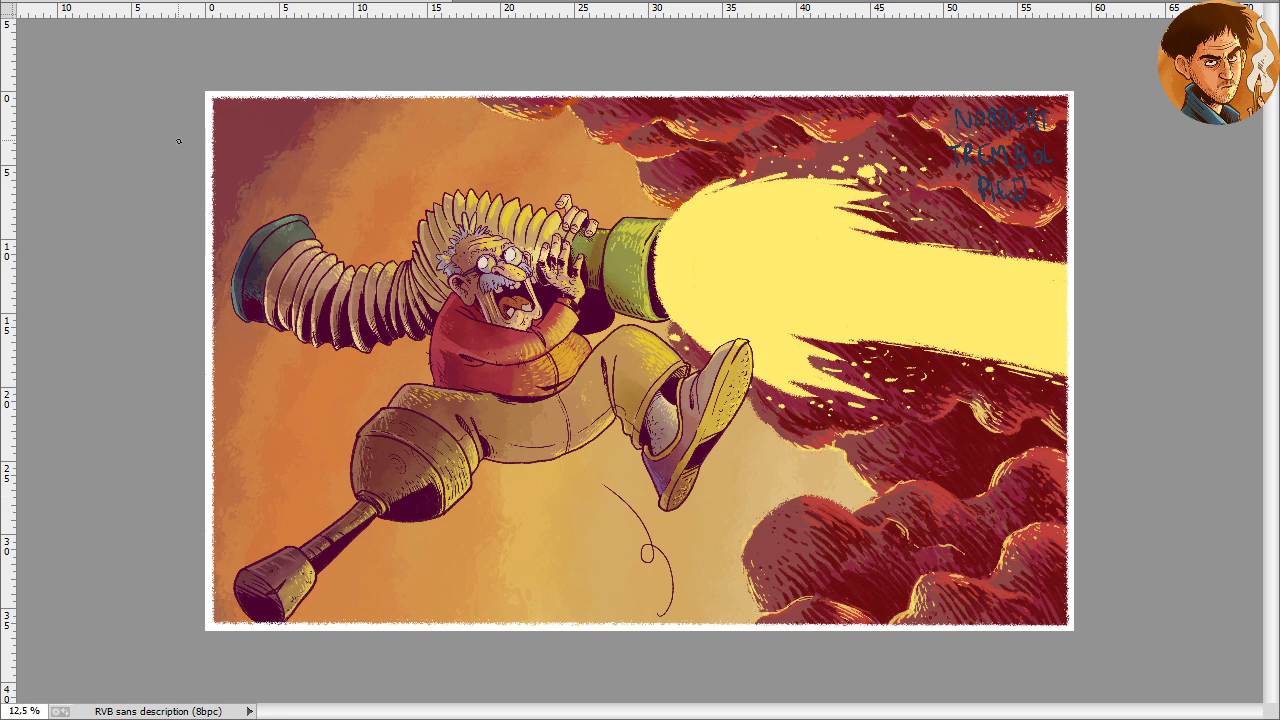
key(ctrl+s)
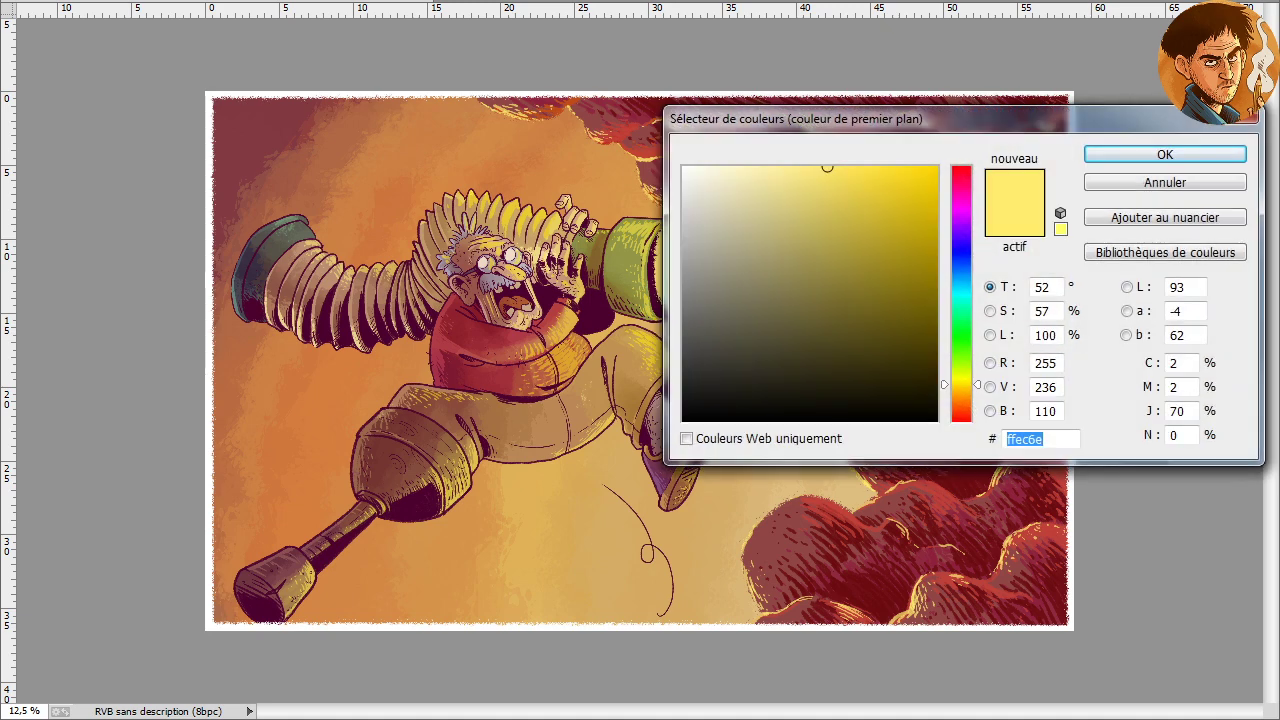
Set the foreground colour to dark maroon 460916, starting from the dark red of the clouds
click(1068, 558)
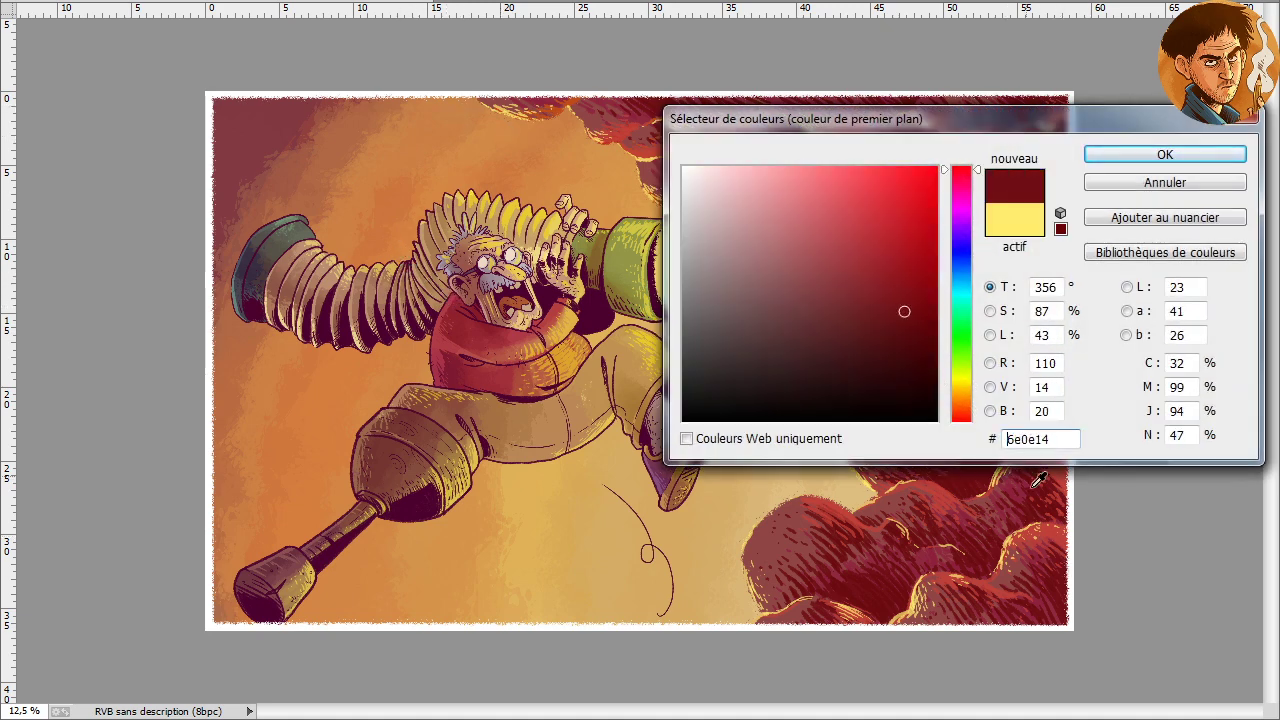
drag(961, 183, 962, 178)
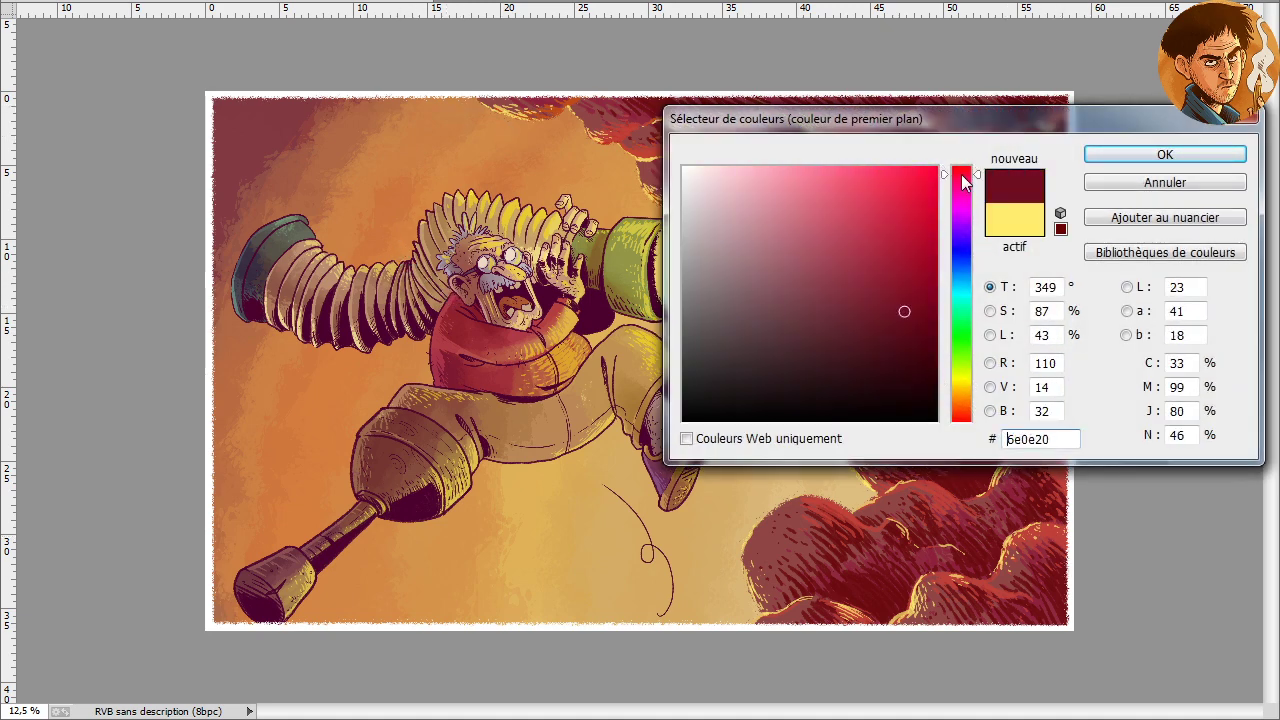
click(902, 334)
drag(902, 334, 900, 355)
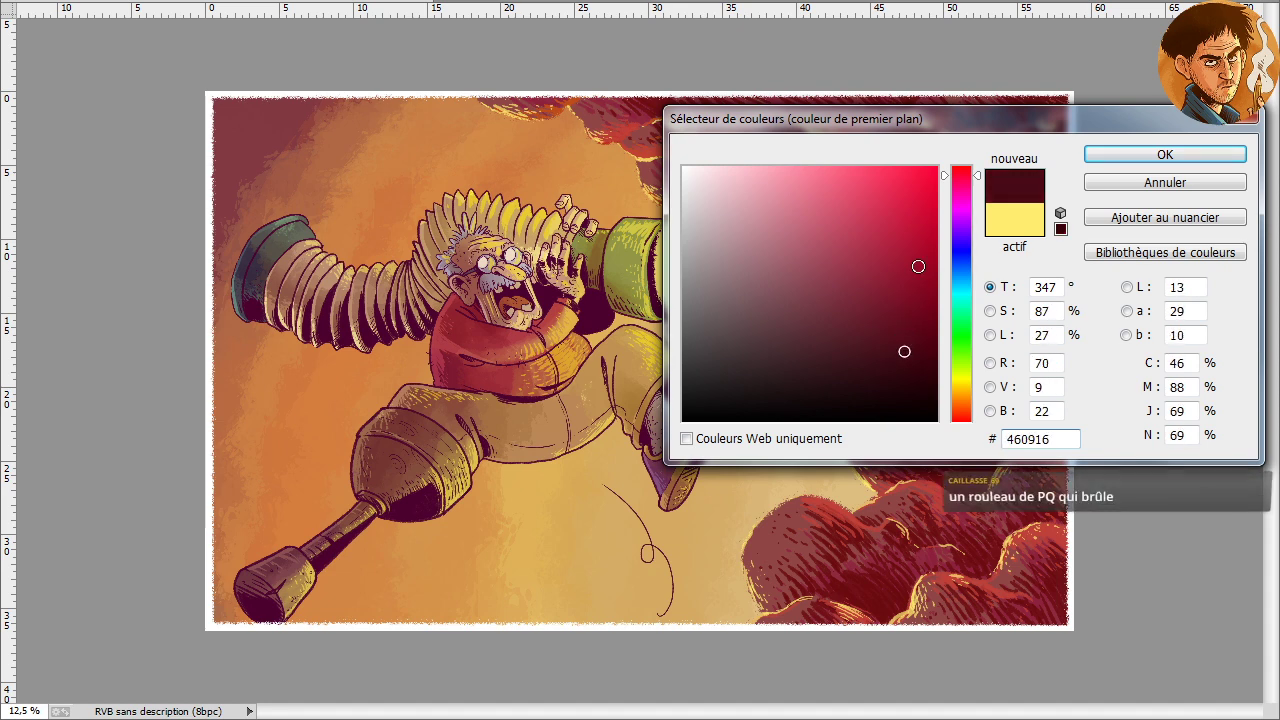
click(1165, 154)
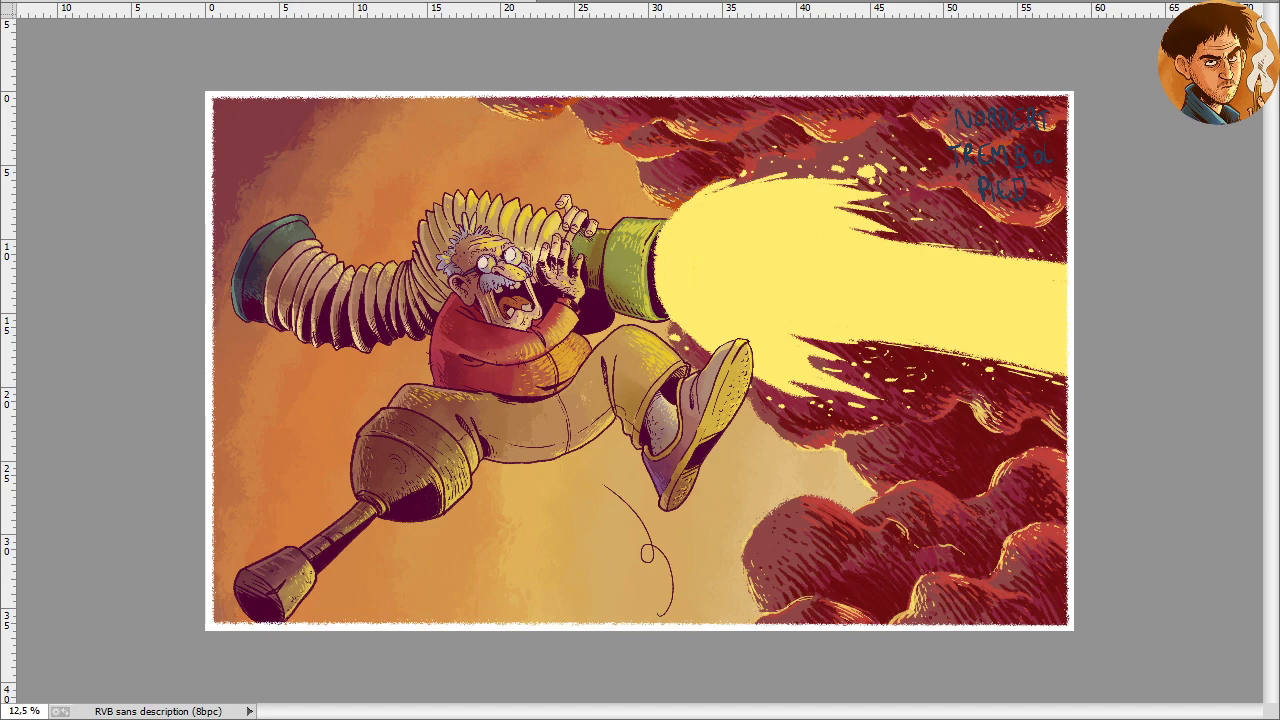
Sample the blast's yellow and paint a round burst with radiating rays behind the flared dark green end of the pipe
drag(690, 128, 865, 286)
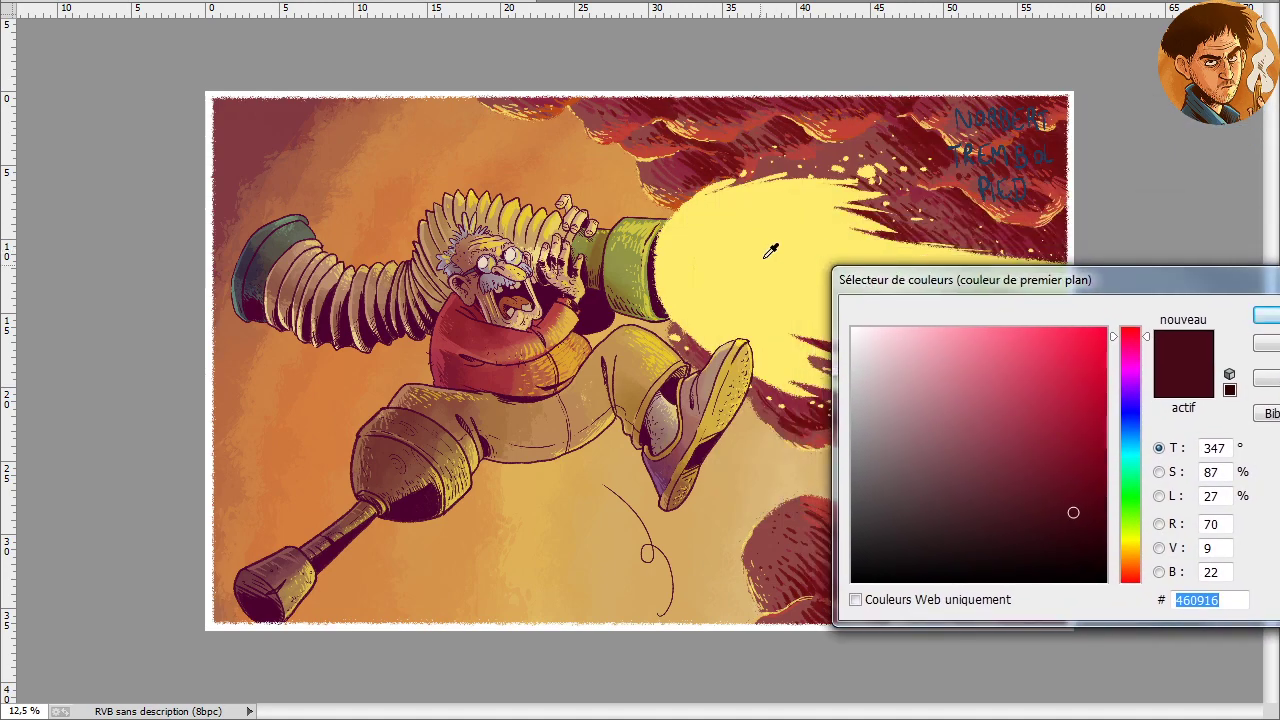
click(770, 250)
drag(1012, 283, 679, 179)
click(974, 190)
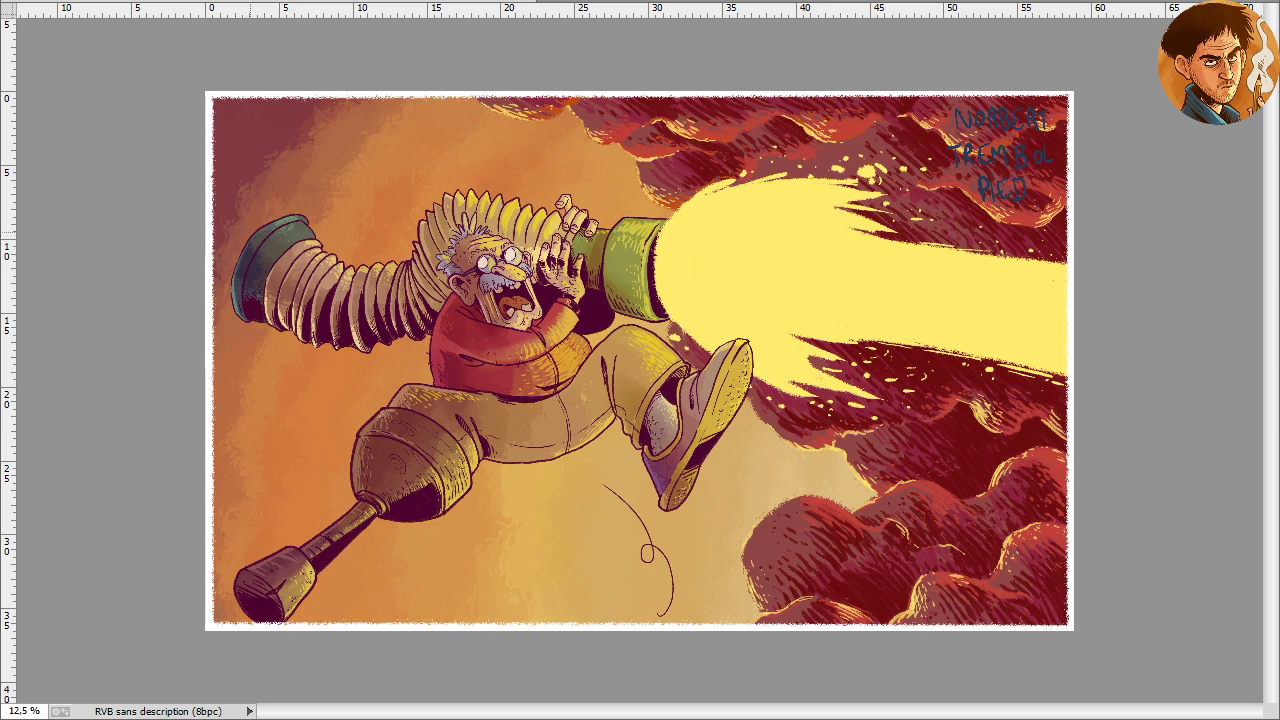
mouse_move(230, 205)
mouse_down()
mouse_move(262, 196)
mouse_move(220, 272)
mouse_move(256, 195)
mouse_move(268, 228)
mouse_move(246, 246)
mouse_move(200, 234)
mouse_move(206, 177)
mouse_move(245, 220)
mouse_move(206, 251)
mouse_move(212, 175)
mouse_move(281, 130)
mouse_move(223, 110)
mouse_up()
drag(290, 196, 344, 174)
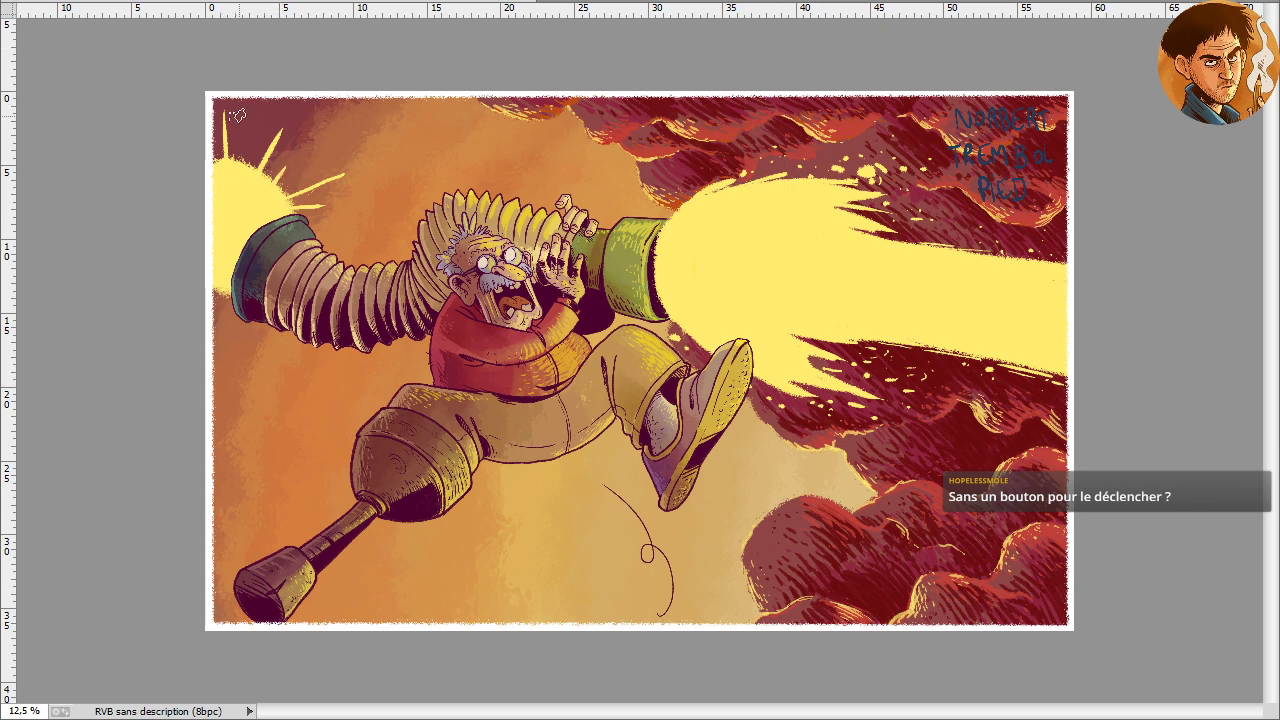
drag(244, 165, 256, 92)
drag(236, 164, 246, 84)
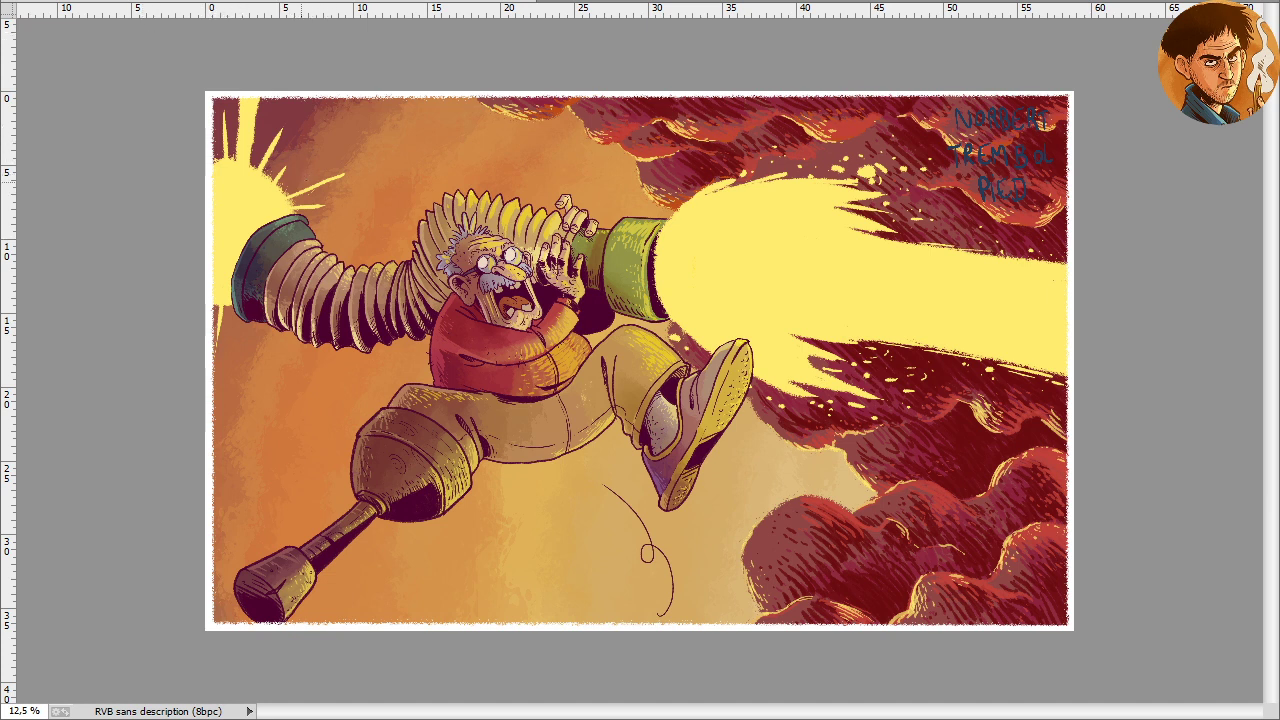
Scatter yellow sparks around the burst and the main blast, and add thin rays below the burst
click(292, 179)
click(293, 157)
click(292, 124)
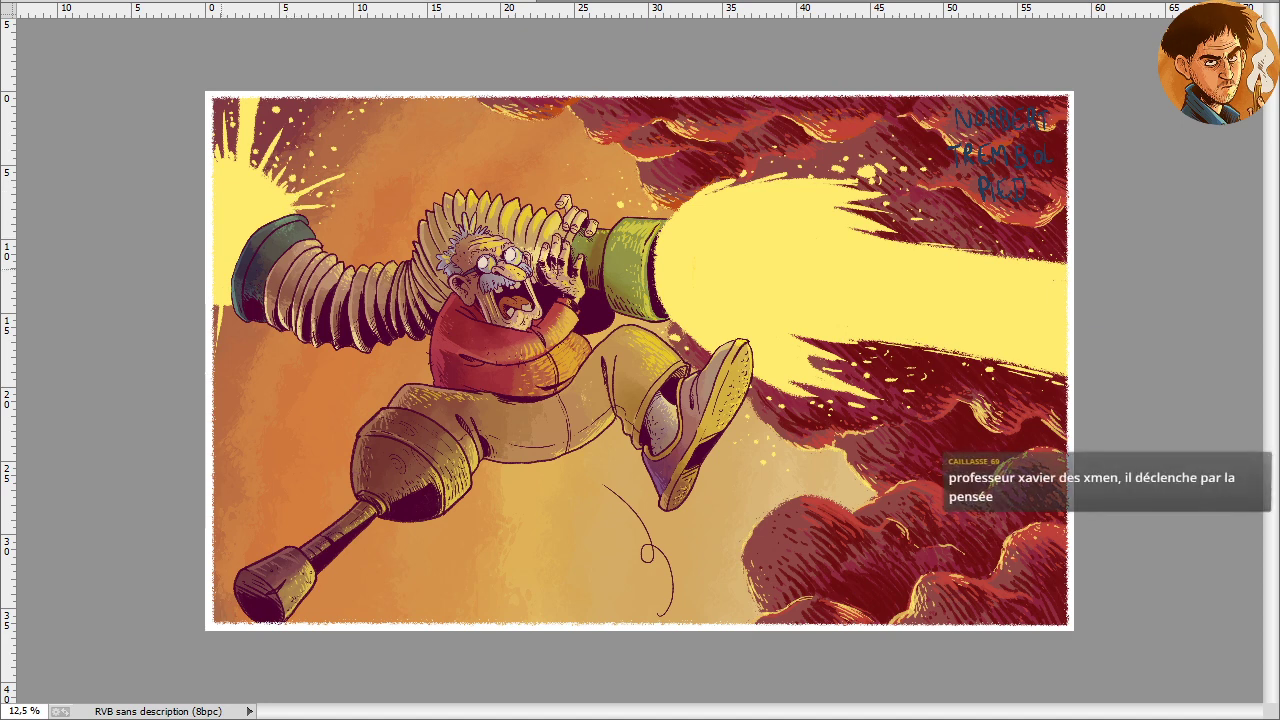
drag(226, 300, 246, 358)
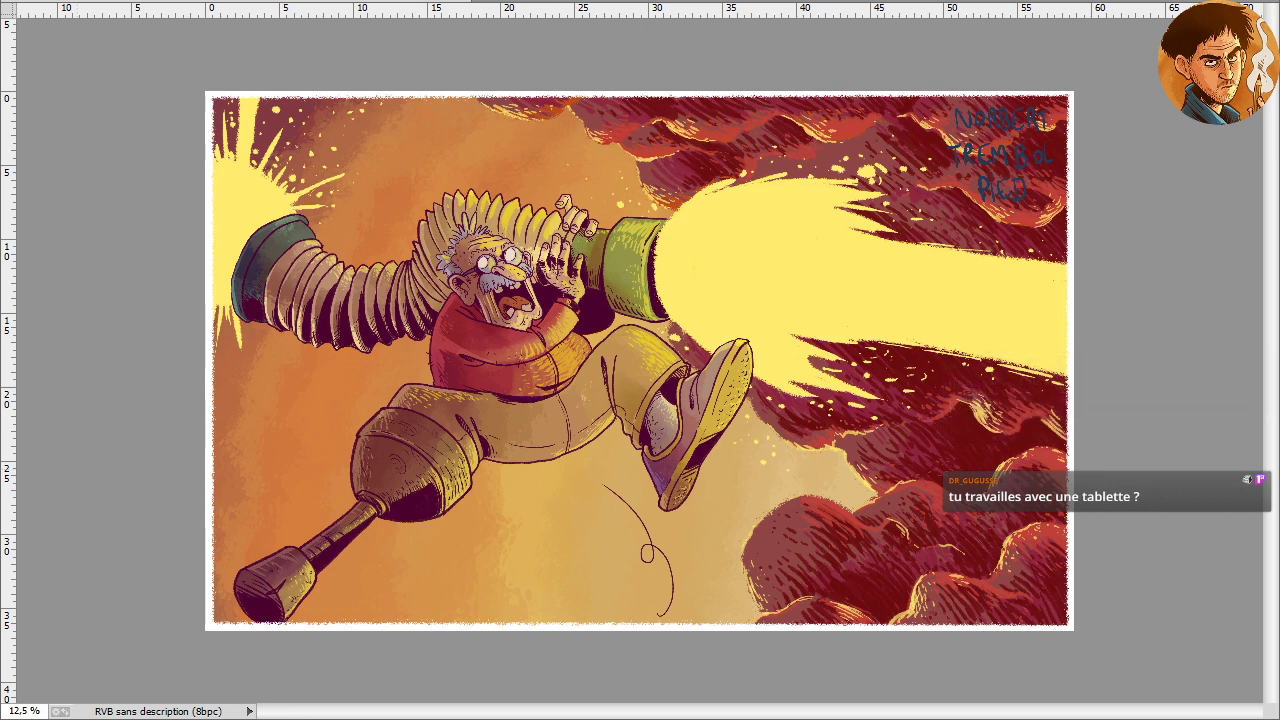
Paint a patch of smoke beside the yellow burst in pinkish red b1545f
drag(801, 205, 806, 217)
drag(630, 293, 662, 292)
key(Return)
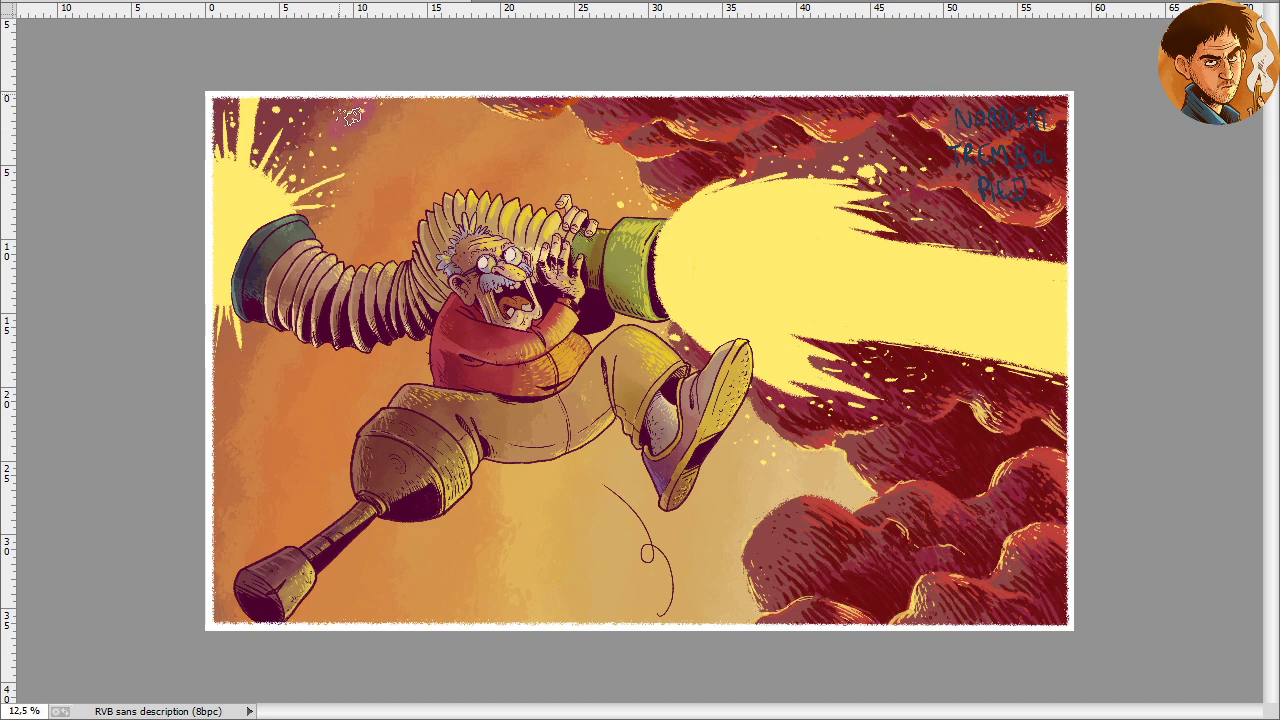
mouse_move(352, 116)
mouse_down()
mouse_move(329, 90)
mouse_move(334, 120)
mouse_move(300, 132)
mouse_up()
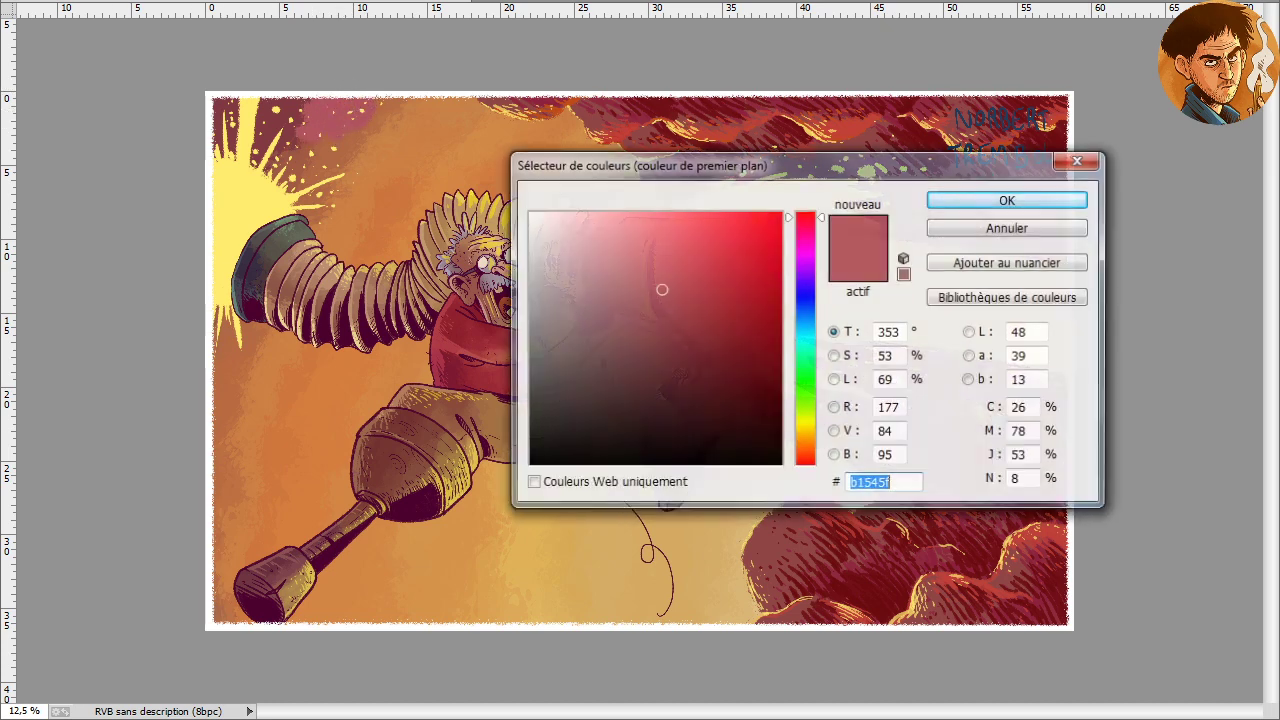
Set the foreground colour to mauve aa7b8e and paint the smoke above and below the yellow burst
click(597, 296)
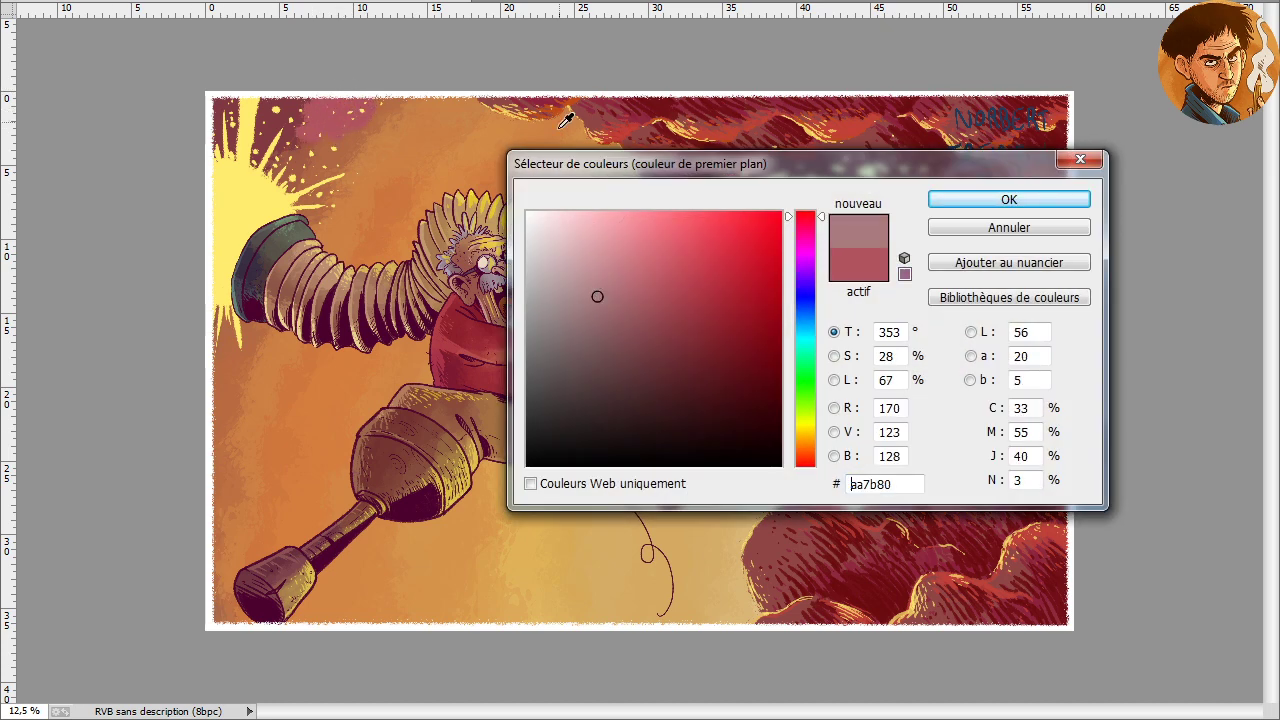
drag(805, 248, 805, 229)
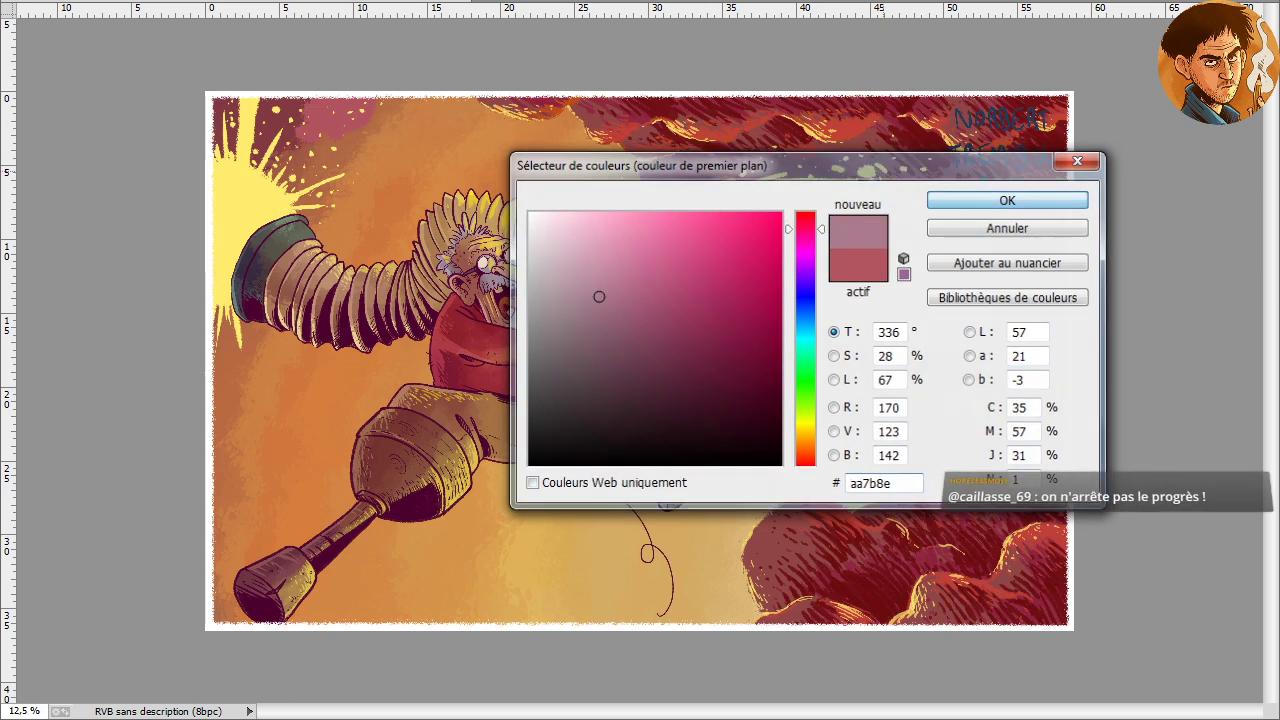
key(Return)
mouse_move(330, 104)
mouse_down()
mouse_move(299, 203)
mouse_move(320, 235)
mouse_move(305, 220)
mouse_up()
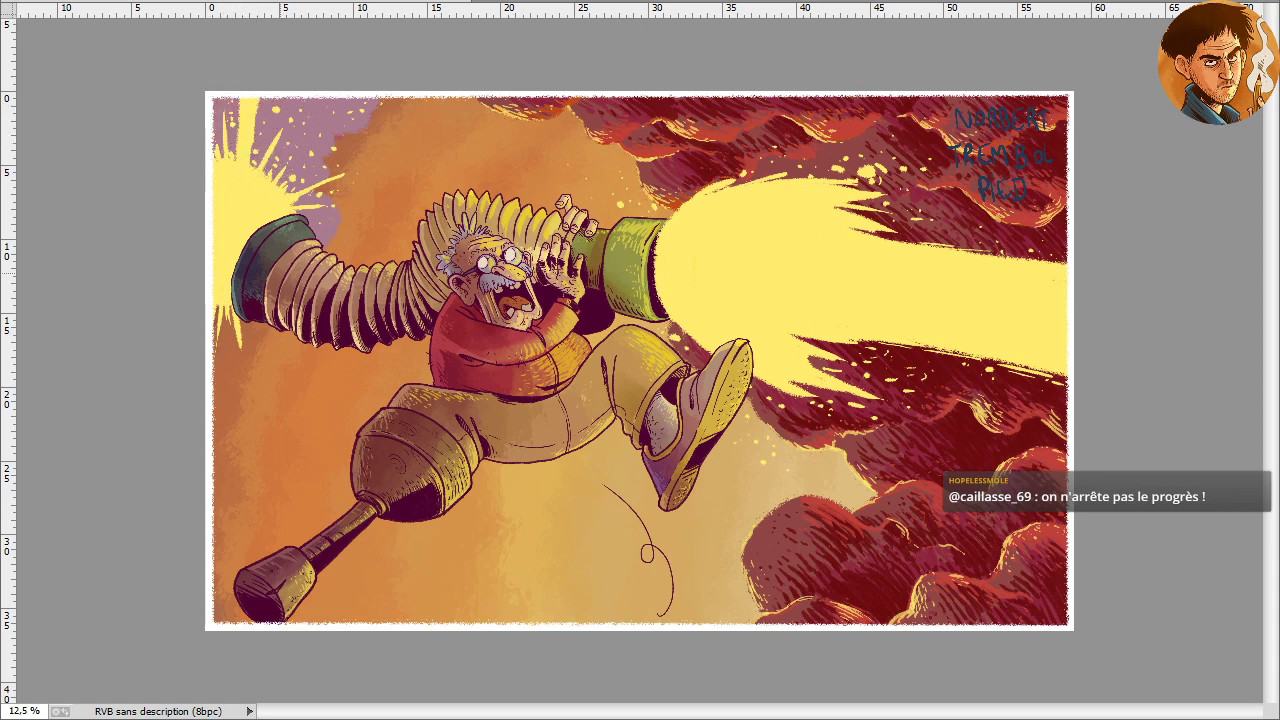
mouse_move(252, 308)
mouse_down()
mouse_move(209, 373)
mouse_move(226, 323)
mouse_move(213, 361)
mouse_up()
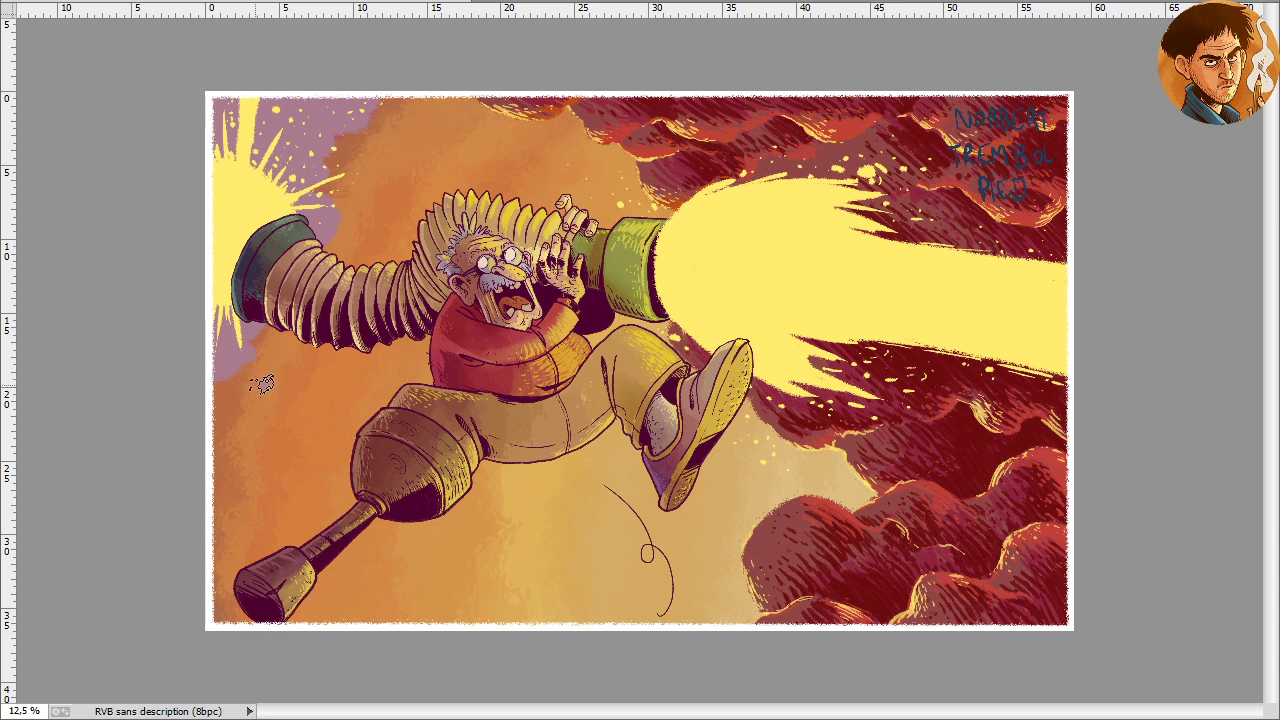
Paint small detached mauve puffs around the edges of the smoke by the burst
drag(264, 385, 252, 394)
drag(368, 150, 360, 168)
click(391, 148)
drag(360, 130, 342, 122)
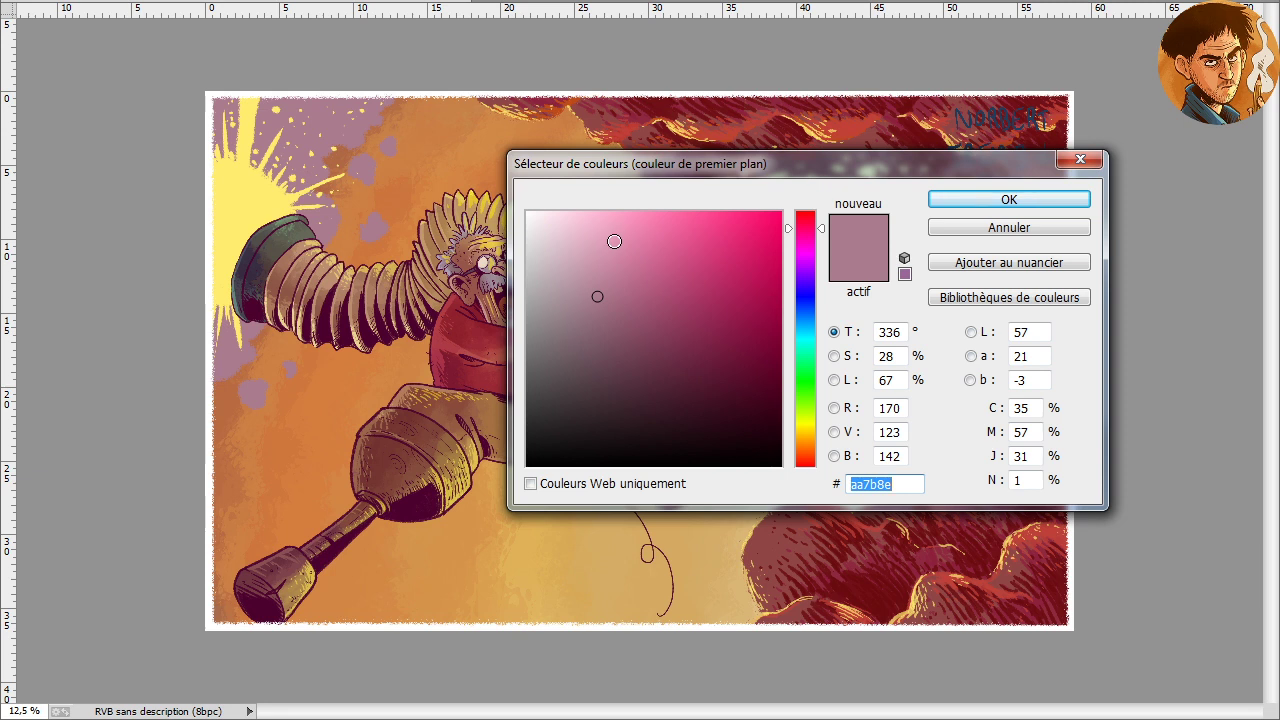
Set the foreground colour to dull red 944550 and paint hatched shadows on the mauve smoke and its small puffs
drag(601, 334, 623, 324)
drag(805, 229, 805, 218)
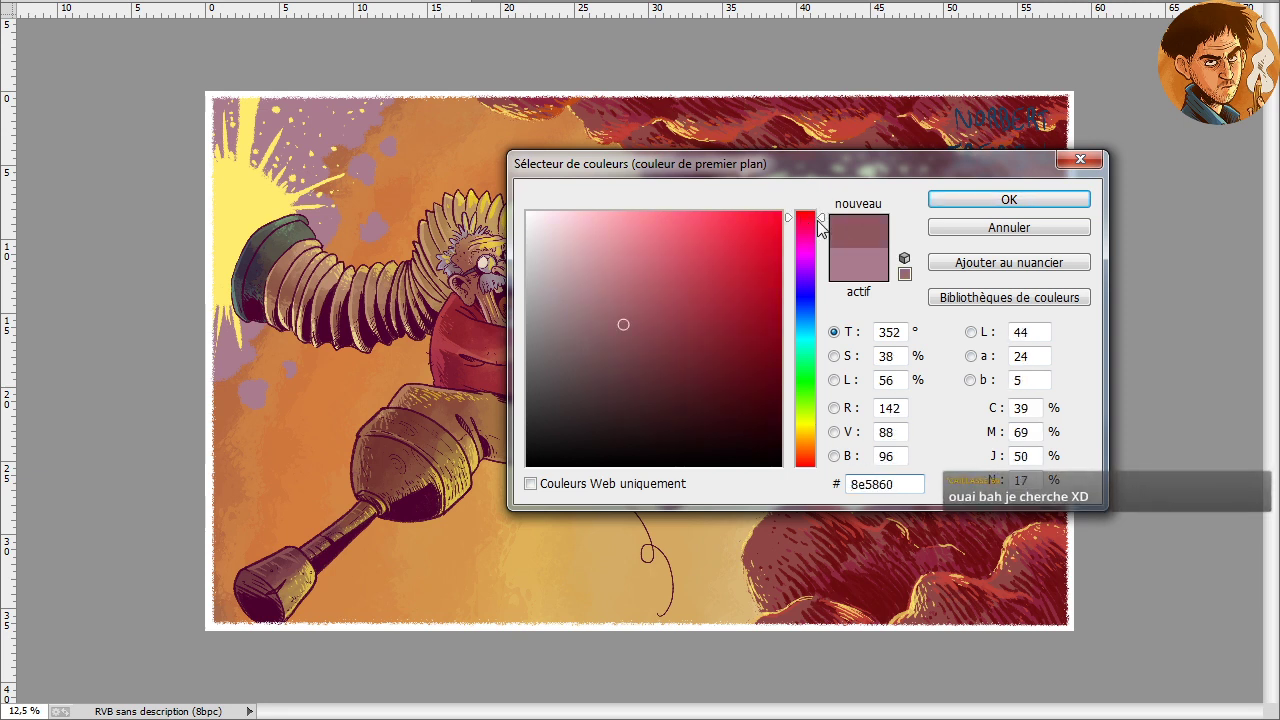
click(661, 320)
click(975, 227)
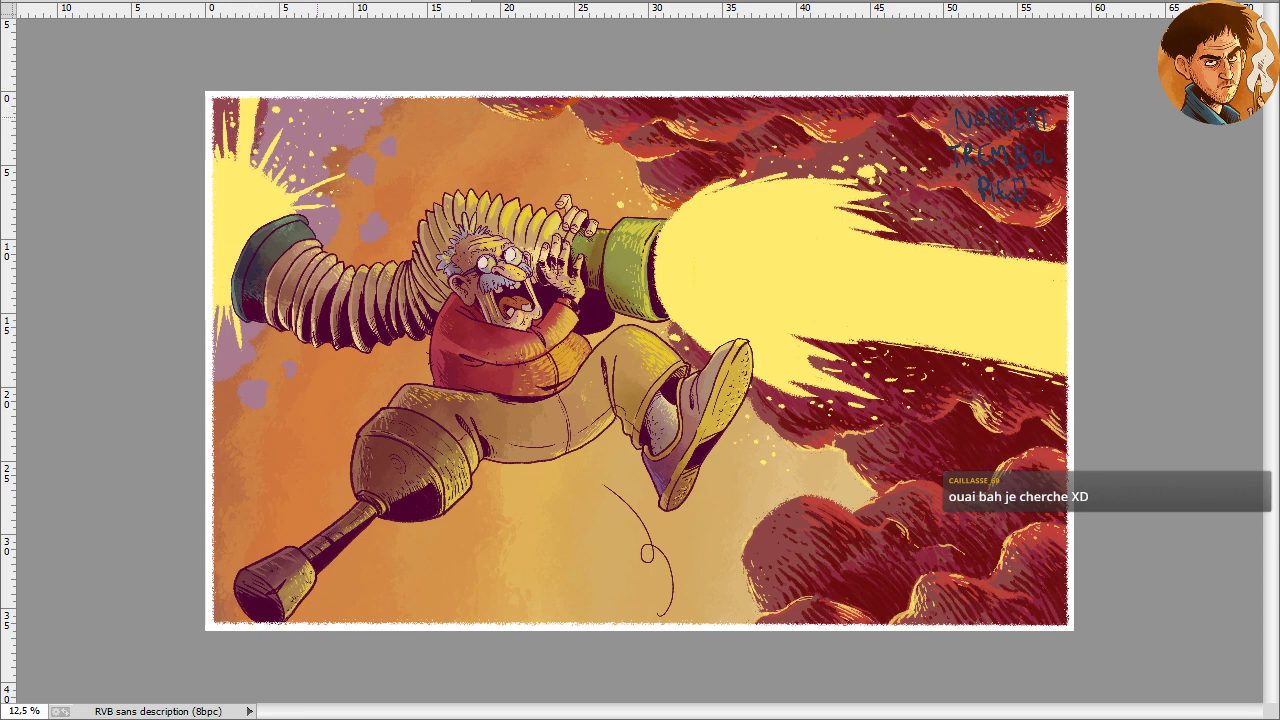
drag(300, 108, 324, 172)
drag(258, 110, 268, 150)
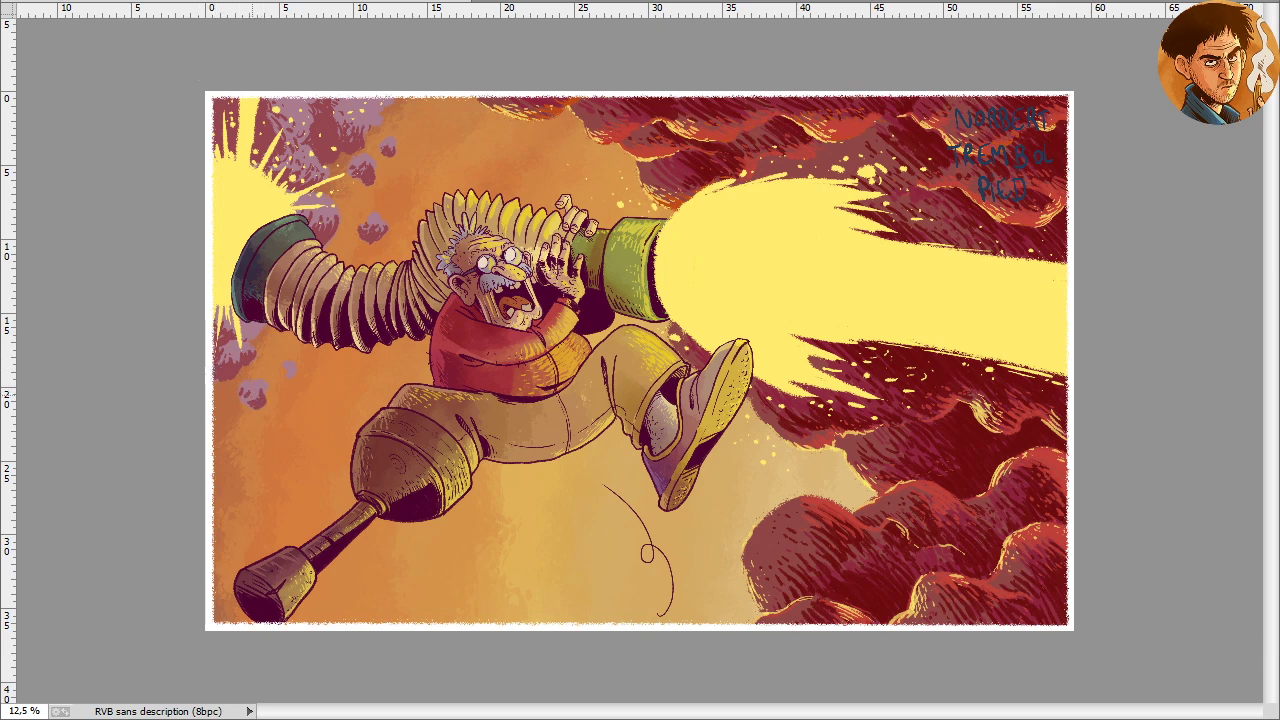
click(290, 369)
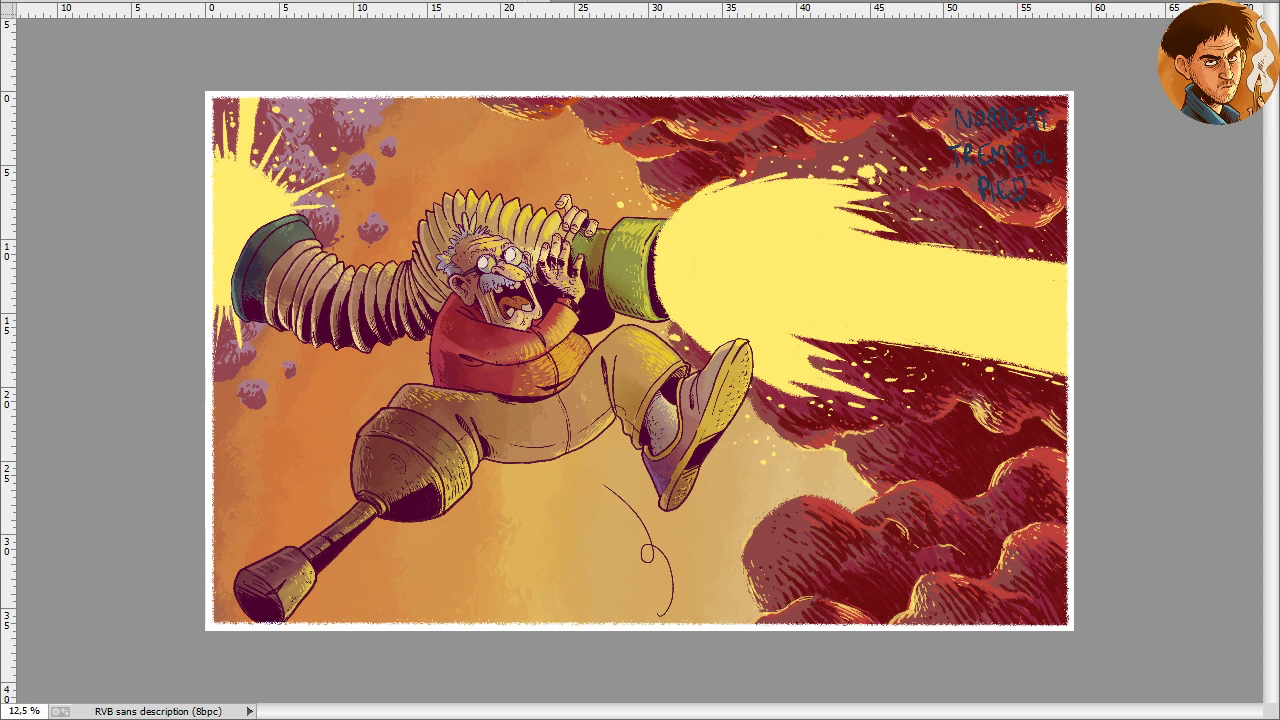
Set the foreground colour to golden e7bd62 and paint light on the tip of the wooden leg
key(F12)
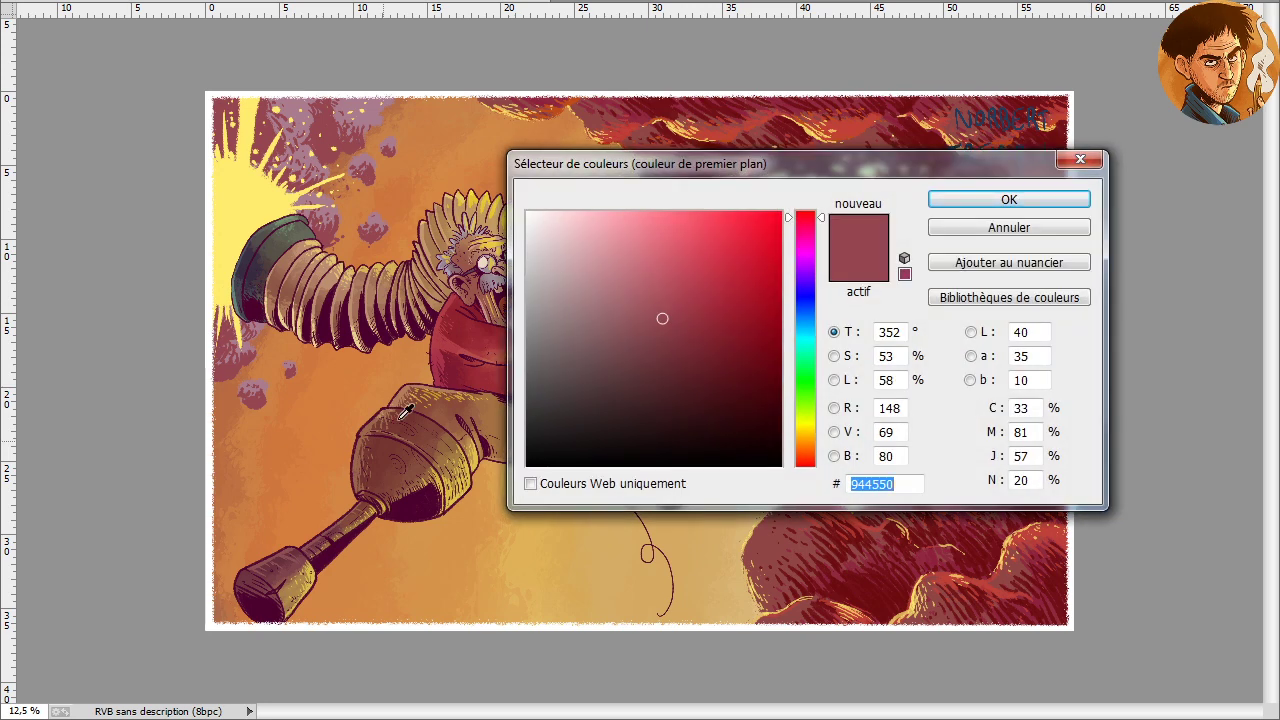
click(806, 437)
drag(628, 214, 673, 235)
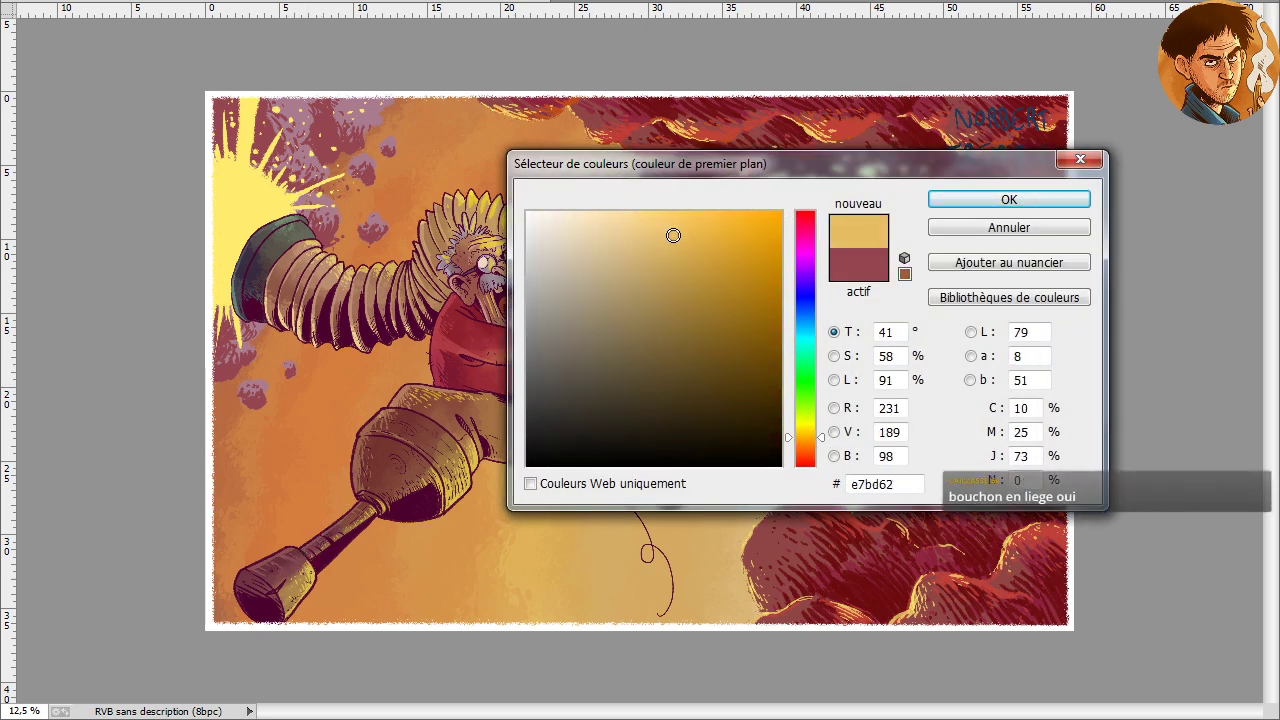
click(950, 200)
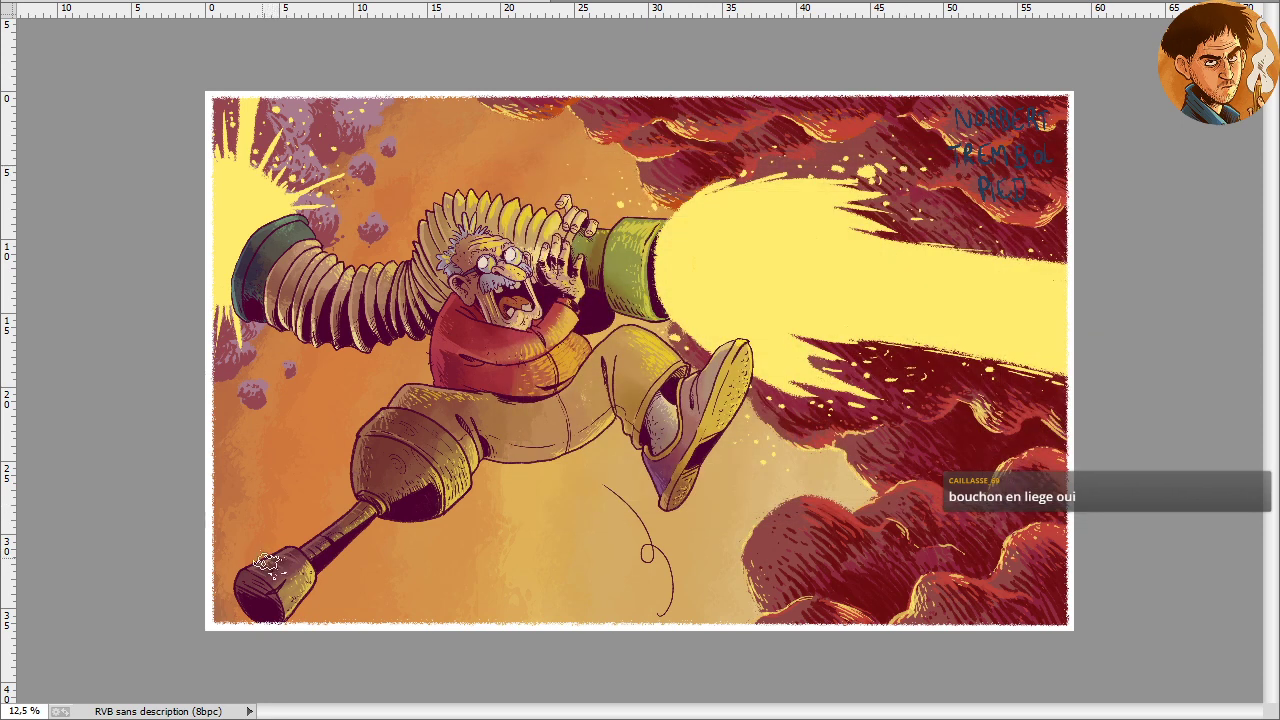
mouse_move(290, 590)
mouse_down()
mouse_move(255, 568)
mouse_move(300, 586)
mouse_move(262, 608)
mouse_move(250, 578)
mouse_up()
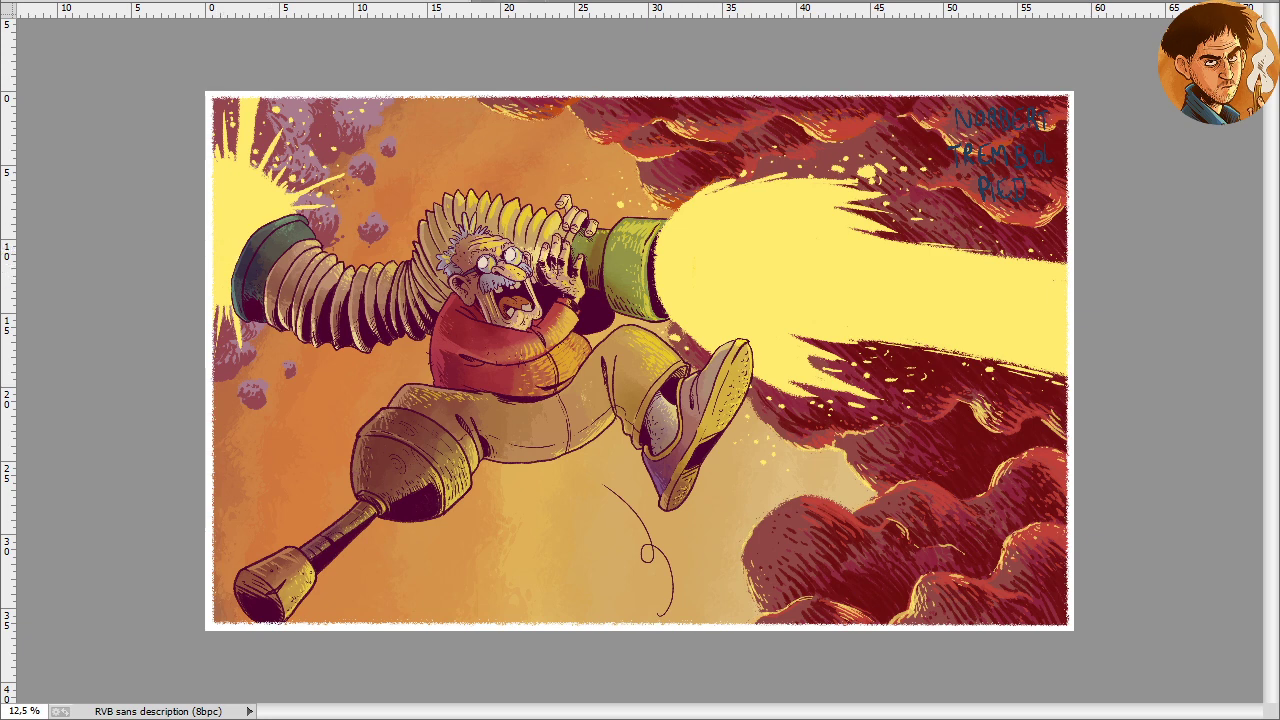
Sample the smoke's mauve, lighten it to pale pink, and paint highlight strokes on the smoke and puffs around the burst
click(385, 100)
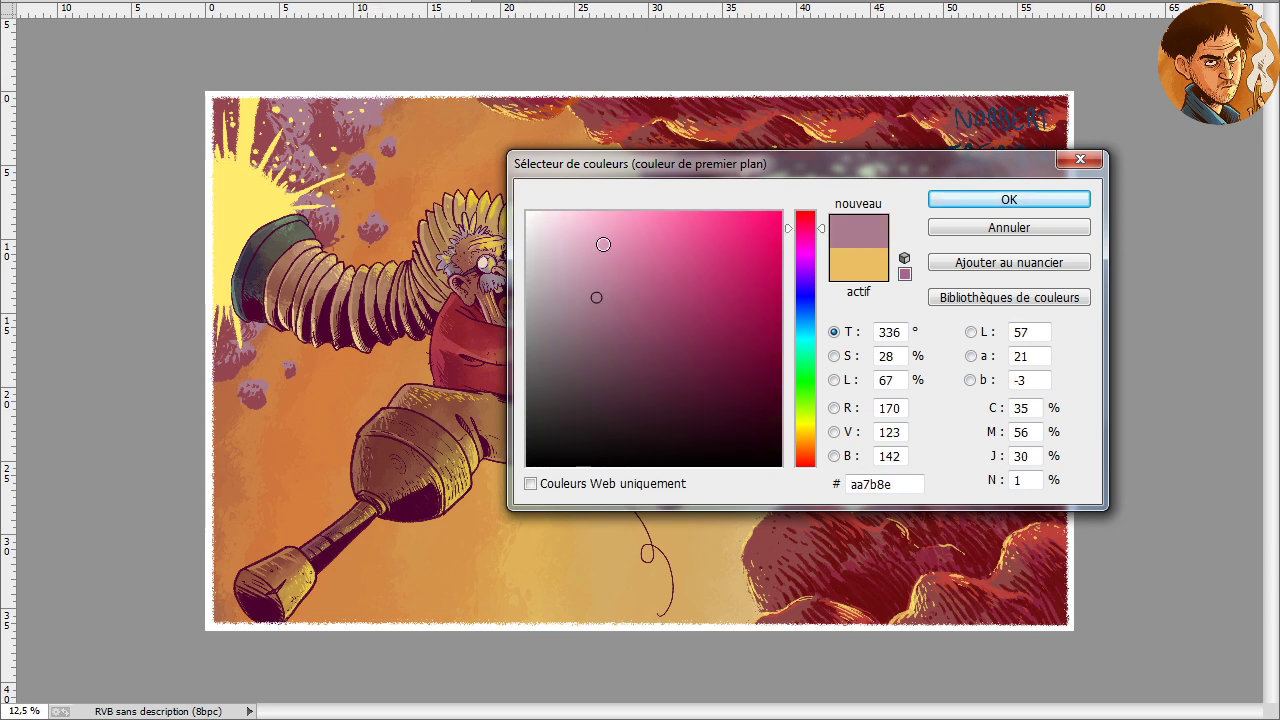
drag(603, 244, 587, 246)
click(957, 200)
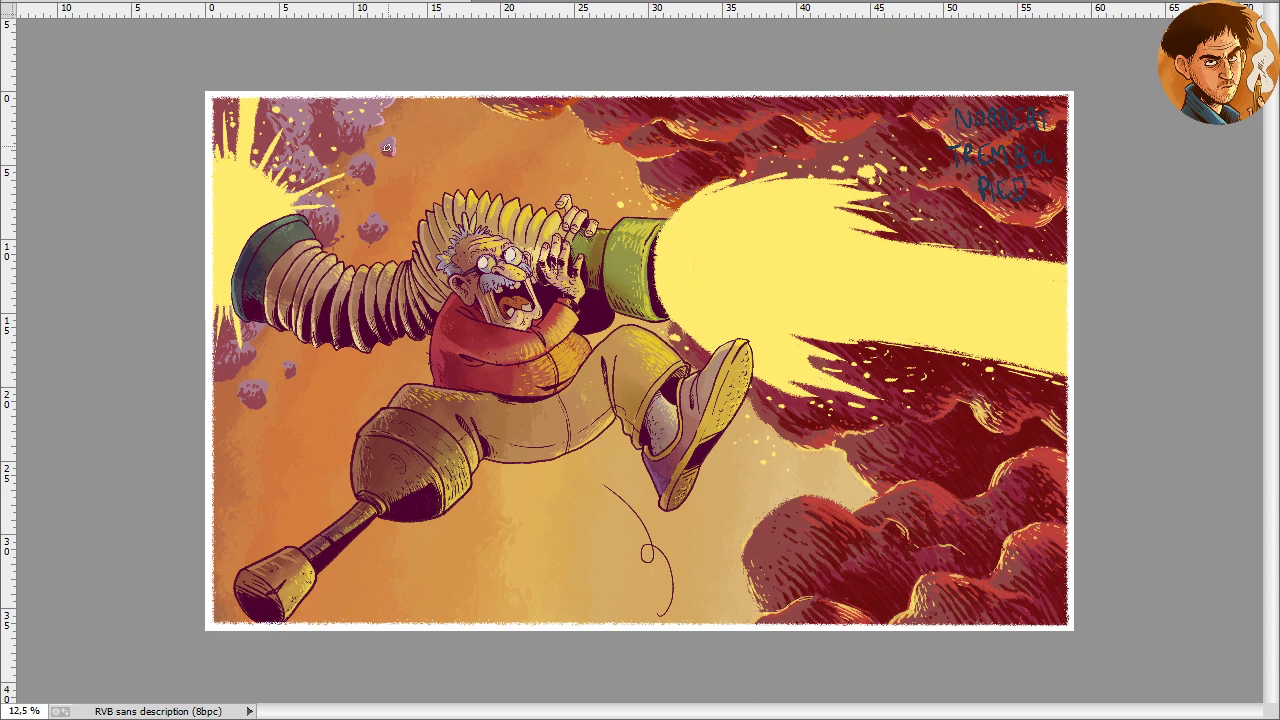
key(ctrl+plus)
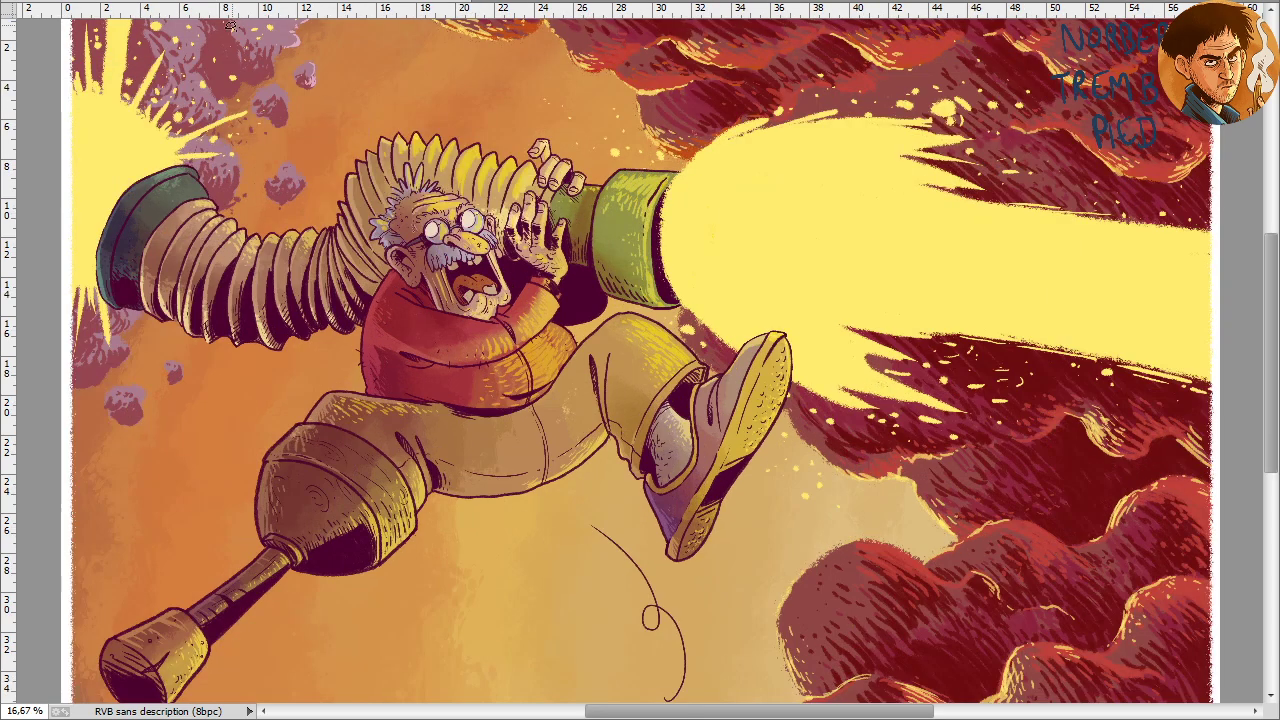
drag(240, 165, 378, 216)
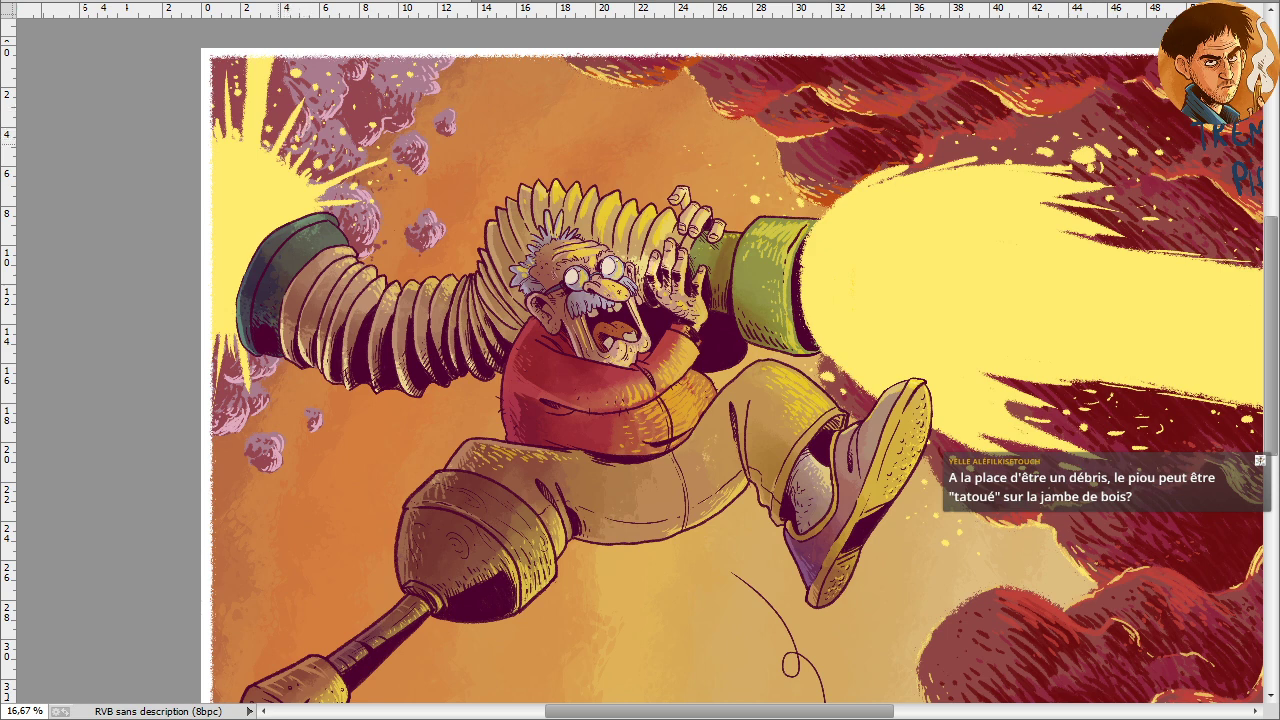
alt+click(220, 28)
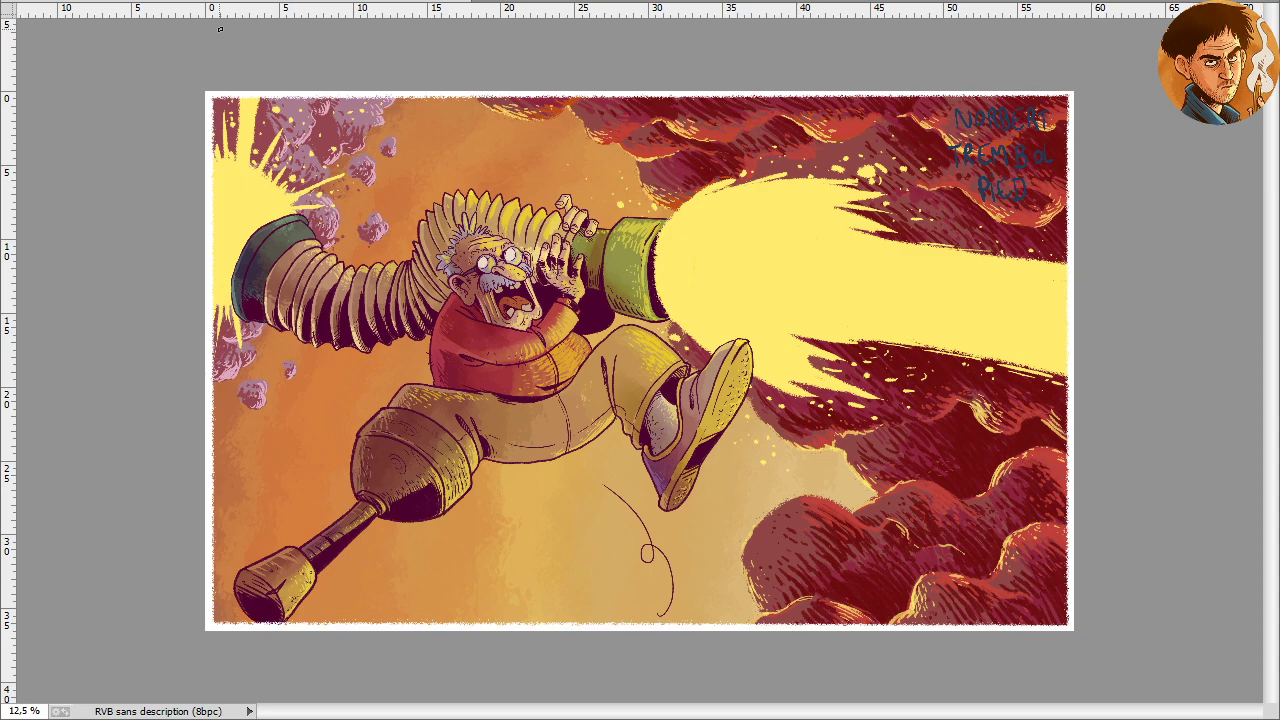
Set the foreground colour to golden yellow f5cb4c for painting on the wooden leg
key(ctrl+plus)
key(ctrl+plus)
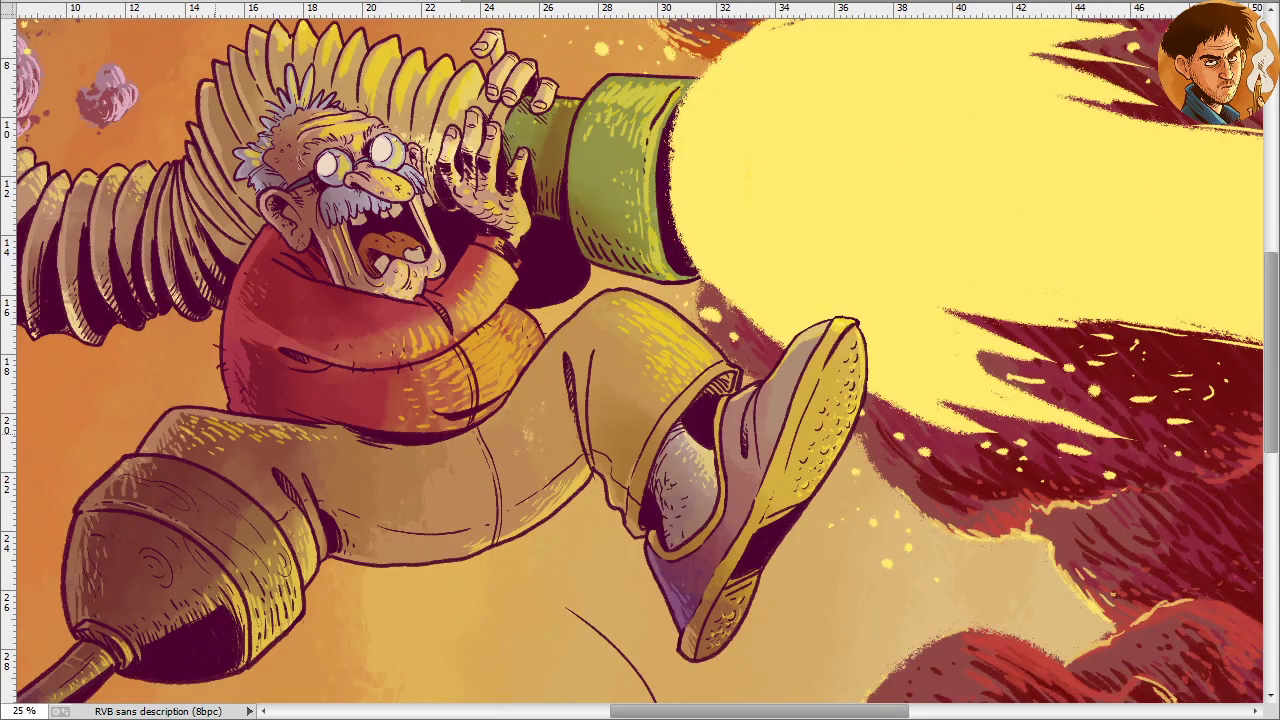
drag(213, 443, 670, 145)
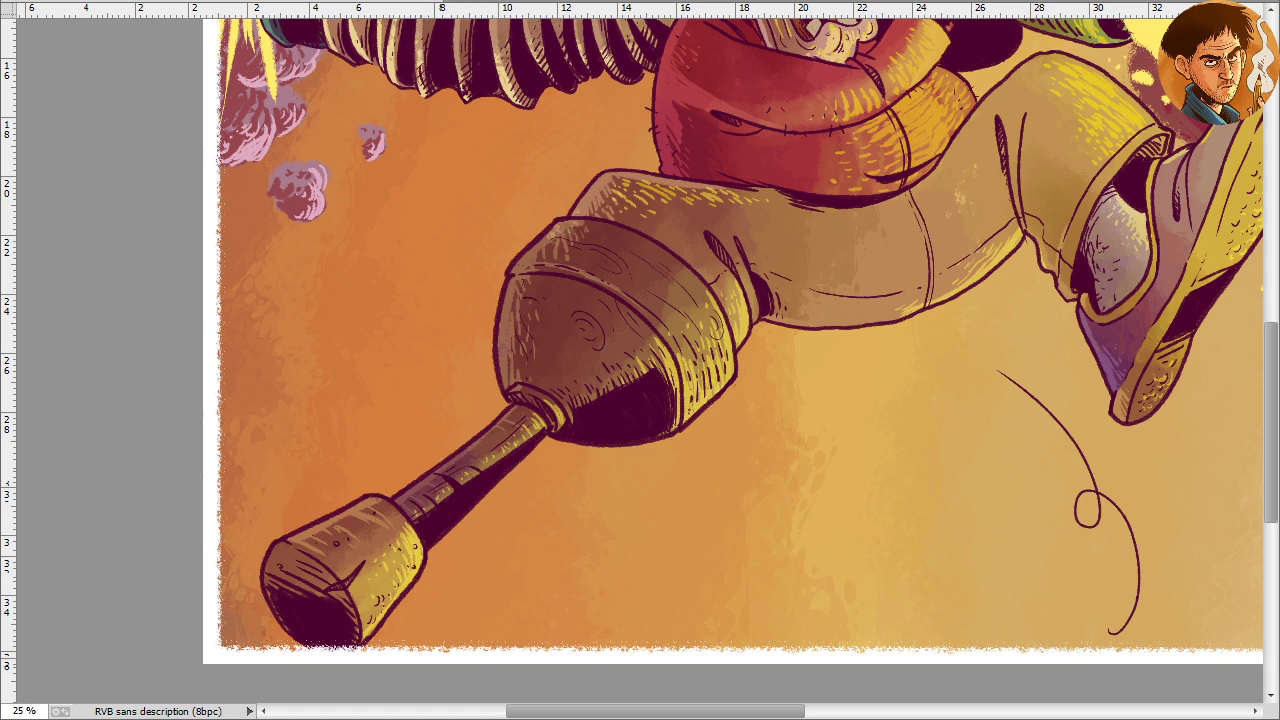
click(629, 218)
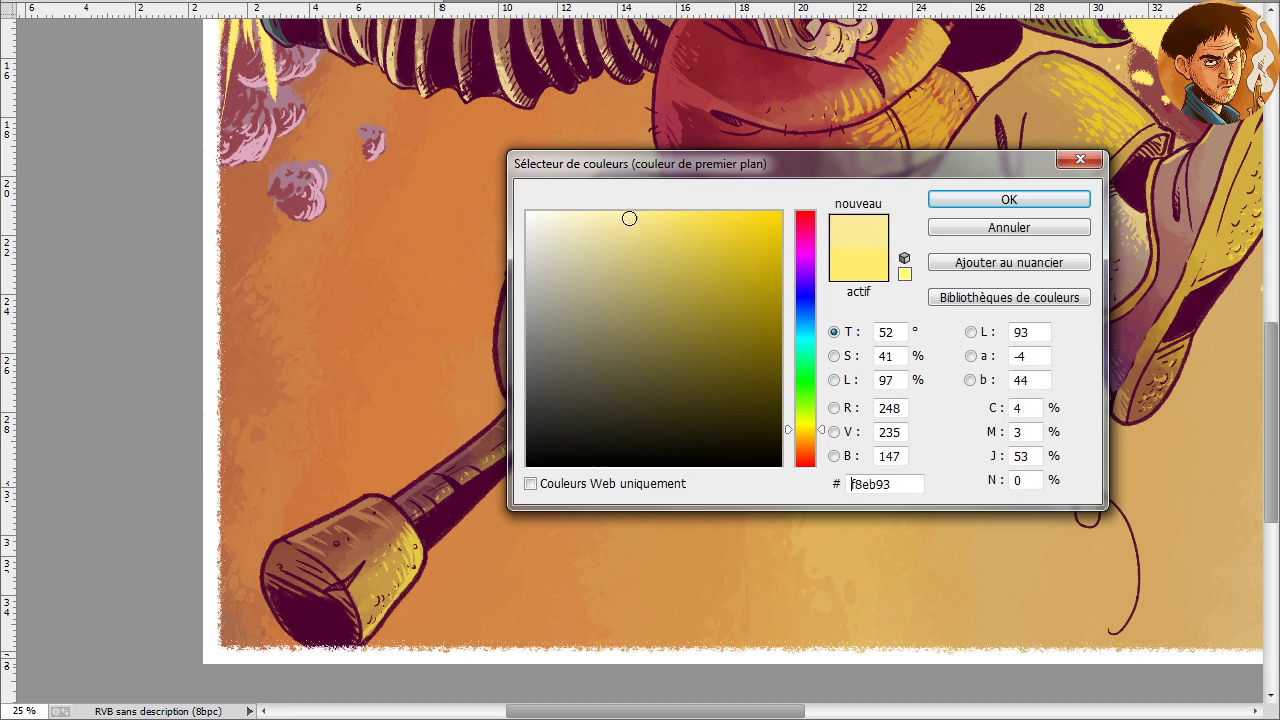
drag(629, 218, 638, 216)
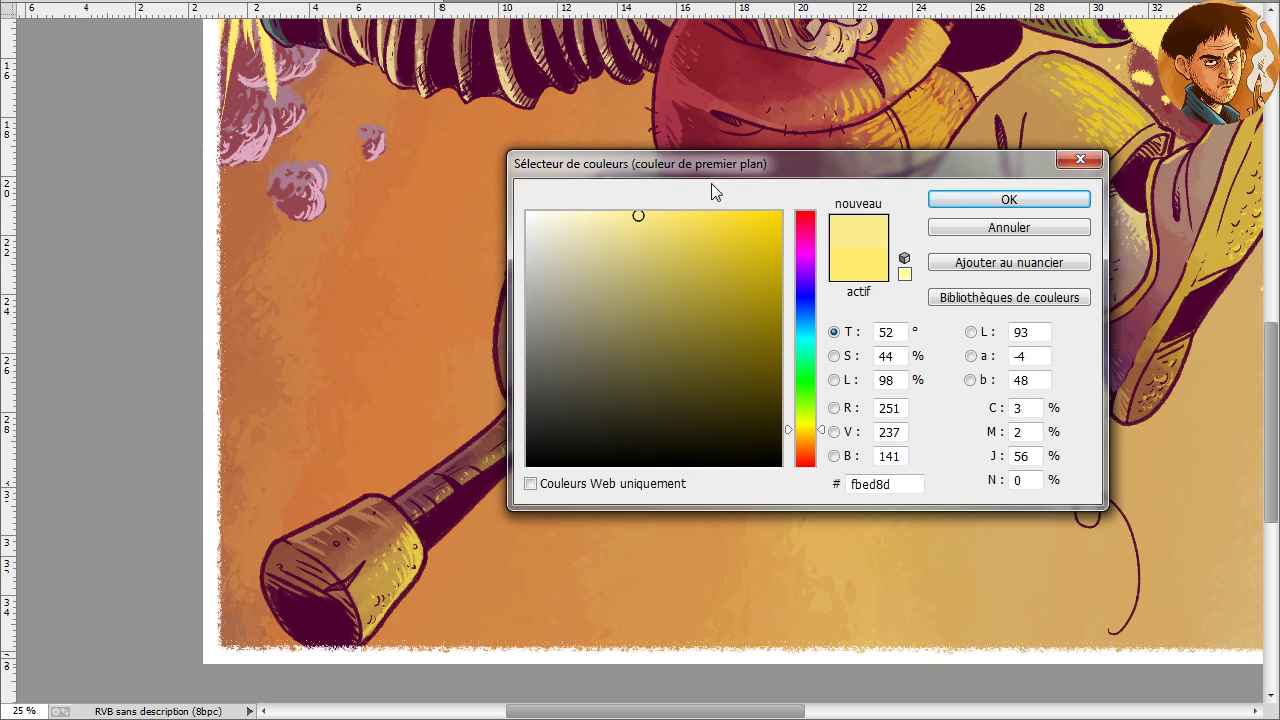
drag(805, 445, 806, 432)
mouse_move(707, 249)
mouse_down()
mouse_move(726, 240)
mouse_move(719, 228)
mouse_up()
drag(806, 433, 806, 438)
click(806, 435)
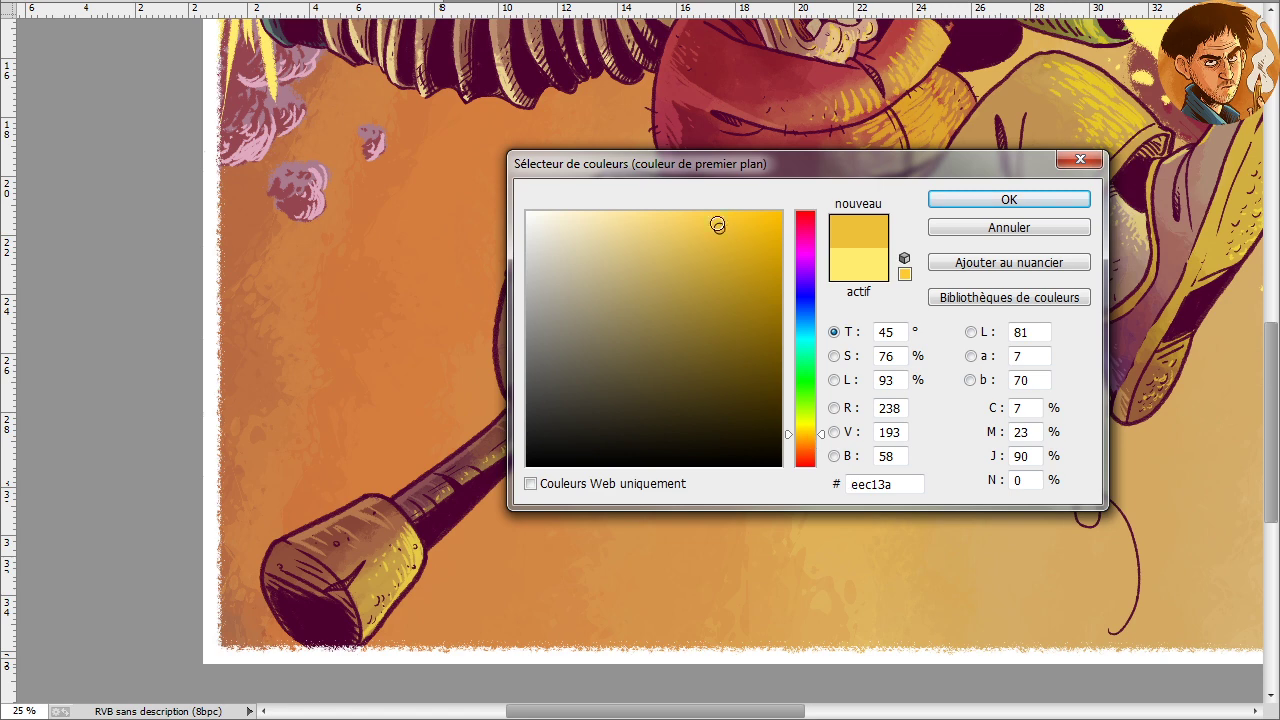
drag(717, 220, 702, 221)
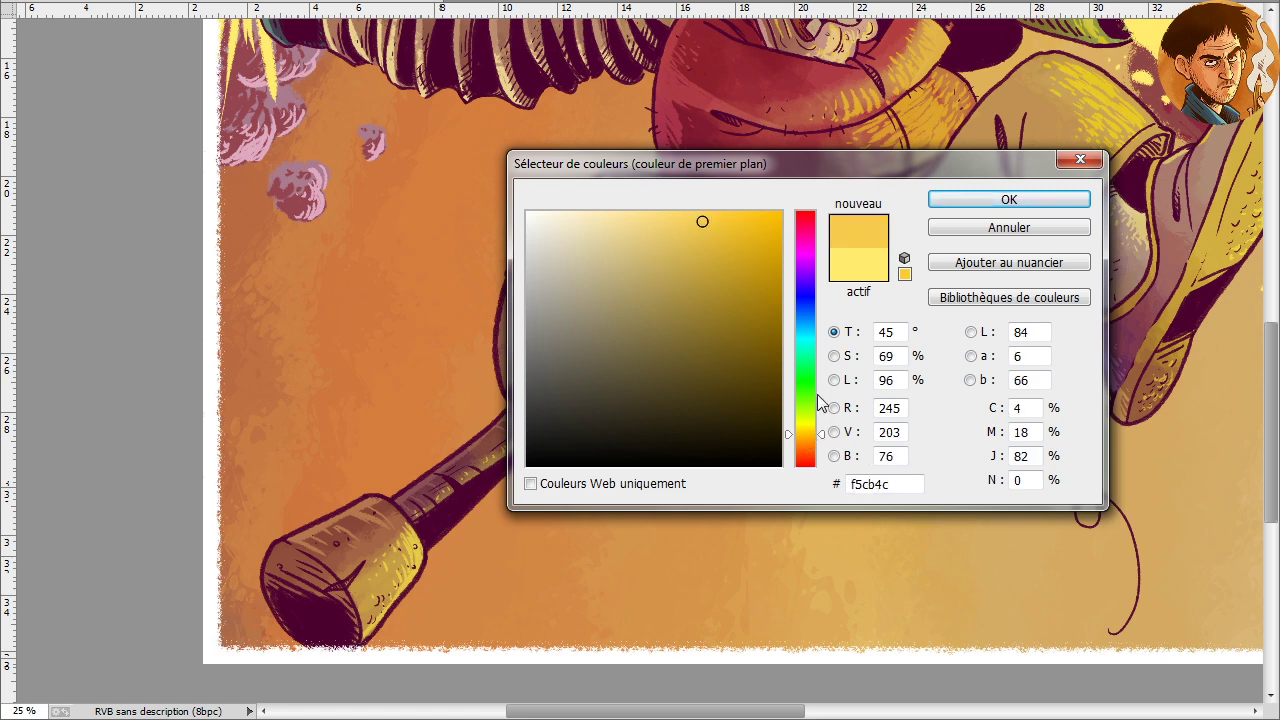
click(951, 199)
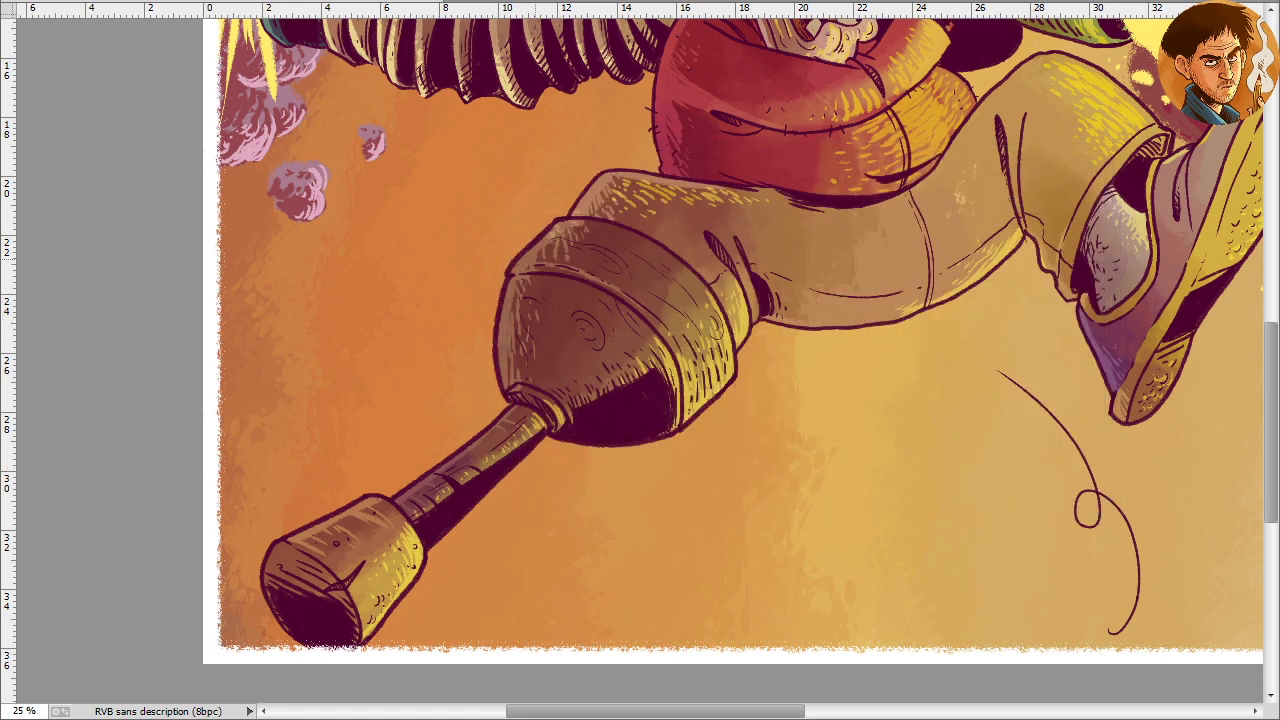
mouse_move(535, 290)
mouse_down()
mouse_move(506, 333)
mouse_move(516, 291)
mouse_move(507, 317)
mouse_move(514, 282)
mouse_up()
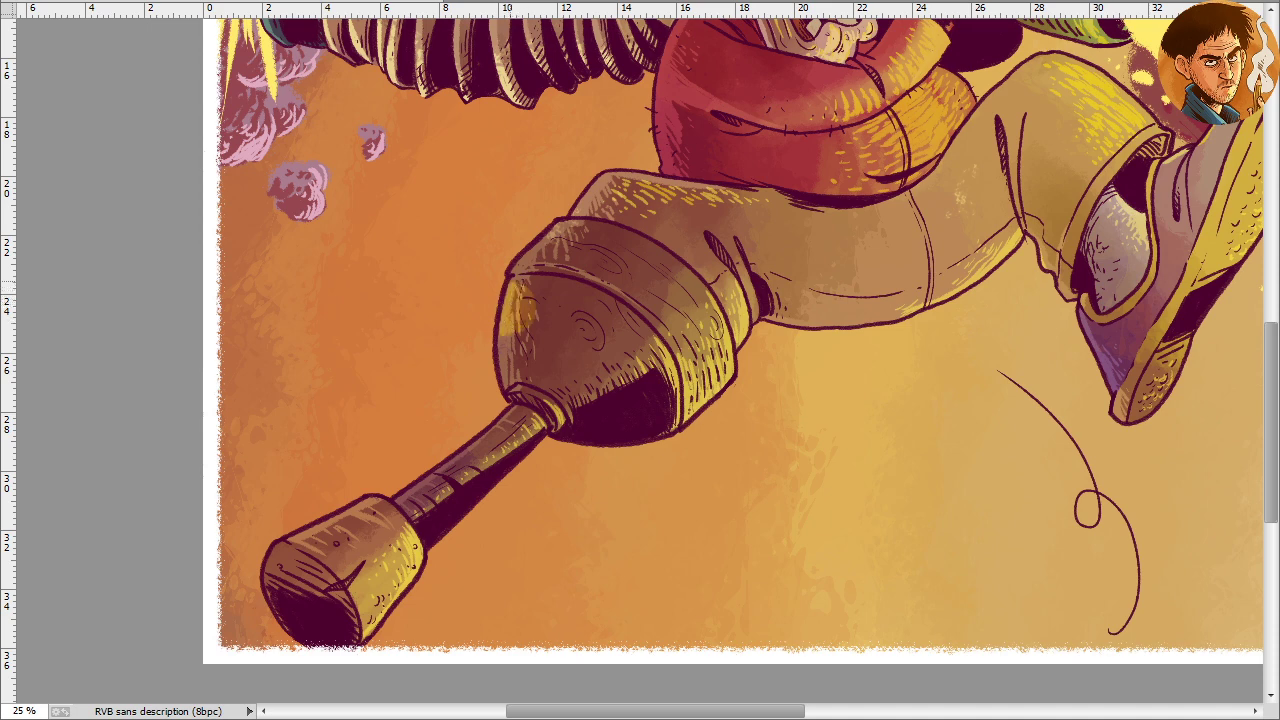
key(ctrl+alt+z)
key(ctrl+alt+z)
key(ctrl+alt+z)
key(ctrl+alt+z)
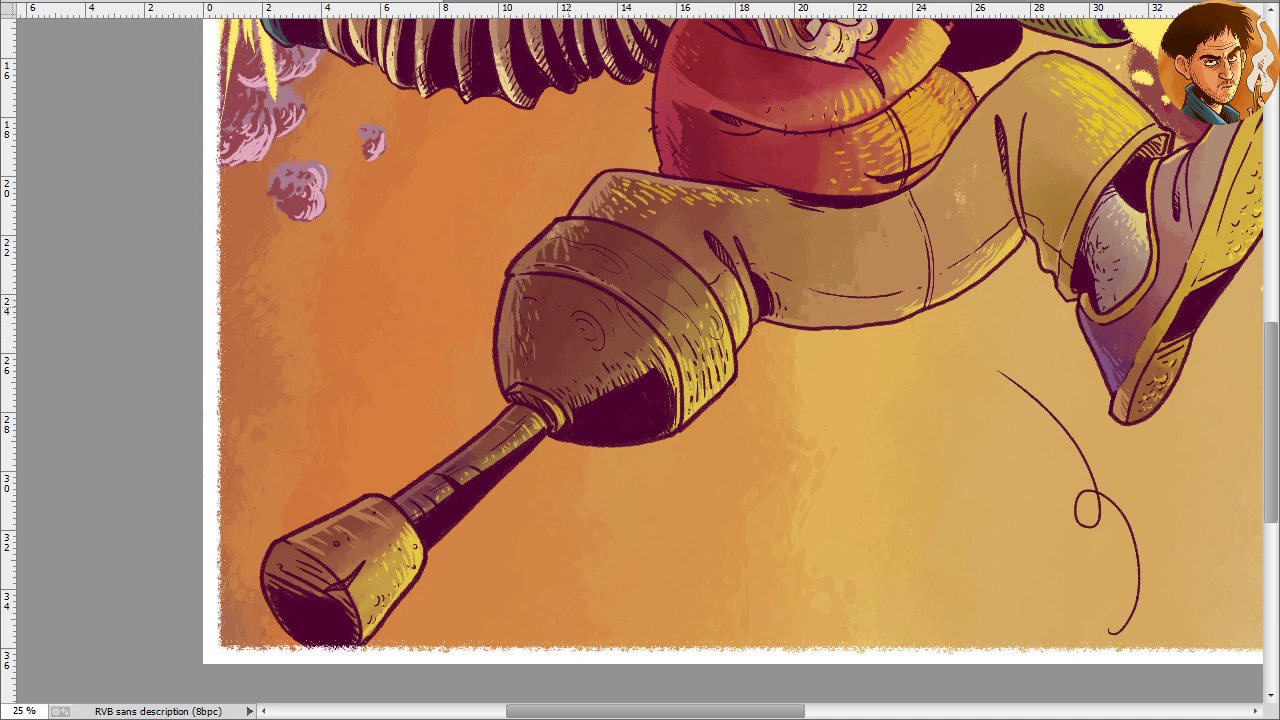
Paint a small round golden chick with a feather tuft on the wooden leg's bulb, just above the dark shadow
mouse_move(625, 360)
mouse_down()
mouse_move(583, 375)
mouse_move(630, 373)
mouse_move(593, 356)
mouse_move(592, 388)
mouse_up()
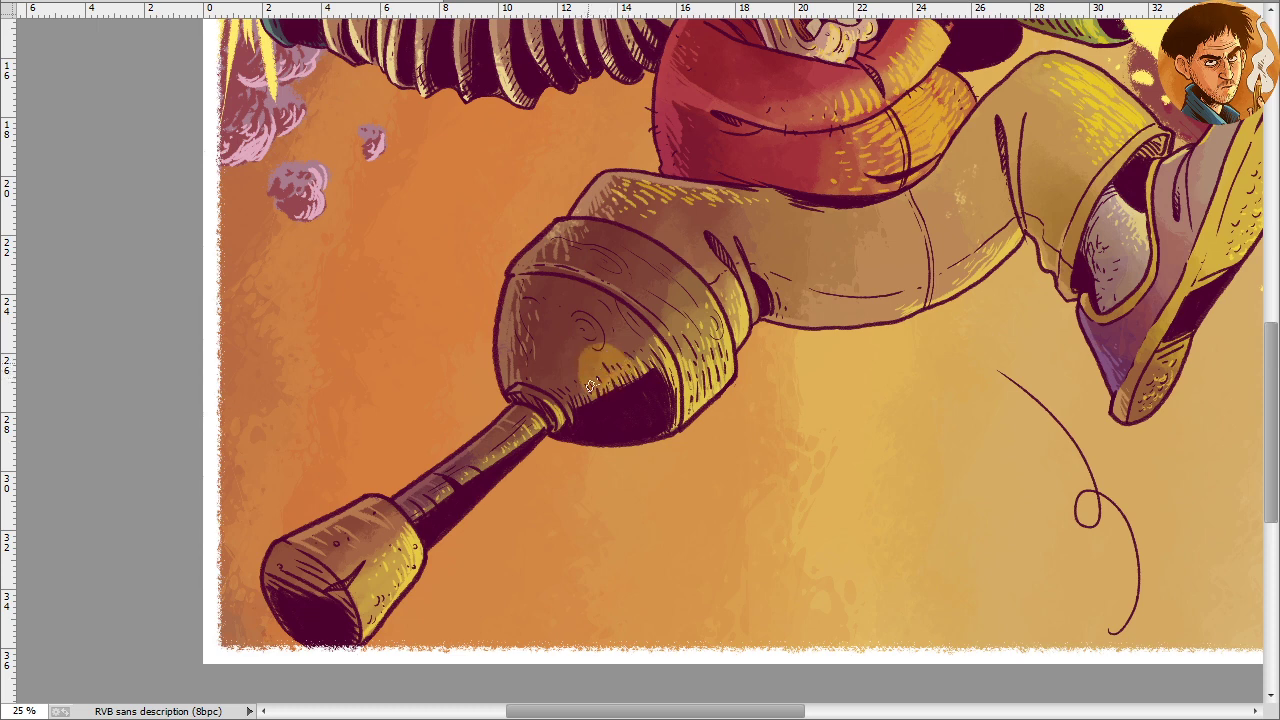
key(ctrl+plus)
key(ctrl+plus)
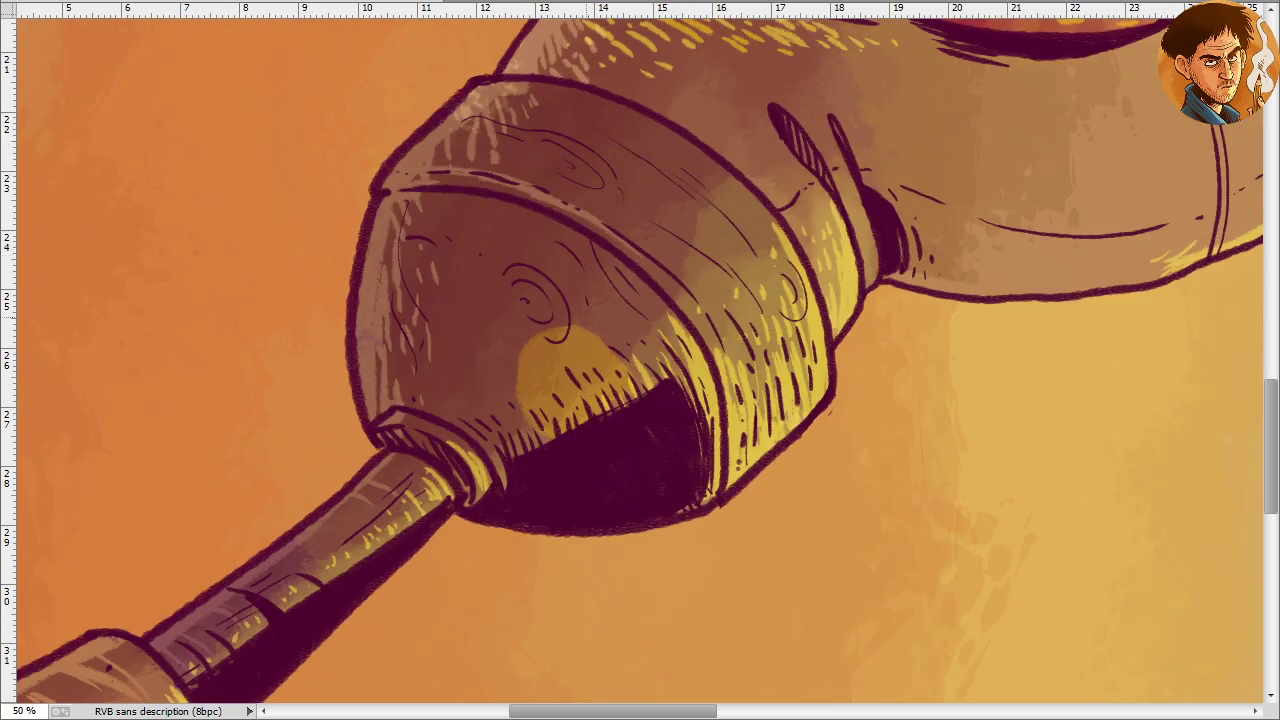
mouse_move(589, 330)
mouse_down()
mouse_move(586, 302)
mouse_move(598, 334)
mouse_move(630, 338)
mouse_up()
Set the foreground colour to dark wine 6e0c34 and draw the chick's eyes, beak and feathery outline
click(479, 287)
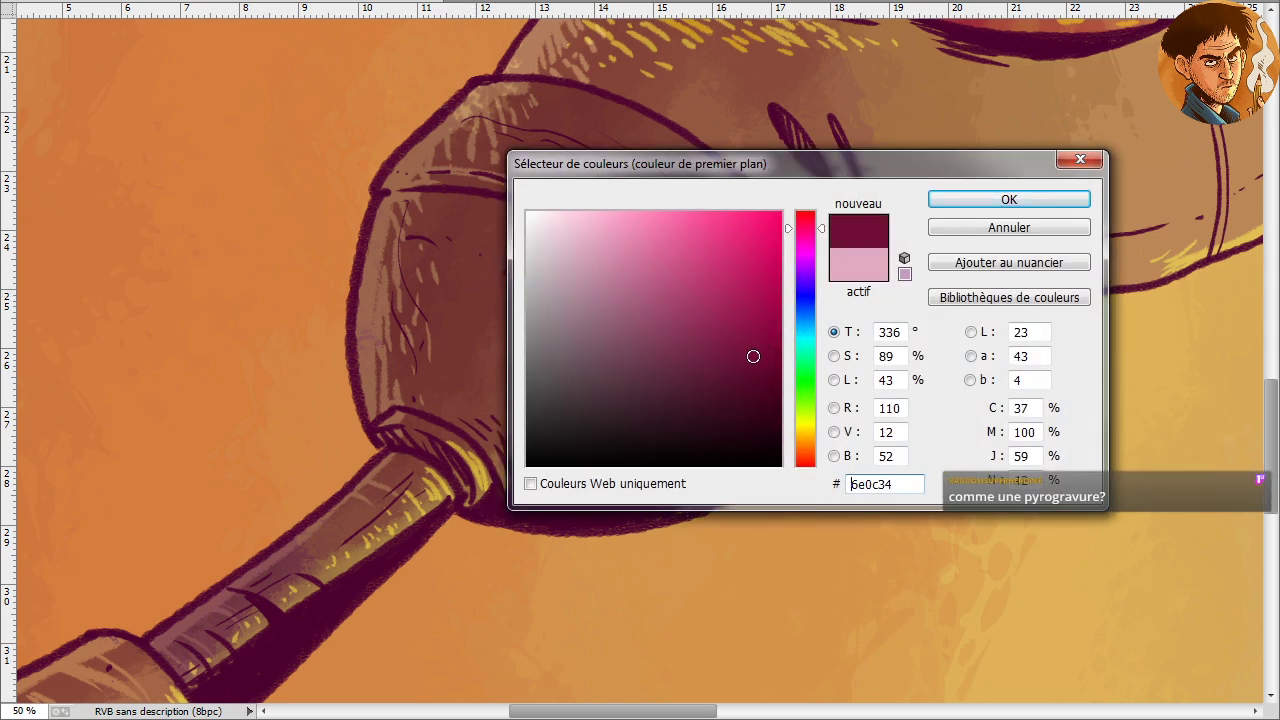
click(965, 198)
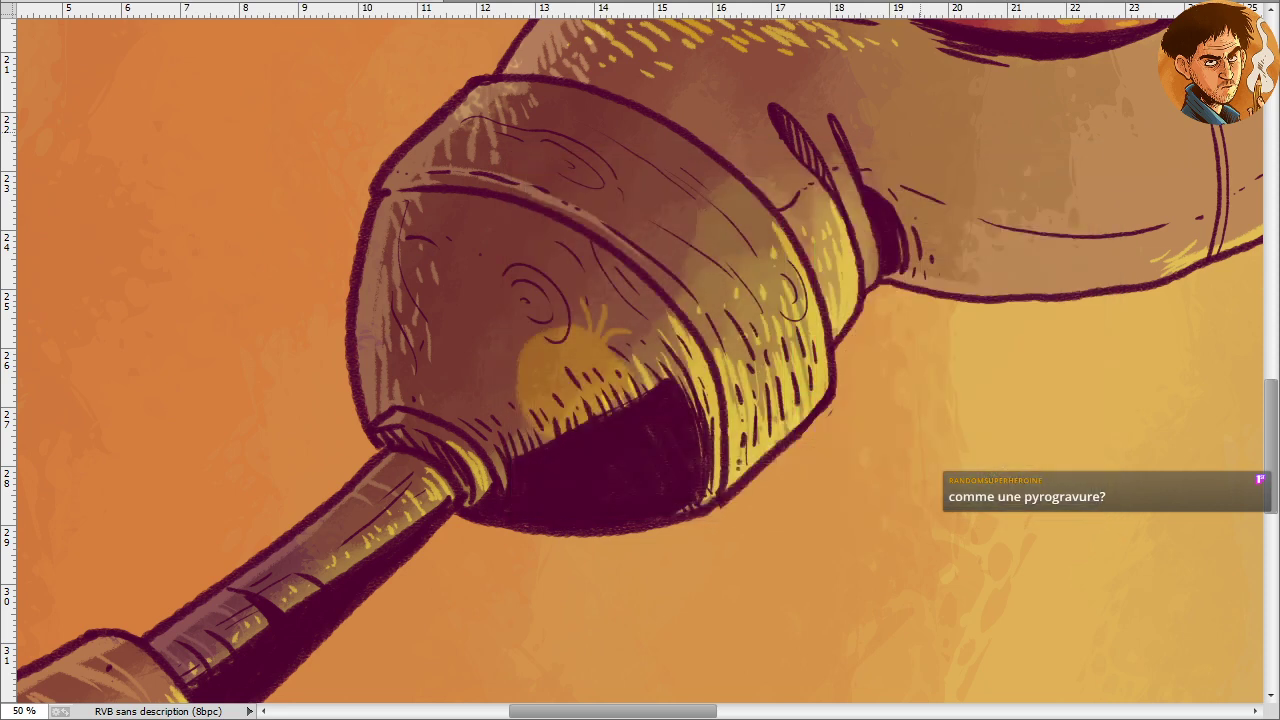
click(556, 371)
drag(566, 392, 586, 385)
drag(515, 368, 515, 400)
mouse_move(586, 300)
mouse_down()
mouse_move(604, 344)
mouse_move(622, 336)
mouse_move(623, 380)
mouse_up()
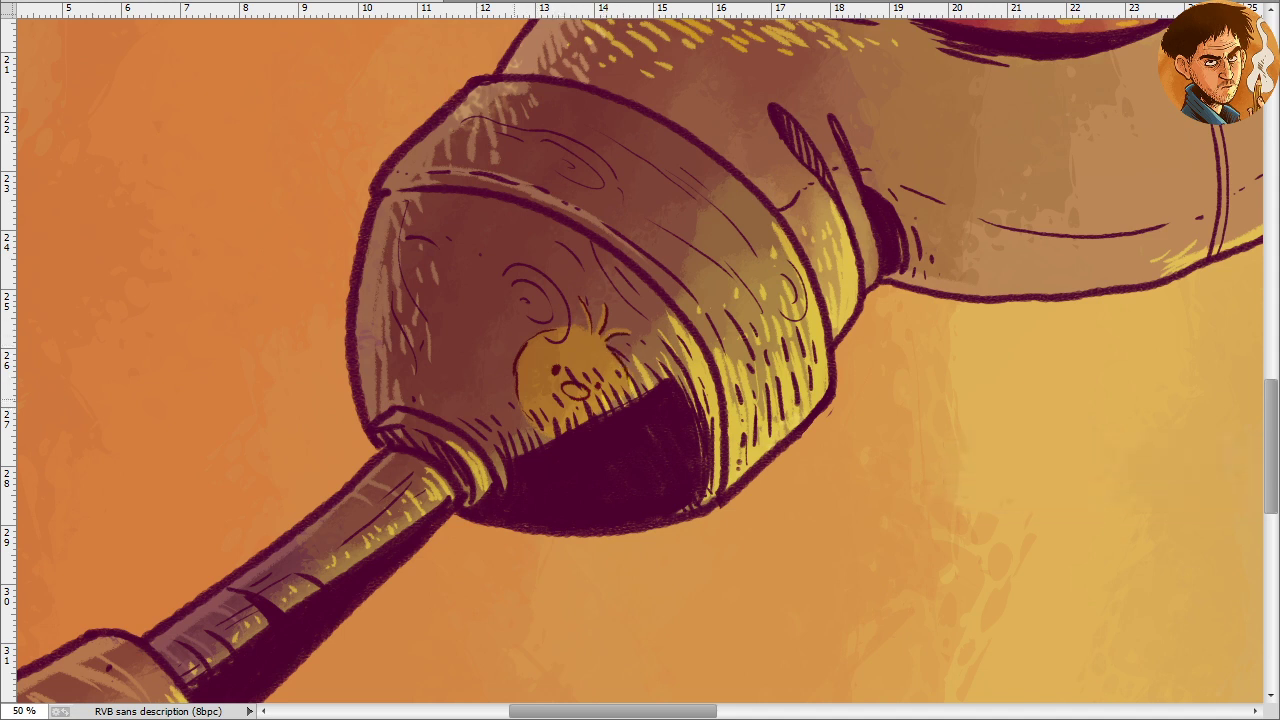
drag(506, 398, 520, 408)
drag(528, 342, 500, 376)
key(ctrl+z)
Set the foreground colour to orange ed8938 and colour the chick's beak
drag(808, 440, 808, 449)
mouse_move(676, 216)
mouse_down()
mouse_move(730, 235)
mouse_move(721, 229)
mouse_up()
drag(814, 456, 818, 444)
click(933, 201)
drag(577, 392, 575, 392)
key(ctrl+minus)
key(ctrl+minus)
key(ctrl+minus)
key(ctrl+minus)
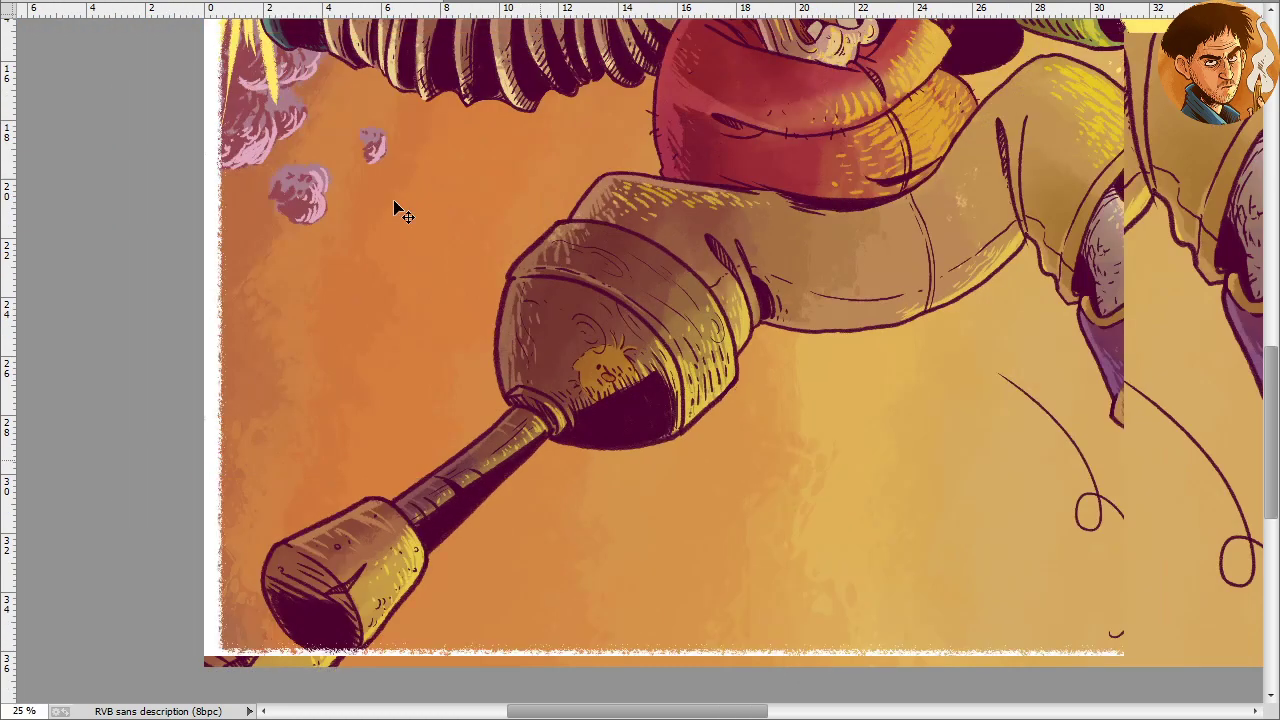
Check the chick within the whole composition and save the illustration
key(ctrl+plus)
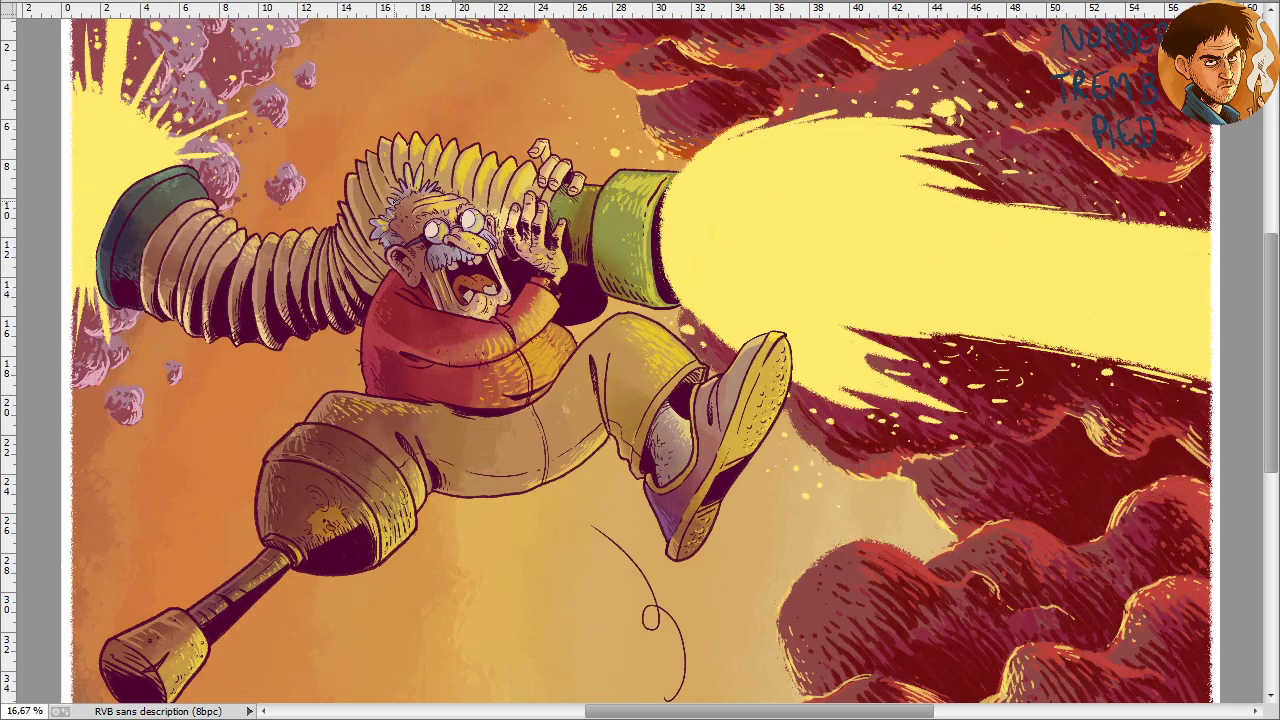
key(ctrl+minus)
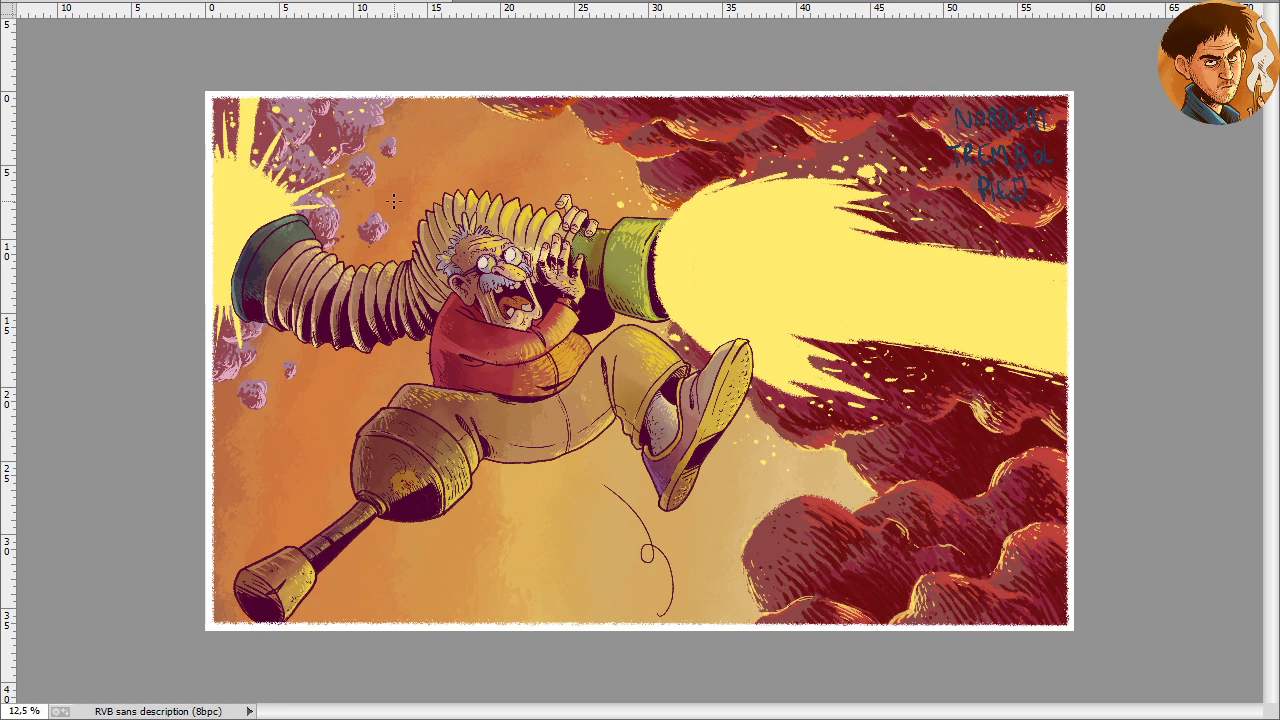
key(ctrl+plus)
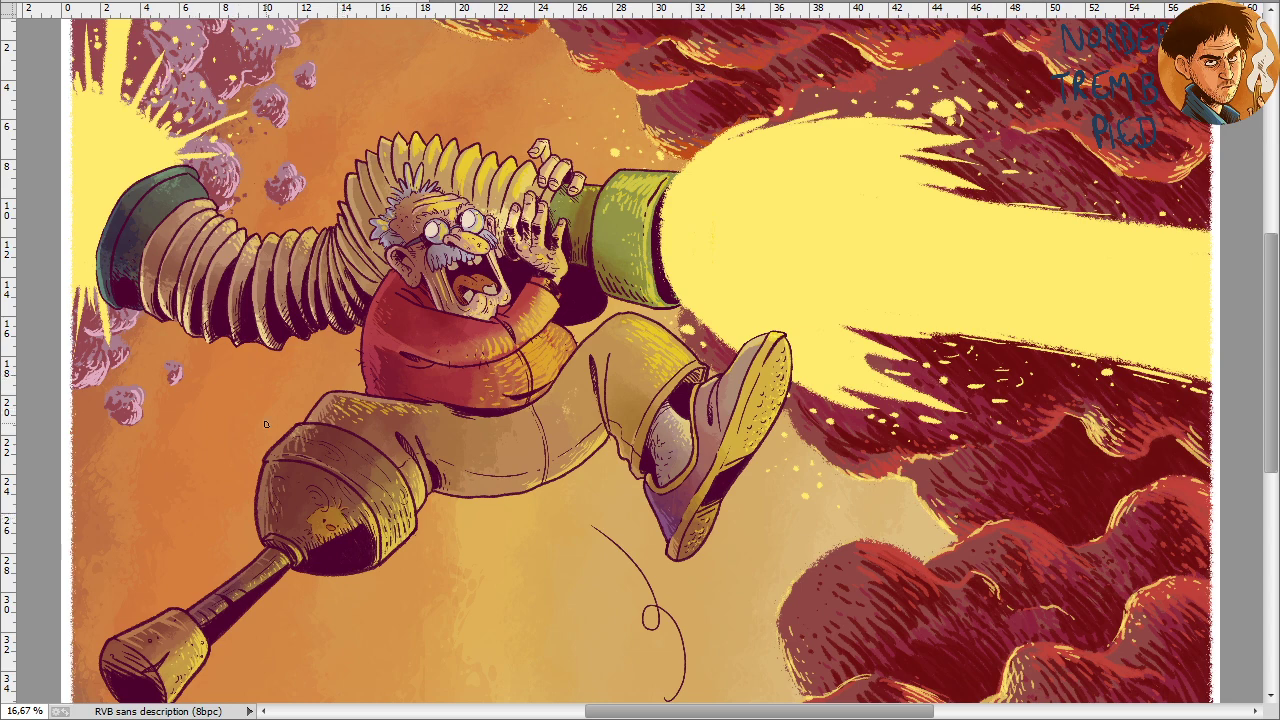
key(ctrl+minus)
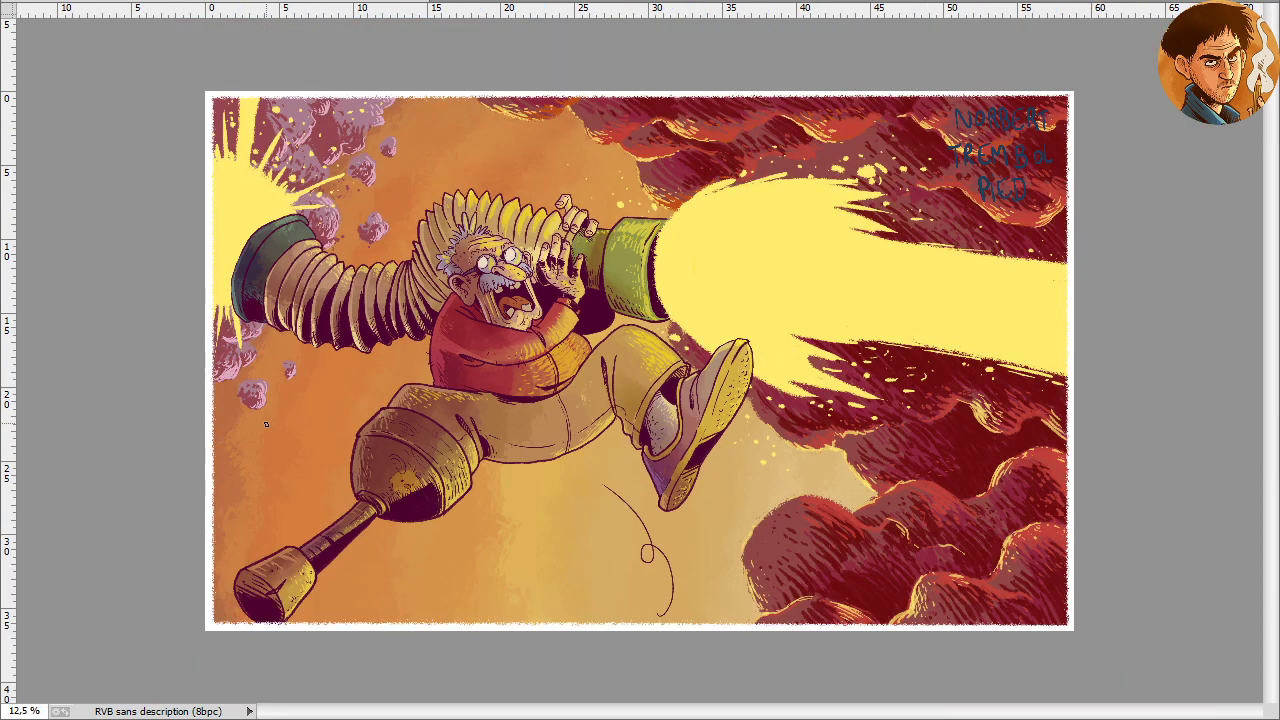
key(ctrl+s)
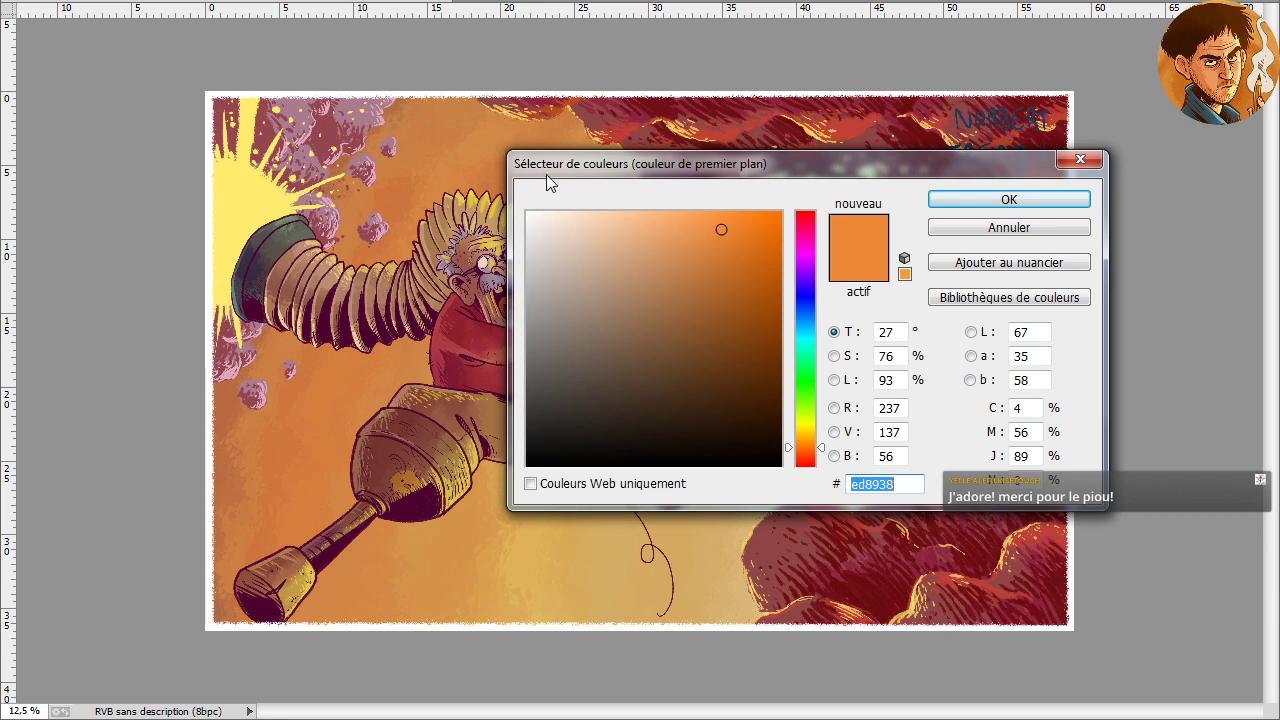
Set the foreground colour to dark plum 6a0c46 and change it to crimson 811536
drag(544, 172, 625, 339)
text(4b002e)
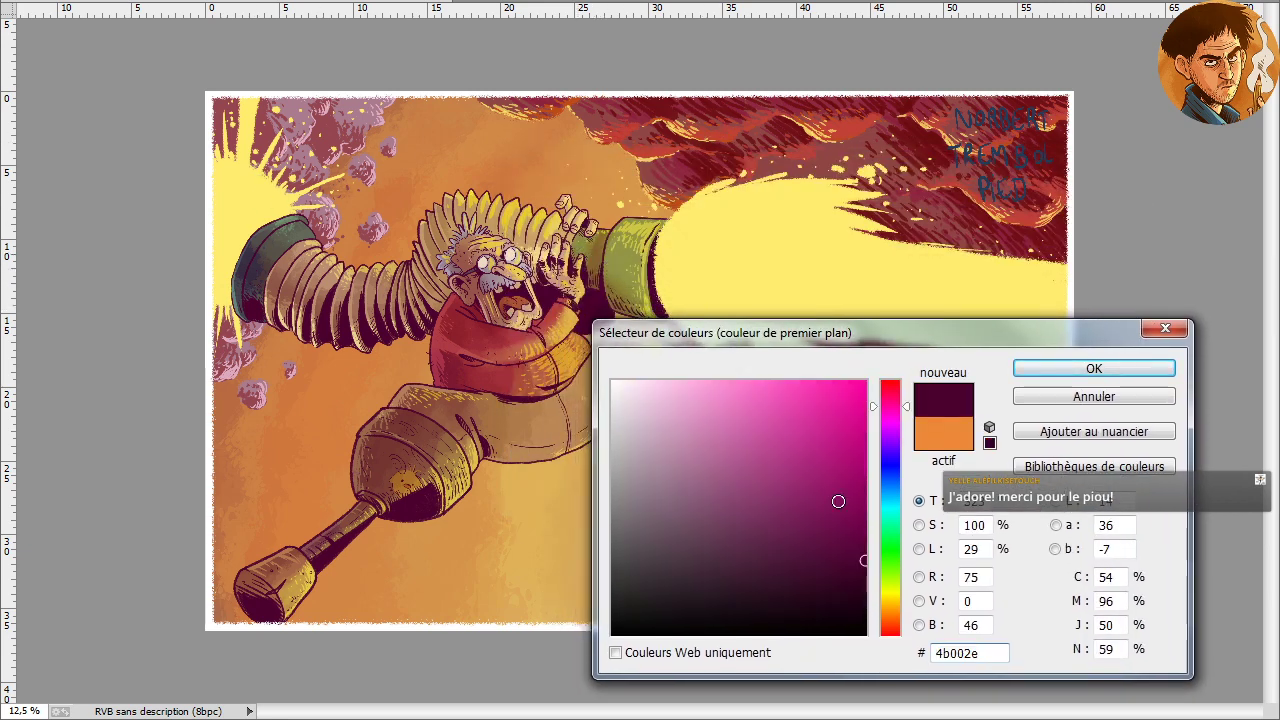
drag(843, 537, 838, 529)
click(1037, 369)
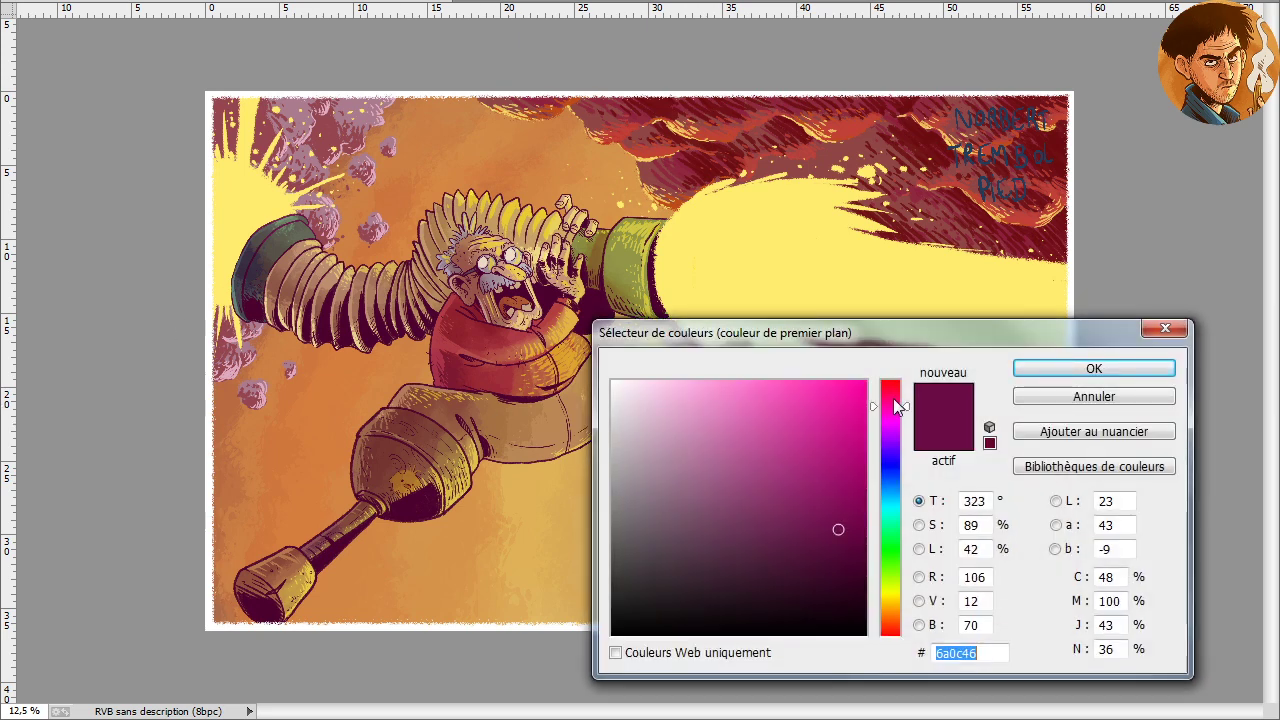
click(893, 398)
drag(830, 509, 826, 506)
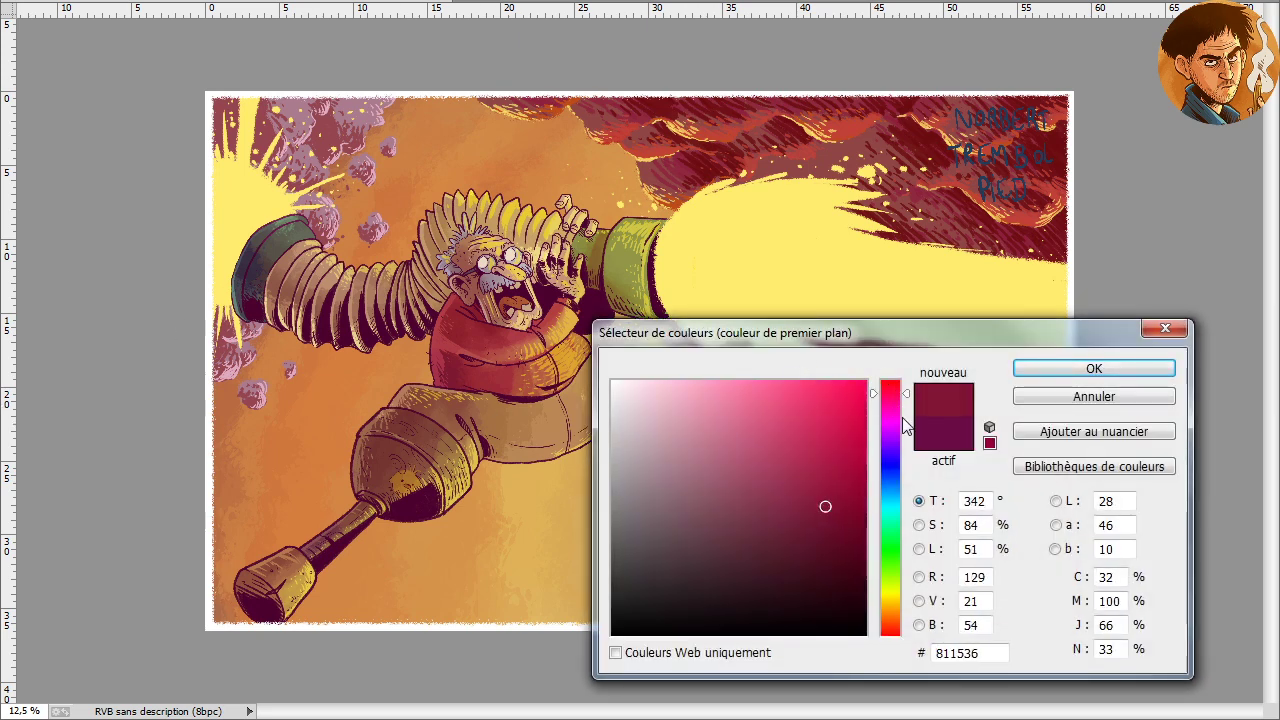
key(Return)
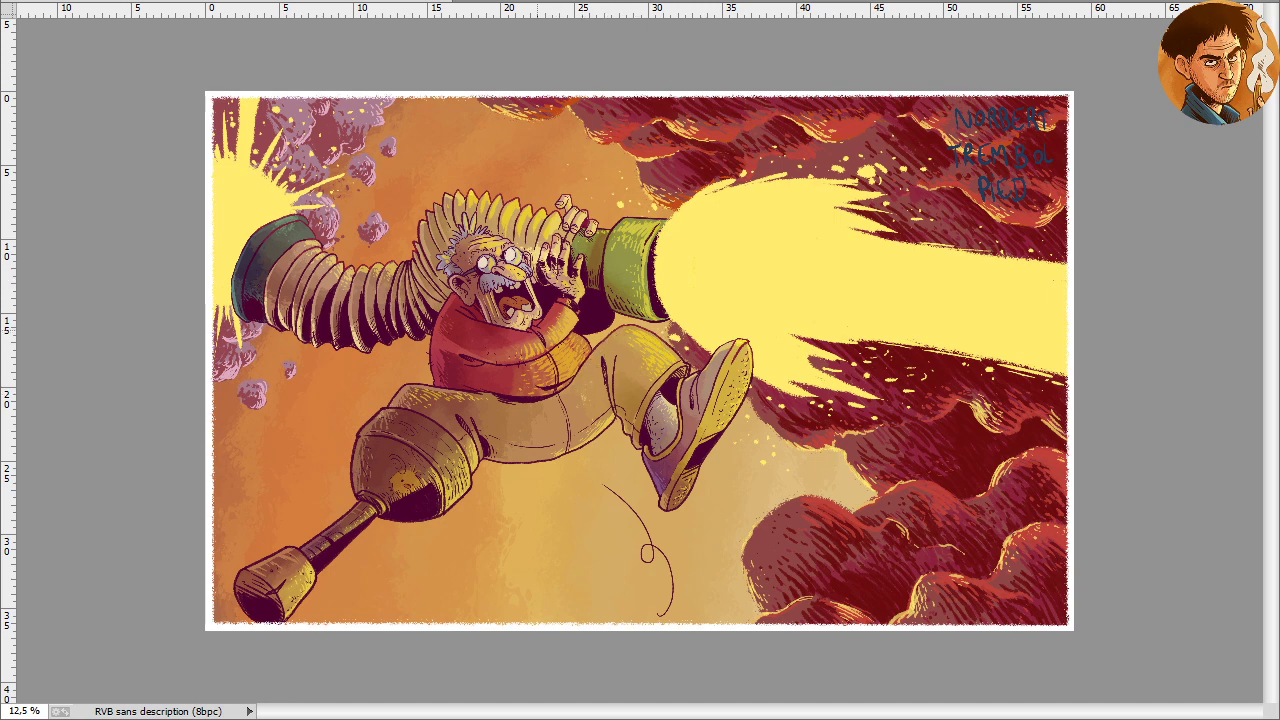
Examine the illustration up close and as a whole, and save it
key(ctrl+plus)
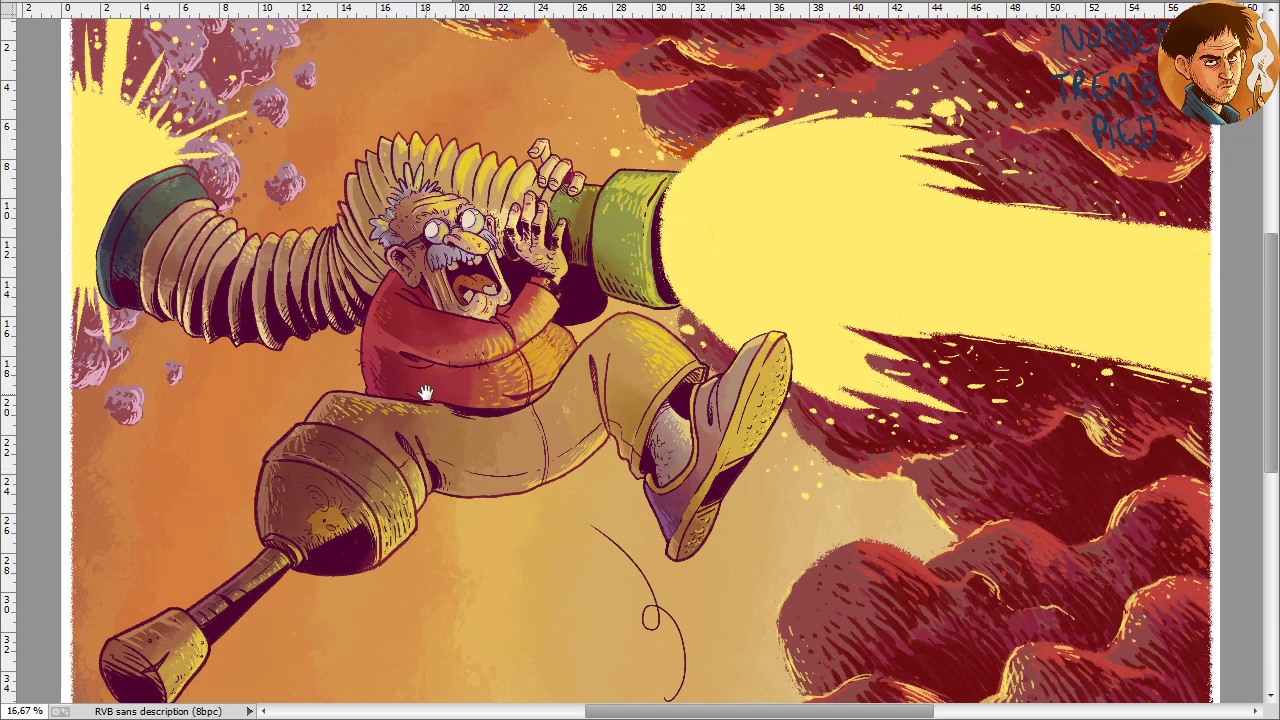
drag(429, 386, 487, 373)
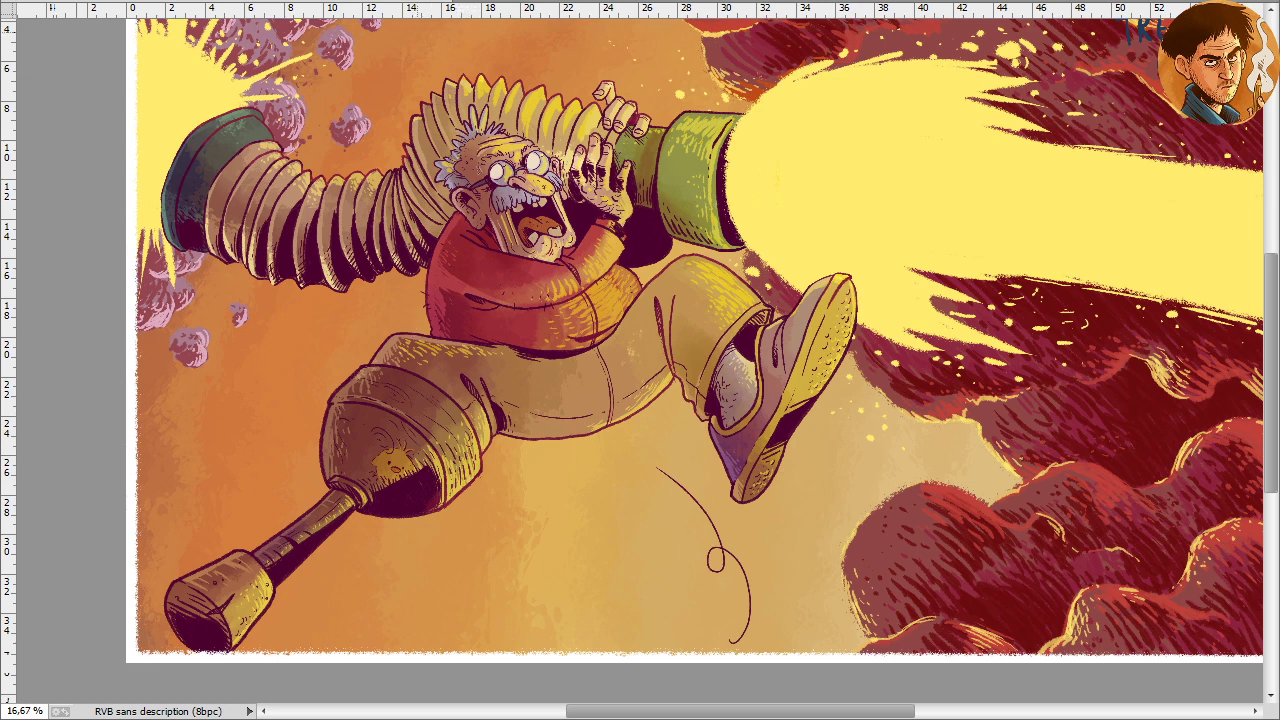
drag(590, 175, 612, 245)
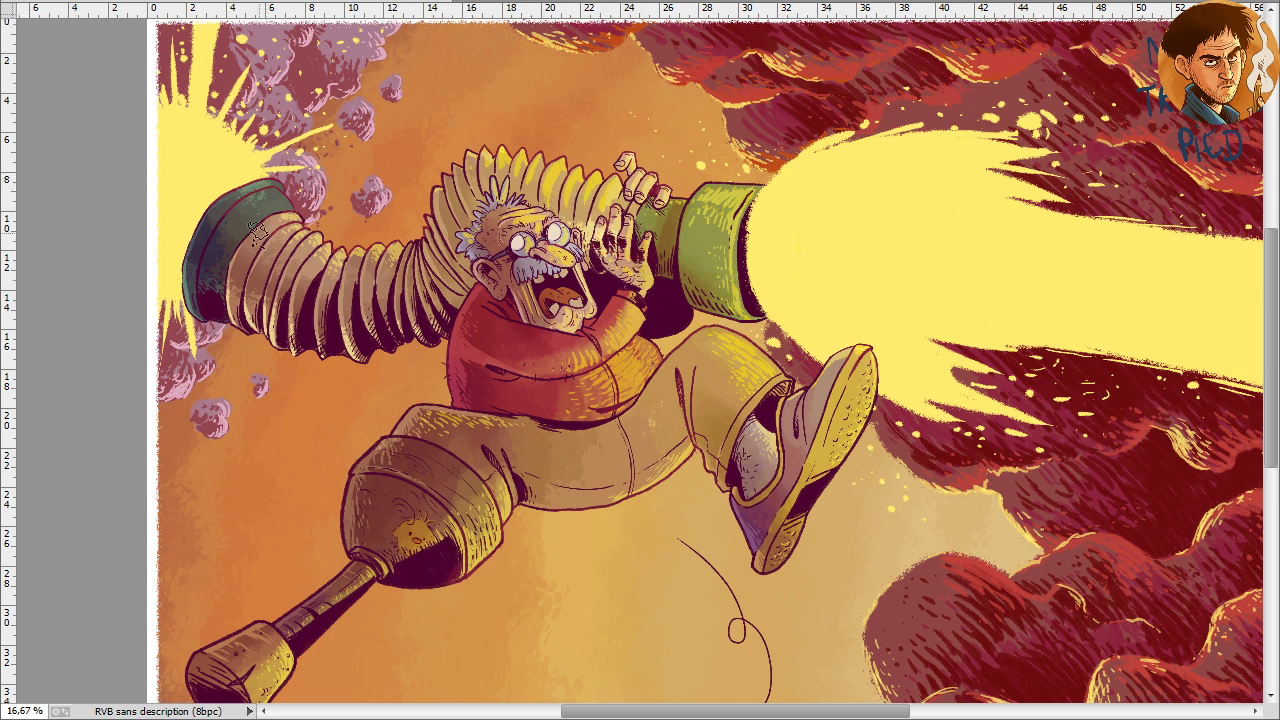
drag(700, 400, 568, 375)
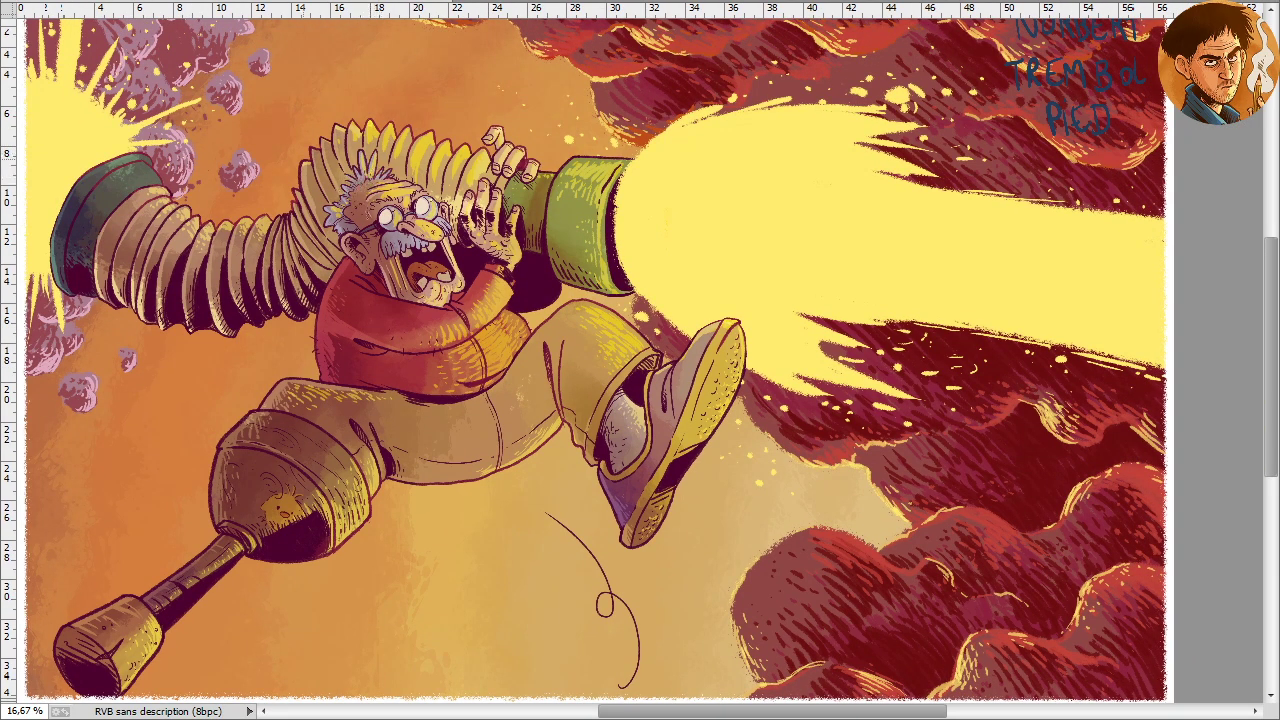
key(ctrl+minus)
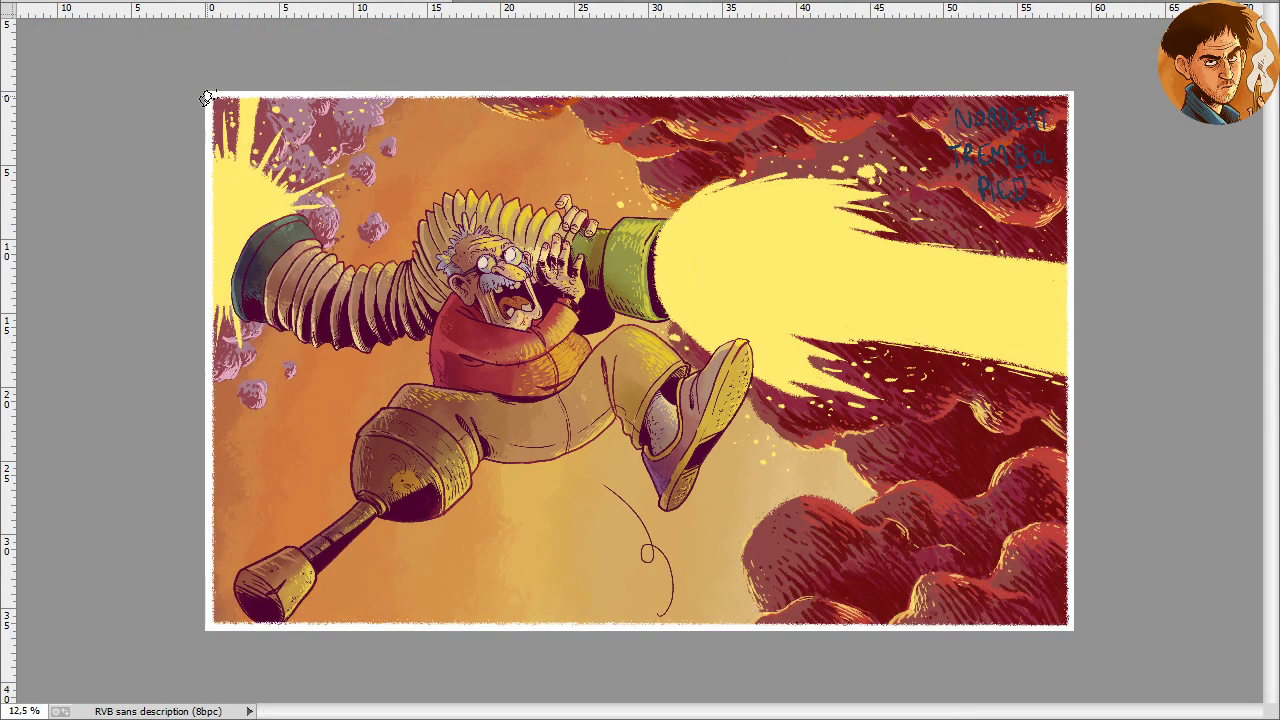
key(ctrl+plus)
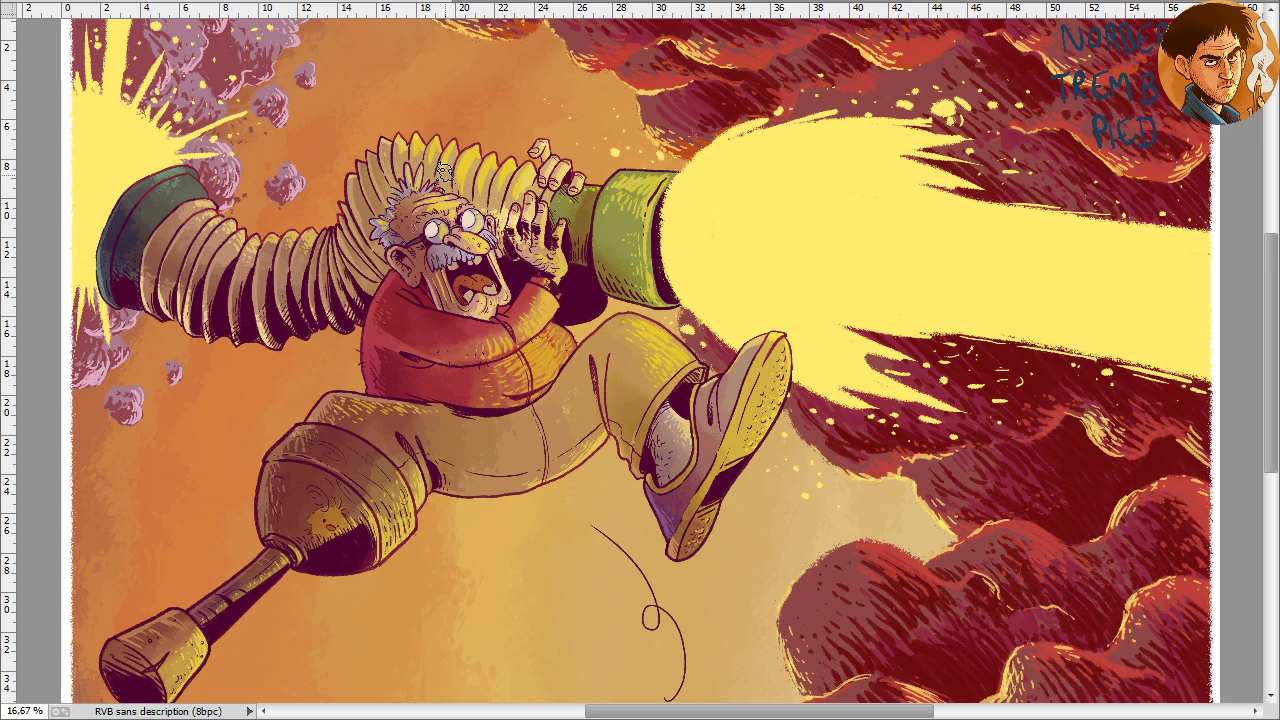
key(ctrl+minus)
key(ctrl+minus)
key(ctrl+plus)
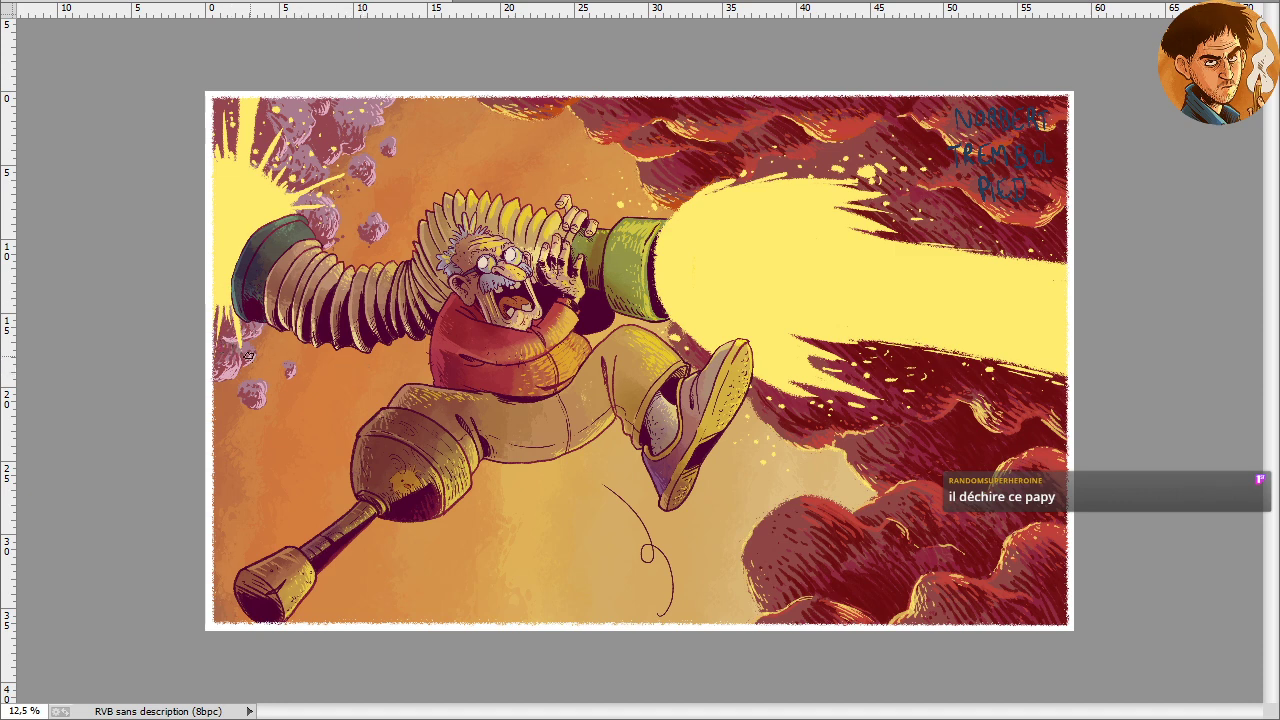
key(ctrl+s)
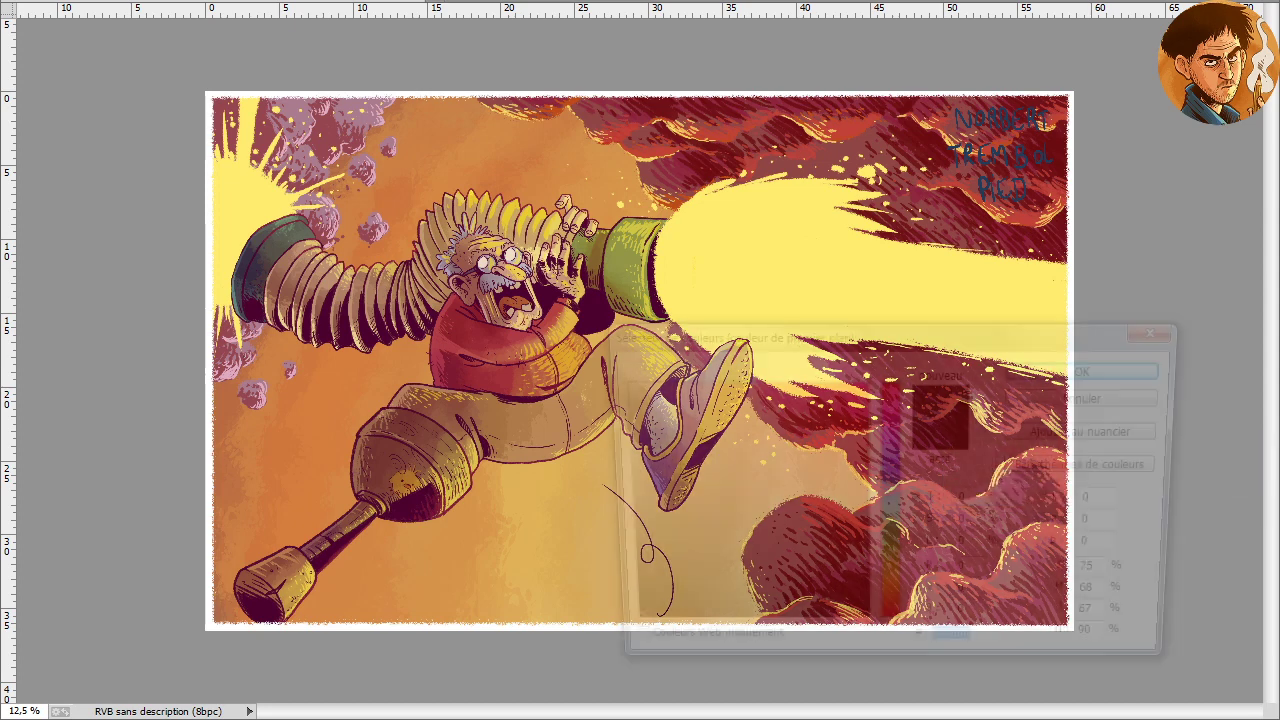
Set the foreground colour to black and spatter ink blots over the smoke clouds in the illustration's lower-right area
click(1060, 382)
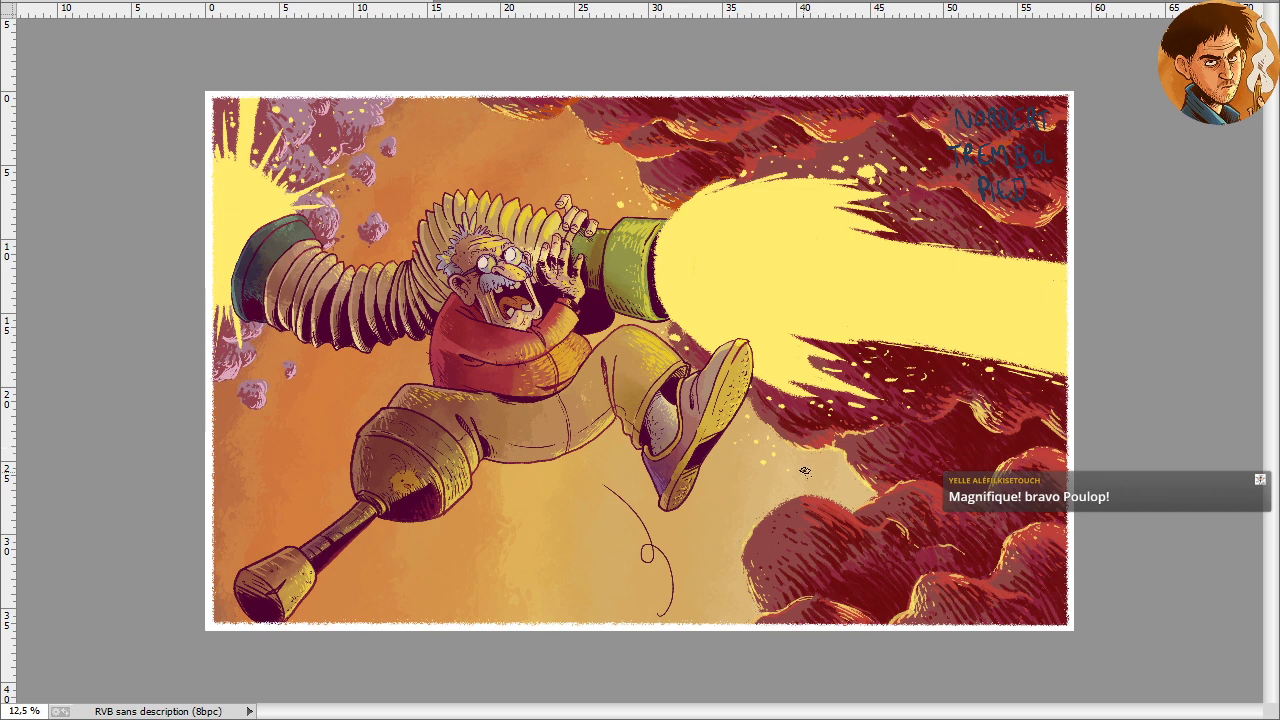
drag(858, 546, 888, 556)
mouse_move(1010, 522)
mouse_down()
mouse_move(934, 528)
mouse_move(908, 510)
mouse_up()
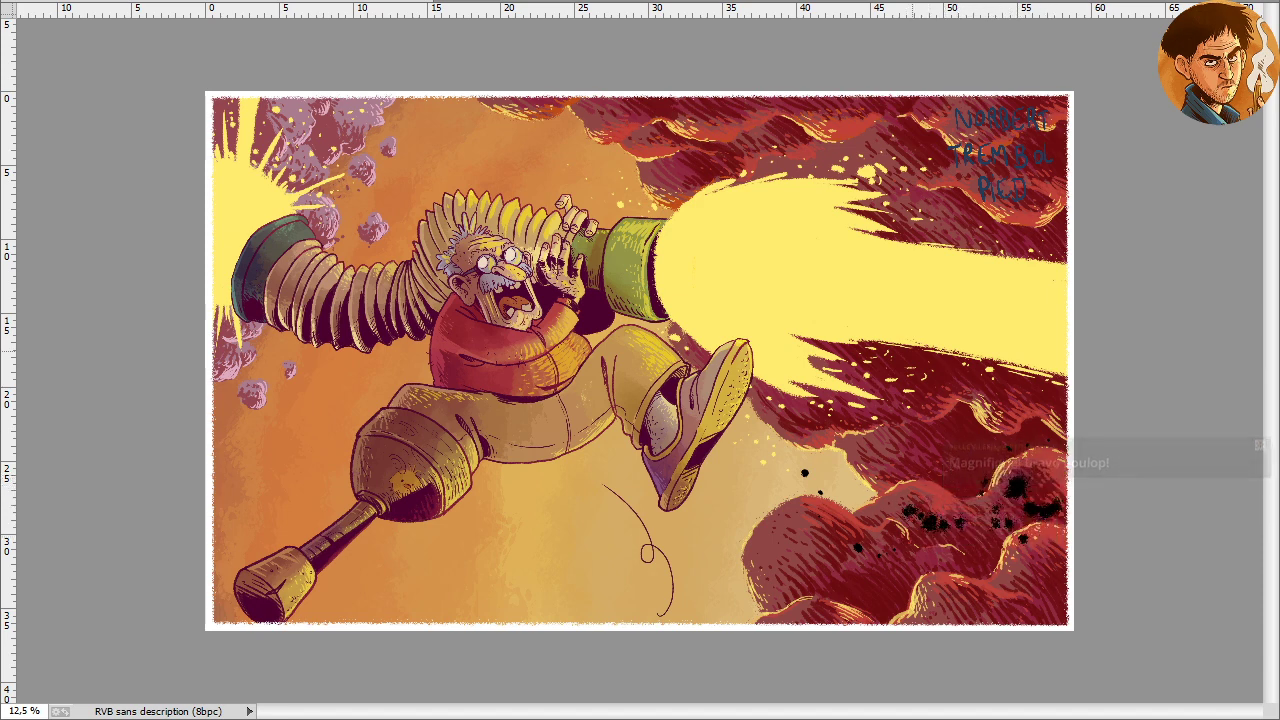
drag(836, 444, 910, 420)
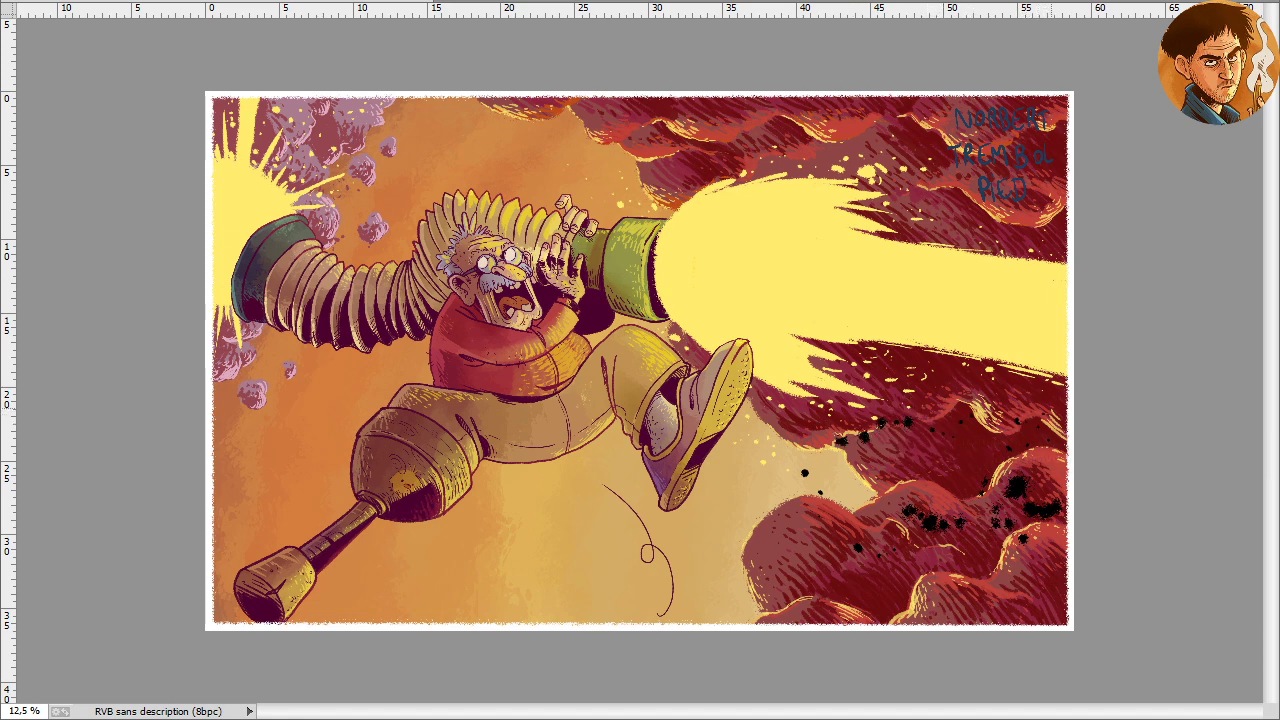
click(1062, 410)
Spatter black blots over the upper-right smoke and along the outer end of the yellow blast
drag(890, 130, 918, 168)
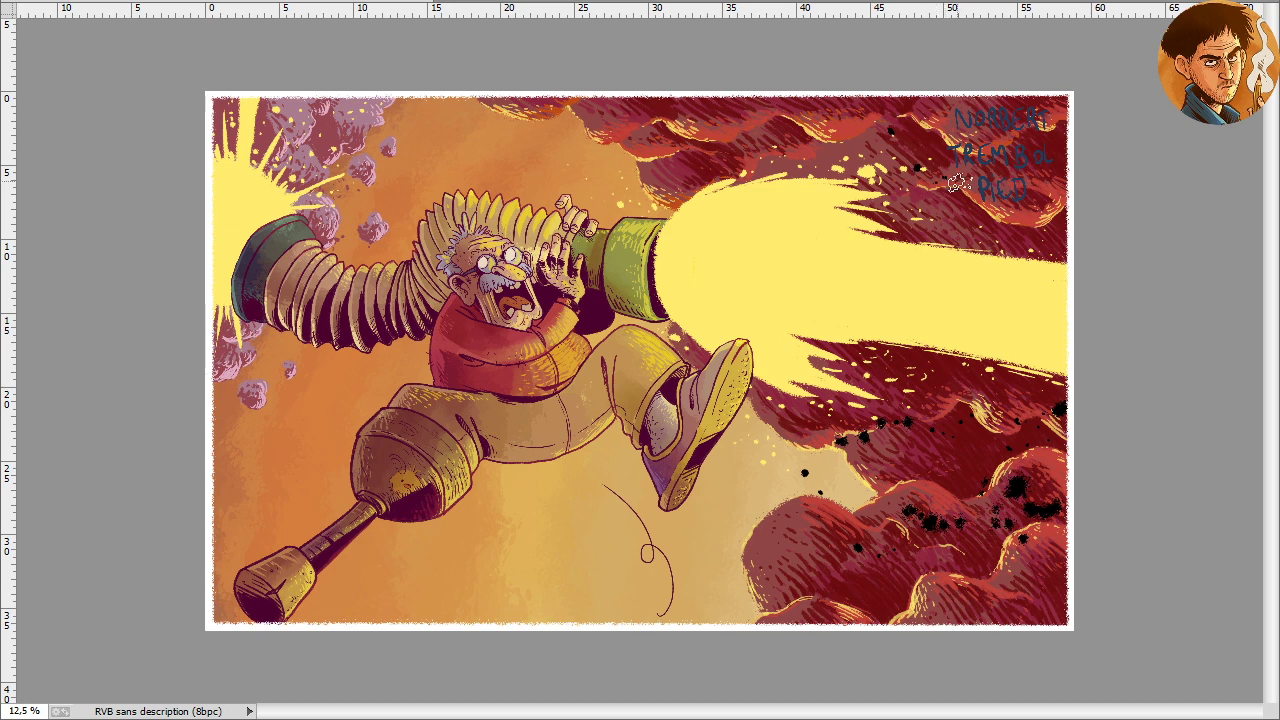
click(993, 390)
click(1054, 366)
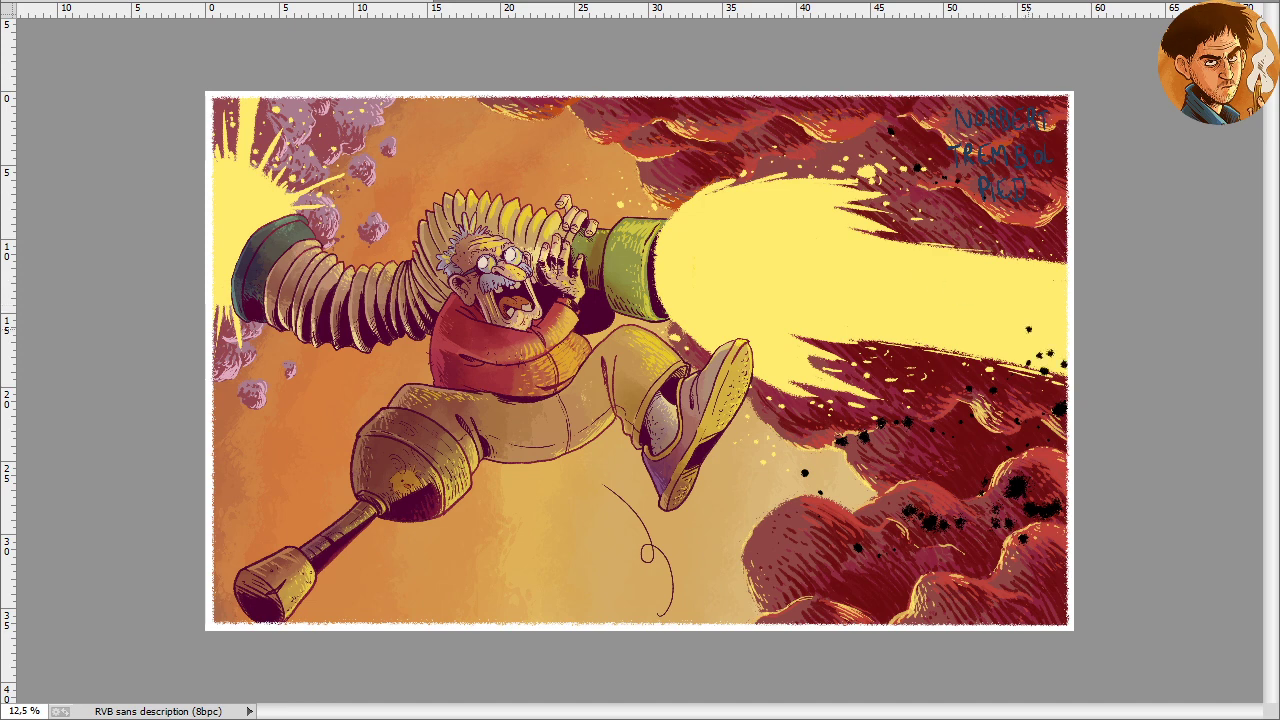
click(1046, 337)
mouse_move(1046, 337)
mouse_down()
mouse_move(1058, 330)
mouse_move(1050, 345)
mouse_move(946, 326)
mouse_up()
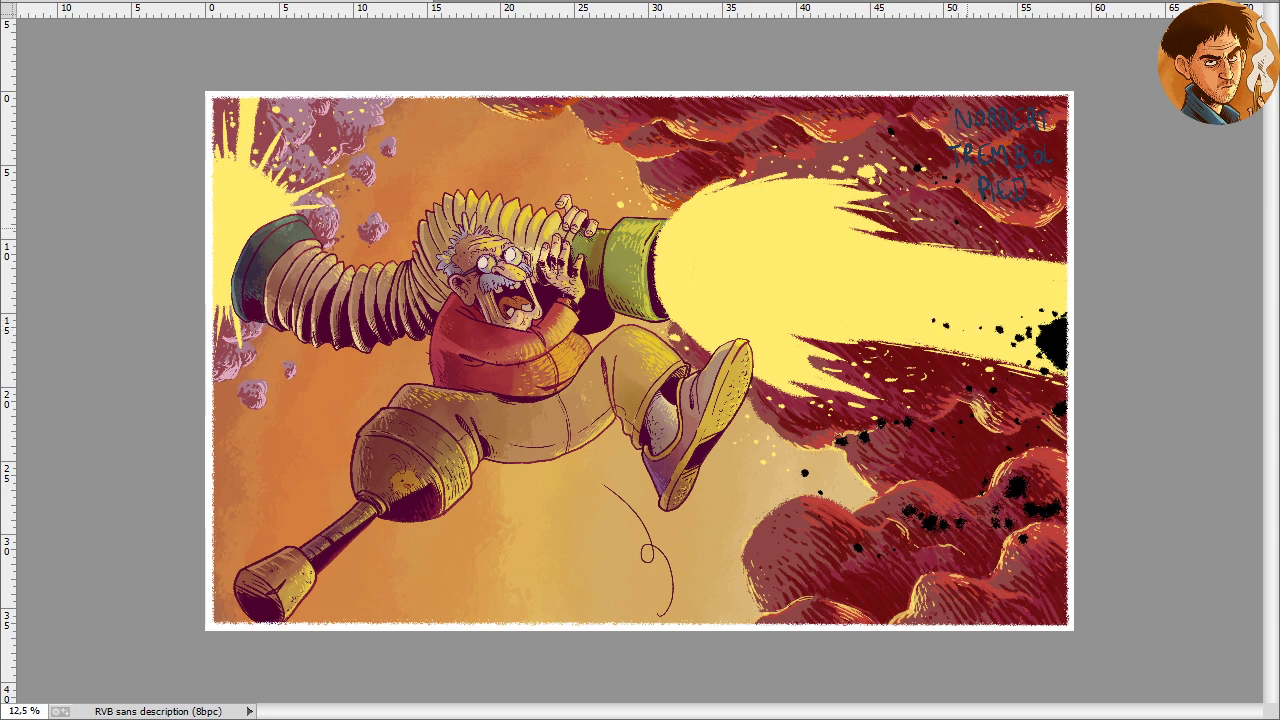
mouse_move(1004, 232)
mouse_down()
mouse_move(1066, 242)
mouse_move(1042, 251)
mouse_move(990, 232)
mouse_move(1000, 245)
mouse_move(910, 216)
mouse_up()
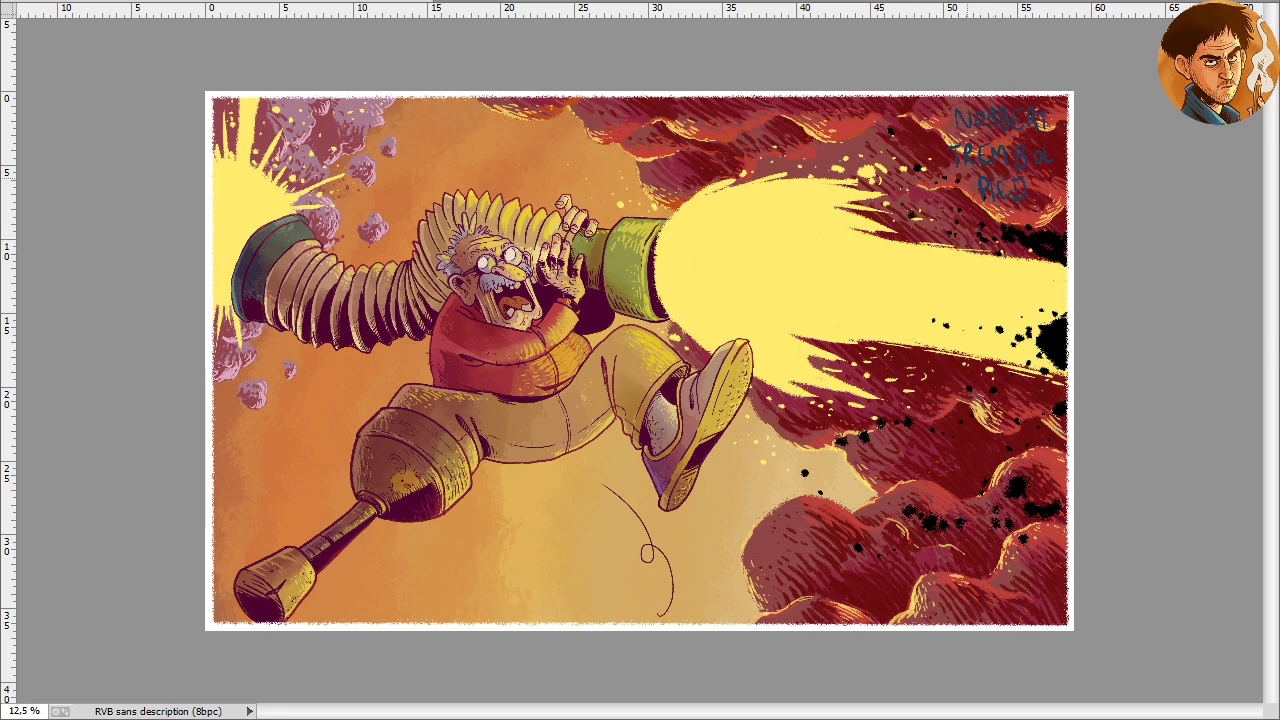
drag(1022, 210, 1055, 203)
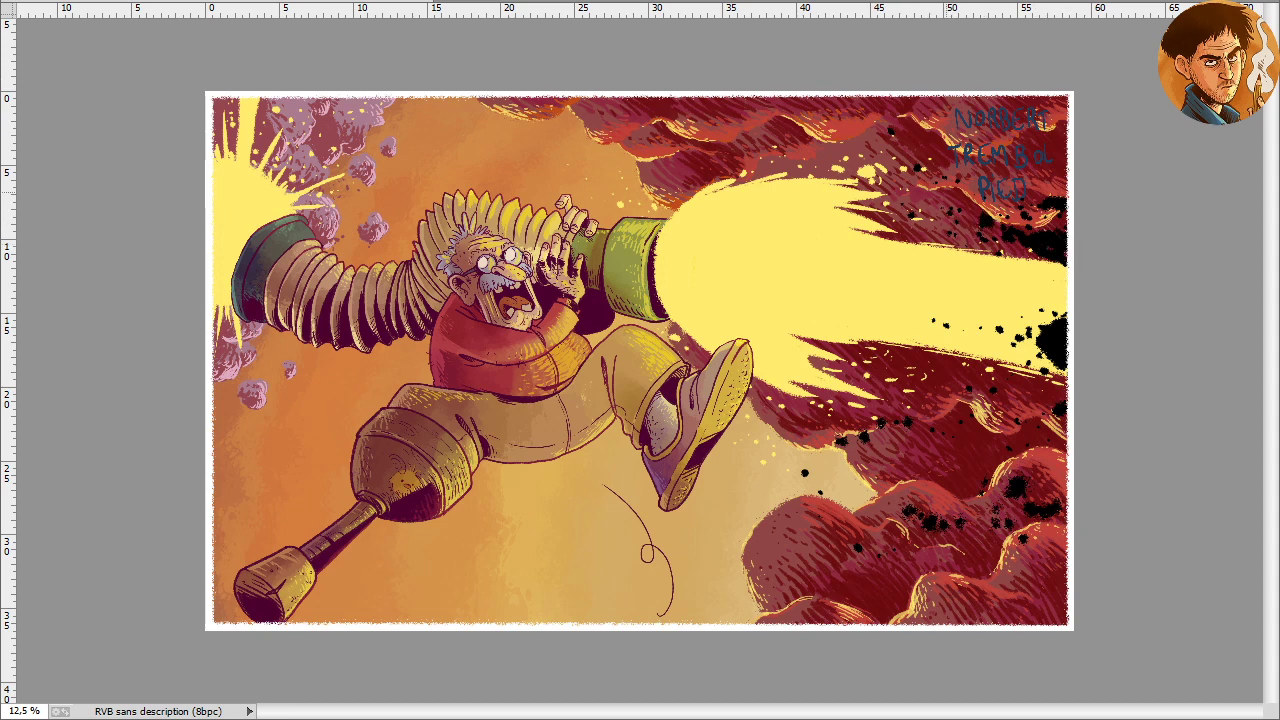
click(940, 225)
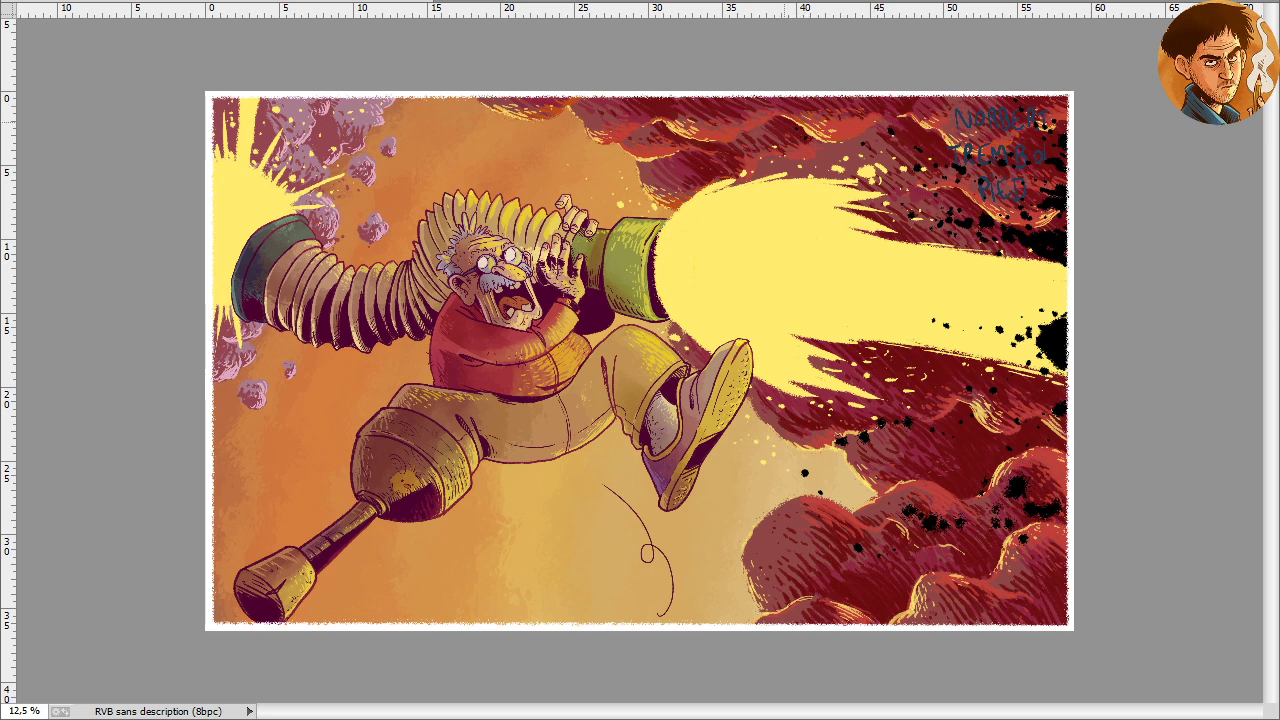
Scatter small black specks inside the yellow blast and across the pale sky below the shoe
click(858, 311)
click(876, 316)
click(972, 293)
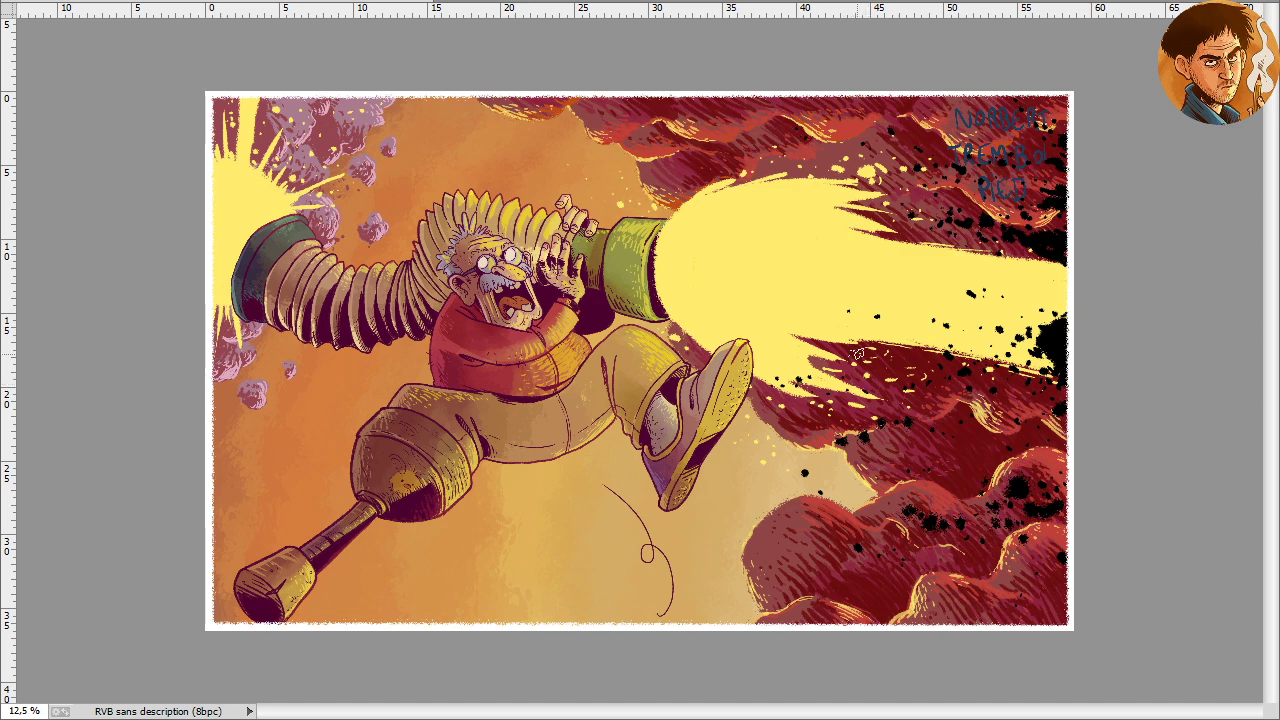
click(737, 503)
click(695, 611)
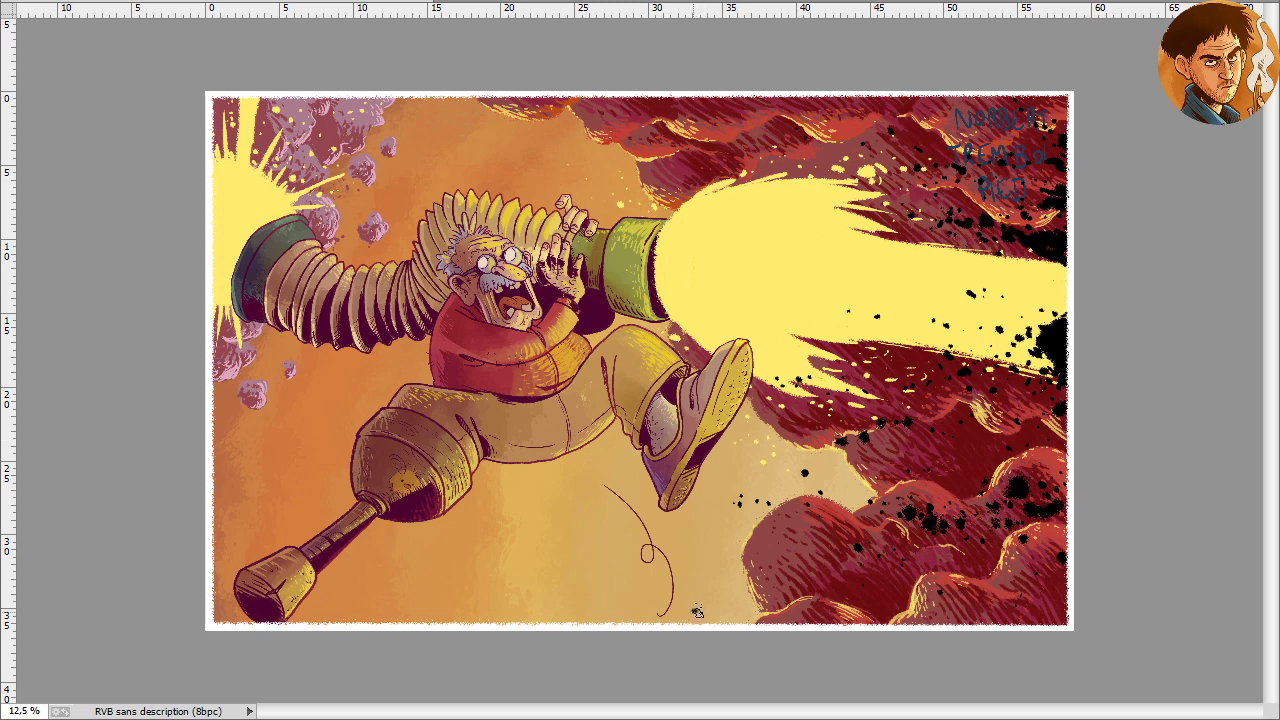
click(632, 600)
click(703, 585)
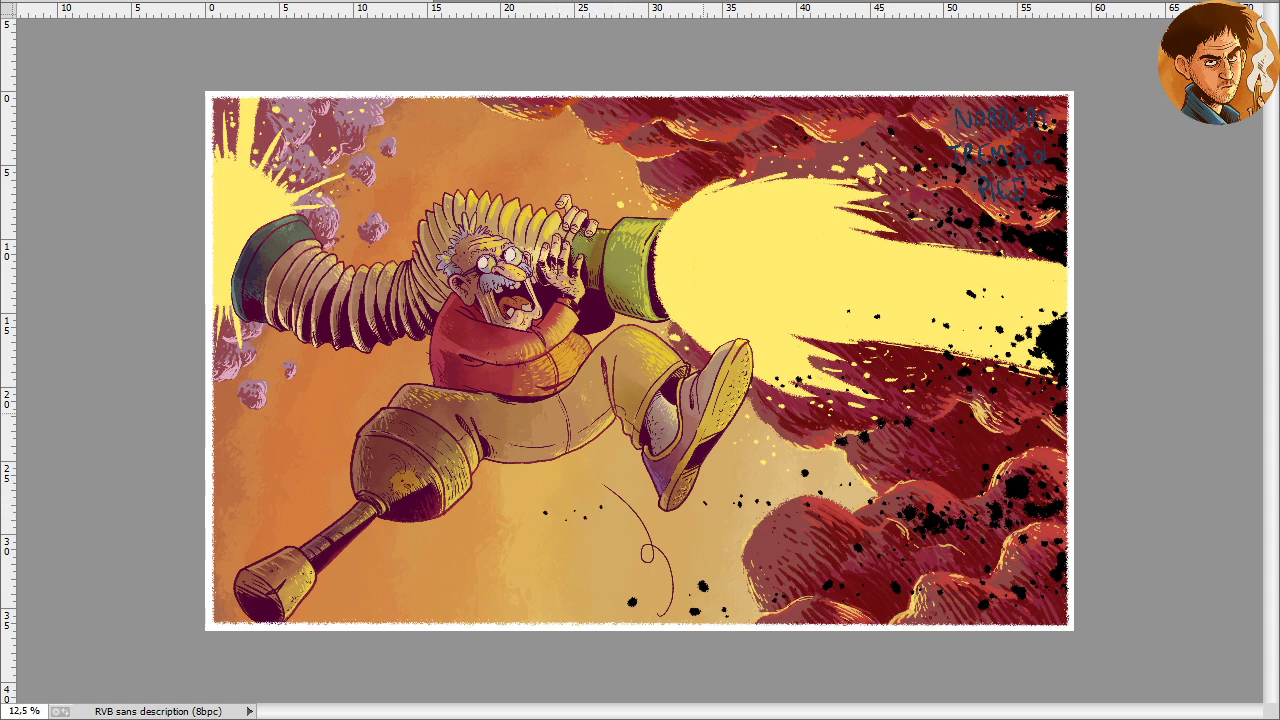
Add black splatters to the smoke above the blast and thicken those at the blast's far end
drag(667, 117, 730, 141)
click(803, 151)
drag(822, 150, 876, 168)
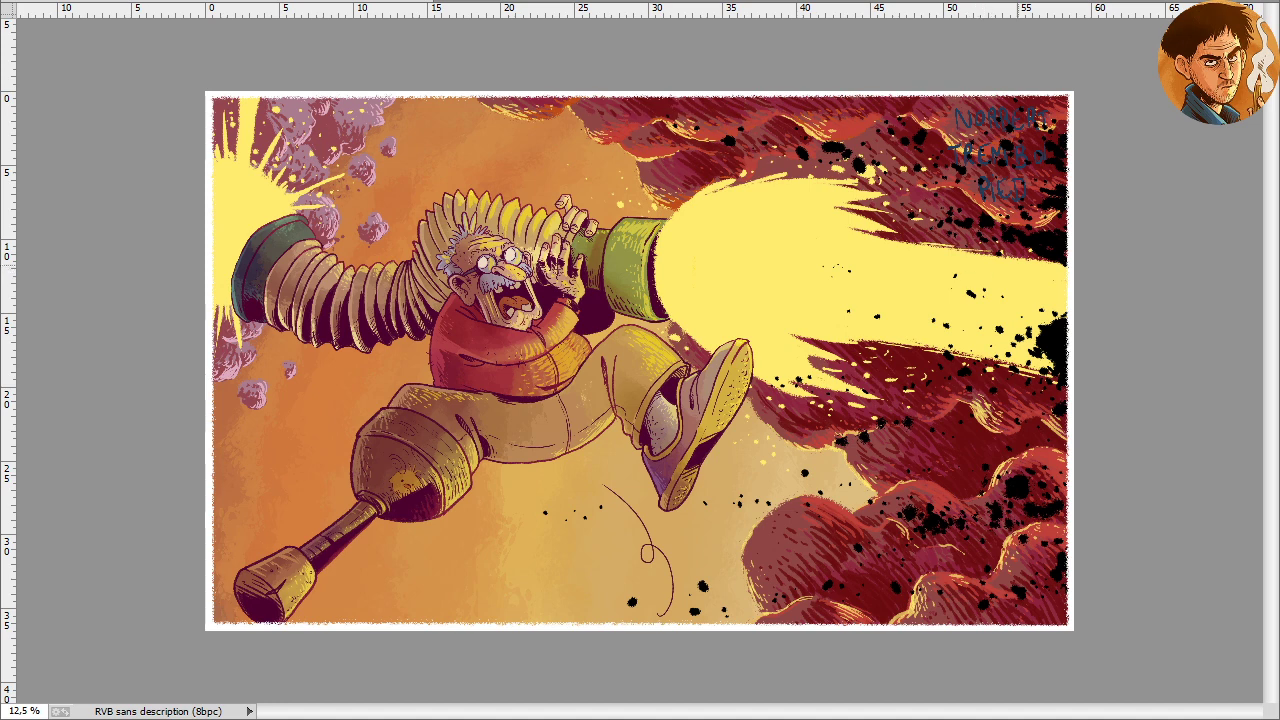
drag(993, 313, 1050, 310)
click(935, 297)
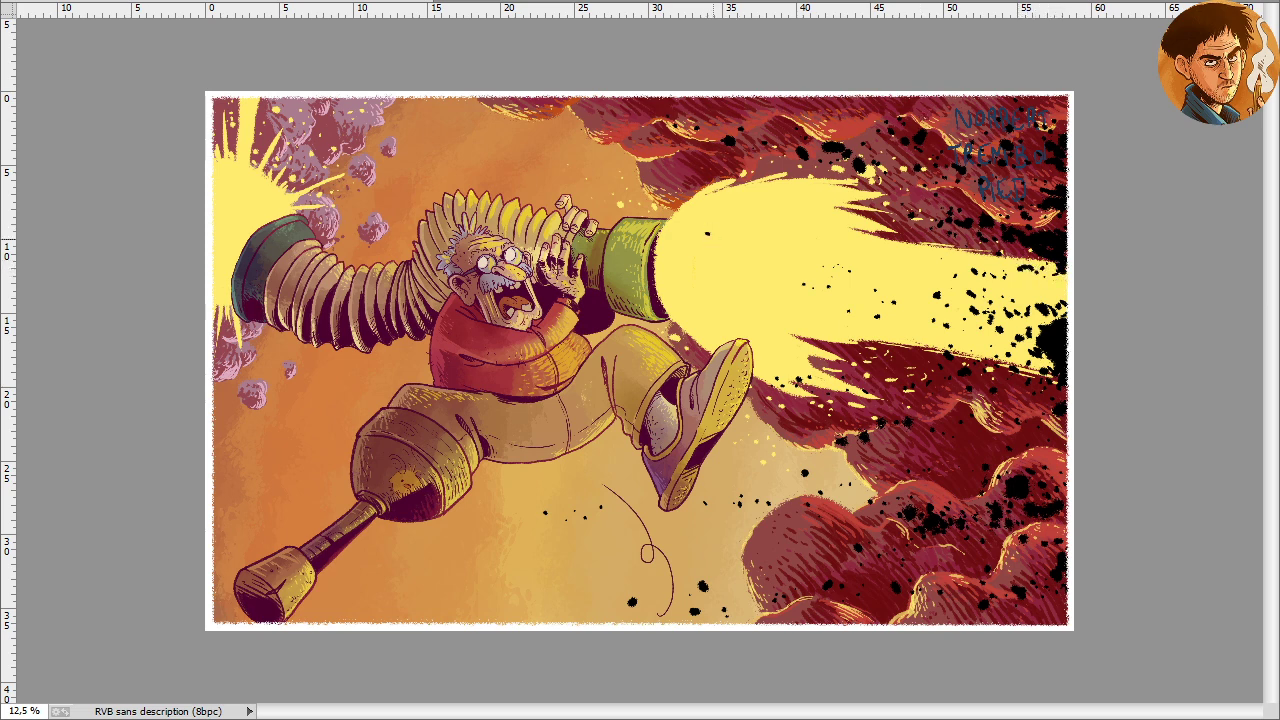
Add small black splatters around the green nozzle and in the sky beneath the old man's legs
drag(708, 236, 749, 247)
drag(617, 184, 630, 188)
drag(705, 211, 715, 206)
drag(533, 492, 537, 493)
drag(710, 512, 712, 512)
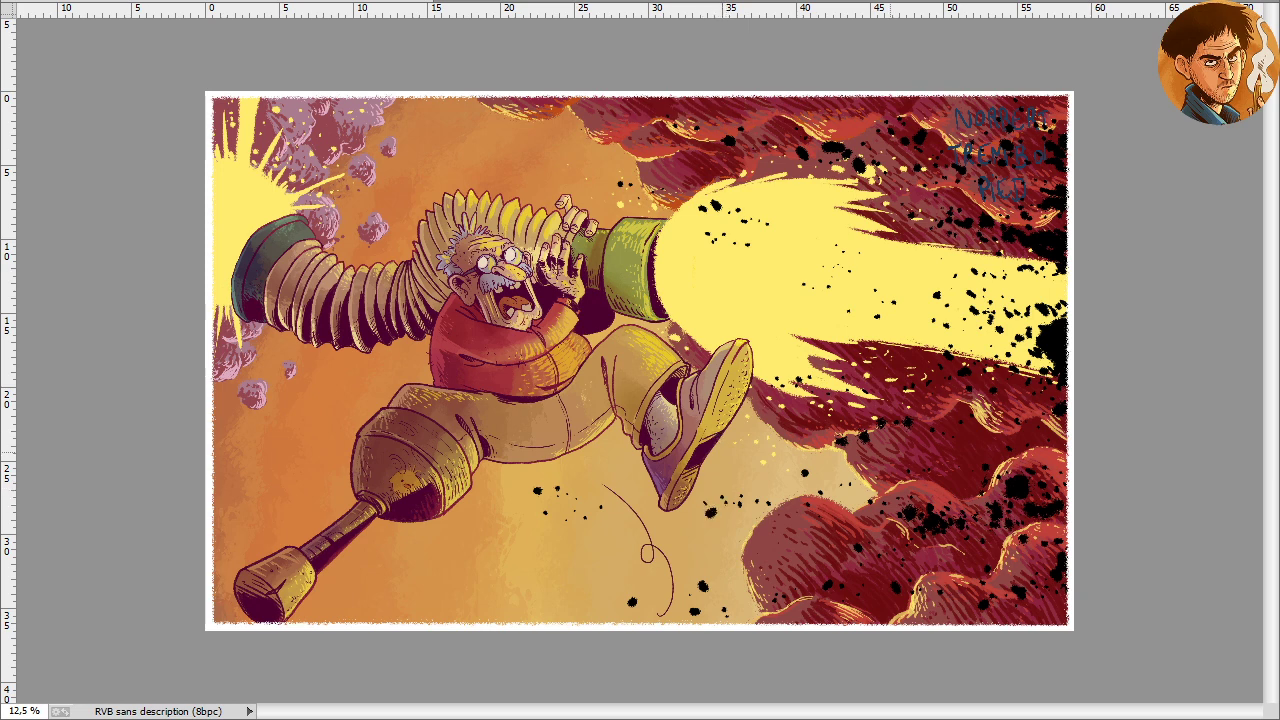
Scatter more black specks in the orange sky above the hose and near the bottom edge, and save the illustration
drag(852, 496, 853, 497)
click(515, 168)
click(556, 154)
drag(558, 583, 603, 591)
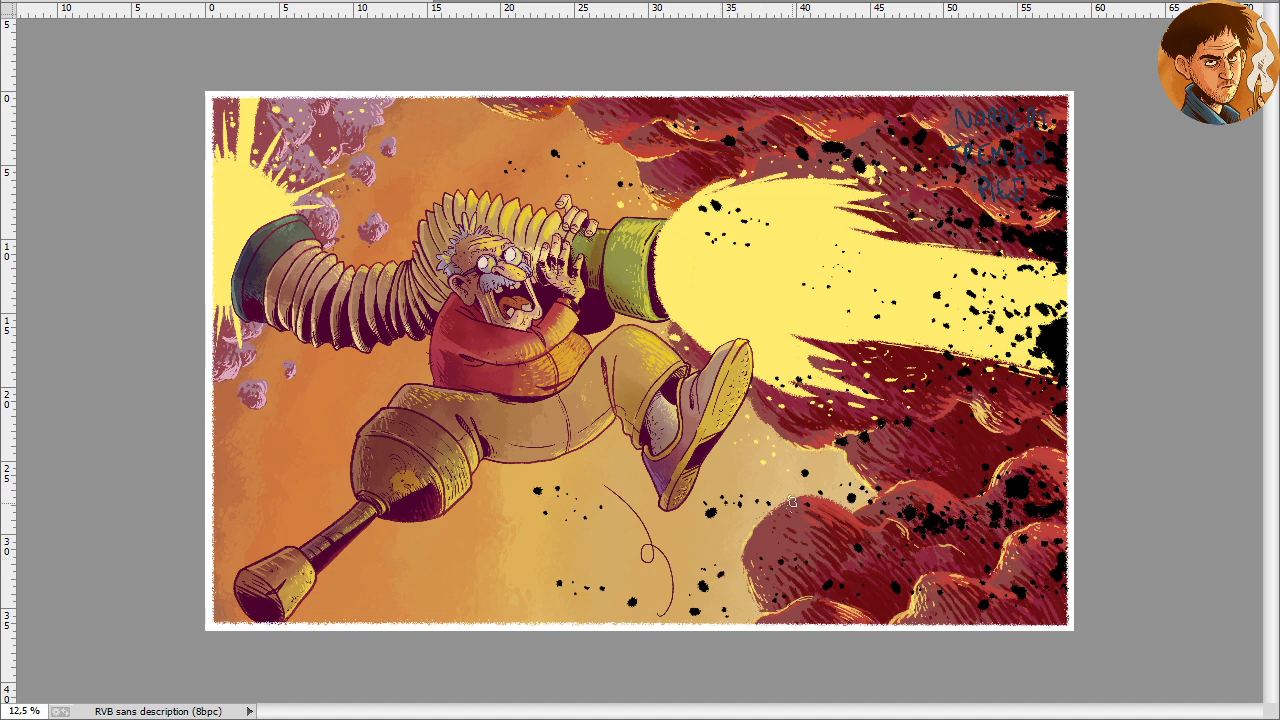
drag(495, 597, 512, 601)
click(480, 137)
click(516, 156)
click(524, 152)
key(ctrl+s)
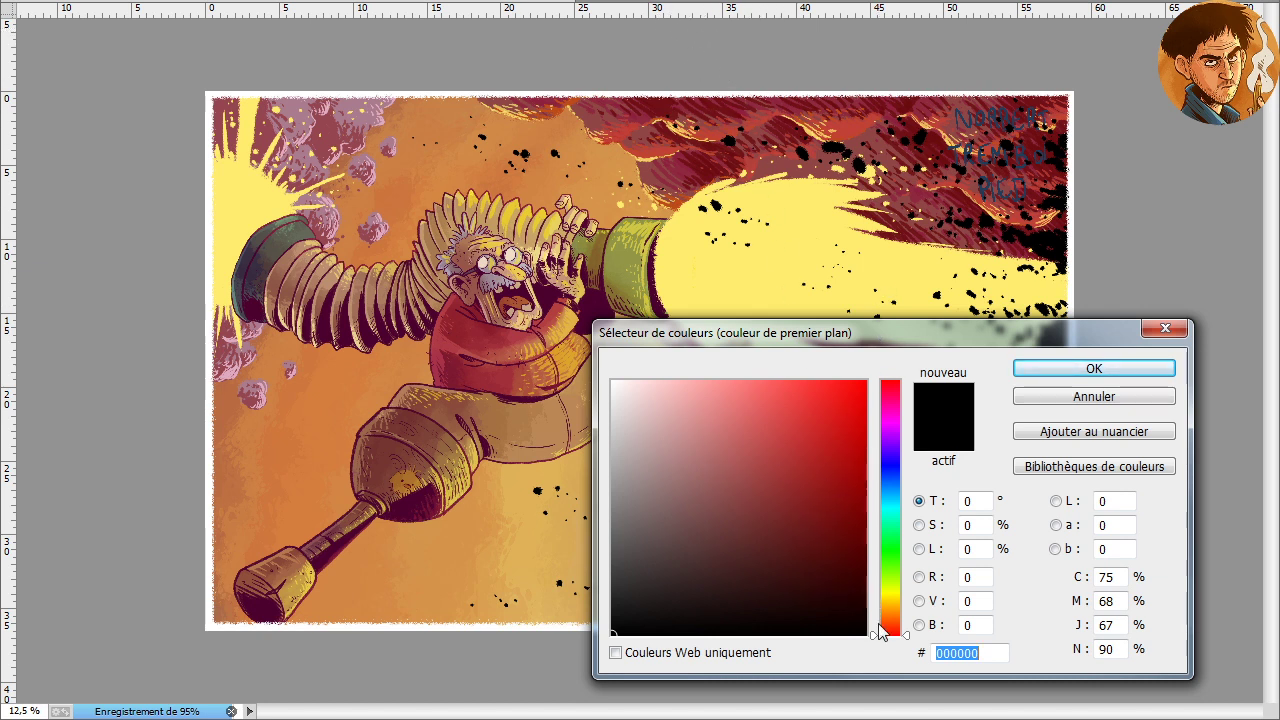
Recolour the black splatters with very dark red 320404 and set the foreground colour to dark red 500a0a
click(828, 599)
drag(828, 599, 846, 585)
click(1094, 368)
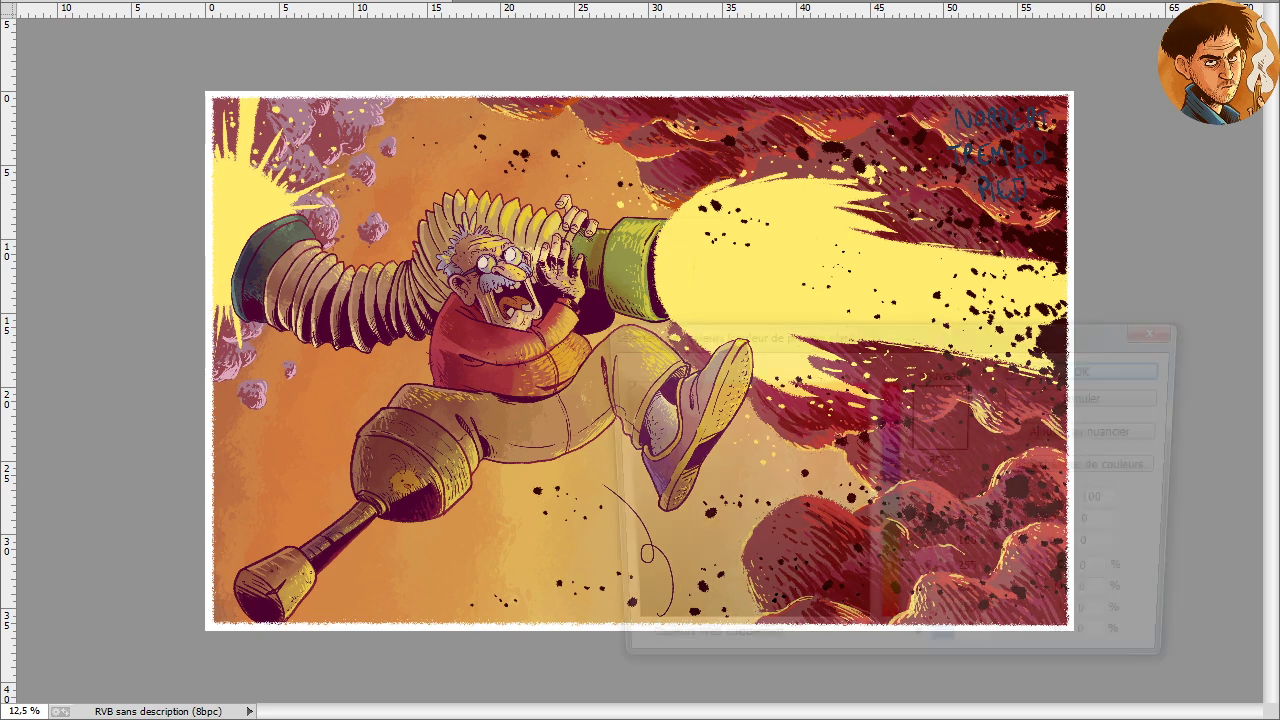
click(846, 585)
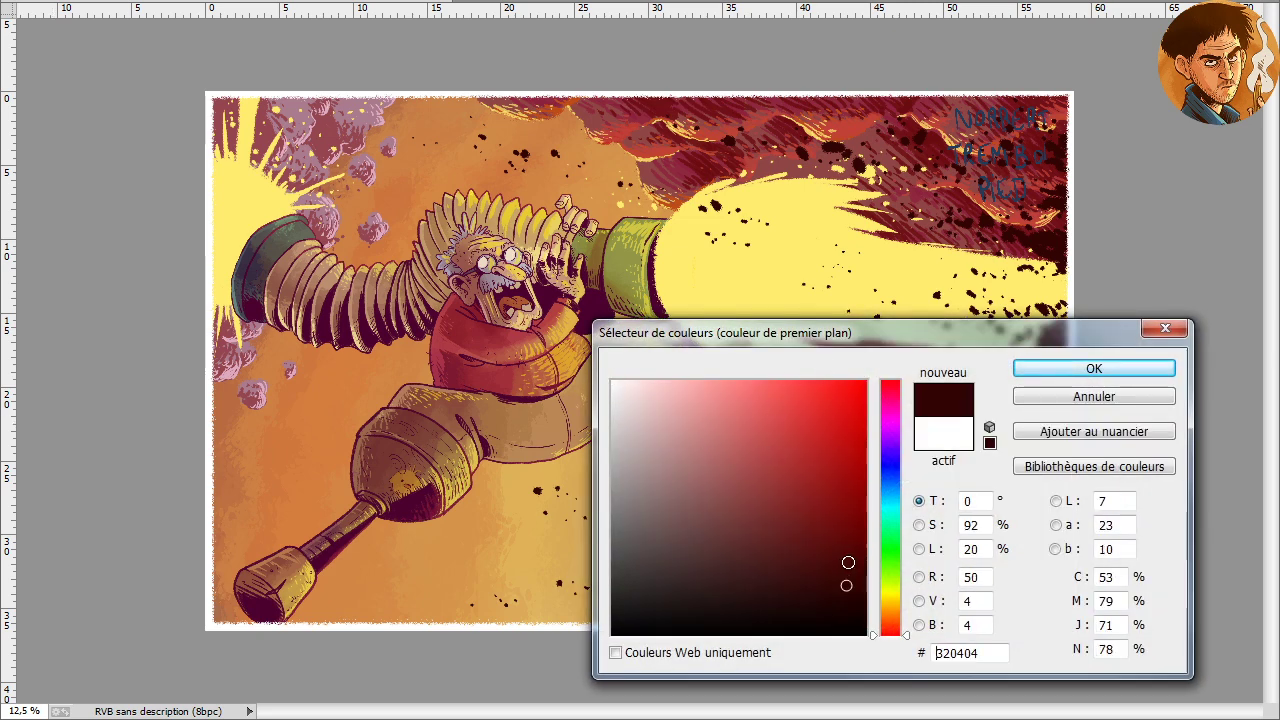
drag(834, 560, 834, 552)
click(1074, 370)
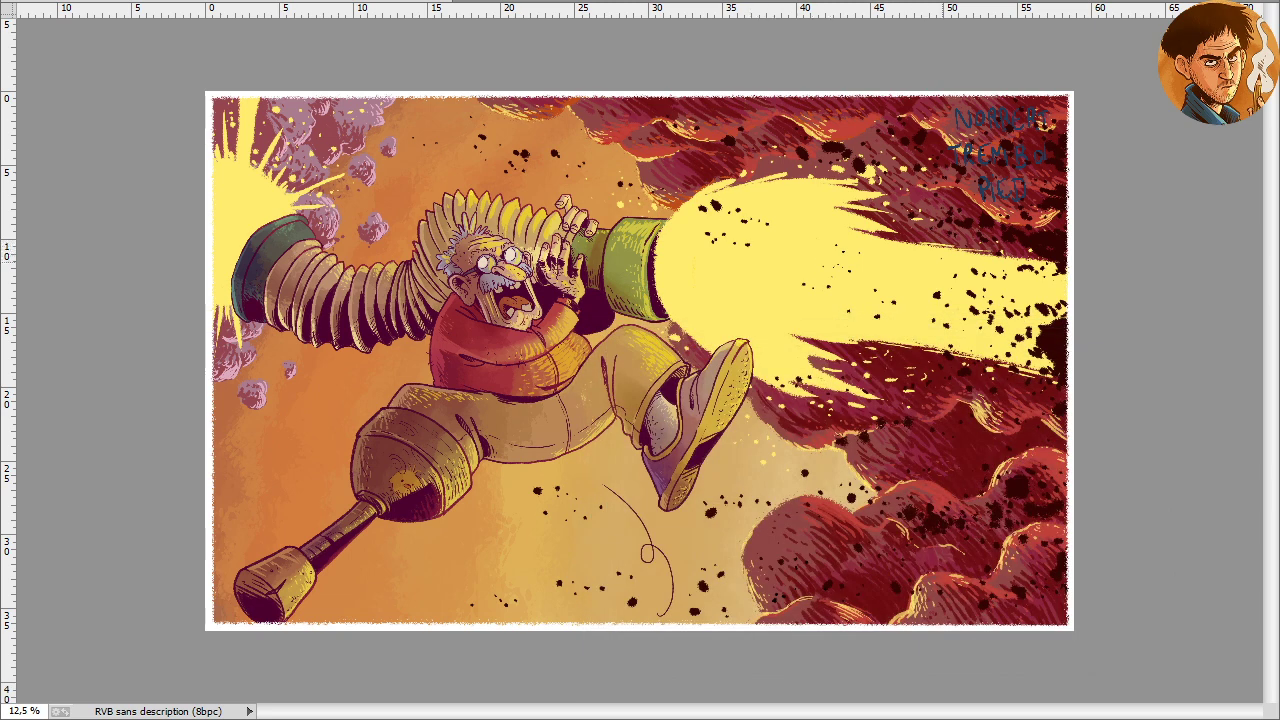
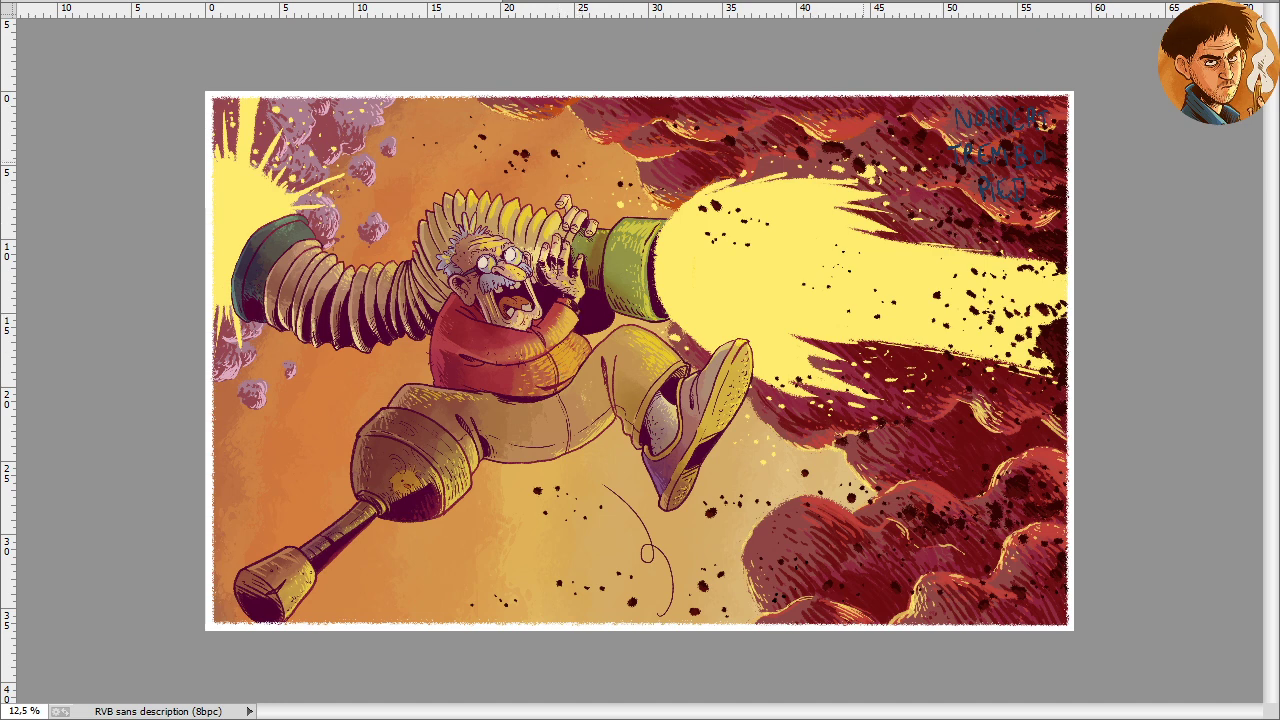
Remove the handwritten blue lettering from the upper-right smoke, check the whole composition and save the illustration
mouse_move(990, 140)
mouse_down()
mouse_move(1015, 210)
mouse_move(1069, 170)
mouse_move(960, 145)
mouse_up()
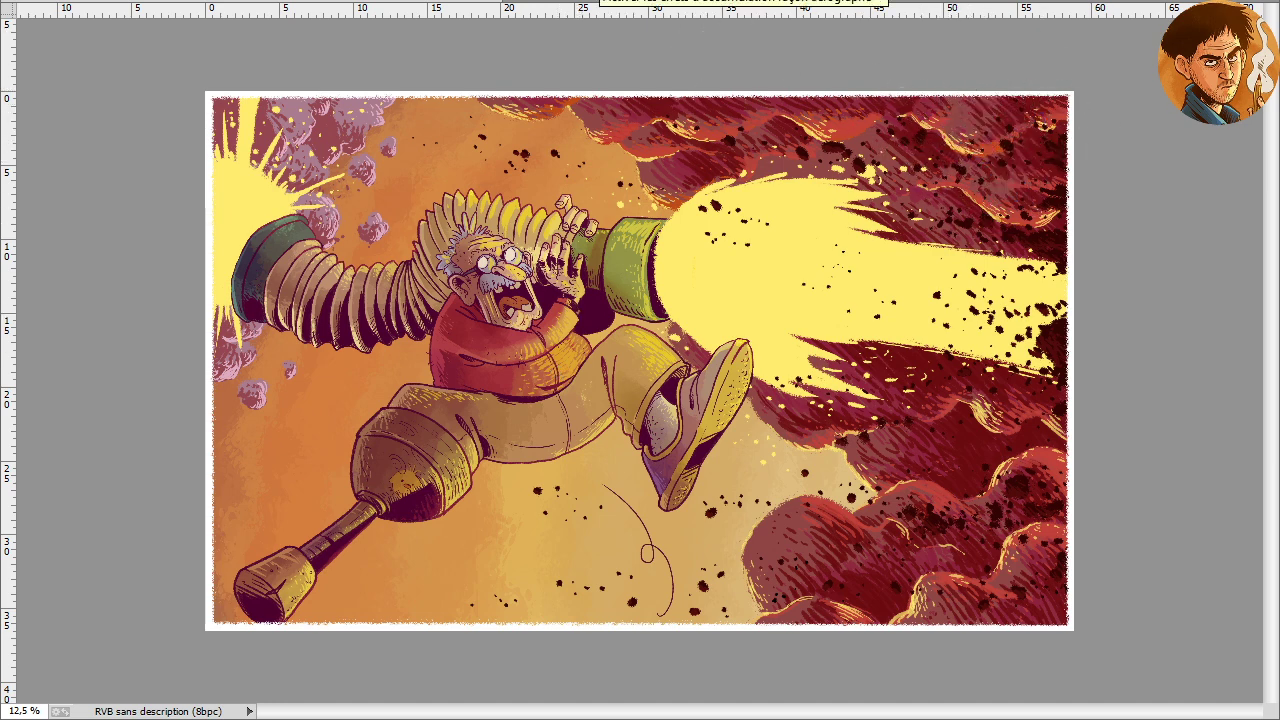
key(ctrl+minus)
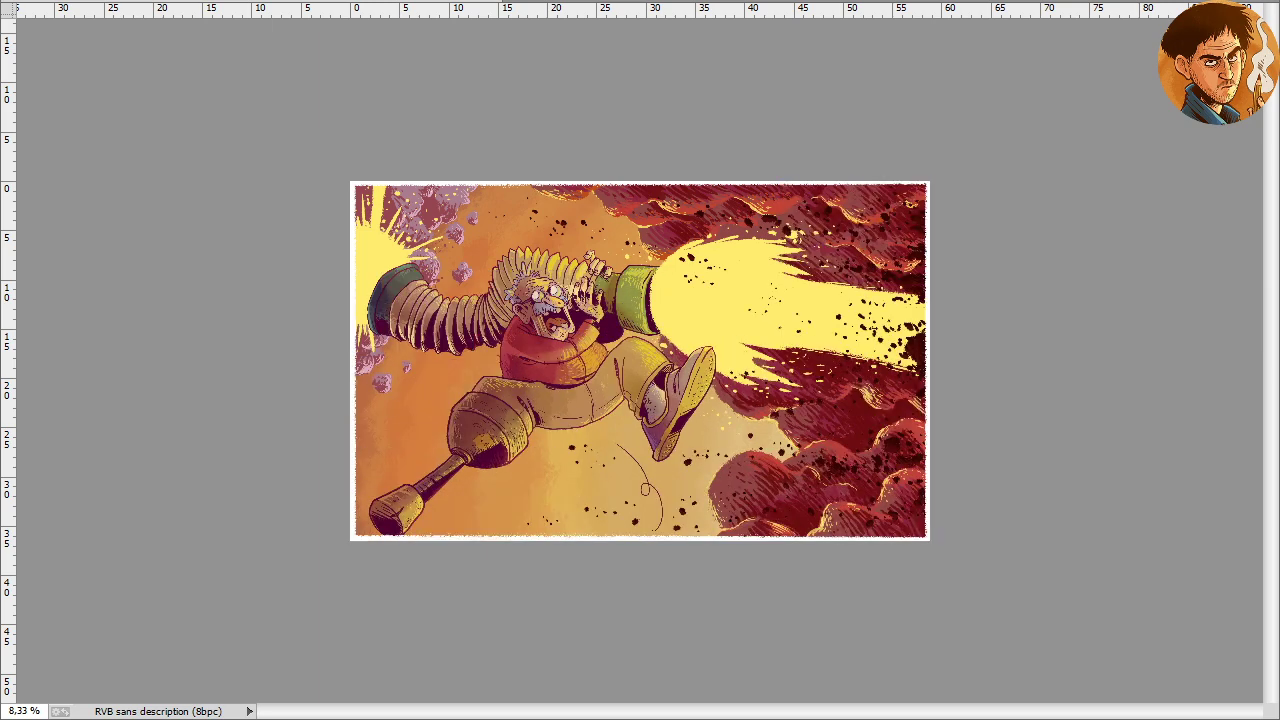
key(ctrl+plus)
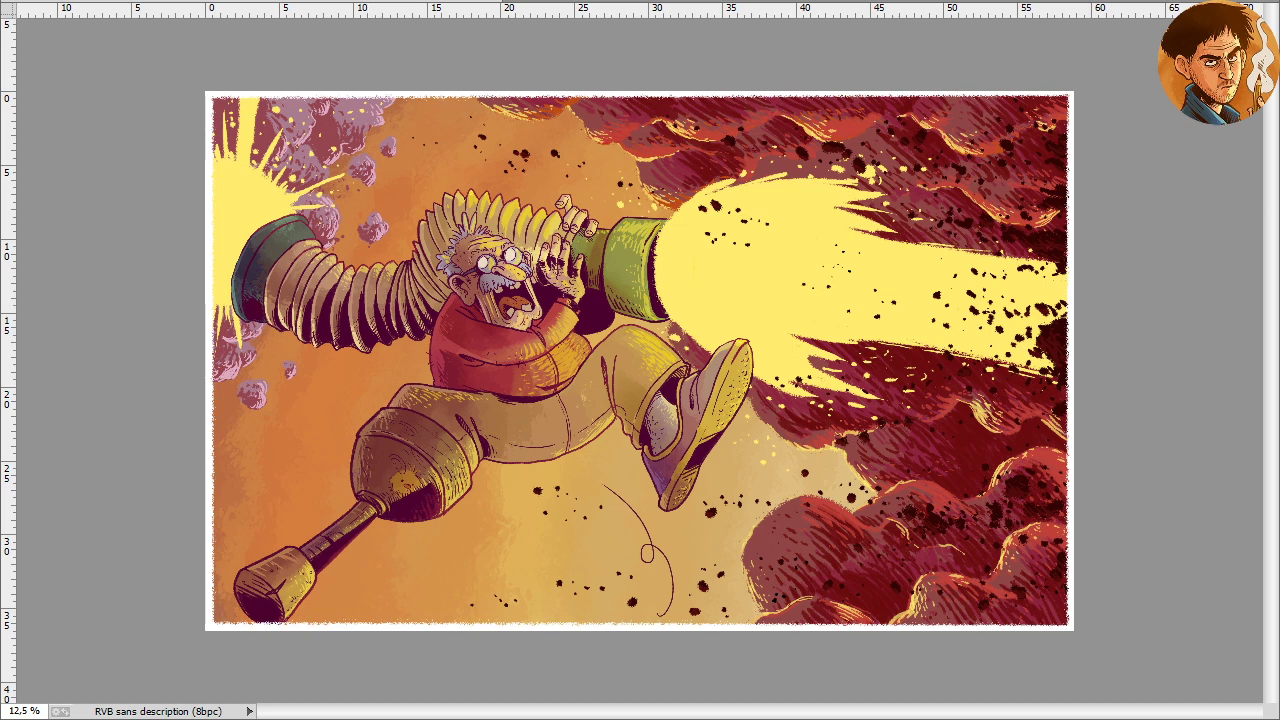
key(ctrl+s)
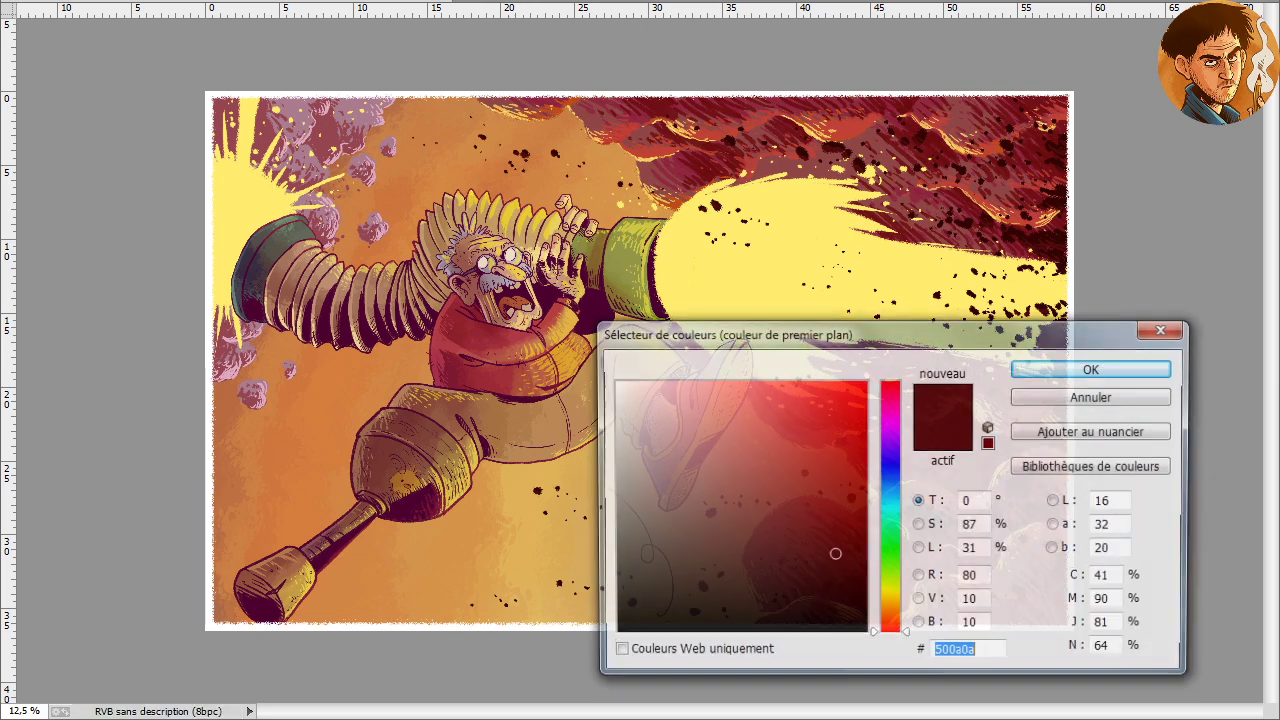
Paint translucent pale cream smoke over the illustration's lower-left corner and along its top edge
drag(896, 620, 897, 605)
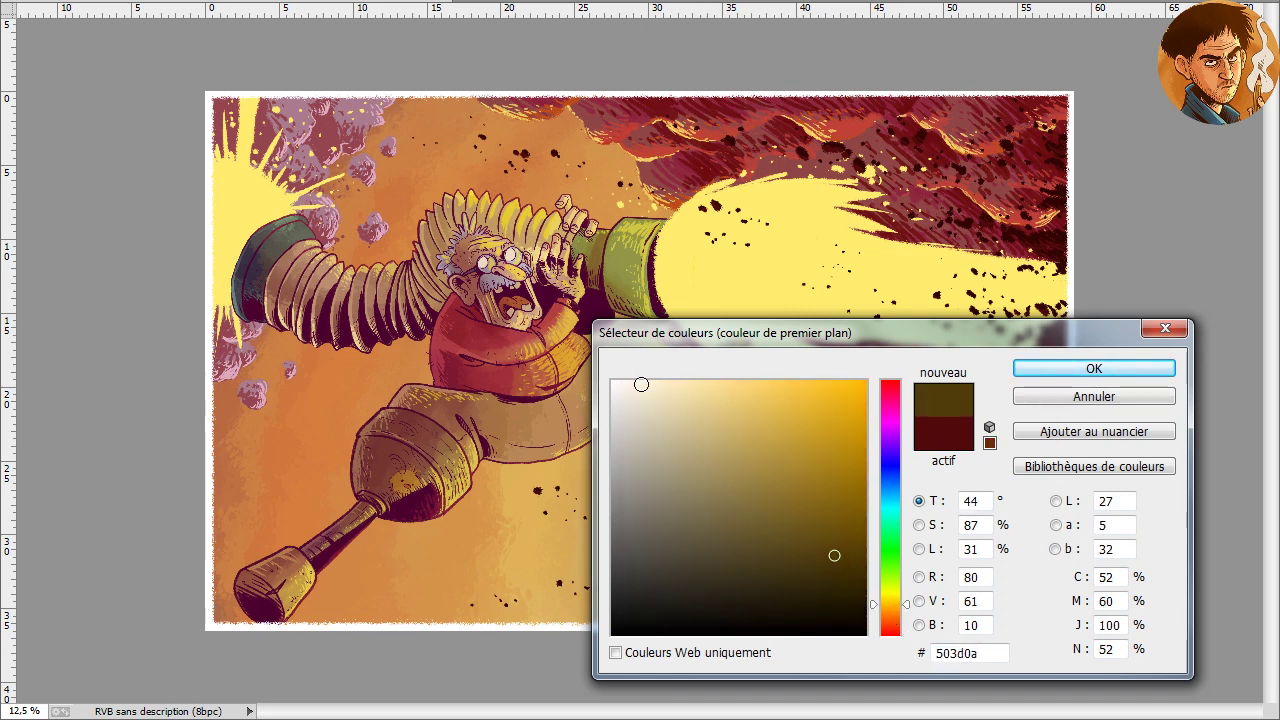
click(640, 382)
click(1020, 366)
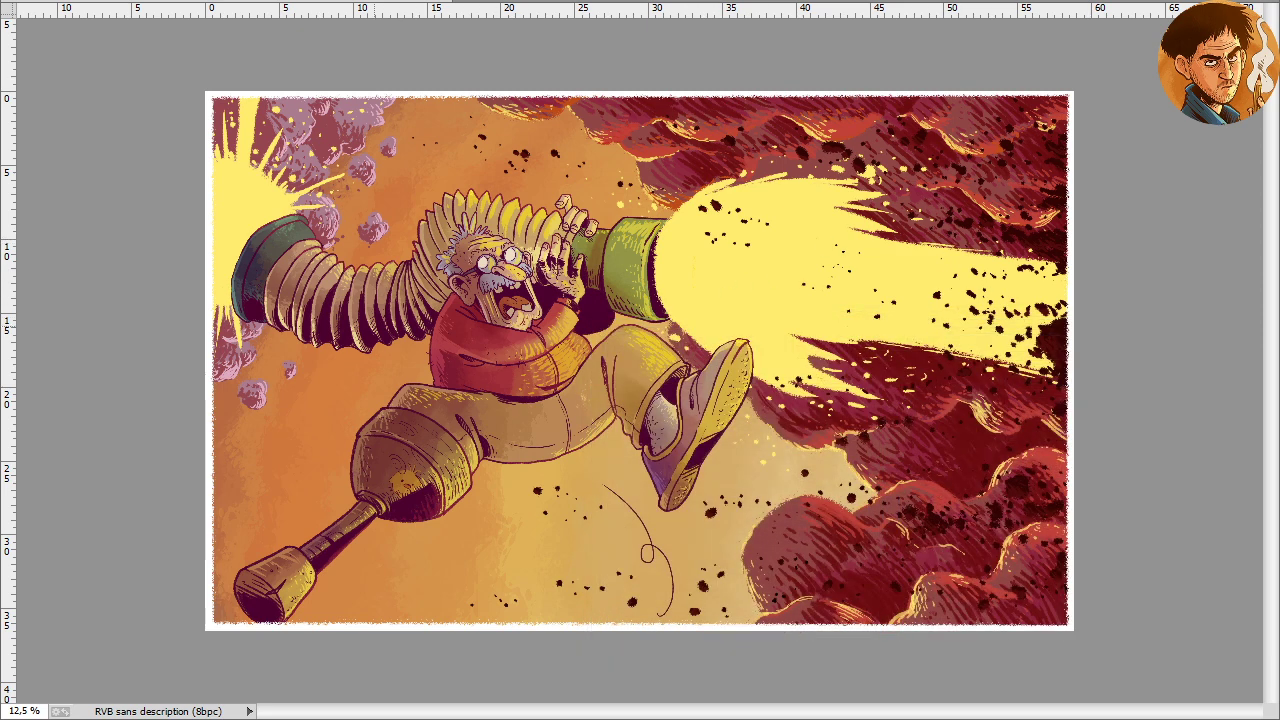
mouse_move(210, 345)
mouse_down()
mouse_move(271, 366)
mouse_move(355, 475)
mouse_move(515, 565)
mouse_move(657, 612)
mouse_move(415, 530)
mouse_move(265, 605)
mouse_move(200, 514)
mouse_move(250, 415)
mouse_move(320, 495)
mouse_up()
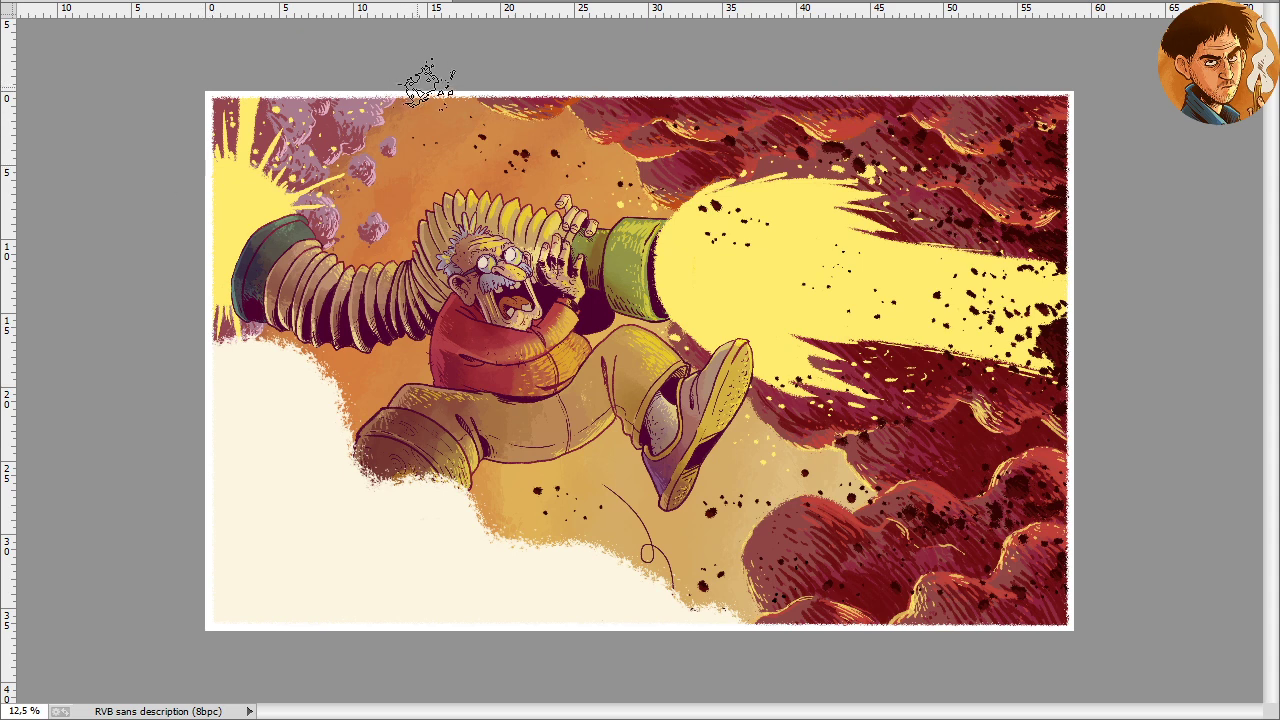
mouse_move(429, 63)
mouse_down()
mouse_move(483, 124)
mouse_move(602, 79)
mouse_move(716, 140)
mouse_move(802, 101)
mouse_move(986, 88)
mouse_up()
mouse_move(740, 108)
mouse_down()
mouse_move(674, 71)
mouse_move(463, 80)
mouse_move(430, 100)
mouse_up()
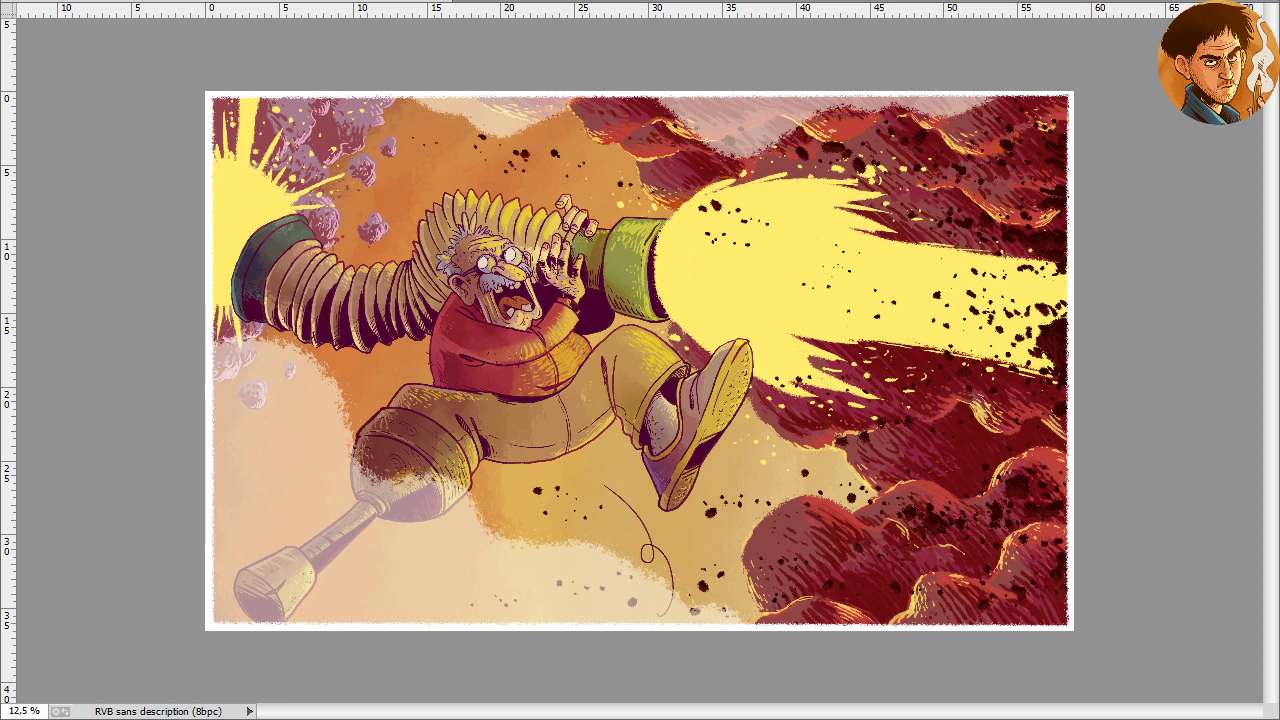
Set the foreground colour to beige d5c79c and extend the translucent smoke along the bottom edge into the lower-right corner
key(F12)
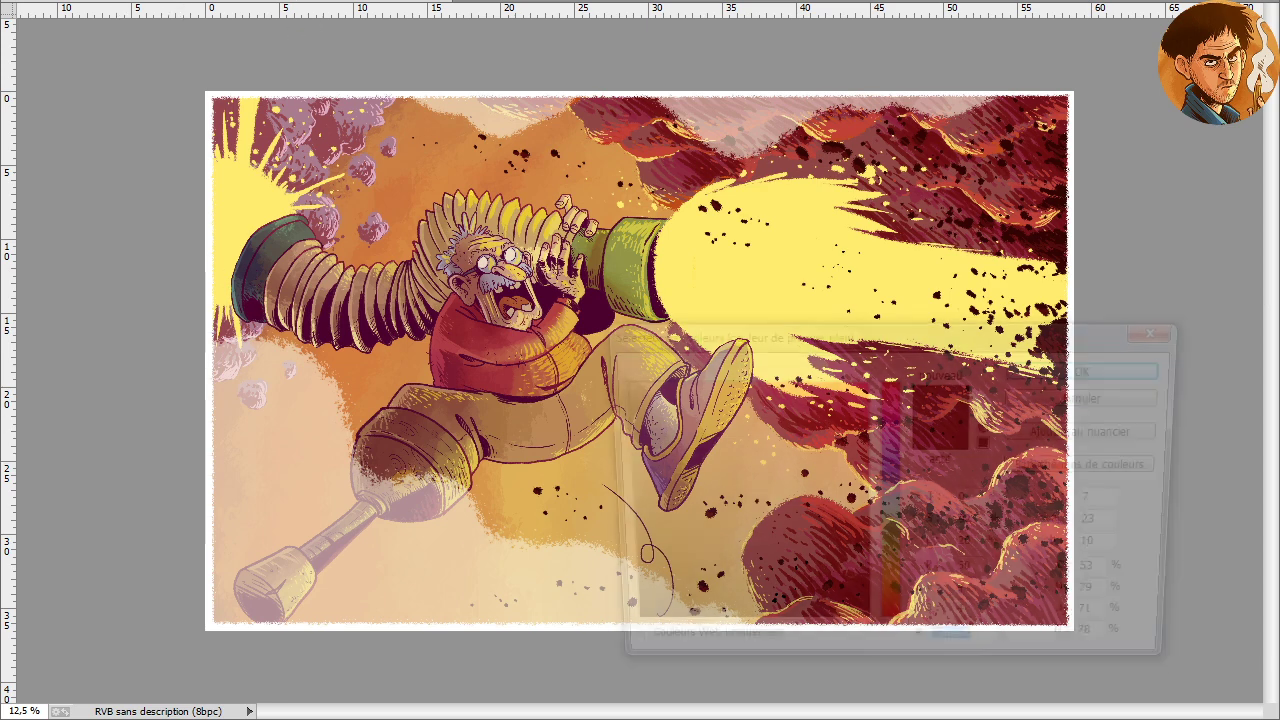
click(891, 603)
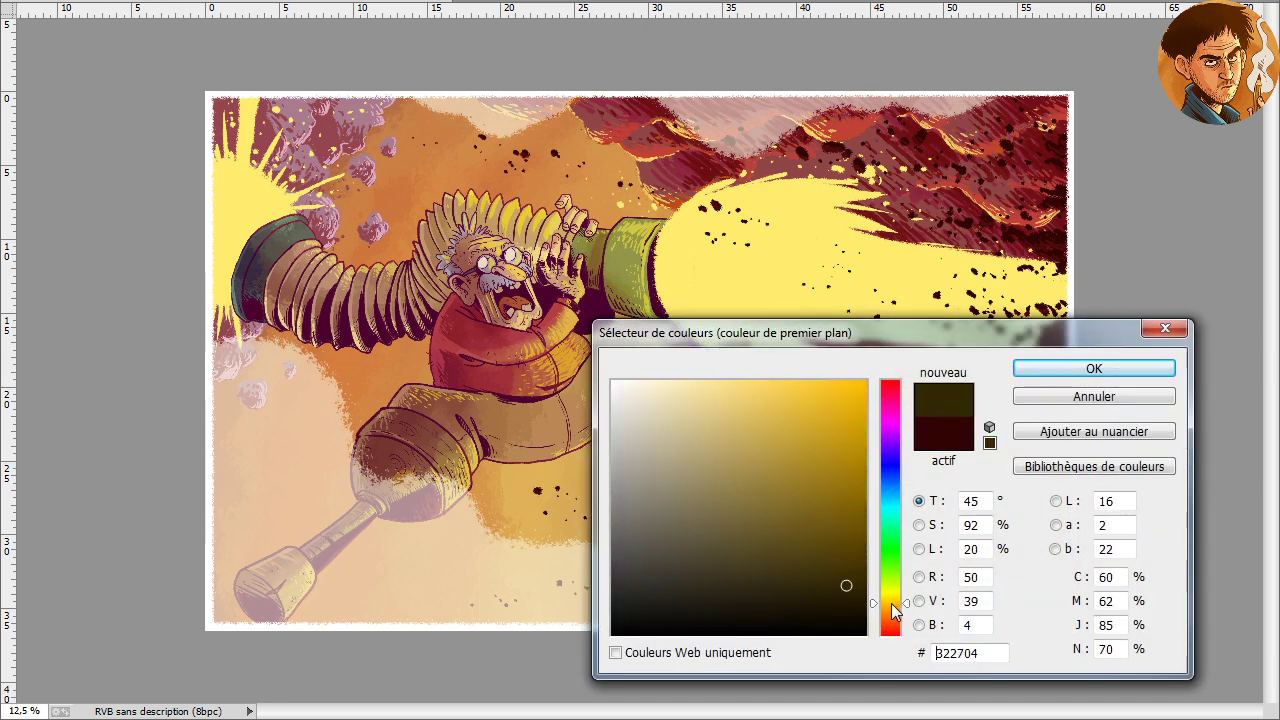
drag(674, 391, 680, 423)
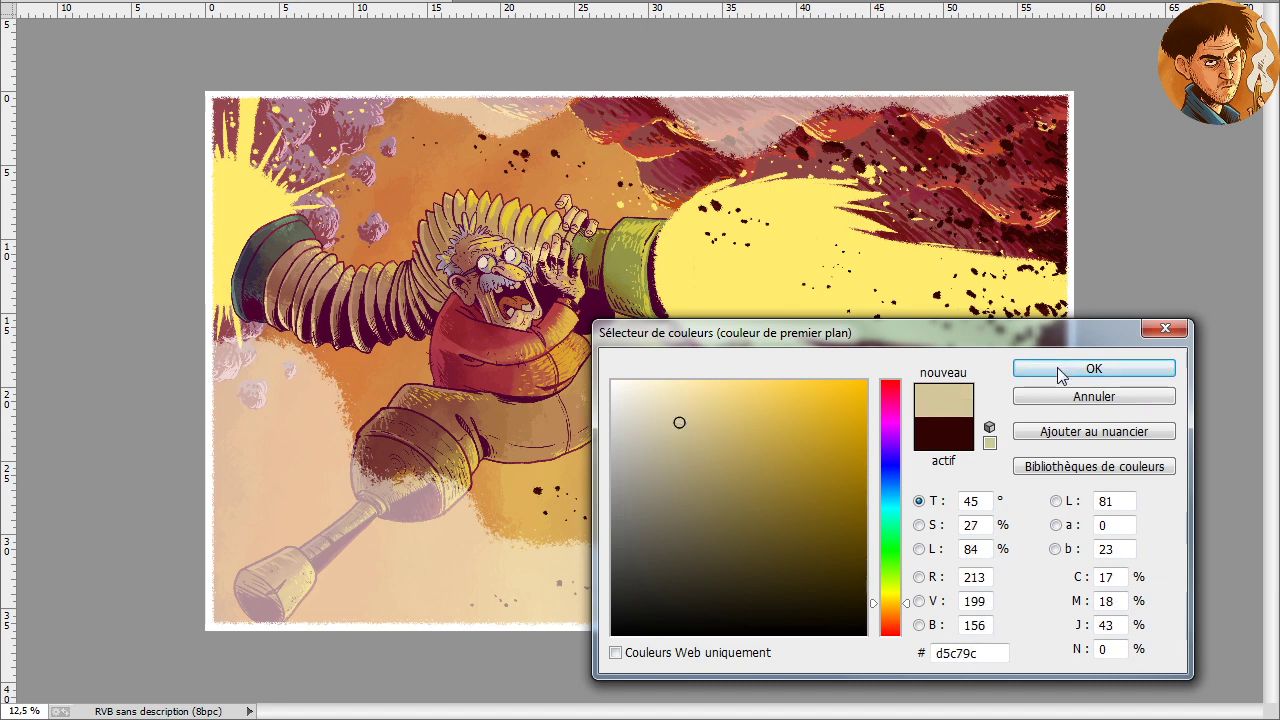
click(1058, 369)
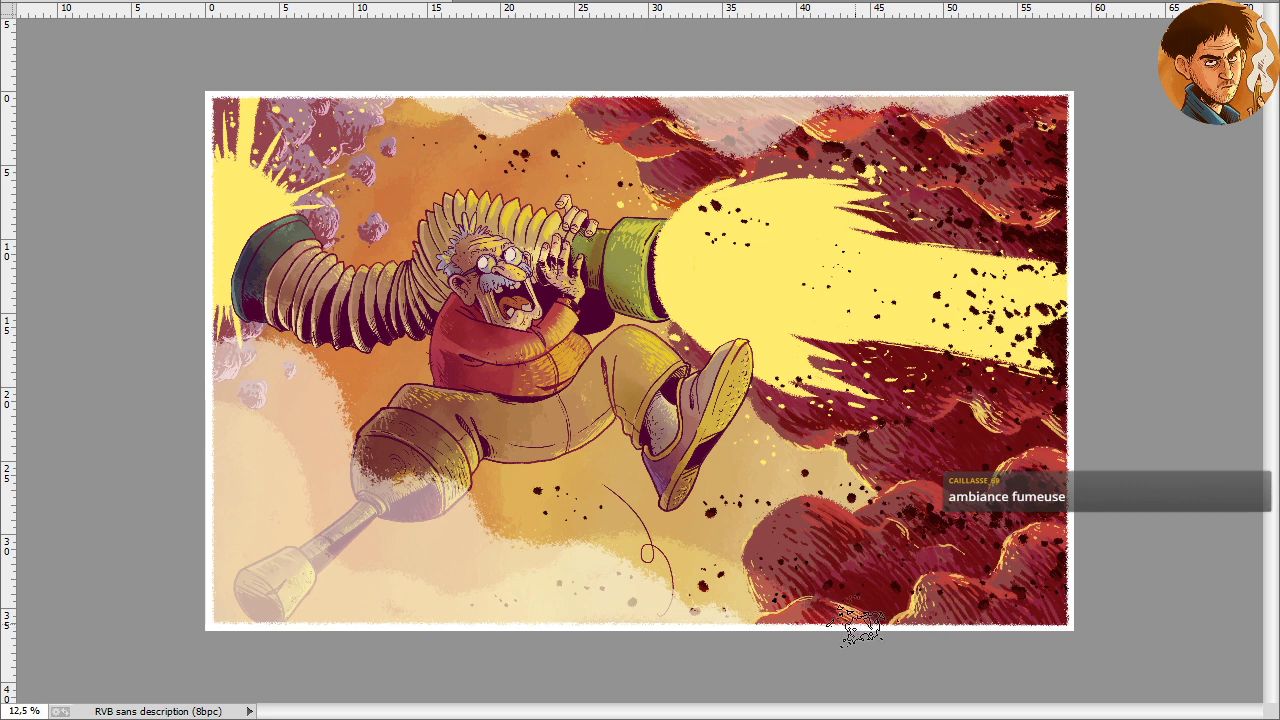
mouse_move(862, 626)
mouse_down()
mouse_move(930, 577)
mouse_move(1000, 614)
mouse_move(1047, 589)
mouse_move(1007, 612)
mouse_move(920, 630)
mouse_up()
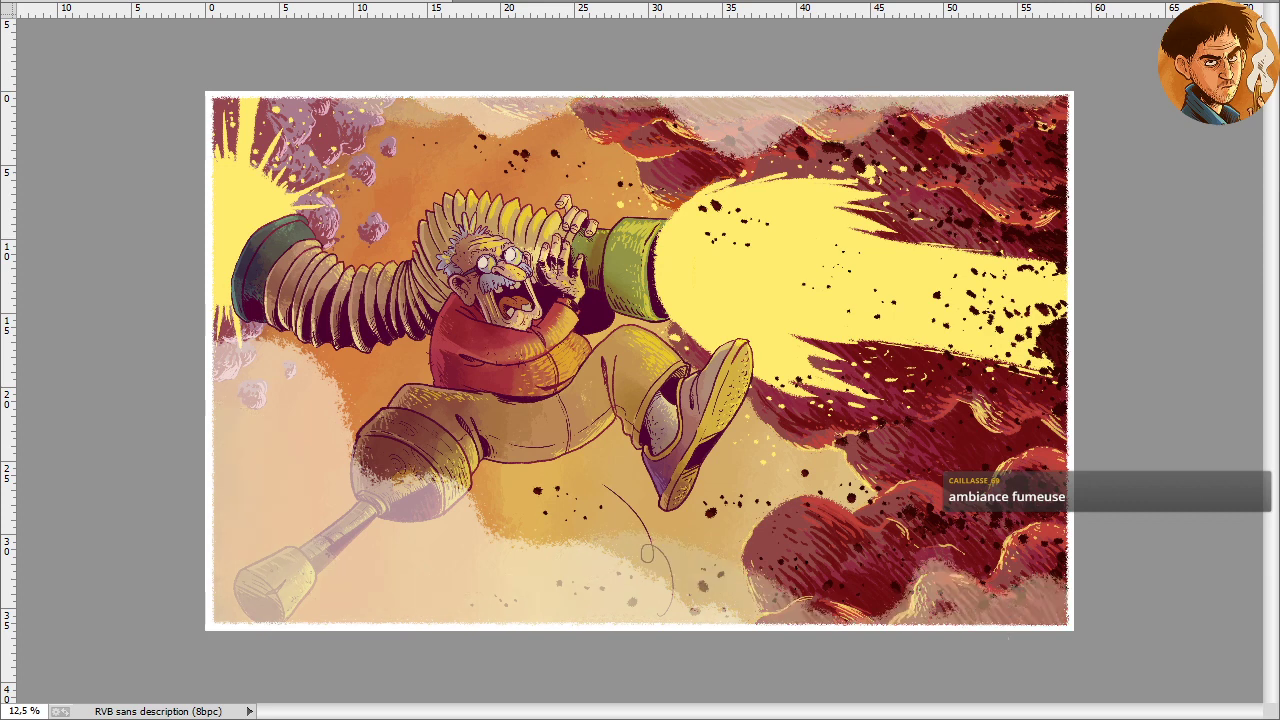
mouse_move(1000, 605)
mouse_down()
mouse_move(1066, 533)
mouse_move(1021, 610)
mouse_move(1063, 597)
mouse_move(1006, 560)
mouse_move(1060, 485)
mouse_up()
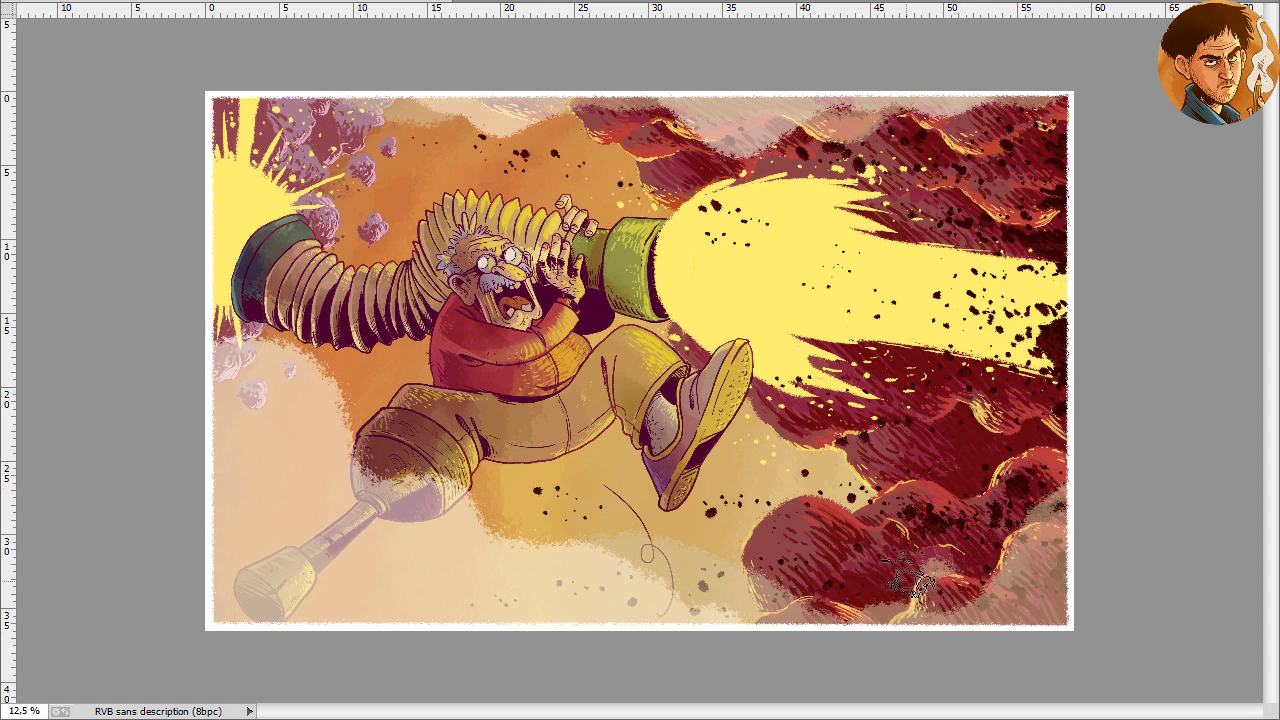
Erase part of the translucent smoke over the red clouds in the lower-right corner and over the wooden leg's bulb
mouse_move(1030, 500)
mouse_down()
mouse_move(1060, 470)
mouse_move(1010, 560)
mouse_up()
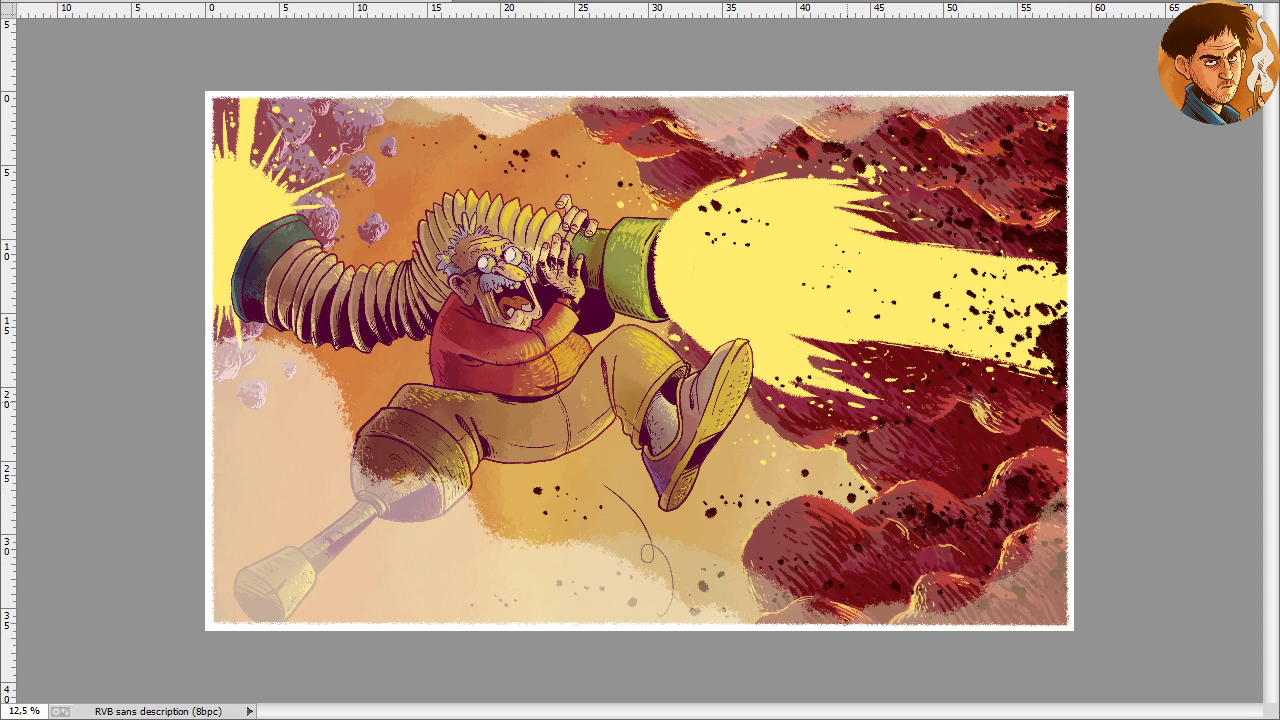
drag(1040, 518, 950, 596)
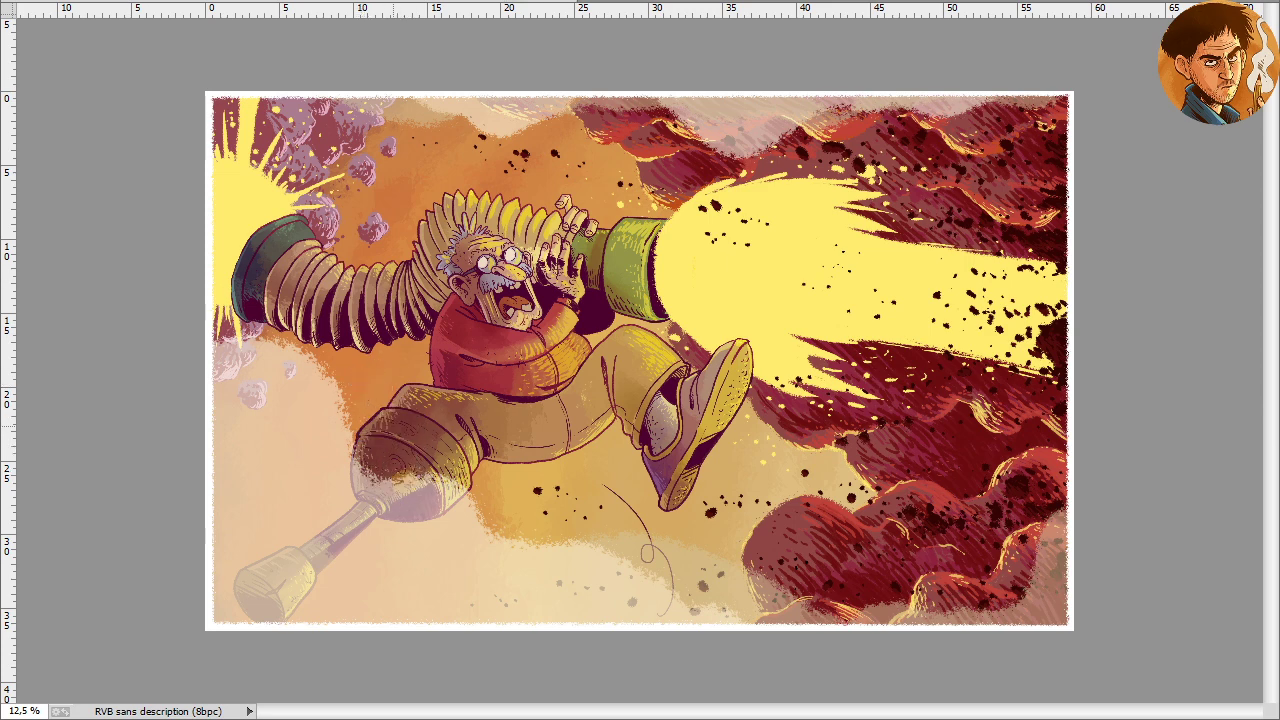
mouse_move(400, 450)
mouse_down()
mouse_move(456, 479)
mouse_move(443, 499)
mouse_move(458, 486)
mouse_move(431, 509)
mouse_move(444, 472)
mouse_move(400, 490)
mouse_up()
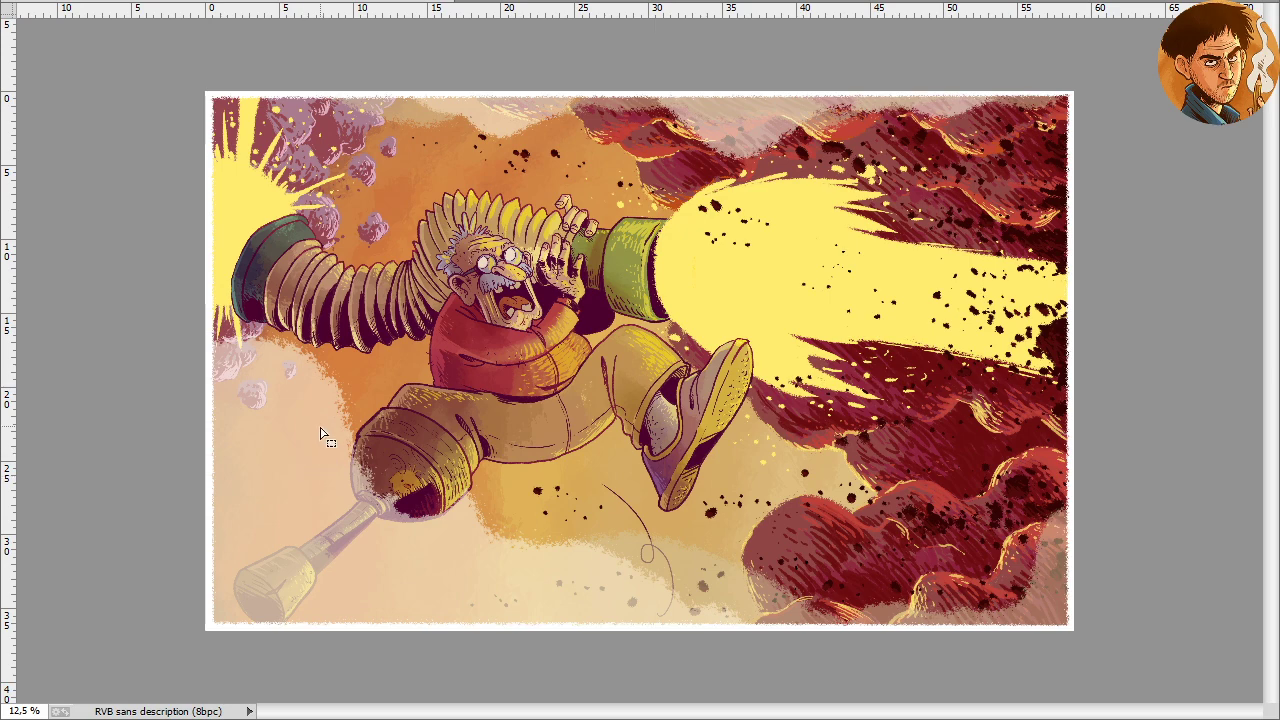
Clear the translucent smoke from the wooden leg's bulb edge, shaft and most of its tip
key(ctrl+plus)
key(ctrl+minus)
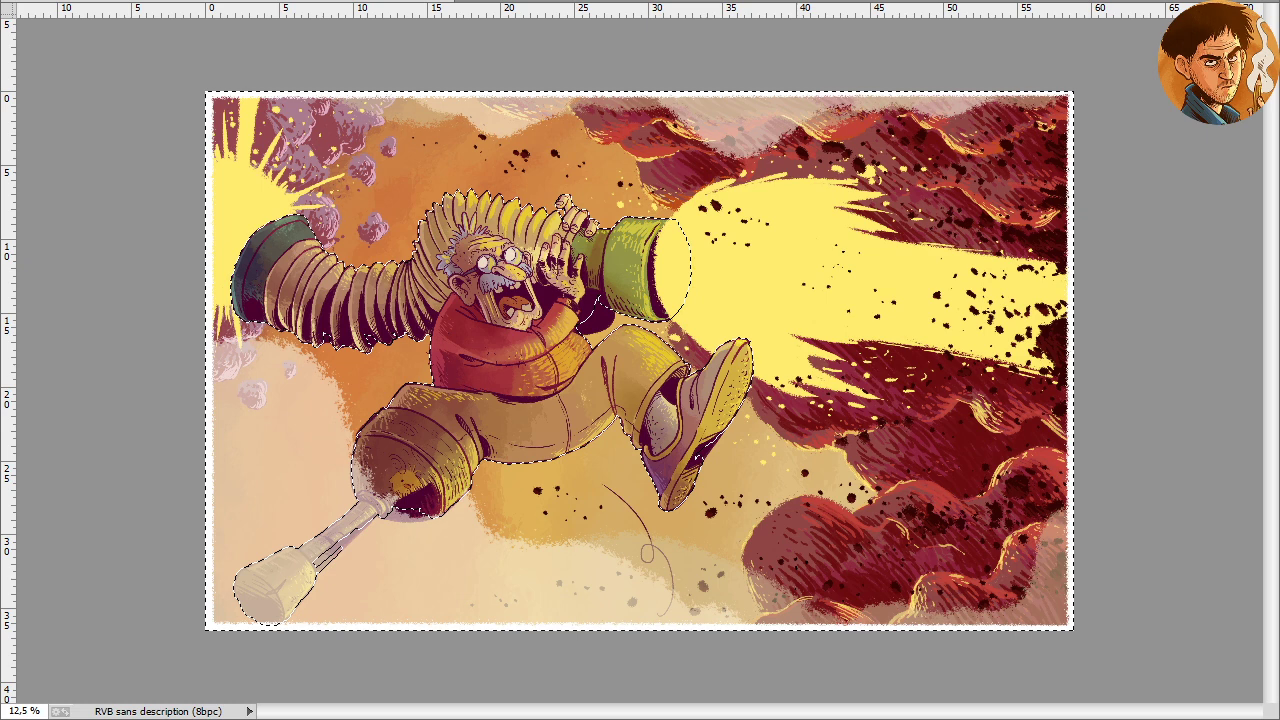
key(ctrl+d)
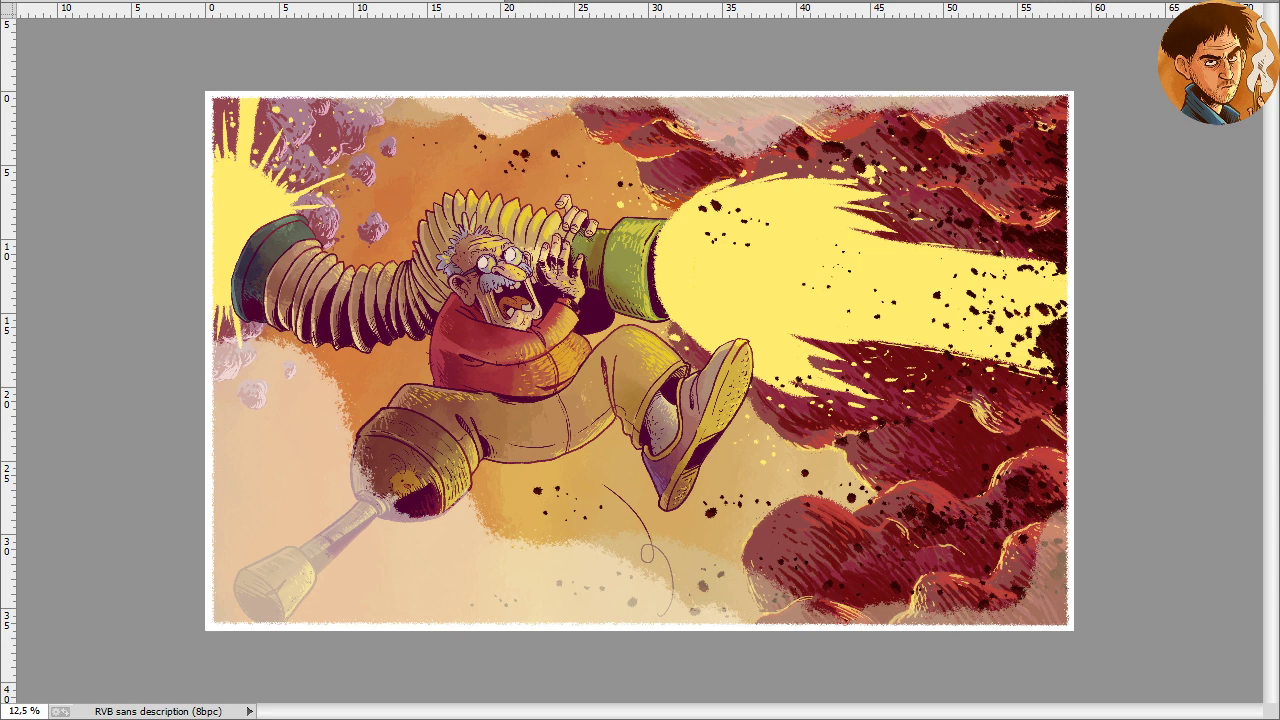
mouse_move(370, 455)
mouse_down()
mouse_move(360, 494)
mouse_move(358, 476)
mouse_move(430, 513)
mouse_move(379, 510)
mouse_move(411, 518)
mouse_move(372, 504)
mouse_move(383, 489)
mouse_move(320, 554)
mouse_up()
key(ctrl+z)
drag(362, 508, 322, 556)
drag(371, 510, 320, 563)
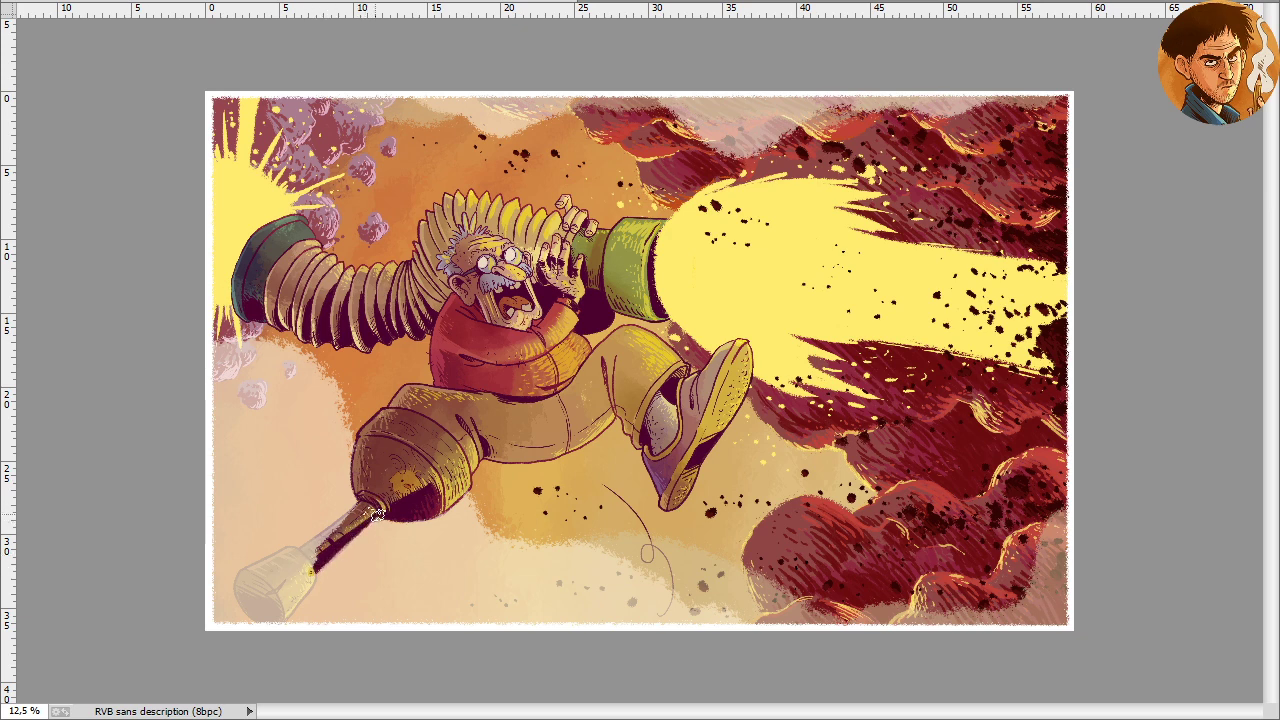
mouse_move(372, 510)
mouse_down()
mouse_move(293, 557)
mouse_move(281, 590)
mouse_move(309, 575)
mouse_move(267, 613)
mouse_move(245, 596)
mouse_move(286, 557)
mouse_up()
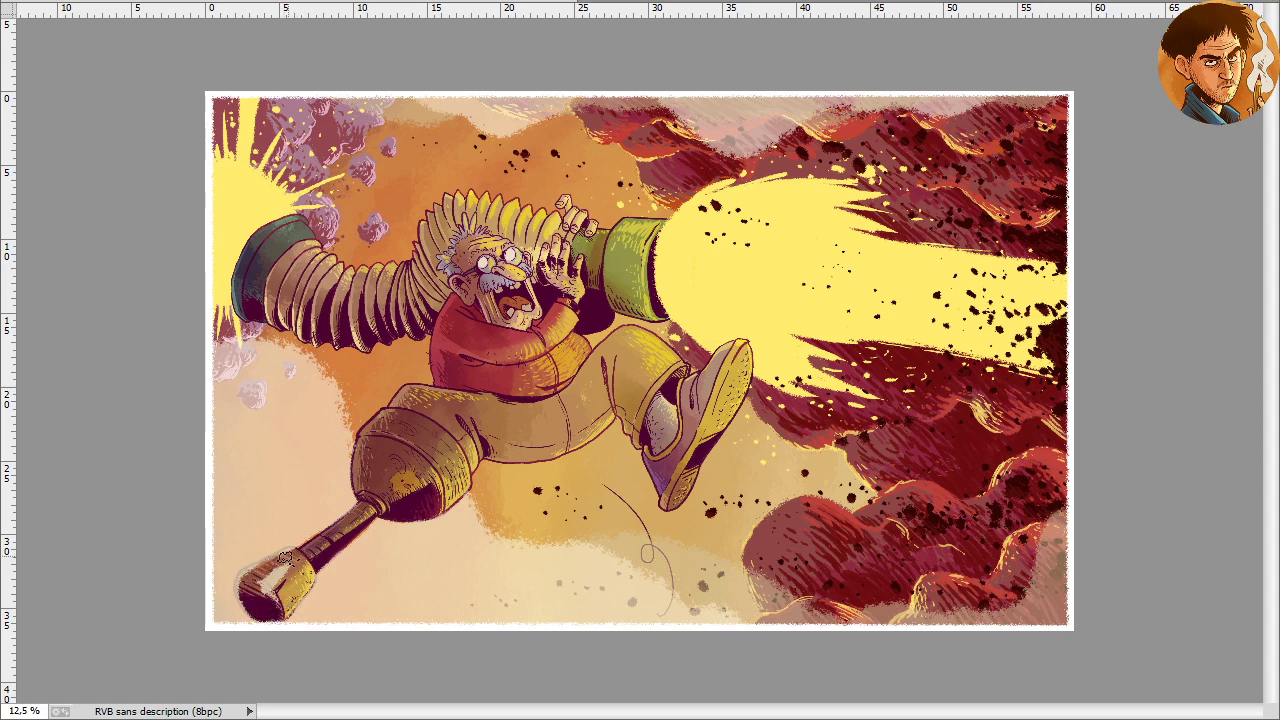
Erase the remaining smoke patches over the wooden leg's tip, working out to its dark outline
scroll(694, 249, up, 2)
drag(560, 600, 823, 235)
key(ctrl+plus)
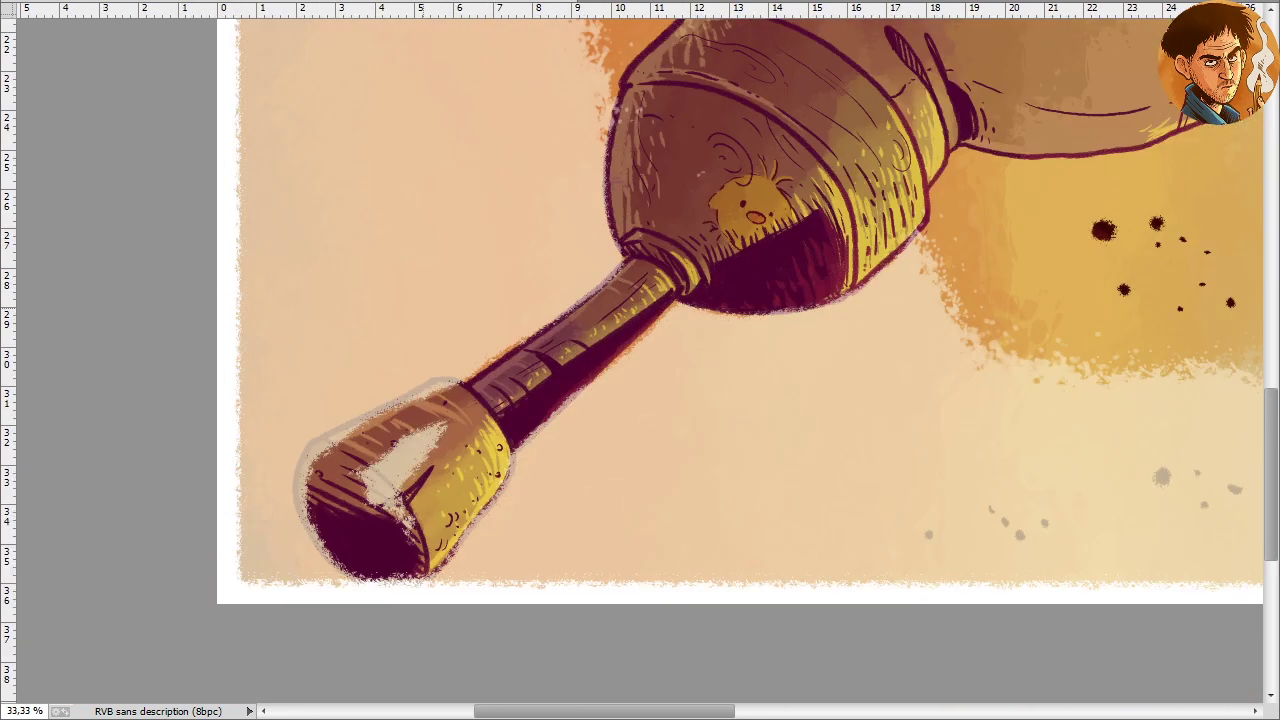
mouse_move(465, 380)
mouse_down()
mouse_move(390, 400)
mouse_move(305, 468)
mouse_move(340, 440)
mouse_up()
mouse_move(430, 420)
mouse_down()
mouse_move(365, 467)
mouse_move(450, 427)
mouse_move(385, 505)
mouse_up()
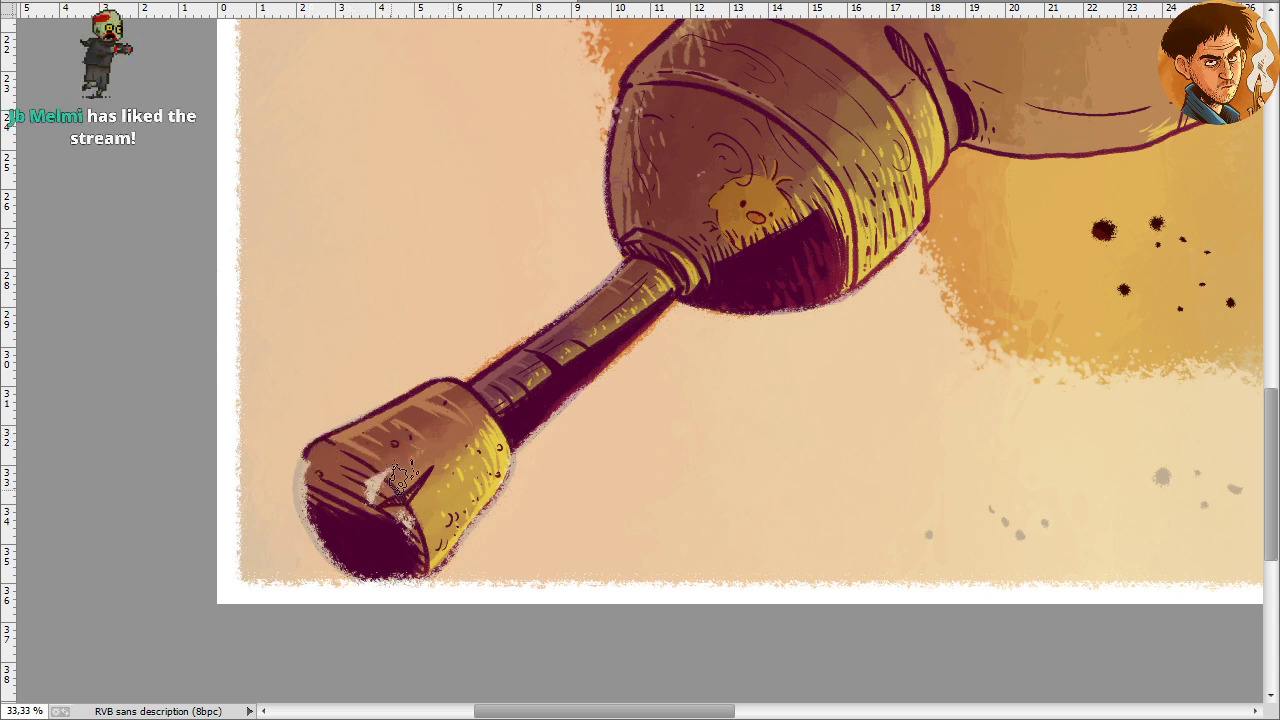
drag(412, 462, 375, 495)
drag(425, 432, 362, 496)
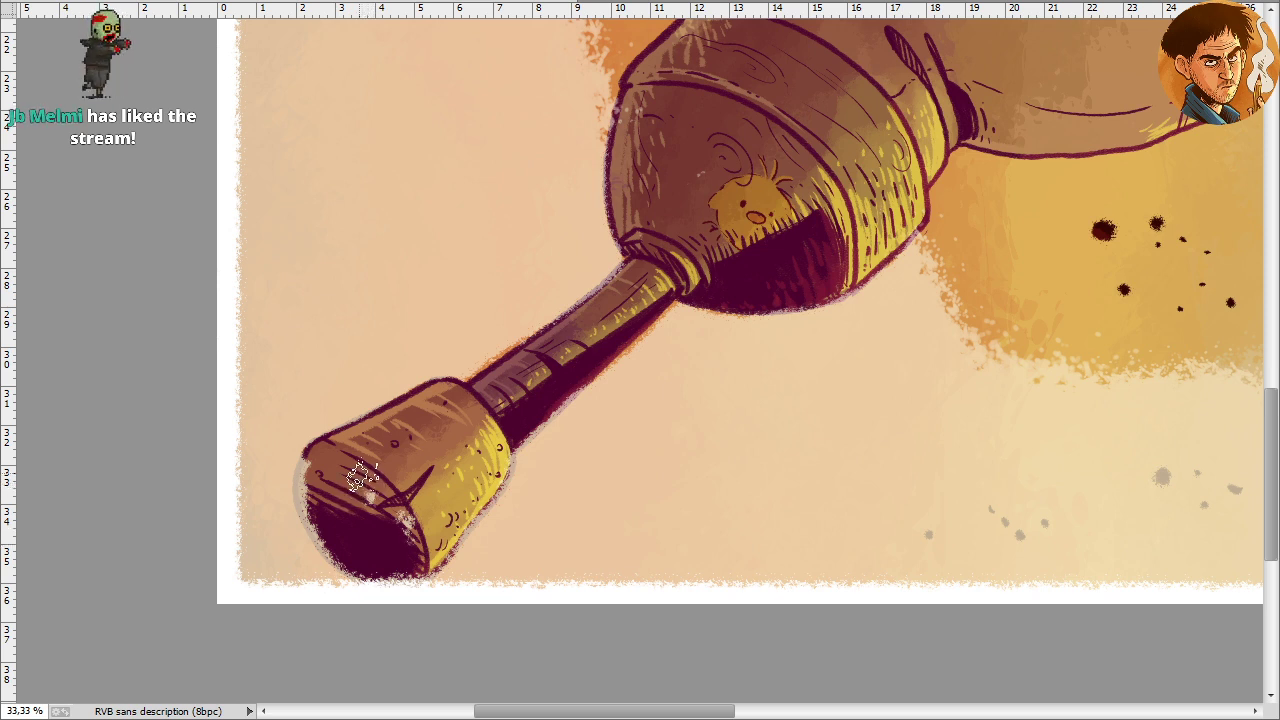
mouse_move(307, 453)
mouse_down()
mouse_move(320, 555)
mouse_move(345, 575)
mouse_move(362, 570)
mouse_up()
drag(362, 485, 410, 540)
mouse_move(505, 440)
mouse_down()
mouse_move(515, 470)
mouse_move(470, 532)
mouse_up()
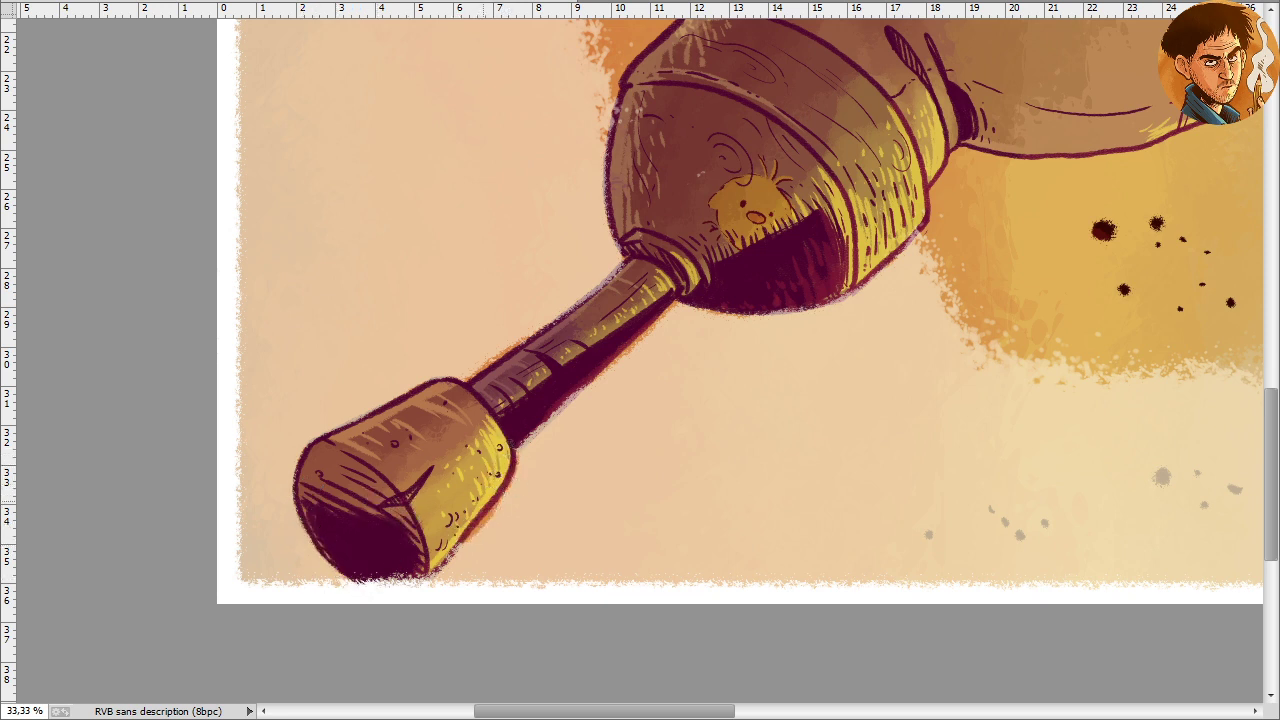
Clean up the smoke edges along the outlines of the wooden leg's tip, shaft and bulb, and save the illustration
drag(498, 481, 425, 568)
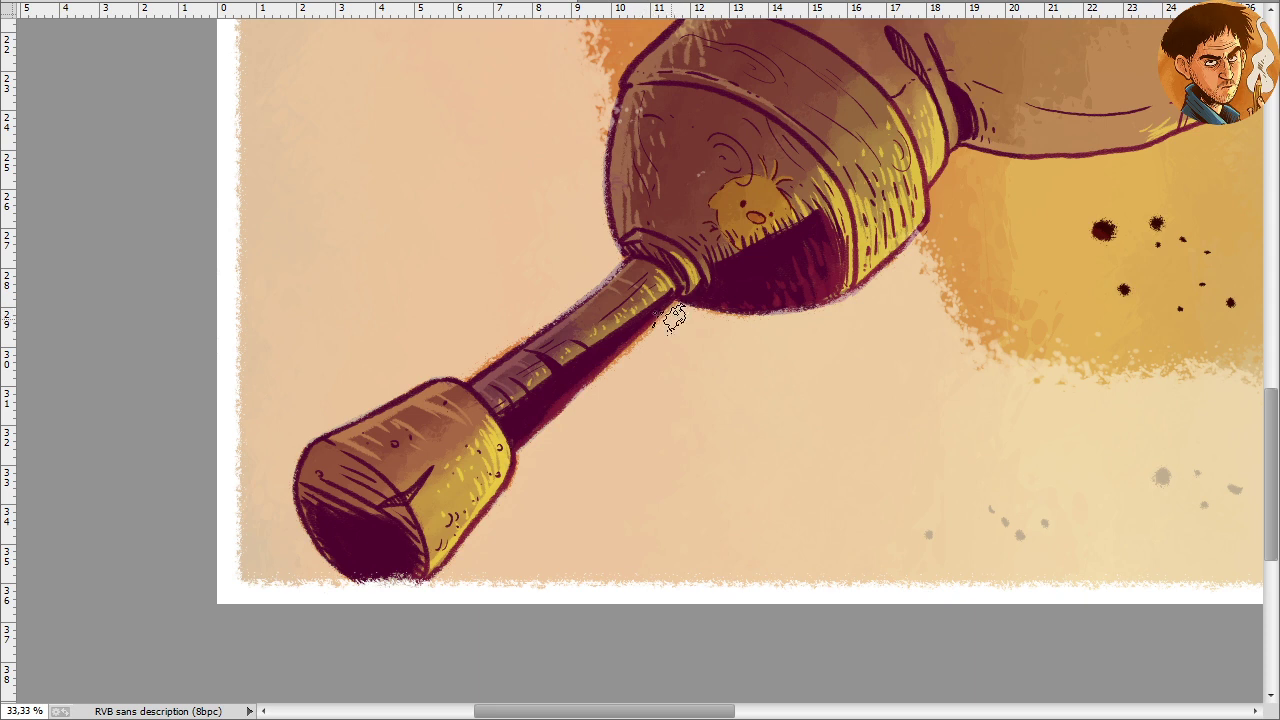
drag(648, 338, 598, 372)
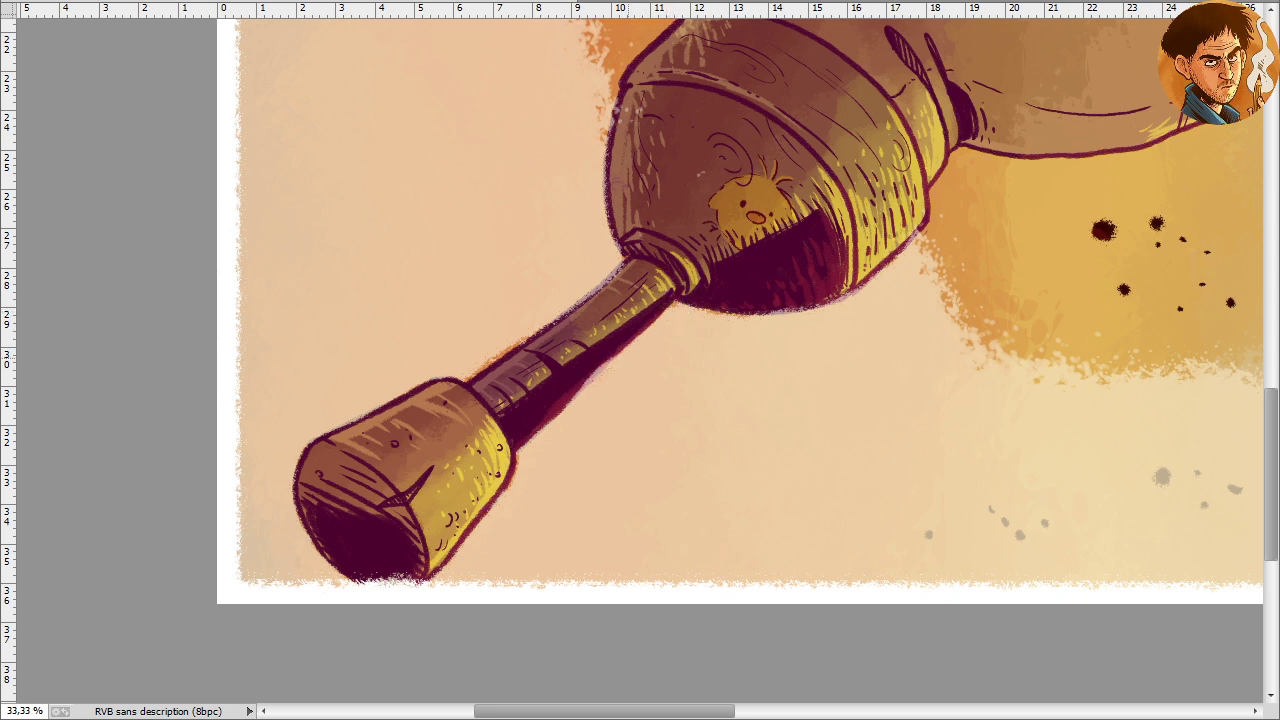
key(ctrl+z)
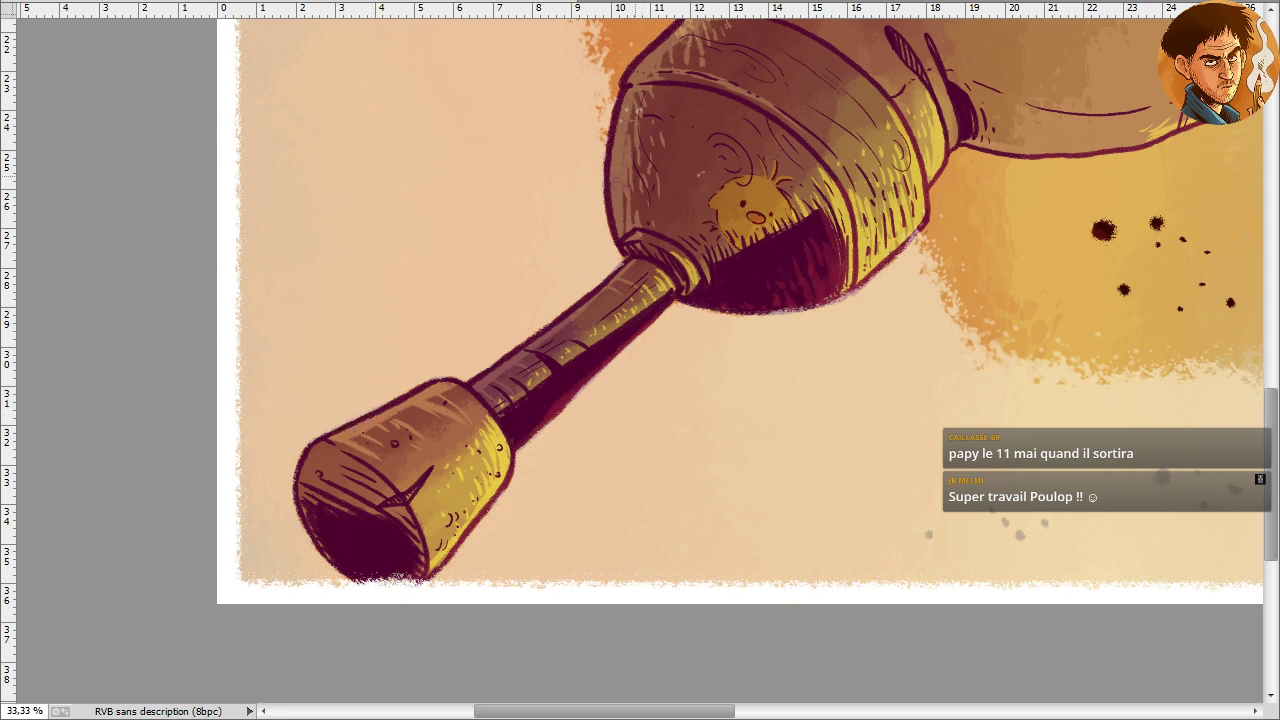
drag(845, 290, 800, 306)
key(ctrl+z)
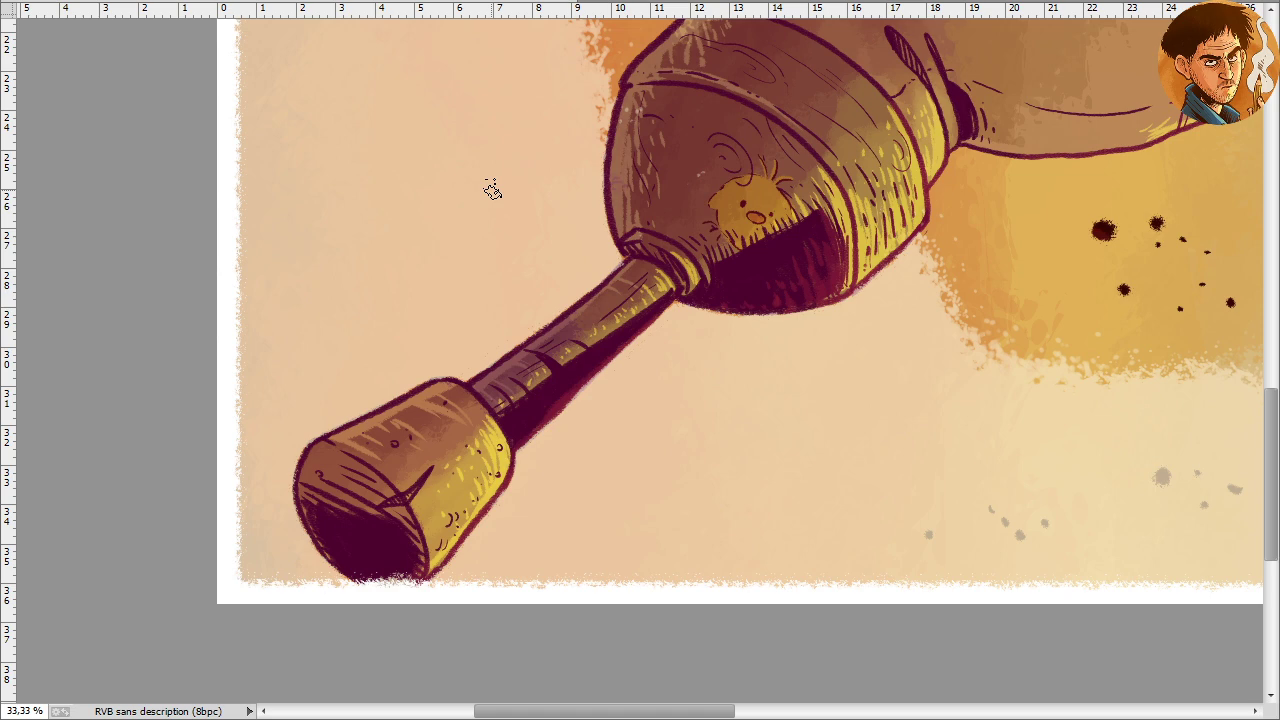
scroll(492, 190, down, 4)
scroll(492, 193, up, 1)
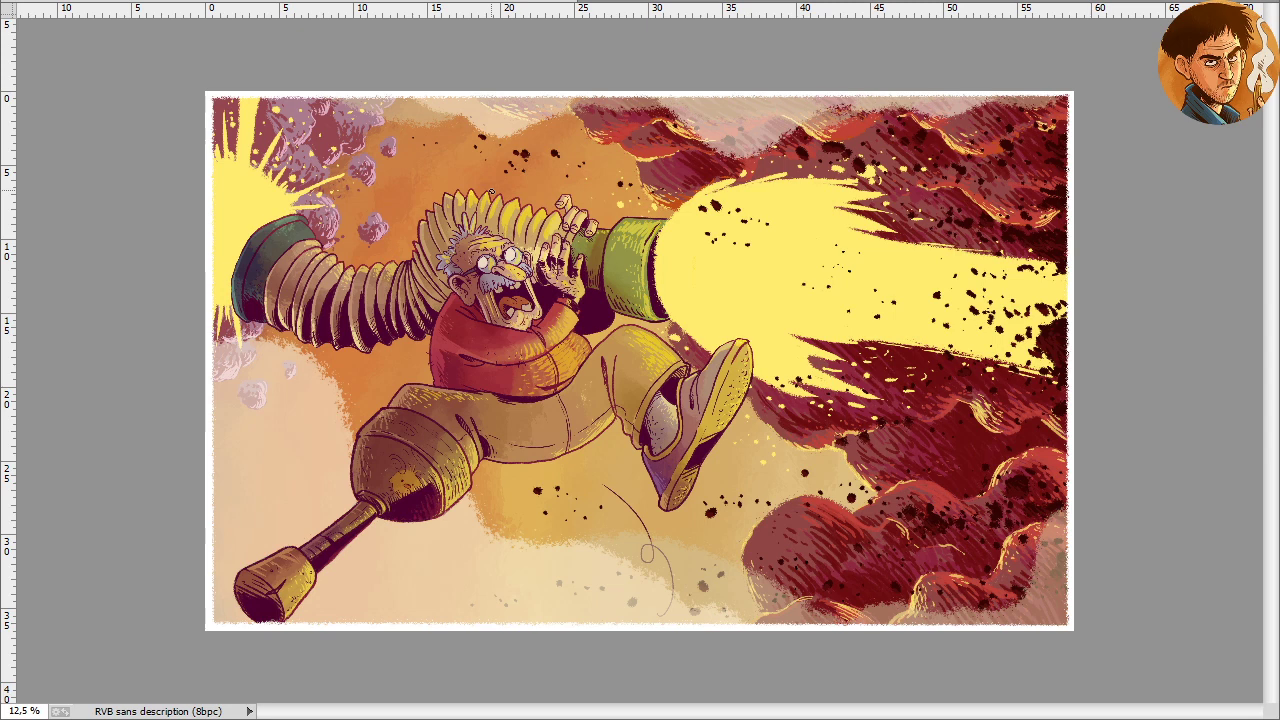
key(ctrl+s)
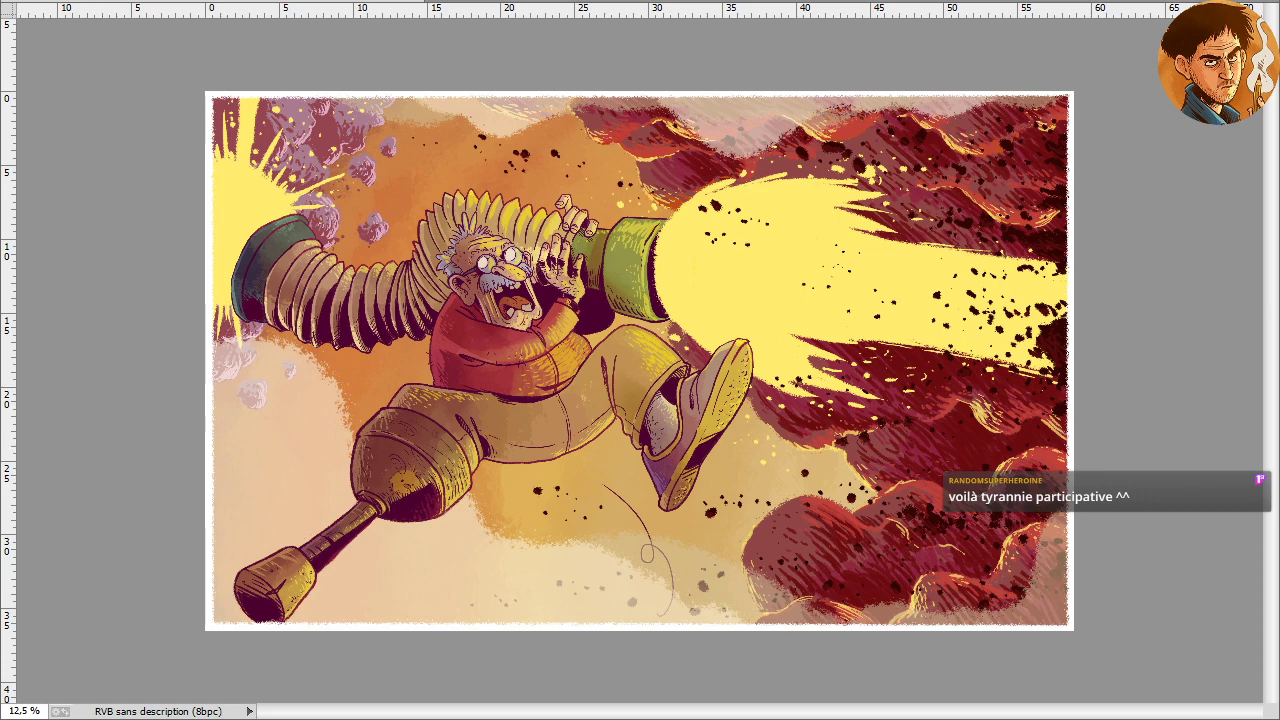
Set the foreground colour to white ffffff and paint a large speech bubble over the lower-right corner with a zigzag tail reaching the raised shoe
click(613, 381)
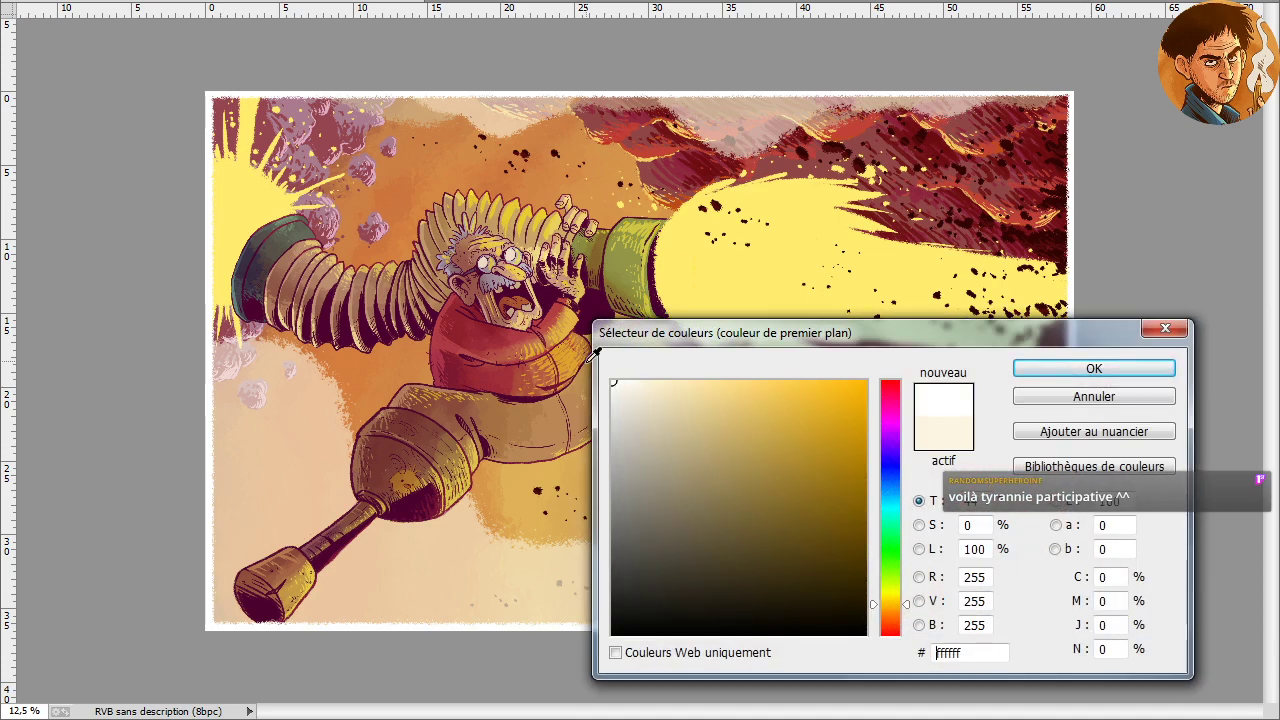
click(1058, 372)
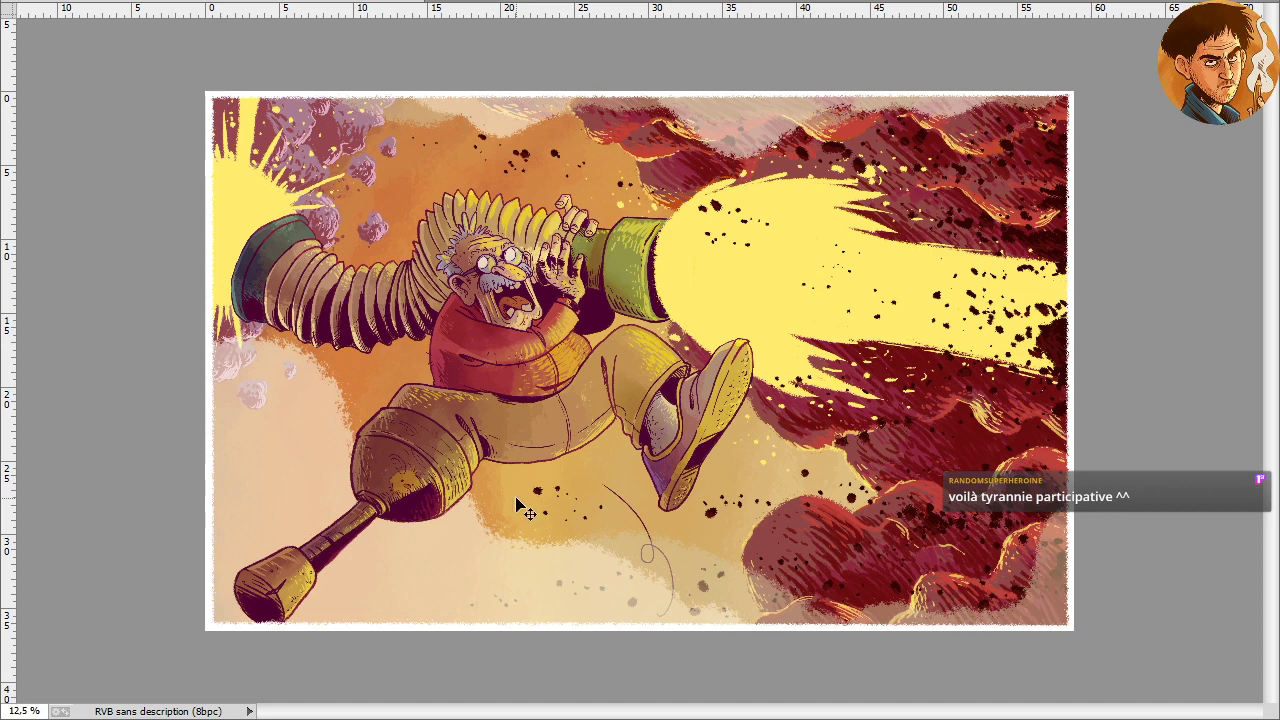
key(ctrl+s)
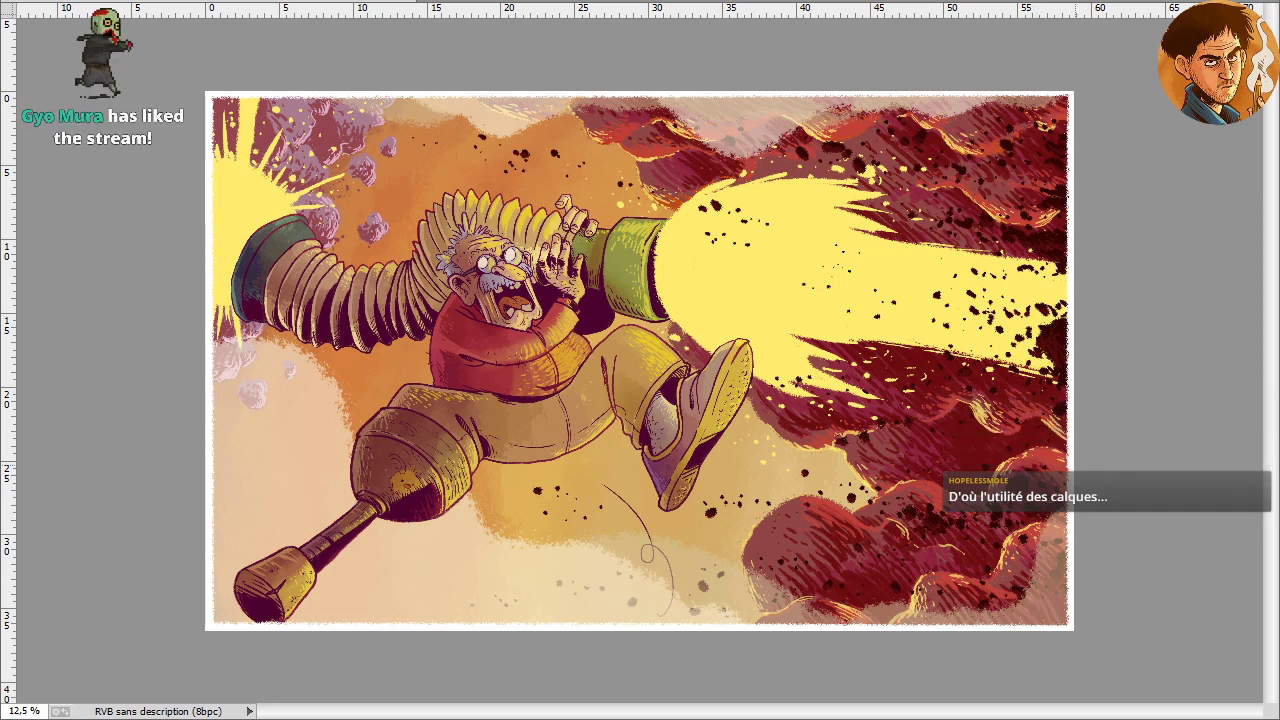
mouse_move(1062, 440)
mouse_down()
mouse_move(805, 478)
mouse_move(785, 620)
mouse_up()
mouse_move(838, 485)
mouse_down()
mouse_move(806, 579)
mouse_move(816, 505)
mouse_move(806, 552)
mouse_move(838, 602)
mouse_move(836, 562)
mouse_move(869, 602)
mouse_move(886, 593)
mouse_move(931, 629)
mouse_move(956, 615)
mouse_move(912, 517)
mouse_move(862, 477)
mouse_move(1002, 460)
mouse_move(1078, 479)
mouse_move(1018, 462)
mouse_move(1028, 478)
mouse_move(992, 485)
mouse_move(1009, 547)
mouse_move(987, 510)
mouse_move(1018, 579)
mouse_move(966, 547)
mouse_move(930, 567)
mouse_move(937, 611)
mouse_move(994, 634)
mouse_up()
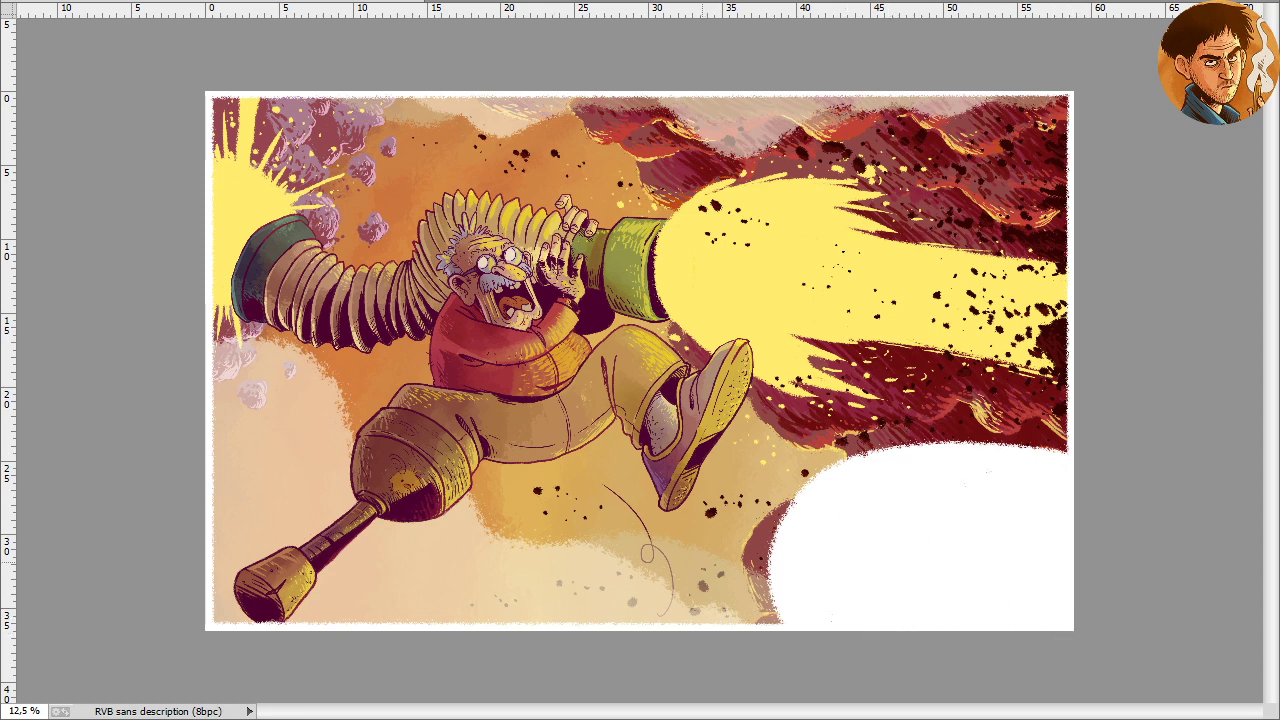
mouse_move(1071, 463)
mouse_down()
mouse_move(894, 451)
mouse_move(765, 600)
mouse_up()
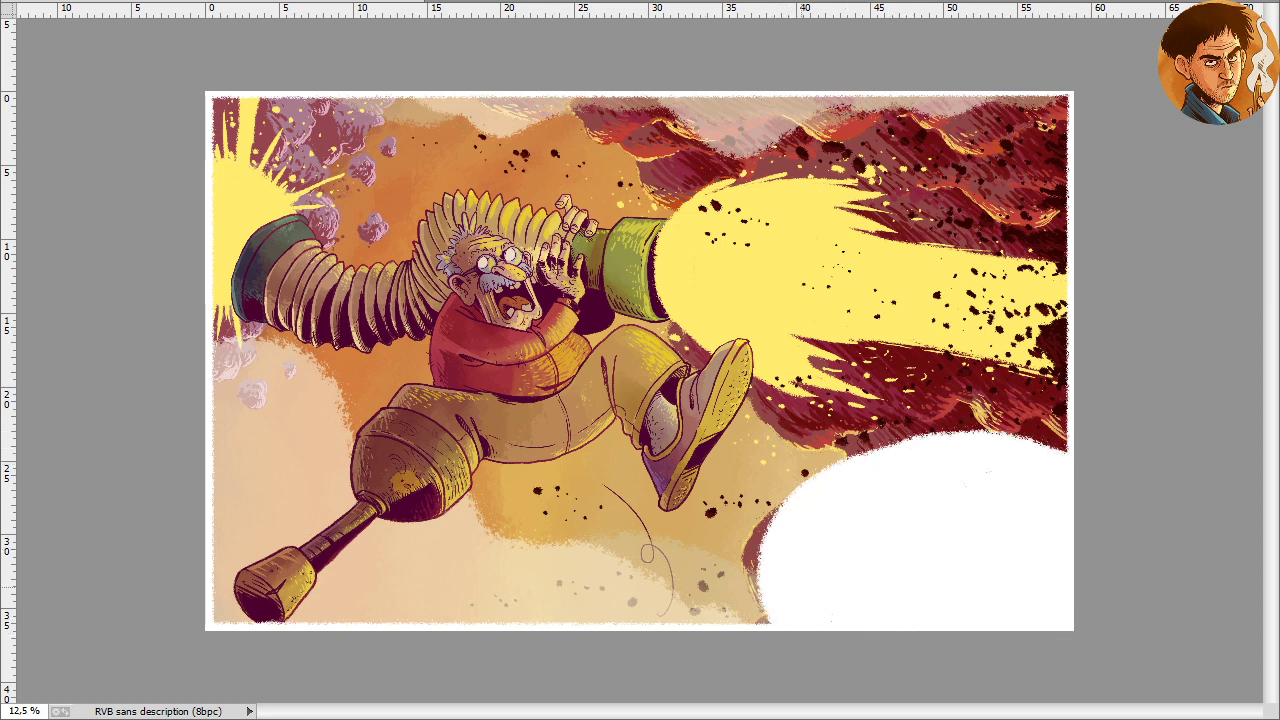
mouse_move(1052, 455)
mouse_down()
mouse_move(943, 443)
mouse_move(757, 563)
mouse_move(756, 615)
mouse_up()
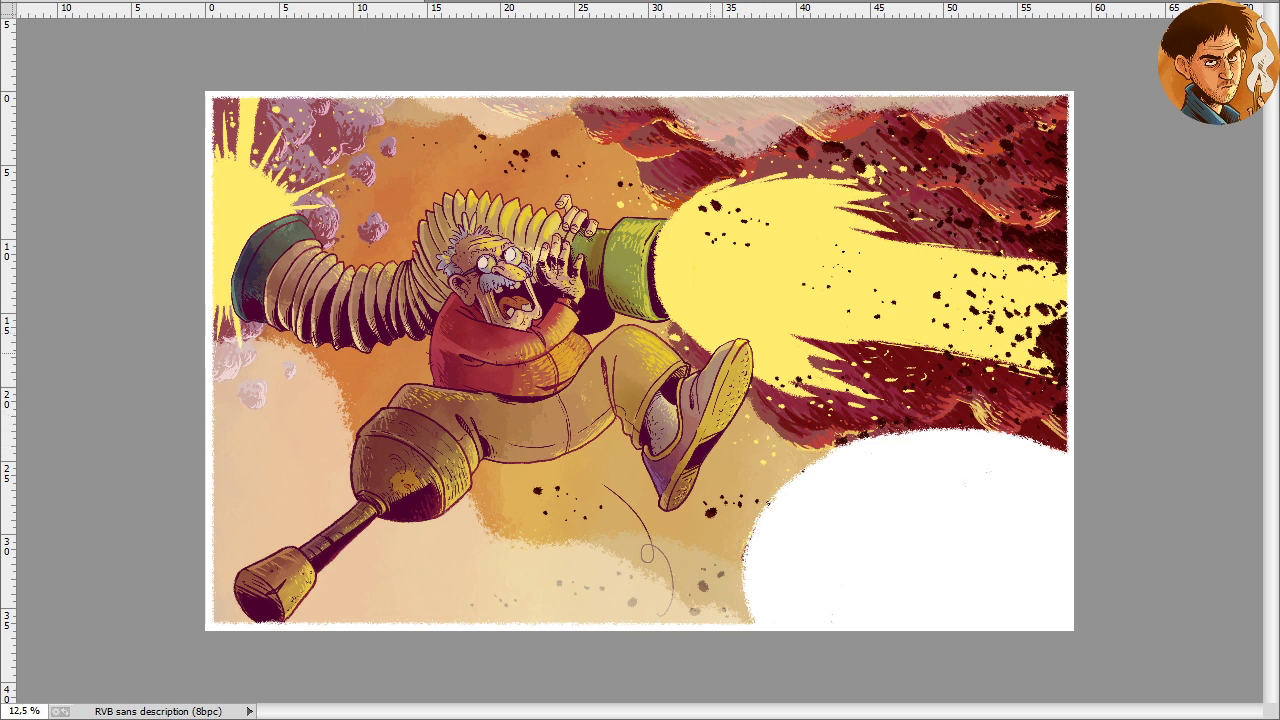
drag(636, 366, 826, 452)
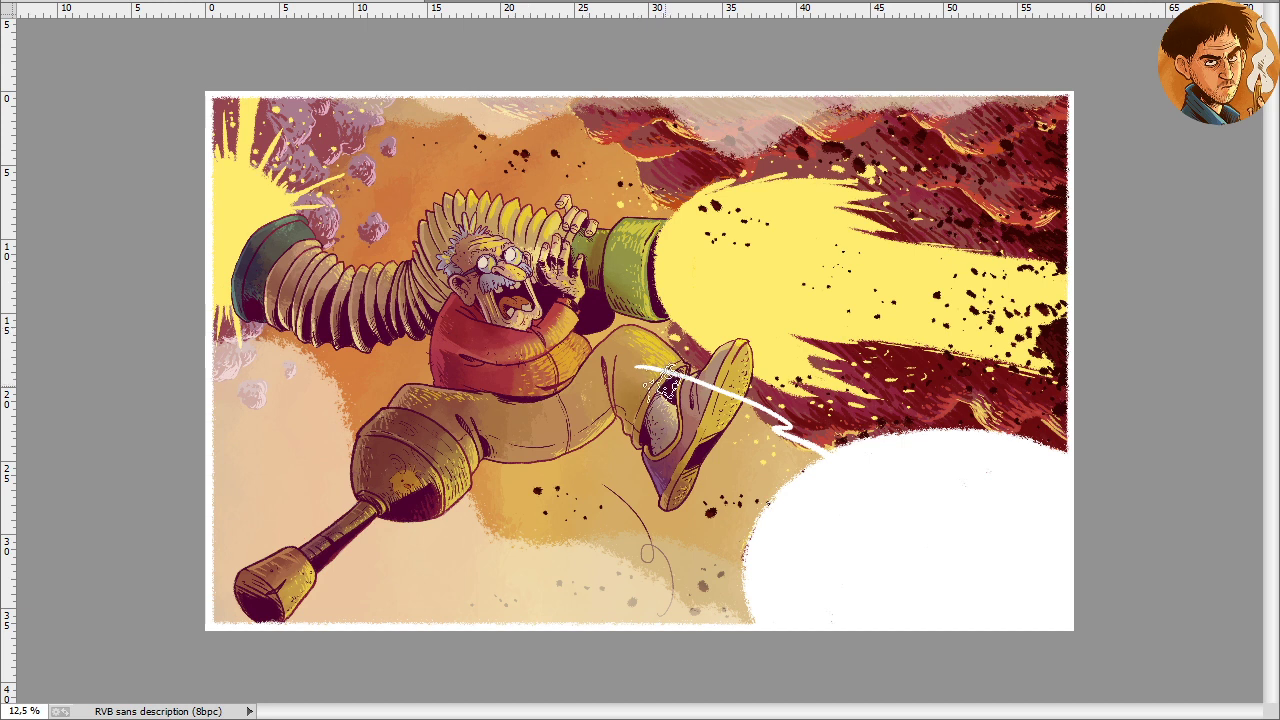
drag(636, 366, 688, 384)
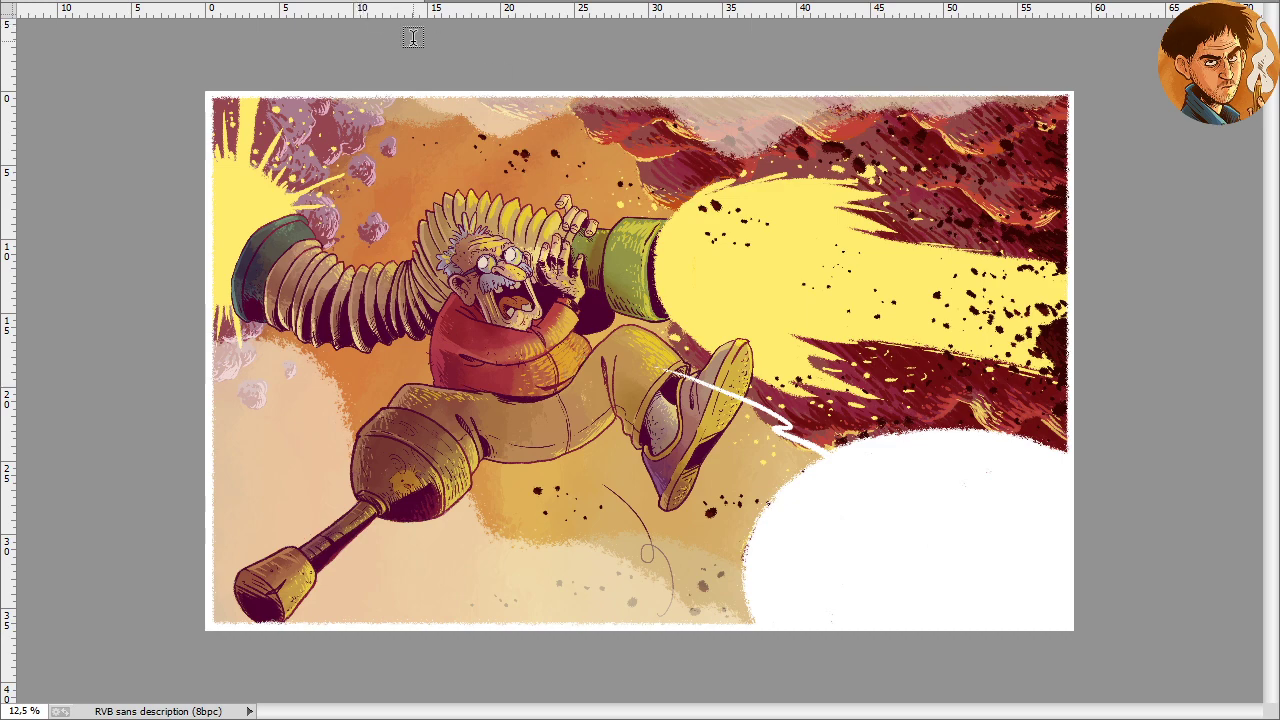
Set the foreground colour to black and hand-letter POU in the upper-left part of the speech bubble
key(ctrl+plus)
key(ctrl+plus)
drag(663, 497, 184, 172)
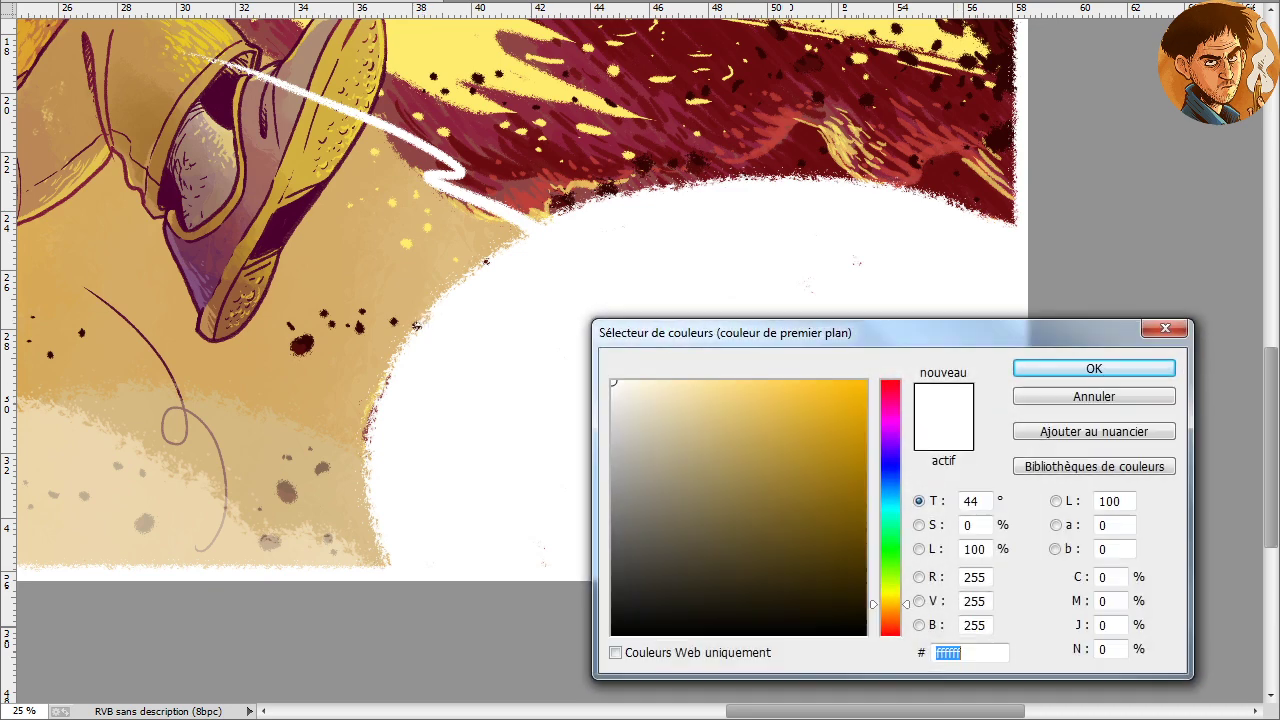
click(613, 633)
click(1045, 370)
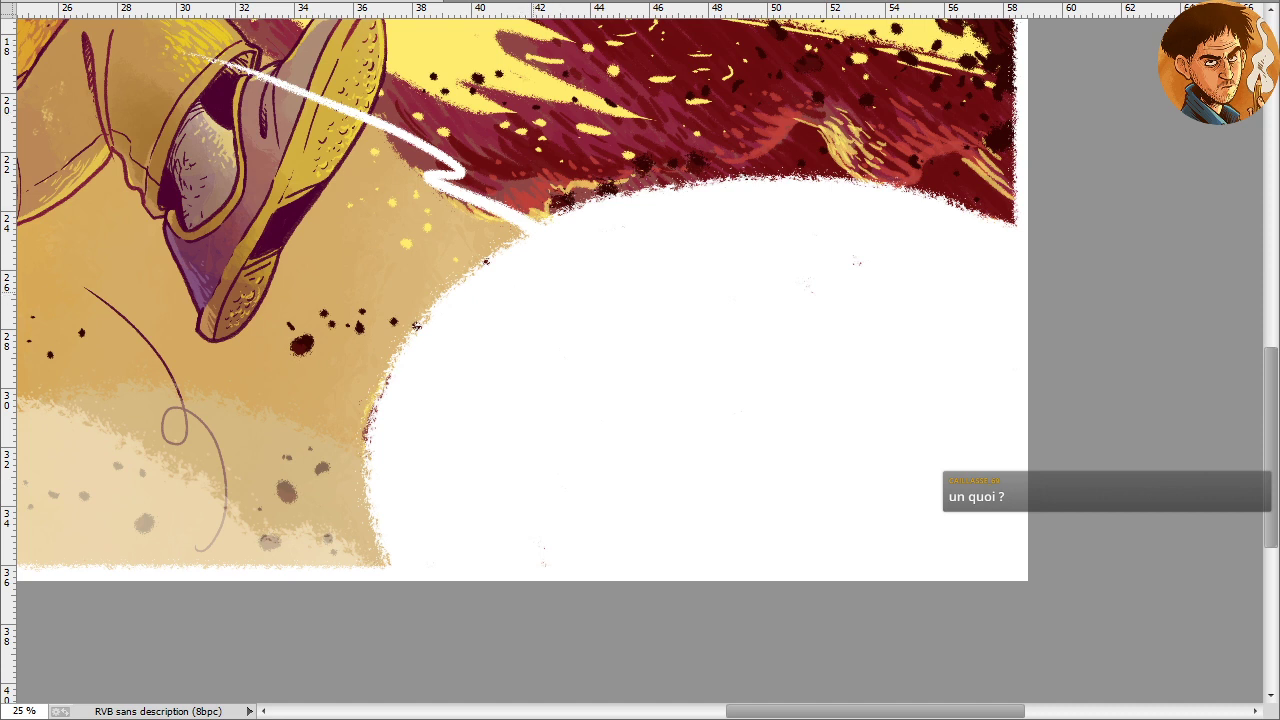
drag(515, 273, 537, 353)
mouse_move(498, 305)
mouse_down()
mouse_move(522, 318)
mouse_move(536, 356)
mouse_up()
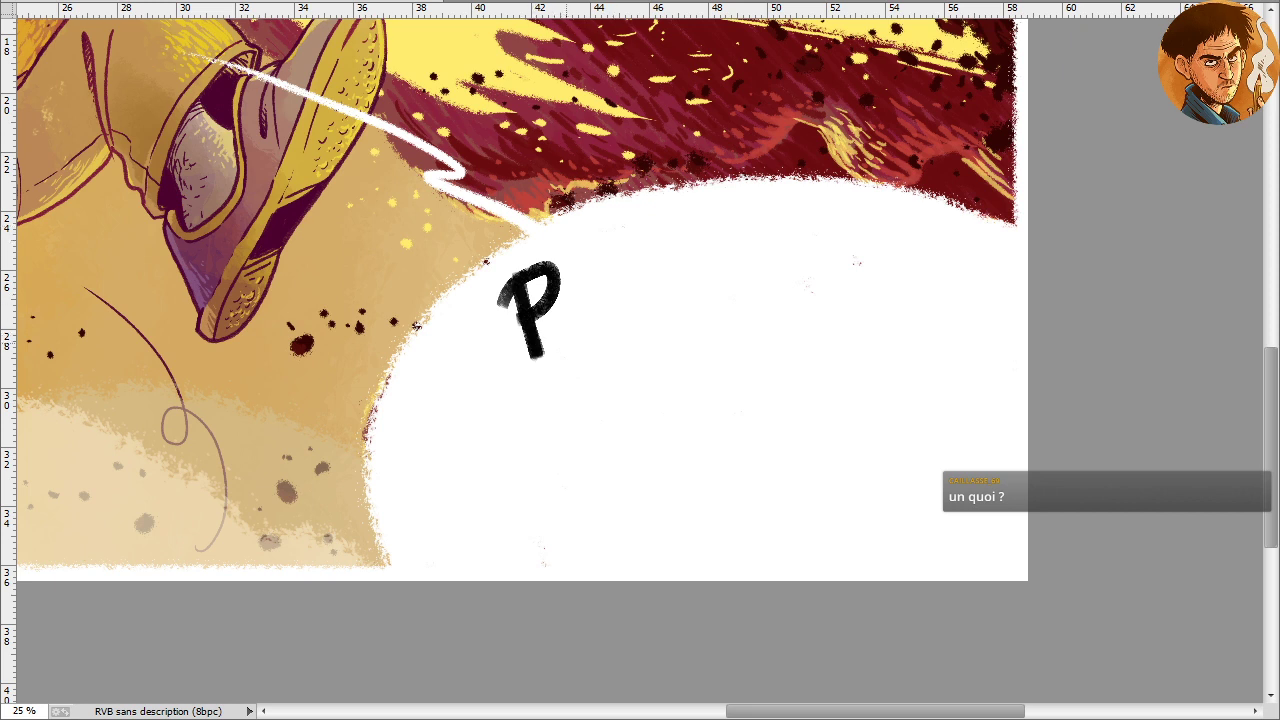
mouse_move(588, 290)
mouse_down()
mouse_move(656, 268)
mouse_move(697, 274)
mouse_move(691, 331)
mouse_move(664, 336)
mouse_up()
key(ctrl+alt+z)
key(ctrl+alt+z)
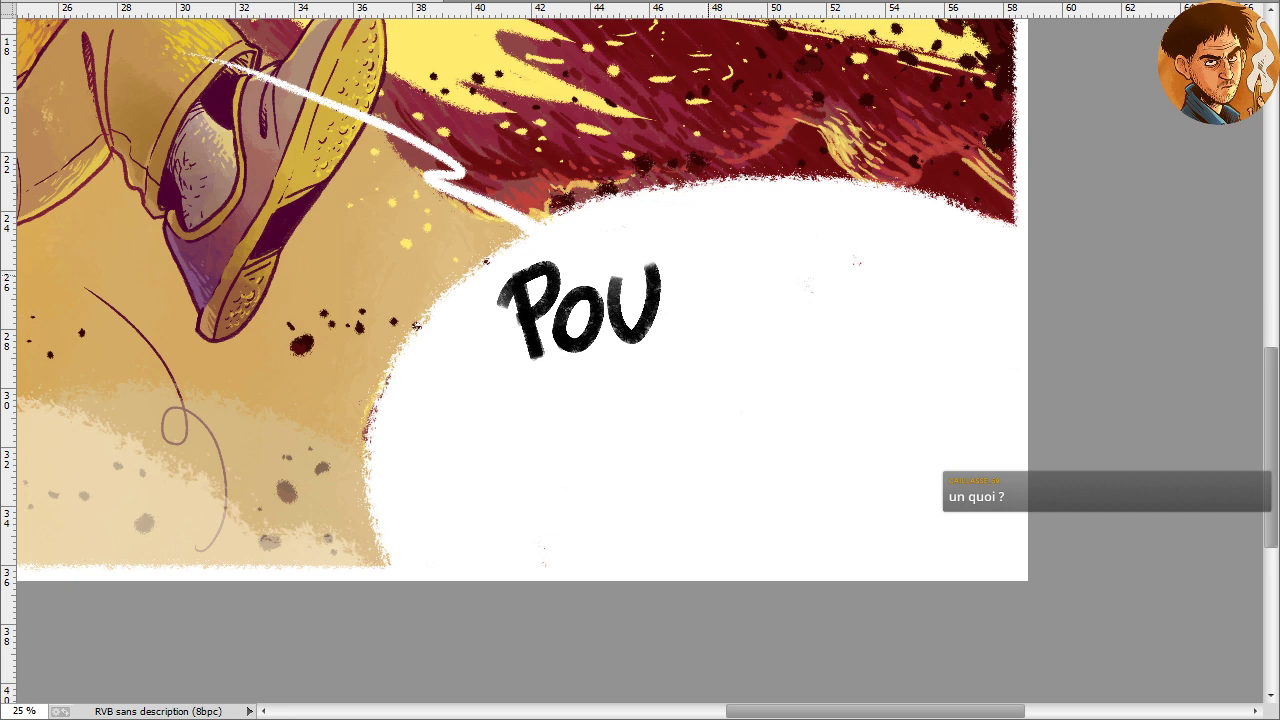
Add the hand-drawn letters SSEZ to complete the word POUSSEZ, redrawing the Z wider
mouse_move(712, 272)
mouse_down()
mouse_move(671, 303)
mouse_move(662, 338)
mouse_up()
mouse_move(770, 266)
mouse_down()
mouse_move(718, 340)
mouse_move(790, 286)
mouse_move(836, 312)
mouse_move(830, 264)
mouse_up()
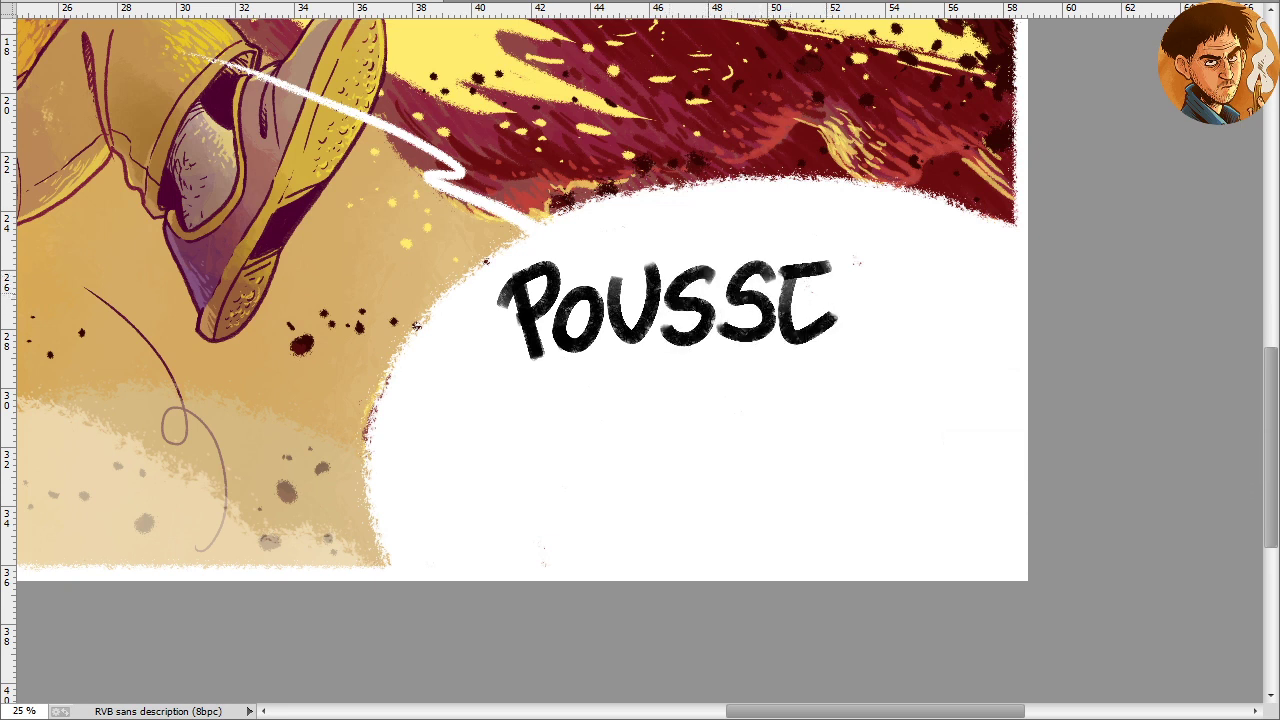
mouse_move(778, 308)
mouse_down()
mouse_move(812, 300)
mouse_move(833, 338)
mouse_move(894, 320)
mouse_up()
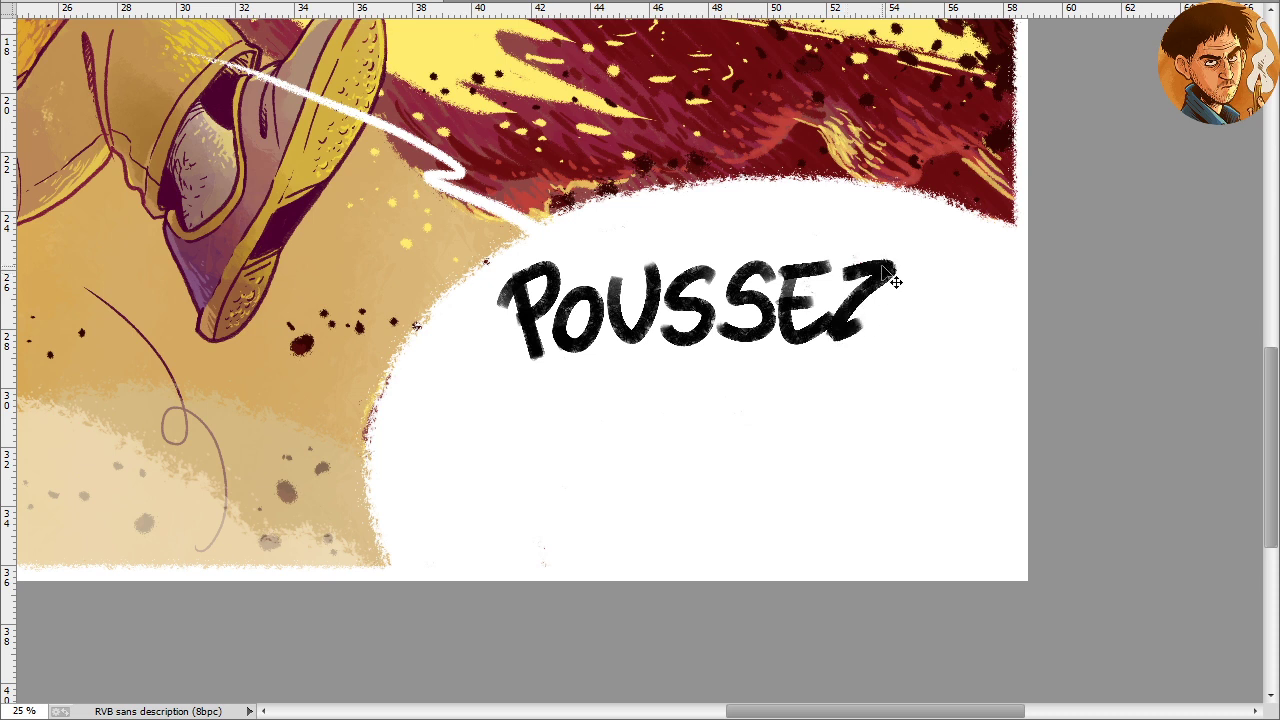
key(ctrl+alt+z)
key(ctrl+alt+z)
mouse_move(850, 264)
mouse_down()
mouse_move(886, 264)
mouse_move(833, 338)
mouse_move(863, 318)
mouse_up()
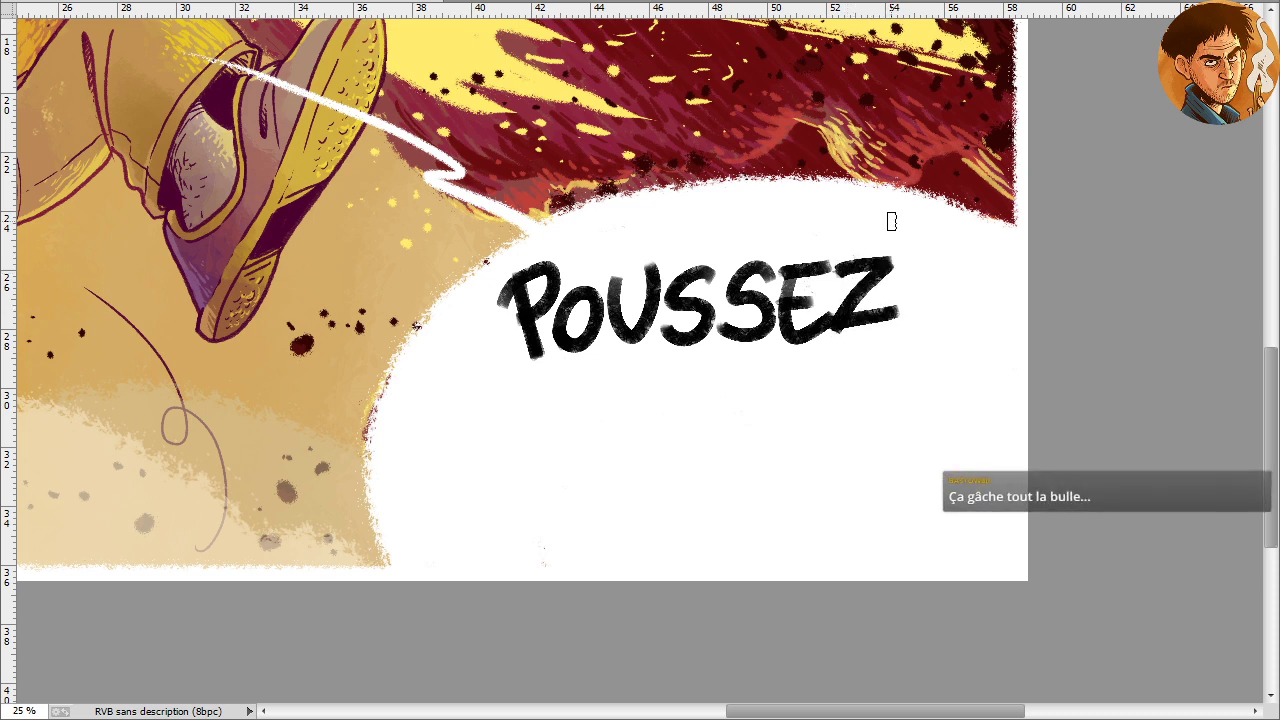
Scale down the word POUSSEZ, shift it towards the bubble's left edge and rotate it slightly clockwise
key(ctrl+t)
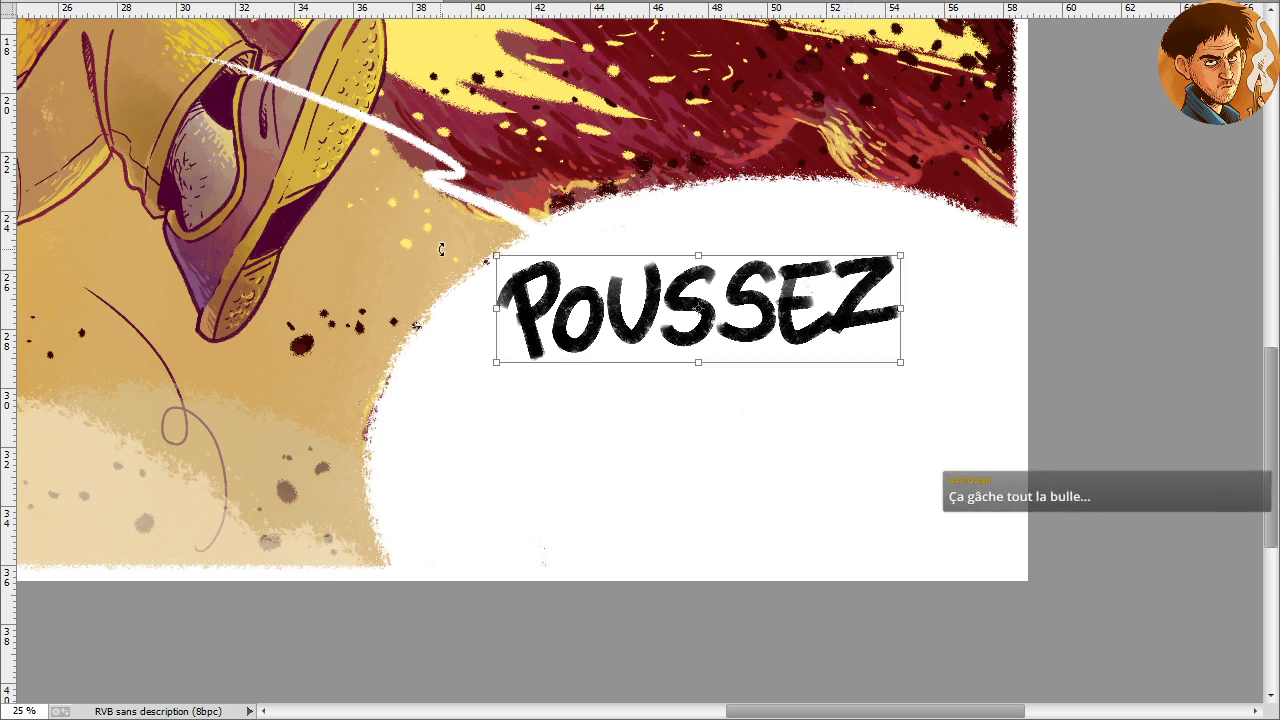
drag(494, 256, 571, 272)
drag(635, 332, 547, 328)
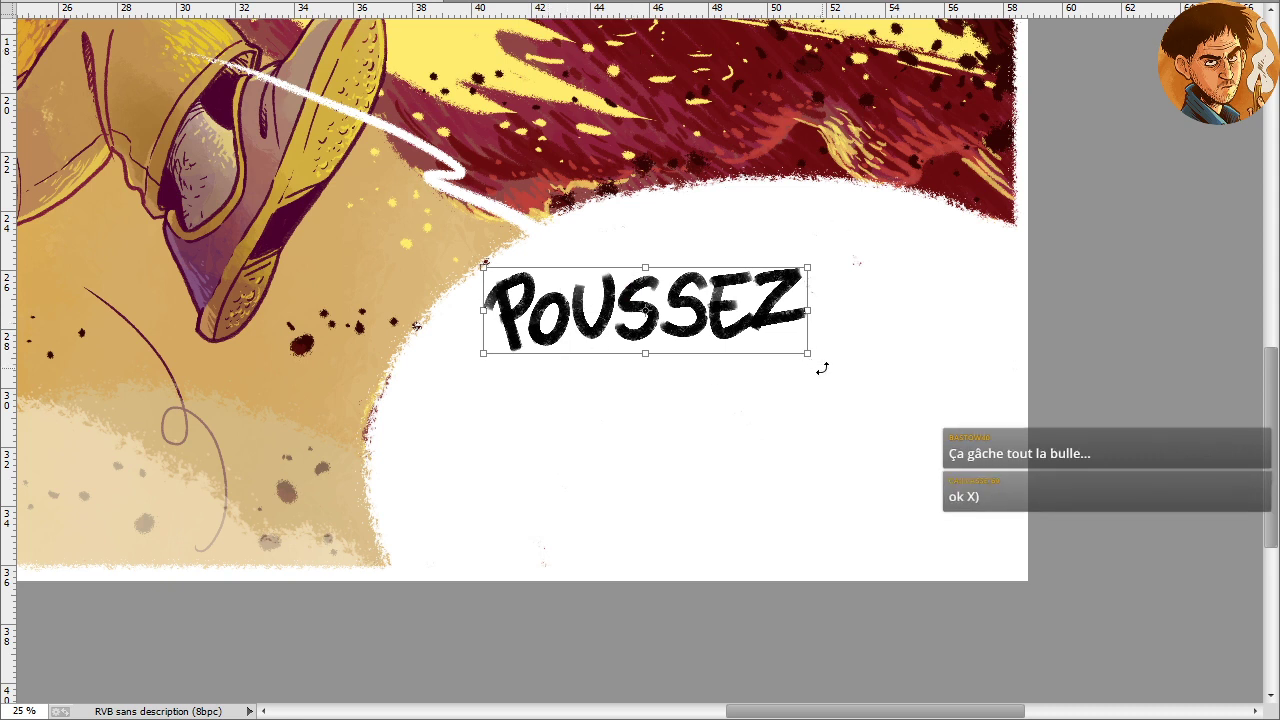
drag(820, 366, 817, 375)
key(Return)
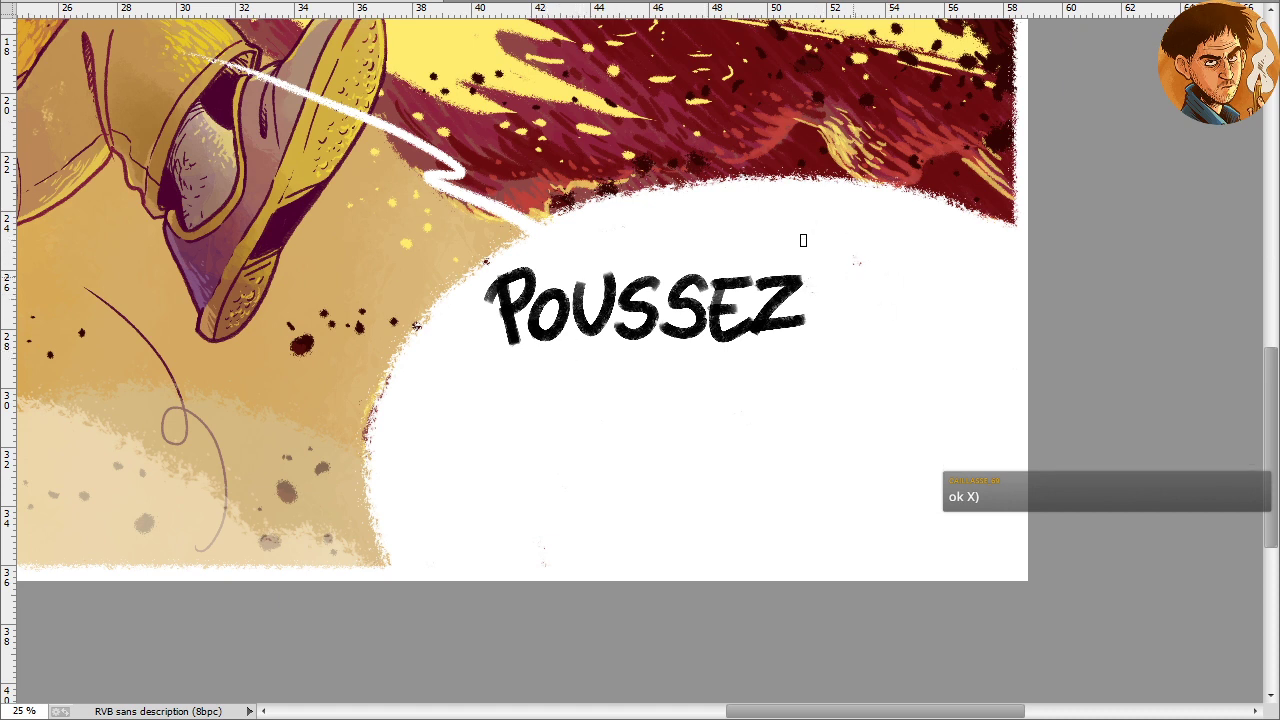
Hand-letter VOUS in black to the right of POUSSEZ inside the speech bubble
drag(853, 248, 897, 246)
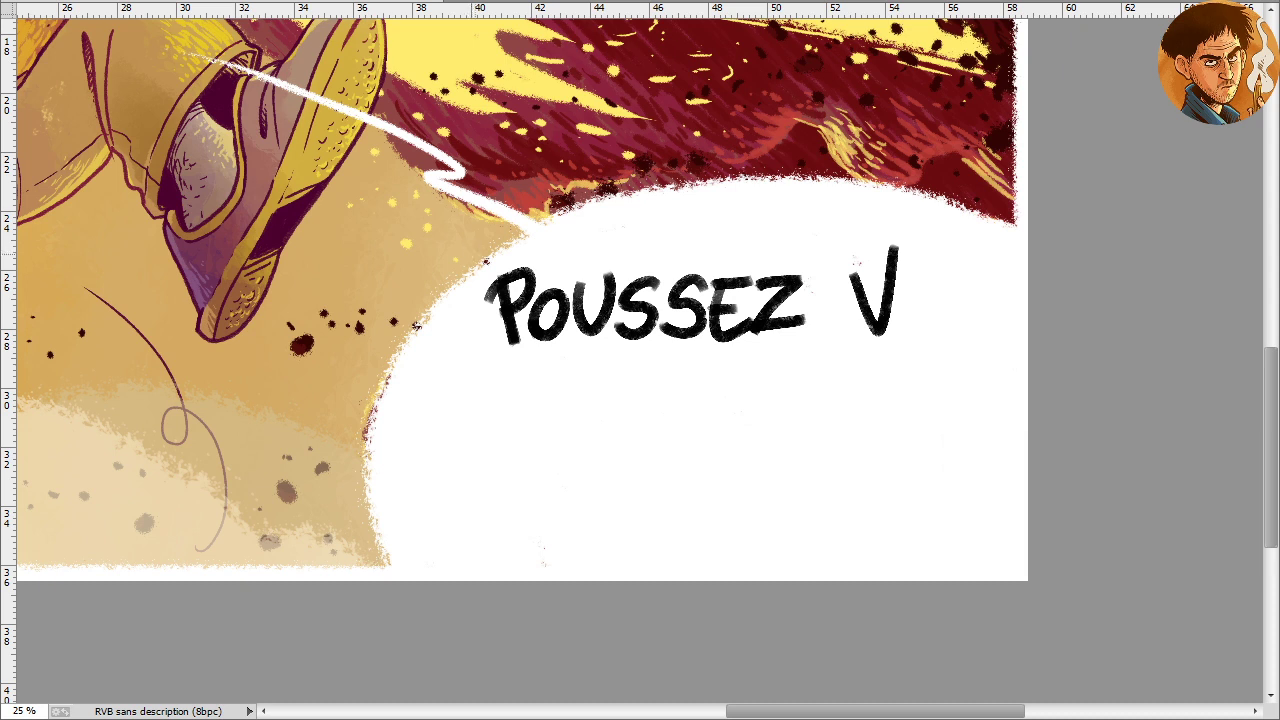
text(O)
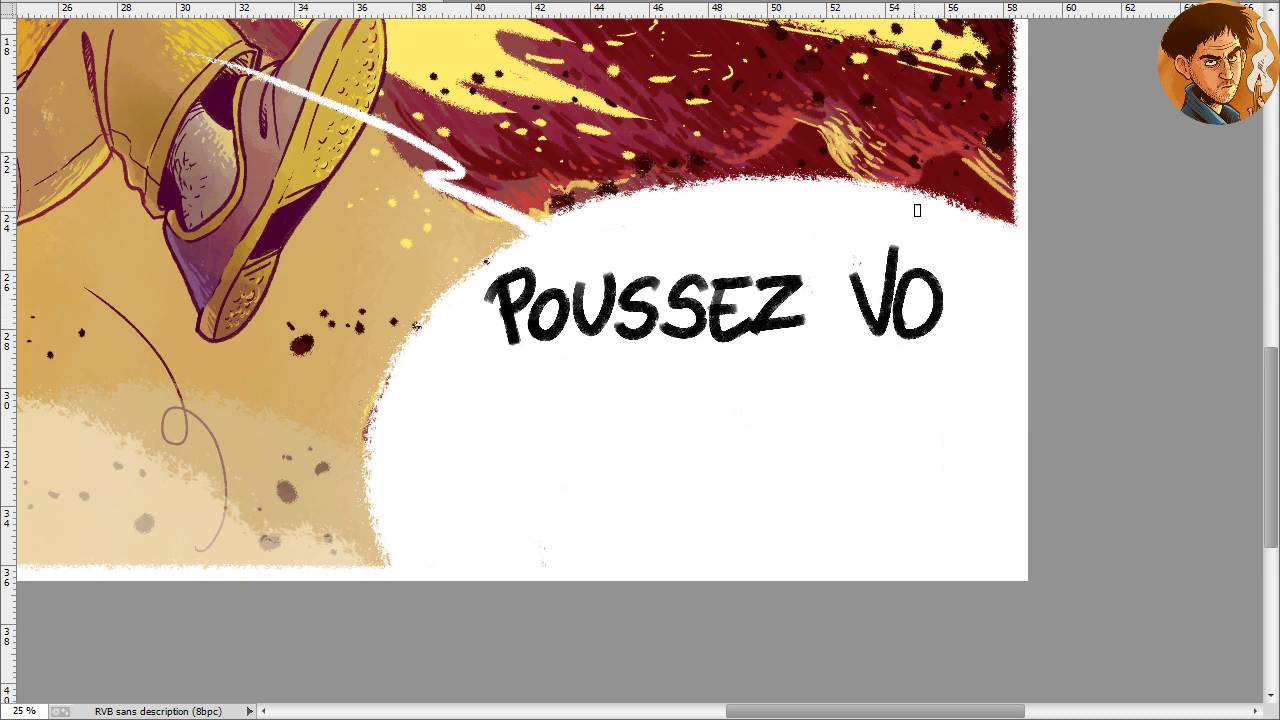
key(ctrl+z)
mouse_move(915, 284)
mouse_down()
mouse_move(919, 326)
mouse_move(923, 280)
mouse_move(1006, 274)
mouse_move(1008, 325)
mouse_move(978, 322)
mouse_up()
key(ctrl+z)
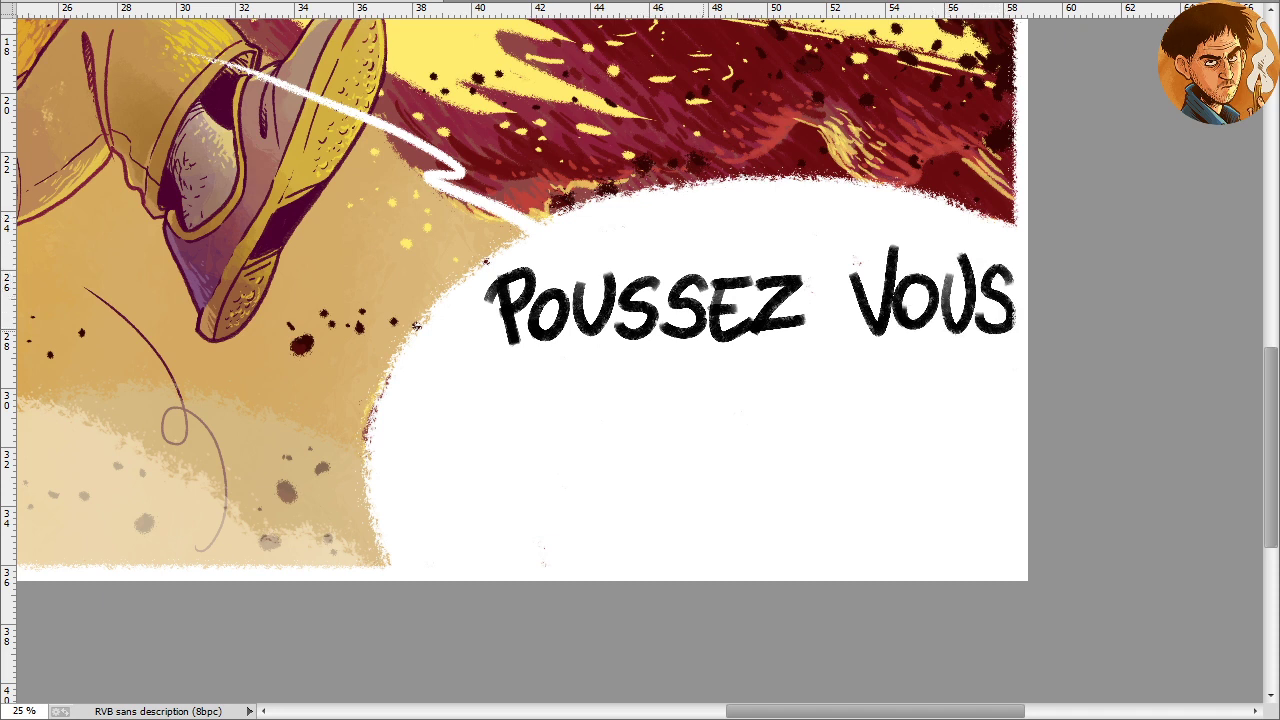
Shift the POUSSEZ VOUS lettering slightly down and to the left, and add a hand-drawn exclamation mark after VOUS
drag(700, 292, 687, 312)
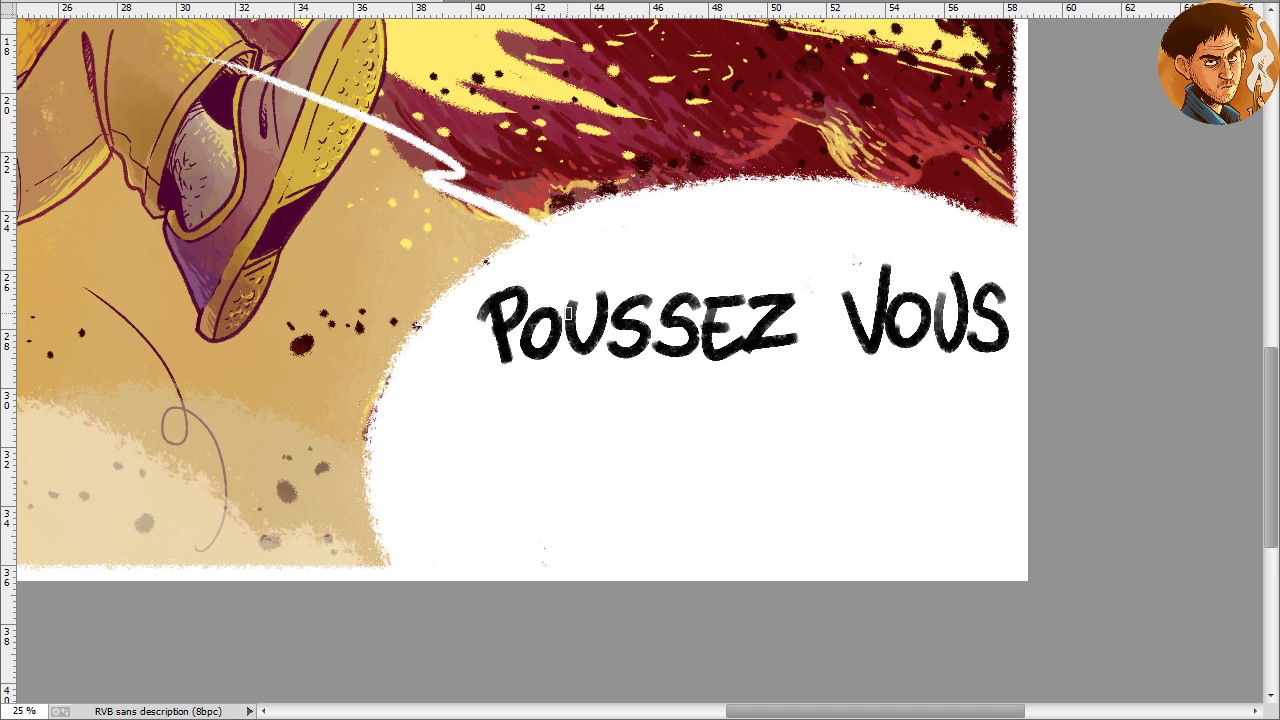
drag(567, 313, 549, 300)
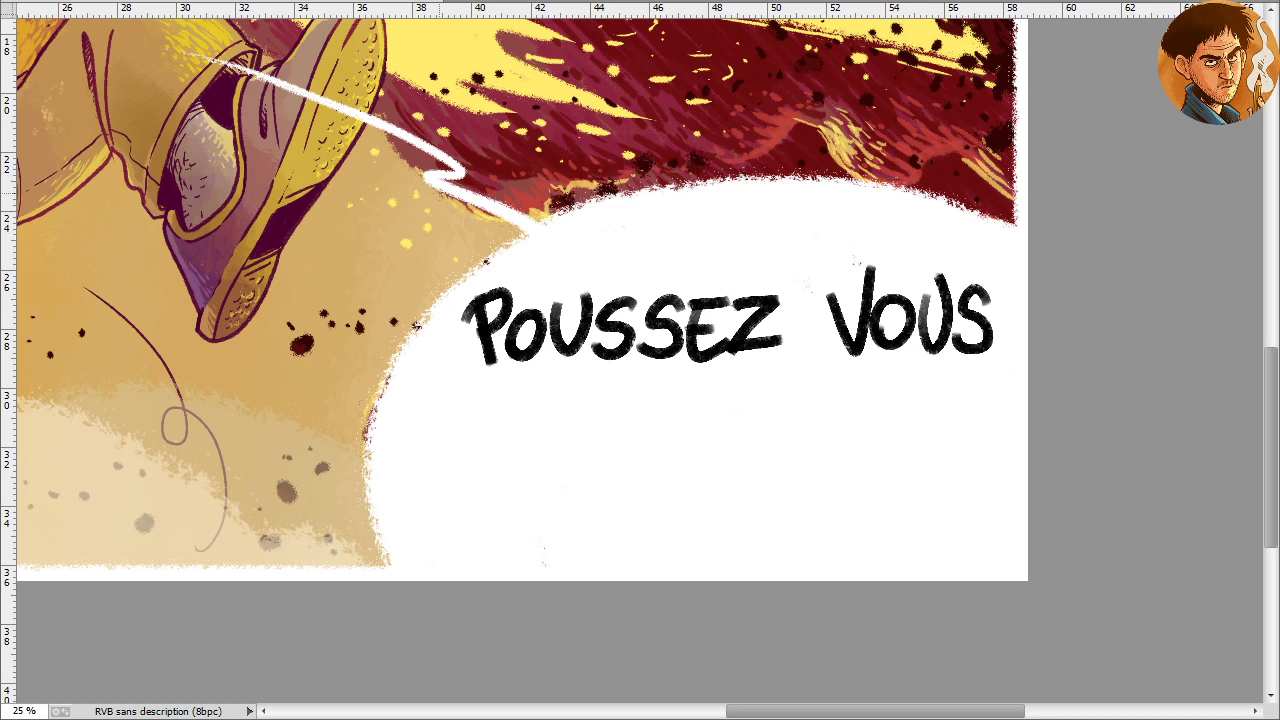
drag(639, 298, 625, 300)
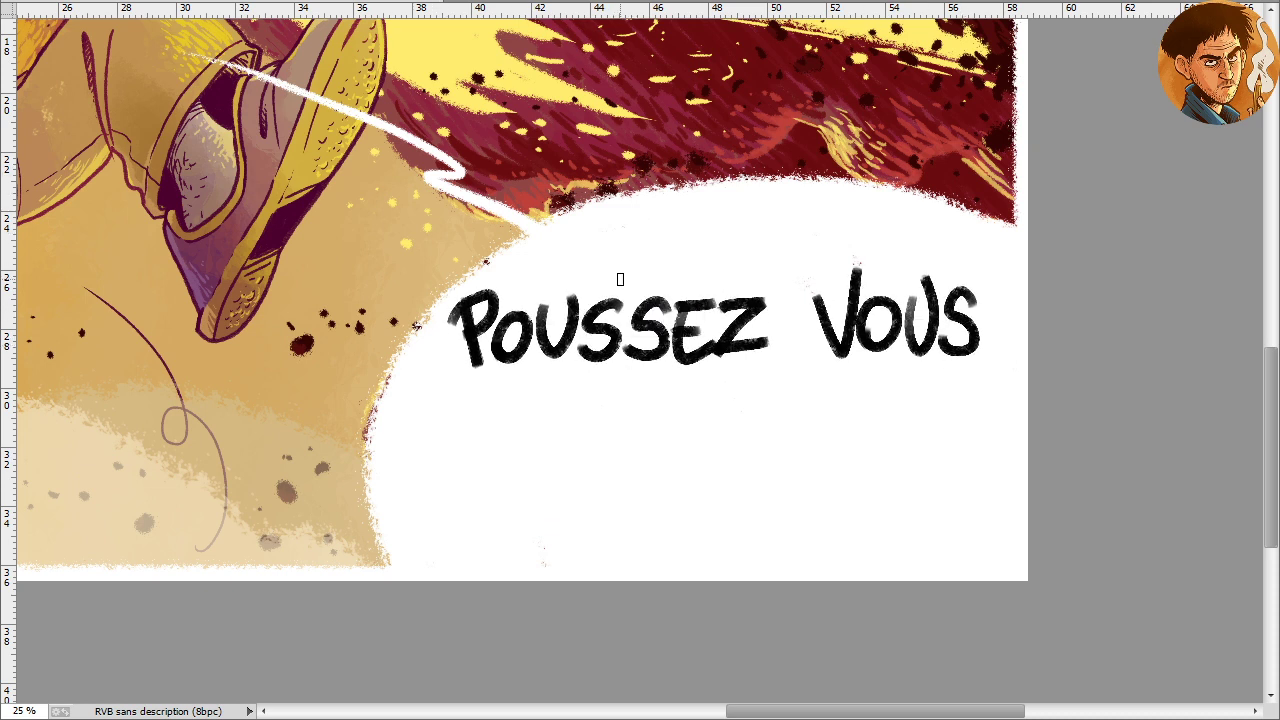
drag(1000, 262, 994, 318)
click(996, 345)
click(996, 343)
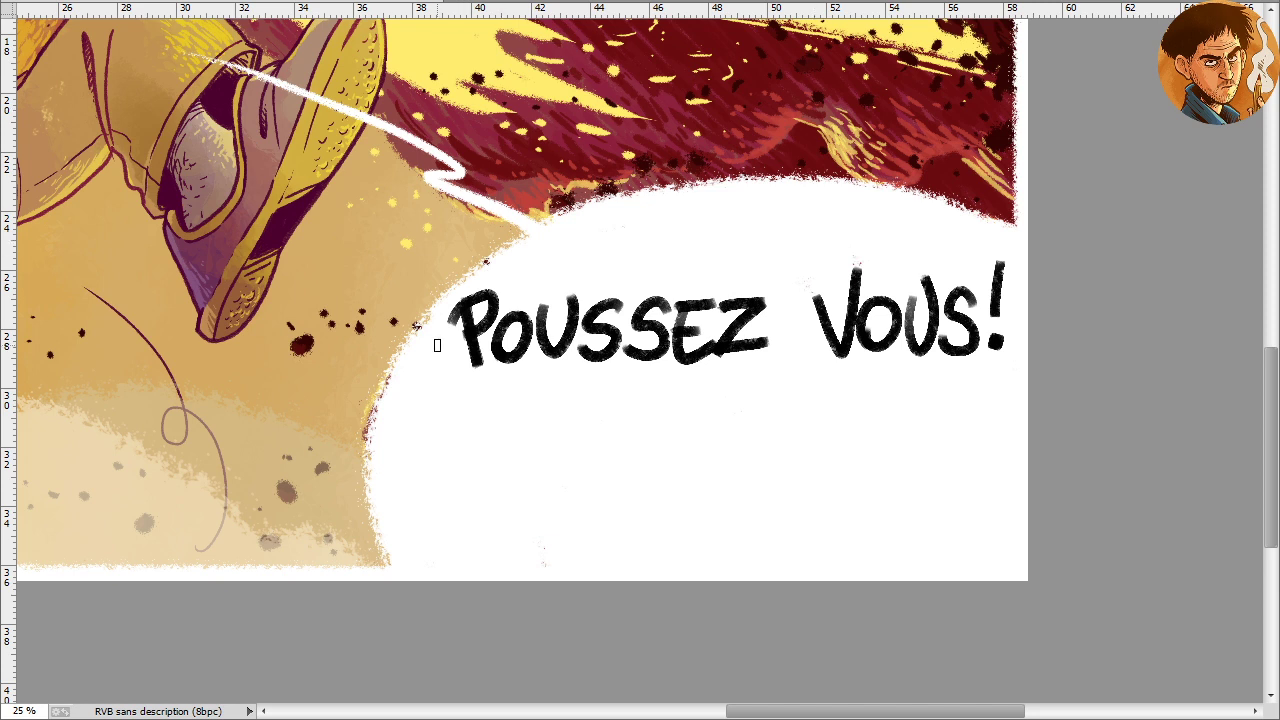
Rotate the POUSSEZ VOUS! line slightly clockwise, move it down about 0.6 cm and draw a hyphen between the two words
key(ctrl+t)
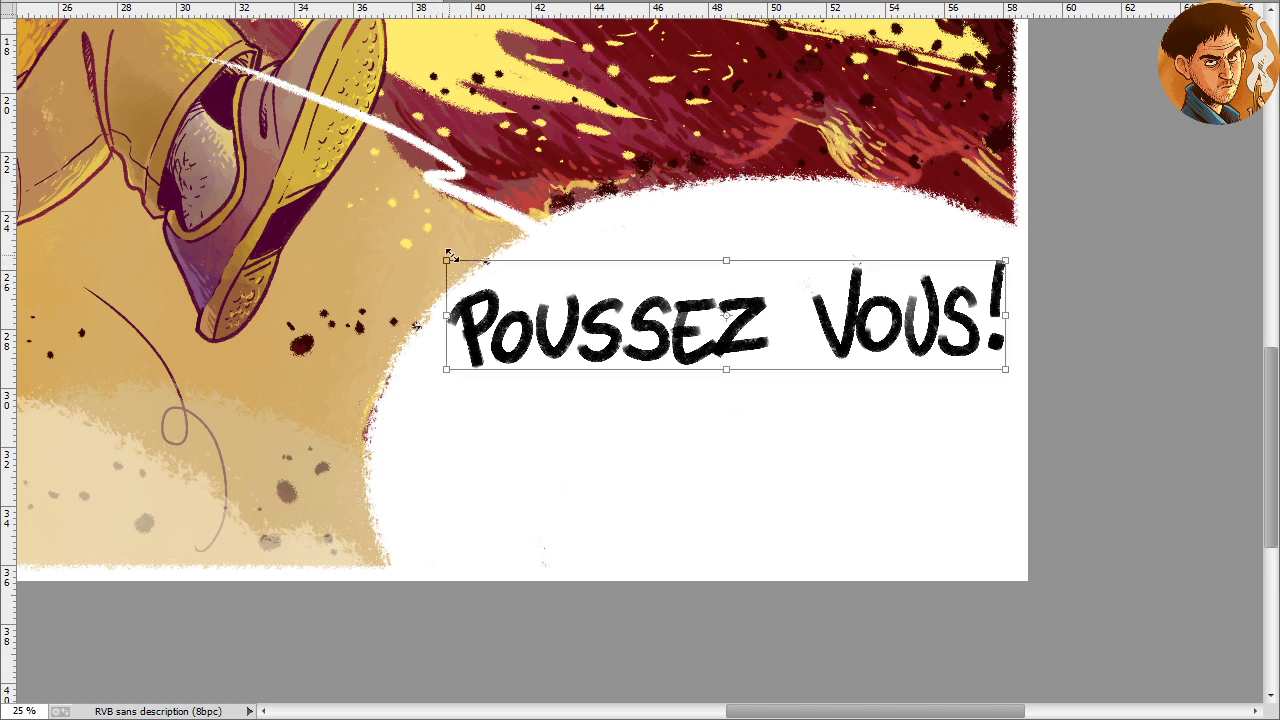
drag(421, 246, 430, 250)
drag(550, 335, 556, 352)
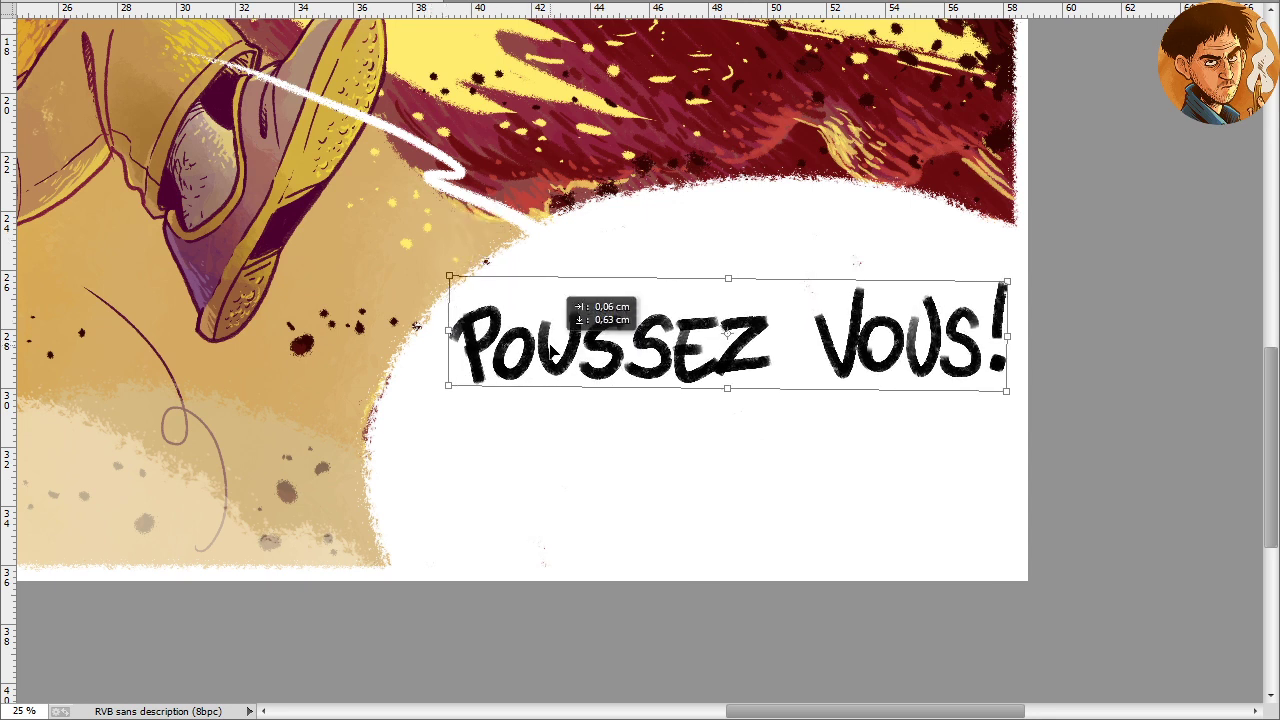
key(Return)
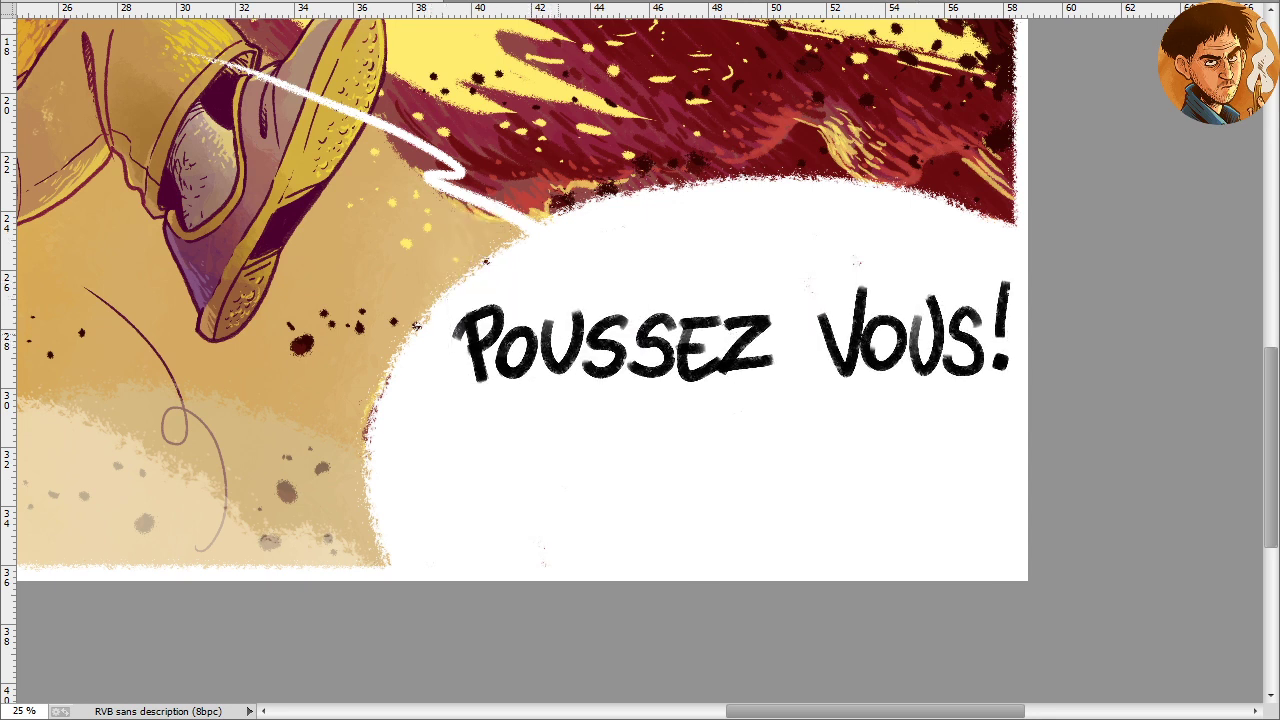
drag(805, 341, 790, 342)
key(ctrl+z)
Start a second line below POUSSEZ by hand-lettering DISTA, redrawing letters that come out badly
drag(466, 404, 468, 455)
key(ctrl+z)
drag(462, 406, 458, 466)
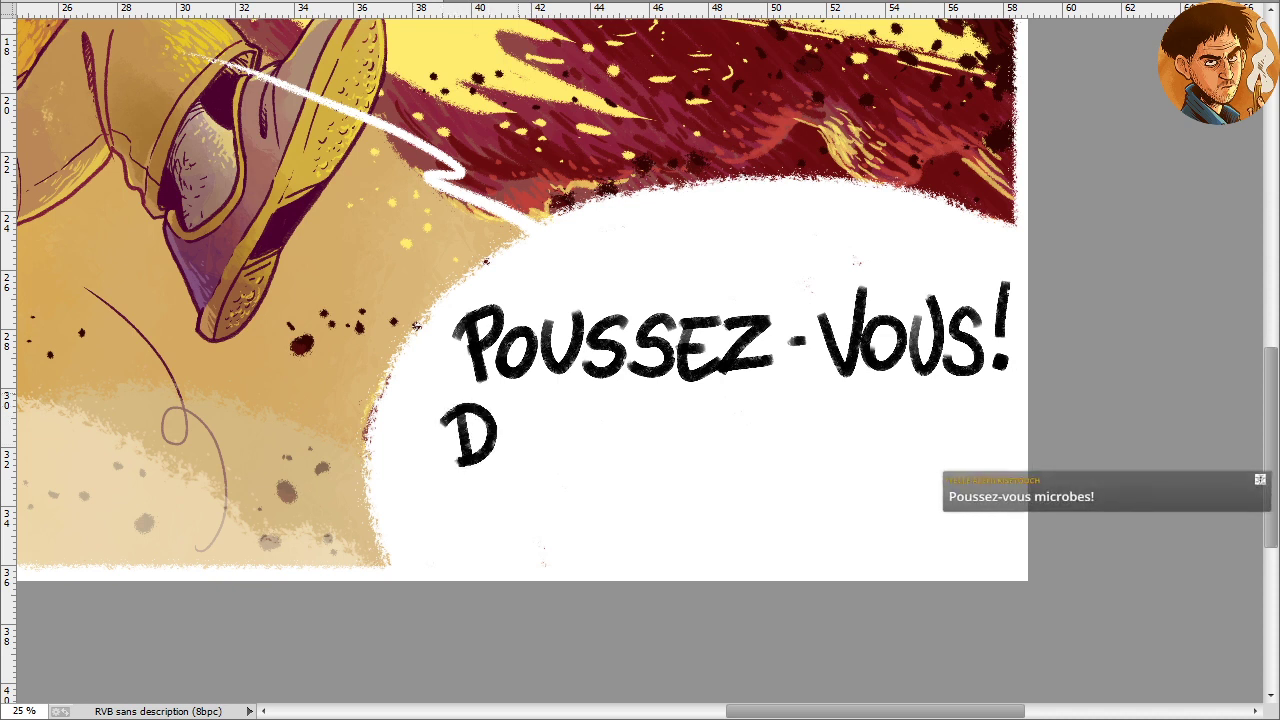
drag(511, 414, 512, 460)
click(511, 399)
mouse_move(560, 412)
mouse_down()
mouse_move(528, 460)
mouse_move(584, 444)
mouse_move(586, 462)
mouse_up()
mouse_move(562, 410)
mouse_down()
mouse_move(606, 404)
mouse_move(586, 462)
mouse_up()
key(ctrl+z)
key(ctrl+z)
drag(606, 398, 566, 406)
mouse_move(611, 456)
mouse_down()
mouse_move(624, 402)
mouse_move(636, 456)
mouse_up()
mouse_move(610, 442)
mouse_down()
mouse_move(628, 436)
mouse_move(606, 464)
mouse_up()
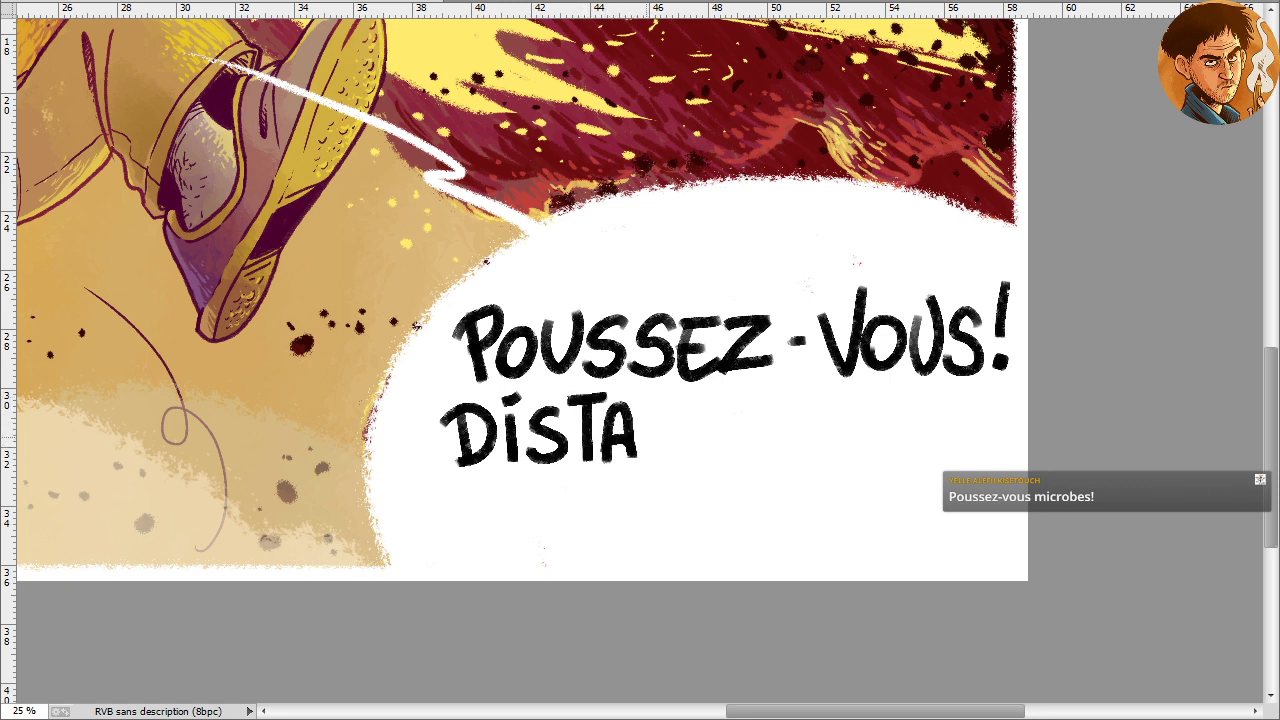
Add the hand-drawn letters NCIATION to complete the word DISTANCIATION on the second line
mouse_move(642, 402)
mouse_down()
mouse_move(644, 460)
mouse_move(678, 390)
mouse_up()
key(ctrl+z)
key(ctrl+z)
drag(650, 464, 646, 404)
drag(648, 404, 682, 462)
drag(728, 404, 744, 454)
mouse_move(758, 462)
mouse_down()
mouse_move(757, 451)
mouse_move(798, 462)
mouse_up()
mouse_move(764, 440)
mouse_down()
mouse_move(813, 420)
mouse_move(814, 464)
mouse_up()
mouse_move(798, 408)
mouse_down()
mouse_move(842, 402)
mouse_move(810, 408)
mouse_move(842, 402)
mouse_move(848, 462)
mouse_up()
key(ctrl+z)
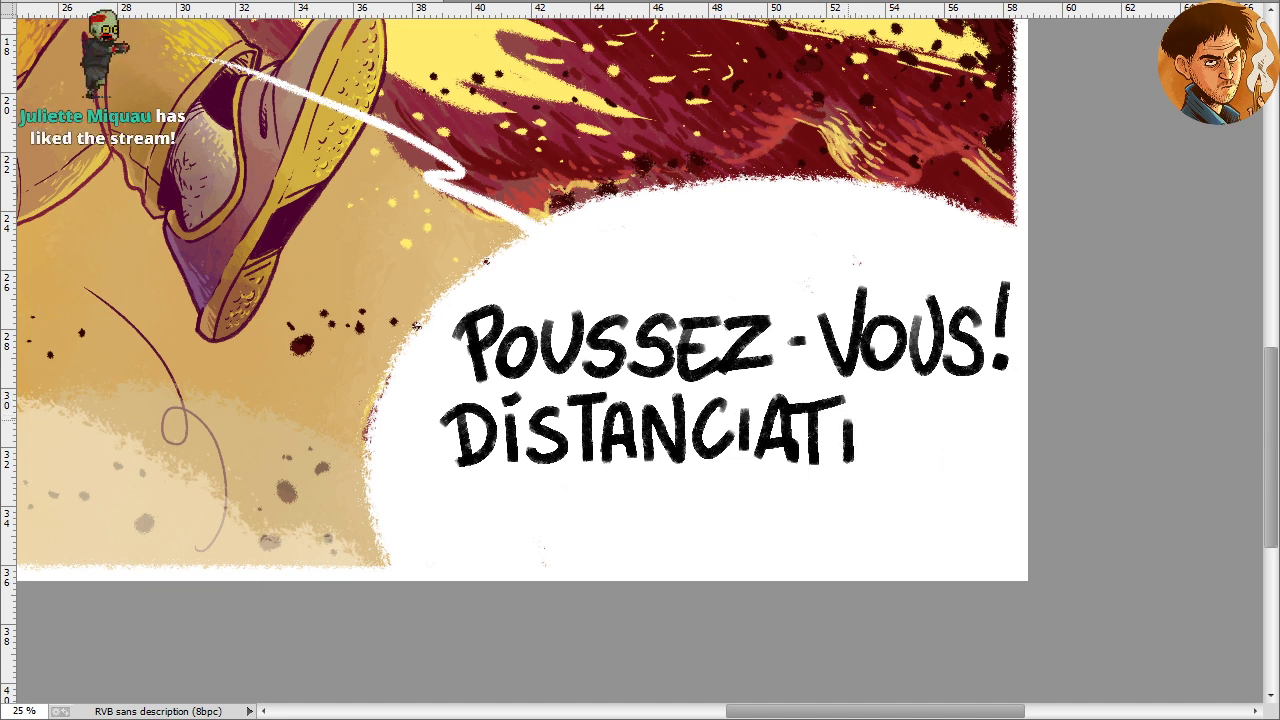
mouse_move(852, 396)
mouse_down()
mouse_move(868, 456)
mouse_move(882, 416)
mouse_move(920, 468)
mouse_up()
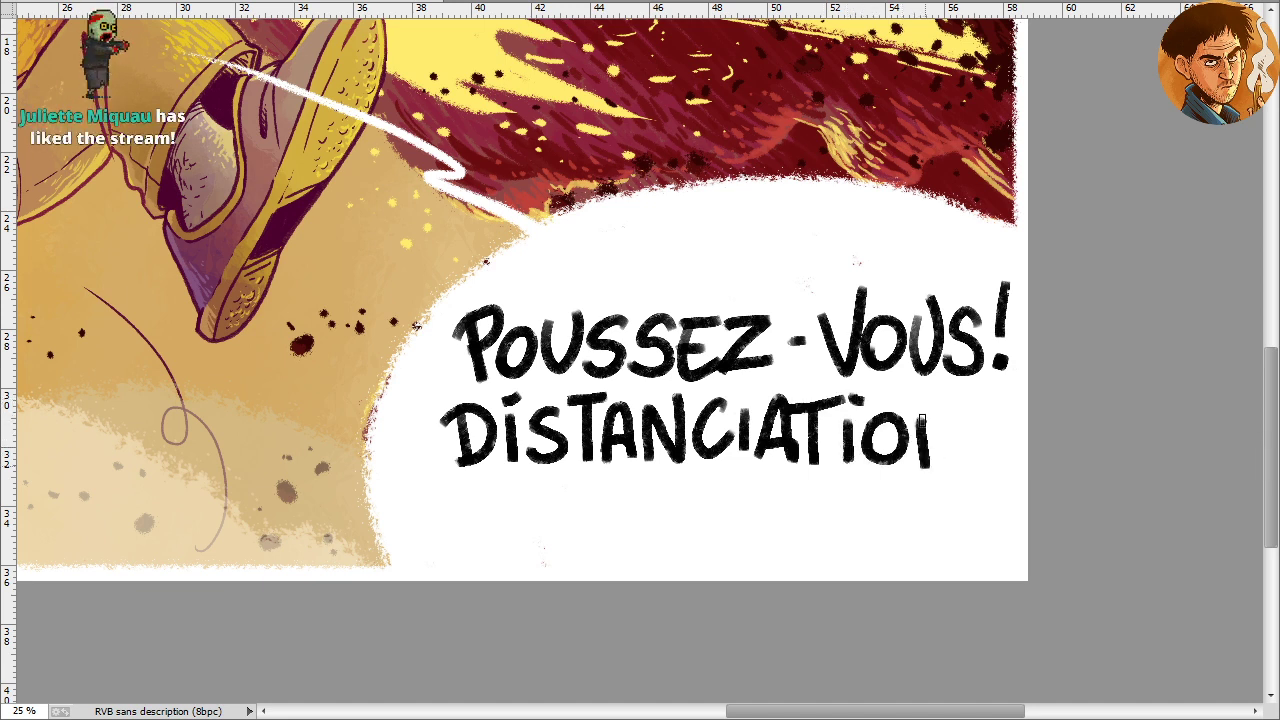
drag(920, 414, 964, 472)
drag(964, 472, 960, 398)
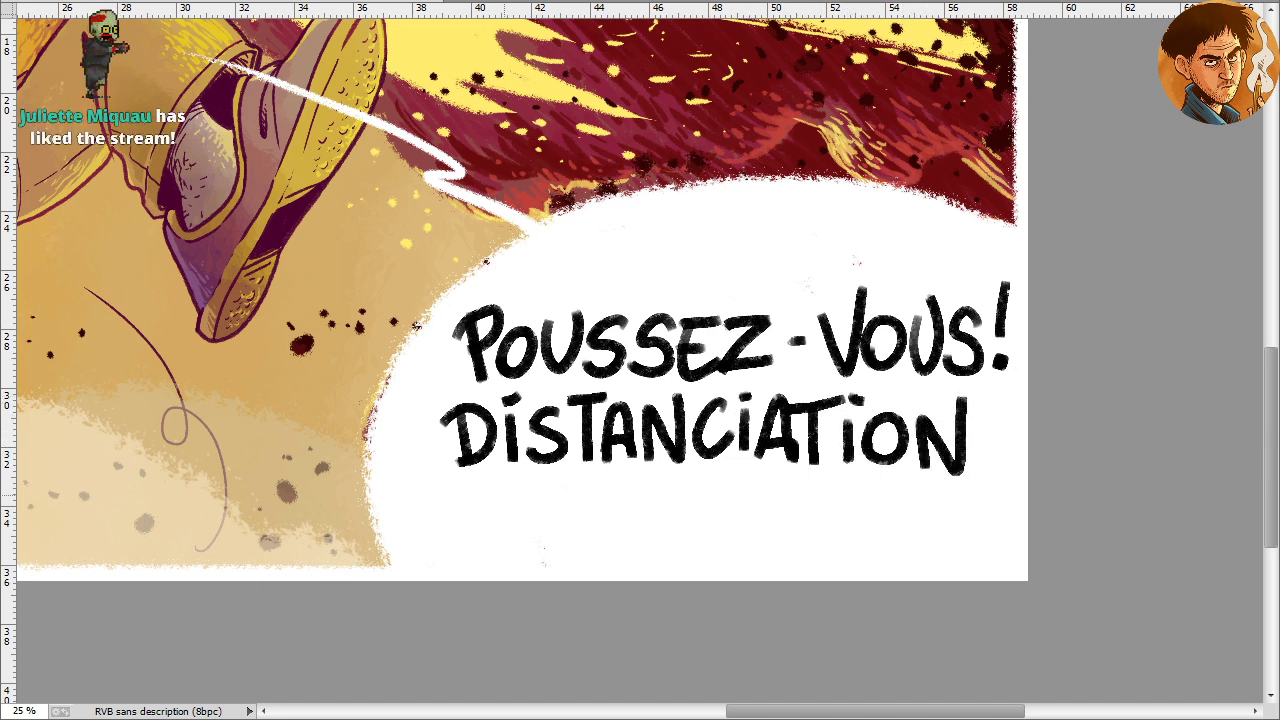
Start the third line below DISTANCIATION by hand-lettering SOCI
drag(502, 492, 465, 542)
mouse_move(540, 490)
mouse_down()
mouse_move(548, 552)
mouse_move(538, 492)
mouse_move(608, 546)
mouse_up()
key(ctrl+z)
key(ctrl+z)
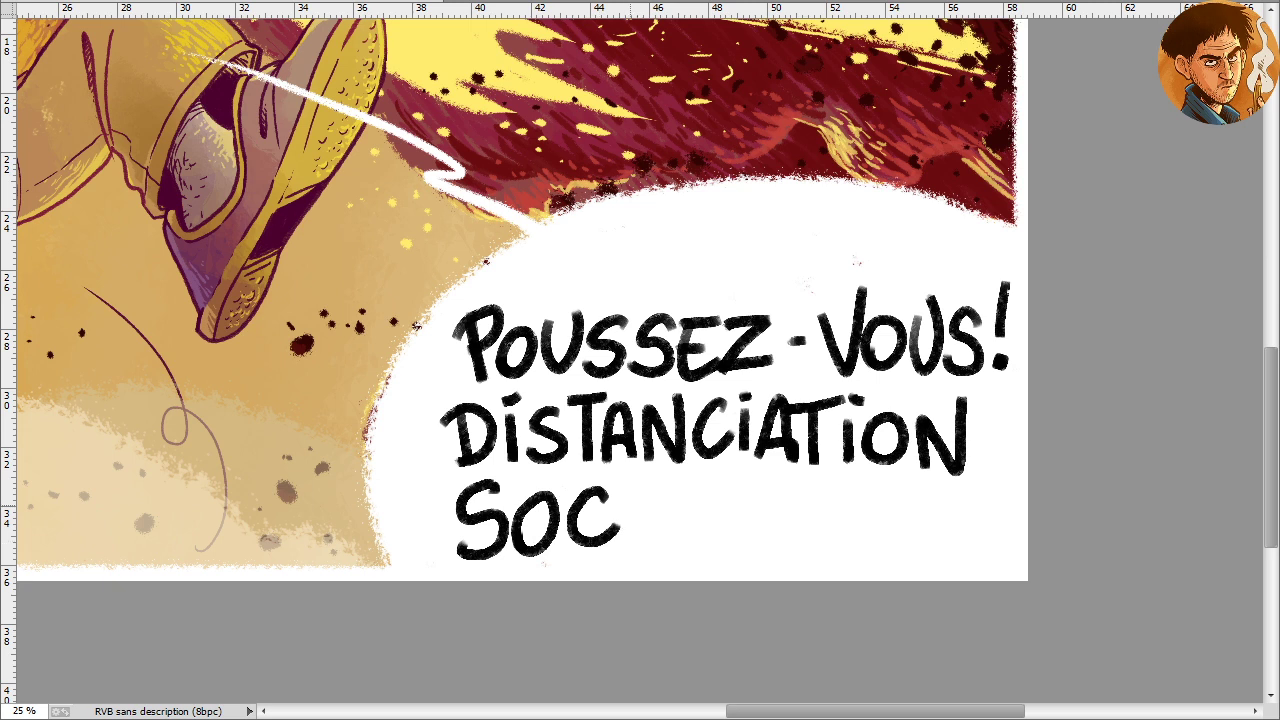
drag(629, 500, 630, 546)
drag(626, 476, 636, 486)
Complete the third line with five stretched-out A letters followed by LE and an exclamation mark
mouse_move(644, 554)
mouse_down()
mouse_move(670, 486)
mouse_move(694, 562)
mouse_up()
mouse_move(648, 530)
mouse_down()
mouse_move(680, 528)
mouse_move(729, 476)
mouse_move(757, 564)
mouse_up()
mouse_move(710, 530)
mouse_down()
mouse_move(740, 530)
mouse_move(785, 480)
mouse_up()
drag(785, 480, 808, 558)
mouse_move(768, 528)
mouse_down()
mouse_move(830, 514)
mouse_move(838, 486)
mouse_up()
drag(838, 486, 860, 554)
mouse_move(826, 528)
mouse_down()
mouse_move(878, 520)
mouse_move(890, 470)
mouse_up()
drag(890, 470, 910, 556)
mouse_move(876, 528)
mouse_down()
mouse_move(904, 528)
mouse_move(927, 498)
mouse_move(928, 558)
mouse_up()
drag(928, 558, 960, 556)
mouse_move(952, 490)
mouse_down()
mouse_move(958, 552)
mouse_move(992, 540)
mouse_move(950, 498)
mouse_up()
drag(978, 514, 948, 530)
drag(1006, 464, 1007, 552)
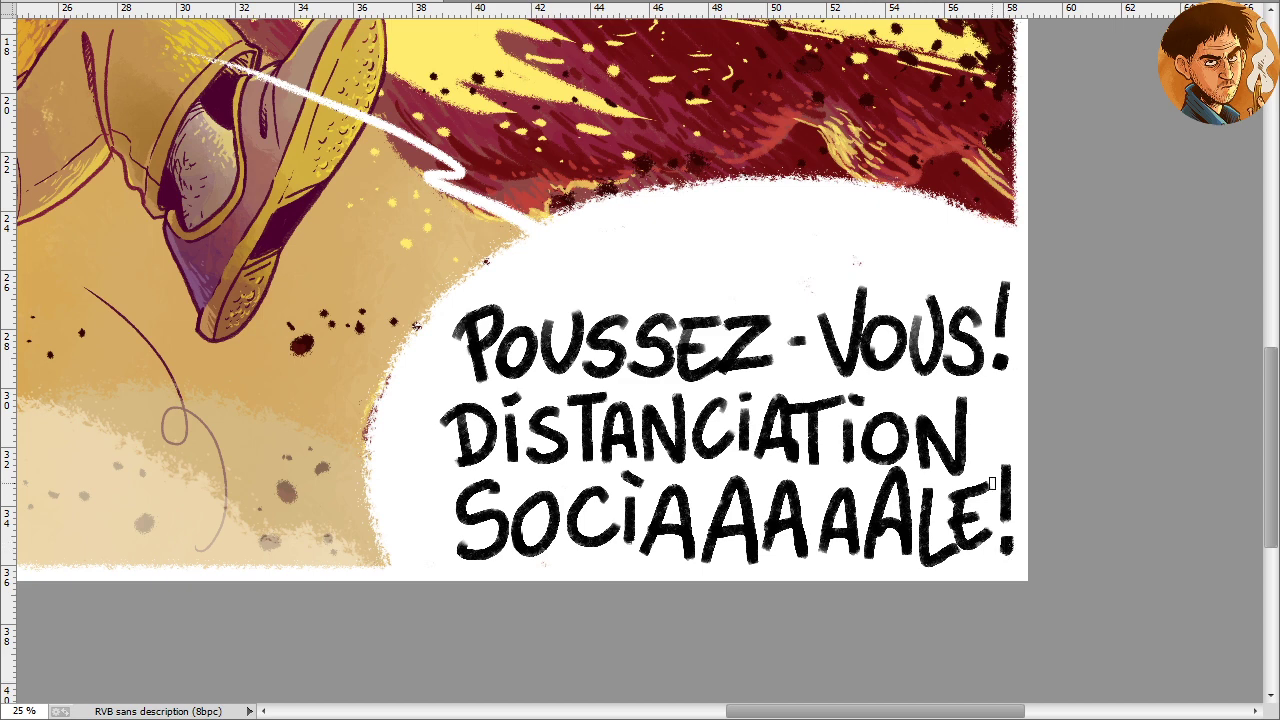
Scale the three lines of lettering down slightly, move them up and left inside the bubble, and save the illustration
key(ctrl+t)
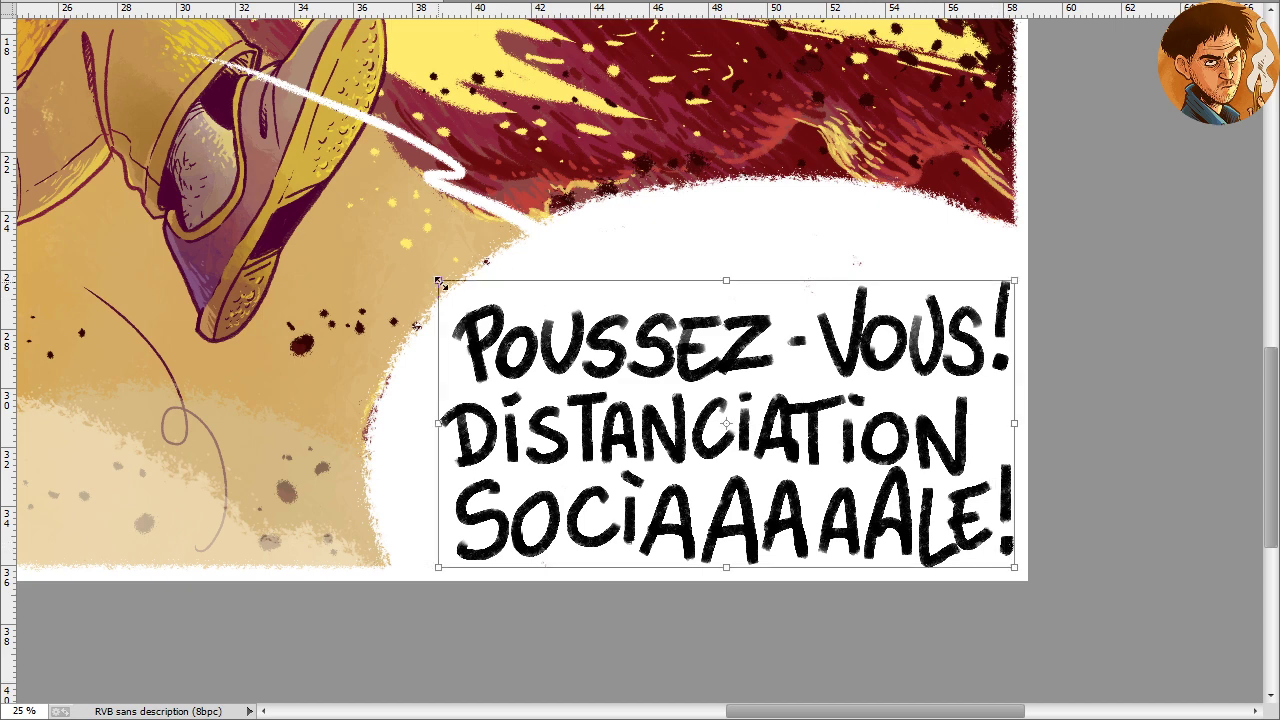
drag(440, 283, 472, 294)
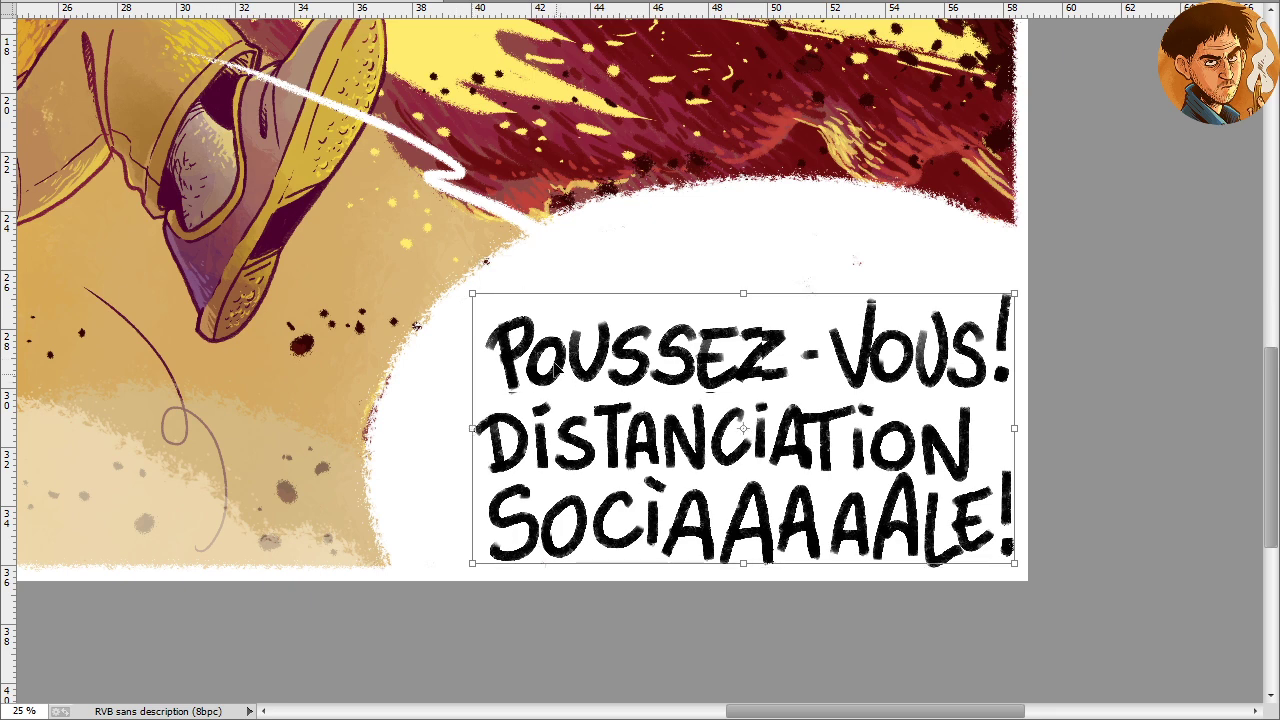
drag(557, 368, 534, 315)
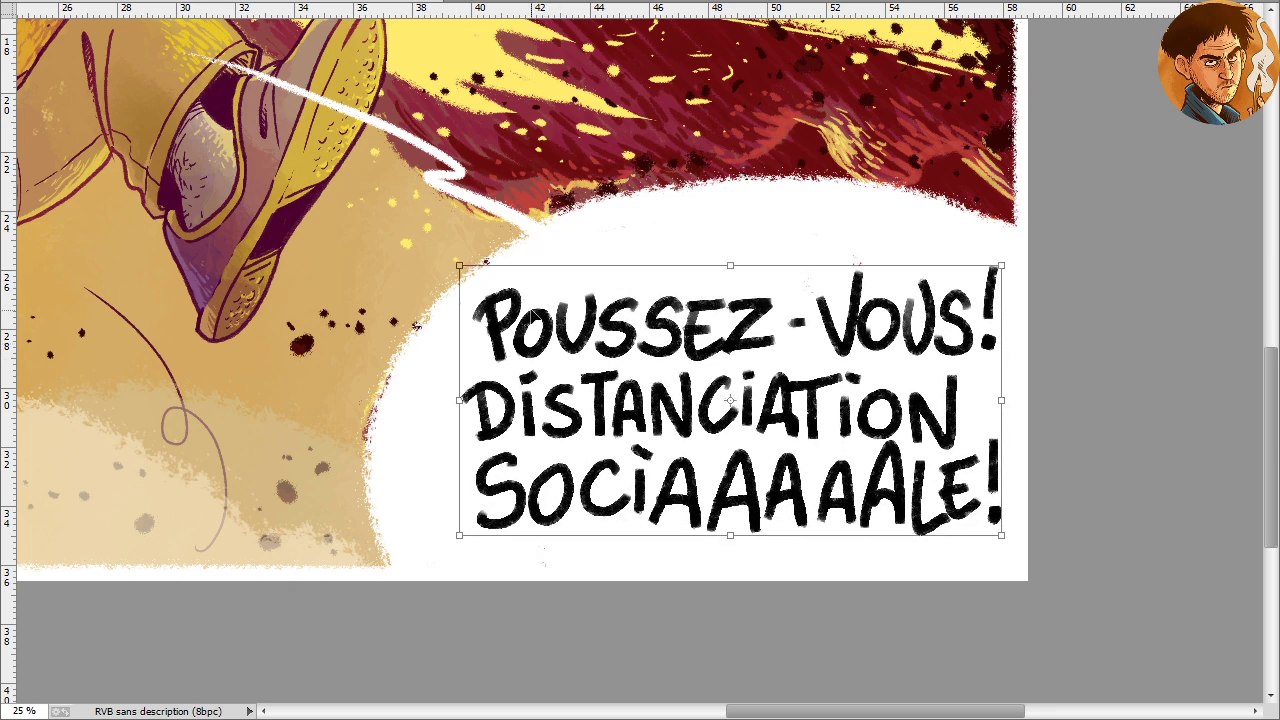
key(Return)
key(ctrl+minus)
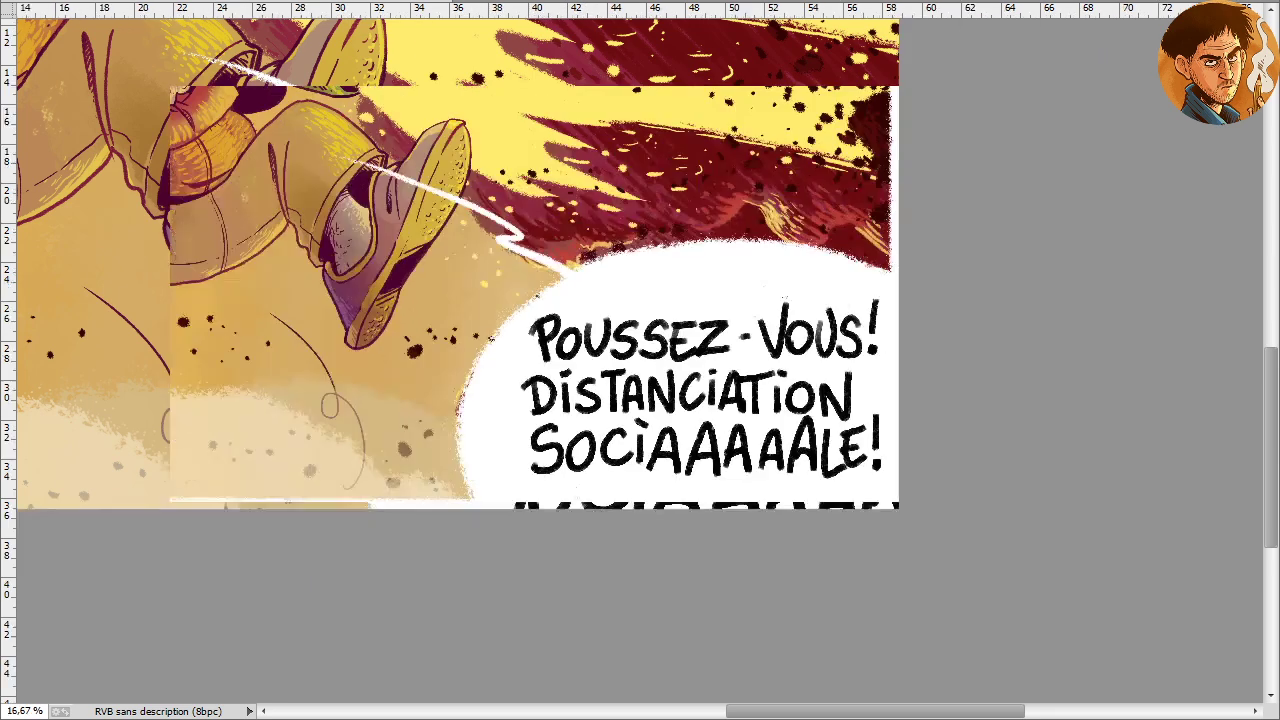
key(ctrl+minus)
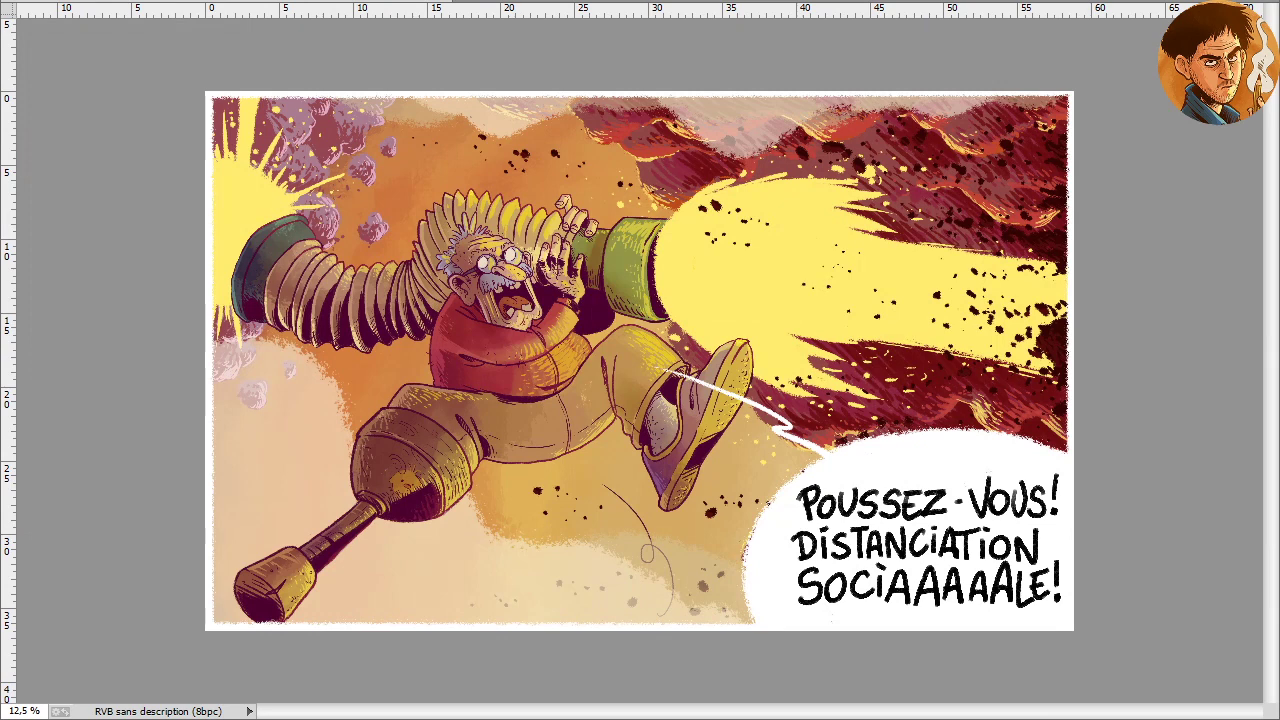
key(ctrl+s)
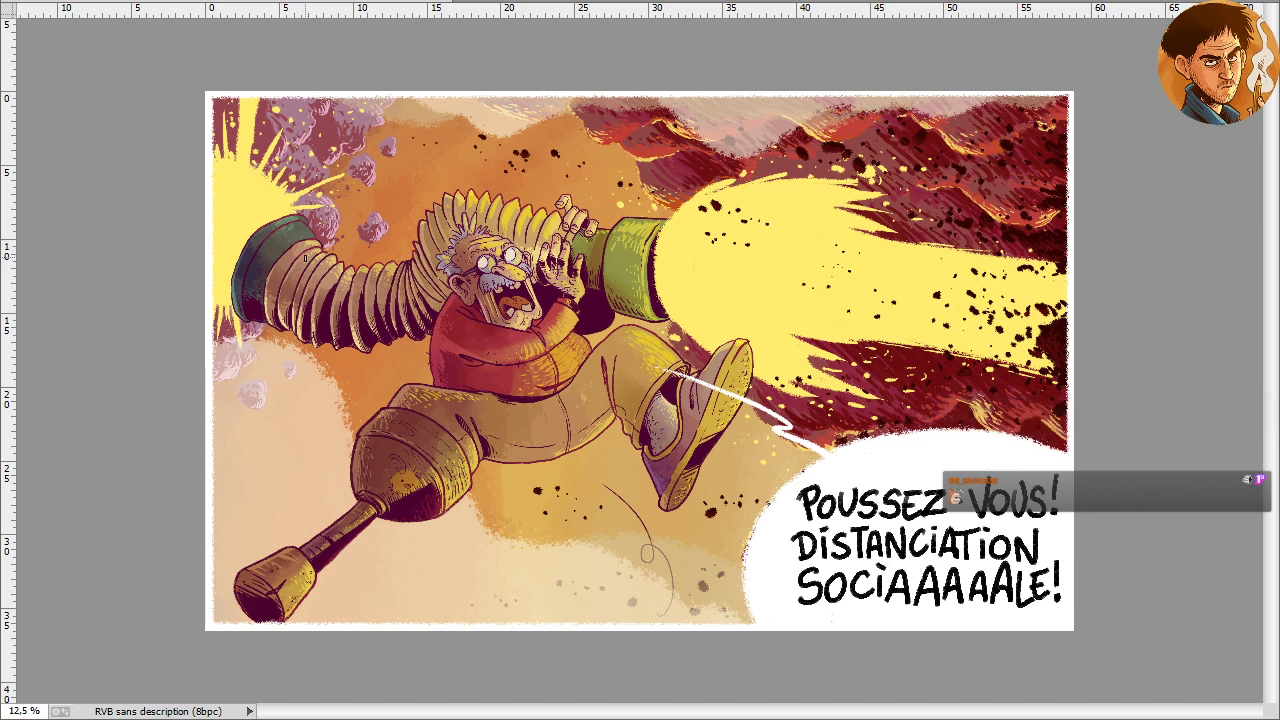
Add a text box with the artist's signature to the right of the wooden leg's foot, sized at 48 pt
drag(345, 577, 489, 615)
key(ctrl)
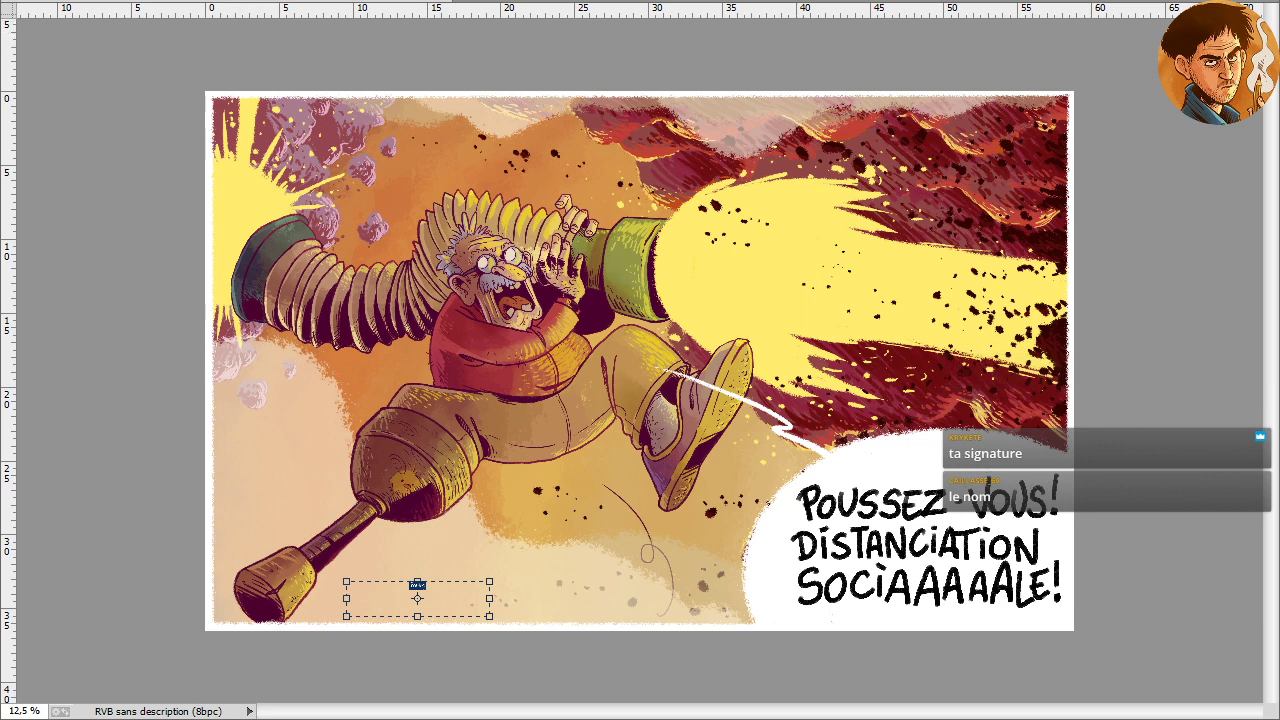
click(372, 5)
click(414, 283)
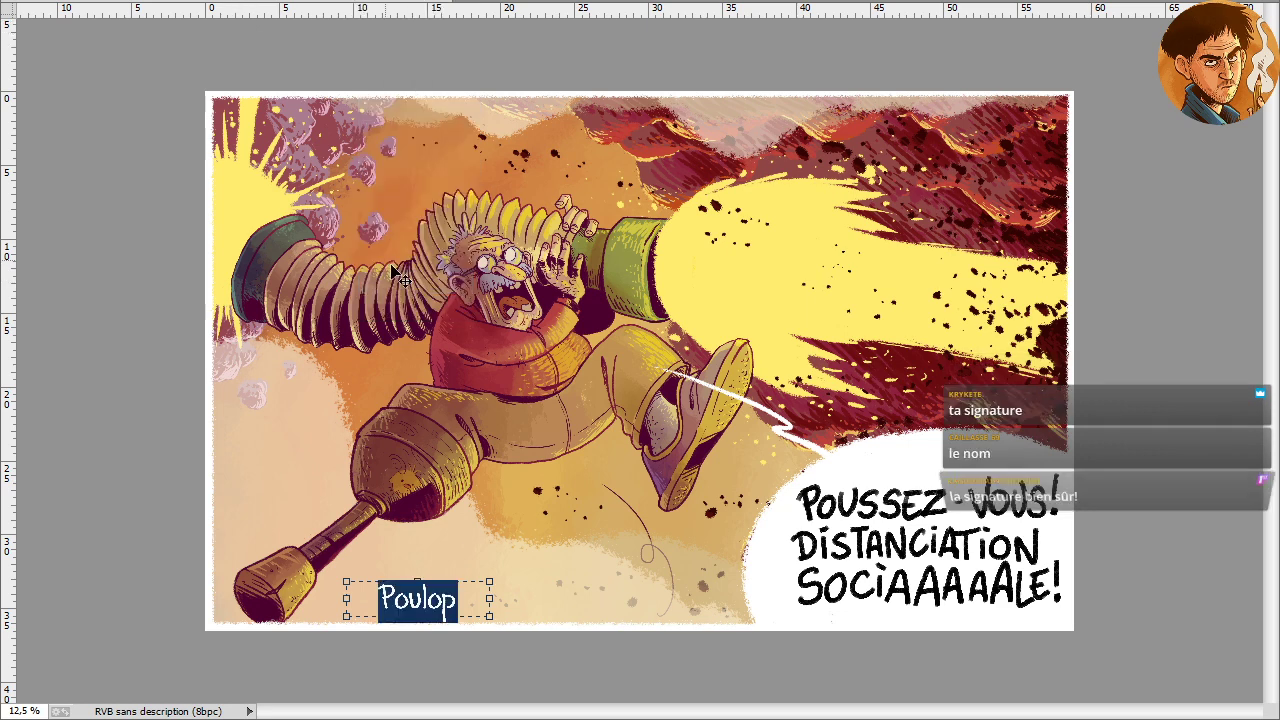
click(368, 5)
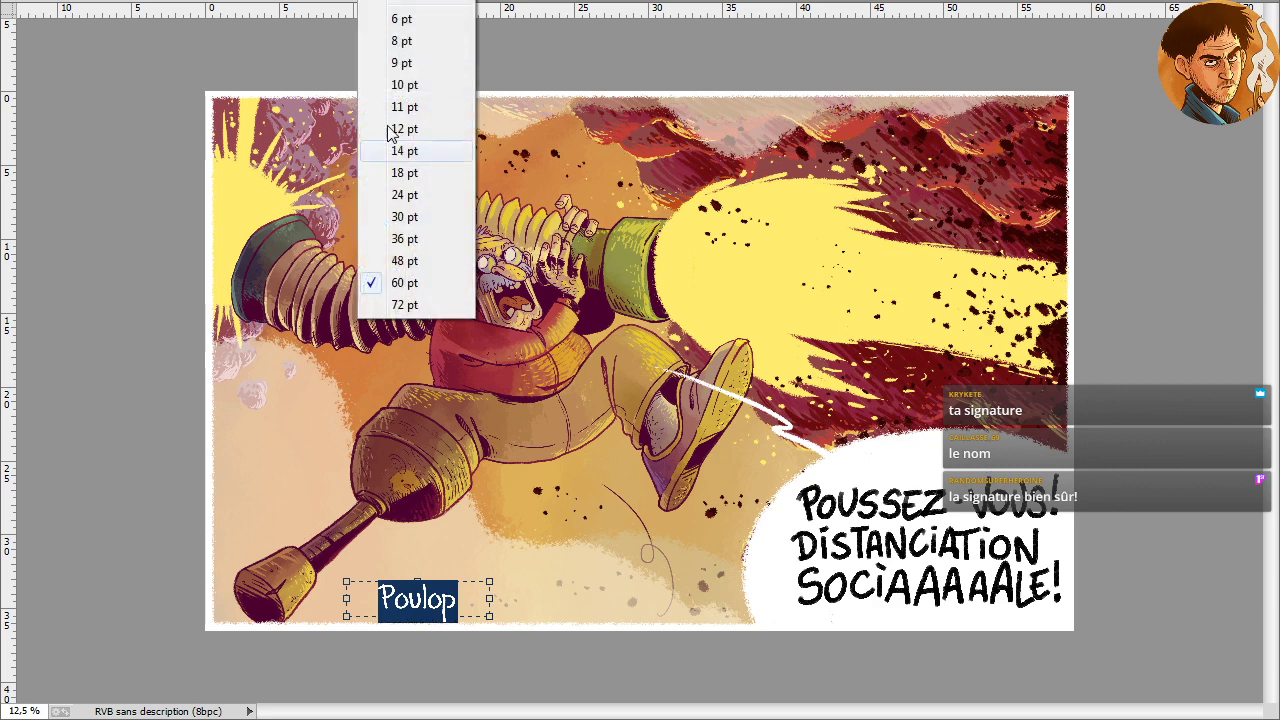
click(404, 261)
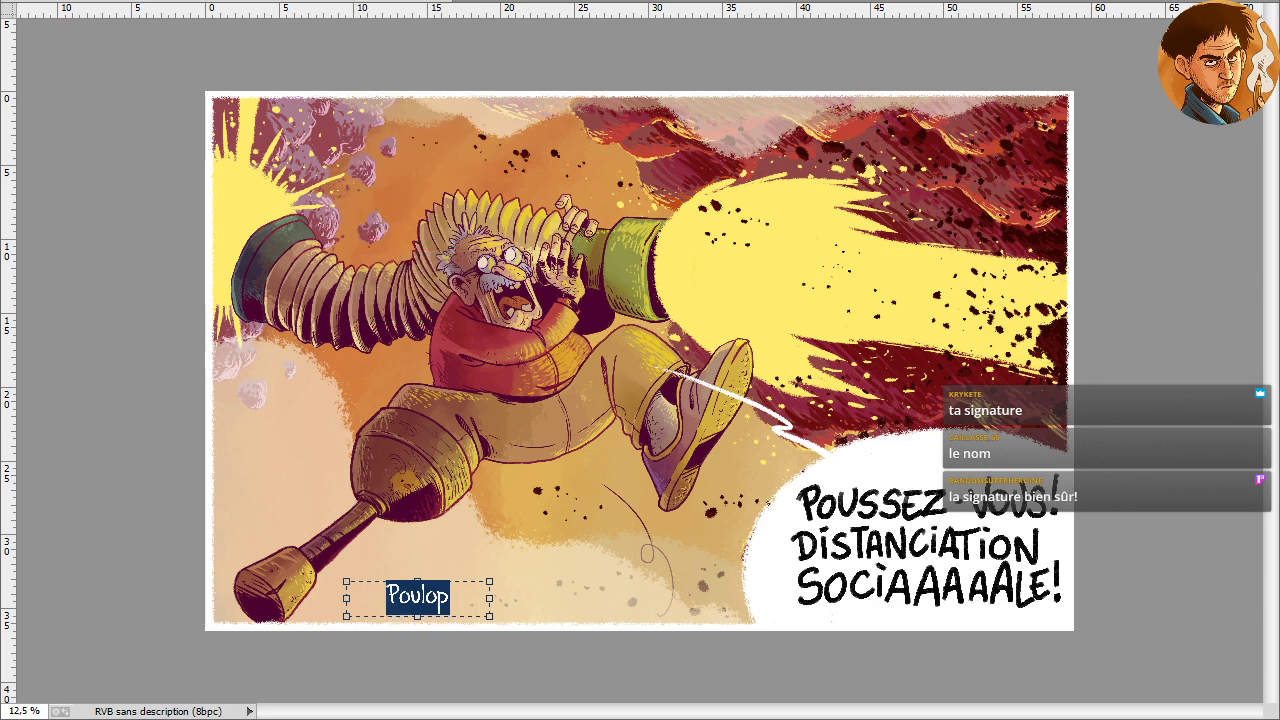
key(ctrl+Return)
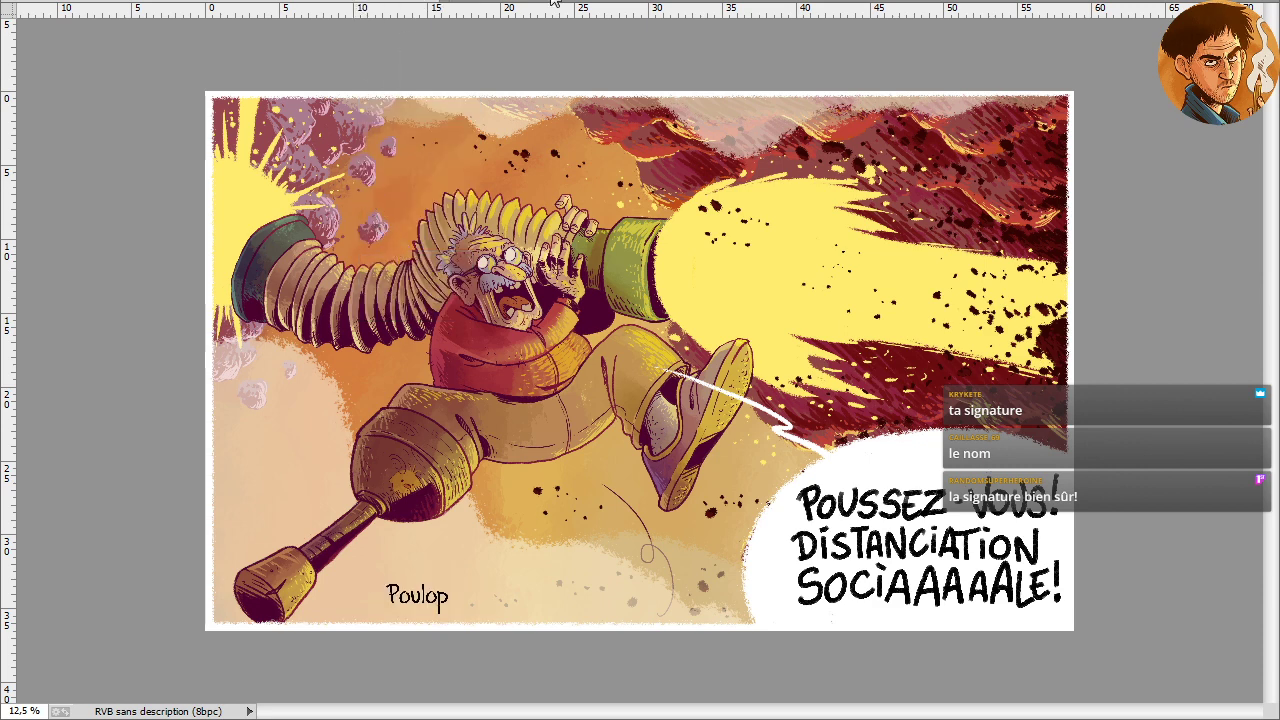
Replace the last letter of the artist's signature with a capital P
click(428, 593)
key(BackSpace)
text(P)
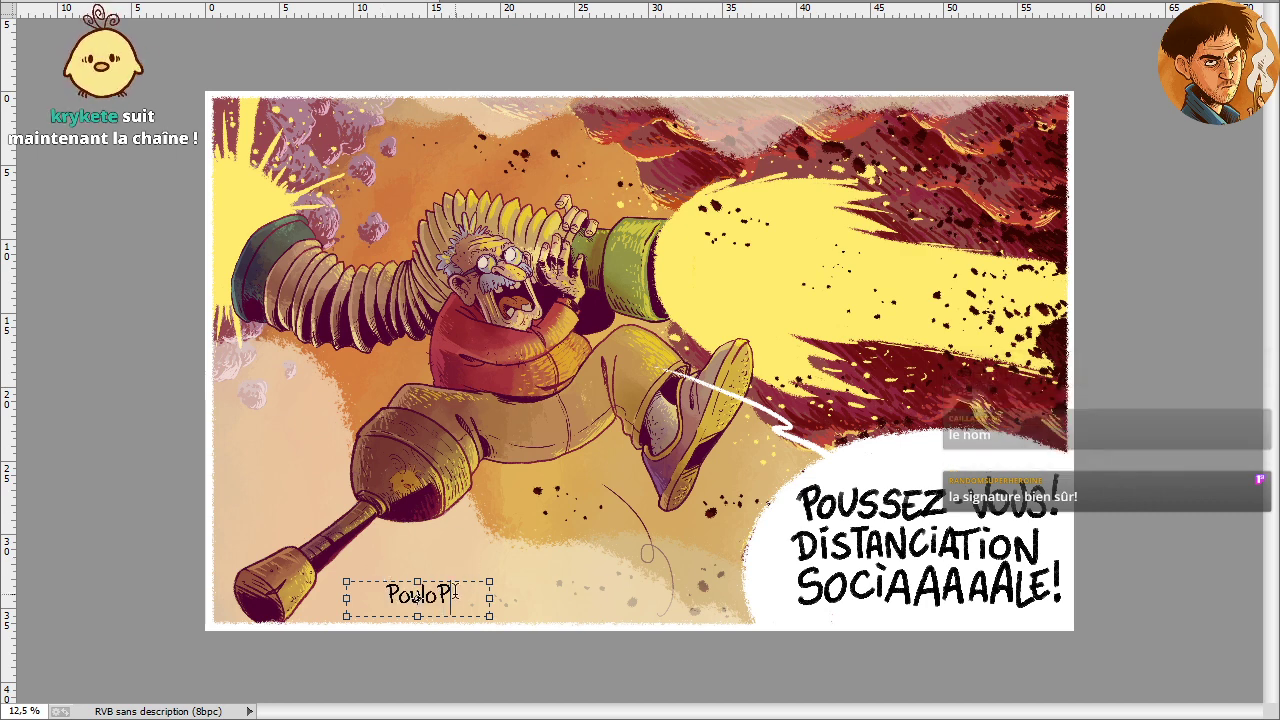
Move the signature down and slightly left, close to the bottom border, and set its opacity to 50%
drag(455, 593, 443, 616)
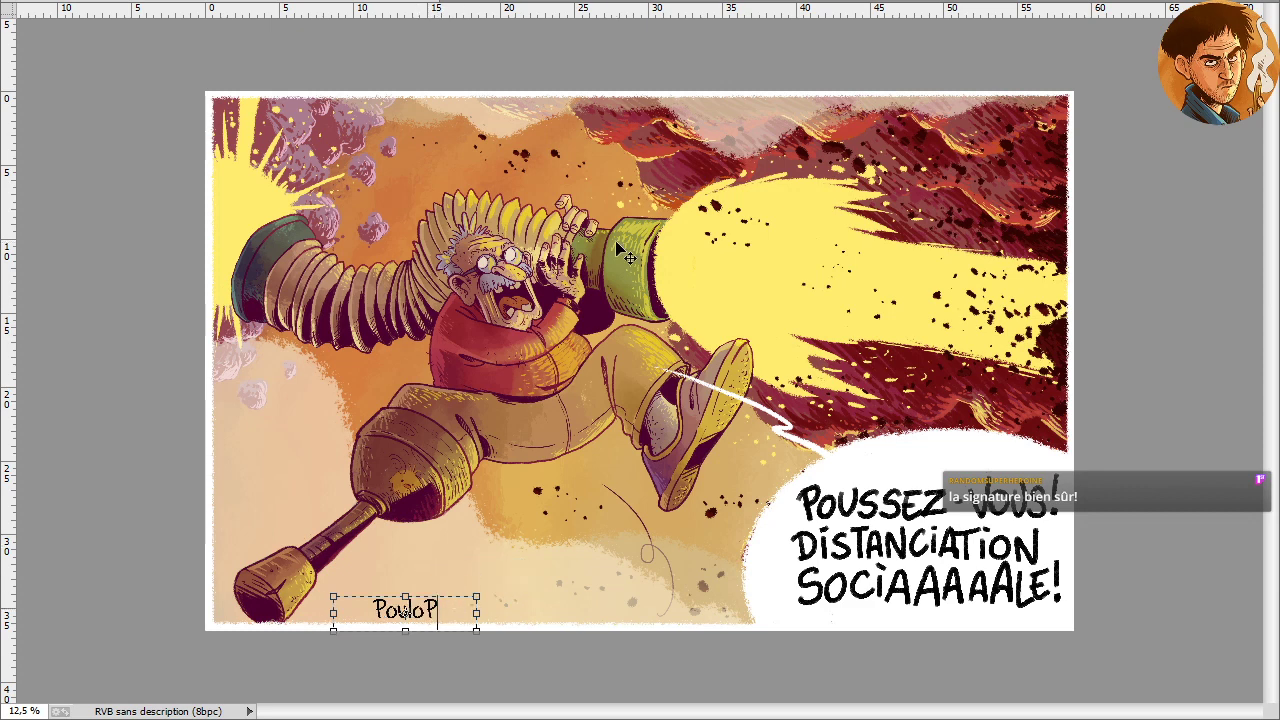
key(ctrl+Return)
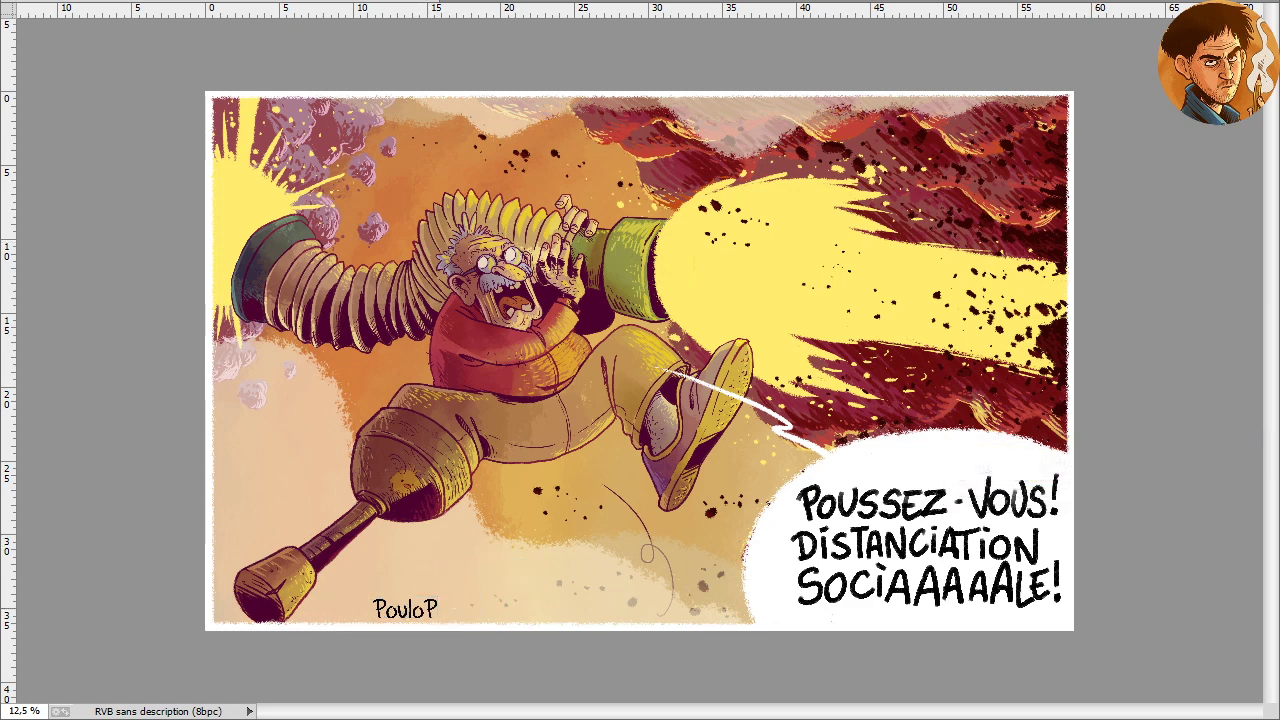
key(5)
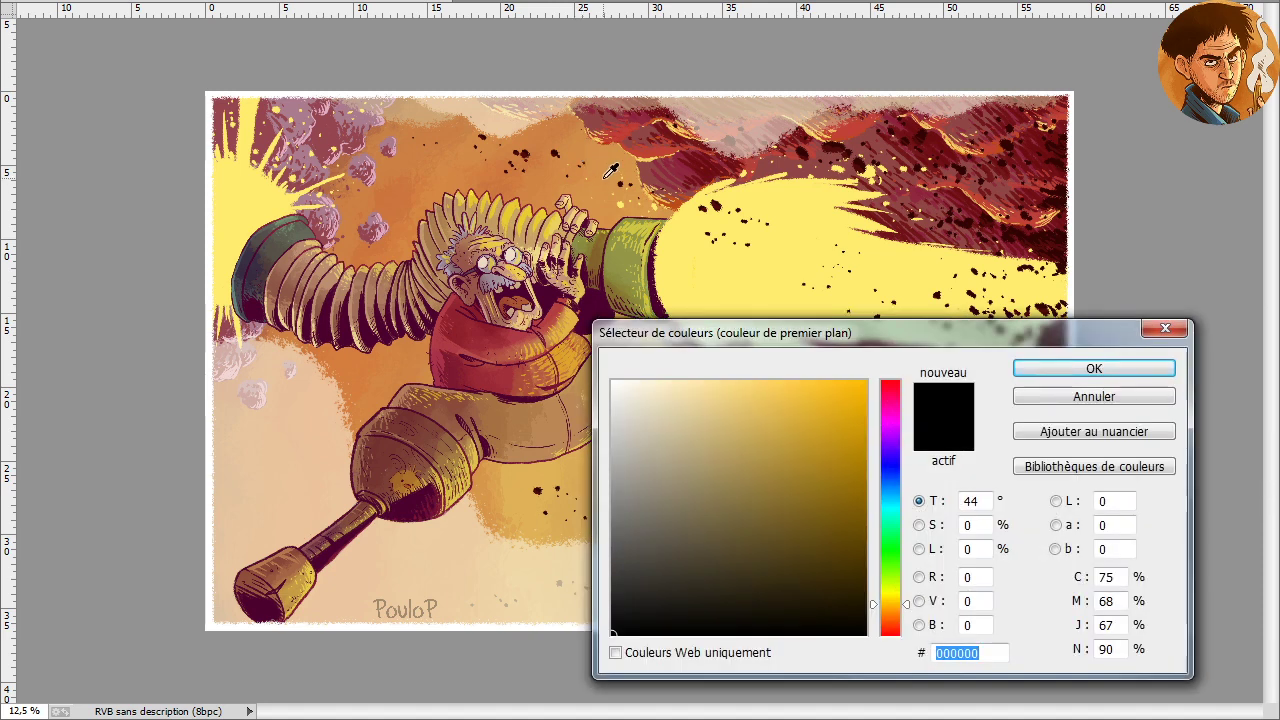
Pick a light orange foreground colour, paint it inside the large flame and the explosion behind the hose, and save the illustration
click(776, 422)
drag(780, 388, 793, 378)
click(1036, 364)
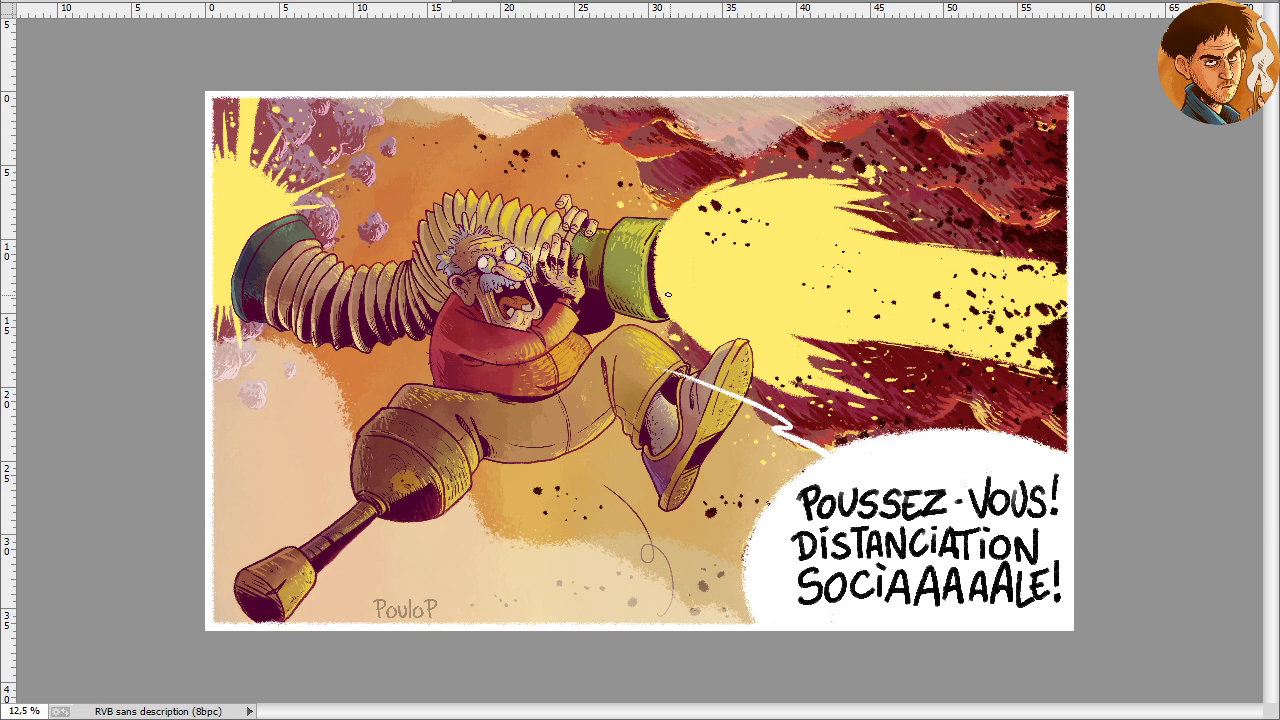
mouse_move(665, 293)
mouse_down()
mouse_move(767, 355)
mouse_move(644, 270)
mouse_move(802, 380)
mouse_move(814, 350)
mouse_move(892, 375)
mouse_move(1002, 330)
mouse_move(1062, 350)
mouse_move(1032, 325)
mouse_move(937, 310)
mouse_move(907, 325)
mouse_move(822, 295)
mouse_move(792, 340)
mouse_move(707, 315)
mouse_move(777, 385)
mouse_move(887, 385)
mouse_move(792, 375)
mouse_move(807, 365)
mouse_move(697, 270)
mouse_move(807, 305)
mouse_move(752, 275)
mouse_move(902, 312)
mouse_move(882, 210)
mouse_move(769, 95)
mouse_move(767, 210)
mouse_move(732, 255)
mouse_move(684, 253)
mouse_move(787, 315)
mouse_move(722, 280)
mouse_move(774, 245)
mouse_move(762, 292)
mouse_move(698, 255)
mouse_up()
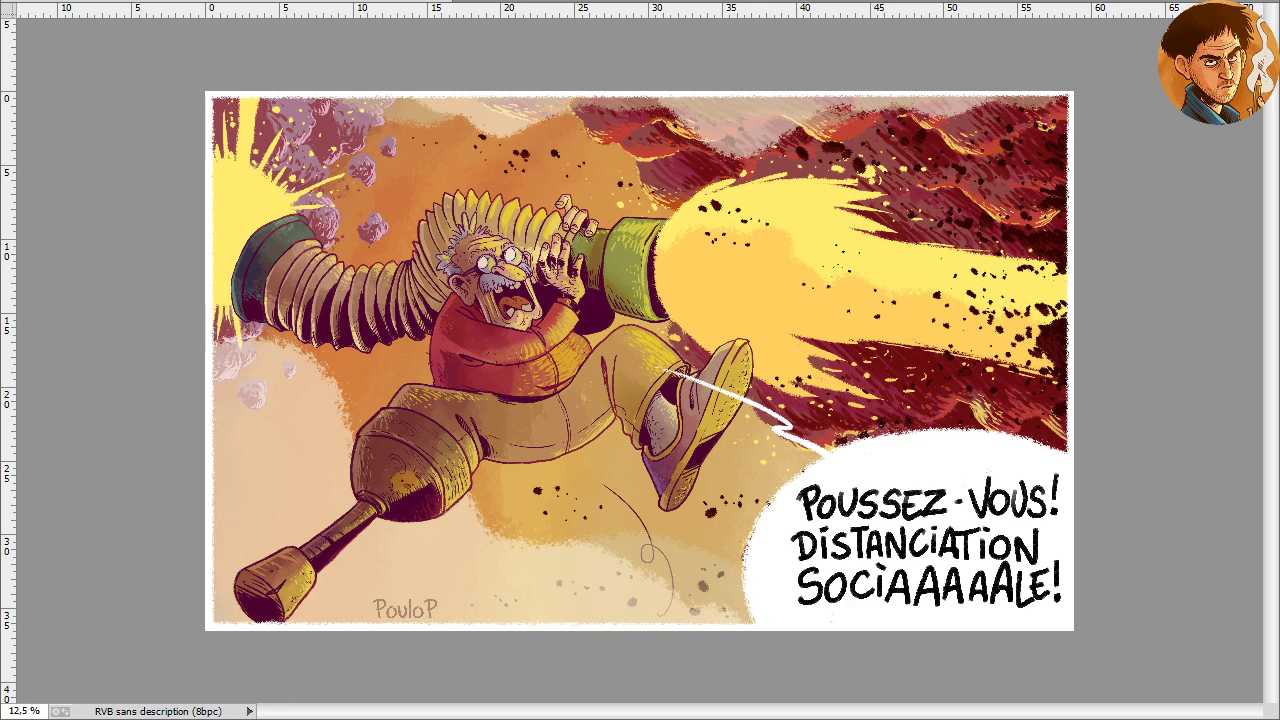
mouse_move(215, 190)
mouse_down()
mouse_move(222, 245)
mouse_move(205, 262)
mouse_move(228, 322)
mouse_move(205, 322)
mouse_move(166, 140)
mouse_move(190, 138)
mouse_move(242, 215)
mouse_move(228, 240)
mouse_move(240, 205)
mouse_move(237, 255)
mouse_move(238, 160)
mouse_move(220, 194)
mouse_up()
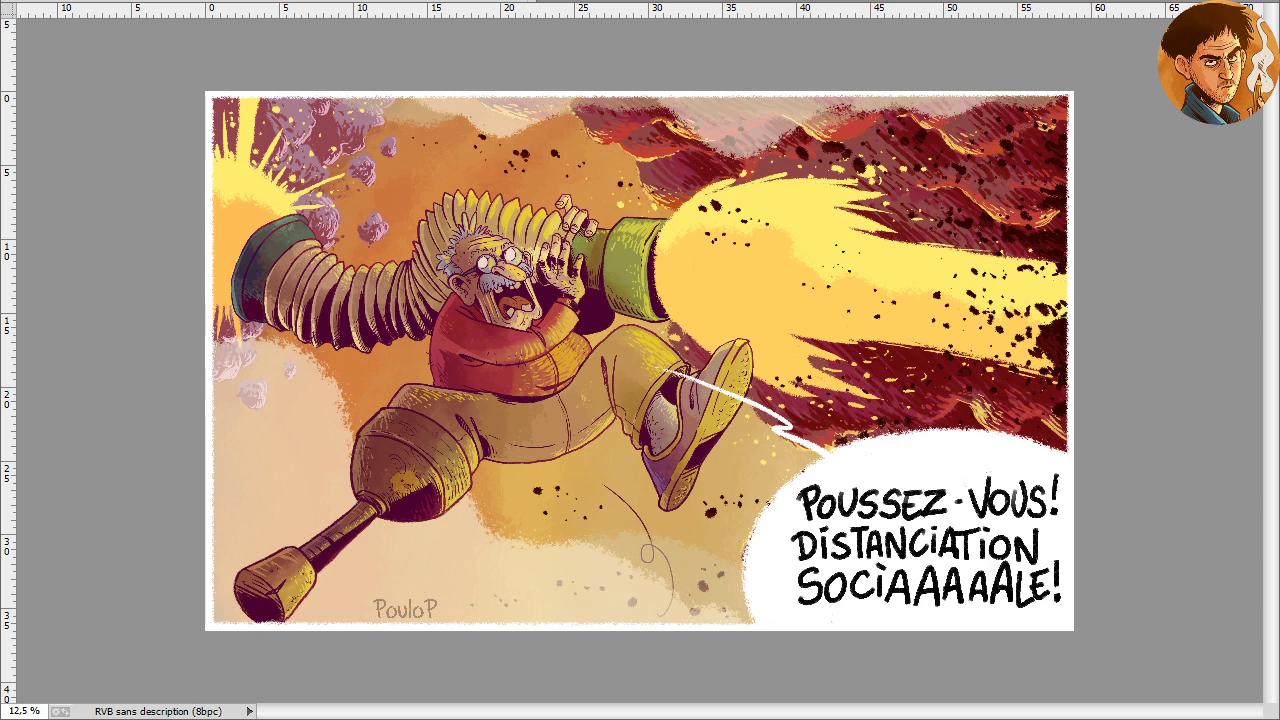
key(ctrl+s)
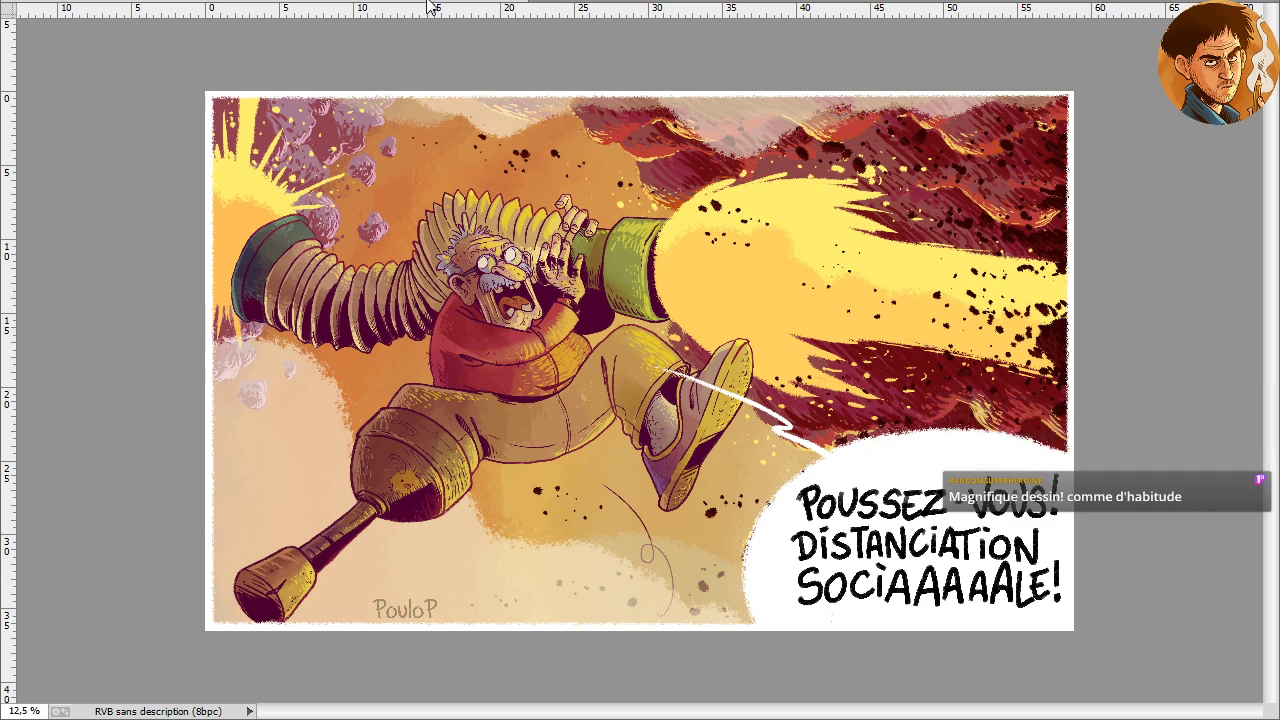
key(ctrl+plus)
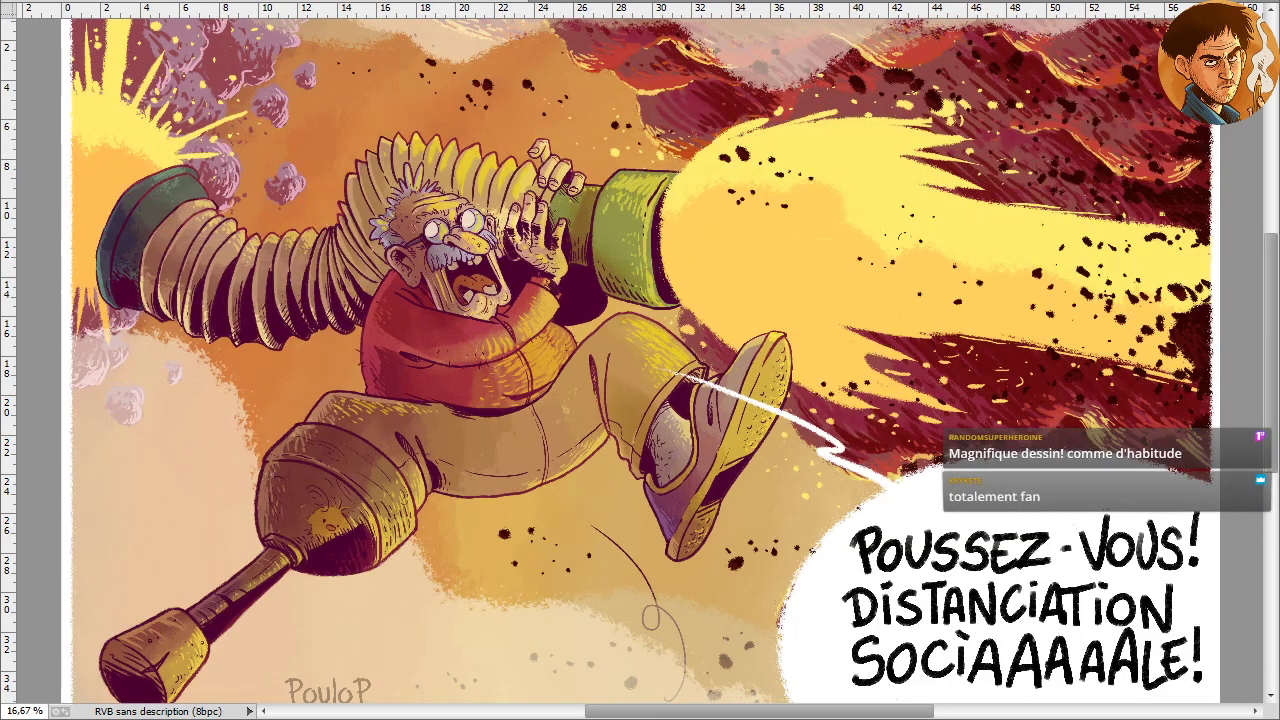